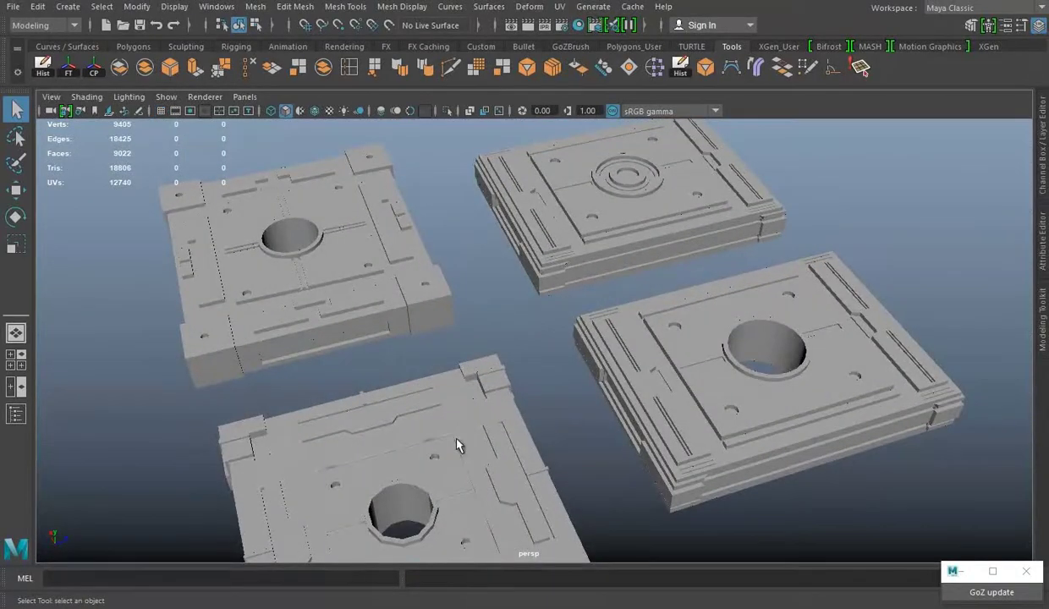
Set the bottom panel's Translate Z to 0 in the Channel Box.
scroll(457, 446, "down", 5)
left_click(457, 446)
key("w")
key("ctrl+a")
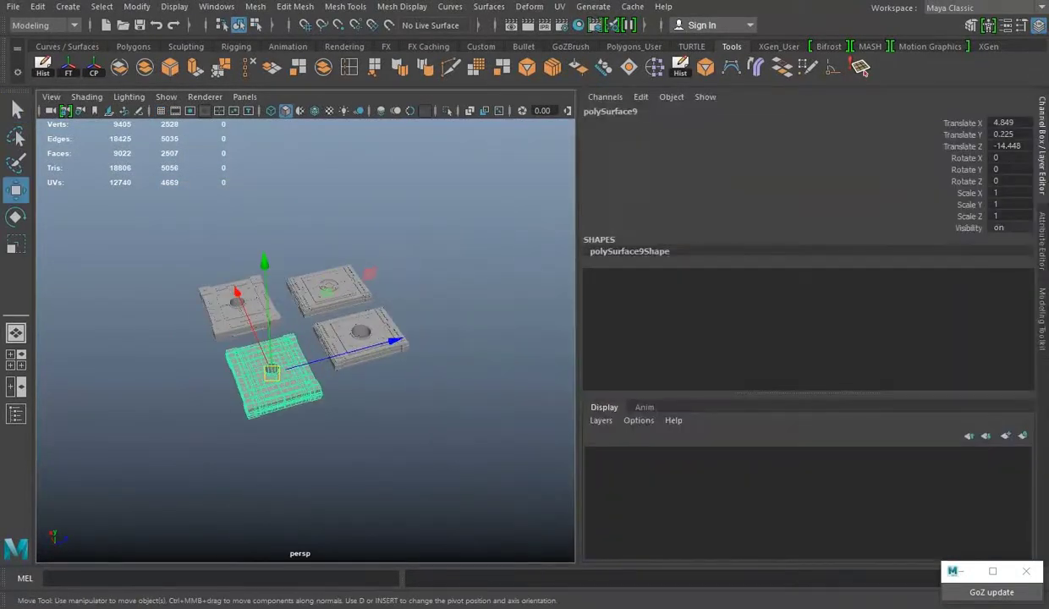
left_click(1029, 573)
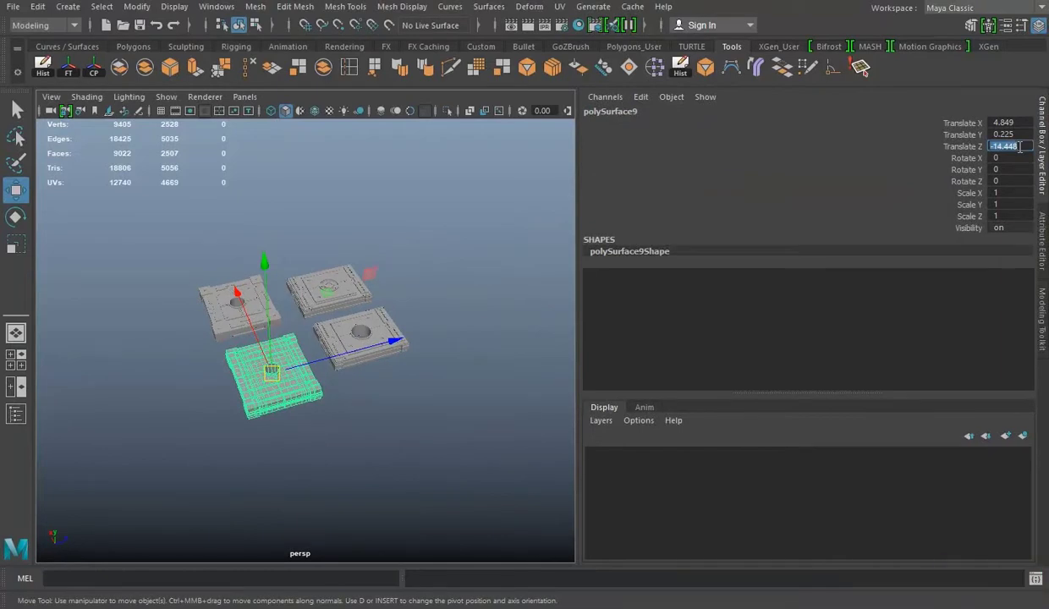
type("0")
left_click(1018, 133)
key("Return")
Move pCube7 to the origin by entering a translate value of 0.
left_click(356, 339)
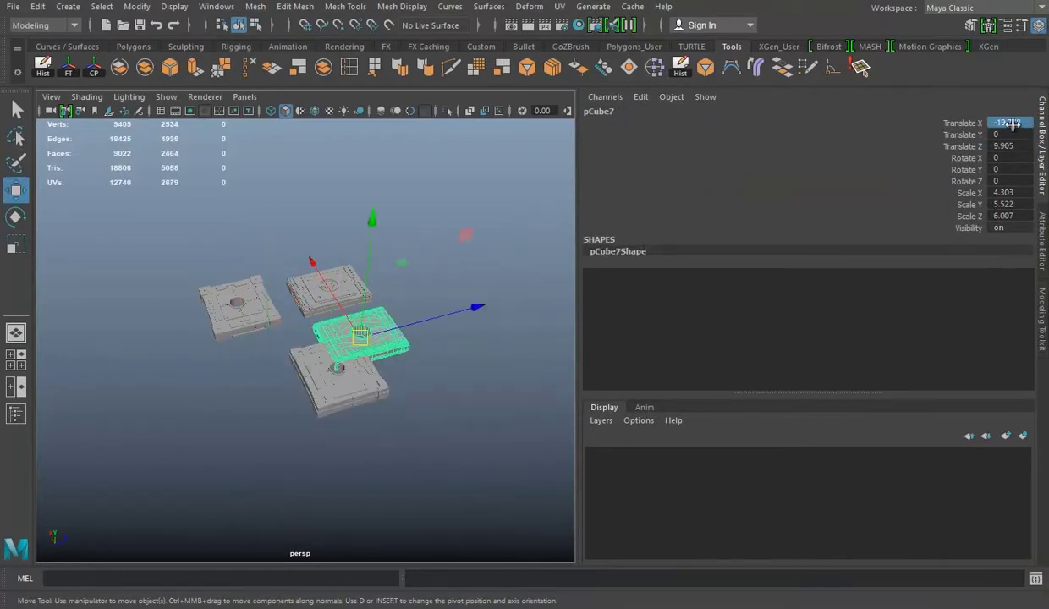
type("0")
key("Return")
Slide pCube6 along Z so it sits flush against the other panel.
left_click(222, 307)
left_click(963, 145)
middle_click_drag(999, 145, 1005, 165)
left_click(376, 340)
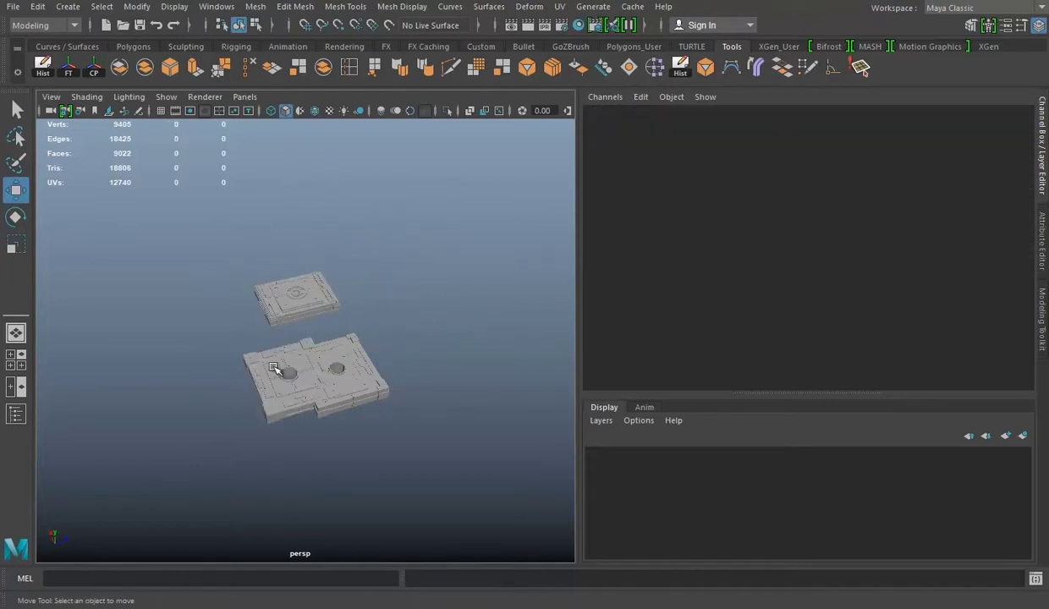
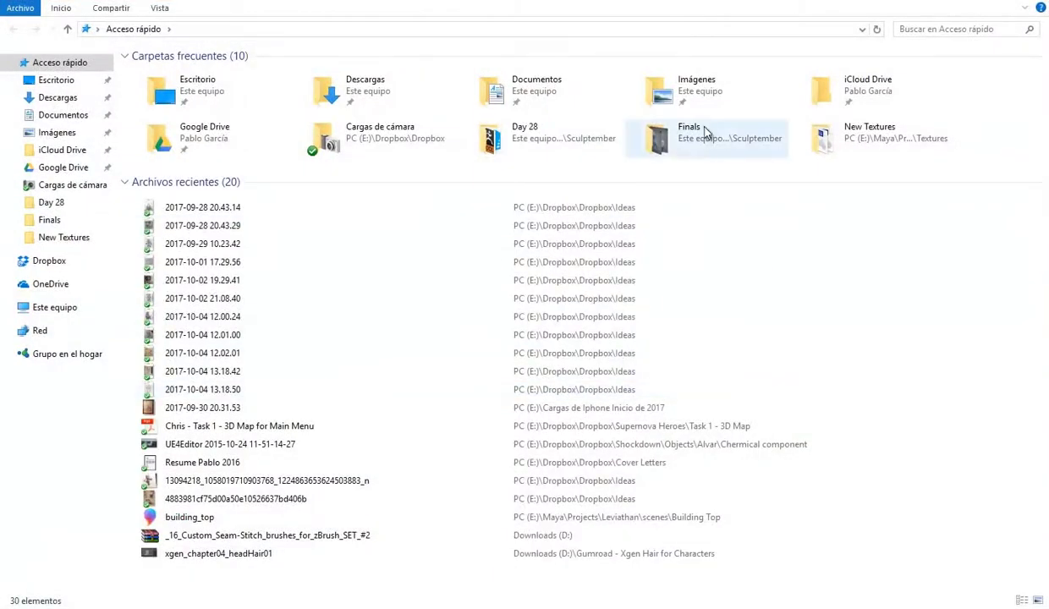
Open the Env Concept sketch from the Leviathan project's images folder in File Explorer.
double_click(913, 134)
left_click(314, 29)
double_click(161, 149)
double_click(179, 75)
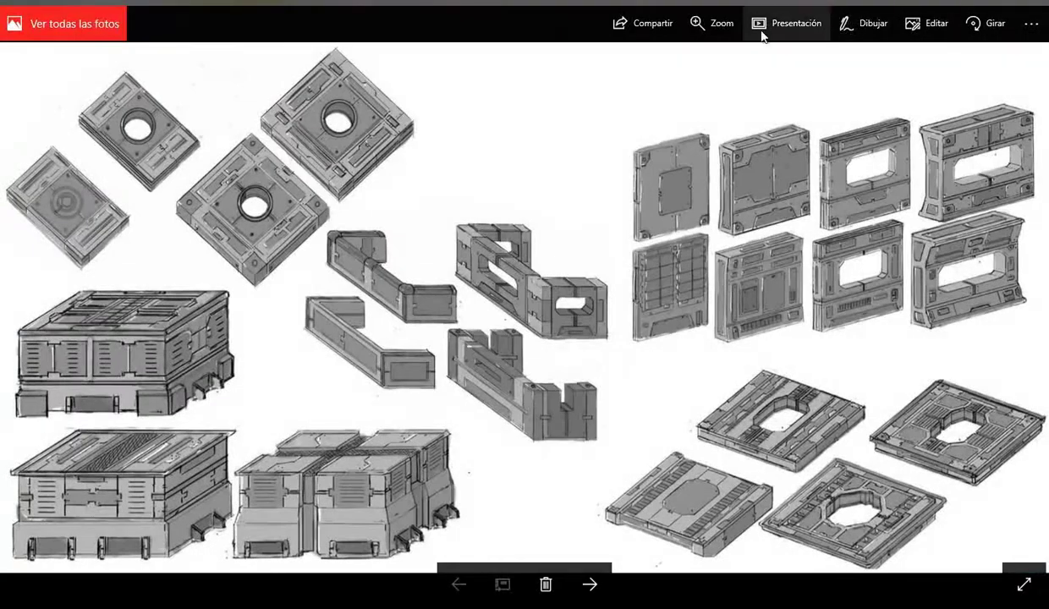
Zoom and pan the Photos viewer onto the top-left floor panel sketches.
scroll(281, 215, "up", 5)
left_click_drag(281, 215, 615, 401)
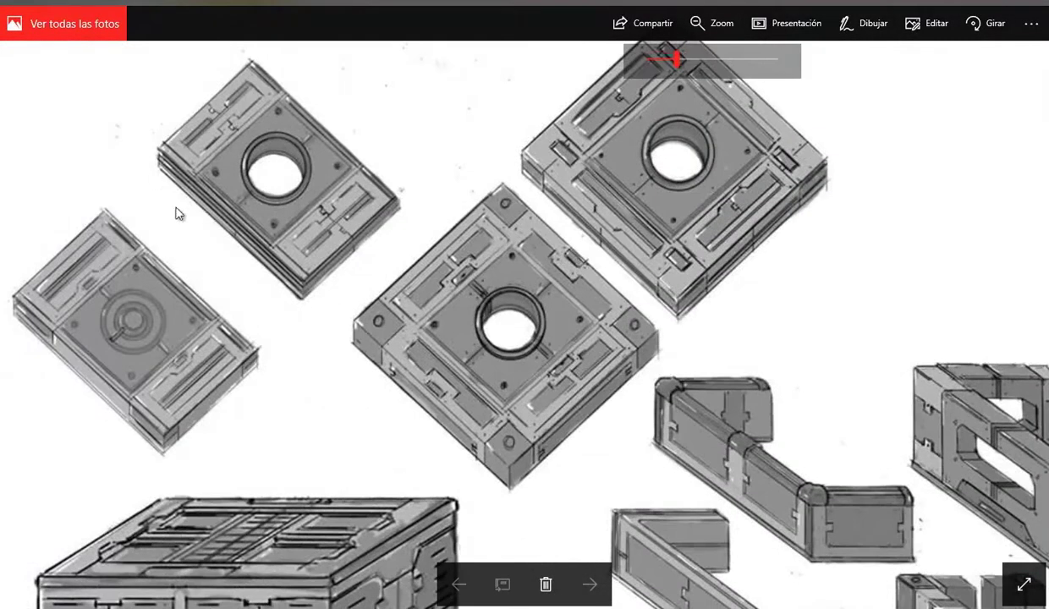
left_click_drag(675, 61, 703, 61)
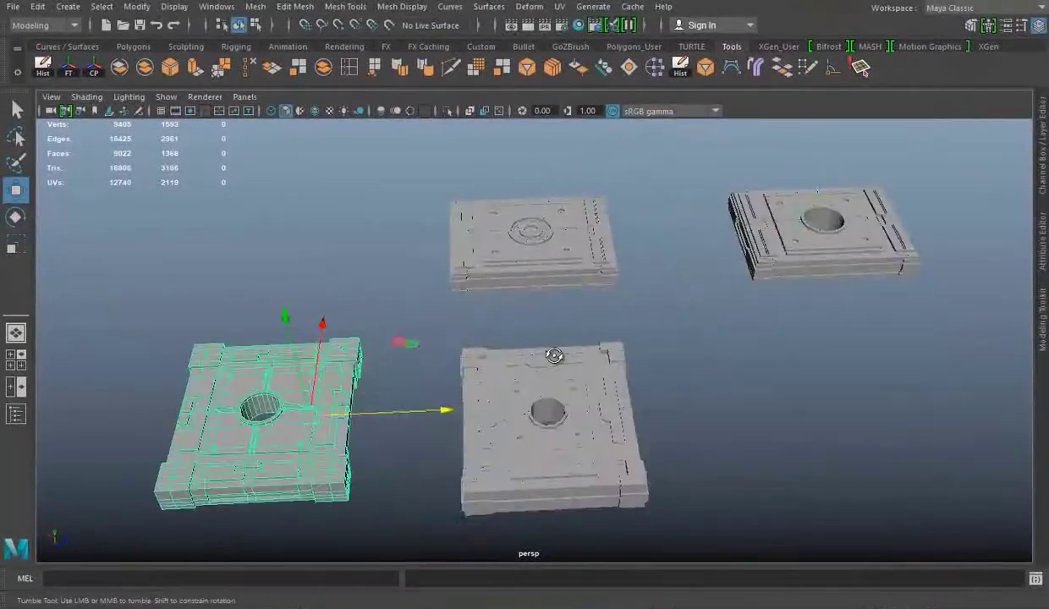
In Maya, move the right panel to the upper left, the middle panel right along X, and show the grid.
mouse_move(554, 355)
left_mouse_down("alt")
mouse_move(515, 480)
mouse_move(693, 349)
left_mouse_up("alt")
left_click(692, 349)
left_click_drag(614, 311, 212, 201)
left_click(497, 279)
left_click_drag(405, 264, 538, 298)
left_click(161, 111)
In the top view, move the rectangular panel right along X, clear of the square panel.
scroll(499, 263, "down", 5)
mouse_move(499, 263)
left_mouse_down()
mouse_move(542, 283)
mouse_move(348, 282)
left_mouse_up()
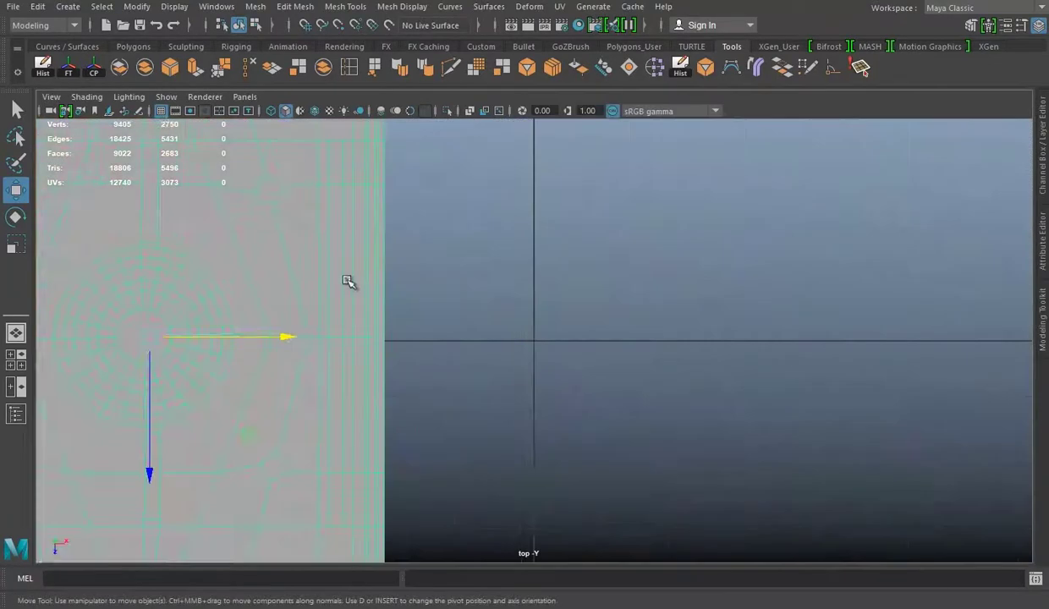
scroll(455, 319, "down", 5)
scroll(574, 342, "up", 5)
left_click_drag(574, 342, 722, 302)
middle_click_drag(722, 302, 503, 302, "alt")
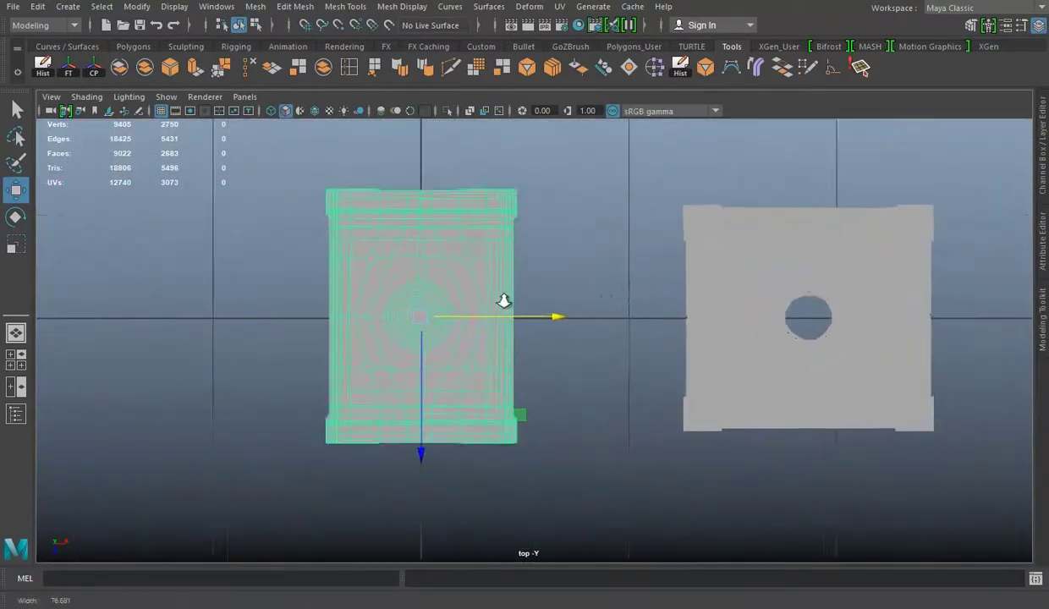
scroll(504, 301, "up", 2)
Select the rectangular panel, then briefly hide it and bring it back.
left_click(659, 479)
left_click_drag(202, 281, 628, 440)
scroll(375, 287, "up", 3)
scroll(194, 266, "up", 1)
key("ctrl+h")
key("ctrl+z")
left_click(678, 346)
scroll(679, 345, "up", 1)
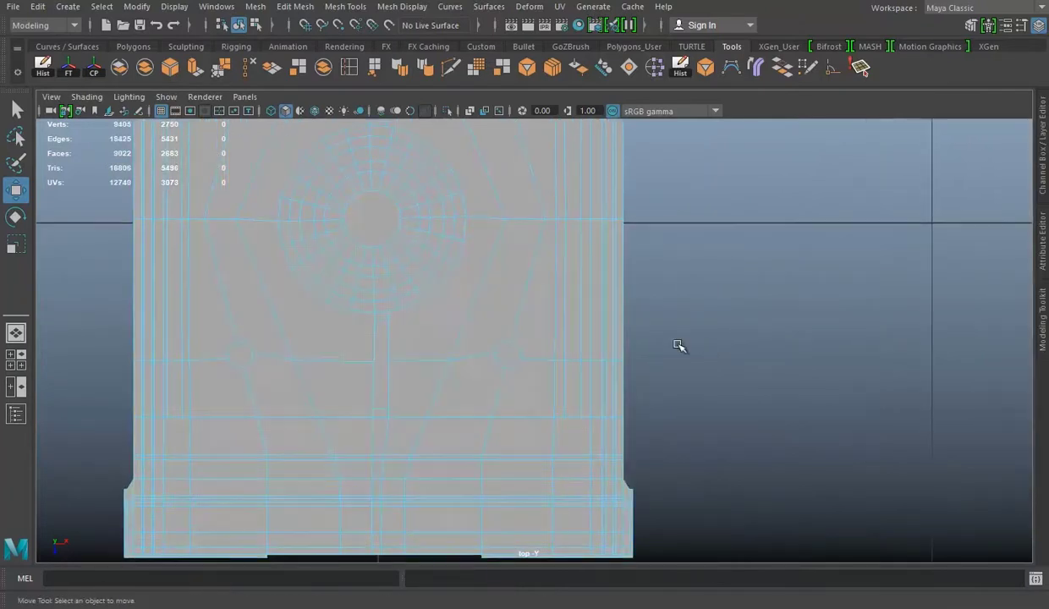
In perspective, select and frame the circular recess face to inspect it.
key("space")
key("space")
scroll(595, 237, "up", 5)
scroll(501, 206, "up", 3)
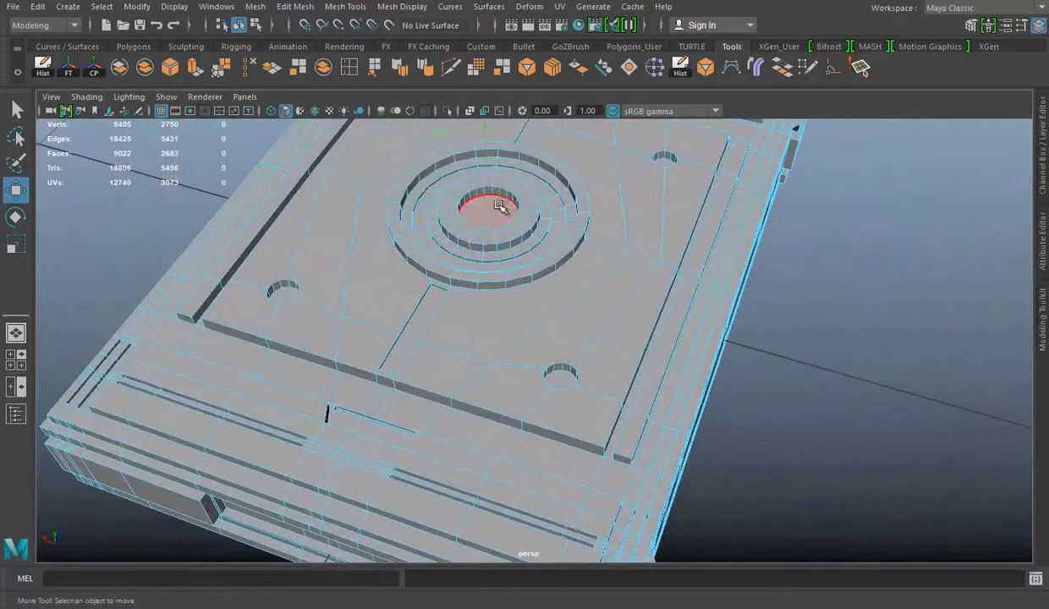
left_click(500, 207)
key("f")
scroll(534, 243, "down", 5)
left_click_drag(534, 243, 529, 129, "alt")
scroll(579, 290, "down", 5)
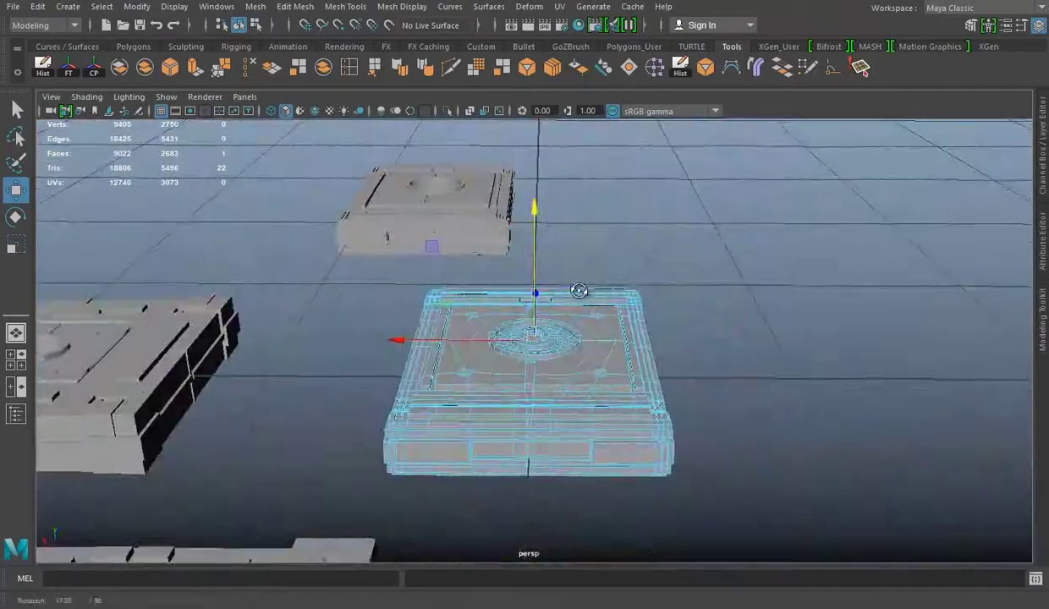
Back in the top view, select the whole rectangular panel and switch to vertex mode.
key("space")
scroll(691, 417, "down", 2)
left_click_drag(228, 274, 228, 273)
key("F9")
scroll(281, 247, "up", 5)
Select the vertex row through the circle's centre and delete the mesh below it.
scroll(194, 245, "down", 1)
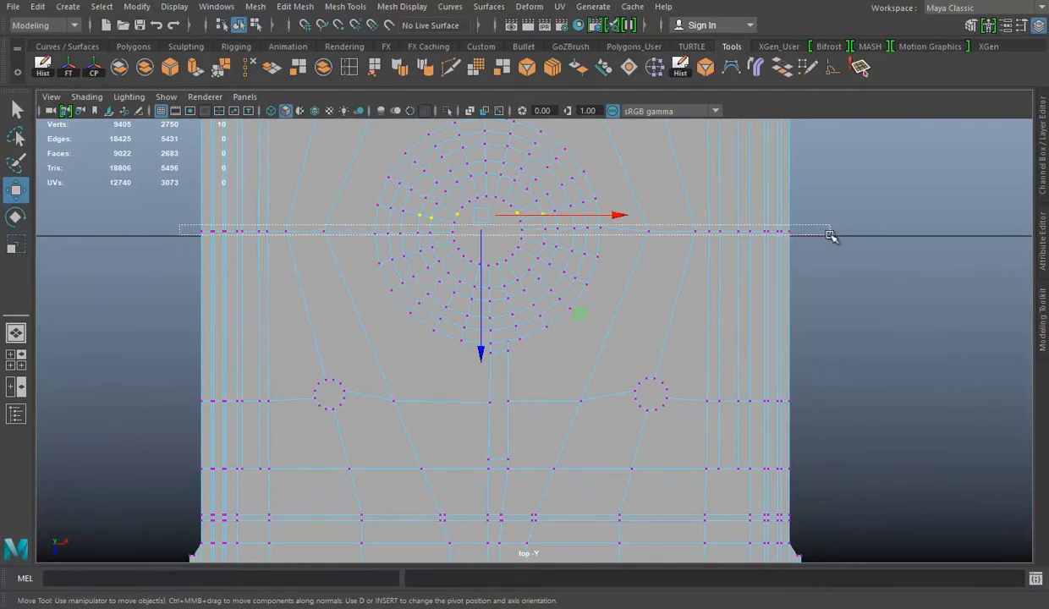
left_click_drag(837, 237, 836, 237)
scroll(176, 257, "down", 3)
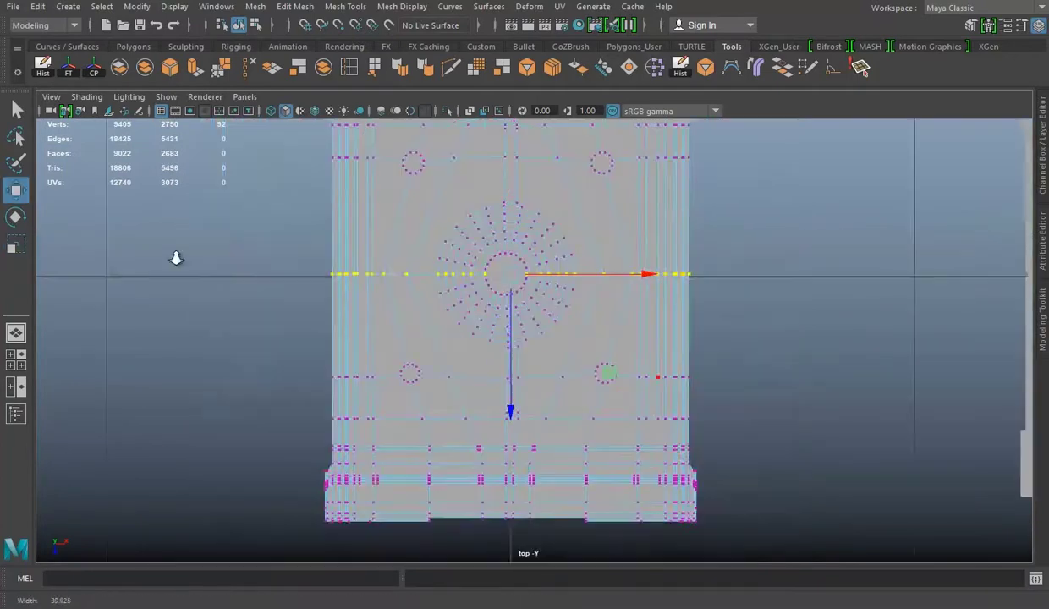
right_click_drag(569, 204, 570, 270)
key("Delete")
mouse_move(662, 326)
left_mouse_down()
mouse_move(370, 231)
mouse_move(366, 209)
left_mouse_up()
key("Delete")
Orbit the halved panel across the views and select vertices along the cut edge.
key("space")
key("space")
mouse_move(353, 286)
left_mouse_down("alt")
mouse_move(449, 272)
mouse_move(508, 323)
mouse_move(541, 293)
left_mouse_up("alt")
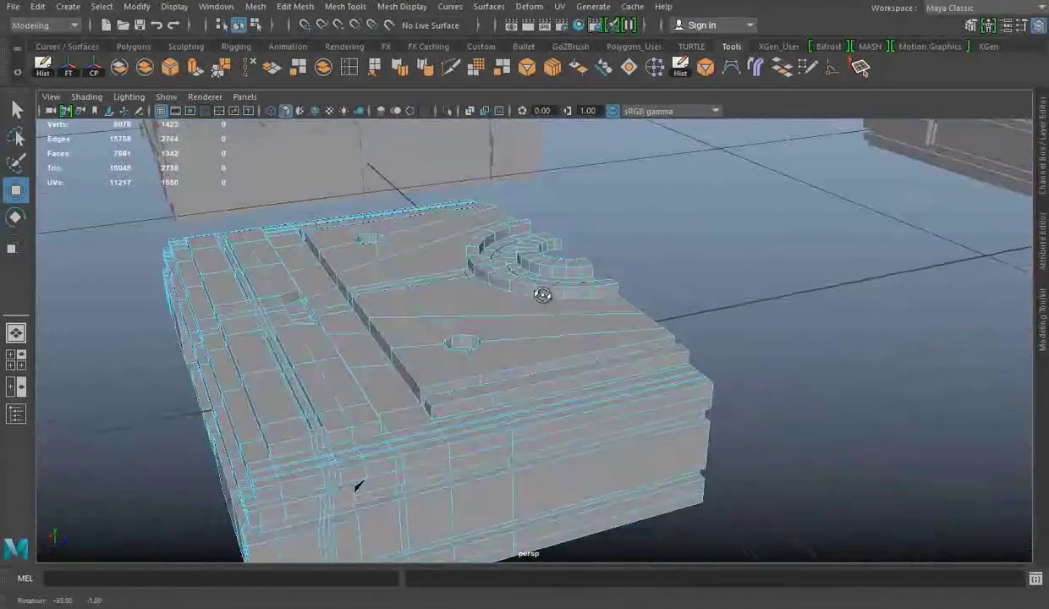
key("space")
key("space")
right_click_drag(672, 204, 593, 202)
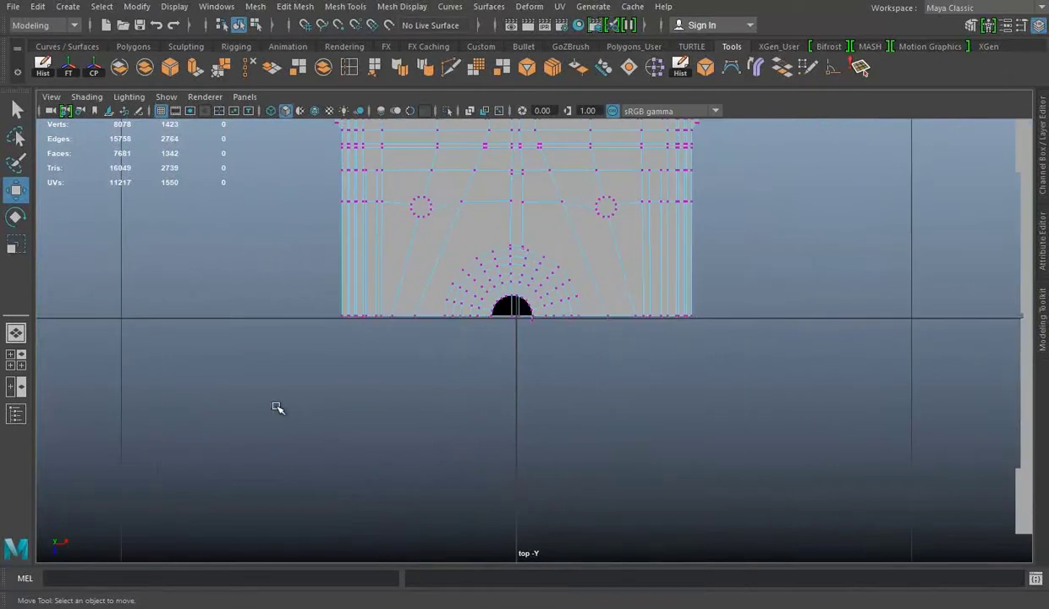
left_click_drag(749, 313, 749, 313)
key("space")
key("space")
mouse_move(675, 292)
left_mouse_down("alt")
mouse_move(610, 330)
mouse_move(326, 371)
mouse_move(500, 204)
left_mouse_up("alt")
right_click_drag(499, 204, 500, 244)
key("space")
key("space")
Scale the bottom-row cut-edge vertices flat and grid-snap them down onto the line.
scroll(565, 275, "down", 3)
left_click_drag(853, 422, 237, 292)
key("e")
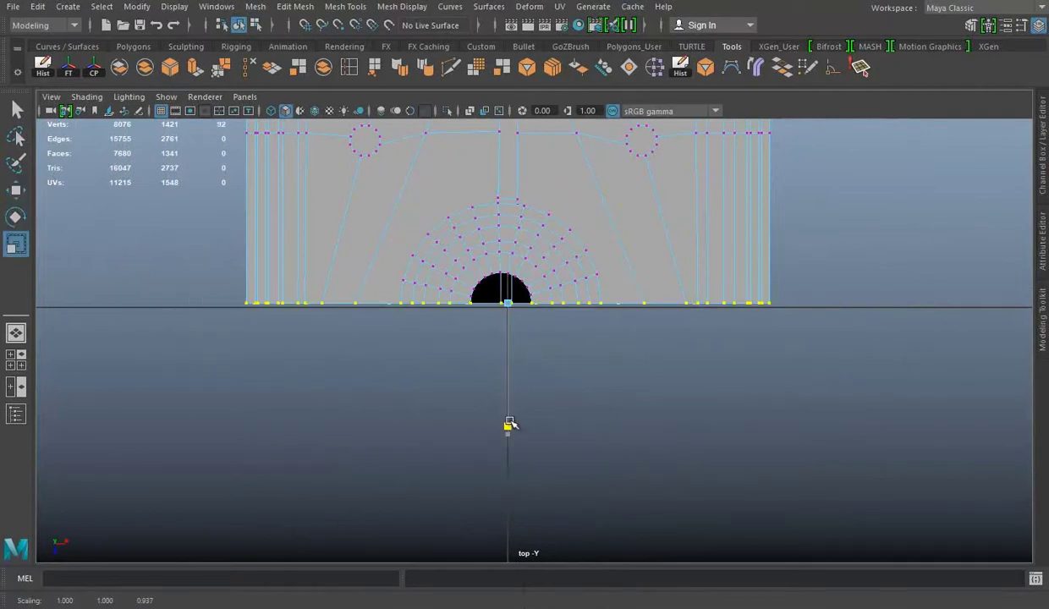
key("w")
key("x")
left_click_drag(508, 363, 507, 367)
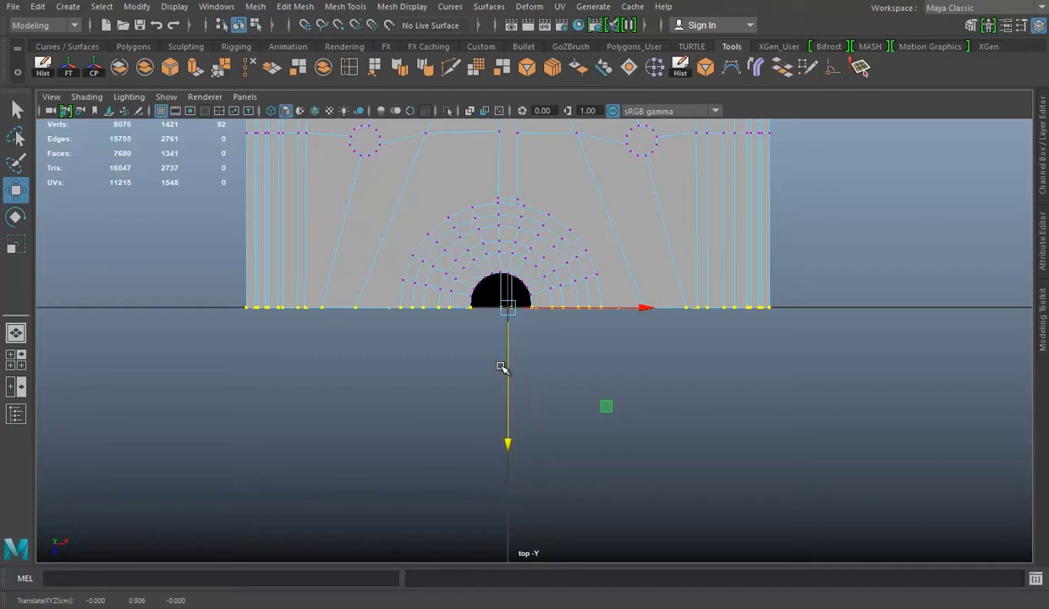
Orbit the halved panel in perspective to view its front and side.
key("space")
key("space")
scroll(446, 321, "up", 3)
scroll(518, 300, "up", 3)
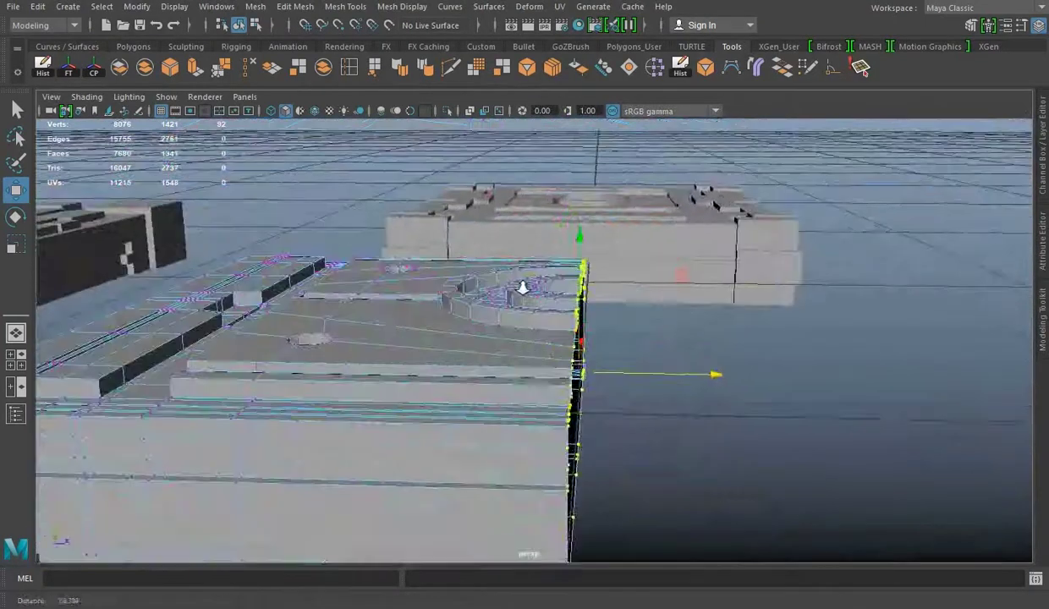
scroll(491, 309, "up", 2)
scroll(450, 330, "down", 4)
mouse_move(450, 330)
left_mouse_down("alt")
mouse_move(400, 336)
mouse_move(367, 361)
mouse_move(336, 327)
left_mouse_up("alt")
Tumble round to the open cut side, then compare the mesh against the concept sketch.
key("F10")
mouse_move(401, 346)
left_mouse_down("alt")
mouse_move(329, 260)
mouse_move(281, 290)
left_mouse_up("alt")
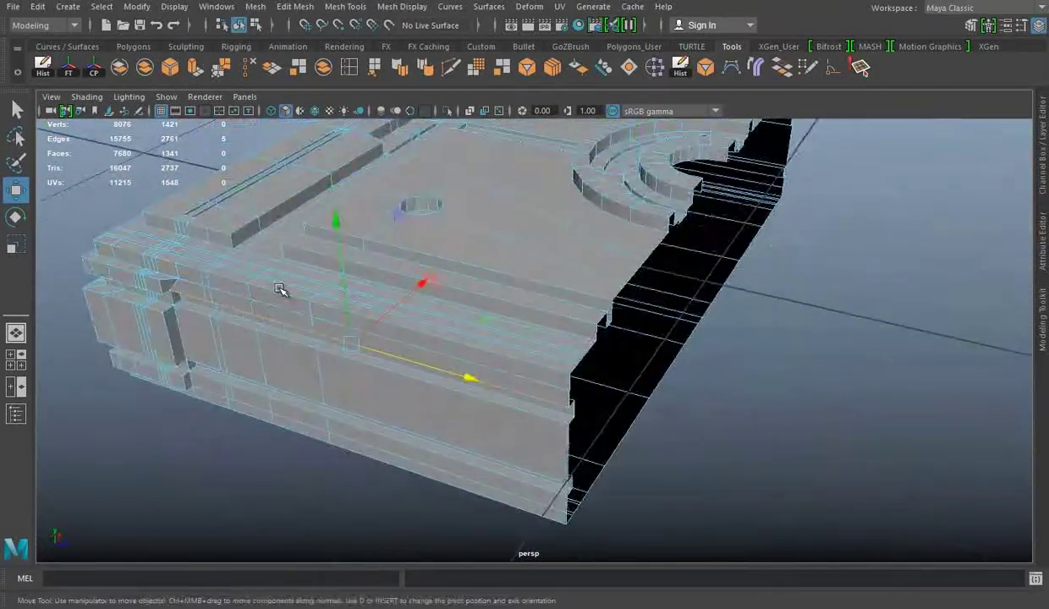
right_click_drag(370, 241, 446, 181)
mouse_move(445, 180)
left_mouse_down("alt")
mouse_move(562, 342)
mouse_move(507, 322)
left_mouse_up("alt")
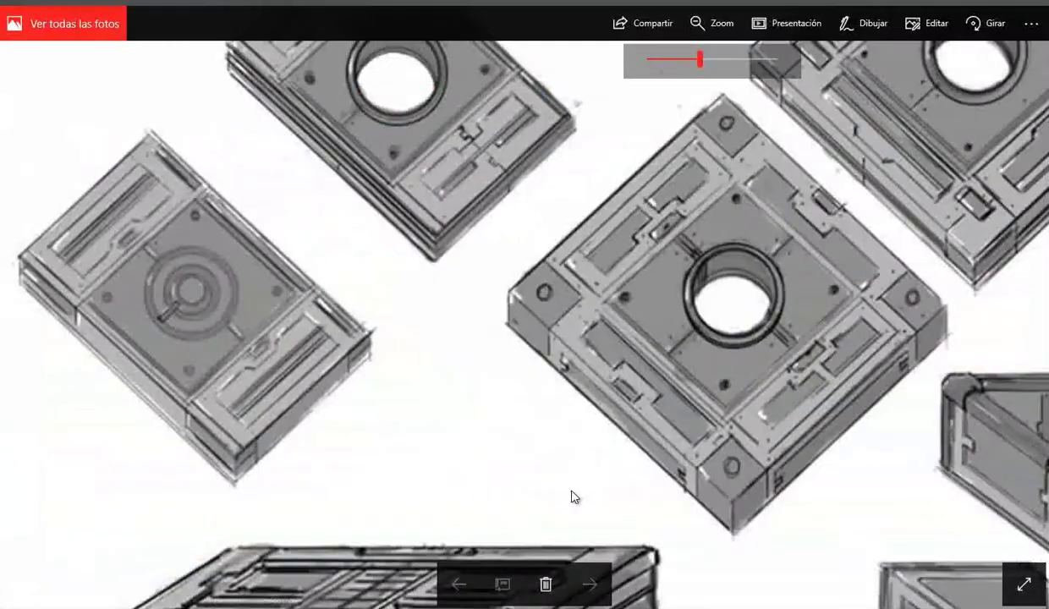
scroll(571, 495, "up", 2)
scroll(401, 338, "up", 2)
key("alt+Tab")
Select the halved panel and frame one of its faces in face mode.
scroll(586, 336, "up", 3)
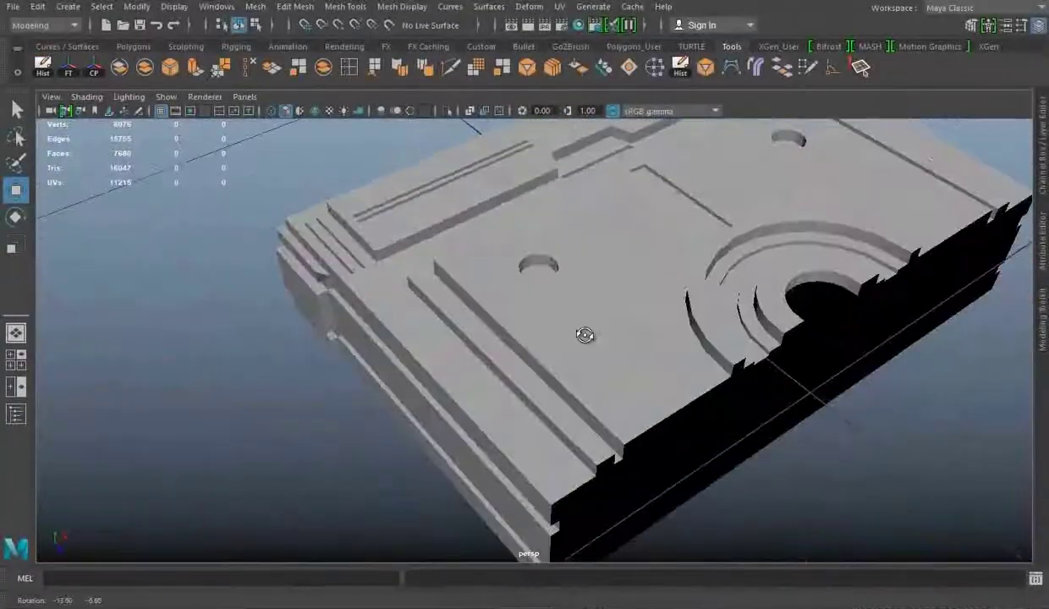
left_click(529, 304)
mouse_move(530, 304)
left_mouse_down("alt")
mouse_move(397, 298)
mouse_move(457, 329)
mouse_move(477, 375)
left_mouse_up("alt")
key("F11")
left_click(457, 329)
key("f")
mouse_move(600, 368)
left_mouse_down("alt")
mouse_move(524, 387)
mouse_move(672, 321)
mouse_move(531, 375)
mouse_move(528, 316)
mouse_move(662, 323)
mouse_move(772, 405)
mouse_move(674, 322)
mouse_move(694, 307)
left_mouse_up("alt")
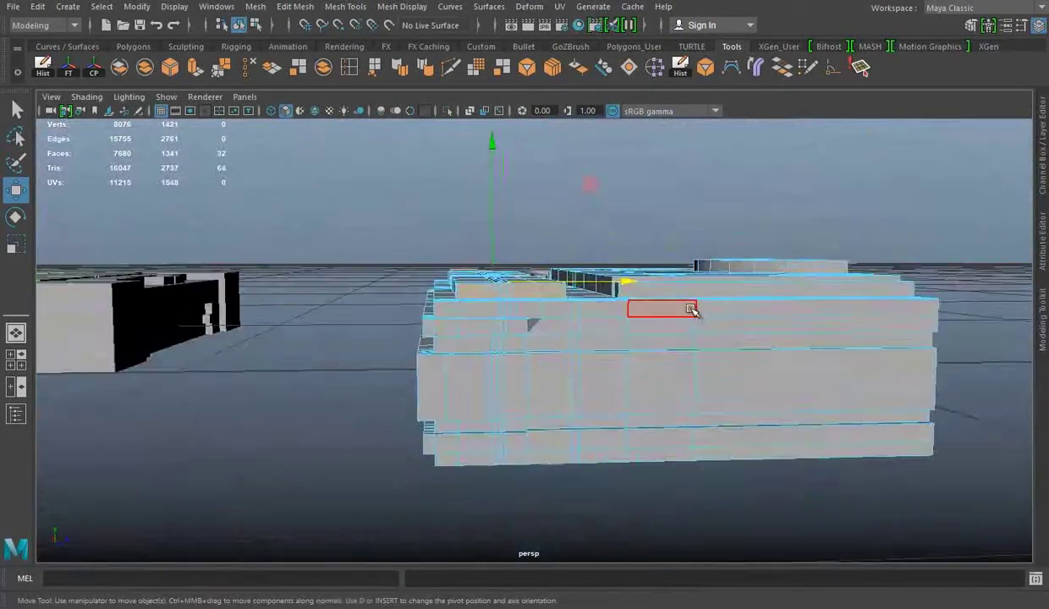
key("space")
Isolate the halved panel in the side view and marquee-select all its top plate faces.
key("space")
left_click_drag(686, 352, 644, 338, "alt")
key("ctrl+1")
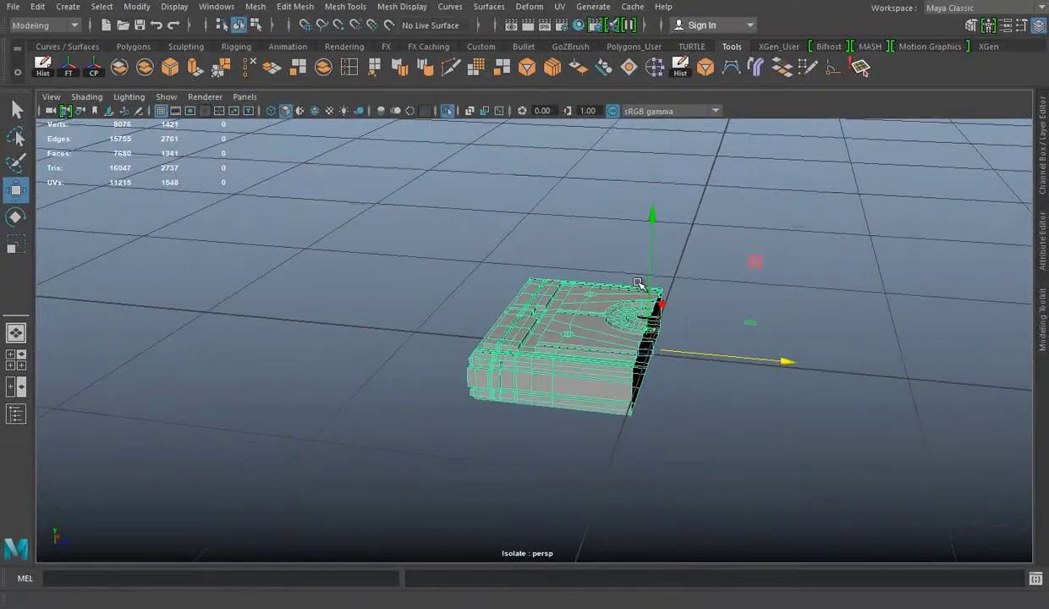
key("space")
key("space")
left_click_drag(696, 293, 826, 408)
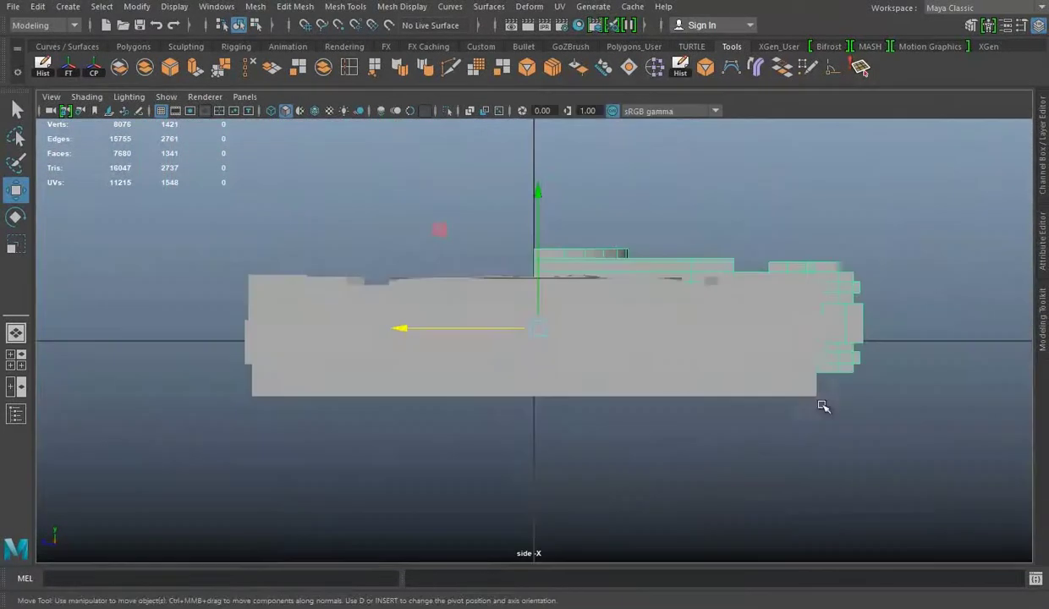
left_click(447, 111)
mouse_move(670, 262)
left_mouse_down("alt")
mouse_move(714, 417)
mouse_move(656, 333)
left_mouse_up("alt")
key("bracketleft")
left_click_drag(460, 373, 233, 232)
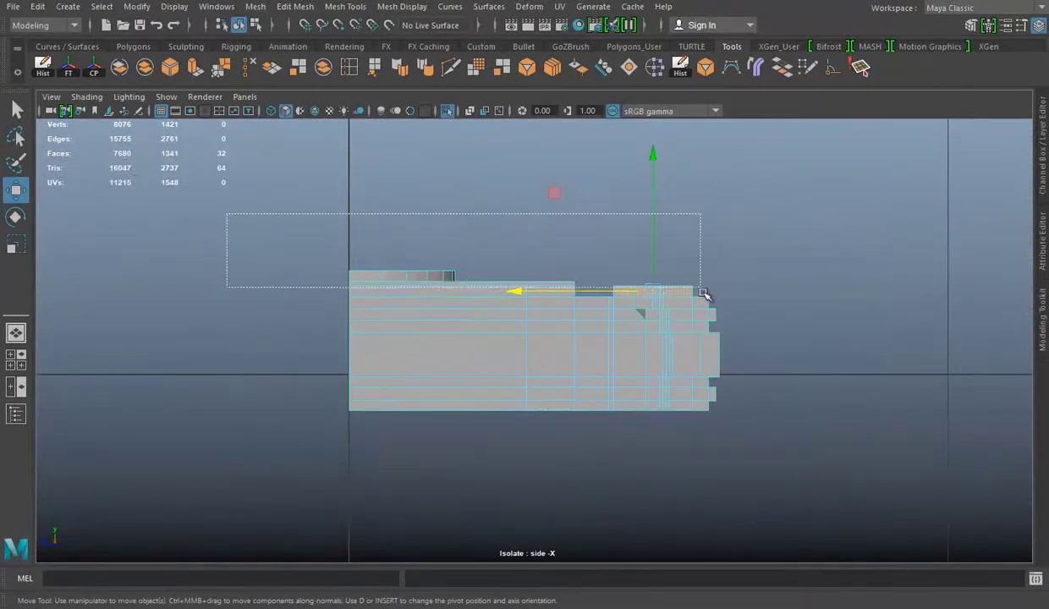
left_click_drag(708, 295, 708, 295)
mouse_move(708, 296)
left_mouse_down("alt")
mouse_move(628, 363)
mouse_move(605, 310)
mouse_move(386, 6)
left_mouse_up("alt")
Extract the top faces with Edit Mesh > Extract, then check the plate pieces and lower body.
left_click(296, 7)
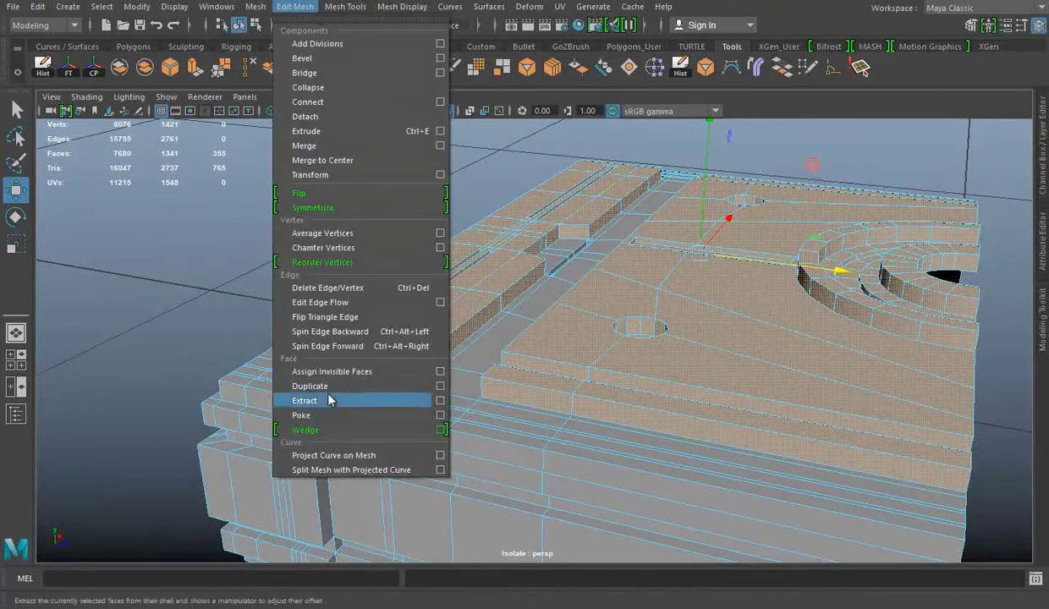
left_click(330, 400)
left_click(387, 347)
left_click(680, 273)
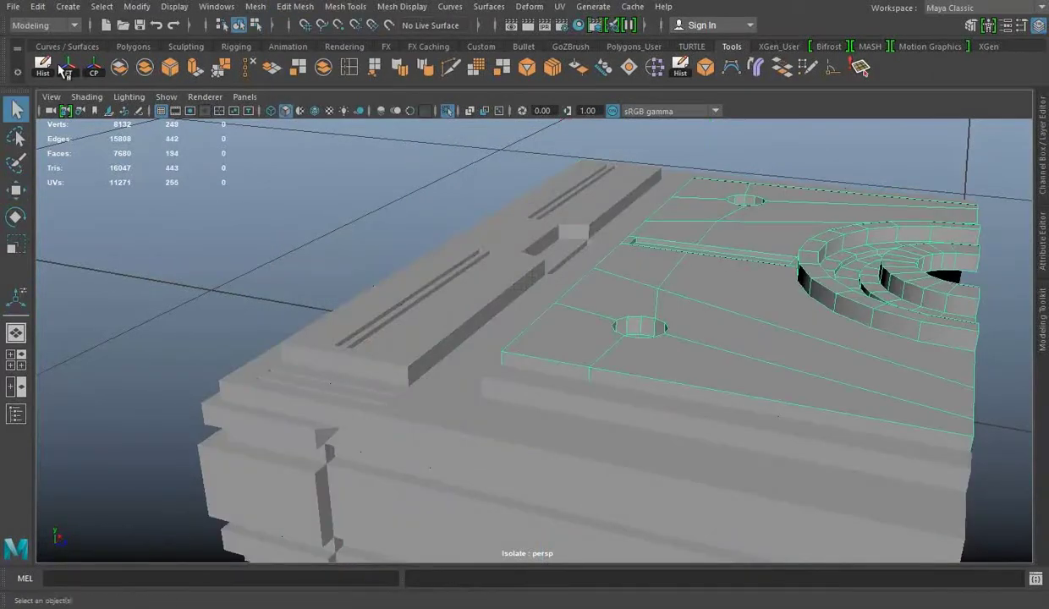
left_click(415, 316)
key("w")
mouse_move(680, 347)
left_mouse_down("alt")
mouse_move(715, 323)
mouse_move(636, 297)
mouse_move(466, 286)
mouse_move(180, 344)
left_mouse_up("alt")
left_click(542, 351)
mouse_move(541, 351)
left_mouse_down("alt")
mouse_move(912, 210)
mouse_move(796, 300)
mouse_move(586, 258)
mouse_move(421, 350)
mouse_move(490, 265)
left_mouse_up("alt")
key("space")
key("space")
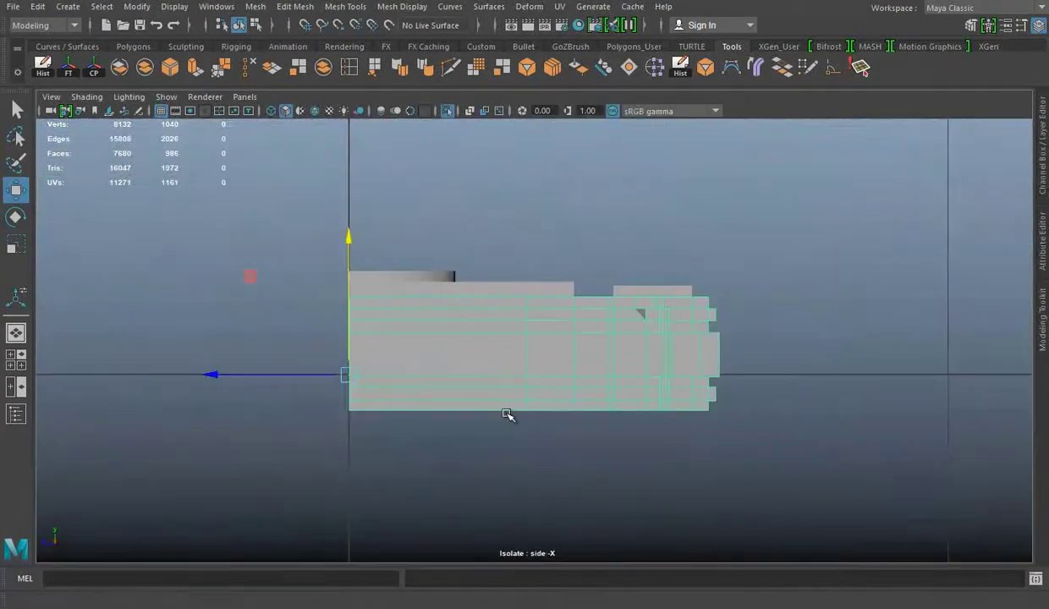
Orbit in on the lower body's corner and delete a redundant vertical edge loop.
right_click(849, 204)
mouse_move(786, 512)
left_mouse_down()
mouse_move(136, 385)
mouse_move(140, 169)
left_mouse_up()
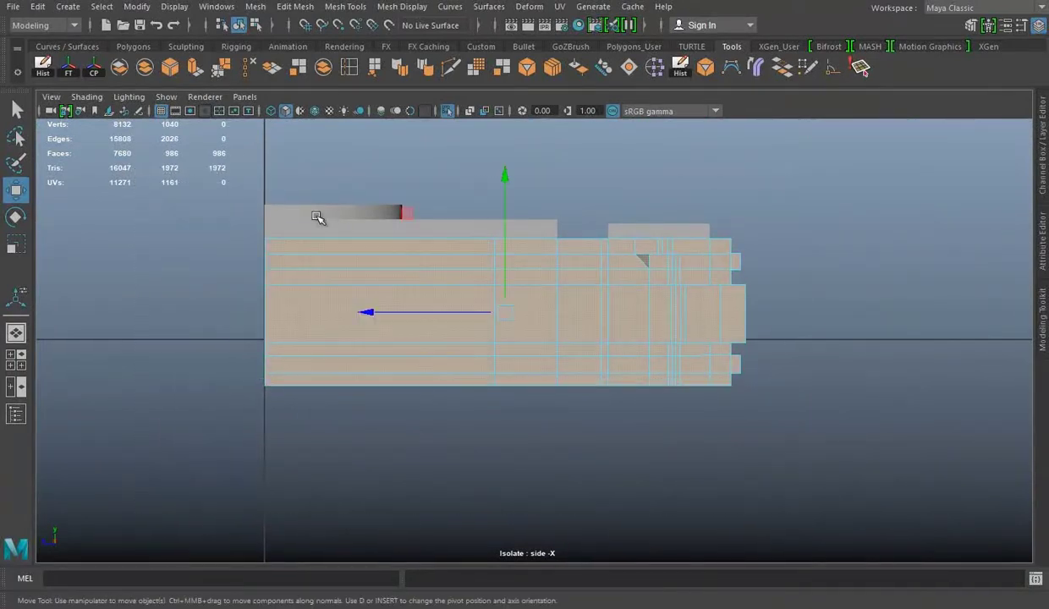
key("space")
key("space")
mouse_move(651, 274)
left_mouse_down("alt")
mouse_move(621, 306)
mouse_move(604, 293)
left_mouse_up("alt")
right_click_drag(605, 293, 744, 329, "alt")
mouse_move(745, 328)
left_mouse_down("alt")
mouse_move(611, 312)
mouse_move(355, 321)
left_mouse_up("alt")
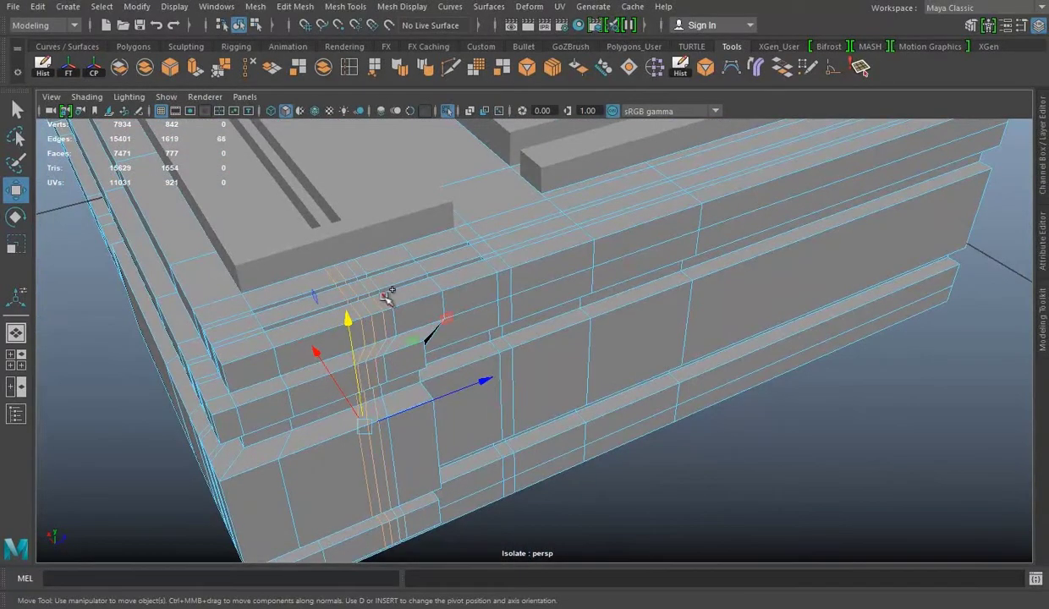
key("Delete")
Delete two more neighbouring vertical edge loops on the lower body's side.
mouse_move(733, 314)
left_mouse_down("alt")
mouse_move(459, 307)
mouse_move(473, 256)
mouse_move(593, 307)
mouse_move(548, 246)
left_mouse_up("alt")
double_click(483, 258)
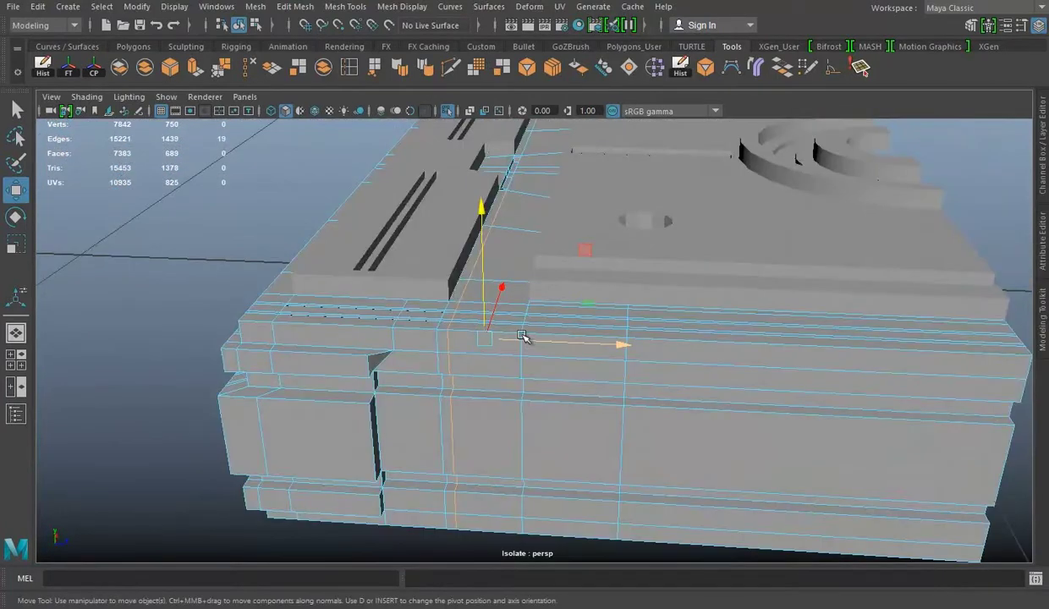
double_click(625, 458)
mouse_move(726, 401)
left_mouse_down("alt")
mouse_move(729, 352)
mouse_move(403, 469)
left_mouse_up("alt")
key("Delete")
mouse_move(542, 451)
left_mouse_down("alt")
mouse_move(540, 382)
mouse_move(626, 384)
left_mouse_up("alt")
left_click_drag(658, 330, 466, 345, "alt")
left_click(448, 68)
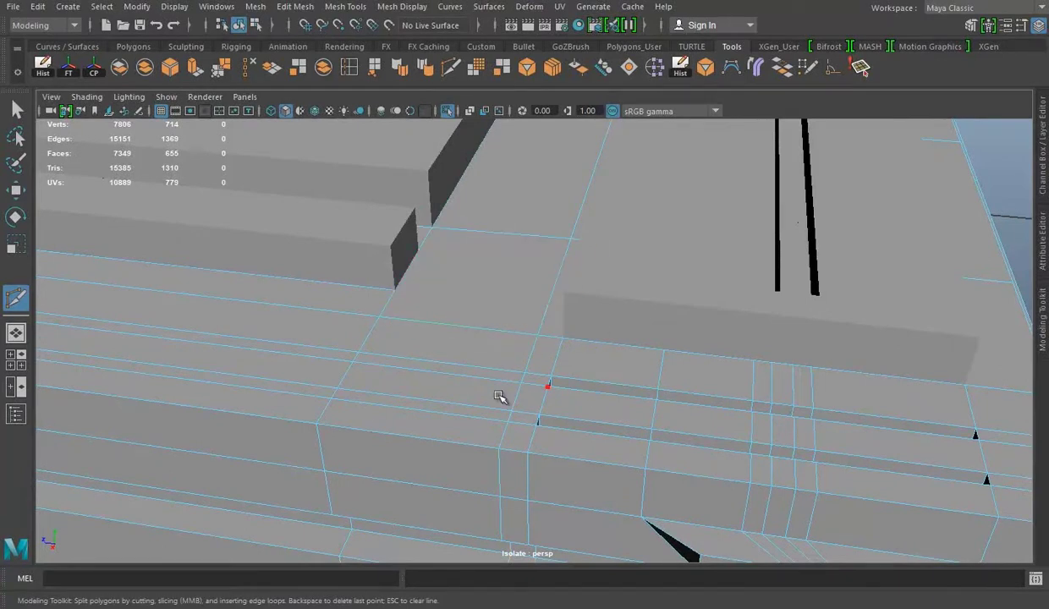
Select the whole panel mesh and zoom in on the corner where the strip meets the beam.
key("w")
left_click_drag(499, 397, 489, 222, "alt")
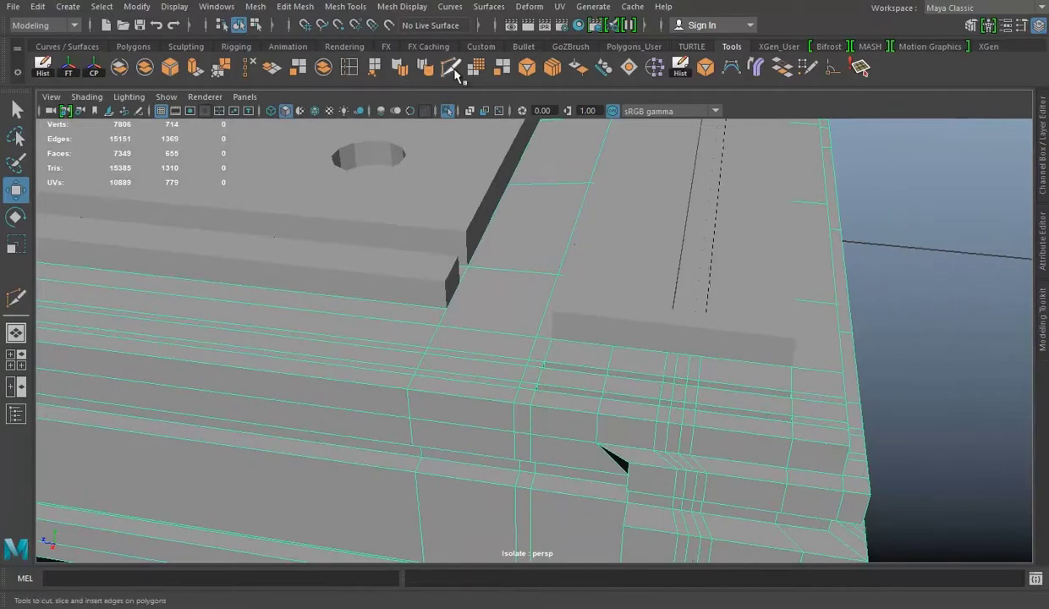
left_click(450, 68)
right_click_drag(398, 288, 440, 294, "alt")
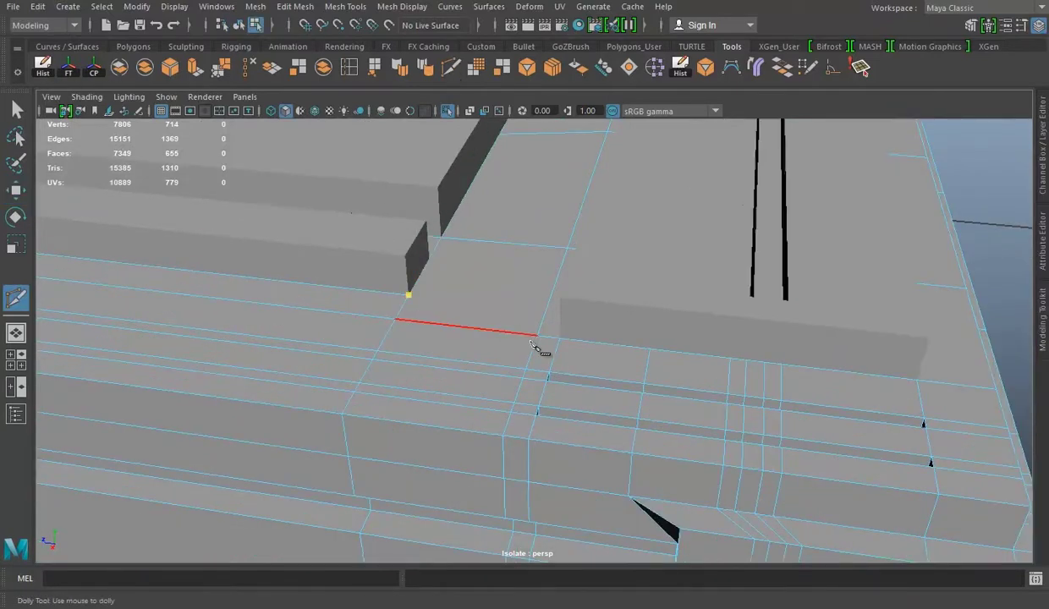
right_click_drag(596, 339, 541, 330, "alt")
right_click_drag(518, 203, 592, 179)
left_click(67, 66)
left_click(1041, 154)
left_click(1039, 143)
right_click_drag(508, 297, 553, 293, "alt")
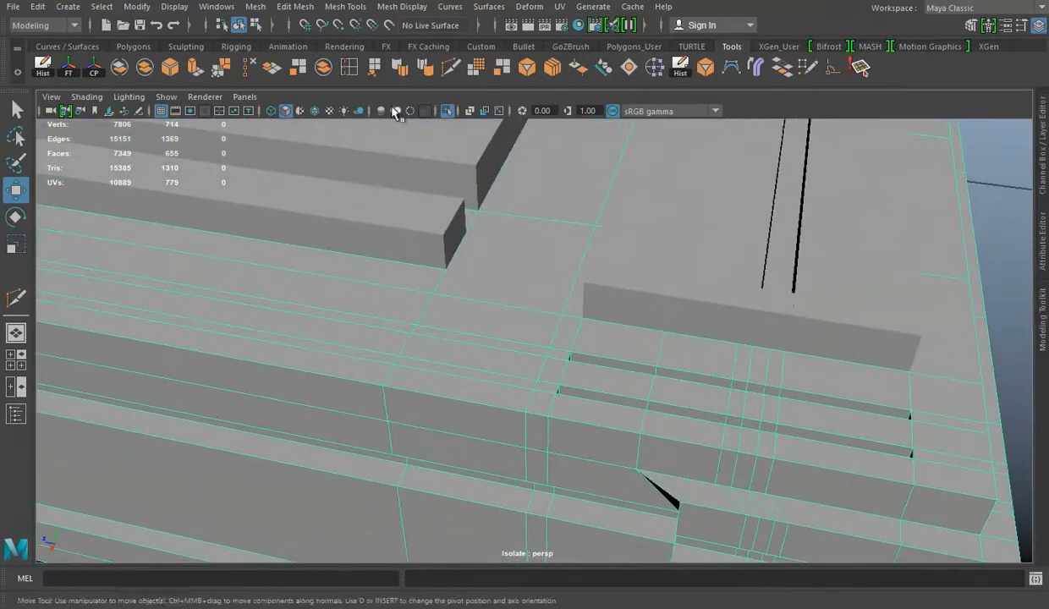
Frame a corner face and Multi-Cut a new edge across the crossing strip.
left_click(450, 68)
key("w")
right_click_drag(422, 291, 510, 270)
left_click(510, 269)
mouse_move(520, 321)
right_mouse_down("alt")
mouse_move(611, 330)
mouse_move(519, 250)
right_mouse_up("alt")
left_click_drag(519, 251, 500, 236, "alt")
right_click_drag(499, 236, 457, 93, "alt")
key("F11")
key("f")
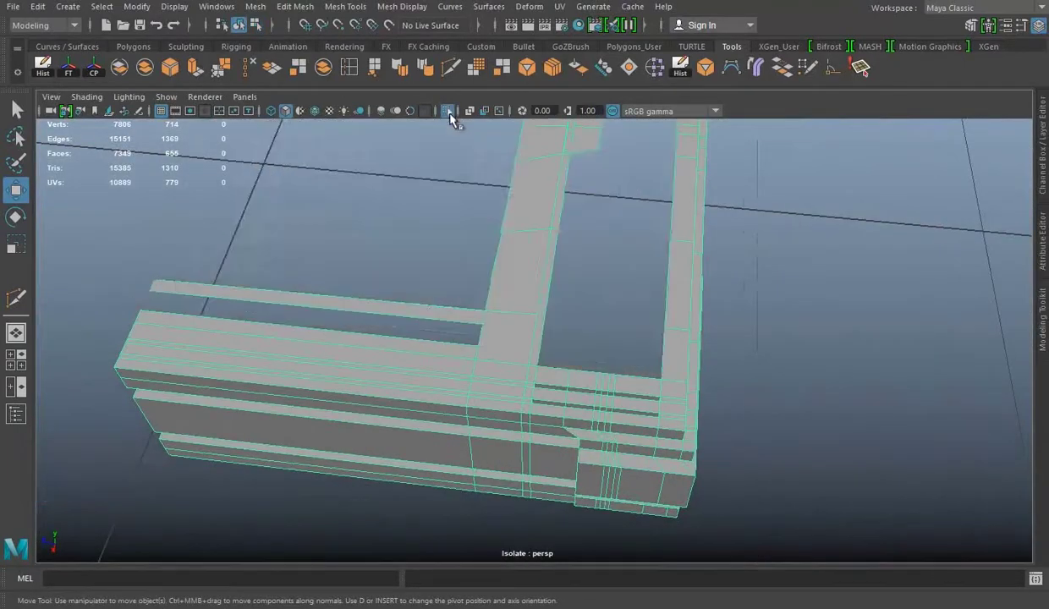
left_click(450, 68)
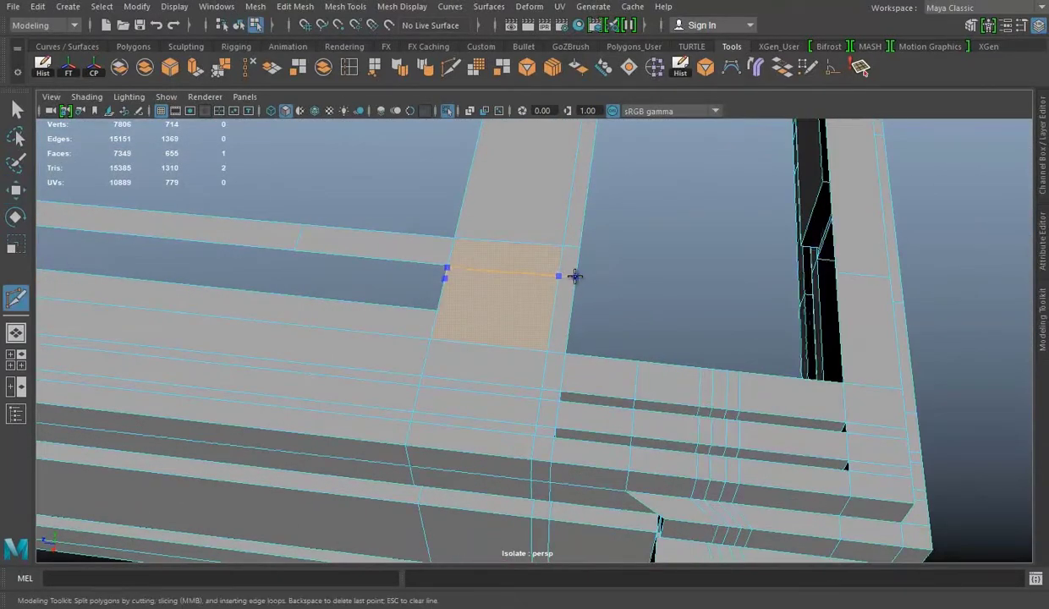
mouse_move(574, 275)
left_mouse_down("alt")
mouse_move(698, 207)
mouse_move(586, 290)
left_mouse_up("alt")
key("w")
Cut another edge starting from the junction vertex where the strip meets the beam.
right_click_drag(604, 204, 534, 204)
left_click(493, 271)
left_click(499, 301)
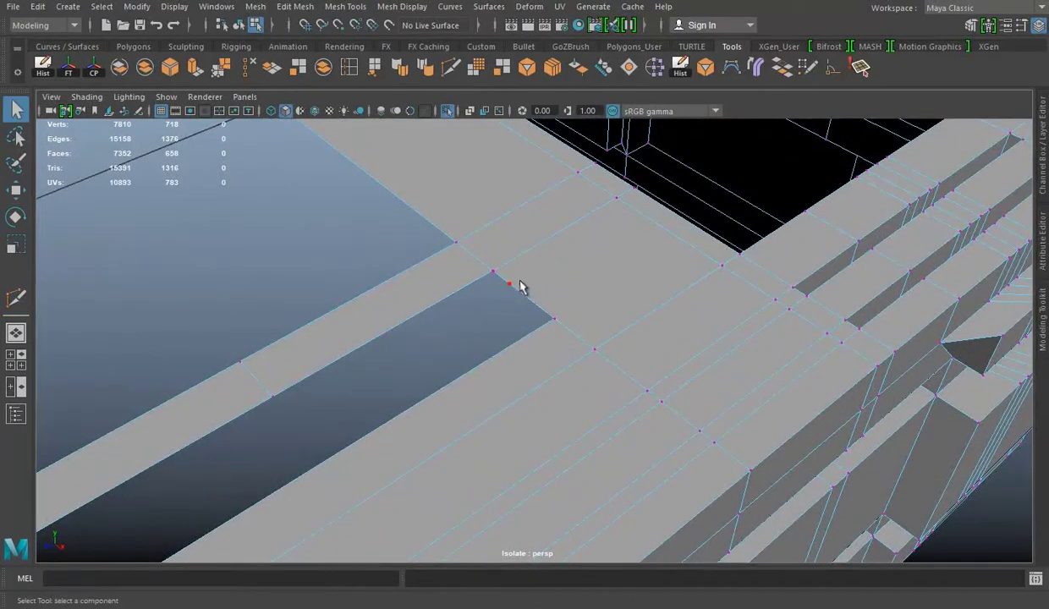
right_click_drag(586, 272, 516, 218)
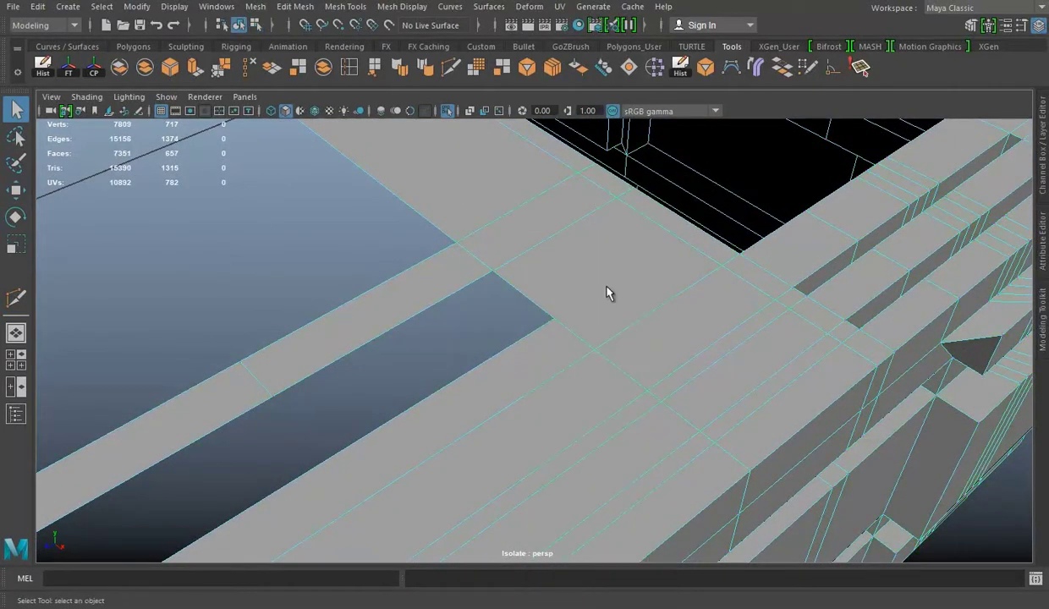
left_click(451, 66)
key("w")
scroll(635, 280, "up", 5)
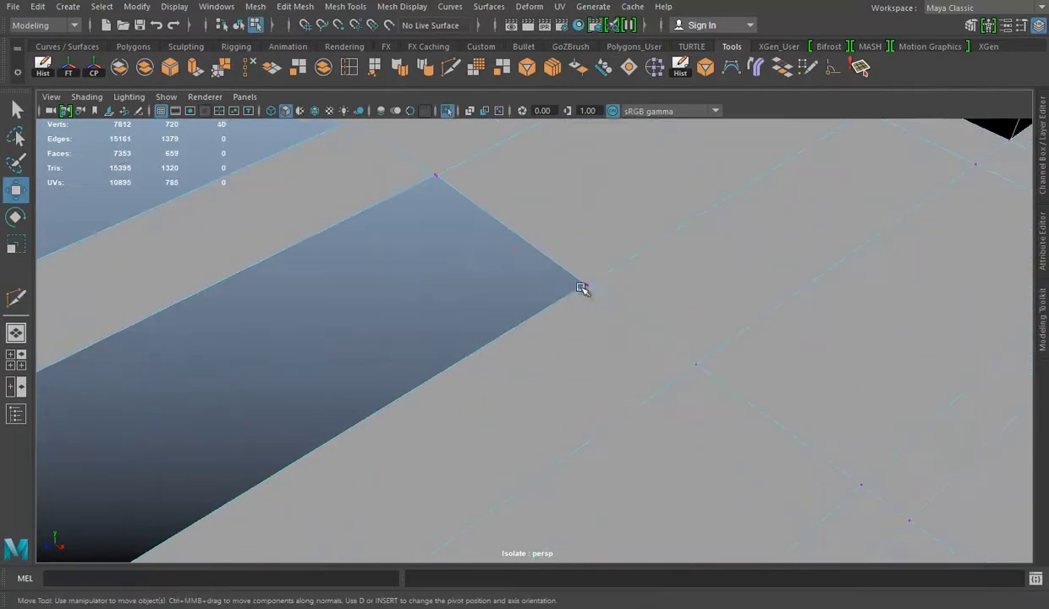
scroll(592, 339, "down", 5)
scroll(381, 347, "down", 2)
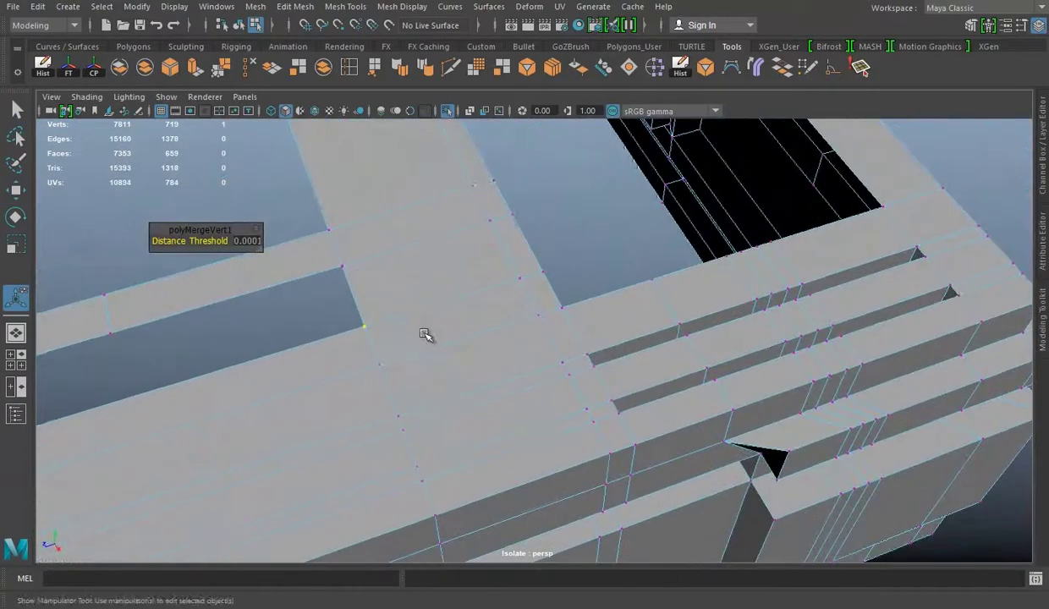
left_click(364, 326)
scroll(709, 375, "down", 5)
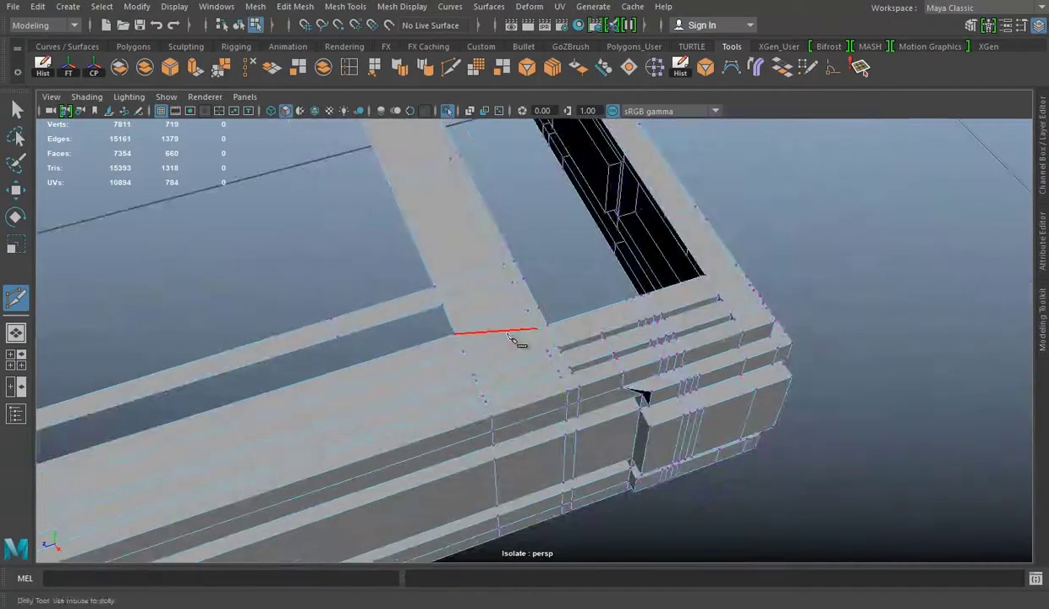
Delete the surplus edges left in the panel's lower body.
right_click(556, 207)
key("w")
key("Delete")
mouse_move(696, 304)
left_mouse_down("alt")
mouse_move(494, 262)
mouse_move(679, 286)
mouse_move(605, 311)
mouse_move(644, 317)
left_mouse_up("alt")
key("Delete")
Undo the previous edge deletion, then delete the stray edge on the strip.
key("ctrl+z")
left_click_drag(753, 392, 501, 313, "alt")
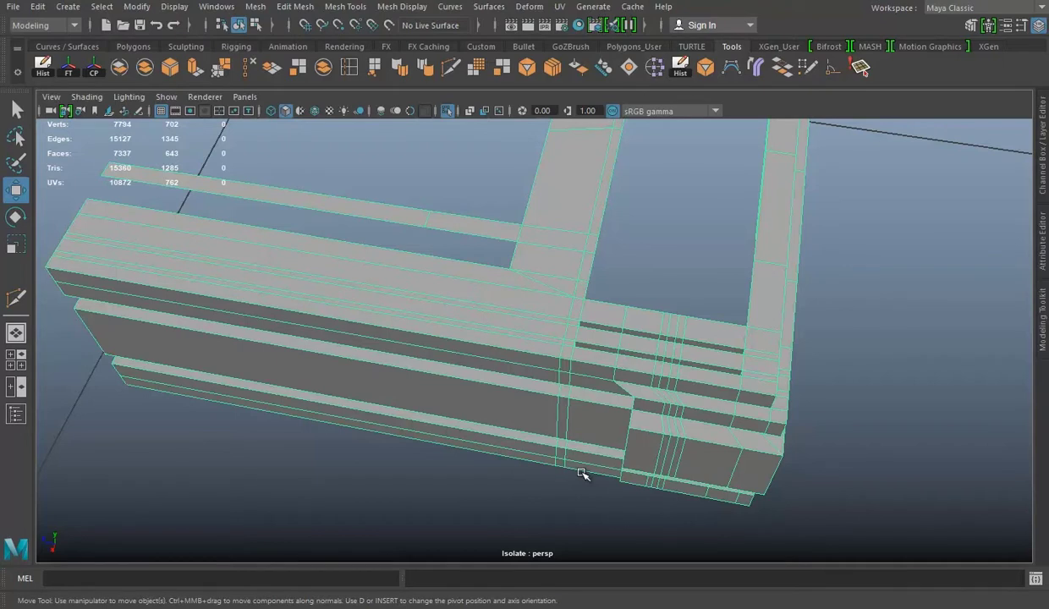
mouse_move(583, 474)
middle_mouse_down("alt")
mouse_move(534, 292)
mouse_move(555, 311)
mouse_move(445, 324)
mouse_move(665, 366)
mouse_move(562, 367)
mouse_move(620, 387)
middle_mouse_up("alt")
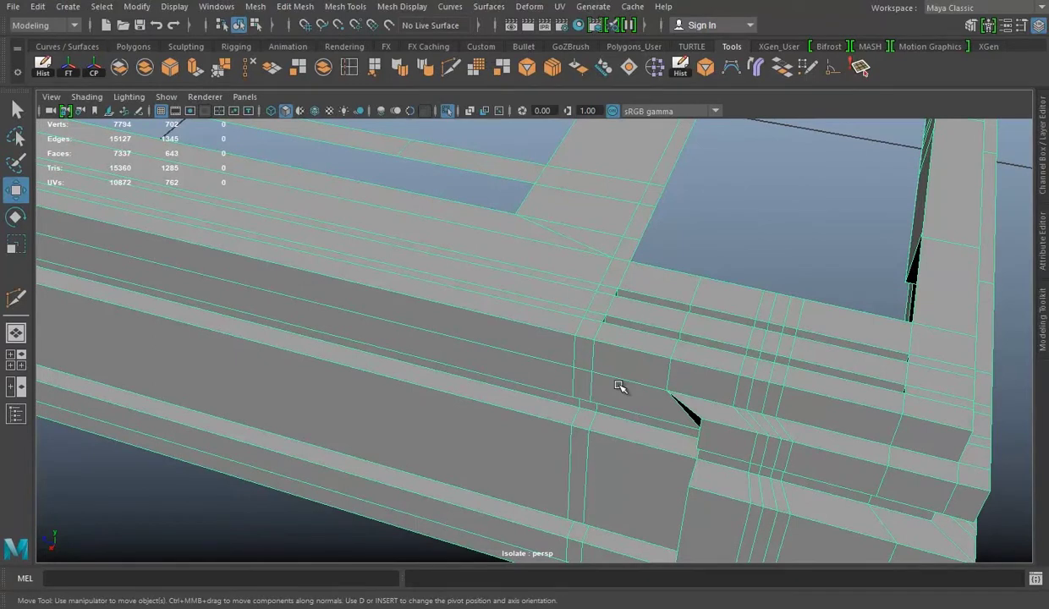
mouse_move(620, 386)
middle_mouse_down("alt")
mouse_move(616, 253)
mouse_move(475, 314)
mouse_move(508, 269)
middle_mouse_up("alt")
left_click(513, 265)
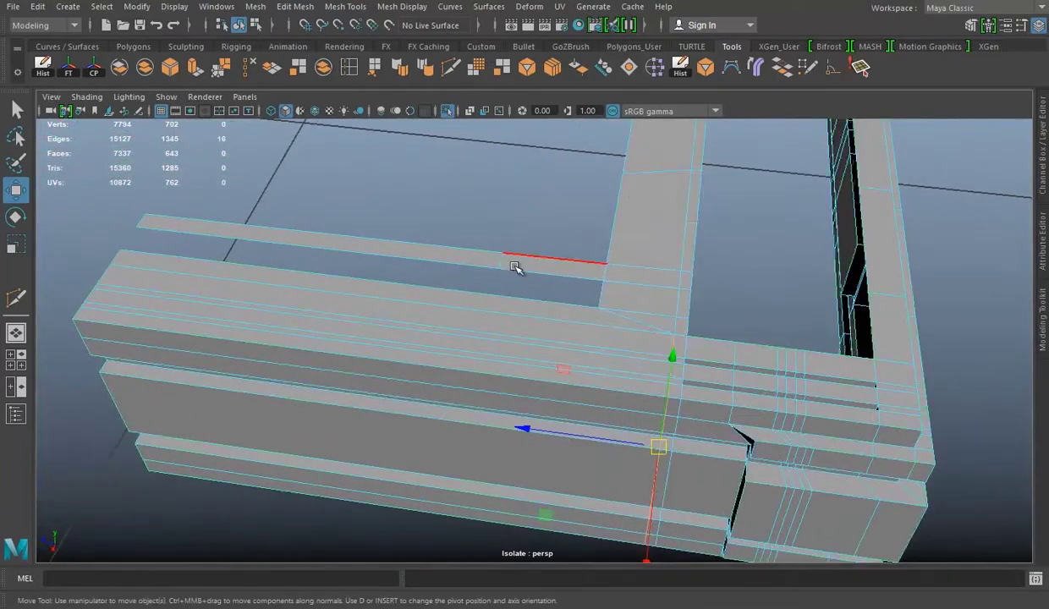
key("Delete")
scroll(680, 265, "up", 3)
scroll(535, 335, "up", 3)
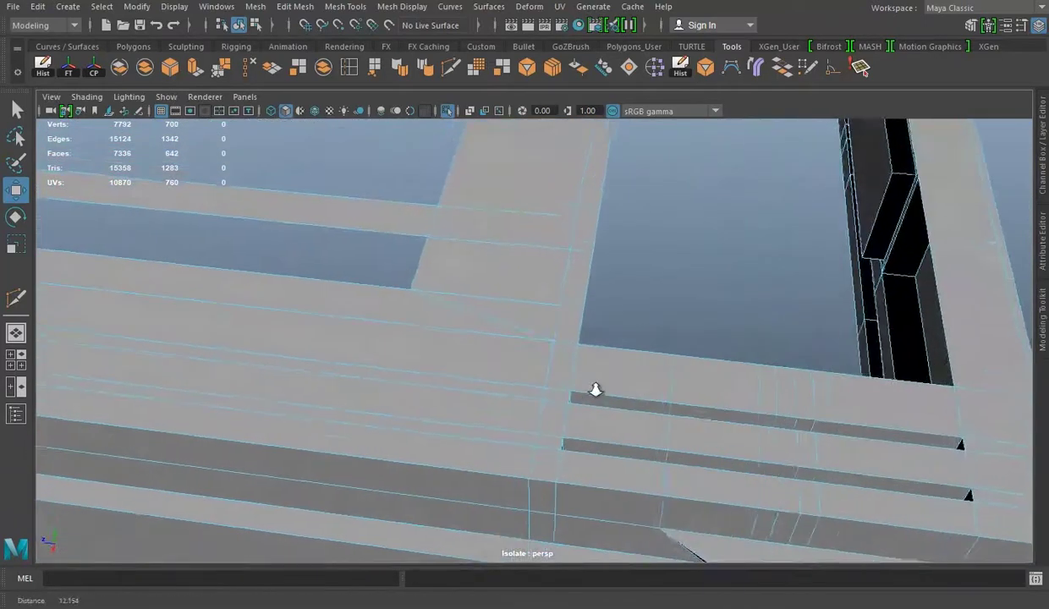
scroll(598, 391, "up", 3)
Multi-Cut a new corner edge and merge the two selected corner edges.
key("y")
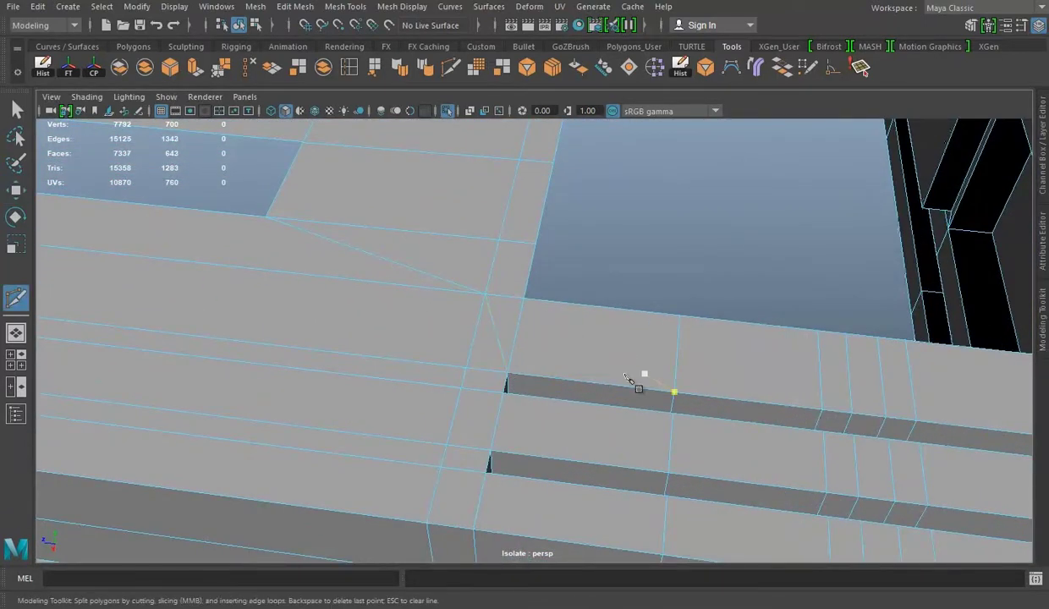
key("w")
left_click(656, 368)
scroll(655, 368, "down", 5)
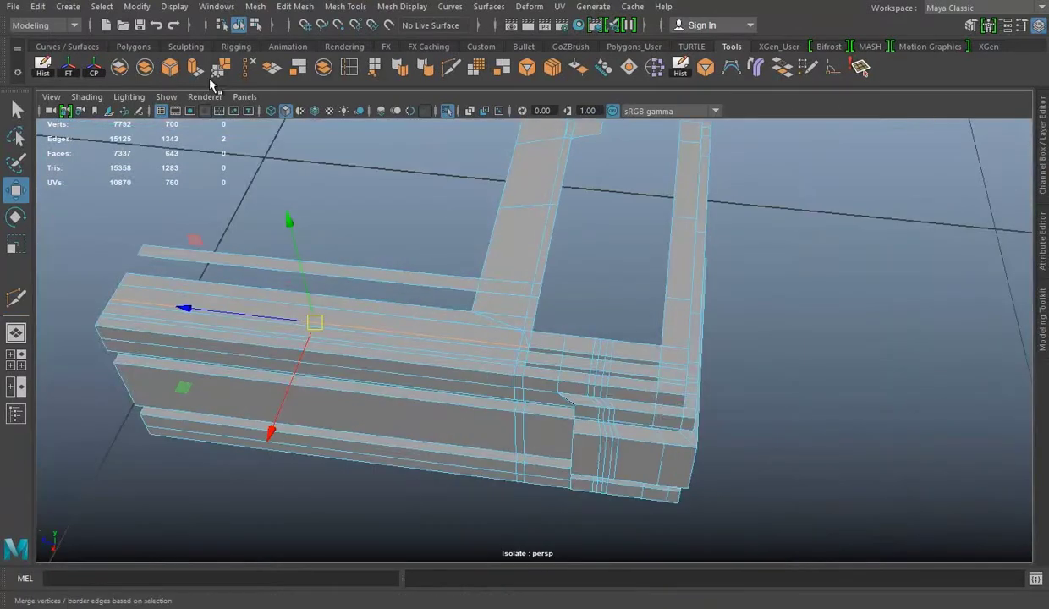
left_click(219, 70)
scroll(492, 335, "up", 3)
scroll(507, 332, "up", 2)
scroll(459, 299, "up", 2)
scroll(486, 303, "up", 2)
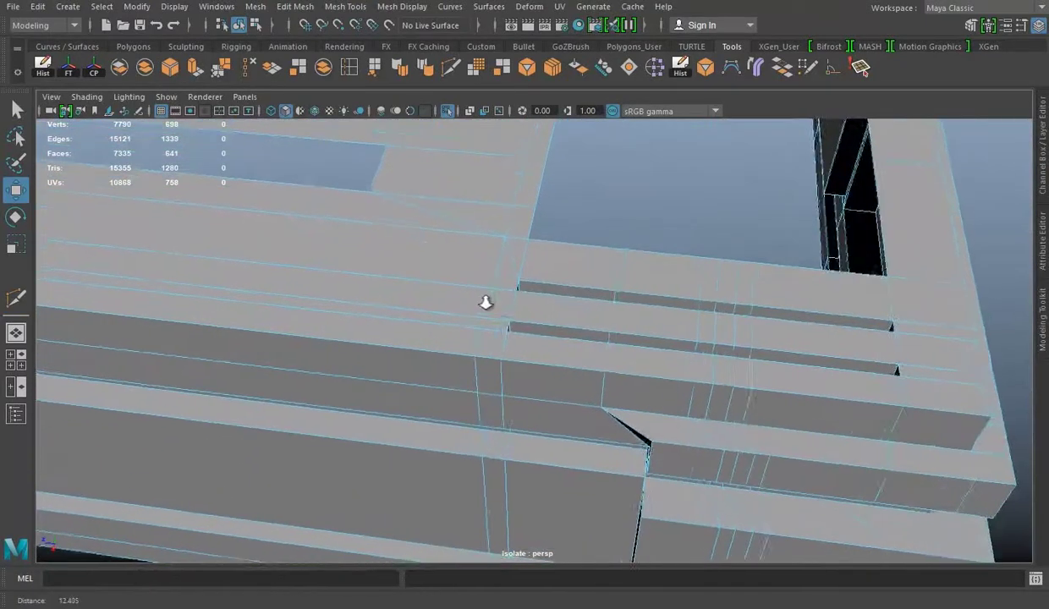
scroll(508, 305, "up", 2)
Cut another edge and delete the long leftover edge.
key("y")
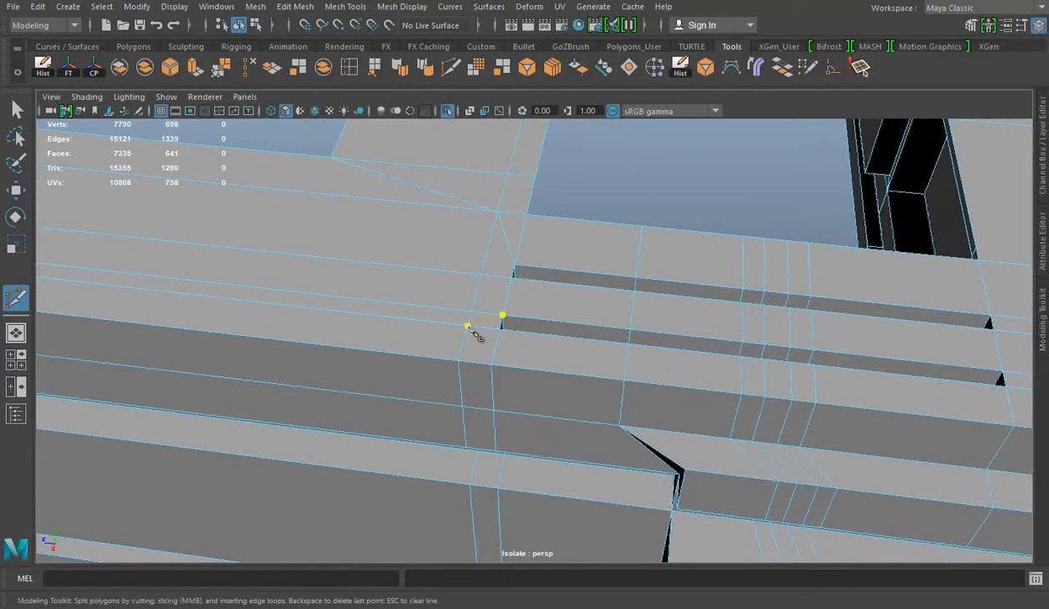
key("w")
left_click(413, 258)
left_click(246, 70)
scroll(633, 380, "down", 2)
scroll(601, 354, "down", 2)
Shift the three drop faces (small, tall and lower) slightly sideways and save the scene.
mouse_move(601, 354)
left_mouse_down("alt")
mouse_move(445, 354)
mouse_move(445, 342)
mouse_move(524, 395)
left_mouse_up("alt")
mouse_move(557, 362)
left_mouse_down("alt")
mouse_move(337, 354)
mouse_move(520, 320)
mouse_move(506, 352)
mouse_move(598, 302)
left_mouse_up("alt")
mouse_move(628, 363)
left_mouse_down("alt")
mouse_move(698, 375)
mouse_move(588, 290)
mouse_move(585, 217)
mouse_move(398, 344)
left_mouse_up("alt")
key("F11")
left_click(585, 217)
key("e")
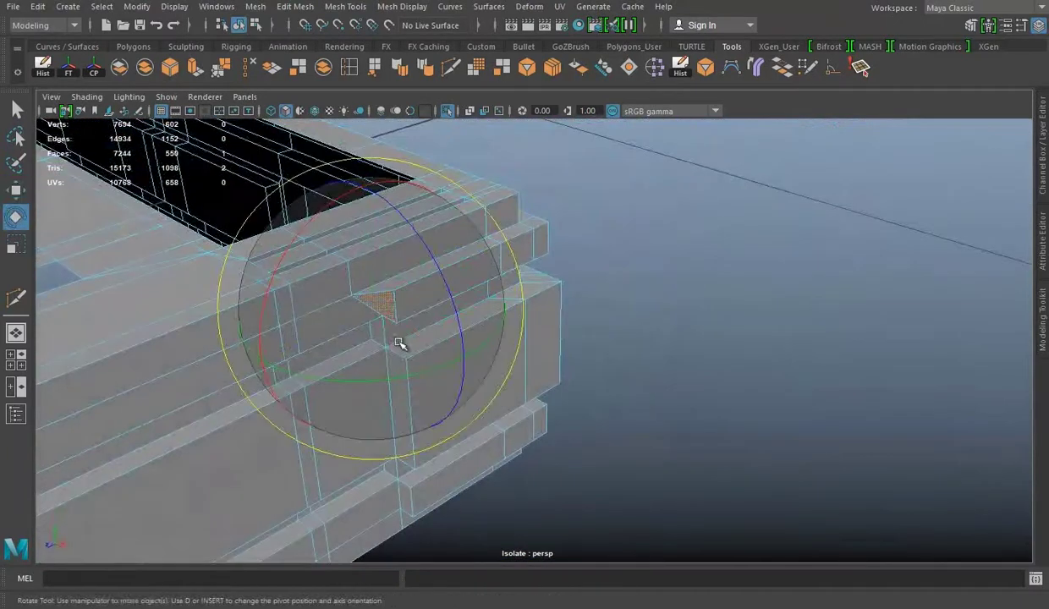
key("r")
key("w")
left_click(406, 382, "shift")
left_click(398, 489, "shift")
key("e")
key("r")
key("w")
left_click_drag(378, 426, 387, 423)
key("ctrl+s")
Back in object mode, cut a new edge across the side beam.
key("F8")
mouse_move(514, 284)
left_mouse_down("alt")
mouse_move(468, 347)
mouse_move(403, 316)
mouse_move(290, 356)
mouse_move(379, 334)
left_mouse_up("alt")
mouse_move(379, 333)
right_mouse_down("alt")
mouse_move(466, 319)
mouse_move(562, 204)
mouse_move(733, 204)
right_mouse_up("alt")
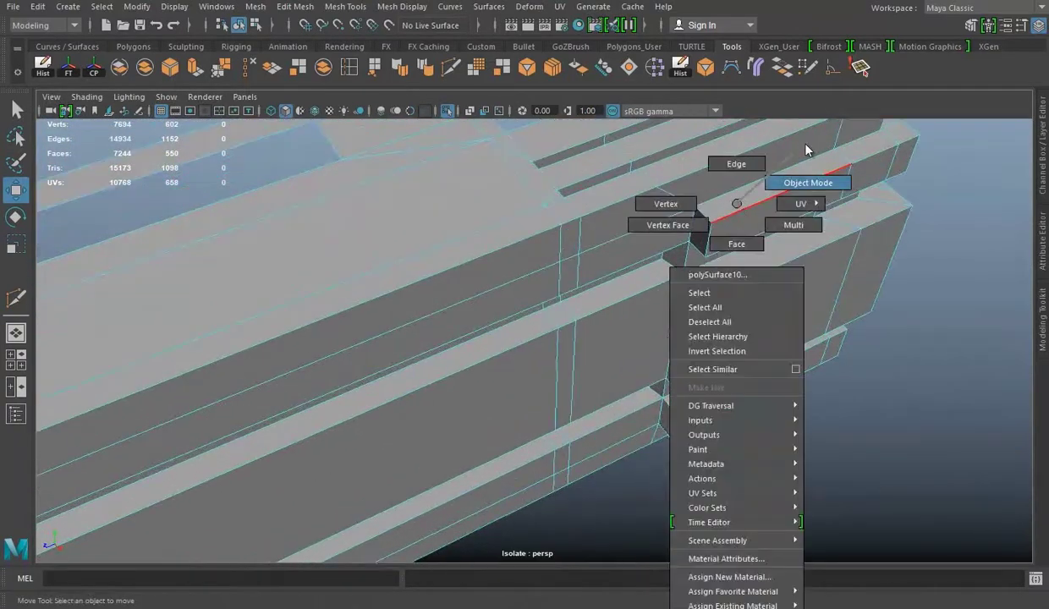
left_click(453, 69)
left_click(578, 289)
key("Return")
right_click_drag(588, 292, 569, 253, "alt")
key("w")
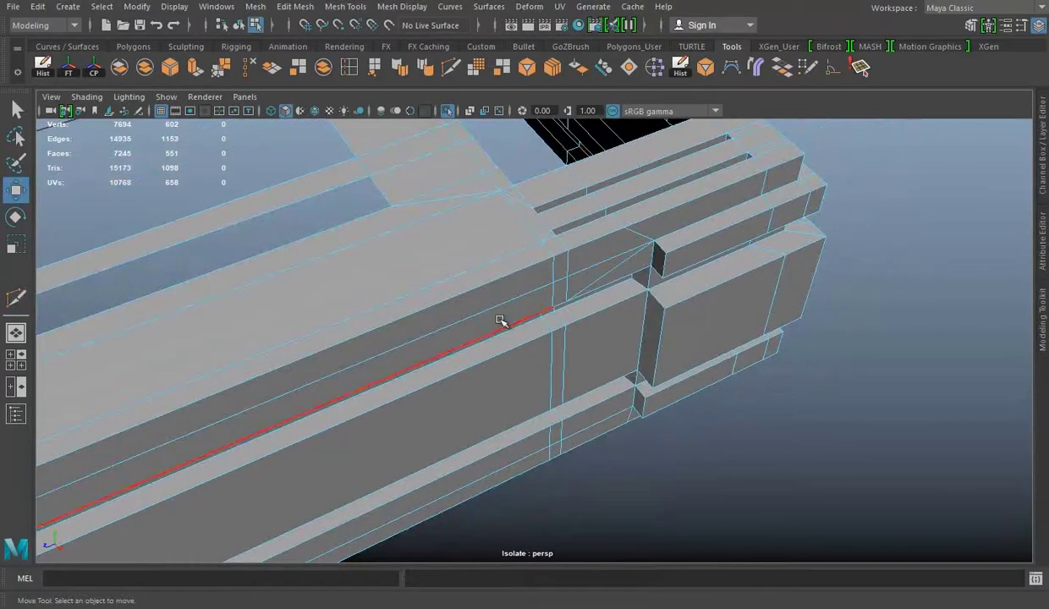
left_click_drag(569, 253, 403, 328, "alt")
Delete the long edge loop running along the side of the mesh.
left_click(251, 72)
right_click_drag(508, 321, 600, 304, "alt")
mouse_move(600, 305)
left_mouse_down("alt")
mouse_move(510, 305)
mouse_move(491, 218)
left_mouse_up("alt")
mouse_move(531, 284)
left_mouse_down("alt")
mouse_move(527, 265)
mouse_move(579, 296)
mouse_move(607, 285)
left_mouse_up("alt")
mouse_move(513, 347)
left_mouse_down("alt")
mouse_move(590, 262)
mouse_move(485, 349)
mouse_move(573, 329)
mouse_move(530, 354)
left_mouse_up("alt")
double_click(525, 356)
key("Delete")
mouse_move(607, 286)
left_mouse_down("alt")
mouse_move(513, 389)
mouse_move(513, 362)
left_mouse_up("alt")
mouse_move(481, 243)
left_mouse_down("alt")
mouse_move(476, 251)
mouse_move(468, 239)
left_mouse_up("alt")
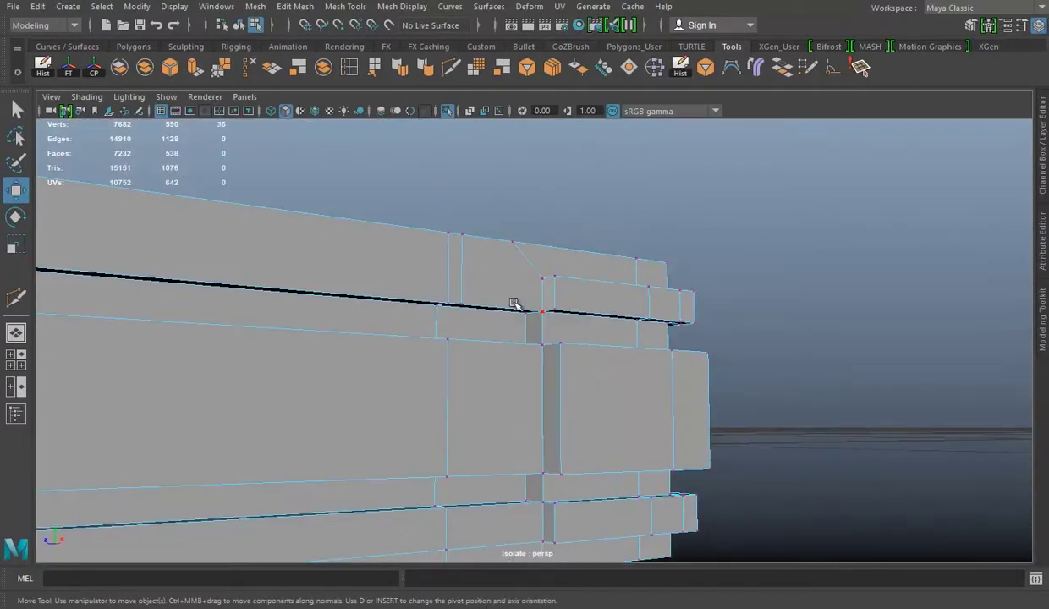
left_click_drag(540, 304, 491, 297, "alt")
Cut an edge from the side vertex and delete another surplus edge loop.
left_click(544, 265)
key("Return")
mouse_move(614, 335)
left_mouse_down("alt")
mouse_move(548, 251)
mouse_move(515, 232)
mouse_move(446, 330)
mouse_move(478, 318)
left_mouse_up("alt")
key("w")
double_click(475, 224)
key("Delete")
Remove the stray edge at the corner.
double_click(408, 238)
mouse_move(362, 198)
left_mouse_down("alt")
mouse_move(499, 330)
mouse_move(453, 259)
mouse_move(528, 275)
mouse_move(314, 295)
mouse_move(464, 237)
mouse_move(431, 135)
left_mouse_up("alt")
left_click(550, 258)
key("Delete")
Add a new cut edge and delete the unwanted edge next to it.
left_click(450, 67)
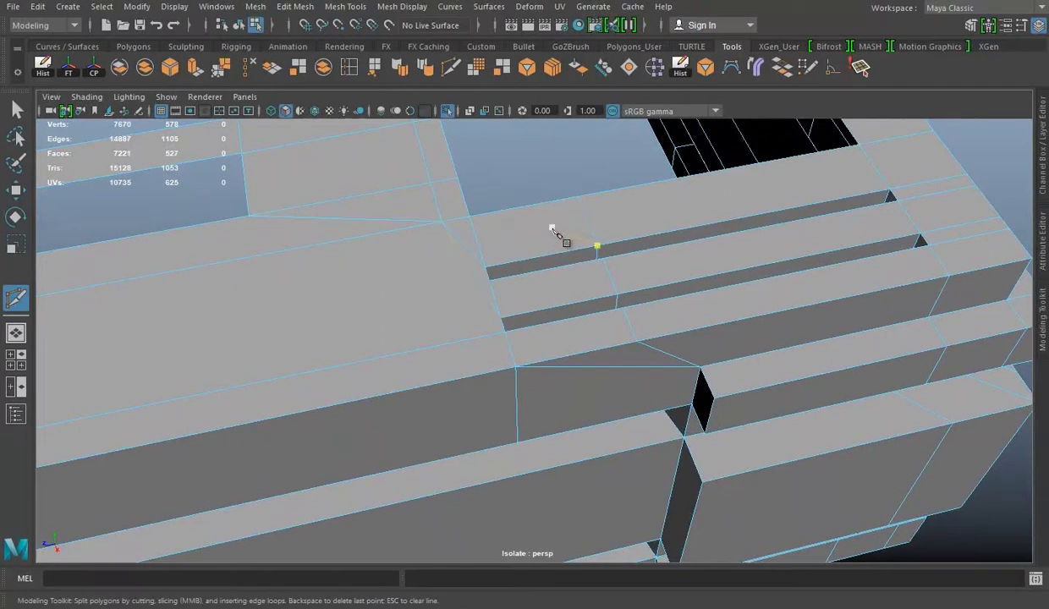
key("Return")
left_click_drag(584, 224, 609, 274, "alt")
key("w")
left_click_drag(471, 251, 535, 248, "alt")
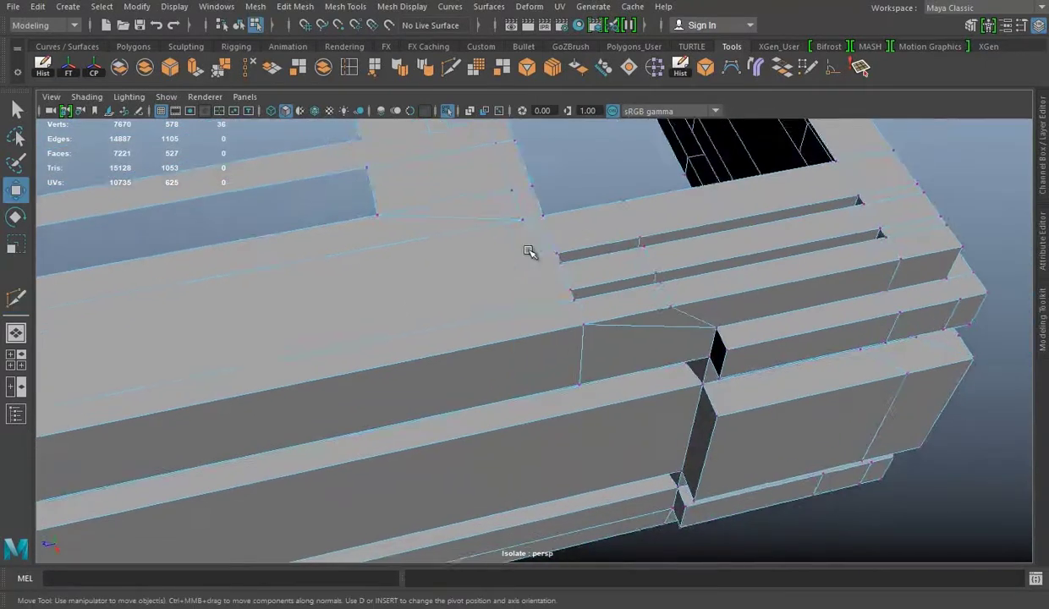
right_click_drag(573, 207, 572, 165)
left_click(542, 230)
key("Delete")
Multi-Cut a new edge across the corner face.
mouse_move(525, 226)
left_mouse_down("alt")
mouse_move(609, 263)
mouse_move(534, 332)
mouse_move(555, 371)
mouse_move(413, 285)
mouse_move(469, 217)
mouse_move(415, 183)
left_mouse_up("alt")
key("ctrl+shift+x")
left_click(555, 371)
key("Return")
Slide the junction vertex along its edge toward the corner.
mouse_move(414, 183)
right_mouse_down("alt")
mouse_move(571, 450)
mouse_move(541, 413)
right_mouse_up("alt")
right_click_drag(495, 462, 586, 434, "alt")
mouse_move(586, 434)
left_mouse_down("alt")
mouse_move(744, 398)
mouse_move(818, 398)
mouse_move(609, 341)
mouse_move(585, 368)
left_mouse_up("alt")
mouse_move(585, 368)
right_mouse_down("alt")
mouse_move(544, 305)
mouse_move(574, 343)
mouse_move(495, 302)
right_mouse_up("alt")
key("w")
left_click(550, 311)
mouse_move(494, 302)
left_mouse_down()
mouse_move(628, 321)
mouse_move(570, 262)
mouse_move(602, 235)
mouse_move(633, 240)
mouse_move(611, 268)
left_mouse_up()
Snap and merge the loose vertices onto the corner, then delete the diagonal edge.
right_click_drag(633, 239, 635, 288, "shift")
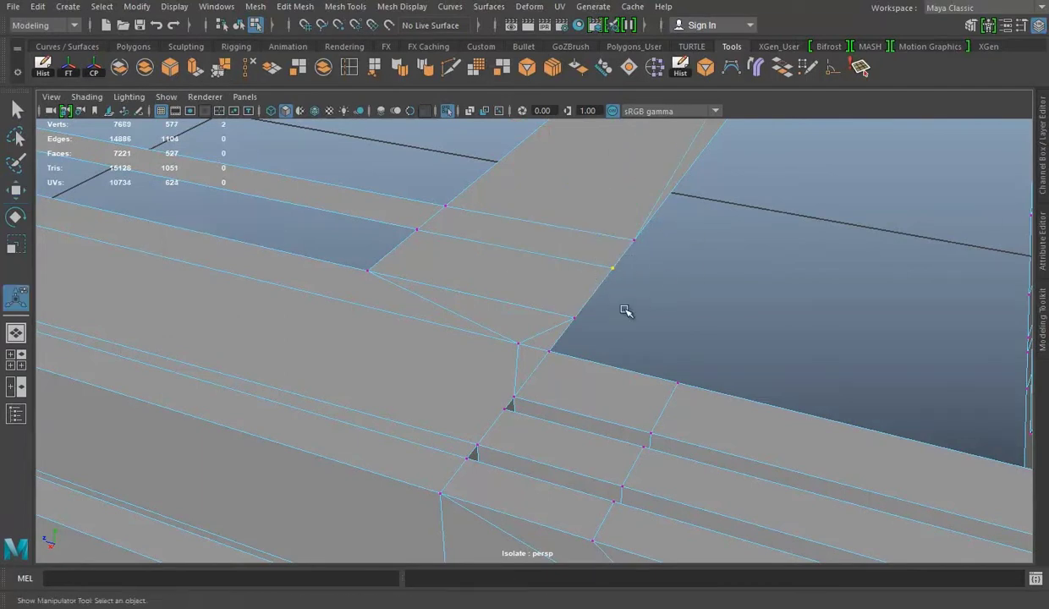
left_click_drag(569, 306, 534, 354)
key("q")
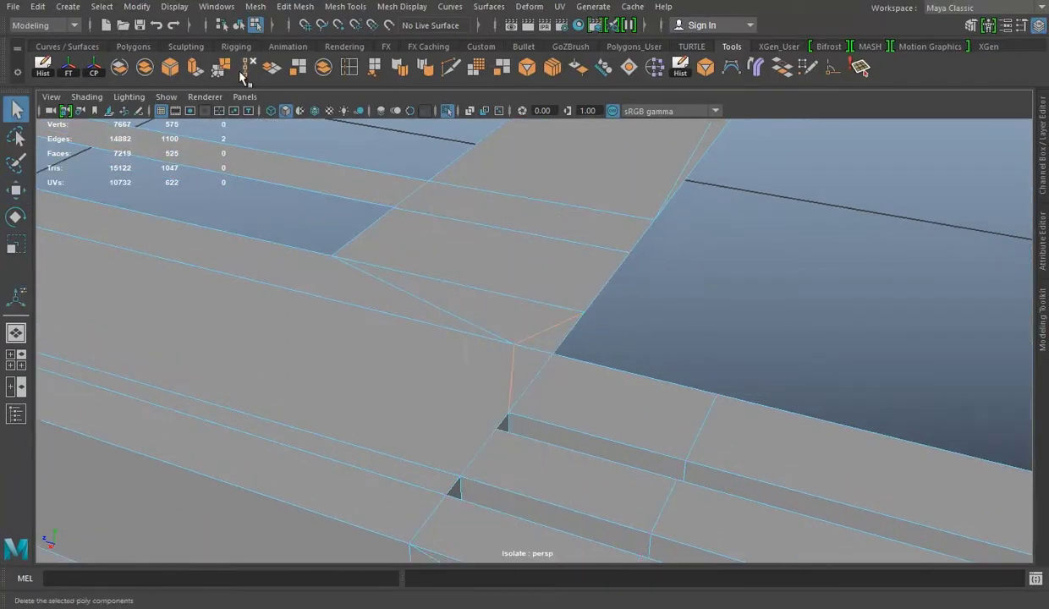
left_click(436, 299, "shift")
key("ctrl+Delete")
Place two Multi-Cut cuts across the strip.
mouse_move(406, 302)
left_mouse_down("alt")
mouse_move(607, 339)
mouse_move(450, 86)
mouse_move(494, 347)
left_mouse_up("alt")
right_click_drag(495, 347, 510, 360, "alt")
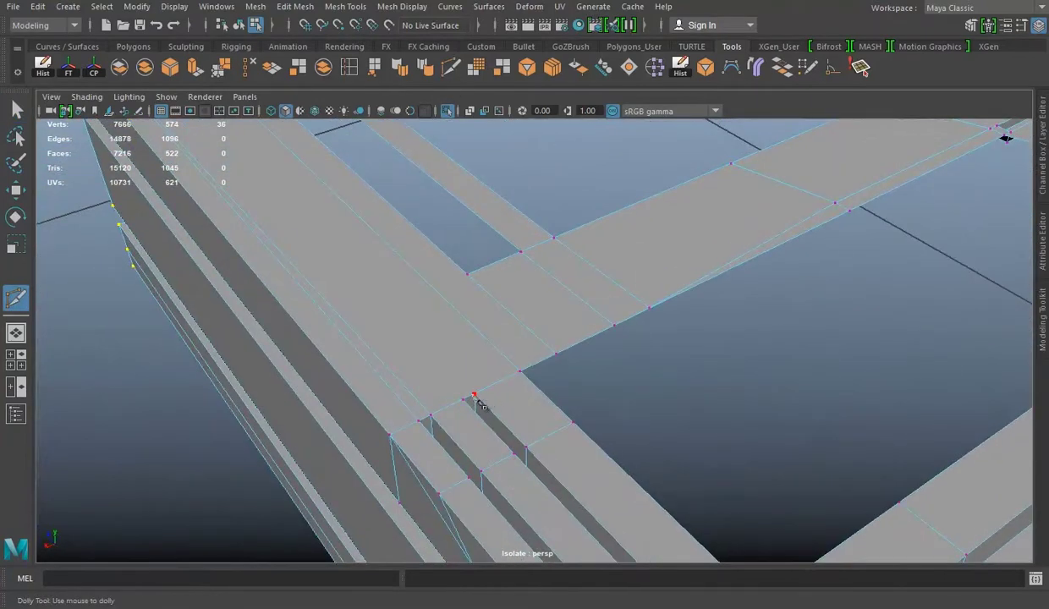
middle_click_drag(487, 387, 269, 130, "alt")
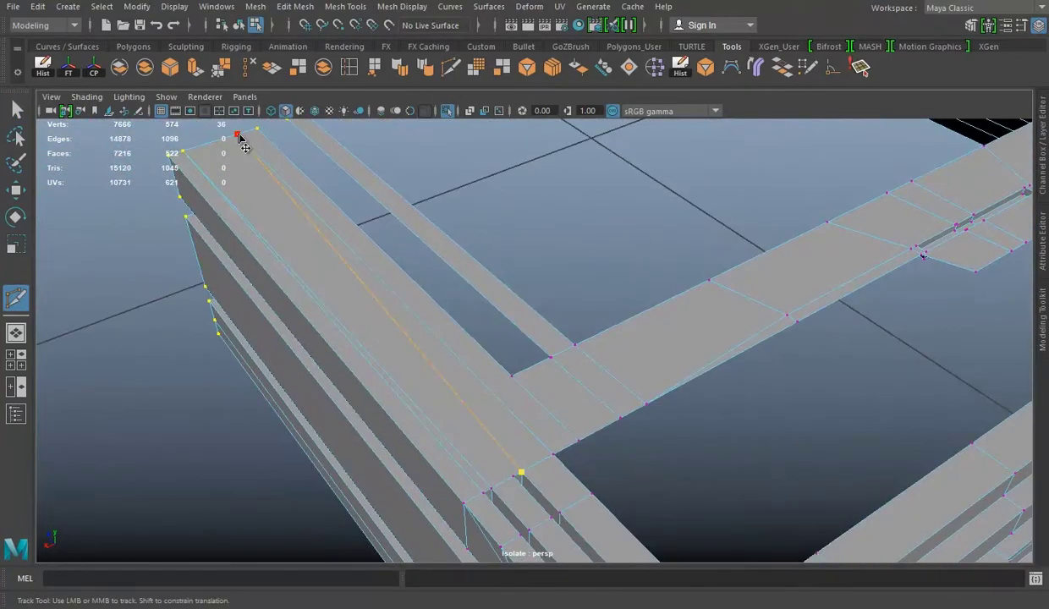
left_click(239, 138)
mouse_move(476, 351)
right_mouse_down("alt")
mouse_move(516, 449)
mouse_move(239, 156)
right_mouse_up("alt")
left_click(234, 155)
mouse_move(575, 331)
right_mouse_down("alt")
mouse_move(628, 369)
mouse_move(741, 363)
mouse_move(606, 370)
mouse_move(546, 321)
mouse_move(558, 312)
mouse_move(359, 330)
mouse_move(350, 359)
mouse_move(418, 380)
mouse_move(503, 347)
mouse_move(355, 381)
right_mouse_up("alt")
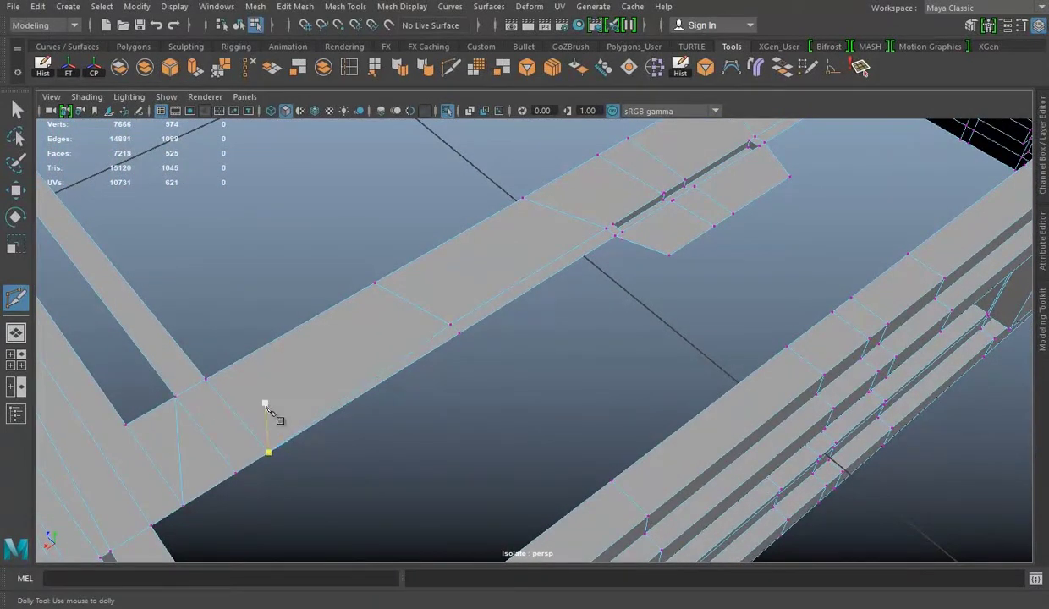
Delete an unwanted edge, commit a new cut edge, and save the scene.
right_click_drag(271, 389, 311, 204, "alt")
right_click_drag(311, 204, 311, 165)
key("w")
left_click(277, 379)
key("Delete")
right_click_drag(400, 310, 389, 364, "shift")
key("Return")
mouse_move(256, 442)
right_mouse_down("alt")
mouse_move(462, 380)
mouse_move(464, 347)
right_mouse_up("alt")
key("ctrl+s")
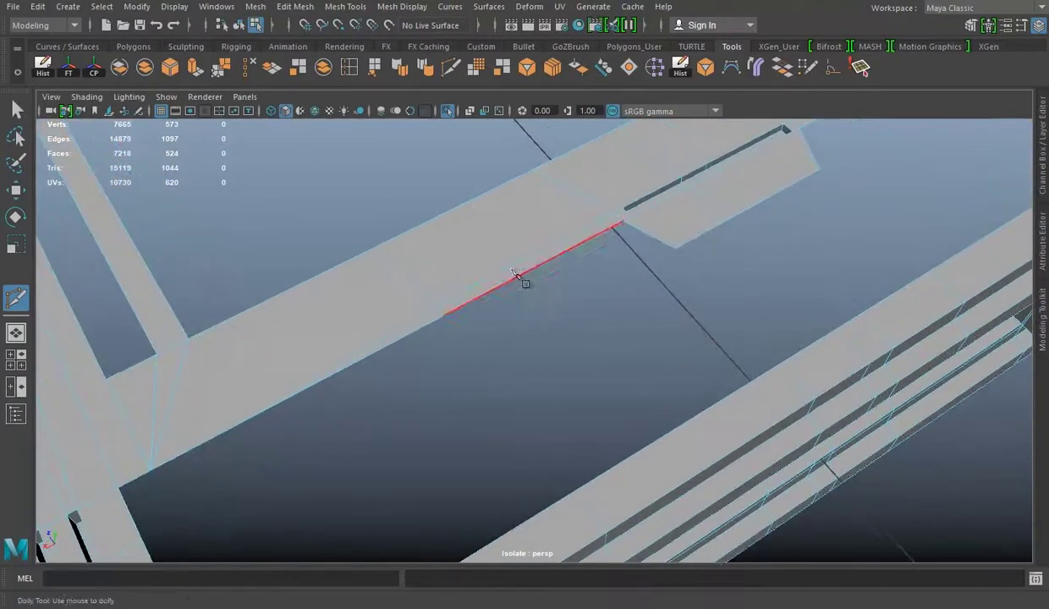
Delete the lengthwise beam edge and cut a new edge across the beam face.
key("w")
left_click(372, 337)
key("Delete")
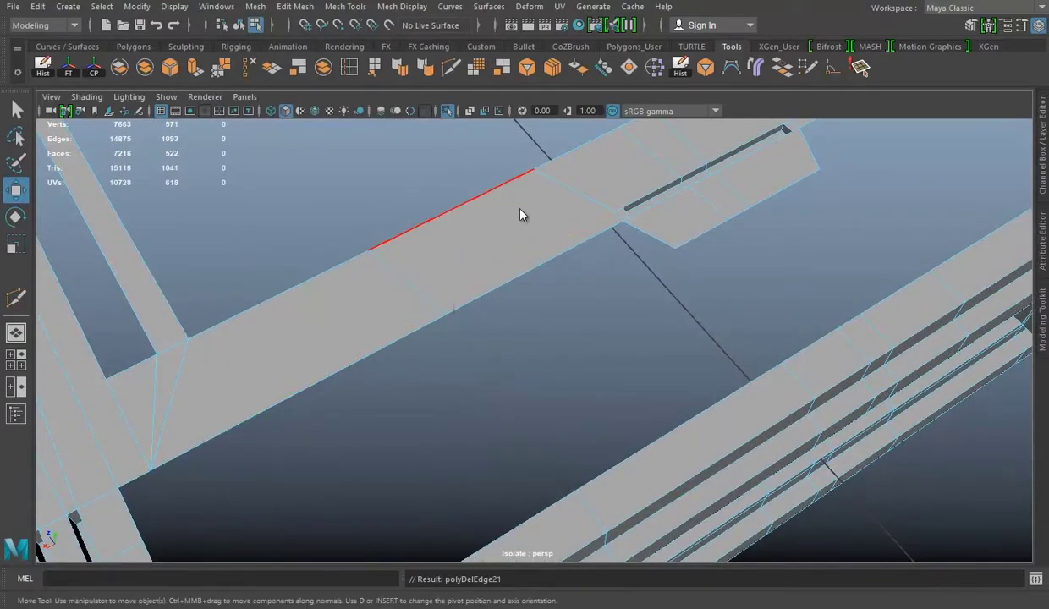
mouse_move(603, 199)
left_mouse_down("alt")
mouse_move(563, 234)
mouse_move(411, 237)
mouse_move(552, 344)
mouse_move(447, 305)
left_mouse_up("alt")
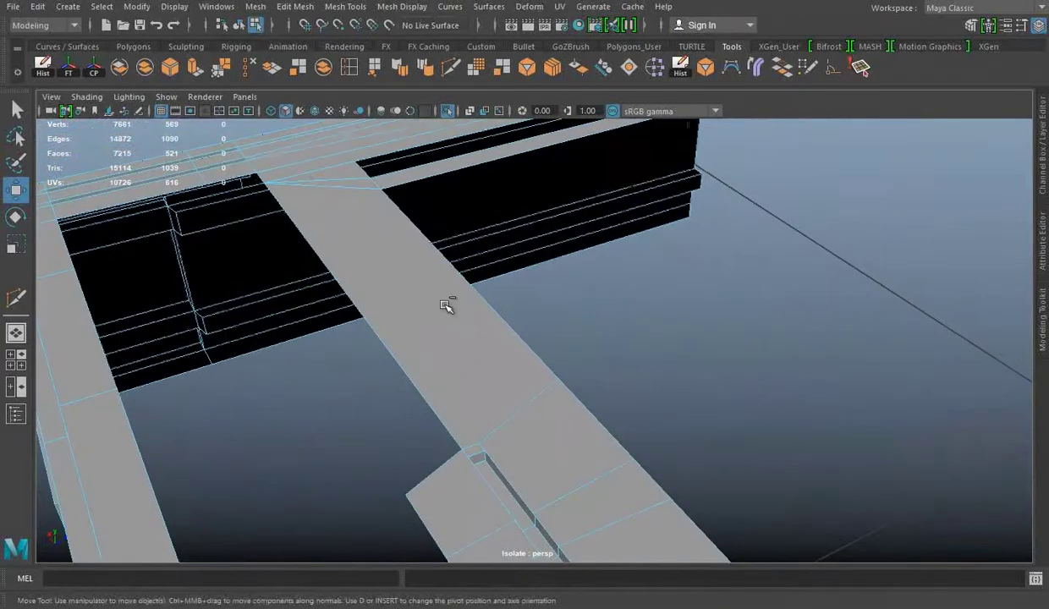
left_click(448, 74)
left_click(480, 445)
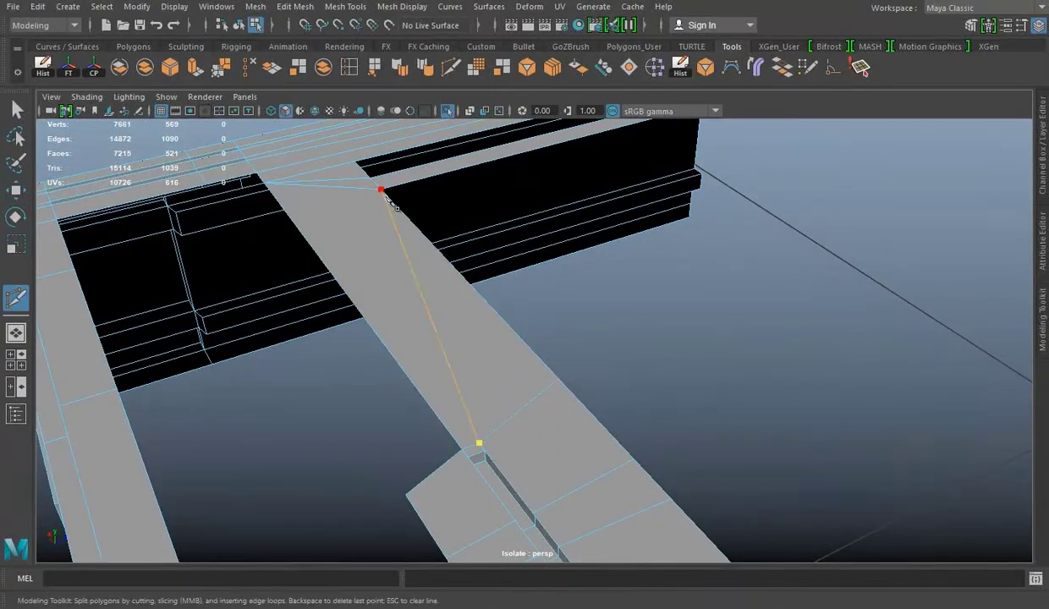
left_click(381, 187)
right_click(622, 386)
Clear the stray edges around the cut slot and save Building Top 01.mb.
mouse_move(622, 385)
left_mouse_down("alt")
mouse_move(590, 387)
mouse_move(491, 329)
mouse_move(592, 340)
left_mouse_up("alt")
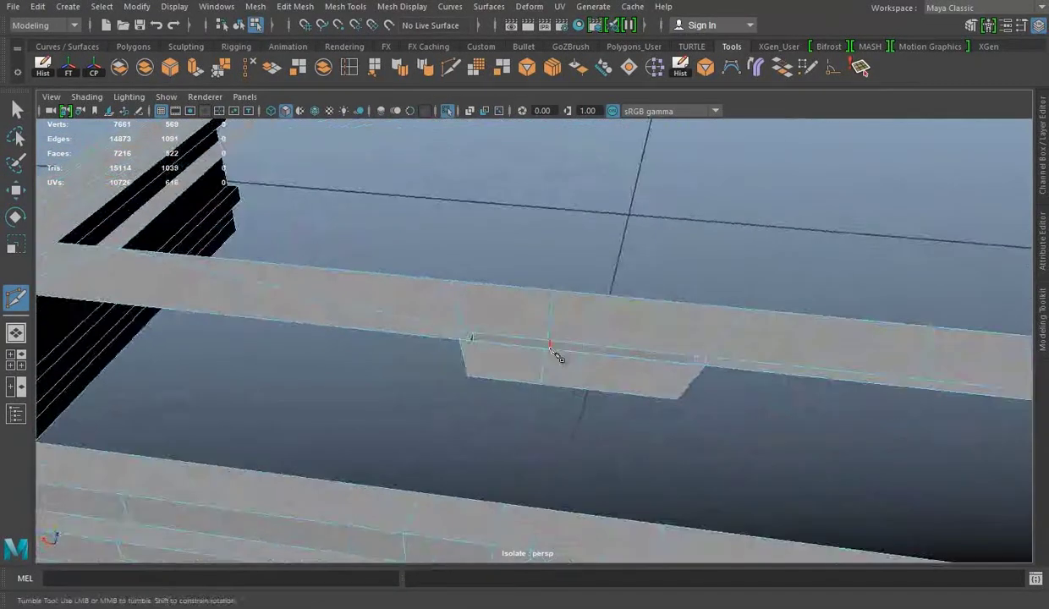
right_click_drag(592, 339, 471, 358, "alt")
right_click_drag(479, 202, 364, 305)
key("w")
mouse_move(247, 356)
left_mouse_down("alt")
mouse_move(638, 291)
mouse_move(500, 274)
left_mouse_up("alt")
key("ctrl+s")
right_click_drag(500, 274, 494, 328, "alt")
left_click_drag(495, 328, 494, 516, "alt")
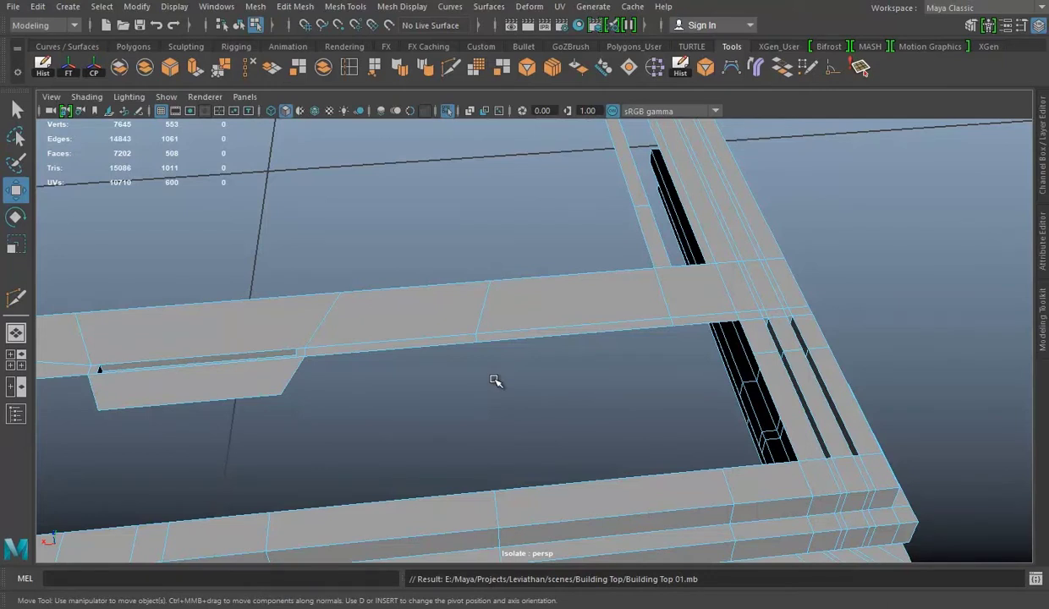
Delete an edge on the beam and Multi-Cut a new edge across it.
scroll(495, 381, "up", 3)
left_click(471, 306)
key("Delete")
mouse_move(470, 306)
left_mouse_down("alt")
mouse_move(554, 239)
mouse_move(569, 243)
mouse_move(597, 293)
mouse_move(397, 272)
left_mouse_up("alt")
scroll(470, 277, "up", 3)
key("ctrl+shift+x")
left_click(278, 166)
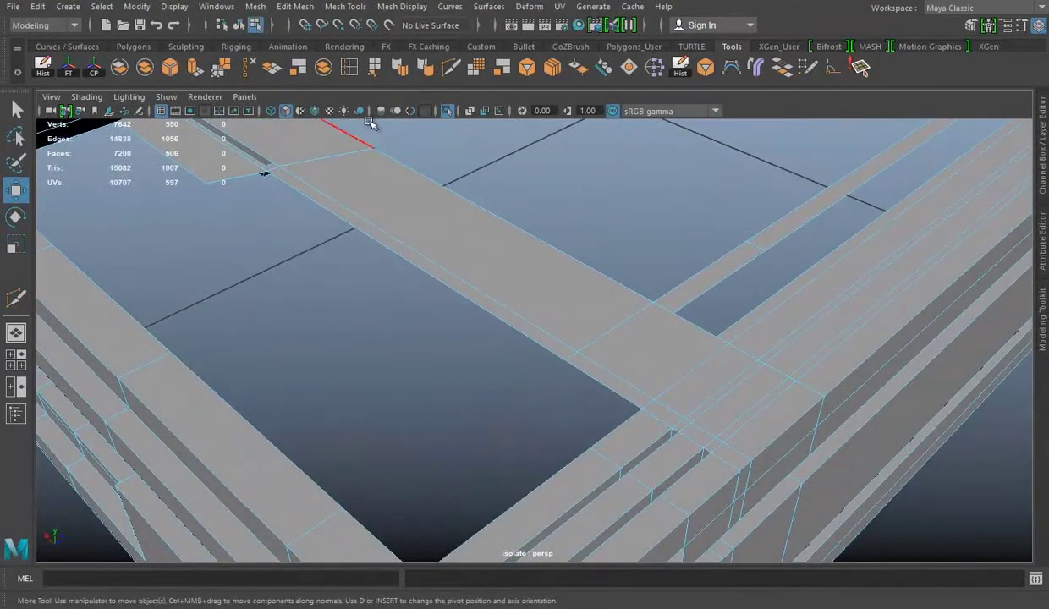
left_click(517, 276)
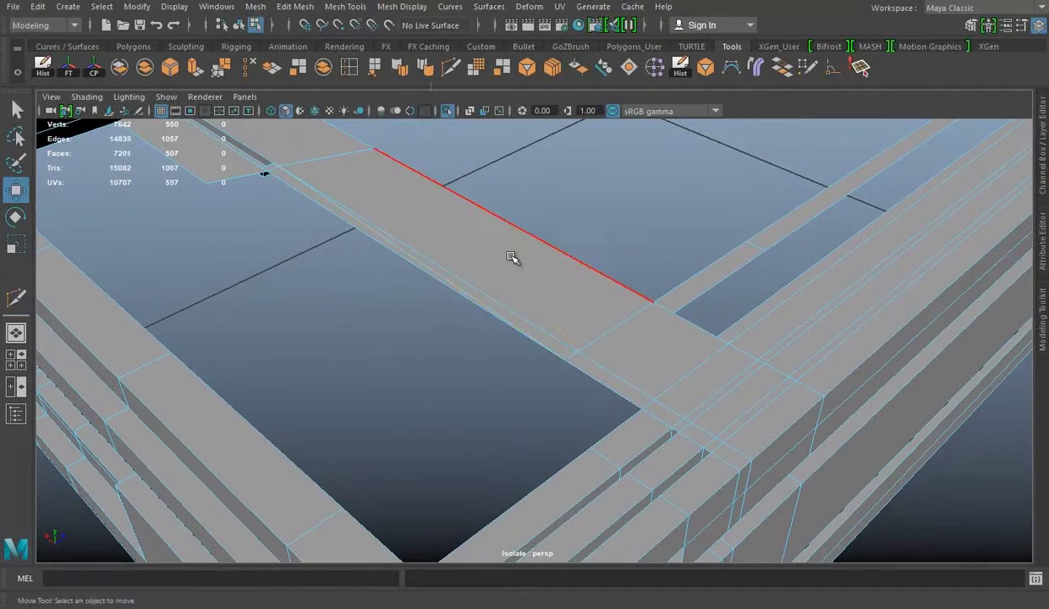
key("w")
Remove two redundant edges at the beam corner.
mouse_move(525, 299)
left_mouse_down("alt")
mouse_move(546, 307)
mouse_move(534, 302)
left_mouse_up("alt")
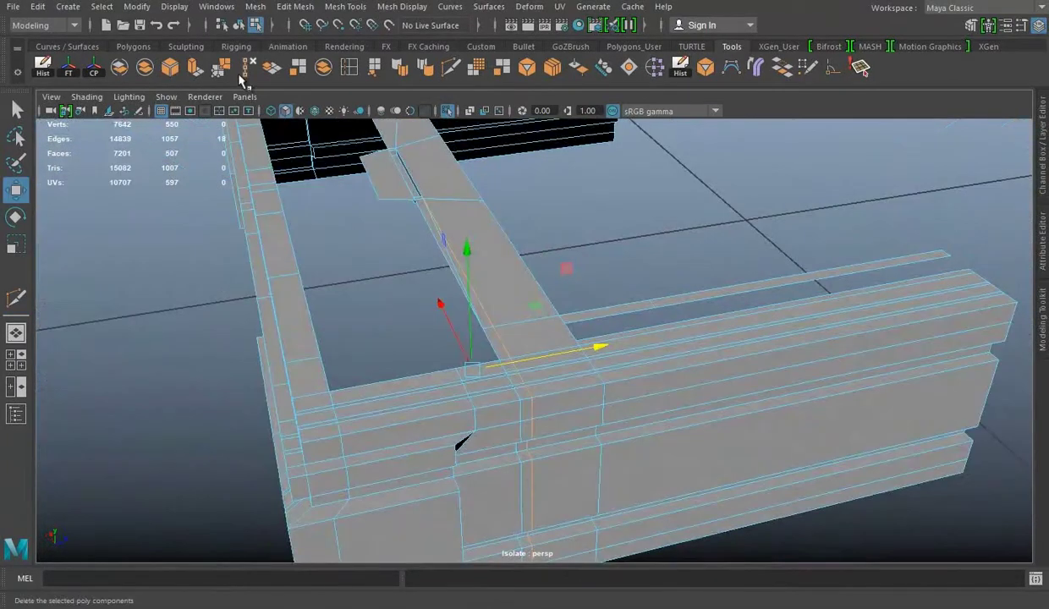
left_click(242, 76)
left_click_drag(692, 415, 562, 273, "alt")
key("Delete")
mouse_move(741, 251)
left_mouse_down("alt")
mouse_move(460, 326)
mouse_move(589, 366)
mouse_move(525, 254)
left_mouse_up("alt")
Cut from the corner vertex to the opposite edge and merge the new vertex with its neighbour.
left_click(451, 75)
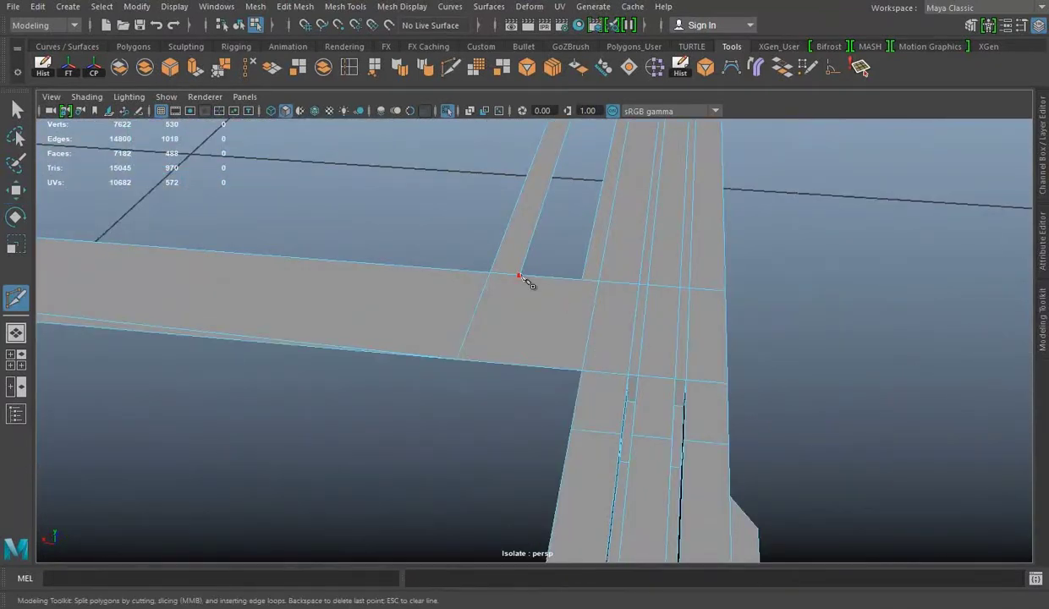
left_click(543, 286)
key("w")
left_click_drag(499, 347, 717, 368, "alt")
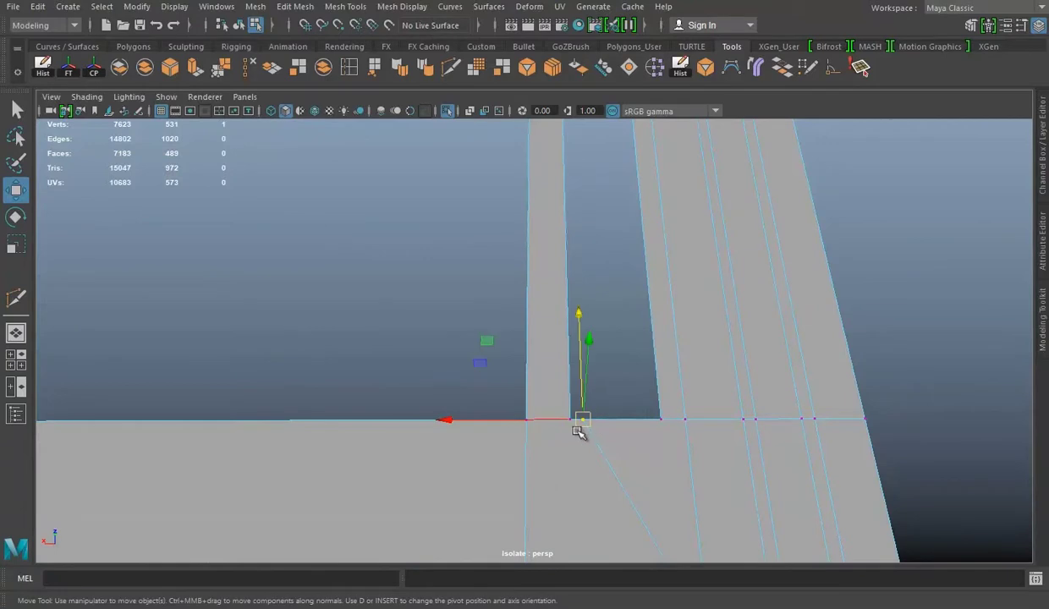
mouse_move(554, 419)
left_mouse_down()
mouse_move(586, 383)
mouse_move(539, 293)
mouse_move(570, 305)
mouse_move(485, 330)
mouse_move(507, 354)
mouse_move(656, 347)
mouse_move(529, 330)
left_mouse_up()
left_click(221, 66)
Snap a junction vertex onto its neighbour so the two merge.
right_click_drag(529, 330, 574, 339, "alt")
mouse_move(574, 340)
left_mouse_down("alt")
mouse_move(560, 323)
mouse_move(518, 377)
left_mouse_up("alt")
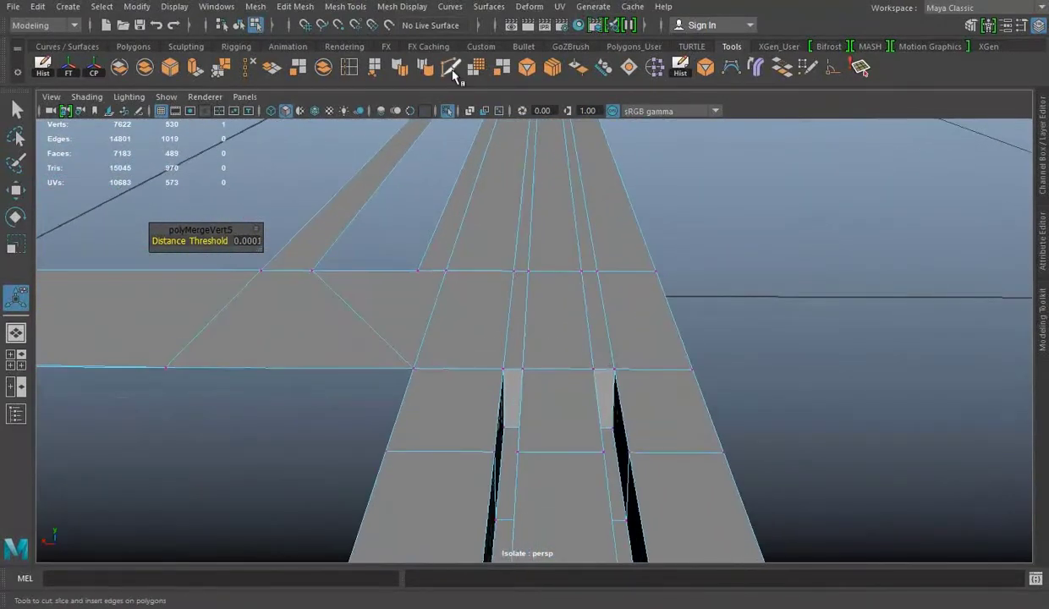
key("ctrl+shift+x")
key("w")
left_click(484, 208)
mouse_move(485, 227)
right_mouse_down("alt")
mouse_move(632, 277)
mouse_move(527, 254)
mouse_move(483, 314)
right_mouse_up("alt")
mouse_move(450, 335)
left_mouse_down()
mouse_move(433, 325)
mouse_move(405, 342)
left_mouse_up()
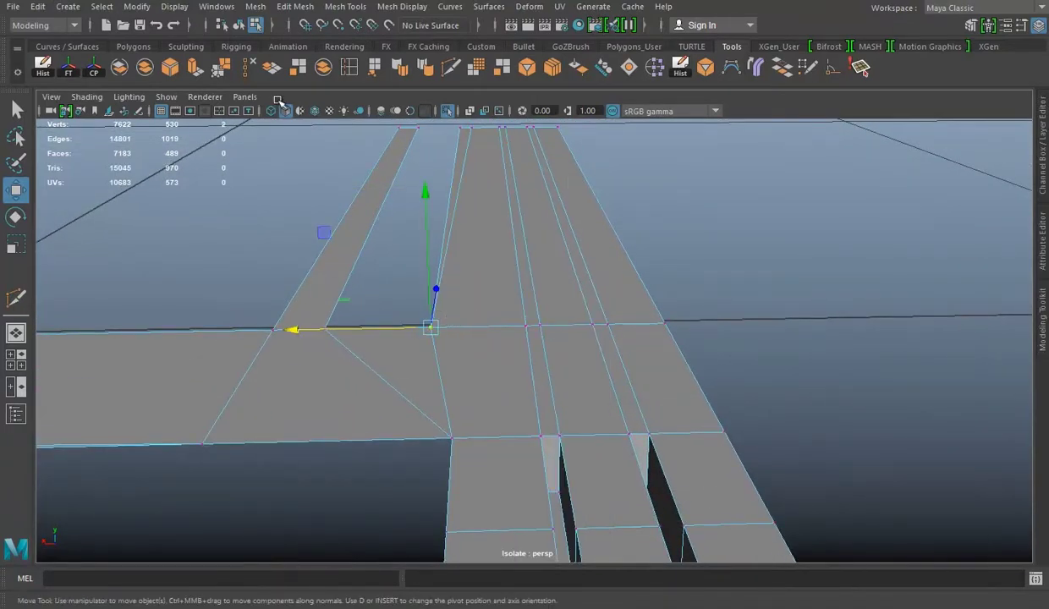
right_click_drag(431, 328, 470, 116, "shift")
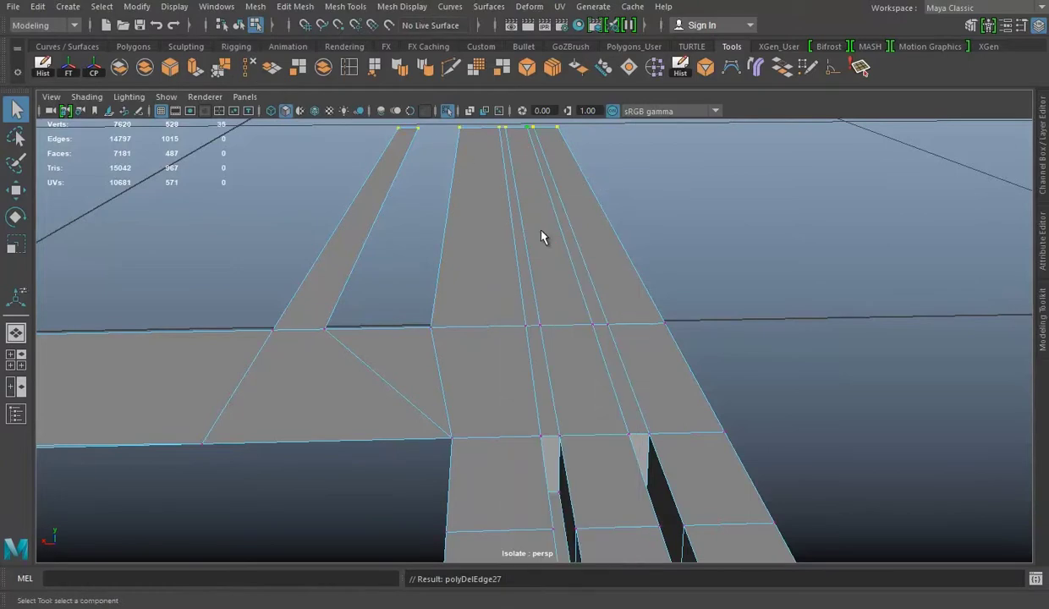
middle_click_drag(593, 305, 548, 286, "alt")
Delete the vertical edge loop and another leftover edge at the junction.
key("ctrl+shift+x")
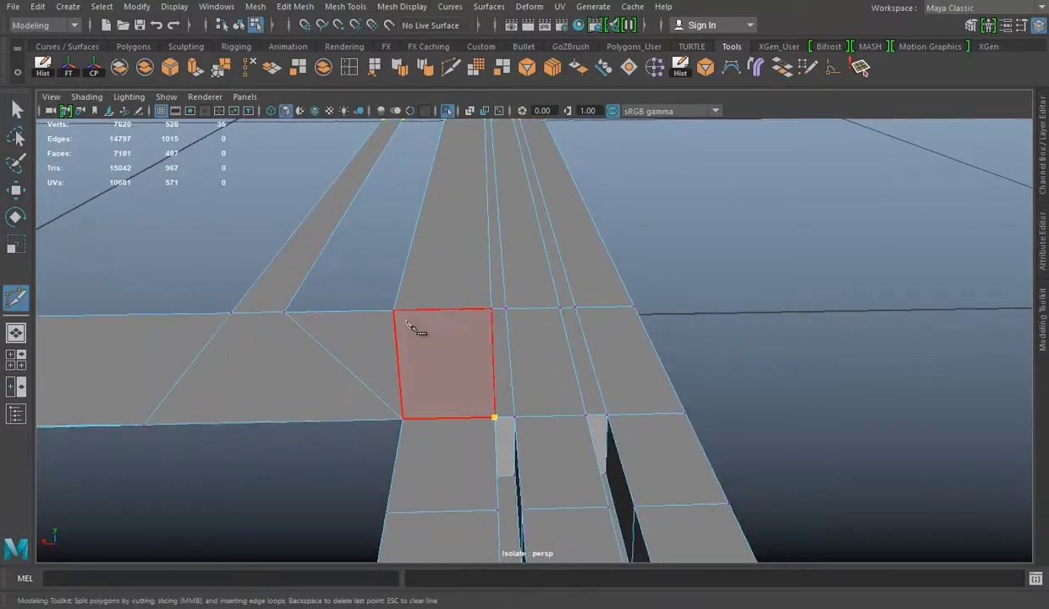
key("w")
double_click(492, 248)
left_click(251, 73)
mouse_move(652, 308)
middle_mouse_down("alt")
mouse_move(576, 292)
mouse_move(554, 275)
middle_mouse_up("alt")
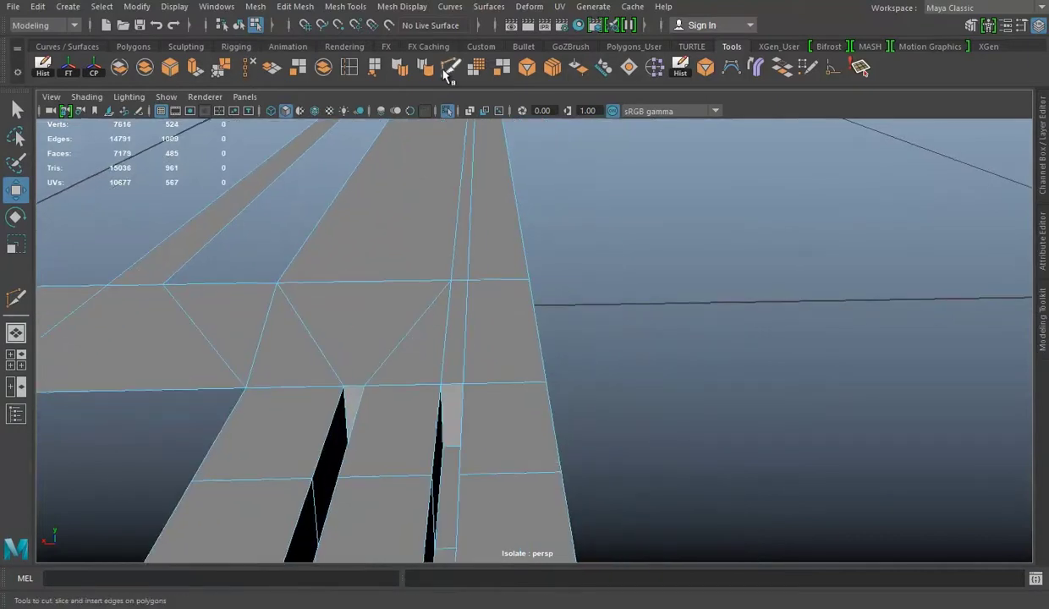
key("ctrl+shift+x")
key("w")
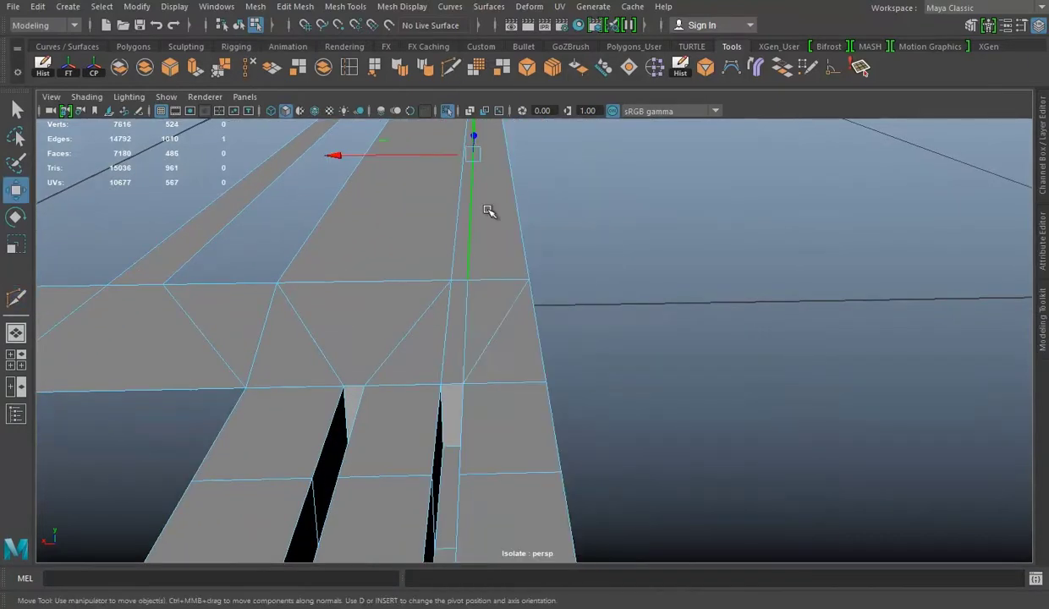
left_click(249, 74)
mouse_move(553, 237)
left_mouse_down("alt")
mouse_move(527, 234)
mouse_move(462, 307)
left_mouse_up("alt")
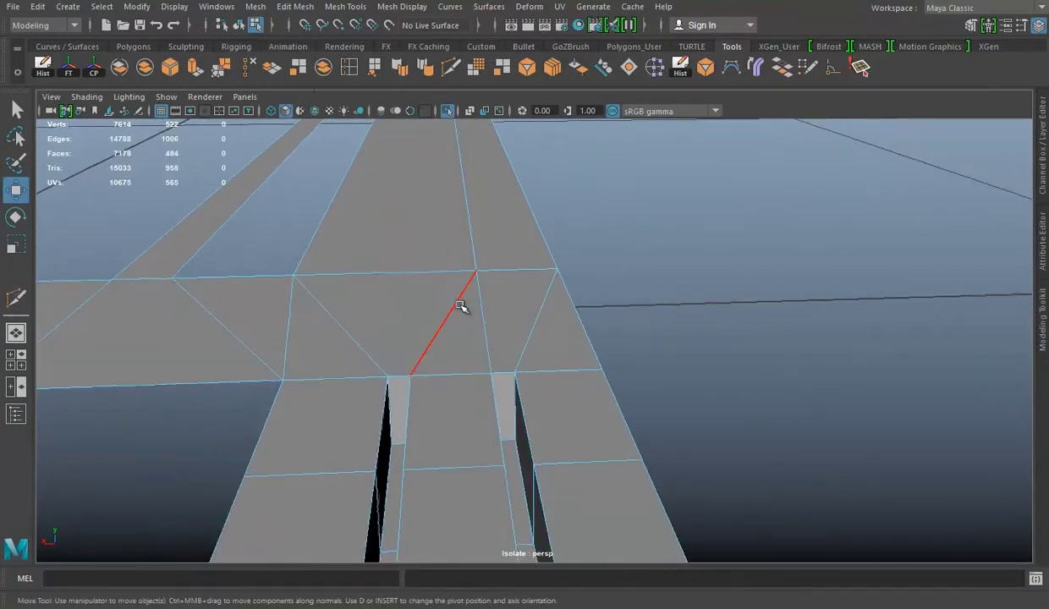
Add one more cut and delete the remaining unwanted junction edge.
left_click(462, 77)
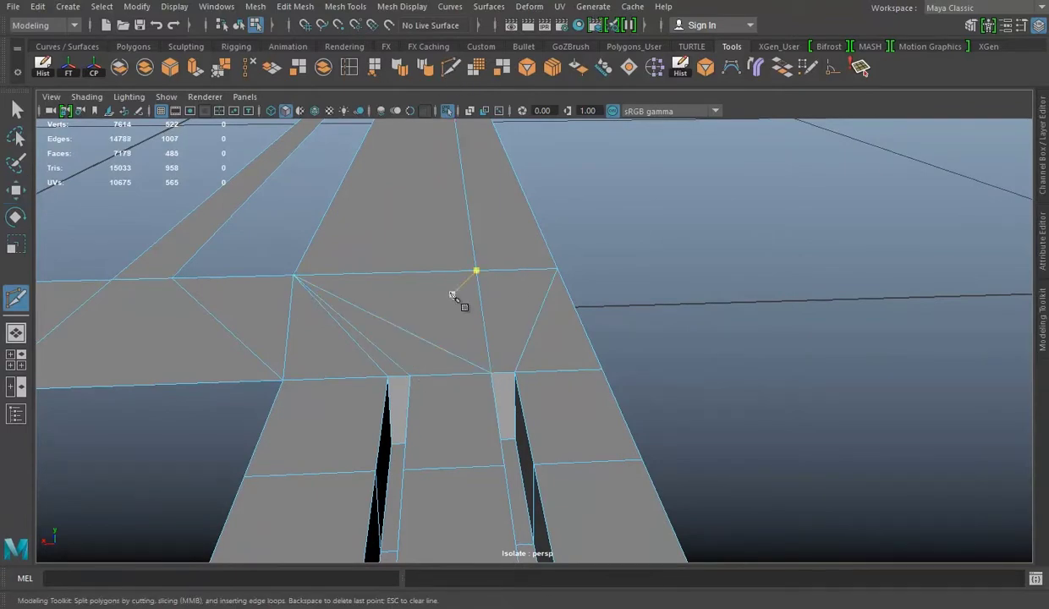
key("w")
left_click(480, 195)
left_click(247, 75)
mouse_move(508, 254)
left_mouse_down("alt")
mouse_move(543, 347)
mouse_move(535, 284)
left_mouse_up("alt")
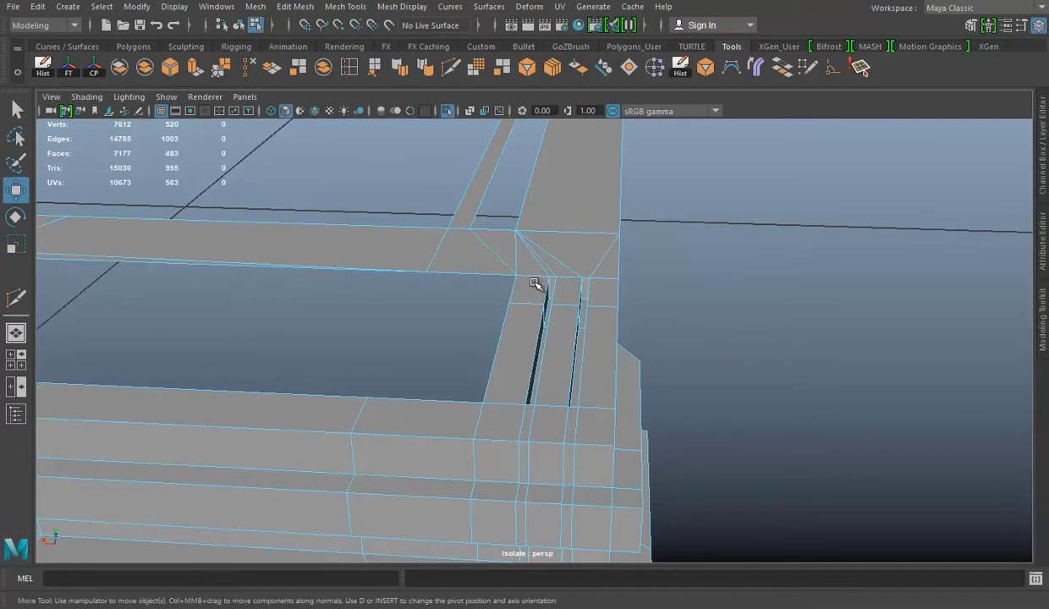
left_click(129, 46)
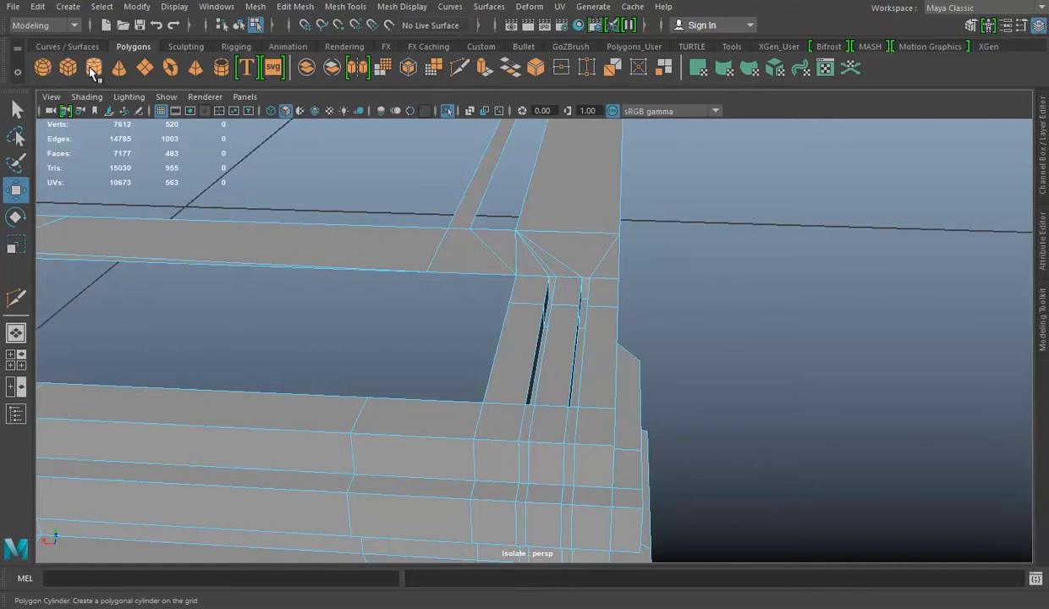
Inspect the beam mesh and select a face on it.
left_click_drag(610, 276, 417, 299, "alt")
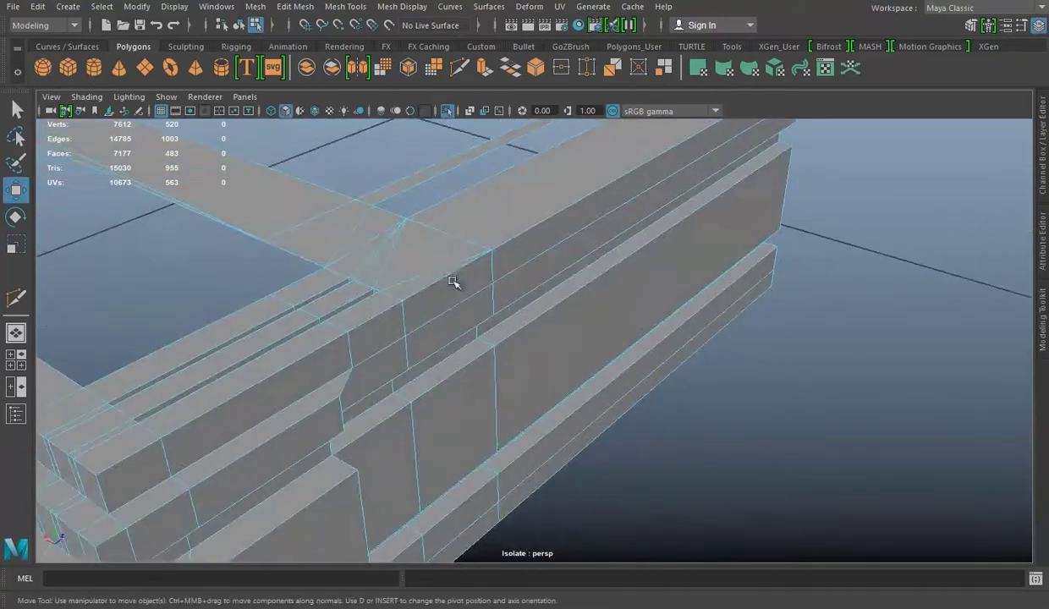
left_click_drag(364, 220, 312, 247, "alt")
right_click_drag(446, 237, 446, 254)
left_click(421, 347)
left_click_drag(422, 347, 398, 403, "alt")
scroll(715, 277, "down", 5)
mouse_move(714, 277)
left_mouse_down("alt")
mouse_move(721, 299)
mouse_move(555, 332)
mouse_move(642, 337)
mouse_move(616, 366)
mouse_move(452, 329)
mouse_move(482, 381)
mouse_move(470, 225)
mouse_move(521, 239)
left_mouse_up("alt")
Isolate the frame mesh and switch to the four-view layout.
key("ctrl+1")
left_click(482, 382)
key("ctrl+1")
key("space")
key("space")
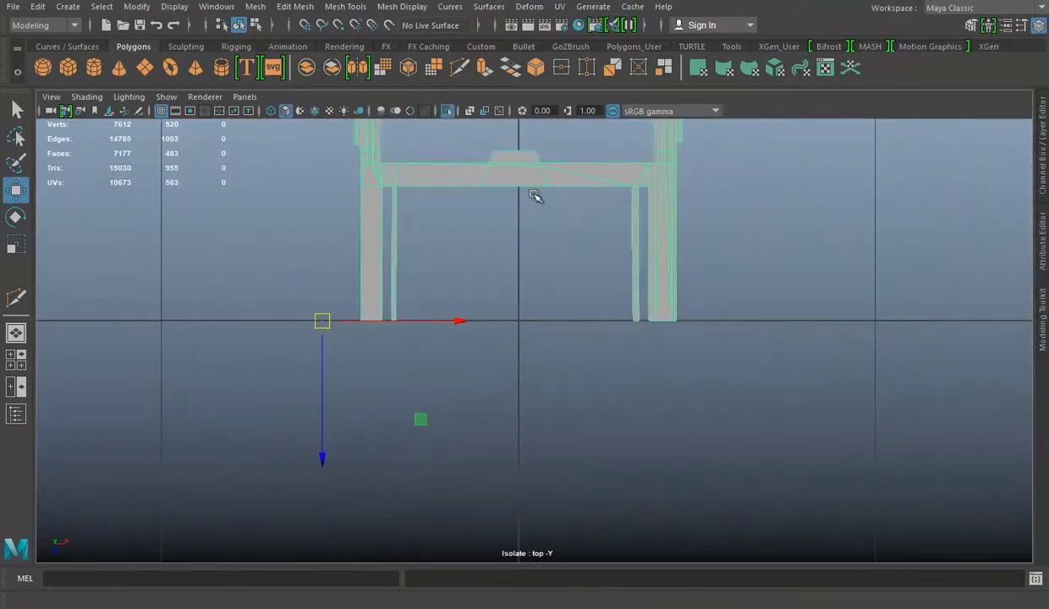
scroll(521, 183, "up", 2)
scroll(470, 216, "up", 2)
scroll(460, 229, "up", 2)
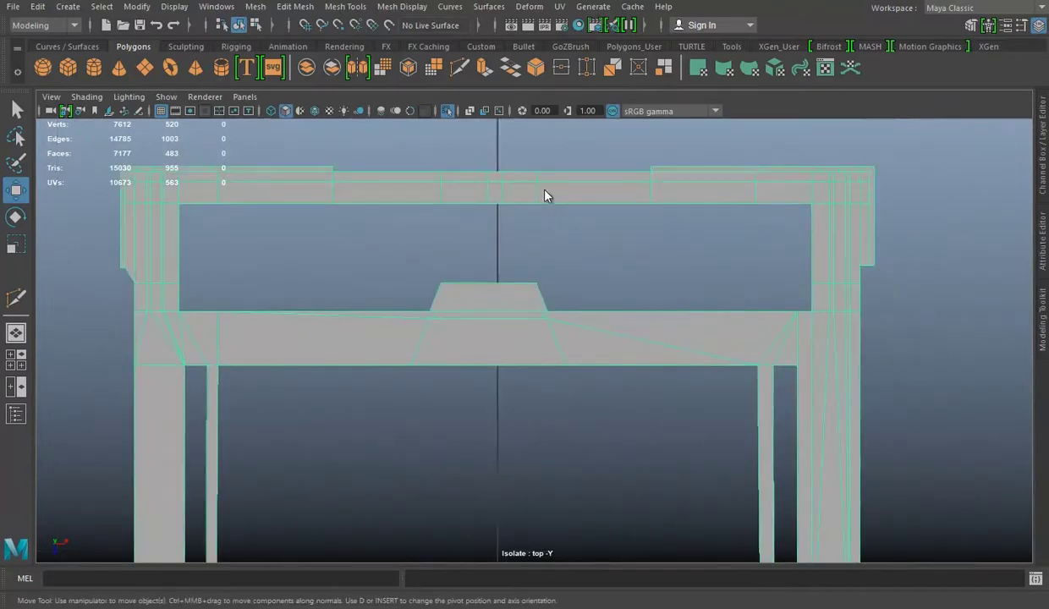
Delete the 16 redundant edges along the top beam.
key("space")
left_click_drag(672, 242, 772, 337)
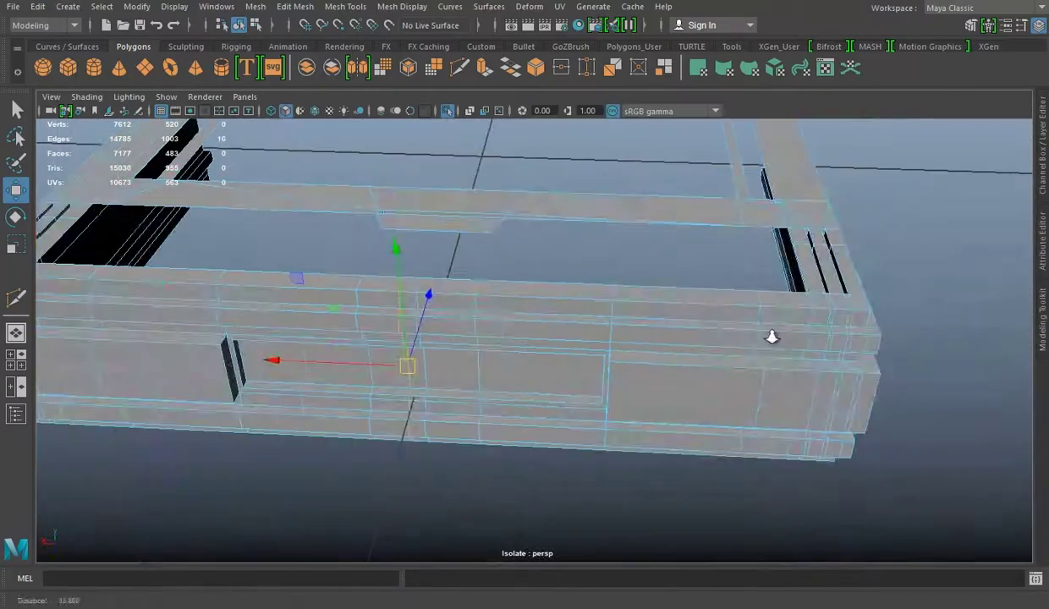
scroll(254, 53, "down", 12)
left_click(250, 67)
left_click_drag(271, 144, 296, 216)
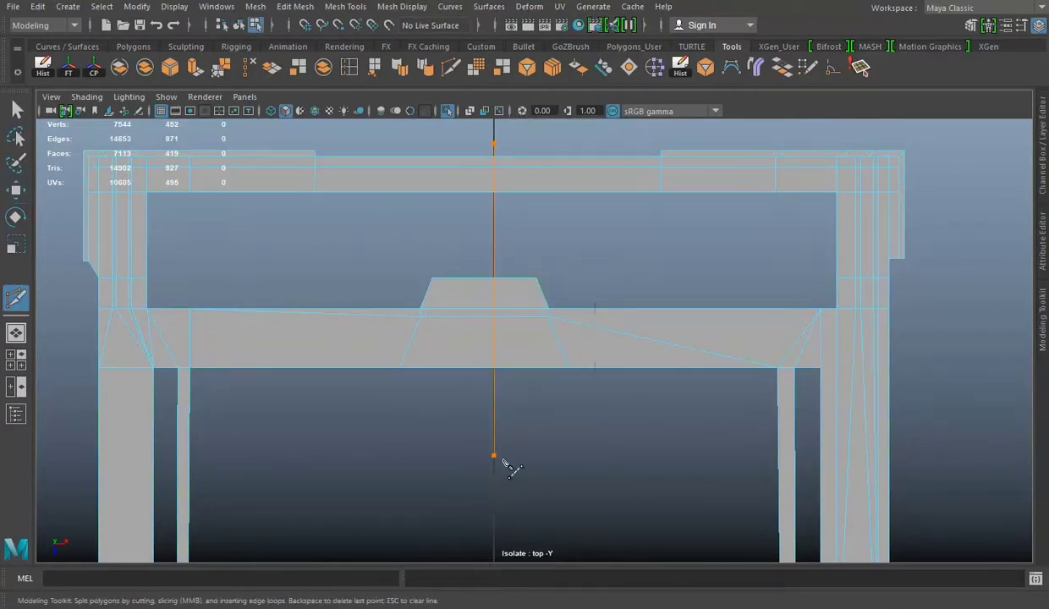
Multi-Cut down the frame's centre in top view and delete the left half.
right_click_drag(628, 204, 541, 181)
key("f")
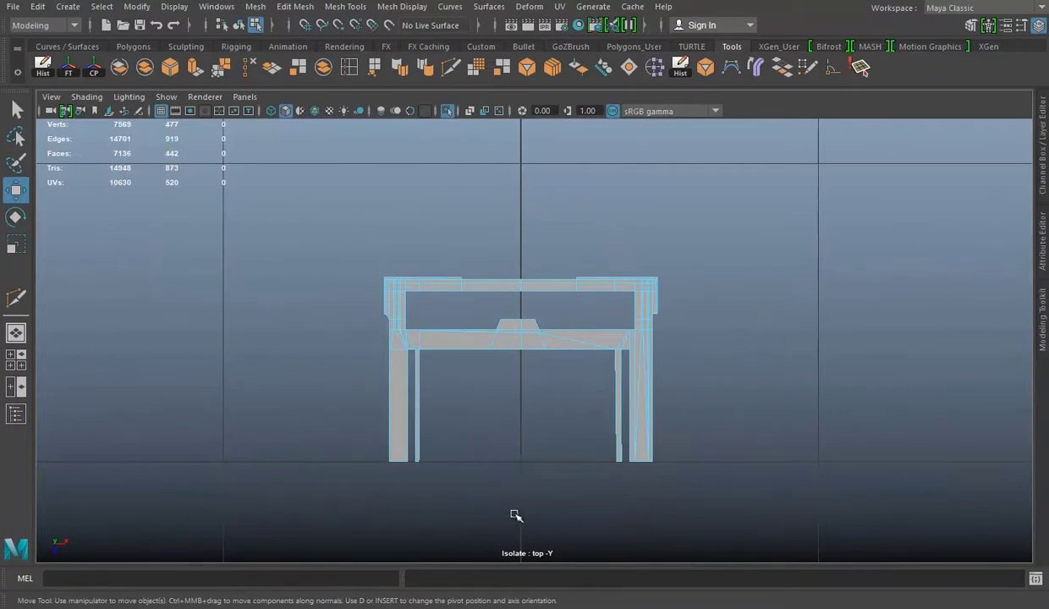
left_click_drag(516, 520, 515, 520)
key("Delete")
key("space")
key("space")
left_click_drag(359, 302, 597, 274, "alt")
key("space")
key("space")
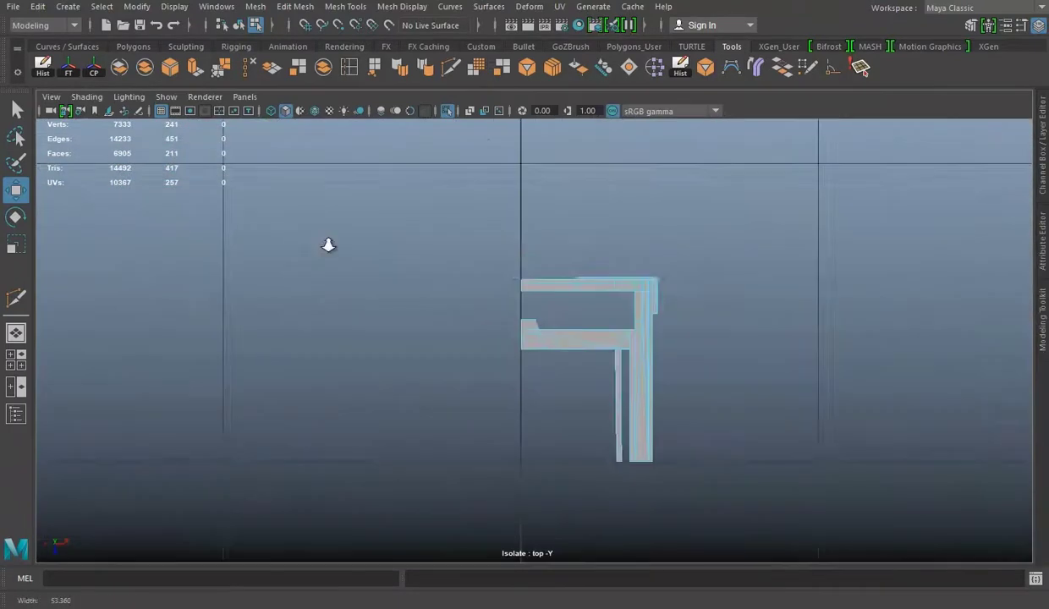
Select the vertices along the new left edge for transforming.
key("F9")
left_click_drag(452, 197, 534, 368)
key("r")
key("w")
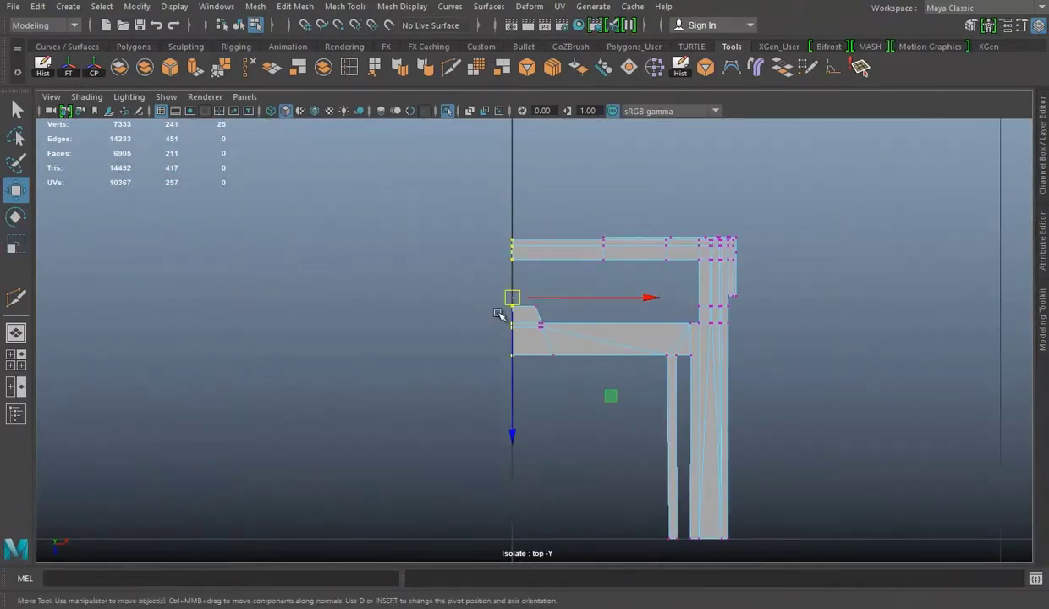
Delete the extra edge on the top plank and select the plank-end vertices.
key("space")
key("space")
mouse_move(520, 307)
left_mouse_down("alt")
mouse_move(484, 286)
mouse_move(536, 251)
mouse_move(525, 258)
left_mouse_up("alt")
left_click(406, 202)
key("Delete")
right_click_drag(527, 202, 460, 201)
mouse_move(712, 180)
left_mouse_down("alt")
mouse_move(703, 225)
mouse_move(542, 222)
mouse_move(340, 253)
mouse_move(522, 216)
mouse_move(719, 239)
mouse_move(628, 286)
mouse_move(717, 274)
mouse_move(659, 291)
mouse_move(614, 251)
mouse_move(504, 318)
mouse_move(637, 283)
left_mouse_up("alt")
Undo the failed bridge, snap the notch's corner vertex onto the corner and merge it.
right_click_drag(585, 204, 584, 243)
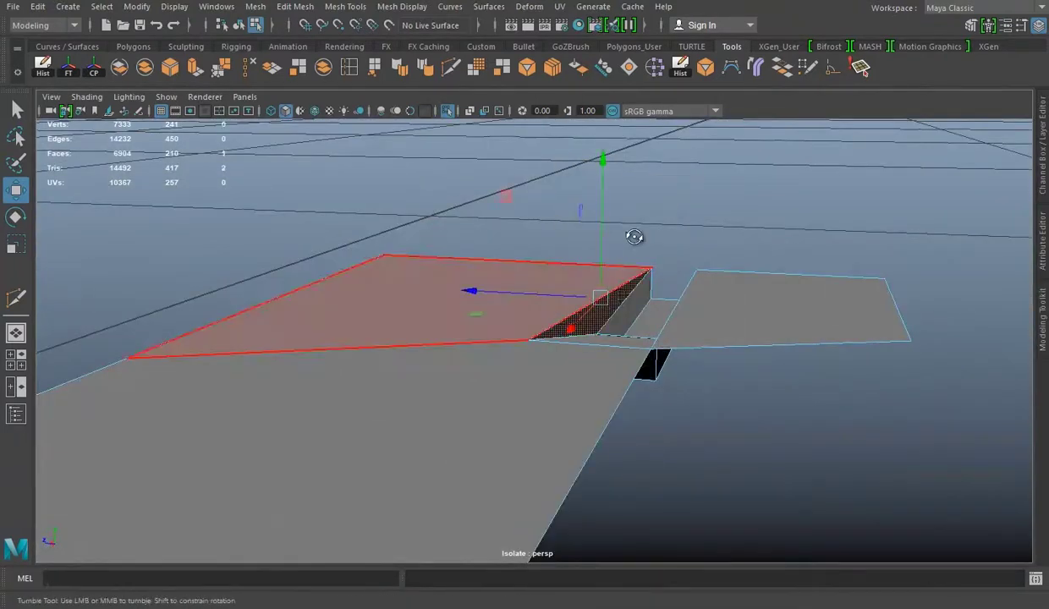
left_click(789, 67)
key("ctrl+z")
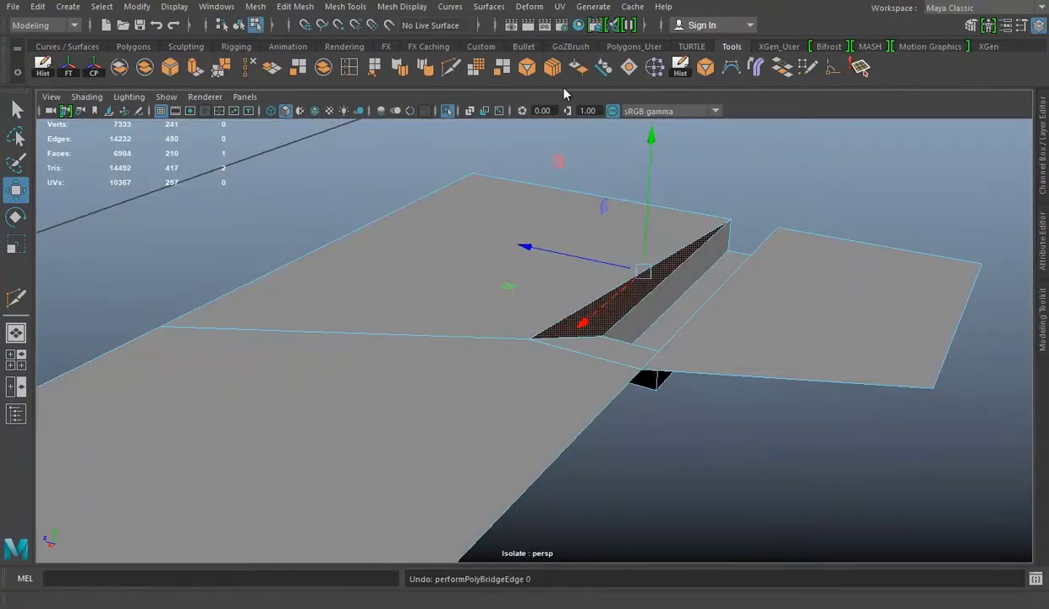
key("F9")
left_click_drag(834, 196, 581, 317, "alt")
left_click(550, 330)
scroll(595, 348, "up", 2)
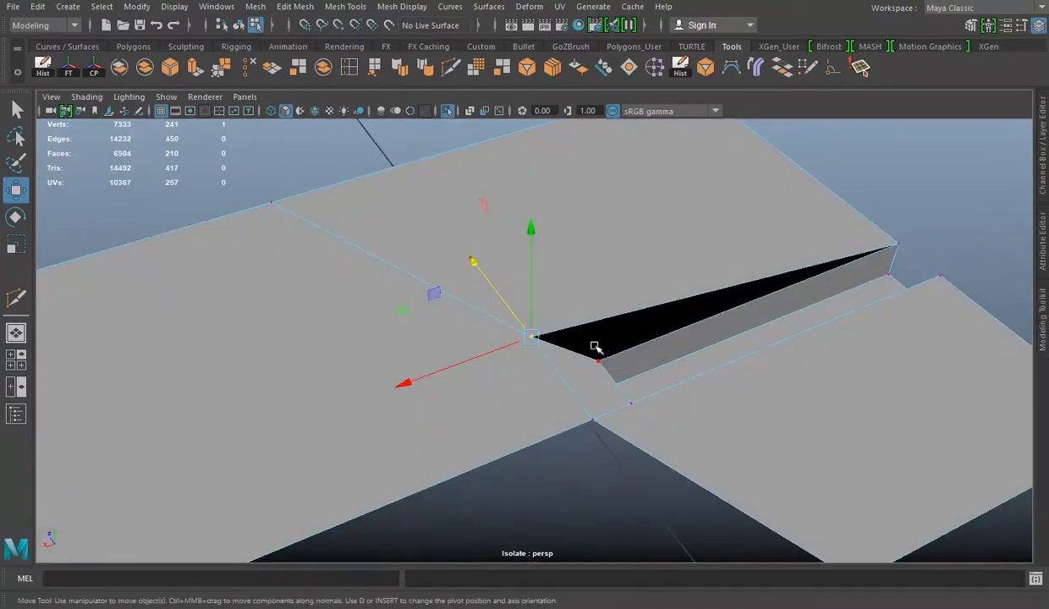
middle_click_drag(576, 341, 583, 357)
left_click_drag(617, 350, 575, 373, "alt")
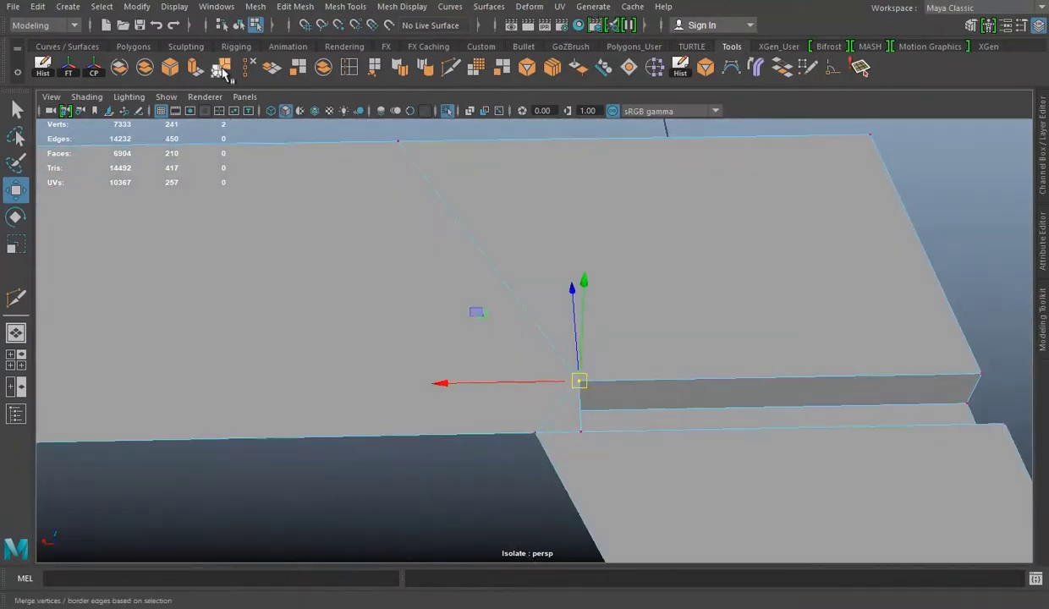
left_click(246, 67)
mouse_move(520, 427)
left_mouse_down("alt")
mouse_move(443, 308)
mouse_move(544, 288)
mouse_move(560, 296)
left_mouse_up("alt")
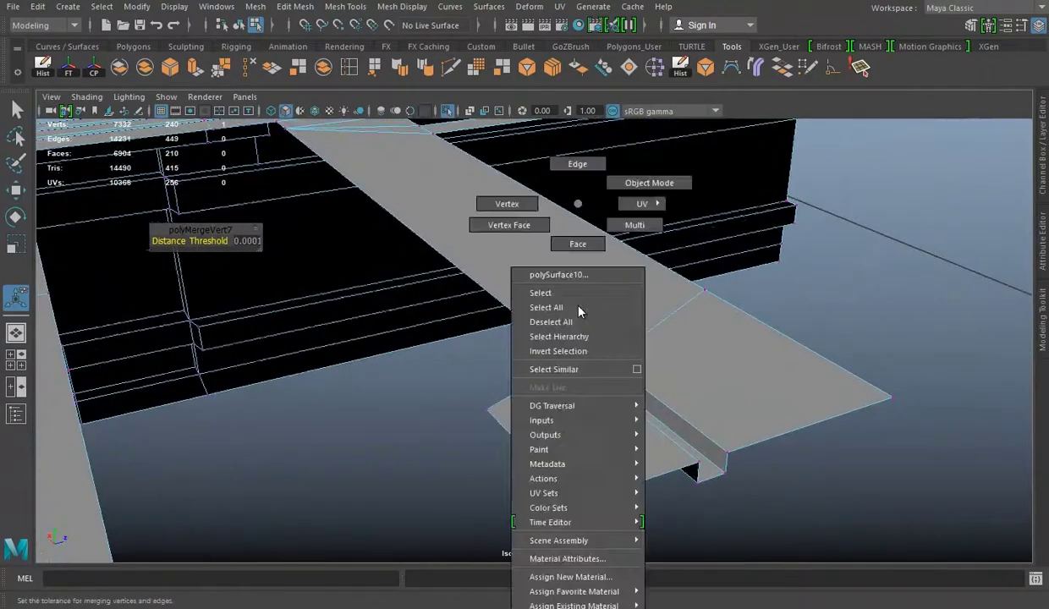
Pick another overlapping vertex on the plank end and merge it.
key("q")
right_click_drag(663, 204, 579, 204)
left_click(592, 360)
mouse_move(598, 370)
left_mouse_down("alt")
mouse_move(555, 375)
mouse_move(558, 328)
mouse_move(534, 330)
mouse_move(596, 321)
mouse_move(647, 344)
mouse_move(508, 347)
mouse_move(523, 388)
left_mouse_up("alt")
key("w")
left_click(221, 69)
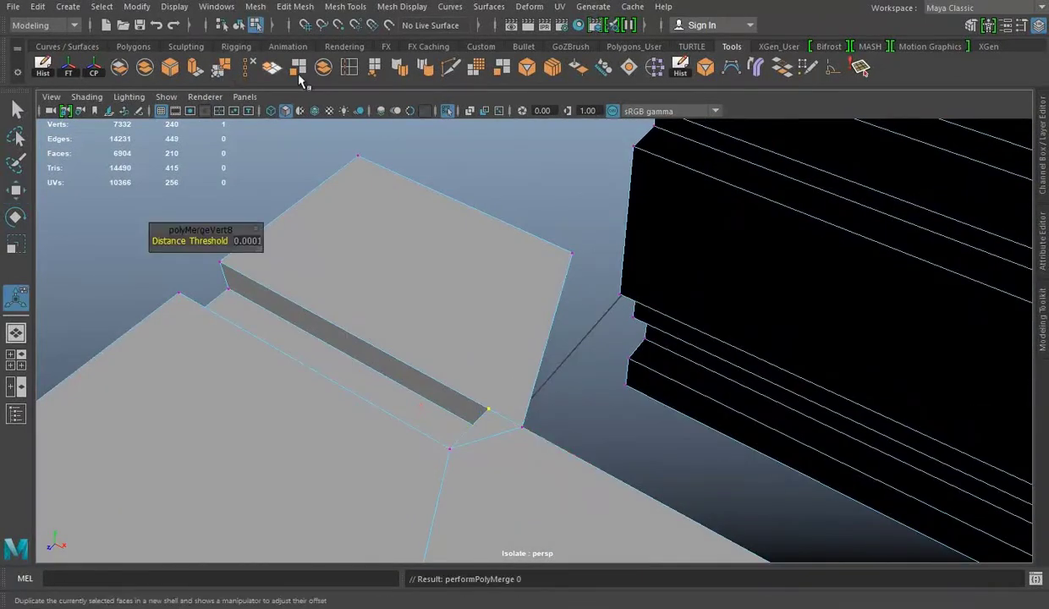
key("w")
Zoom in on the drop and select its lower face and an edge along it.
mouse_move(531, 331)
left_mouse_down("alt")
mouse_move(485, 275)
mouse_move(622, 368)
mouse_move(513, 293)
mouse_move(463, 290)
mouse_move(640, 296)
mouse_move(630, 336)
mouse_move(628, 300)
mouse_move(562, 304)
mouse_move(509, 216)
left_mouse_up("alt")
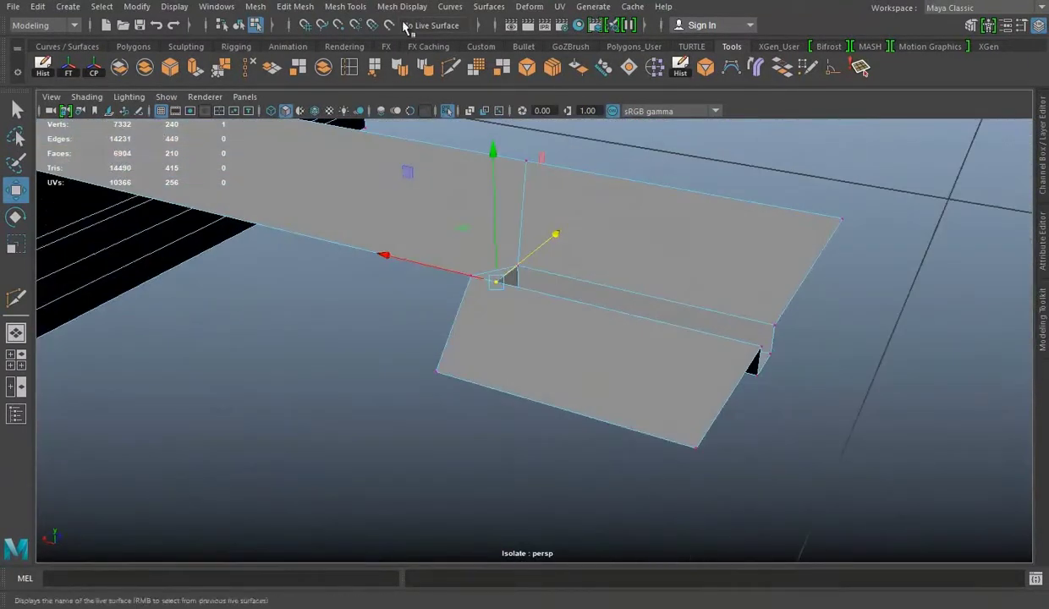
right_click_drag(508, 216, 480, 247, "shift")
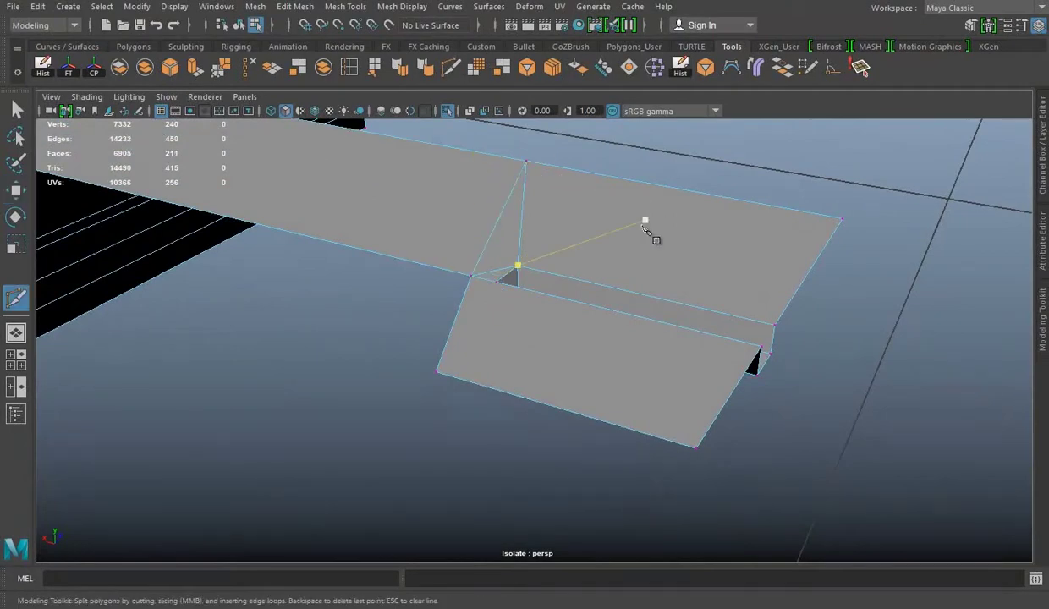
left_click_drag(650, 211, 491, 327, "alt")
right_click_drag(492, 328, 478, 247, "alt")
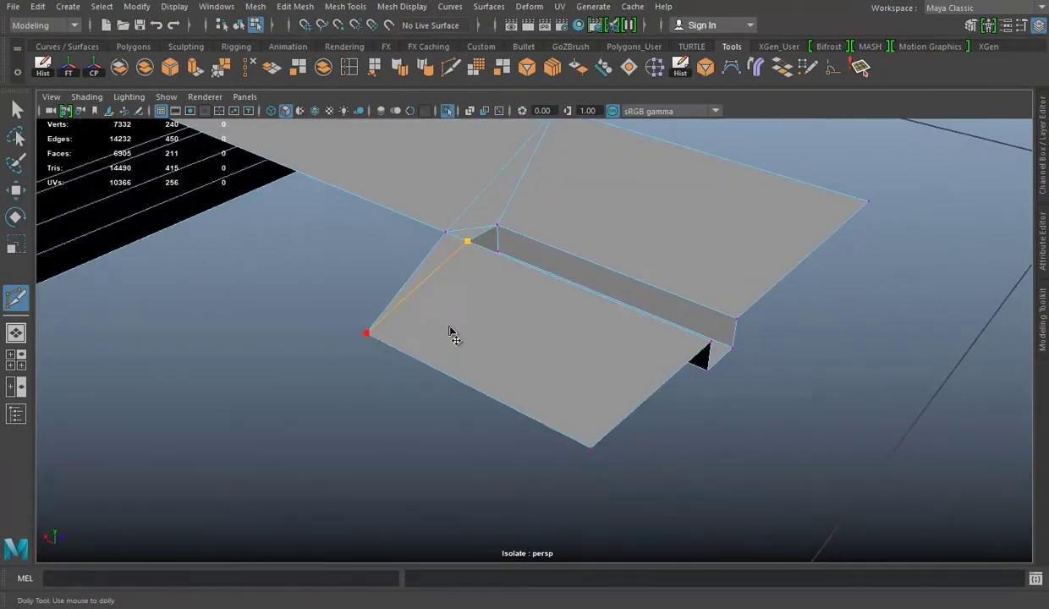
right_click_drag(379, 338, 558, 304, "alt")
right_click_drag(482, 221, 485, 244)
left_click(604, 316)
left_click_drag(604, 317, 627, 211, "alt")
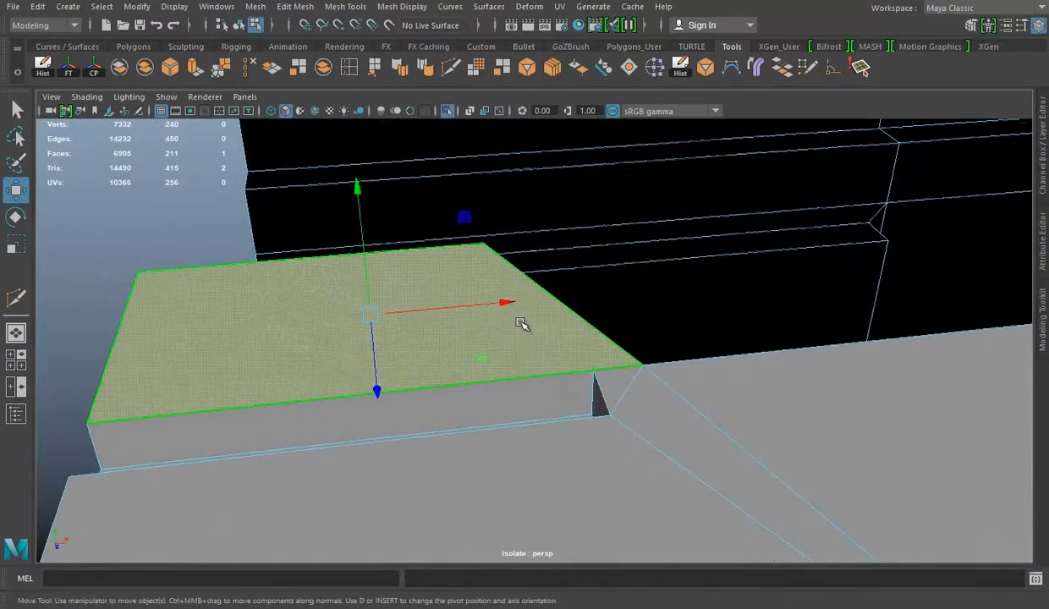
right_click_drag(625, 210, 628, 322)
left_click(768, 351)
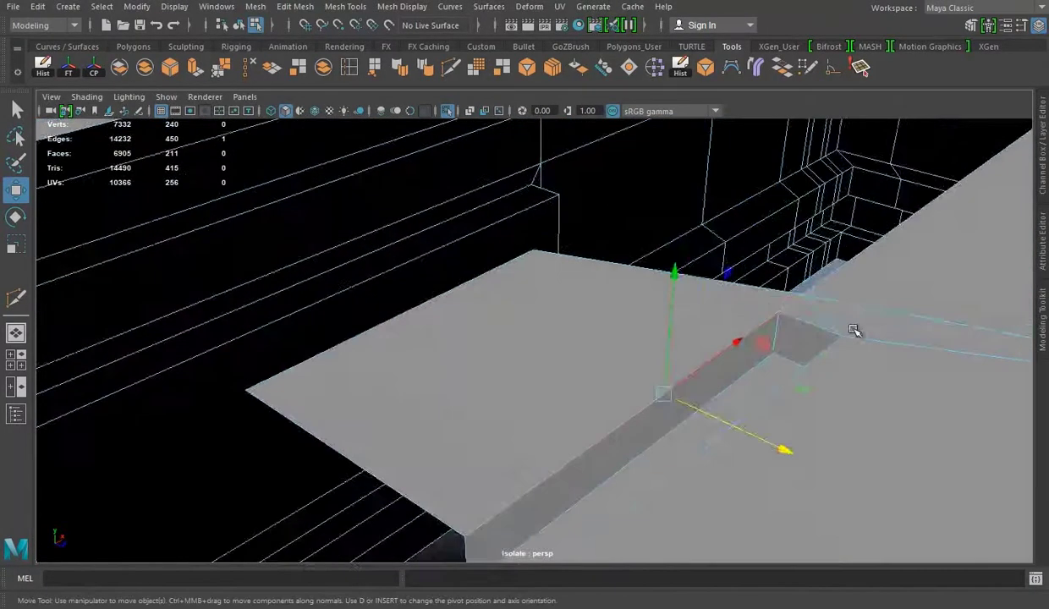
Multi-Cut a new edge across the top face next to the drop.
left_click_drag(854, 330, 604, 328, "alt")
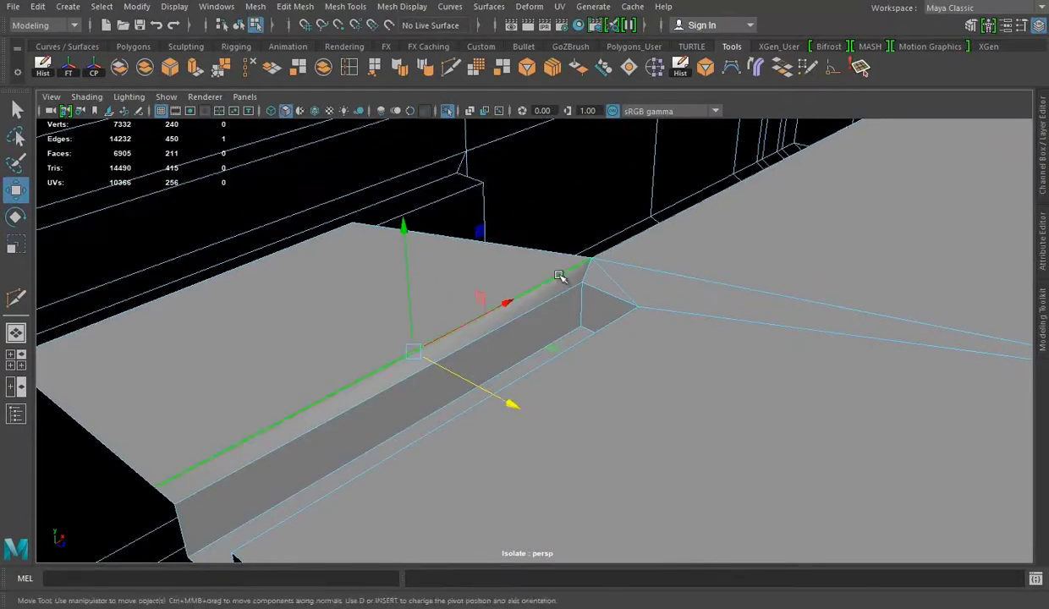
right_click_drag(562, 274, 381, 243, "shift")
left_click_drag(405, 253, 600, 312, "alt")
key("w")
mouse_move(506, 190)
left_mouse_down("alt")
mouse_move(398, 236)
mouse_move(432, 210)
mouse_move(677, 318)
left_mouse_up("alt")
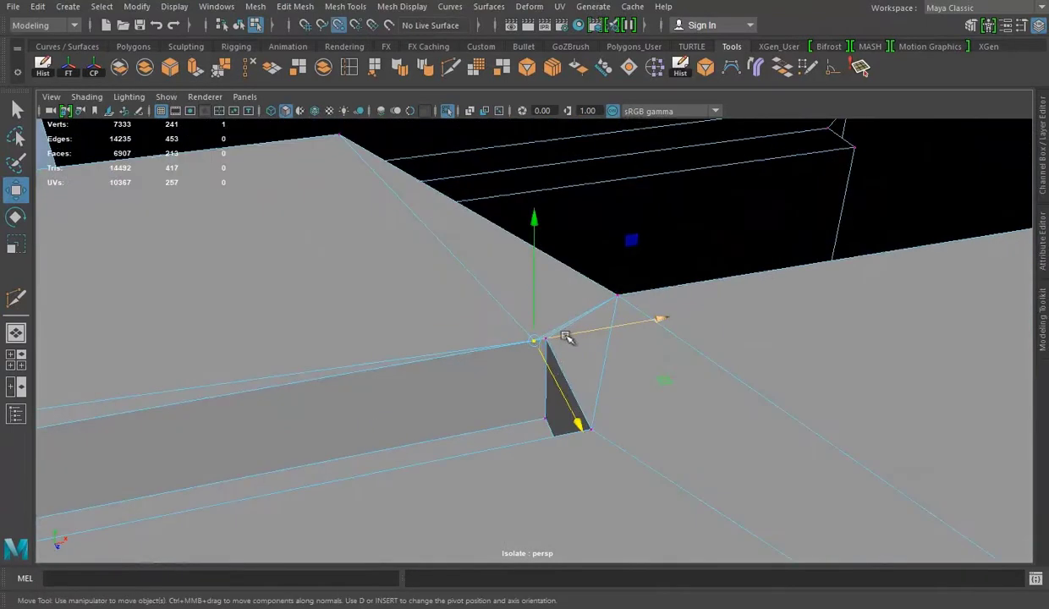
Merge the two overlapping vertex pairs left at the cut corner.
left_click_drag(566, 337, 555, 363, "alt")
left_click_drag(562, 319, 524, 353)
left_click(223, 68)
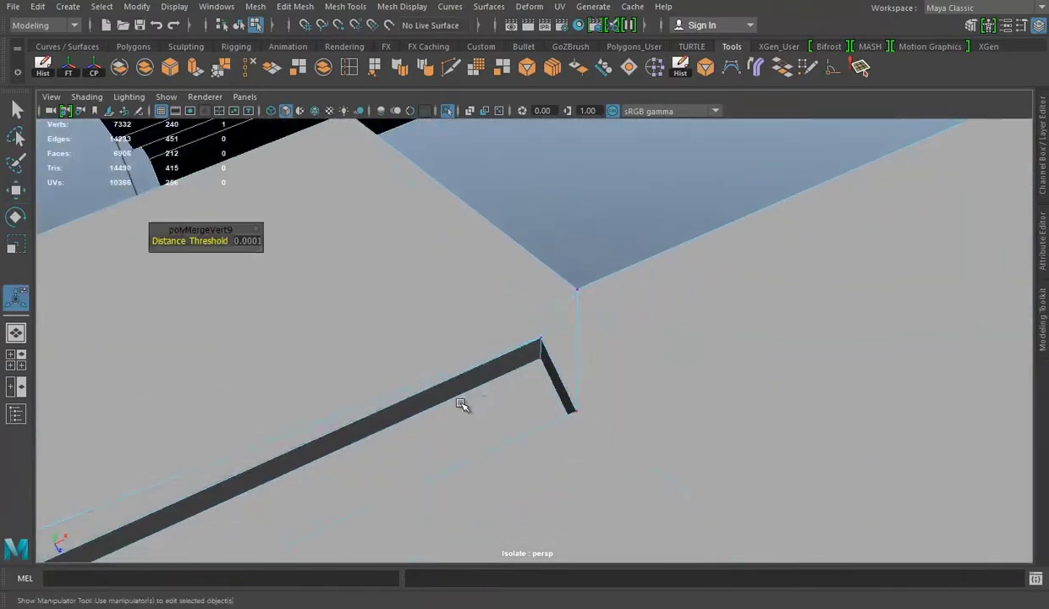
left_click_drag(461, 403, 308, 368, "alt")
key("w")
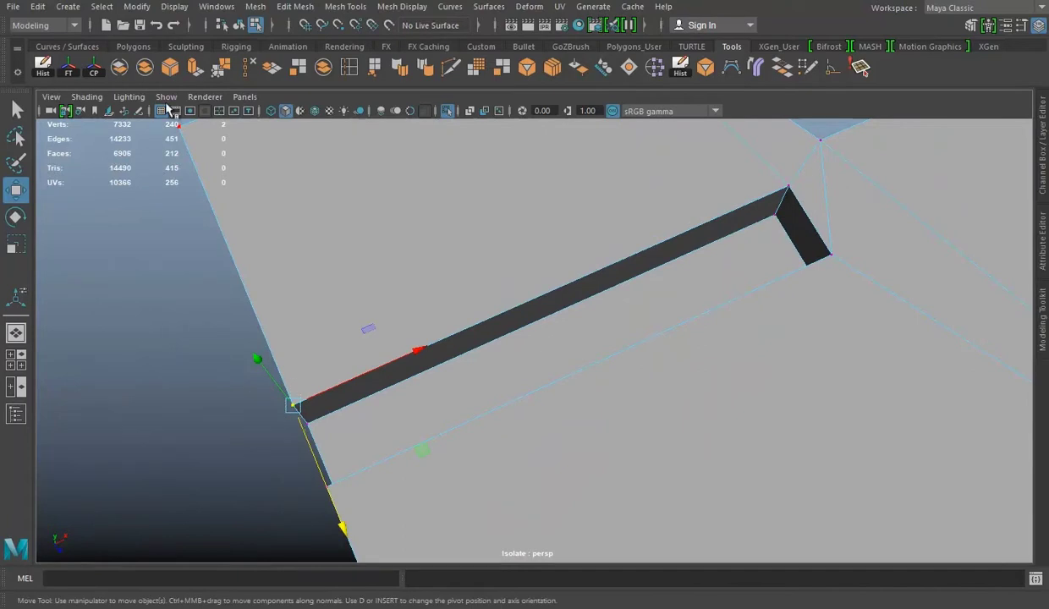
left_click(227, 76)
key("t")
mouse_move(352, 271)
left_mouse_down("alt")
mouse_move(527, 299)
mouse_move(445, 307)
mouse_move(591, 305)
mouse_move(497, 293)
mouse_move(616, 288)
mouse_move(449, 115)
left_mouse_up("alt")
Toggle Isolate Select off and on, then select the whole floor panel.
left_click(446, 111)
mouse_move(474, 211)
left_mouse_down("alt")
mouse_move(540, 288)
mouse_move(403, 171)
mouse_move(519, 235)
left_mouse_up("alt")
left_click(447, 111)
left_click(447, 111)
key("q")
left_click(548, 307)
Zoom in on the panel's side and delete the ten redundant edges.
left_click(447, 111)
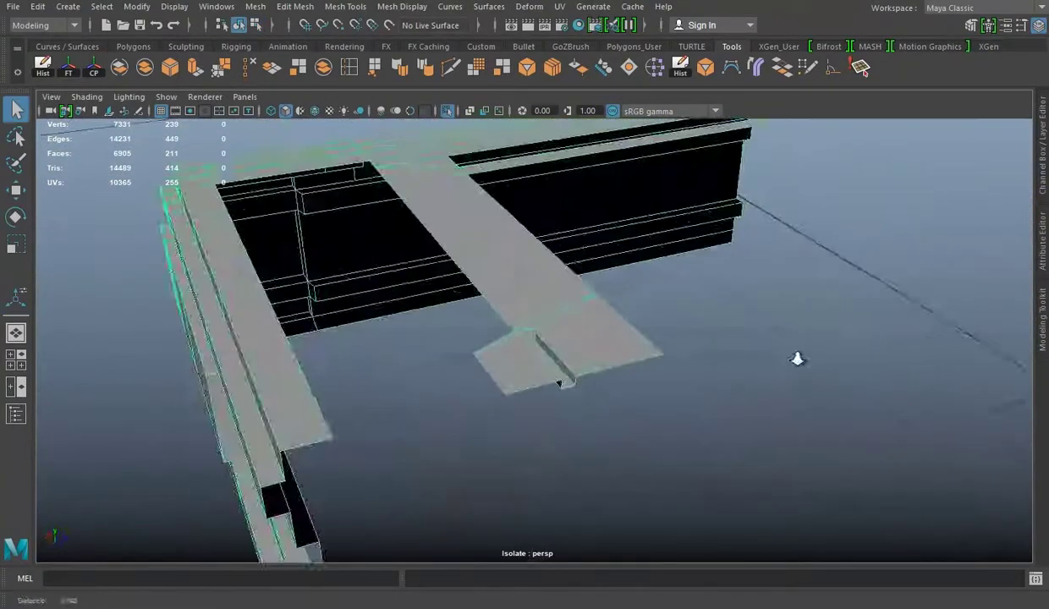
left_click_drag(796, 357, 448, 267, "alt")
mouse_move(448, 267)
right_mouse_down("alt")
mouse_move(497, 263)
mouse_move(497, 348)
right_mouse_up("alt")
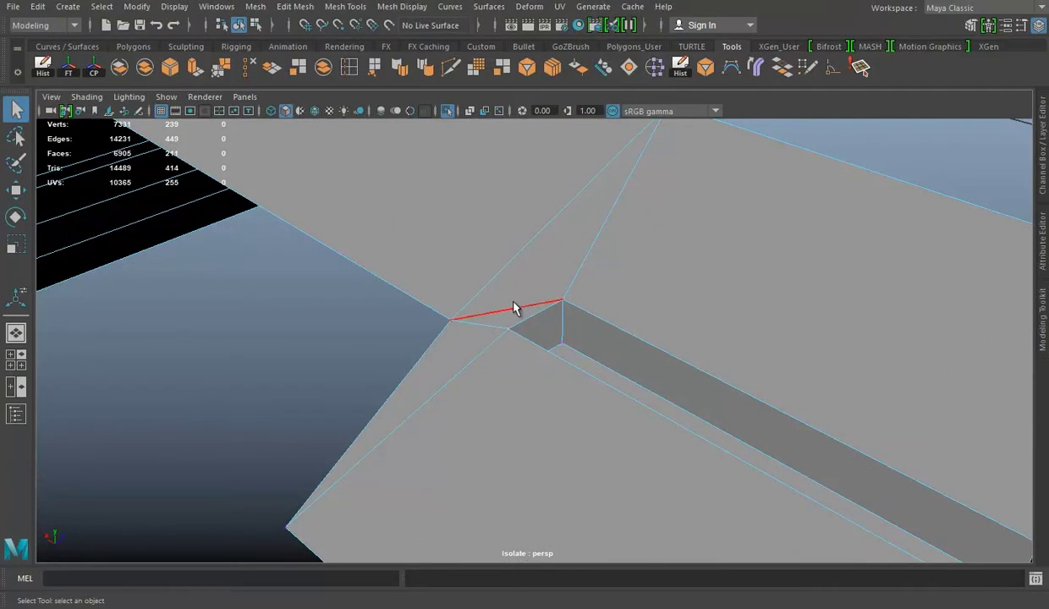
mouse_move(493, 314)
left_mouse_down("alt")
mouse_move(640, 258)
mouse_move(537, 171)
mouse_move(466, 303)
mouse_move(752, 221)
mouse_move(579, 319)
mouse_move(488, 241)
mouse_move(480, 298)
left_mouse_up("alt")
scroll(480, 305, "up", 3)
scroll(466, 351, "up", 2)
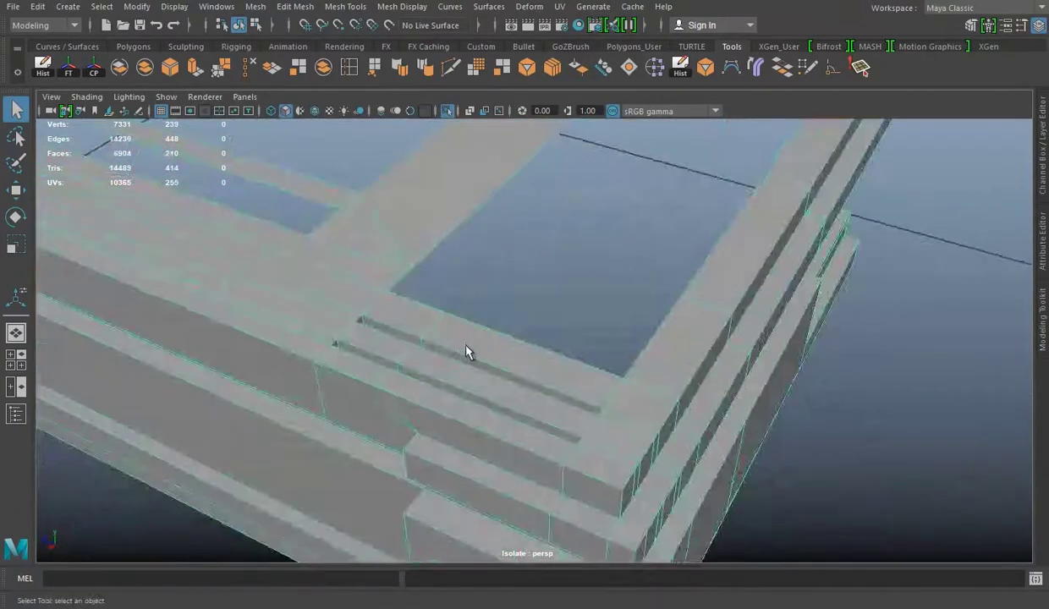
scroll(531, 346, "up", 2)
scroll(537, 331, "up", 1)
right_click_drag(505, 309, 513, 366)
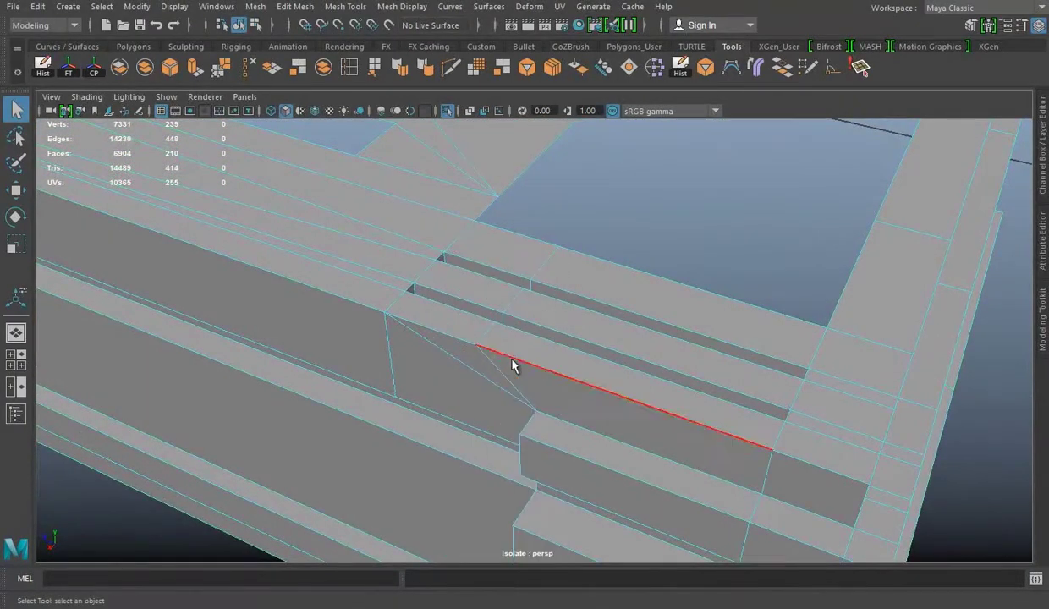
left_click(261, 78)
Multi-Cut a trial edge along the side wall, then undo it.
mouse_move(651, 415)
left_mouse_down("alt")
mouse_move(558, 354)
mouse_move(562, 330)
mouse_move(585, 409)
left_mouse_up("alt")
mouse_move(586, 409)
right_mouse_down("alt")
mouse_move(537, 351)
mouse_move(549, 396)
right_mouse_up("alt")
mouse_move(548, 396)
left_mouse_down("alt")
mouse_move(518, 340)
mouse_move(510, 395)
mouse_move(501, 286)
left_mouse_up("alt")
right_click_drag(501, 286, 632, 398, "alt")
mouse_move(632, 398)
left_mouse_down("alt")
mouse_move(509, 358)
mouse_move(491, 330)
left_mouse_up("alt")
left_click(394, 268)
left_click_drag(393, 269, 592, 220, "alt")
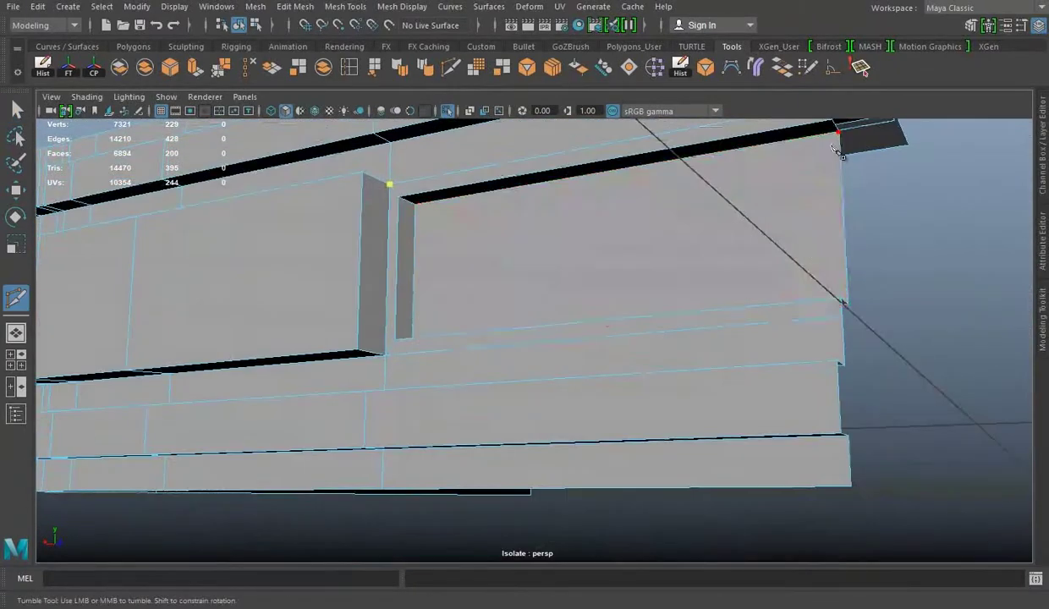
middle_click_drag(592, 220, 777, 167, "alt")
left_click(767, 215)
key("w")
mouse_move(766, 215)
left_mouse_down("alt")
mouse_move(422, 329)
mouse_move(451, 266)
left_mouse_up("alt")
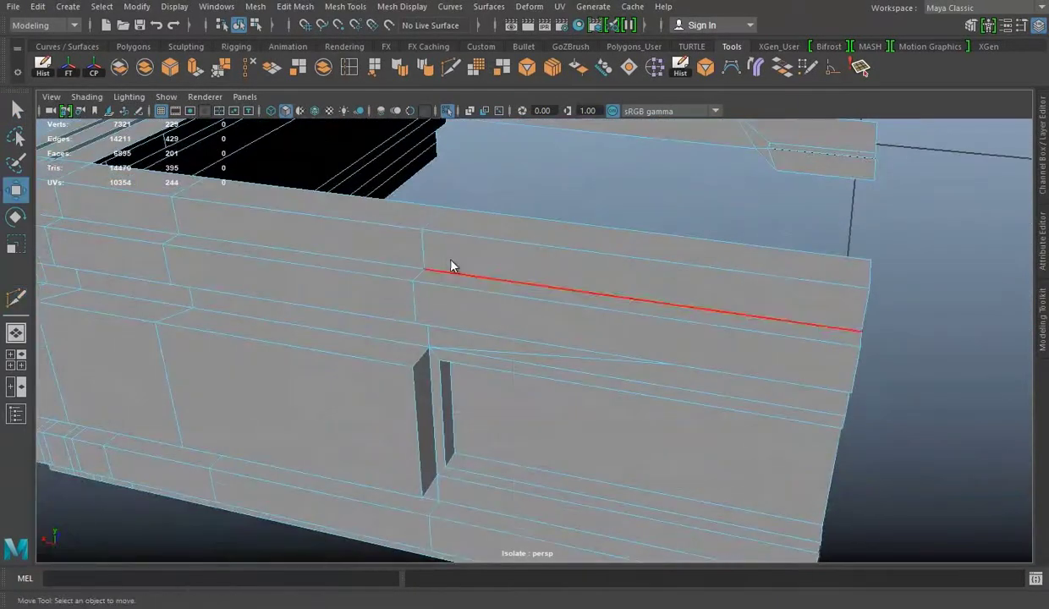
key("ctrl+z")
Cut a new edge across the side wall ending at the wall's end vertex.
mouse_move(567, 351)
left_mouse_down("alt")
mouse_move(518, 380)
mouse_move(482, 328)
mouse_move(407, 294)
mouse_move(692, 352)
left_mouse_up("alt")
key("y")
left_click(394, 277)
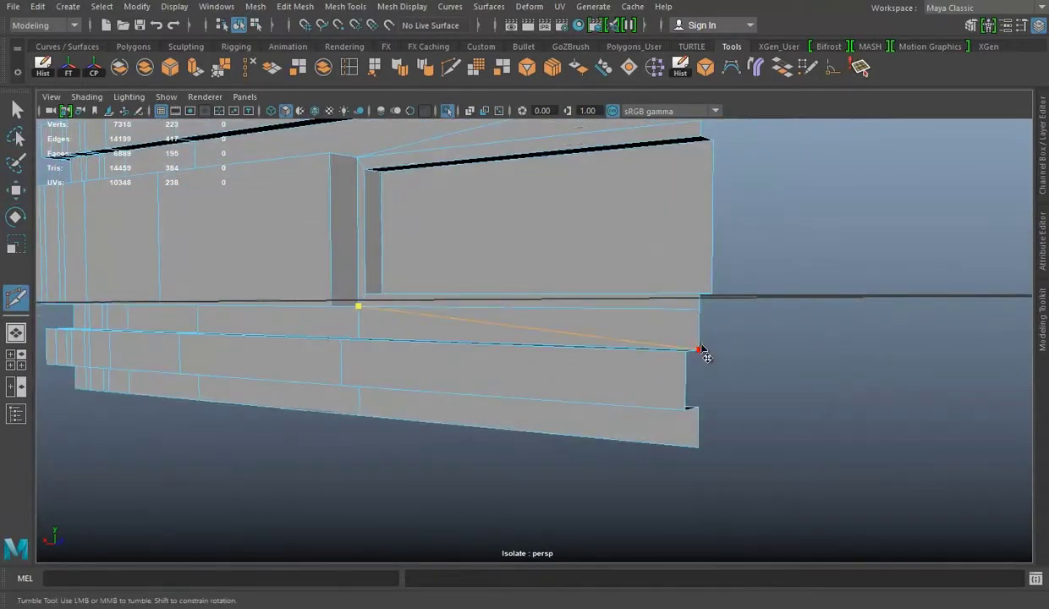
left_click(700, 349)
key("w")
left_click_drag(411, 273, 424, 259, "alt")
Select the full 14-edge loop along the beam.
mouse_move(323, 126)
left_mouse_down("alt")
mouse_move(496, 309)
mouse_move(541, 321)
mouse_move(446, 289)
mouse_move(599, 321)
mouse_move(498, 351)
mouse_move(535, 313)
mouse_move(495, 330)
mouse_move(605, 344)
mouse_move(567, 345)
mouse_move(701, 332)
mouse_move(562, 317)
mouse_move(553, 246)
mouse_move(496, 399)
mouse_move(577, 360)
mouse_move(617, 368)
mouse_move(439, 335)
mouse_move(576, 265)
mouse_move(685, 353)
mouse_move(780, 333)
mouse_move(600, 357)
left_mouse_up("alt")
double_click(567, 345)
double_click(439, 335)
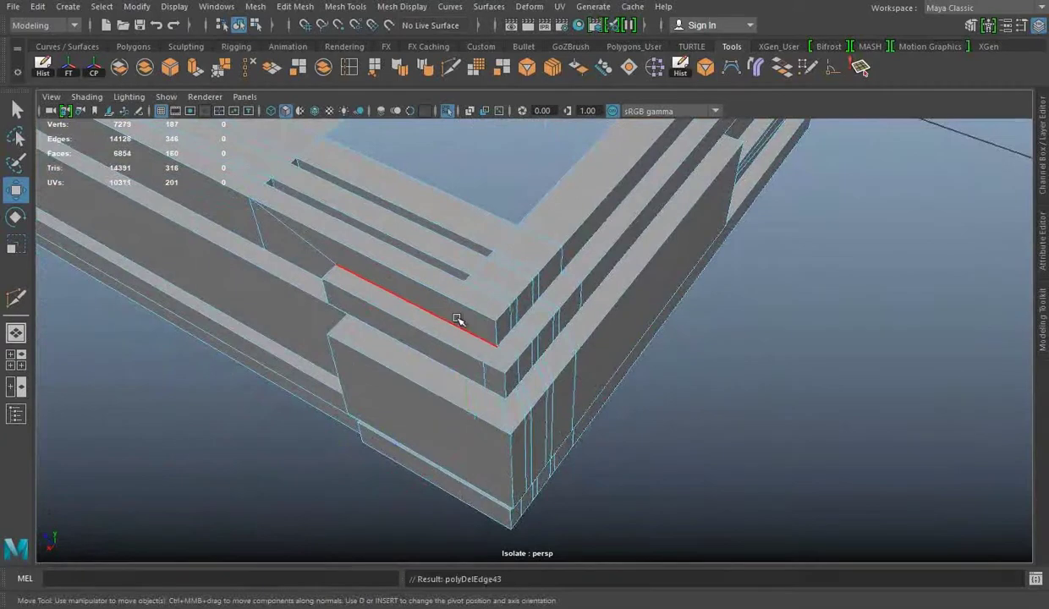
Delete the 14 selected edges at the wall corner.
left_click_drag(457, 320, 441, 87, "alt")
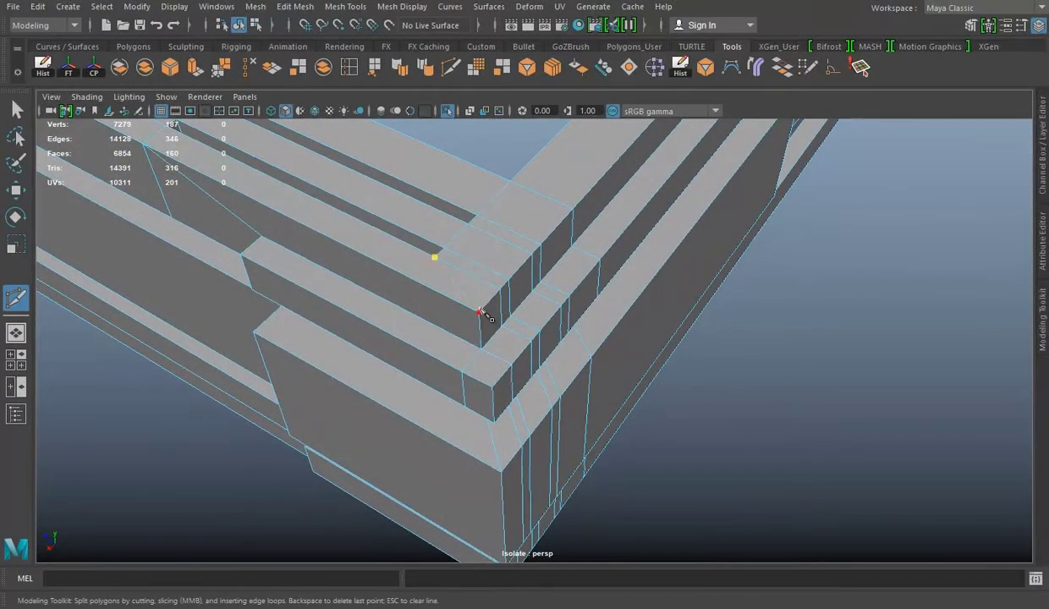
mouse_move(624, 292)
right_mouse_down("alt")
mouse_move(518, 275)
mouse_move(569, 301)
right_mouse_up("alt")
mouse_move(495, 346)
left_mouse_down("alt")
mouse_move(567, 281)
mouse_move(558, 288)
mouse_move(528, 207)
mouse_move(537, 301)
mouse_move(382, 290)
mouse_move(339, 267)
mouse_move(377, 290)
mouse_move(472, 268)
left_mouse_up("alt")
key("Delete")
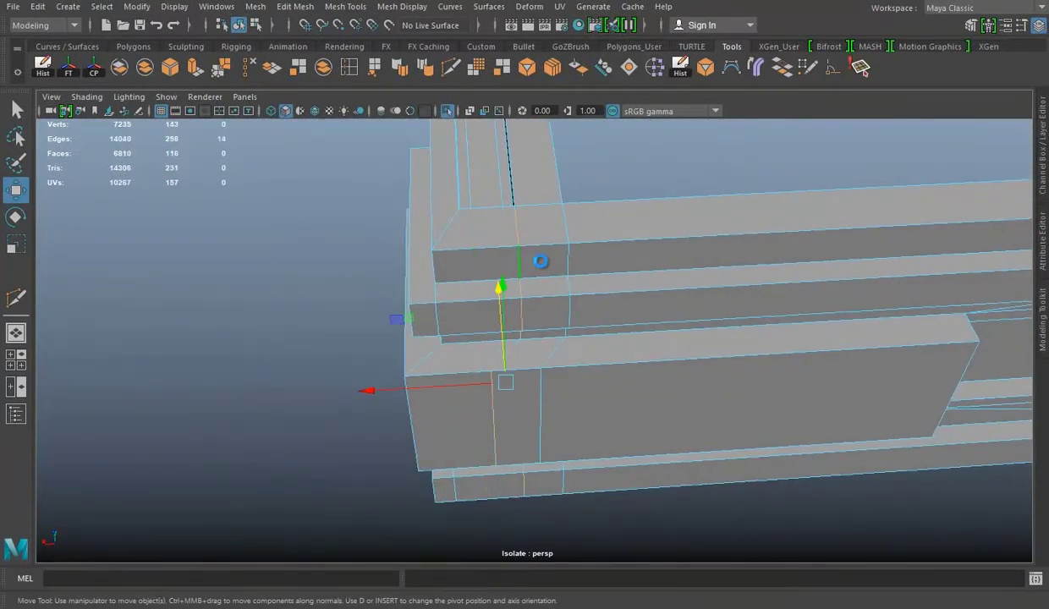
Delete two stray edge loops at the strip corner.
key("g")
mouse_move(553, 265)
left_mouse_down("alt")
mouse_move(495, 274)
mouse_move(482, 87)
left_mouse_up("alt")
left_click(451, 67)
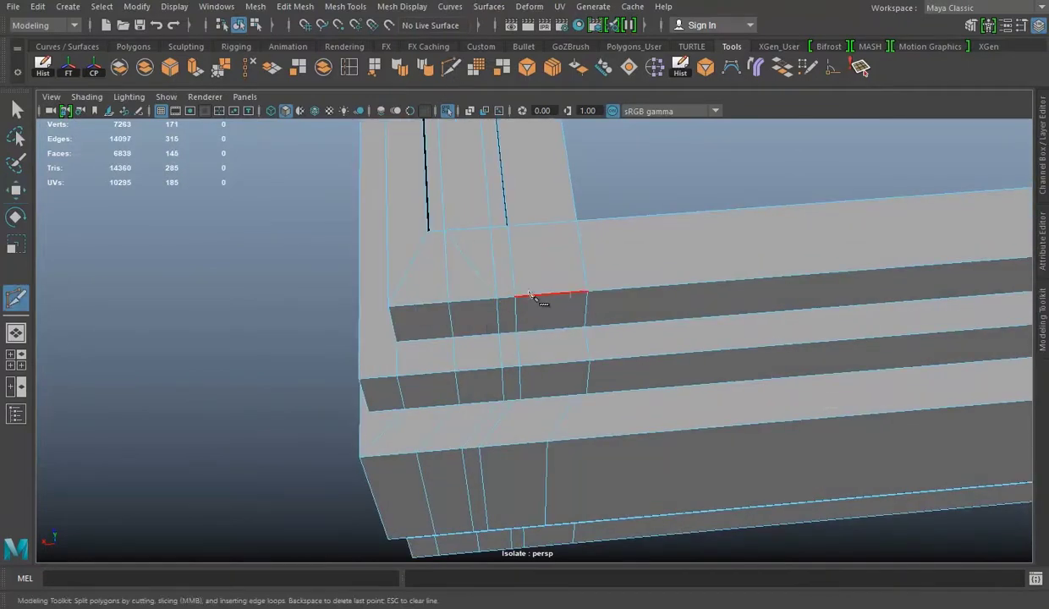
key("w")
key("Delete")
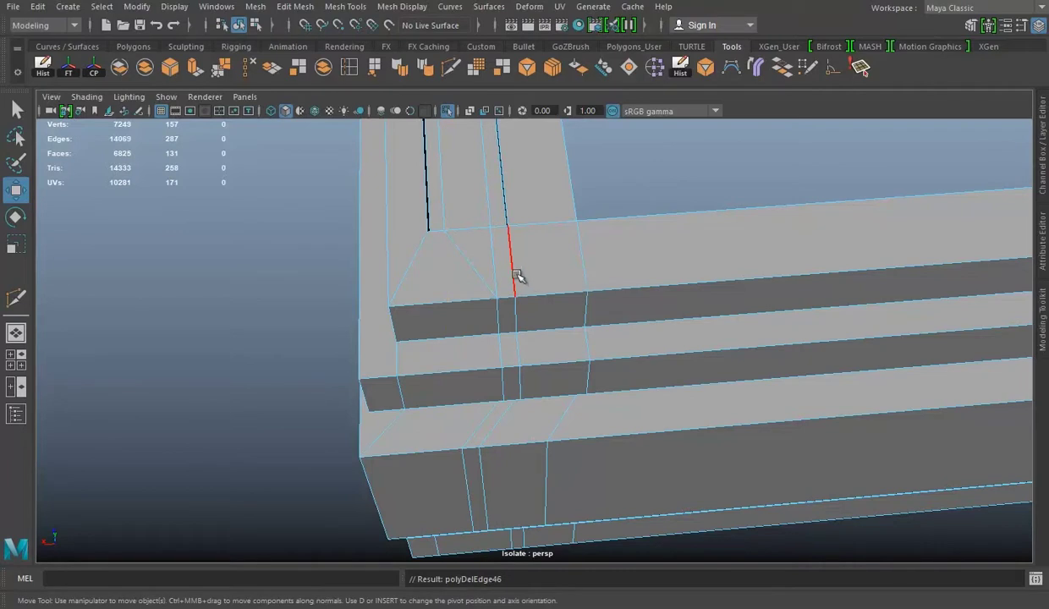
double_click(571, 287)
key("Delete")
Remove the extra corner edge loop with Delete Edge, then undo the change.
left_click_drag(605, 281, 539, 274, "alt")
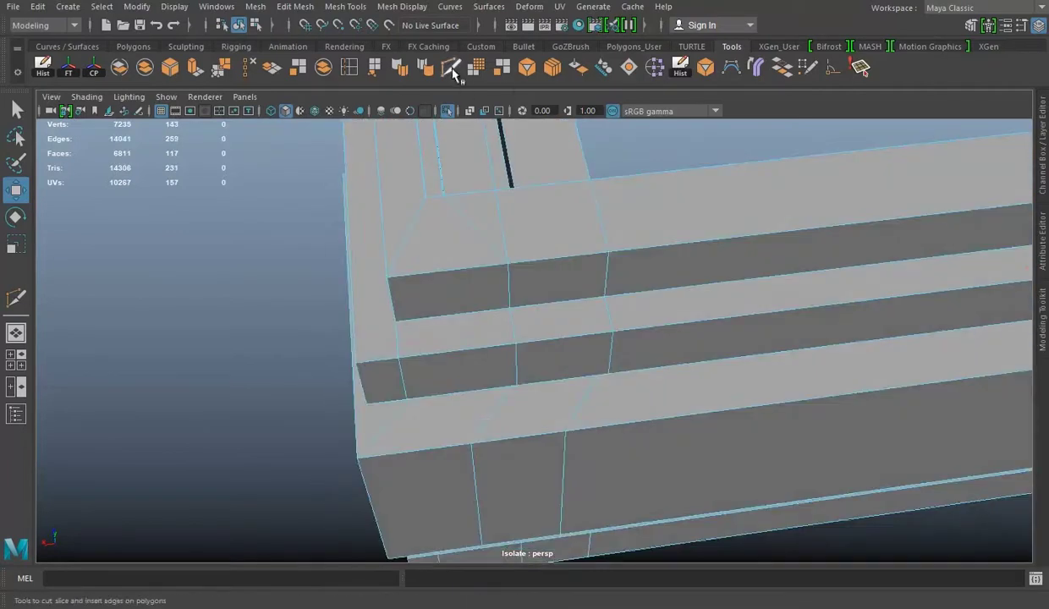
left_click(452, 72)
key("w")
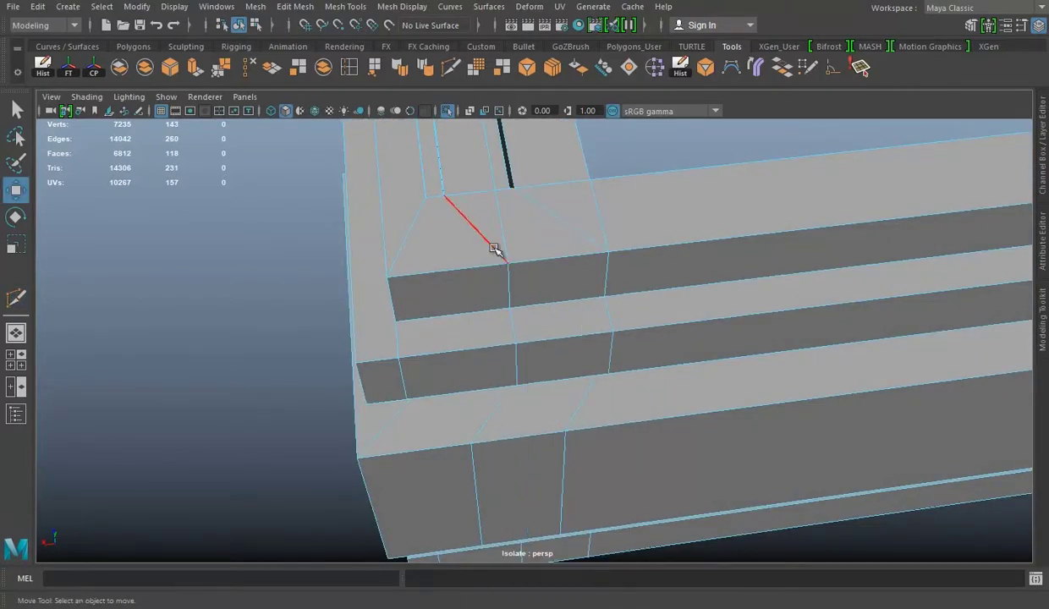
left_click(256, 73)
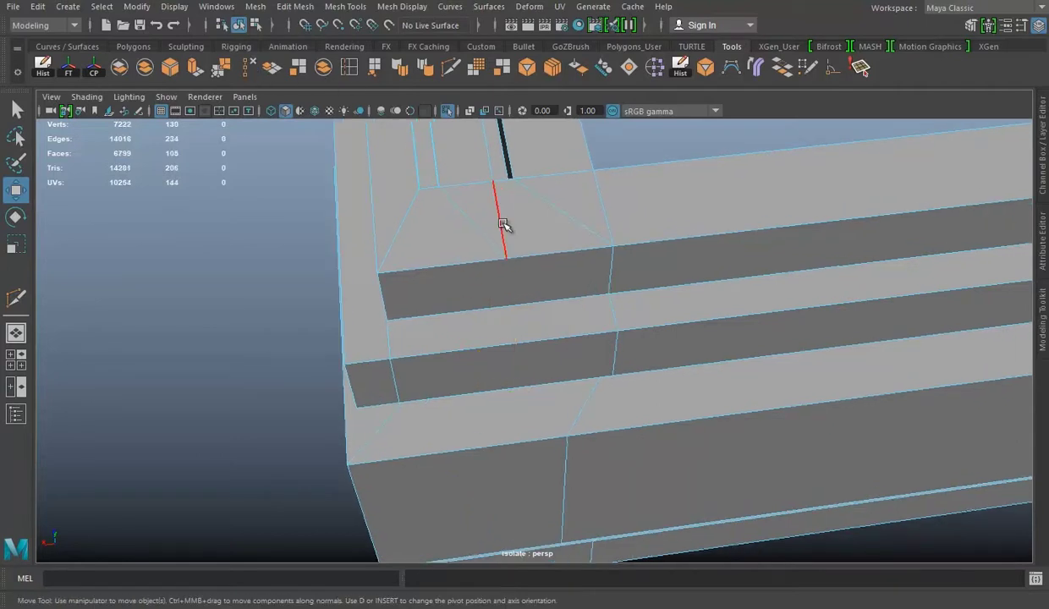
left_click_drag(642, 269, 520, 208, "alt")
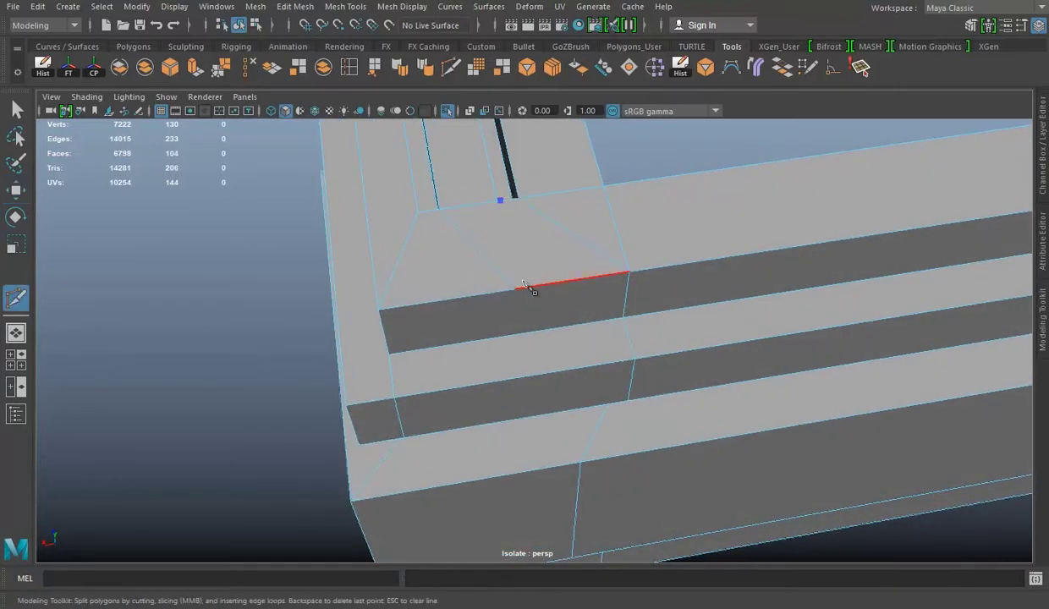
key("w")
mouse_move(759, 296)
left_mouse_down("alt")
mouse_move(679, 258)
mouse_move(592, 297)
mouse_move(519, 211)
left_mouse_up("alt")
key("ctrl+z")
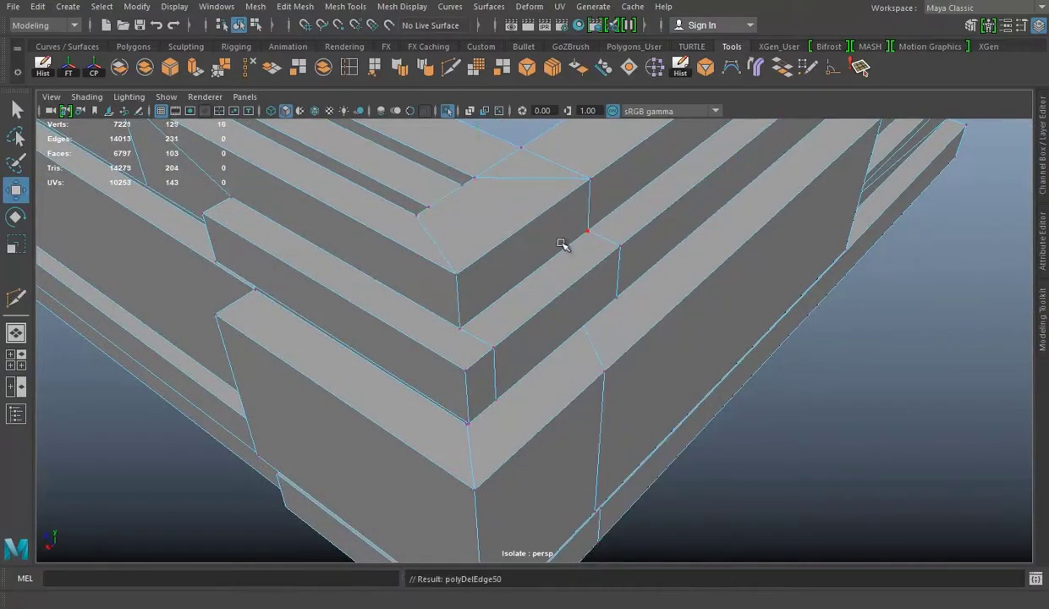
Select the long top-beam edge and a strip-corner edge, undoing the last two edits.
left_click(451, 67)
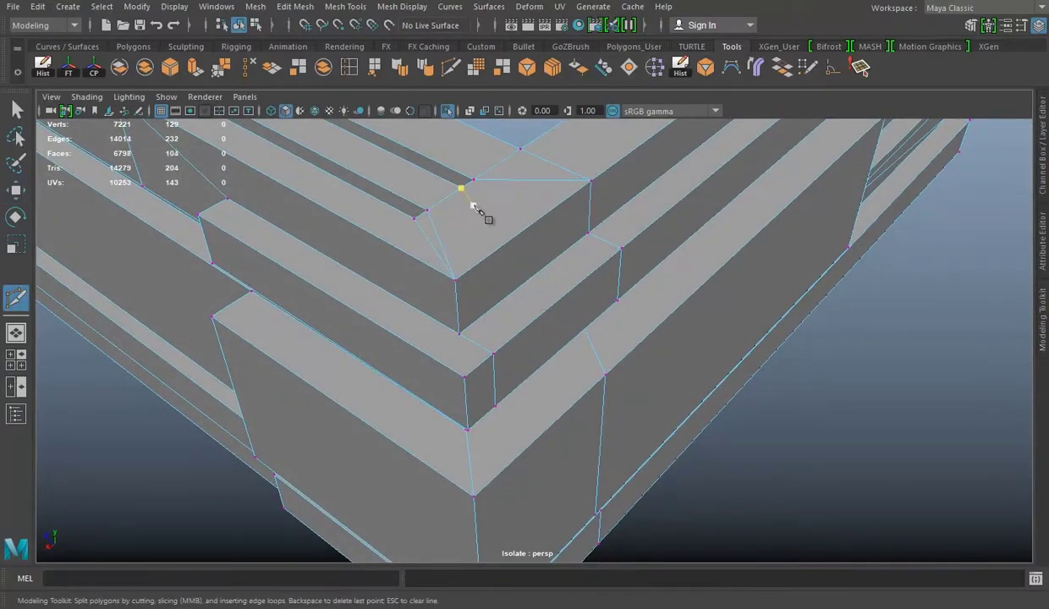
scroll(464, 248, "down", 5)
mouse_move(464, 248)
left_mouse_down("alt")
mouse_move(510, 304)
mouse_move(578, 306)
mouse_move(544, 298)
left_mouse_up("alt")
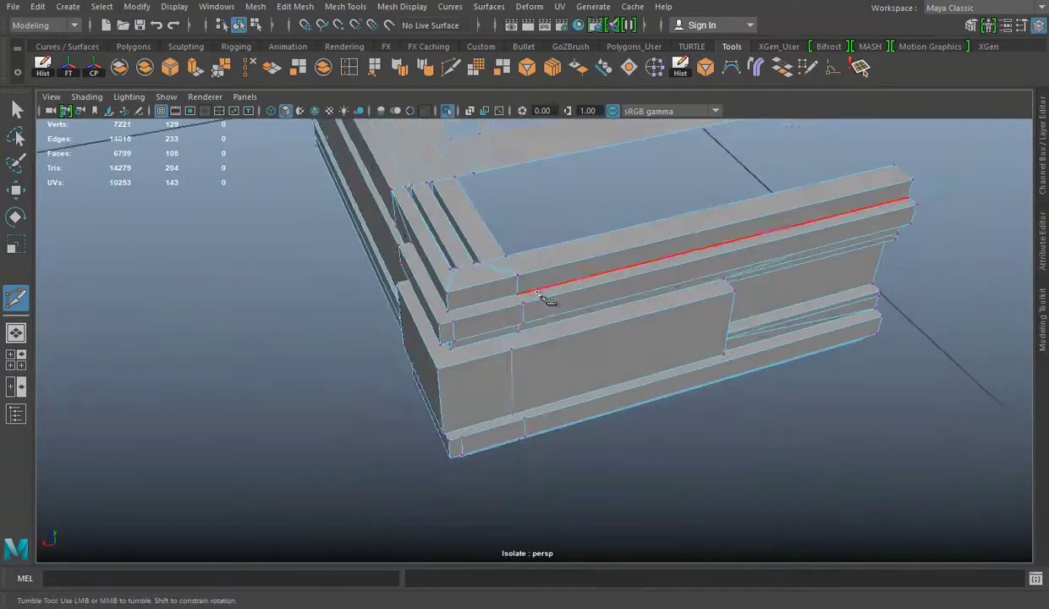
right_click_drag(560, 204, 559, 164)
left_click(525, 311)
key("w")
key("ctrl+z")
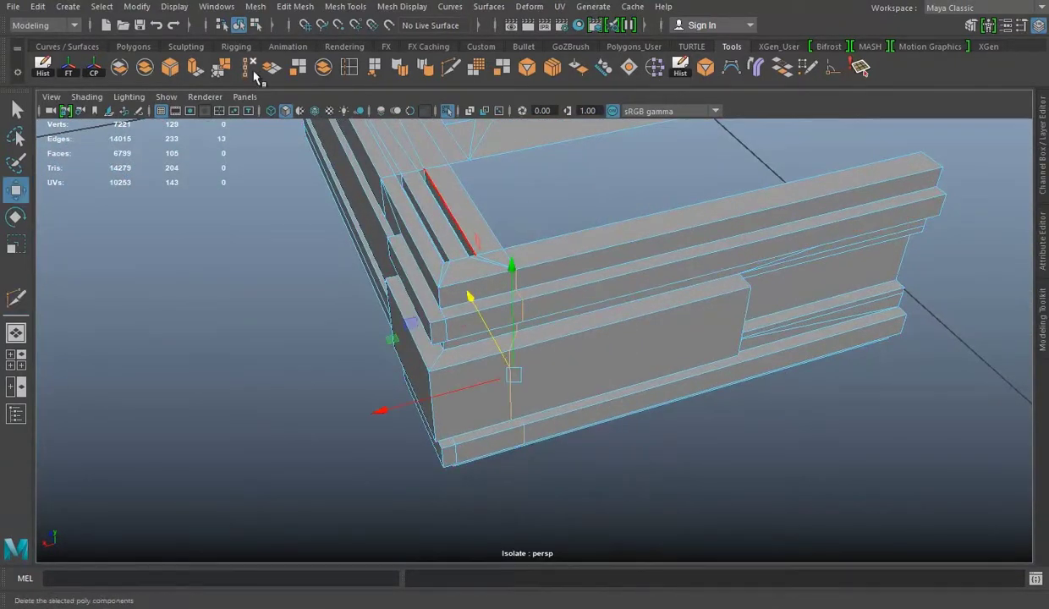
key("ctrl+z")
key("ctrl+z")
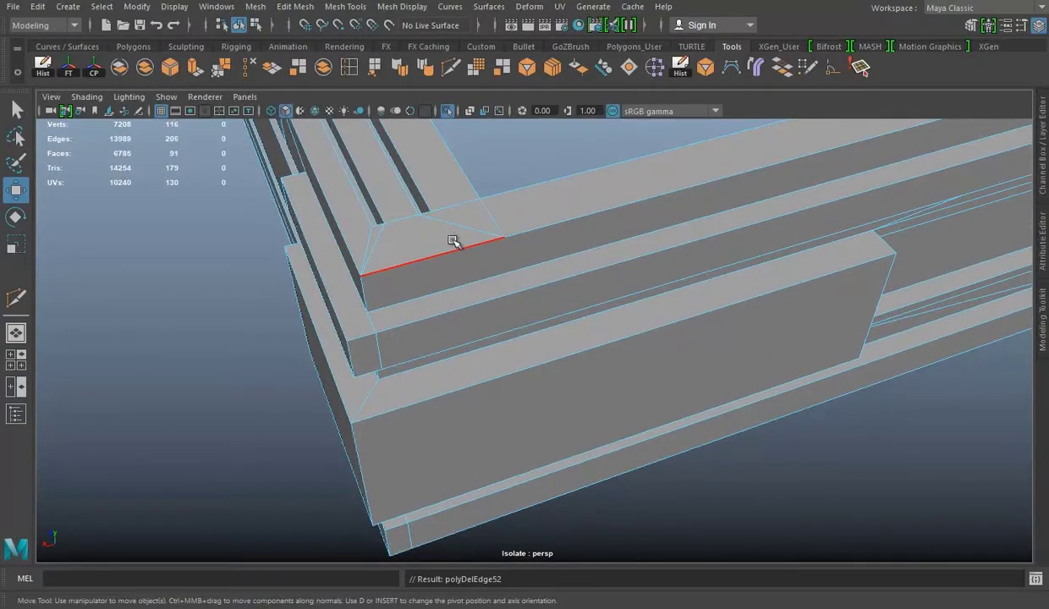
mouse_move(590, 266)
left_mouse_down("alt")
mouse_move(580, 281)
mouse_move(551, 264)
left_mouse_up("alt")
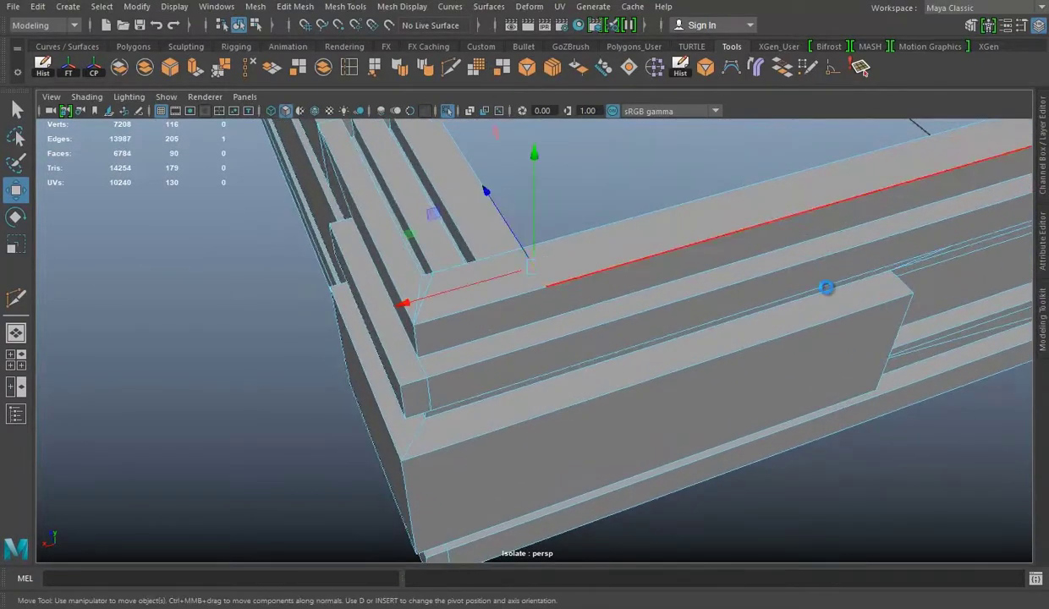
right_click_drag(656, 227, 480, 305)
mouse_move(480, 305)
left_mouse_down("alt")
mouse_move(656, 300)
mouse_move(538, 312)
mouse_move(551, 297)
left_mouse_up("alt")
Delete the stray diagonal edge at the strip corner.
left_click(457, 68)
left_click(475, 325)
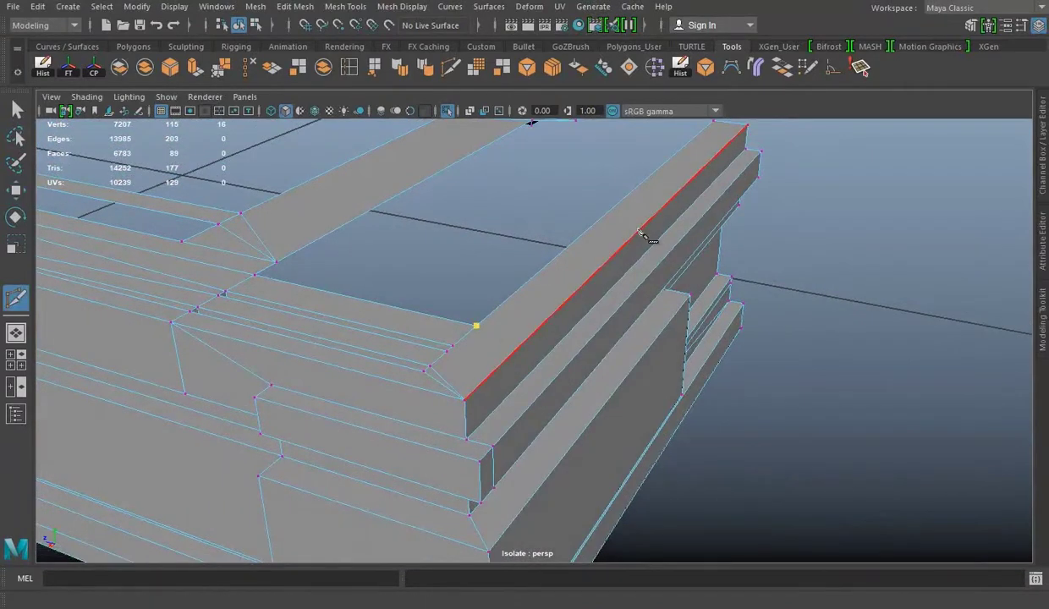
middle_click_drag(645, 234, 615, 276, "alt")
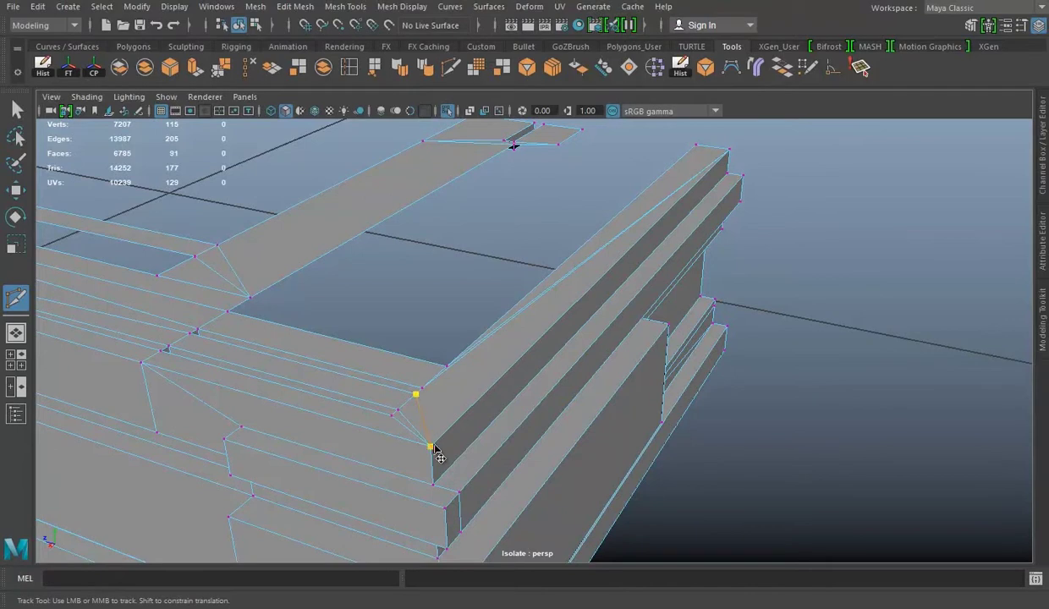
right_click_drag(499, 204, 499, 164)
left_click(422, 323)
key("Delete")
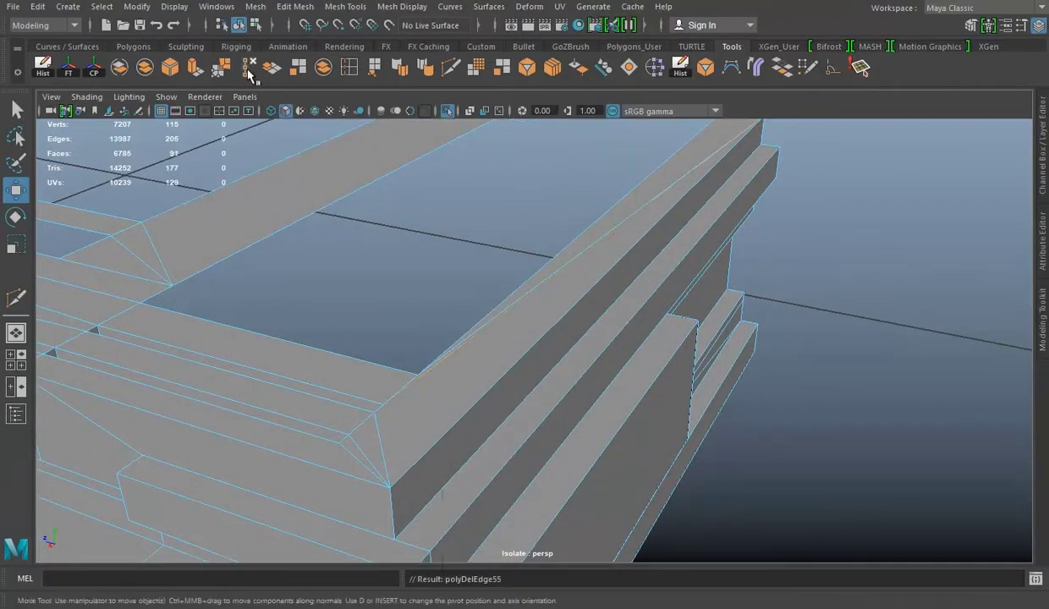
Multi-Cut a new edge across the strip corner.
left_click(445, 73)
left_click(391, 489)
left_click_drag(391, 489, 576, 420, "alt")
right_click_drag(564, 204, 533, 295)
key("w")
mouse_move(541, 302)
left_mouse_down("alt")
mouse_move(444, 285)
mouse_move(481, 309)
mouse_move(491, 260)
mouse_move(462, 274)
mouse_move(484, 204)
left_mouse_up("alt")
Select and delete an edge on the strips' underside corner.
right_click_drag(485, 204, 478, 116)
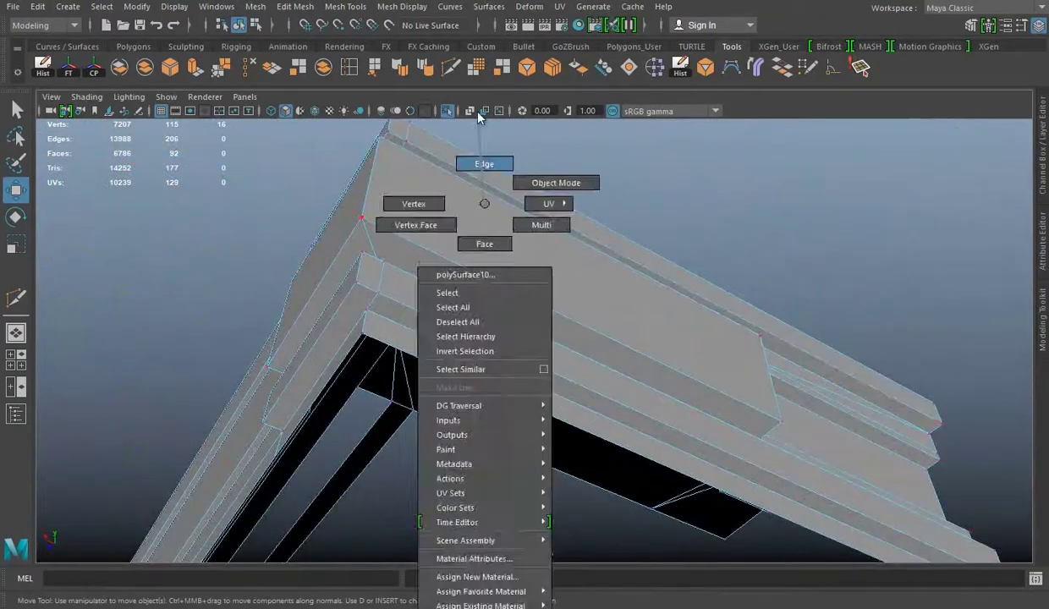
left_click(483, 250)
mouse_move(482, 250)
left_mouse_down("alt")
mouse_move(445, 398)
mouse_move(510, 304)
mouse_move(463, 311)
left_mouse_up("alt")
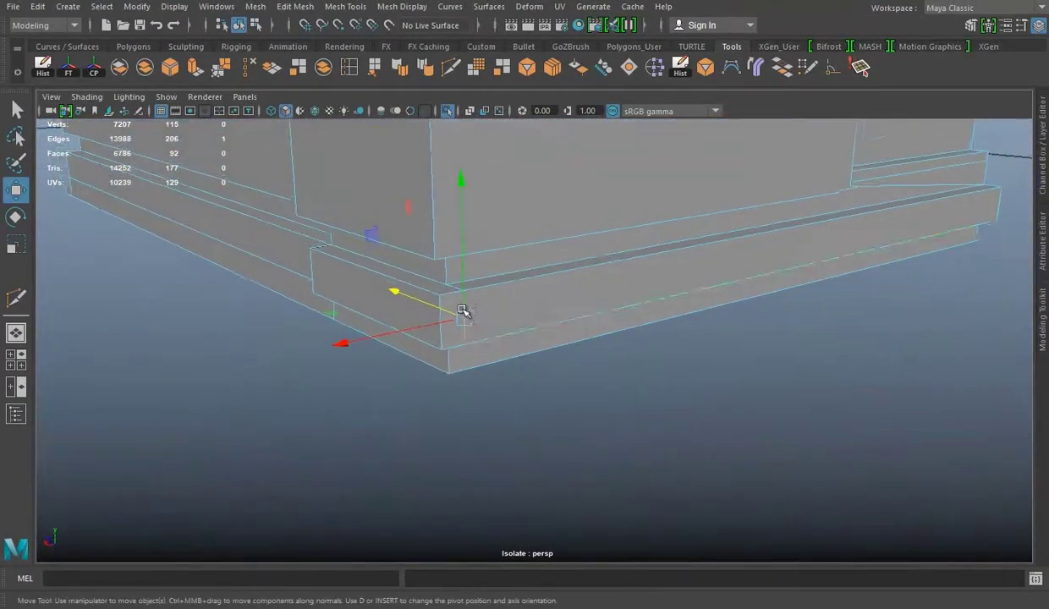
key("f")
key("q")
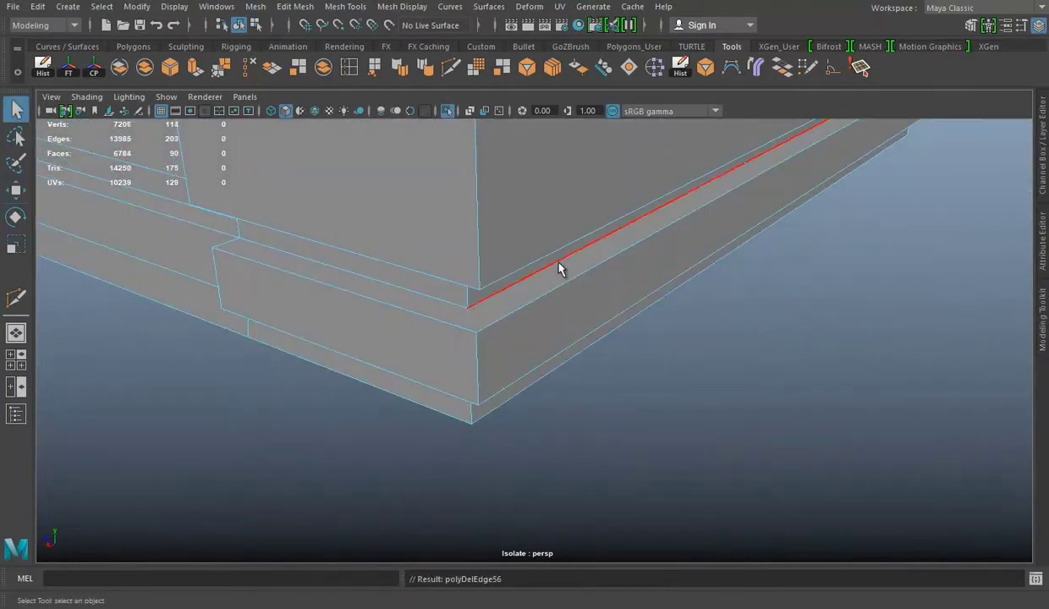
left_click_drag(559, 269, 517, 220, "alt")
Multi-Cut a new edge at the underside corner and merge the corner vertices.
left_click(450, 67)
left_click(453, 321)
right_click_drag(453, 321, 504, 363, "alt")
mouse_move(504, 363)
left_mouse_down("alt")
mouse_move(586, 243)
mouse_move(460, 309)
left_mouse_up("alt")
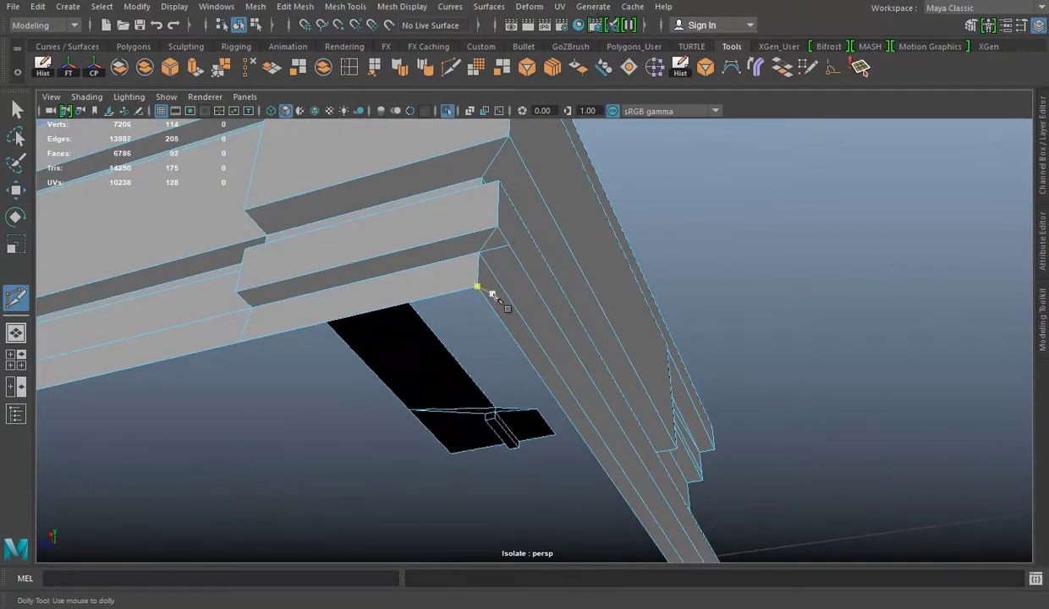
key("w")
left_click(219, 74)
Cut an edge across the strip's inner corner and delete the leftover components.
mouse_move(338, 254)
left_mouse_down("alt")
mouse_move(518, 271)
mouse_move(497, 248)
mouse_move(491, 277)
left_mouse_up("alt")
right_click_drag(492, 276, 623, 357, "alt")
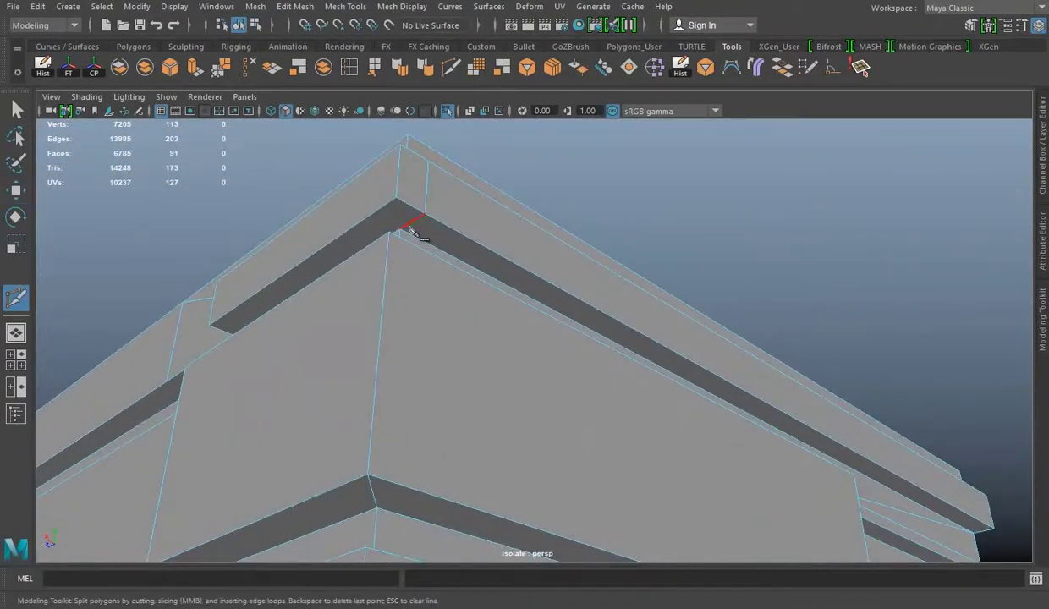
left_click(395, 199)
key("Return")
left_click_drag(485, 192, 390, 266, "alt")
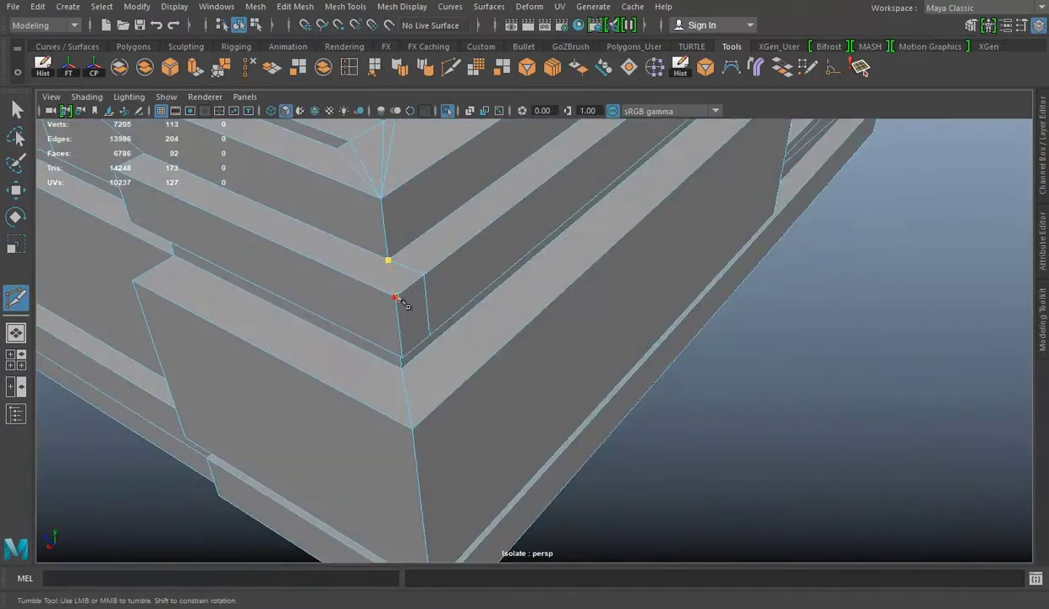
left_click(248, 69)
mouse_move(480, 253)
left_mouse_down("alt")
mouse_move(748, 253)
mouse_move(693, 250)
left_mouse_up("alt")
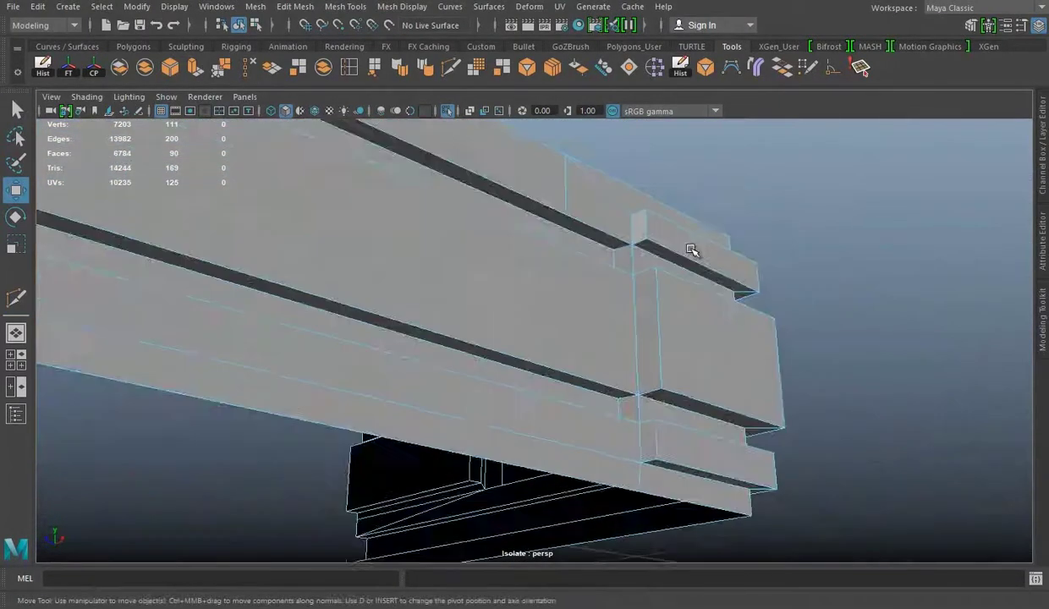
mouse_move(624, 254)
left_mouse_down("alt")
mouse_move(653, 288)
mouse_move(530, 307)
mouse_move(554, 284)
mouse_move(736, 307)
mouse_move(457, 290)
mouse_move(515, 248)
mouse_move(494, 174)
mouse_move(403, 265)
left_mouse_up("alt")
Clear the selection and save the scene.
left_click(824, 311)
left_click_drag(824, 312, 592, 254, "alt")
key("ctrl+s")
Show the whole scene again, then isolate the arched plate with Isolate Select.
left_click(448, 119)
mouse_move(534, 323)
left_mouse_down("alt")
mouse_move(510, 269)
mouse_move(637, 291)
left_mouse_up("alt")
left_click(446, 117)
mouse_move(508, 254)
left_mouse_down("alt")
mouse_move(659, 352)
mouse_move(356, 259)
mouse_move(668, 395)
mouse_move(704, 356)
mouse_move(277, 333)
mouse_move(598, 281)
mouse_move(471, 298)
mouse_move(563, 266)
mouse_move(906, 312)
left_mouse_up("alt")
left_click(356, 260)
scroll(323, 253, "up", 5)
Select the slotted side beam and remove a first edge with Delete Edge/Vertex.
left_click(832, 343)
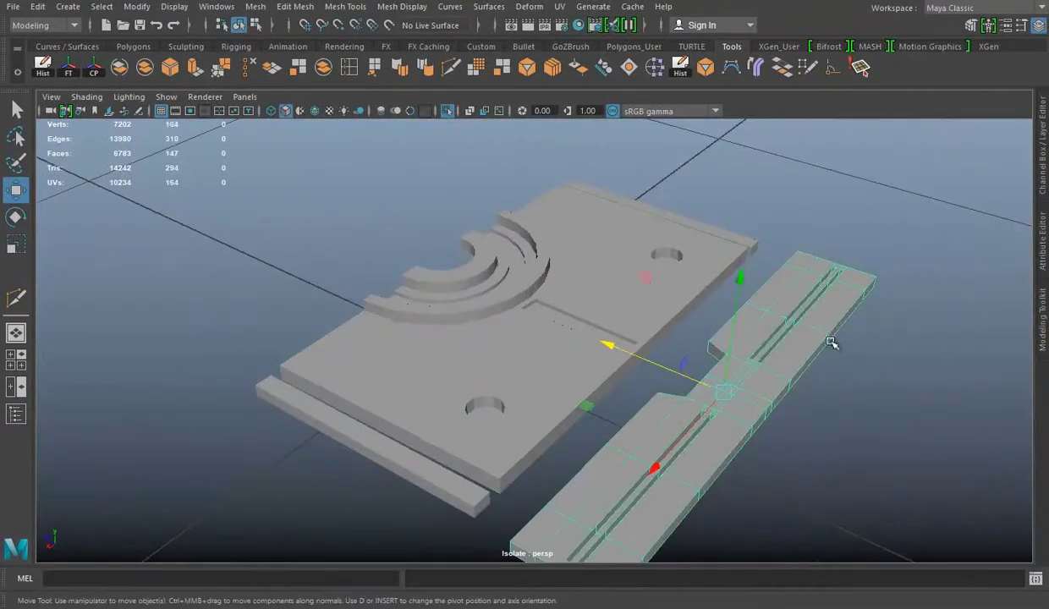
left_click_drag(832, 343, 710, 308, "alt")
scroll(562, 330, "up", 3)
scroll(421, 269, "up", 4)
scroll(307, 279, "up", 2)
left_click(306, 279)
left_click(252, 75)
mouse_move(440, 287)
left_mouse_down("alt")
mouse_move(592, 295)
mouse_move(555, 276)
left_mouse_up("alt")
Select another edge loop on the beam and delete it.
left_click(603, 283)
scroll(579, 269, "up", 2)
scroll(579, 269, "up", 2)
scroll(546, 274, "up", 2)
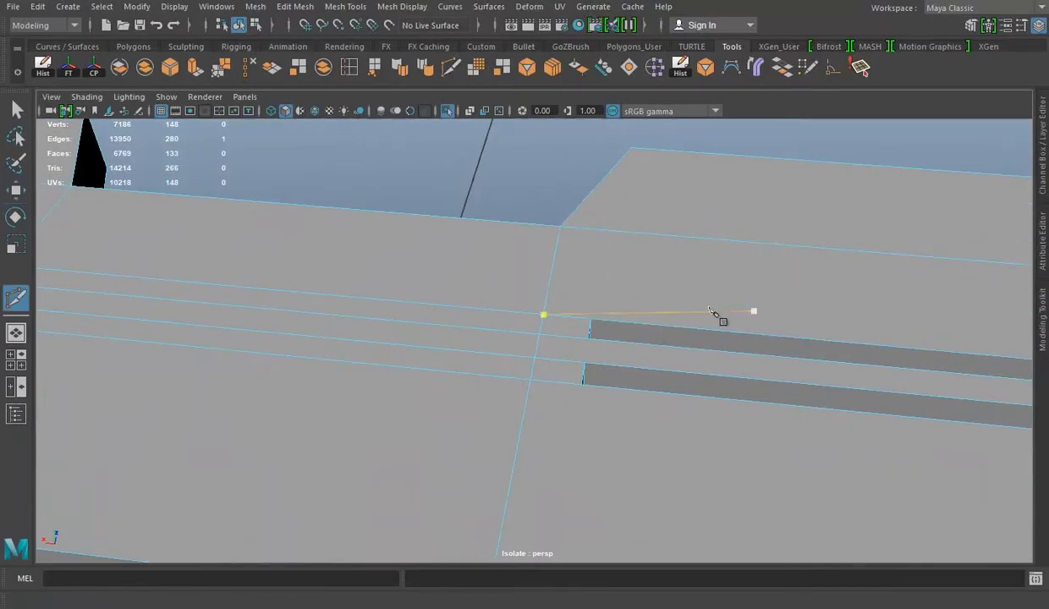
scroll(722, 317, "down", 5)
left_click_drag(644, 305, 558, 303, "alt")
key("w")
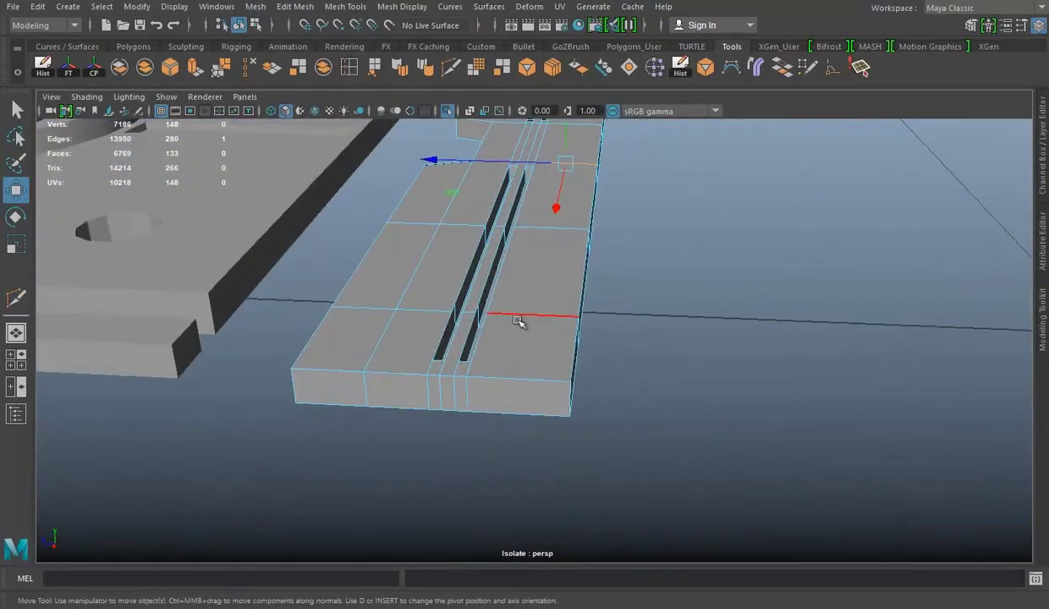
key("Delete")
Remove two more surplus edge loops from the slotted beam.
left_click_drag(614, 277, 624, 286, "alt")
left_click(609, 248)
left_click_drag(609, 248, 754, 250, "alt")
key("Delete")
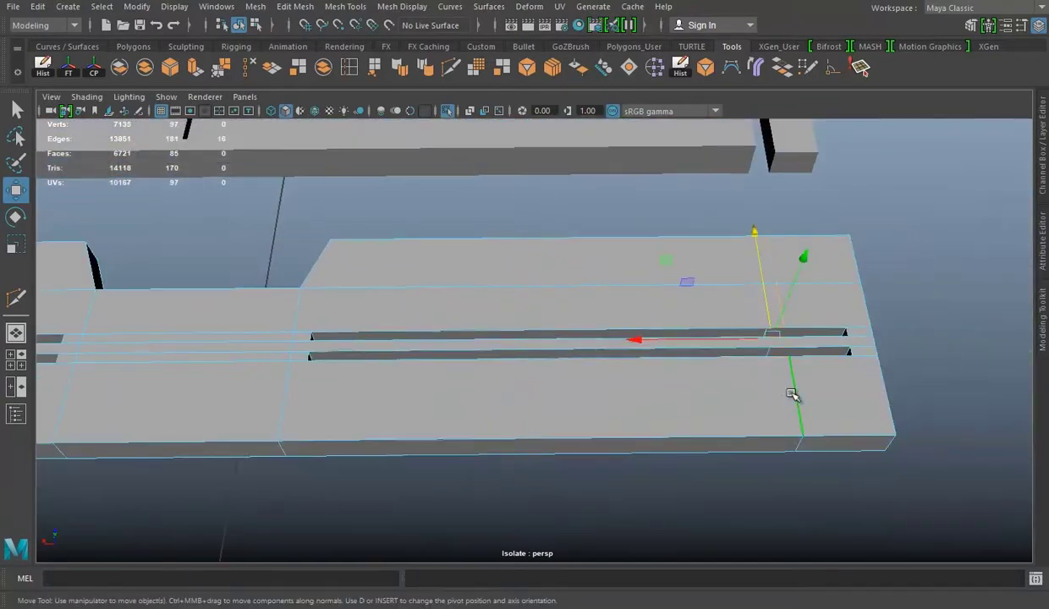
key("Delete")
left_click_drag(792, 395, 479, 332, "alt")
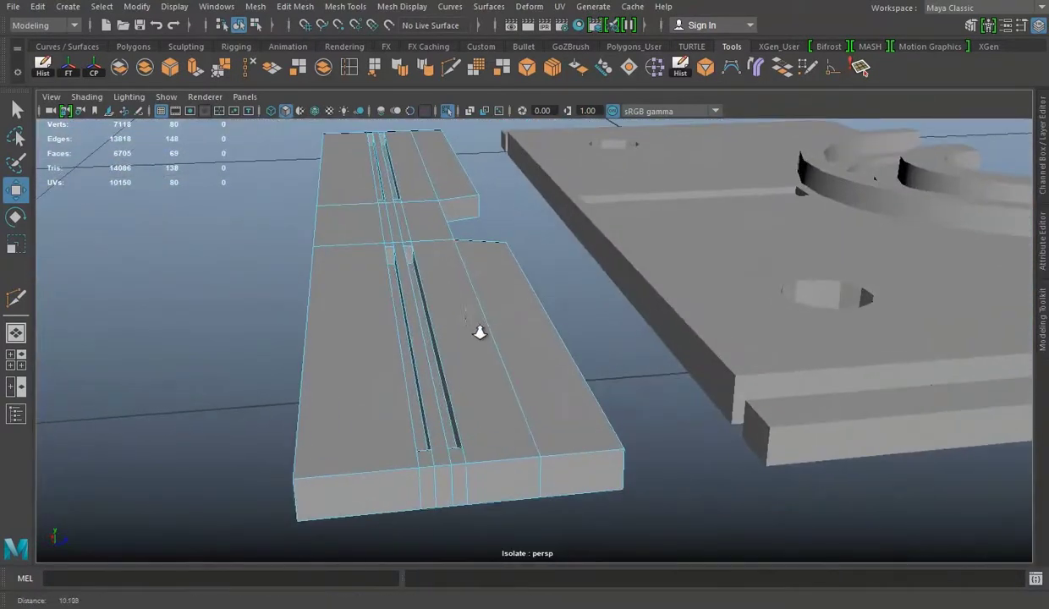
mouse_move(468, 314)
left_mouse_down("alt")
mouse_move(451, 282)
mouse_move(445, 298)
mouse_move(454, 298)
left_mouse_up("alt")
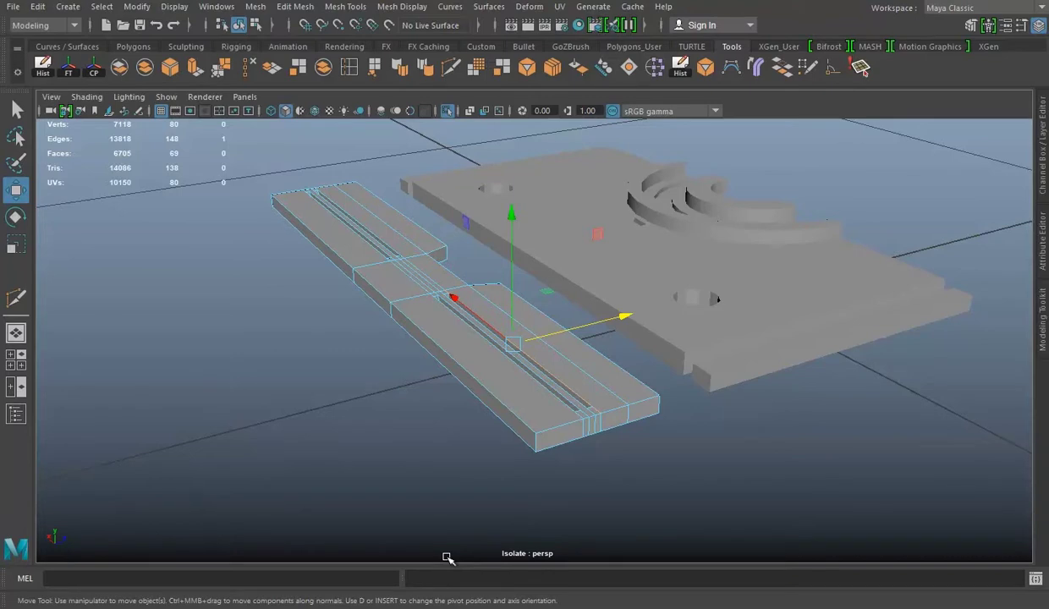
Frame the slotted beam and add a second edge to the selection with Scale active.
left_click_drag(446, 558, 403, 330, "alt")
key("f")
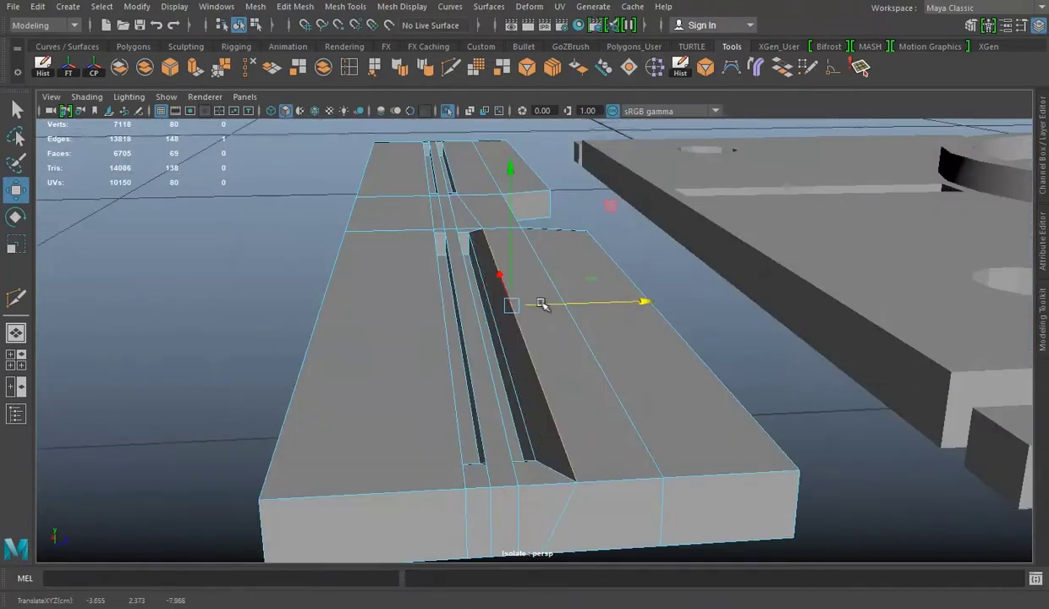
left_click_drag(542, 305, 873, 431, "alt")
mouse_move(610, 335)
left_mouse_down("alt")
mouse_move(606, 371)
mouse_move(363, 400)
mouse_move(654, 367)
mouse_move(536, 348)
mouse_move(782, 370)
mouse_move(571, 286)
mouse_move(571, 265)
mouse_move(480, 275)
mouse_move(613, 319)
left_mouse_up("alt")
mouse_move(702, 385)
left_mouse_down("alt")
mouse_move(604, 403)
mouse_move(393, 358)
mouse_move(424, 421)
mouse_move(667, 288)
mouse_move(581, 359)
mouse_move(666, 363)
mouse_move(555, 368)
left_mouse_up("alt")
mouse_move(542, 315)
left_mouse_down("alt")
mouse_move(708, 375)
mouse_move(521, 375)
mouse_move(609, 332)
mouse_move(647, 332)
left_mouse_up("alt")
key("r")
Select the edge loop along the beam and view it in the top orthographic camera.
mouse_move(359, 183)
left_mouse_down("alt")
mouse_move(682, 277)
mouse_move(620, 298)
mouse_move(669, 203)
left_mouse_up("alt")
right_click_drag(668, 203, 726, 356)
double_click(680, 324)
mouse_move(726, 356)
left_mouse_down("alt")
mouse_move(680, 324)
mouse_move(561, 308)
mouse_move(565, 268)
mouse_move(535, 244)
mouse_move(535, 223)
mouse_move(534, 363)
mouse_move(534, 257)
mouse_move(529, 273)
mouse_move(590, 292)
mouse_move(540, 377)
mouse_move(359, 335)
mouse_move(688, 436)
mouse_move(668, 387)
mouse_move(400, 185)
left_mouse_up("alt")
left_click(447, 111)
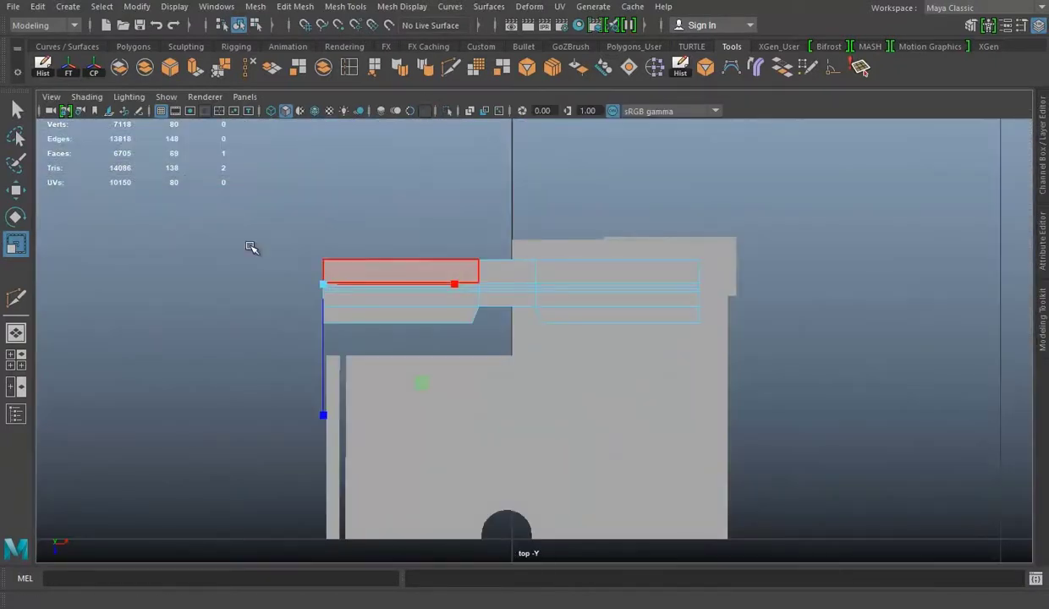
scroll(245, 249, "up", 3)
right_click_drag(232, 253, 303, 232)
left_click(446, 111)
Delete the faces across the middle of the side beam.
right_click(270, 150)
left_click(270, 189)
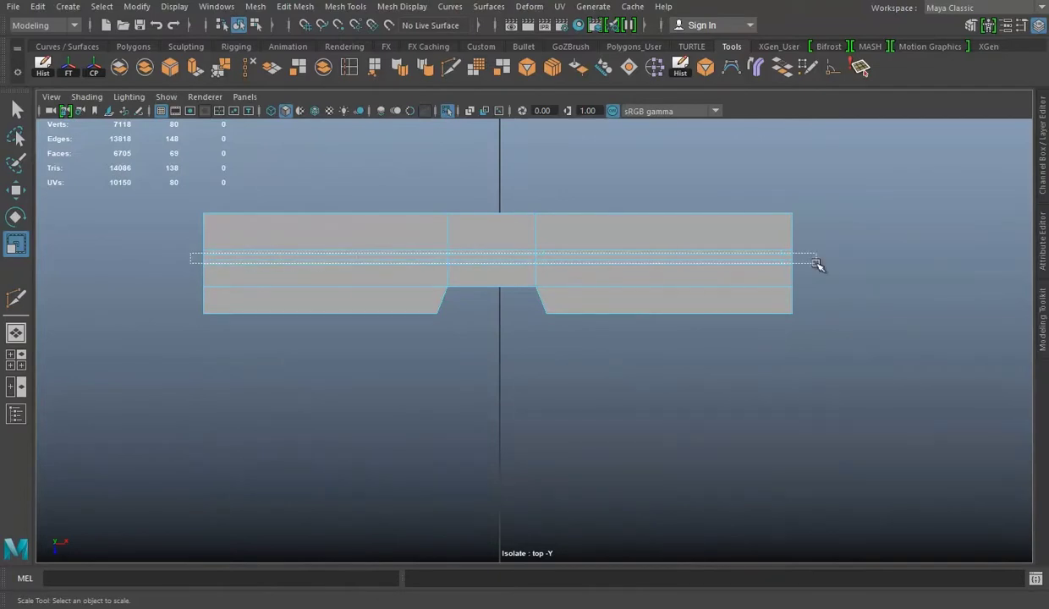
left_click_drag(820, 264, 819, 263)
key("space")
key("space")
mouse_move(552, 277)
left_mouse_down("alt")
mouse_move(558, 253)
mouse_move(656, 176)
left_mouse_up("alt")
key("Delete")
left_click(538, 266)
key("Delete")
mouse_move(537, 266)
left_mouse_down("alt")
mouse_move(562, 324)
mouse_move(625, 217)
left_mouse_up("alt")
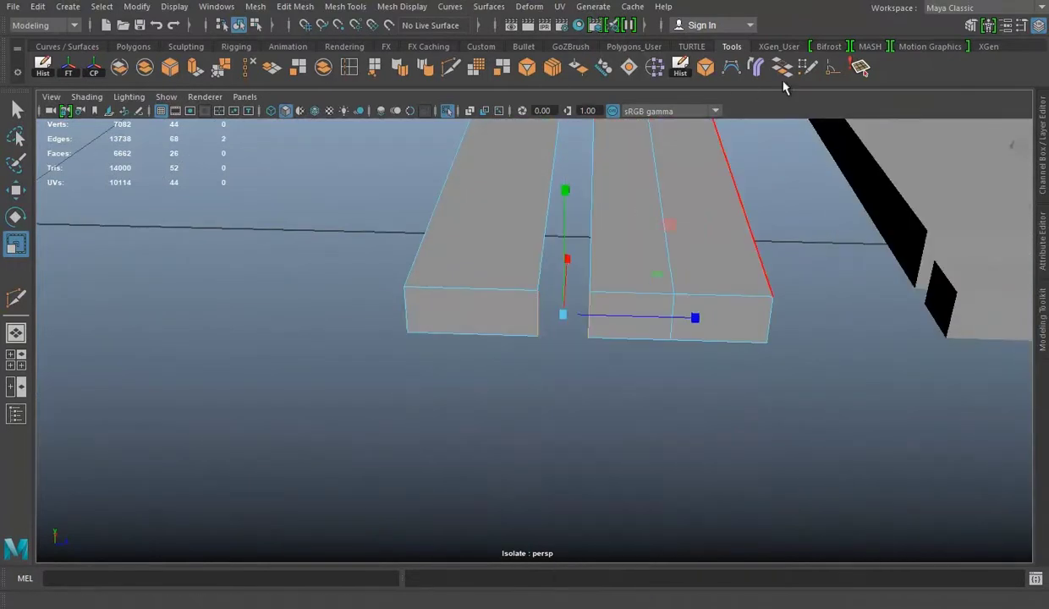
Delete the stray vertex at the plank end in edge mode.
key("t")
left_click(592, 216)
left_click_drag(616, 235, 649, 156, "alt")
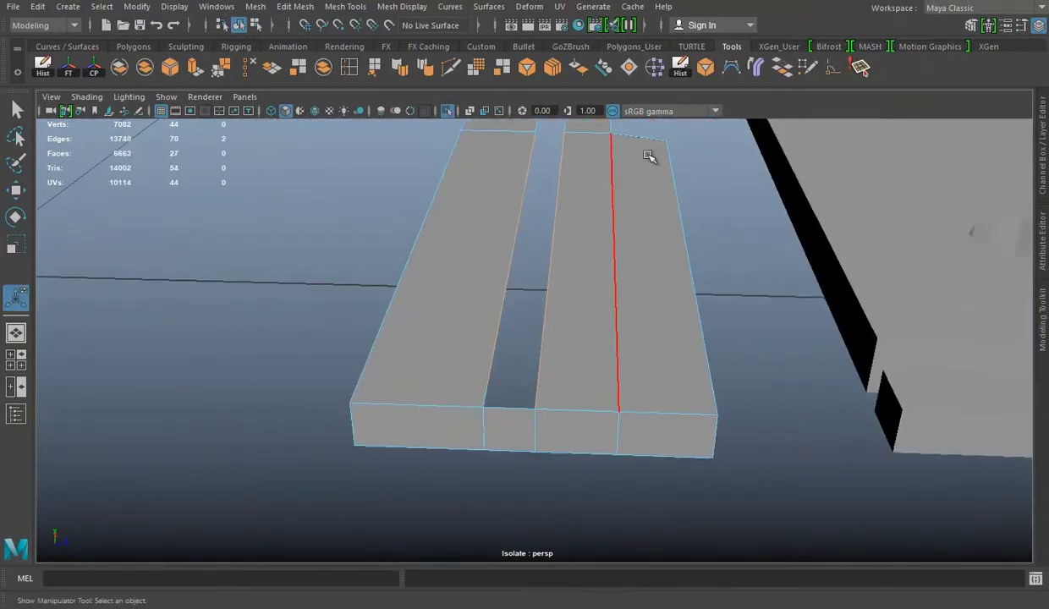
left_click(503, 270)
right_click_drag(585, 204, 726, 152)
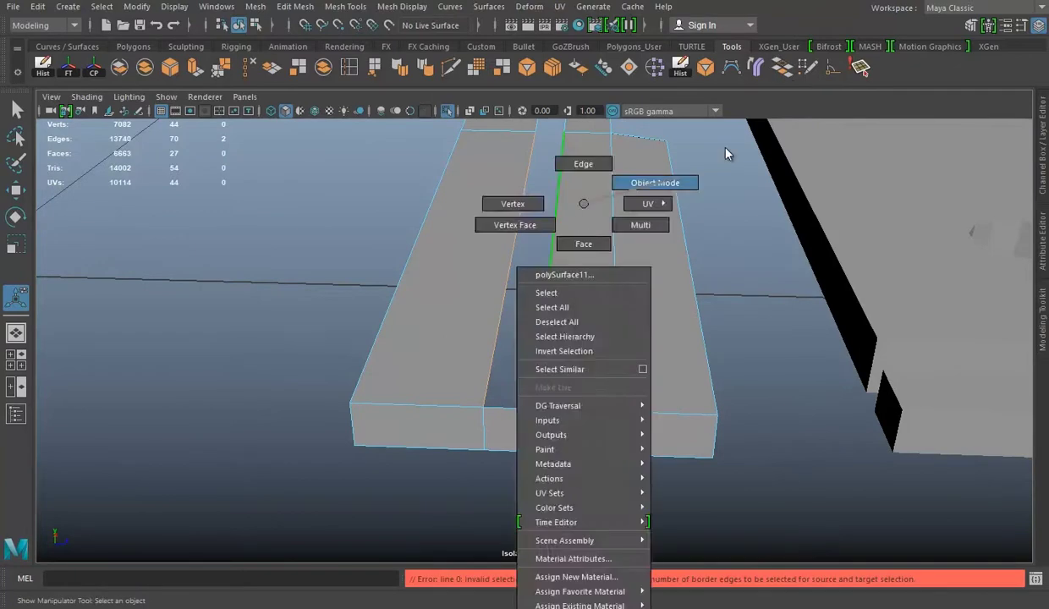
right_click_drag(562, 206, 562, 165)
left_click(503, 206)
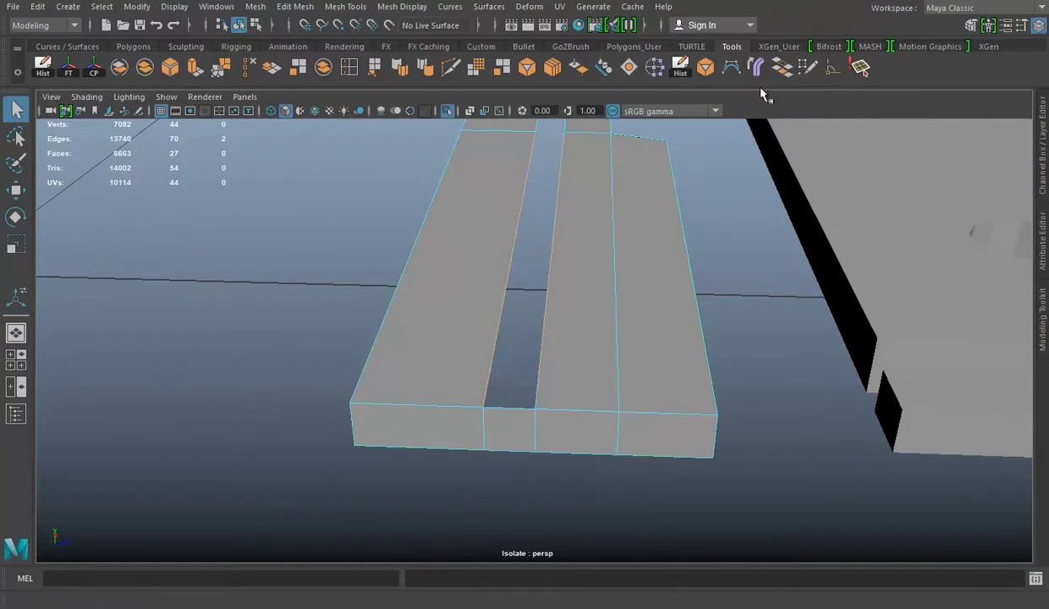
left_click_drag(747, 237, 616, 290, "alt")
right_click_drag(616, 291, 575, 290)
left_click(661, 288)
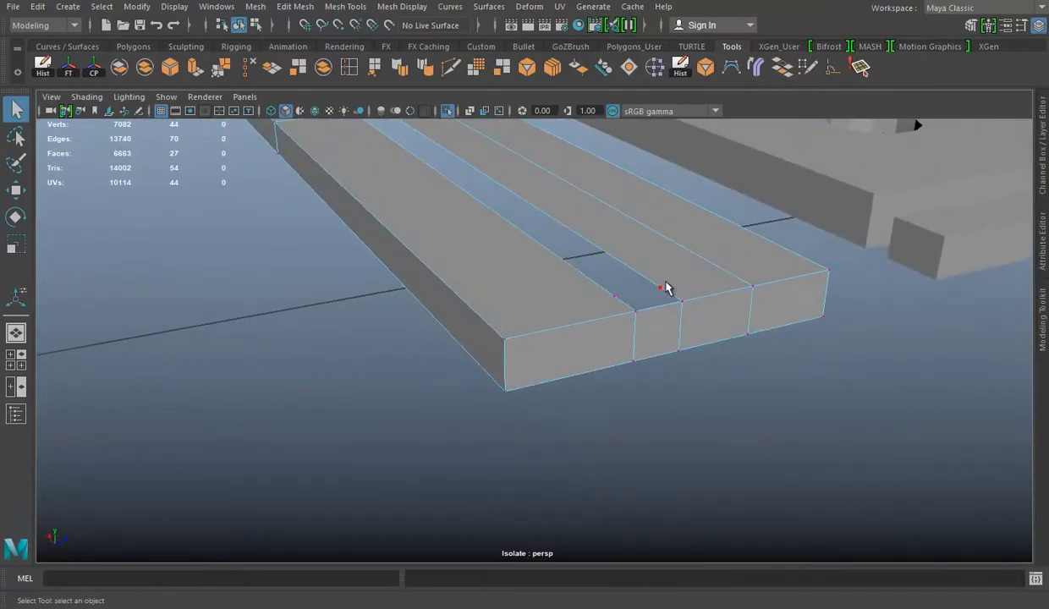
key("Delete")
key("f")
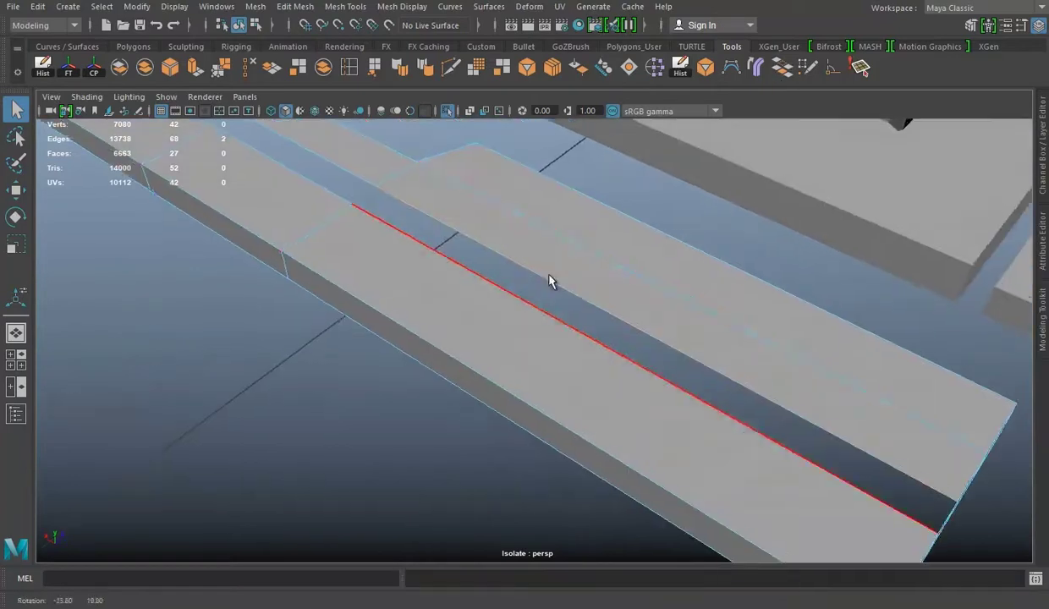
left_click_drag(551, 284, 410, 198, "alt")
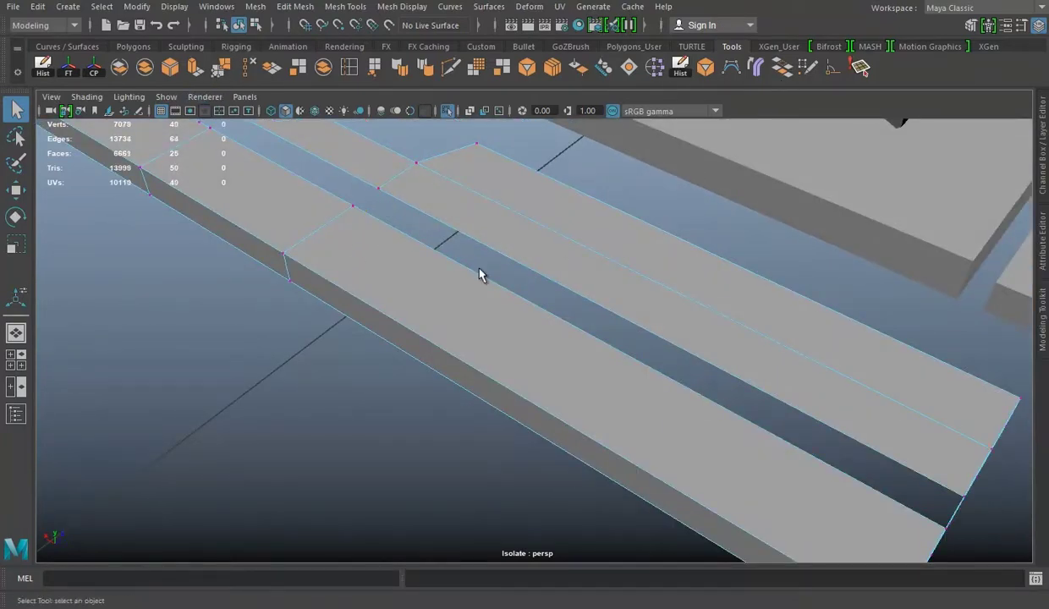
Bridge the two edges across the strip gap, undoing a trial vertex merge.
right_click_drag(648, 264, 711, 94)
left_click(523, 268)
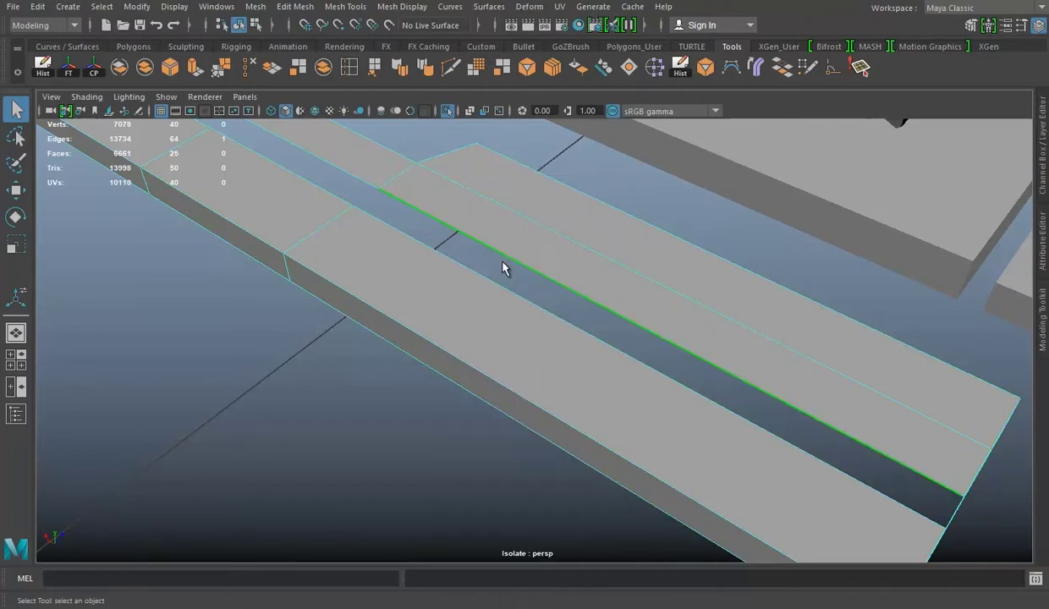
left_click_drag(361, 194, 351, 298, "alt")
right_click_drag(351, 298, 351, 254, "shift")
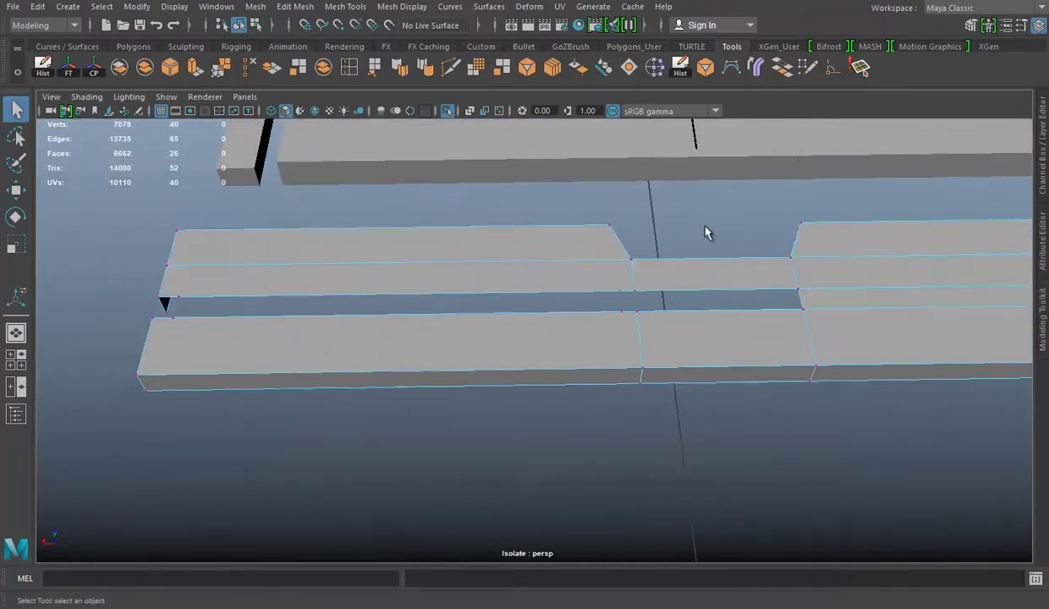
left_click(623, 293, "shift")
left_click(221, 67)
key("ctrl+z")
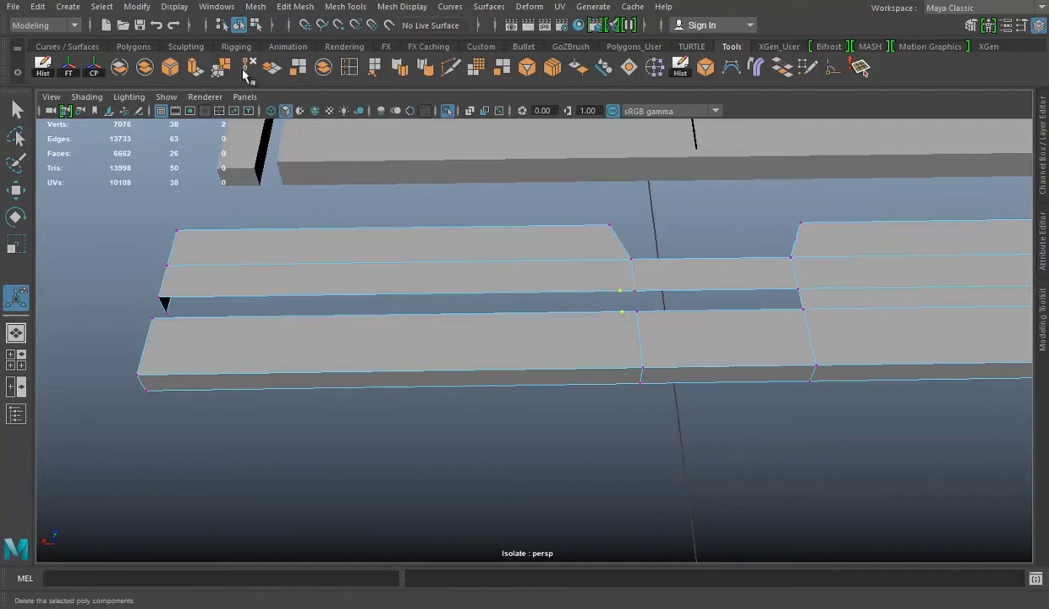
Marquee-select the gap vertices, slide them along X onto their neighbours and Merge.
right_click_drag(572, 205, 500, 203)
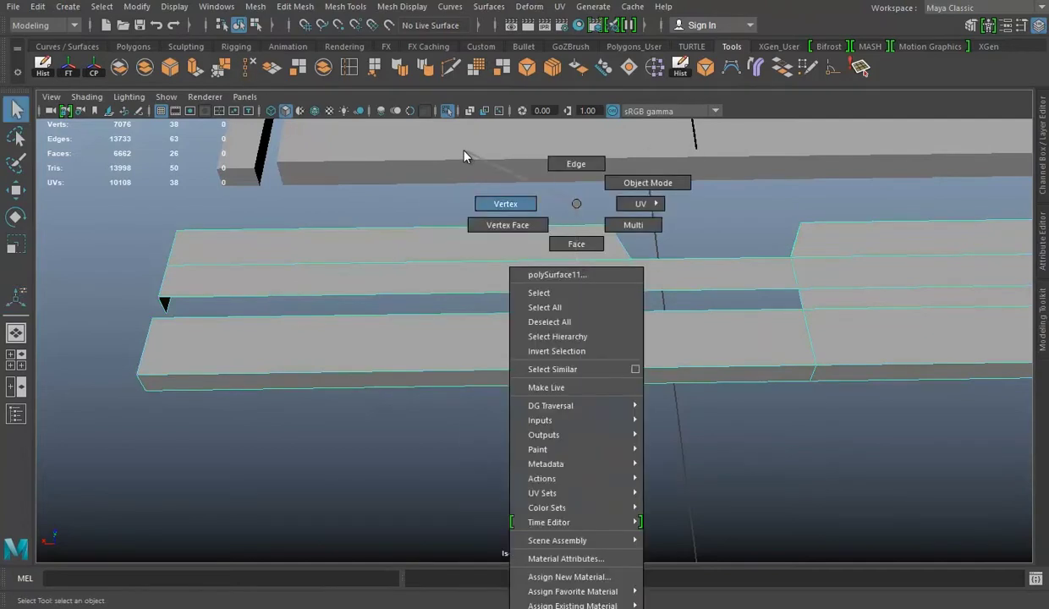
left_click_drag(597, 280, 628, 331)
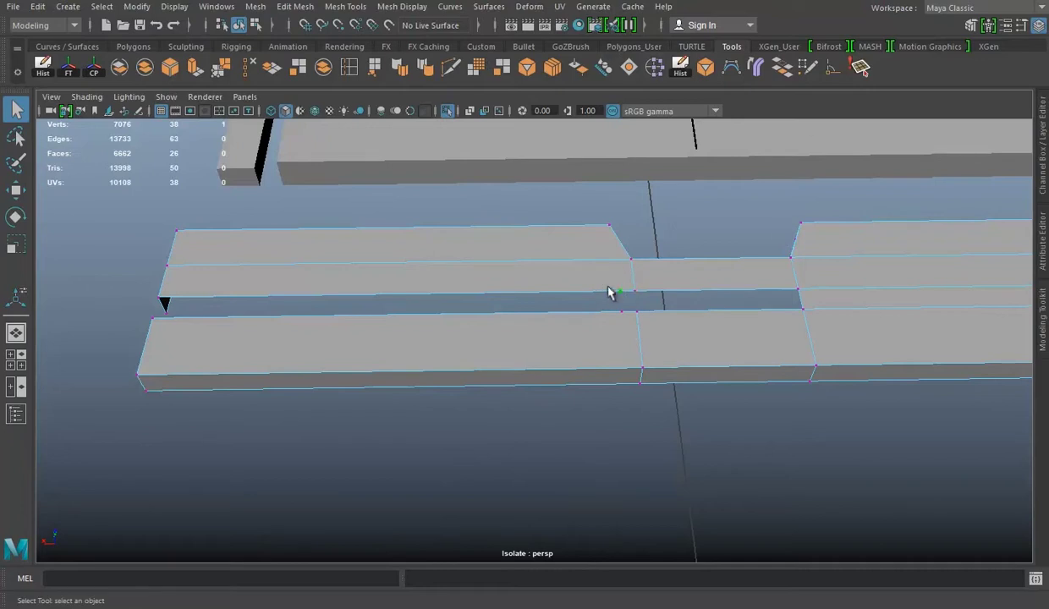
key("w")
mouse_move(590, 303)
left_mouse_down()
mouse_move(601, 302)
mouse_move(620, 362)
left_mouse_up()
left_click(211, 68)
Bridge the remaining edge gaps, including the strip's front face.
key("q")
key("F10")
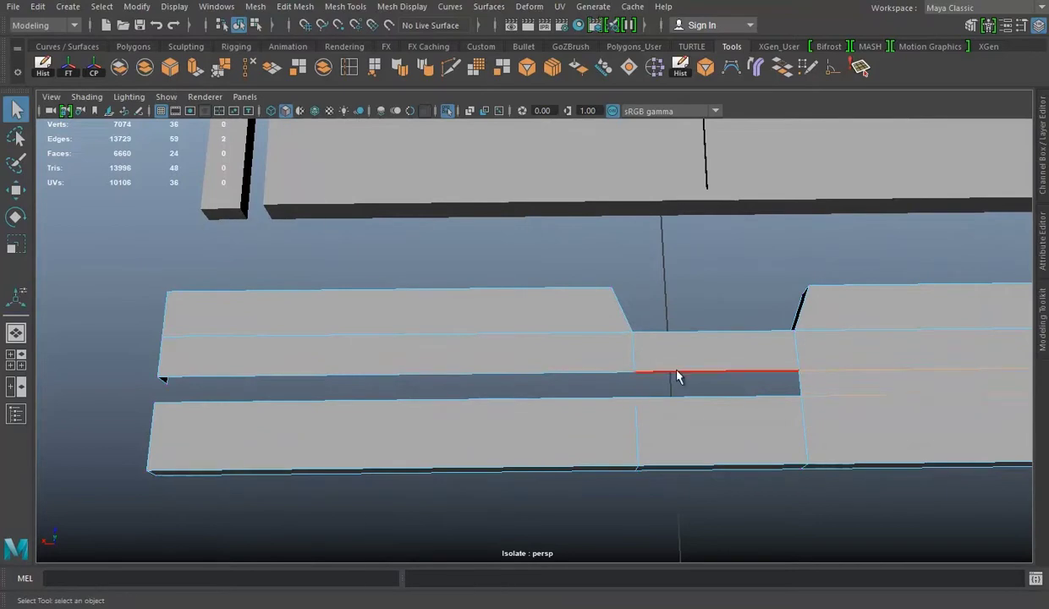
left_click(757, 67)
left_click_drag(562, 417, 476, 428, "alt")
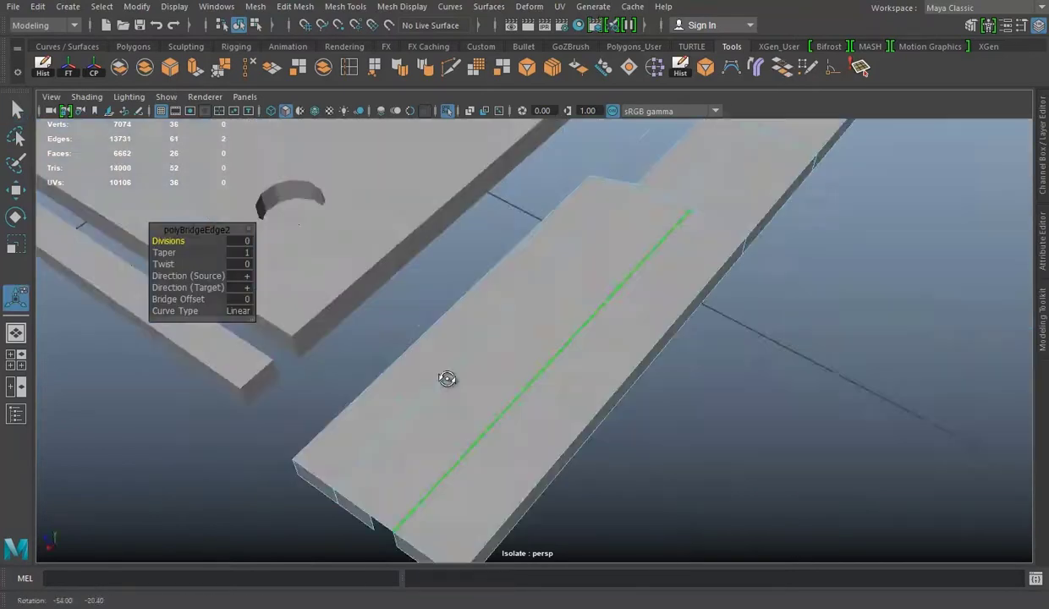
left_click(441, 402, "shift")
key("g")
left_click_drag(504, 352, 533, 363, "alt")
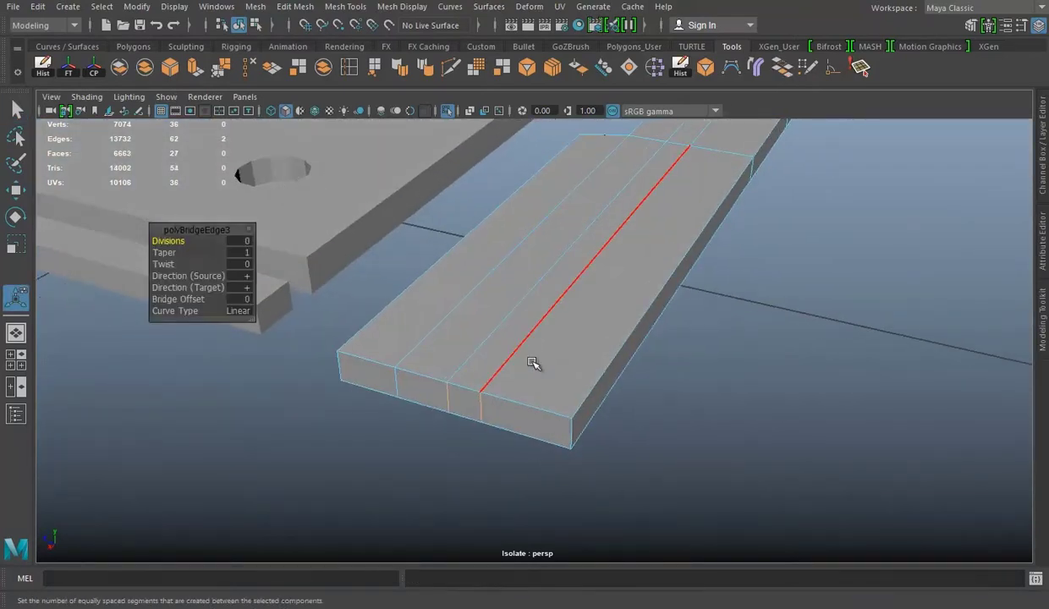
Select the plank and insert edge loops along it.
key("F8")
mouse_move(629, 318)
left_mouse_down("alt")
mouse_move(551, 307)
mouse_move(661, 251)
left_mouse_up("alt")
right_click_drag(621, 314, 596, 210, "alt")
left_click(596, 211)
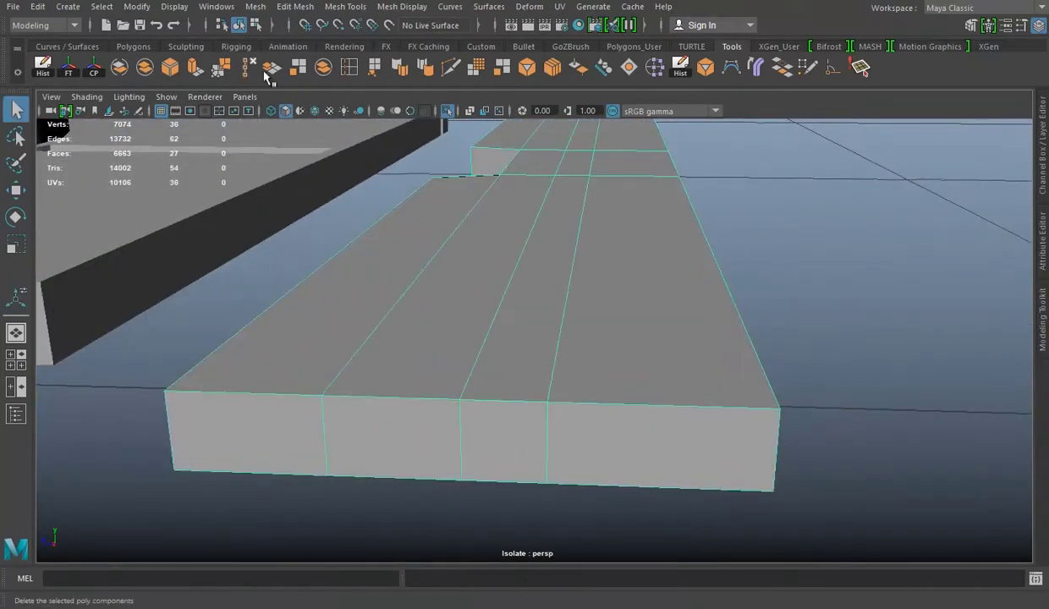
left_click(349, 73)
left_click_drag(756, 397, 574, 344, "alt")
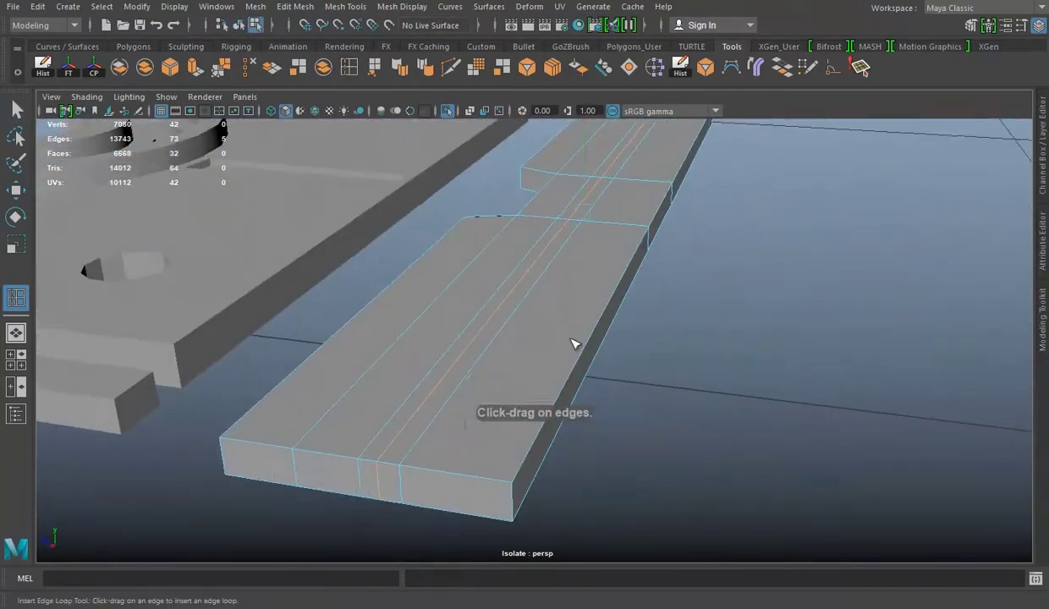
Select the lengthwise edge loops on the plank and delete them.
key("w")
double_click(520, 293)
mouse_move(748, 250)
left_mouse_down("alt")
mouse_move(512, 312)
mouse_move(510, 297)
mouse_move(444, 251)
left_mouse_up("alt")
left_click_drag(504, 276, 457, 284, "alt")
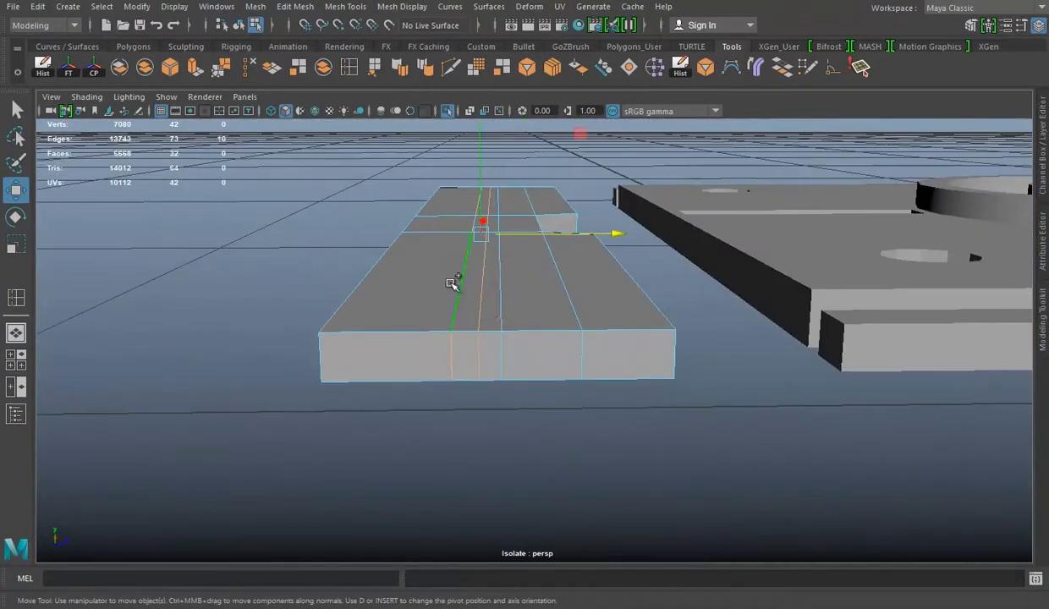
key("Delete")
mouse_move(693, 366)
left_mouse_down("alt")
mouse_move(664, 345)
mouse_move(426, 307)
left_mouse_up("alt")
Multi-Cut diagonal edges to the plank's right corner and delete the extra edges.
key("ctrl+shift+x")
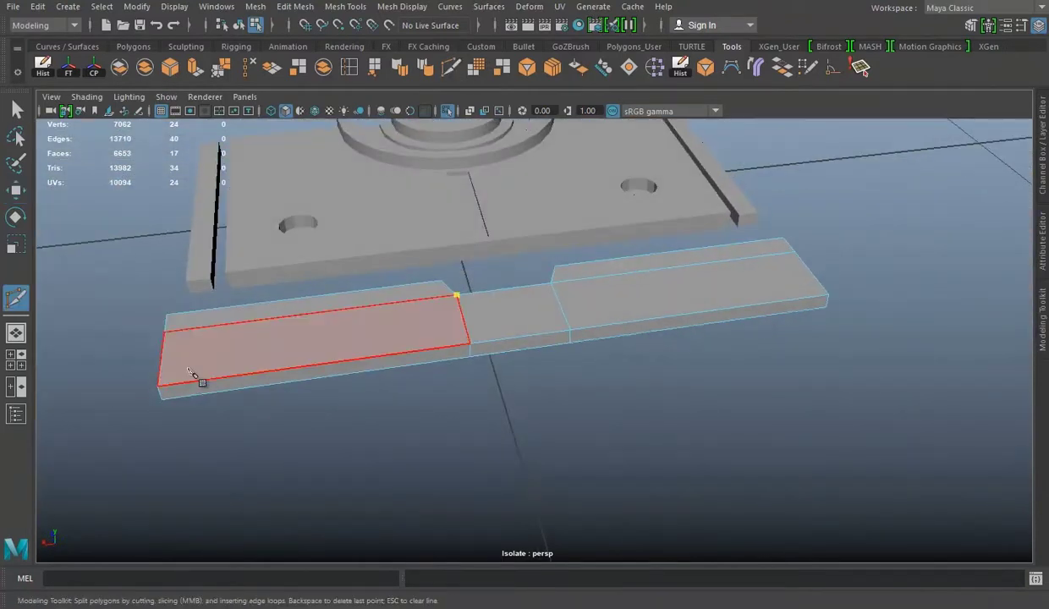
left_click(829, 296)
key("w")
key("Delete")
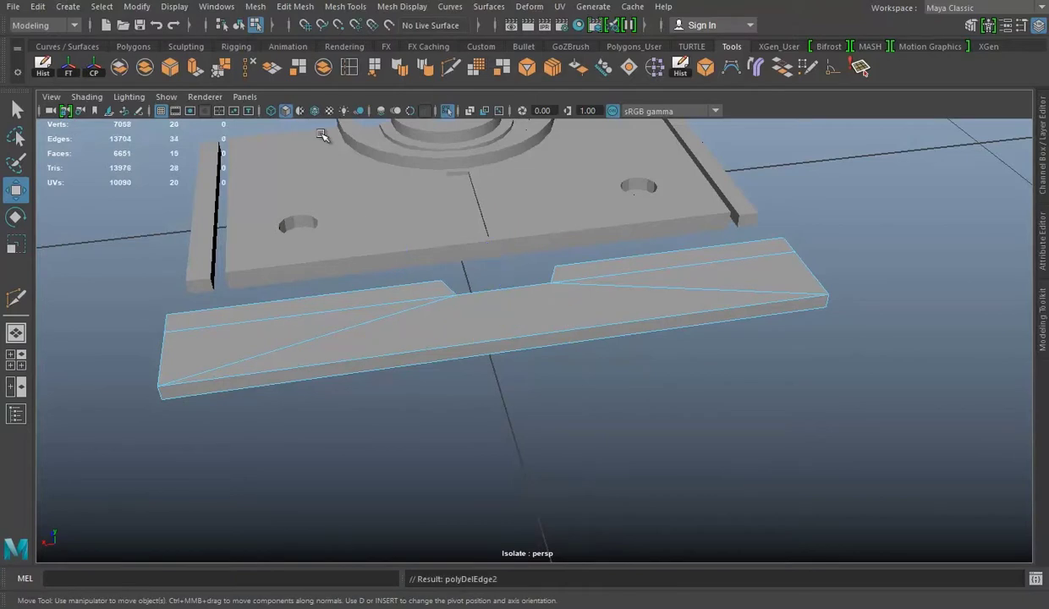
mouse_move(407, 148)
left_mouse_down("alt")
mouse_move(567, 277)
mouse_move(551, 327)
left_mouse_up("alt")
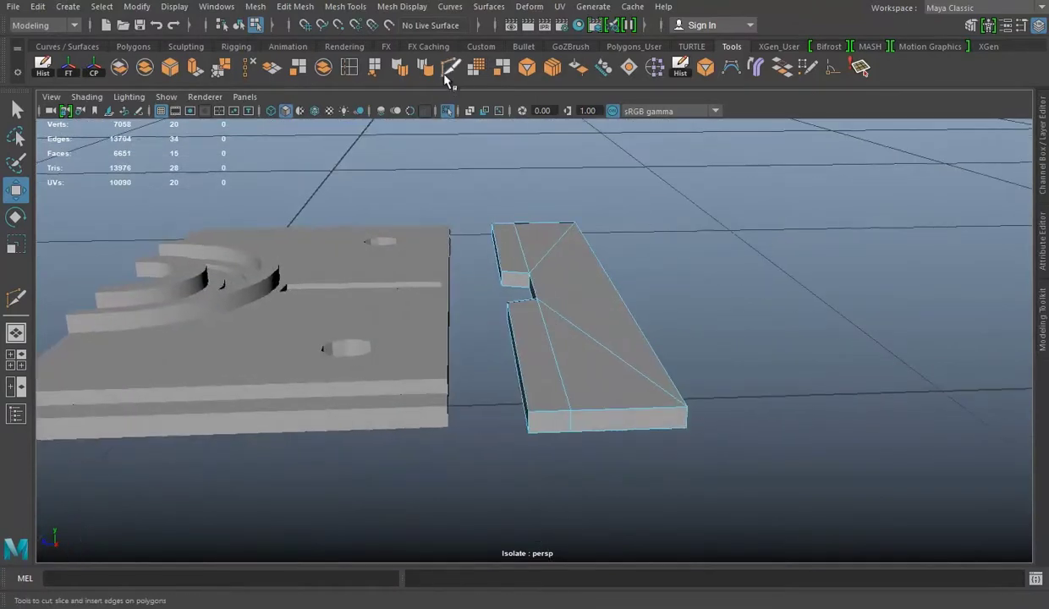
Select the stray diagonal edges on the side strip and delete them.
left_click(446, 76)
left_click_drag(434, 285, 531, 302, "alt")
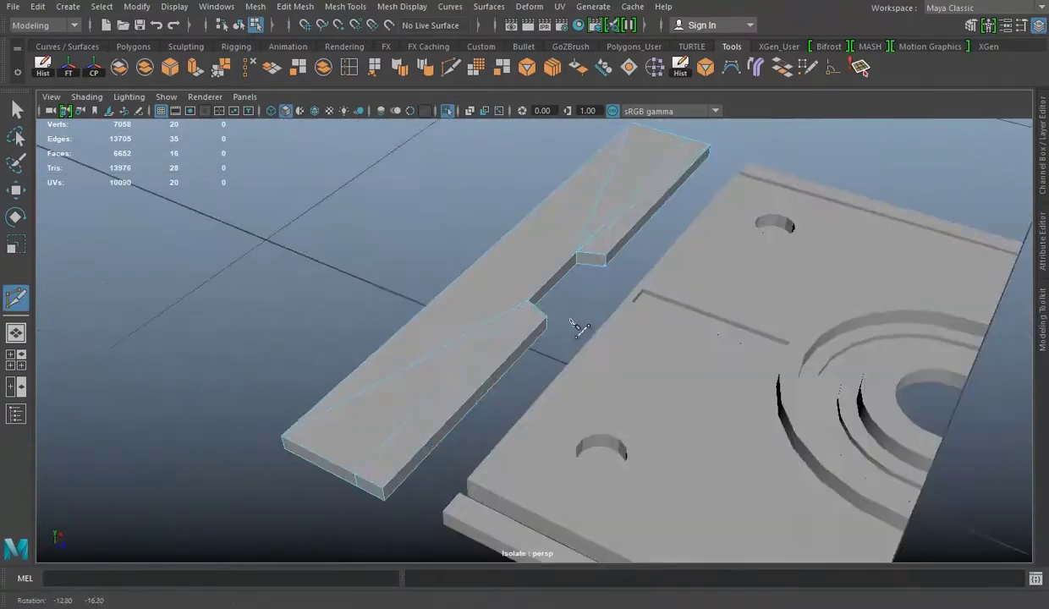
mouse_move(574, 339)
left_mouse_down("alt")
mouse_move(494, 279)
mouse_move(509, 290)
left_mouse_up("alt")
key("w")
left_click(555, 223)
mouse_move(555, 223)
left_mouse_down("alt")
mouse_move(474, 248)
mouse_move(562, 342)
mouse_move(772, 388)
left_mouse_up("alt")
left_click_drag(301, 261, 317, 420, "alt")
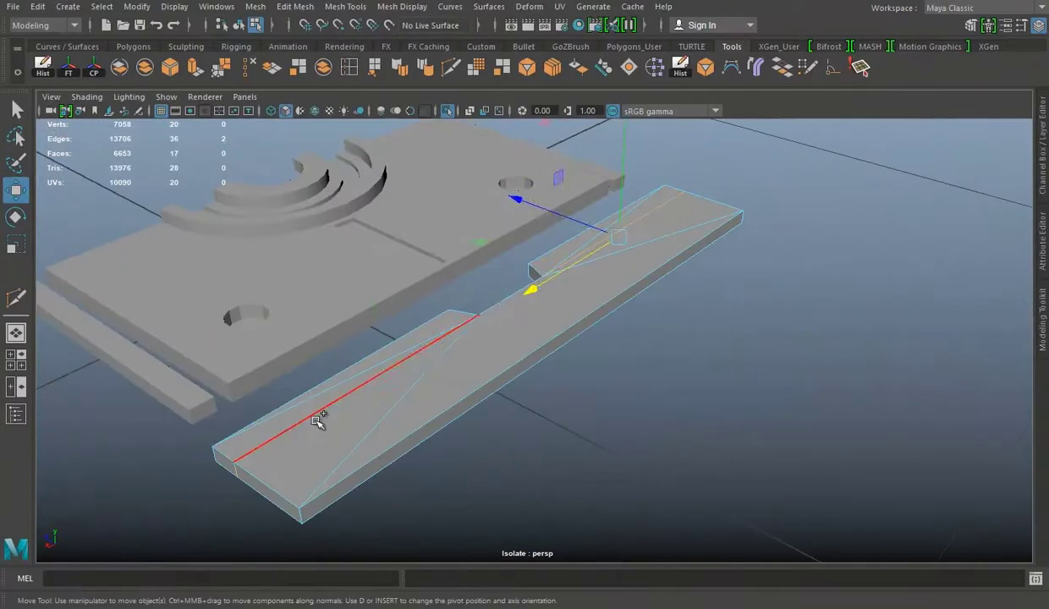
left_click(248, 75)
Check the strip from other angles, pick a remaining edge, then return to object selection.
left_click_drag(474, 279, 590, 286, "alt")
left_click_drag(499, 349, 574, 203, "alt")
right_click_drag(574, 203, 574, 159)
mouse_move(573, 159)
left_mouse_down("alt")
mouse_move(599, 323)
mouse_move(489, 241)
left_mouse_up("alt")
left_click(598, 324)
left_click_drag(721, 379, 562, 204, "alt")
right_click_drag(562, 204, 632, 181)
left_click_drag(696, 134, 453, 260, "alt")
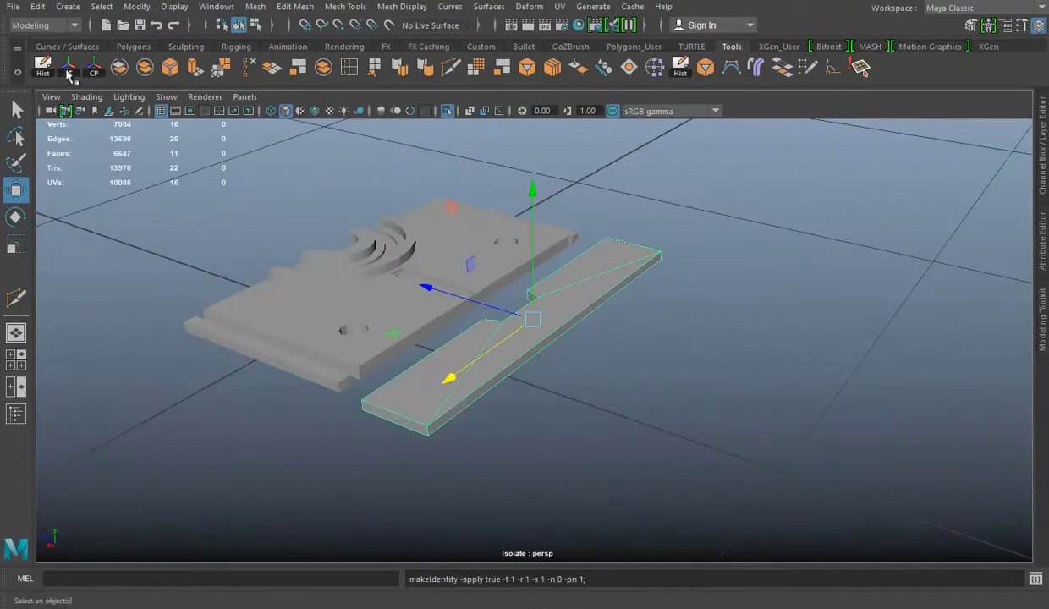
mouse_move(452, 334)
left_mouse_down("alt")
mouse_move(556, 363)
mouse_move(519, 306)
mouse_move(513, 368)
mouse_move(528, 360)
mouse_move(468, 352)
mouse_move(479, 449)
left_mouse_up("alt")
Select the narrow front strip and the large plate, and save the scene as Building Top 01.mb.
left_click(556, 363)
left_click(468, 352)
mouse_move(381, 254)
left_mouse_down("alt")
mouse_move(500, 296)
mouse_move(543, 391)
left_mouse_up("alt")
left_click(461, 400)
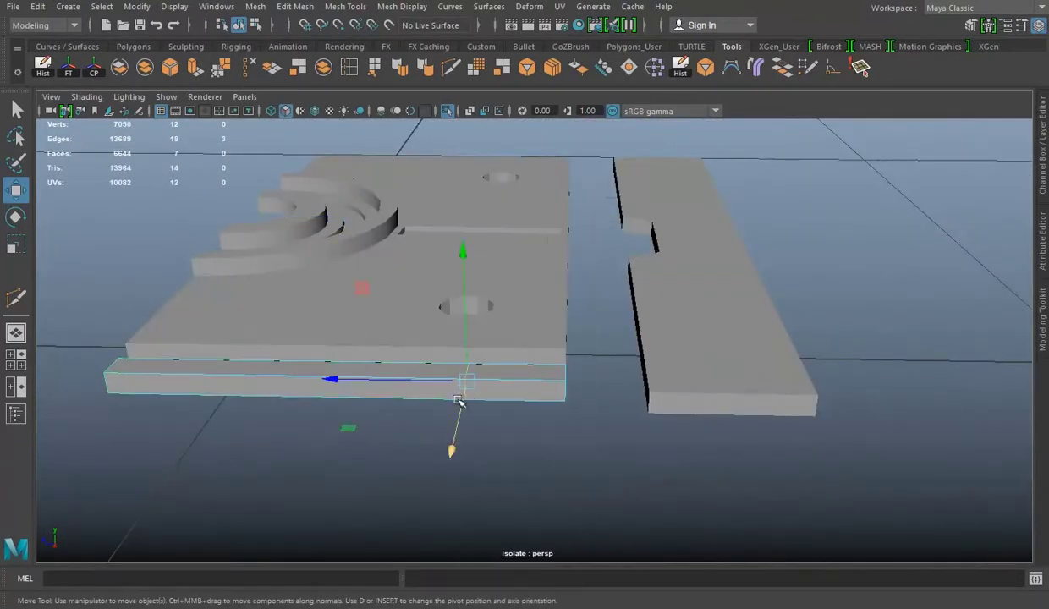
left_click(501, 219)
mouse_move(501, 220)
left_mouse_down("alt")
mouse_move(525, 296)
mouse_move(647, 304)
mouse_move(480, 295)
mouse_move(662, 335)
mouse_move(621, 323)
mouse_move(472, 359)
mouse_move(593, 366)
mouse_move(667, 247)
left_mouse_up("alt")
key("ctrl+s")
key("ctrl+s")
Select the loop of stair faces on the plate and inspect it from low and high views.
key("ctrl+F11")
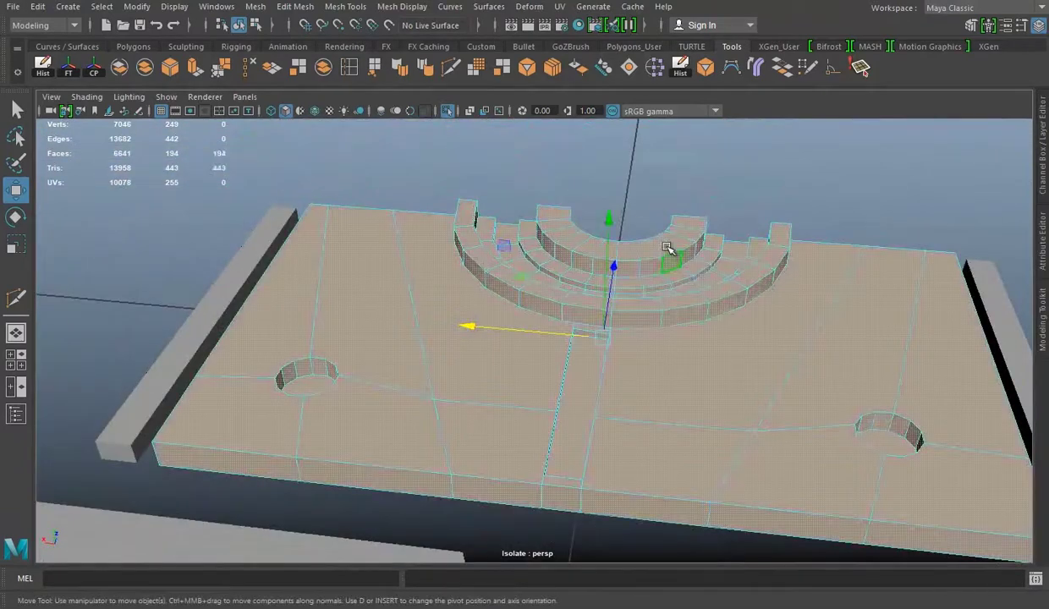
double_click(686, 307)
mouse_move(732, 300)
left_mouse_down("alt")
mouse_move(792, 237)
mouse_move(558, 247)
mouse_move(562, 207)
left_mouse_up("alt")
right_click_drag(562, 207, 628, 180)
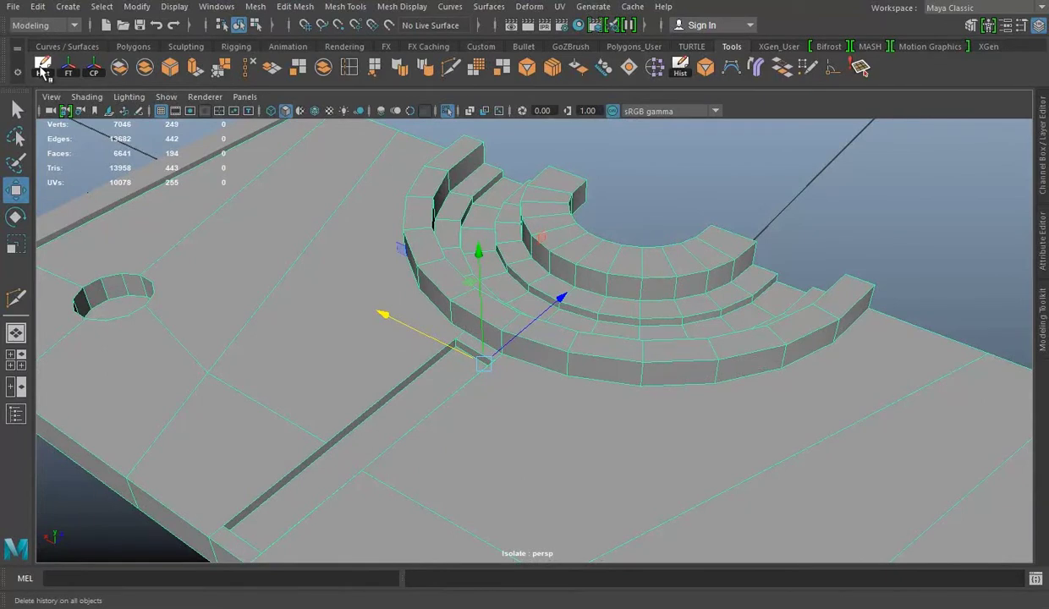
left_click_drag(259, 157, 599, 391, "alt")
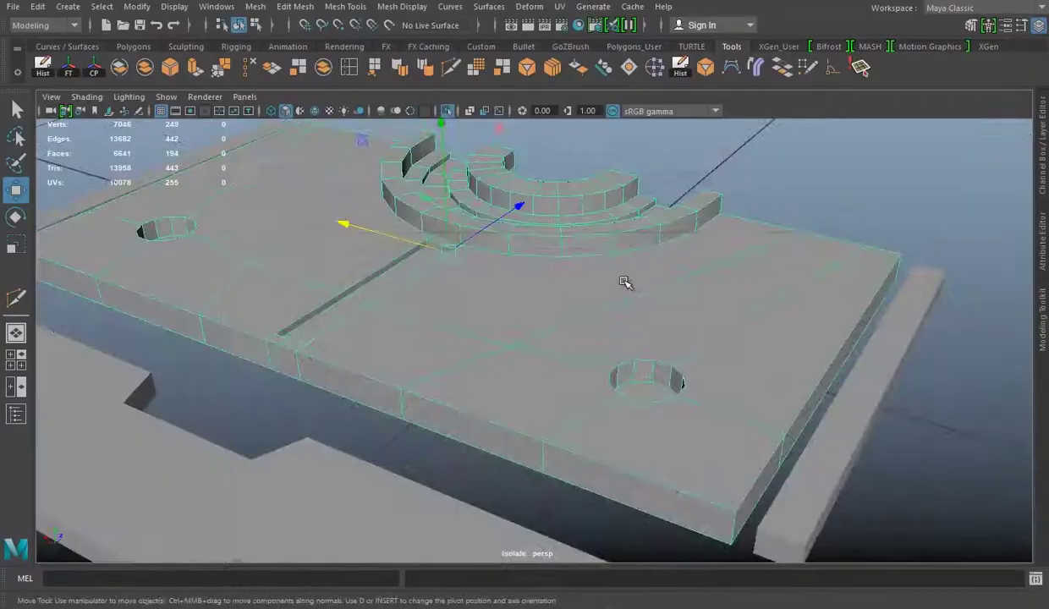
mouse_move(626, 283)
left_mouse_down("alt")
mouse_move(520, 327)
mouse_move(606, 339)
left_mouse_up("alt")
mouse_move(536, 344)
left_mouse_down("alt")
mouse_move(490, 347)
mouse_move(614, 345)
mouse_move(461, 304)
mouse_move(534, 295)
left_mouse_up("alt")
right_click_drag(607, 204, 607, 237)
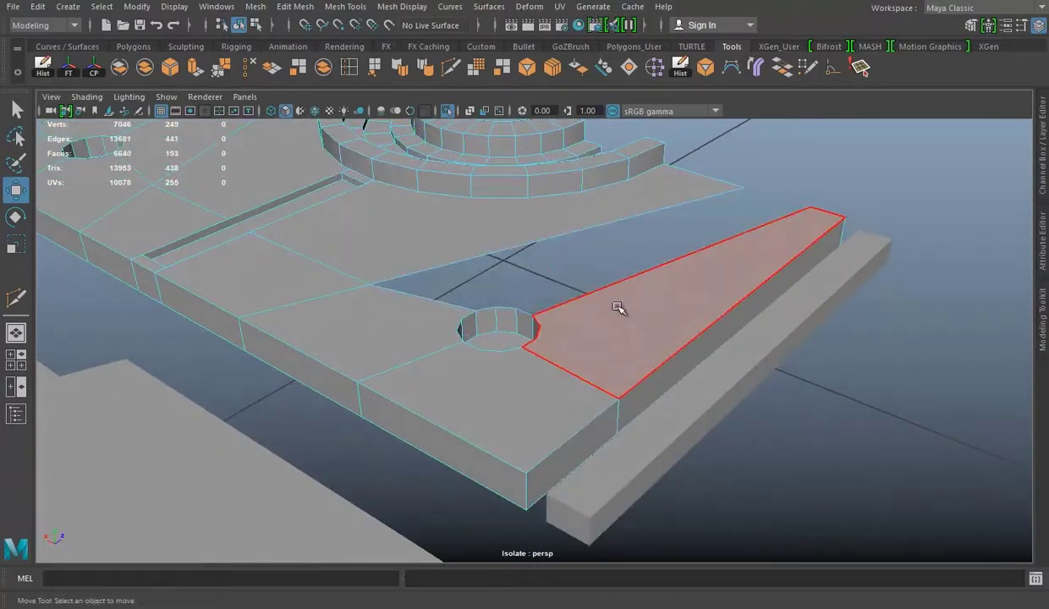
Delete the wedge-shaped face, the lower face and the hole cylinder geometry.
key("Delete")
left_click(473, 361)
key("Delete")
left_click_drag(445, 305, 539, 363)
key("Delete")
Bridge the gaps between pairs of open edges with new faces.
right_click(417, 204)
left_click(417, 164)
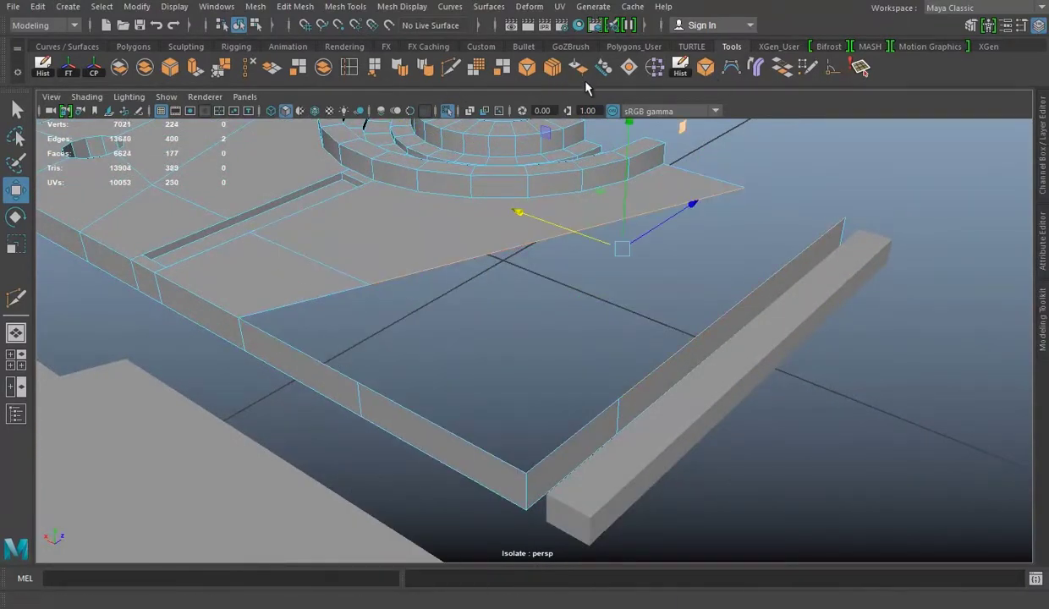
left_click(791, 71)
right_click(525, 203)
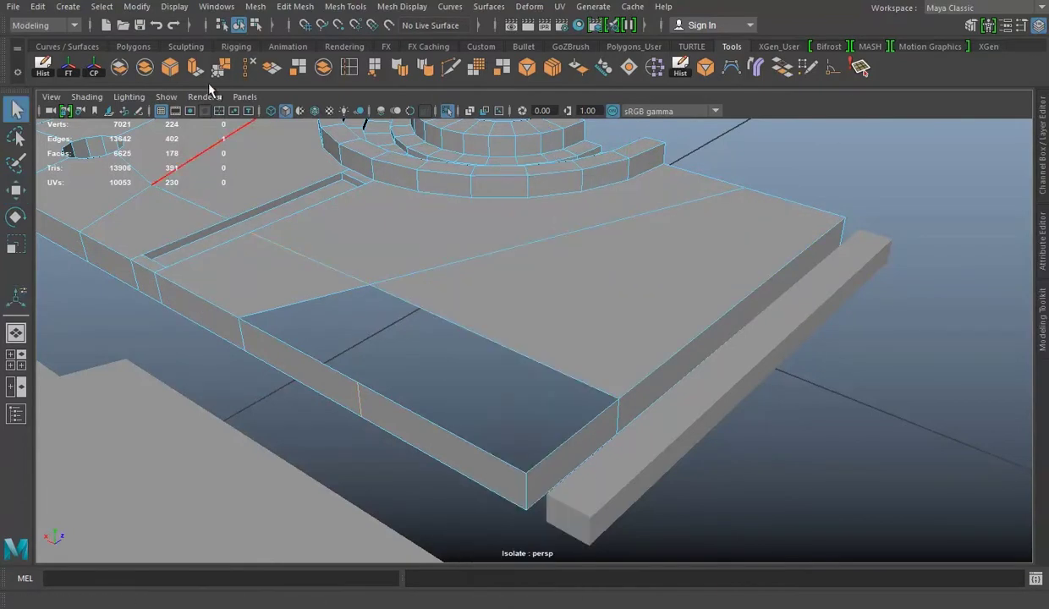
double_click(553, 246)
left_click(756, 67)
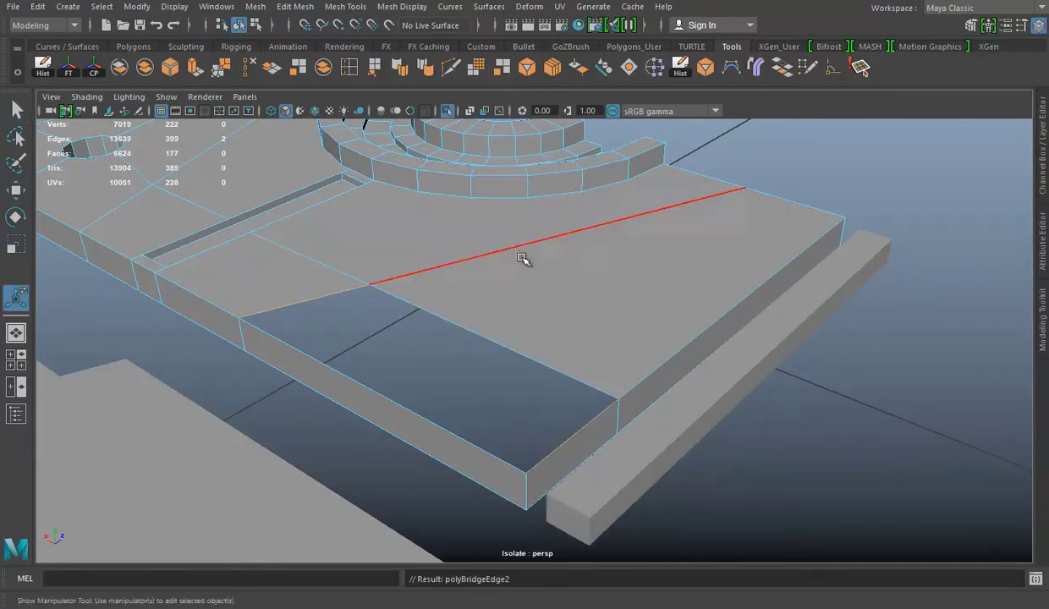
left_click_drag(525, 260, 433, 311, "alt")
Delete the face beside the hole and bridge the resulting opening with new faces.
right_click(394, 203)
left_click(442, 319)
key("Delete")
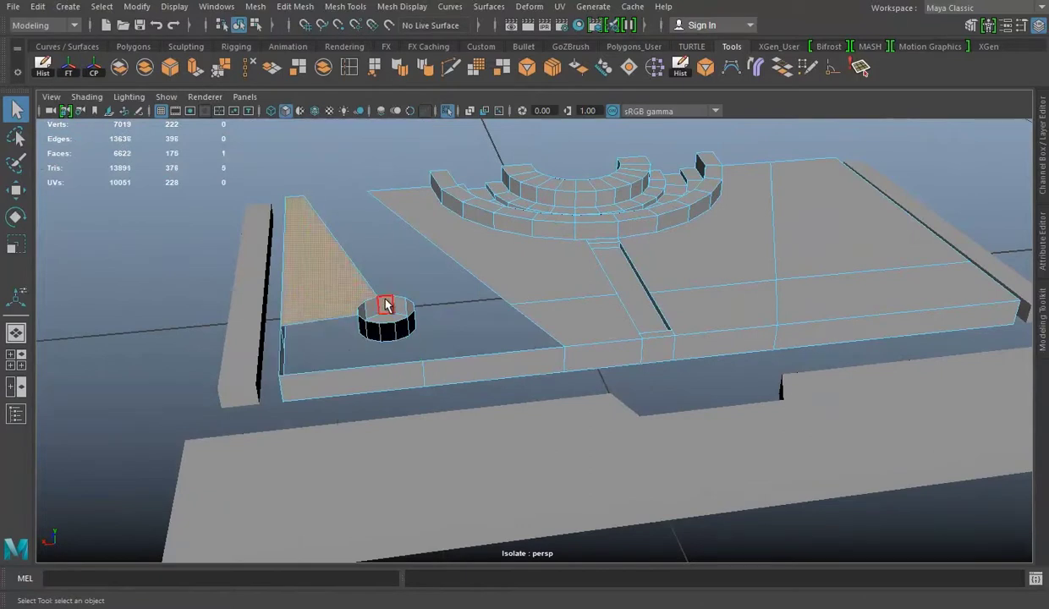
left_click_drag(464, 283, 550, 288, "alt")
right_click_drag(693, 202, 693, 153)
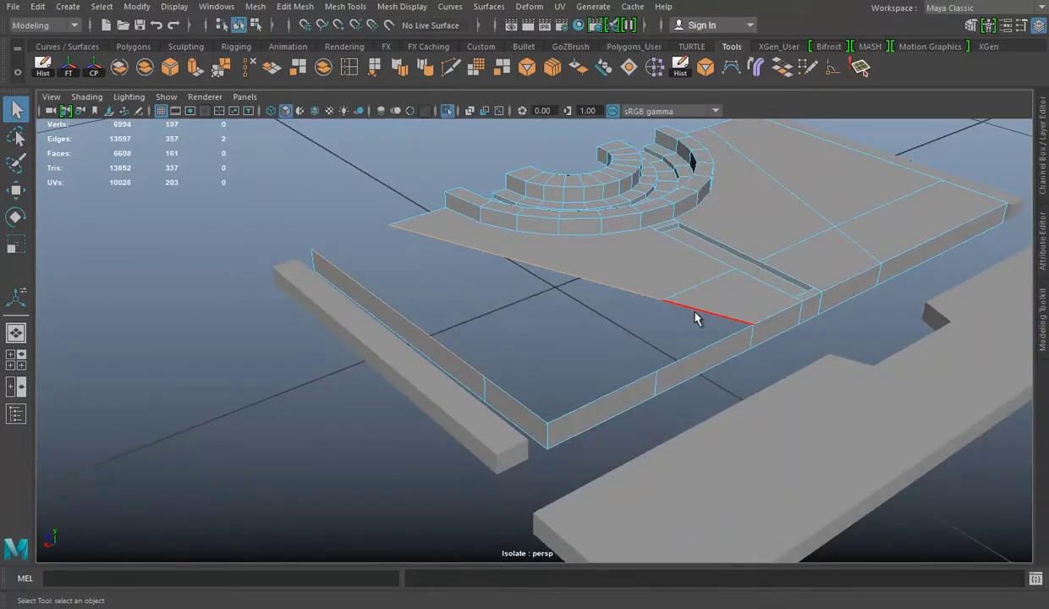
left_click(778, 71)
key("t")
Delete a stray edge on the slab top, bridge the opposite edges into a face, and select the plate's edge loop.
right_click(682, 277)
left_click(661, 392)
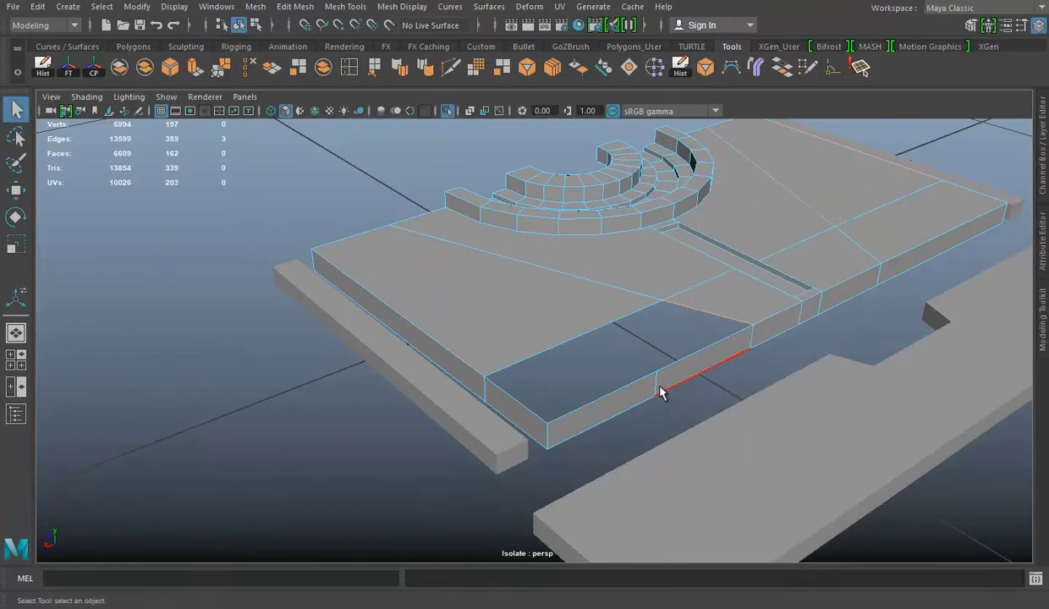
left_click(247, 75)
right_click(699, 207)
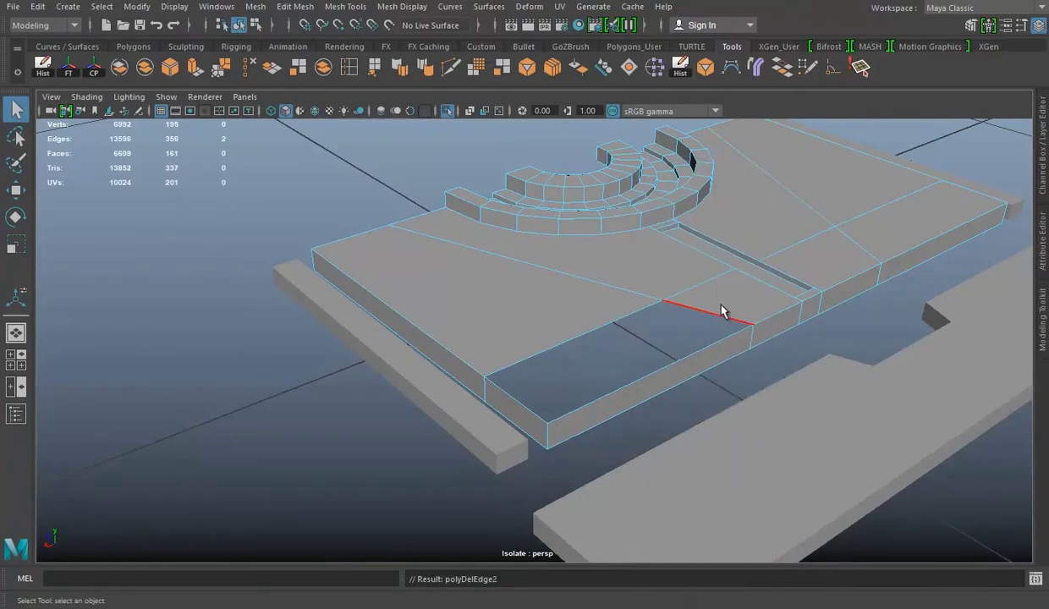
left_click(565, 338)
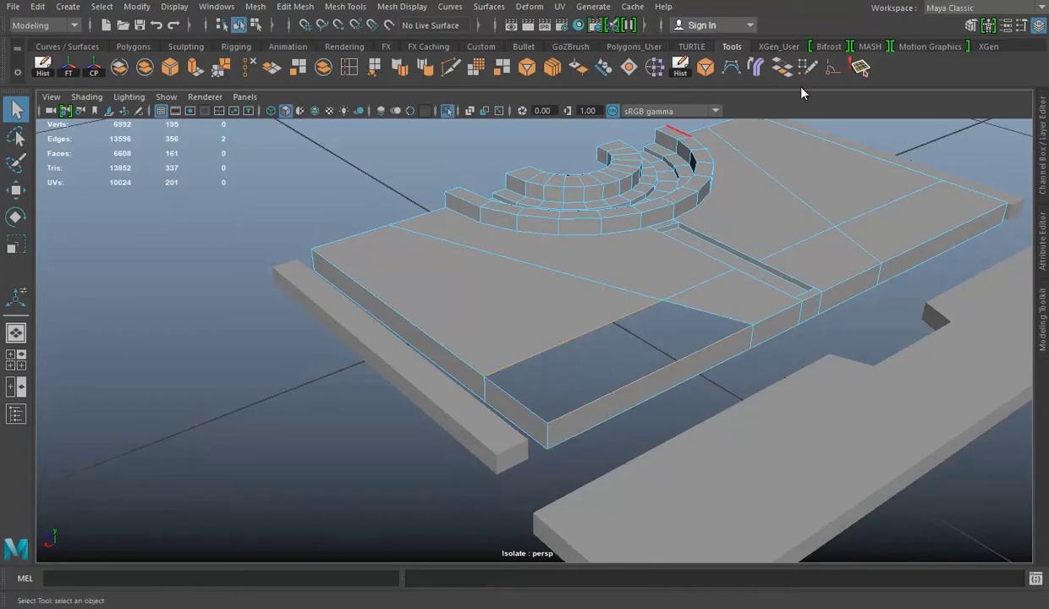
left_click(783, 67)
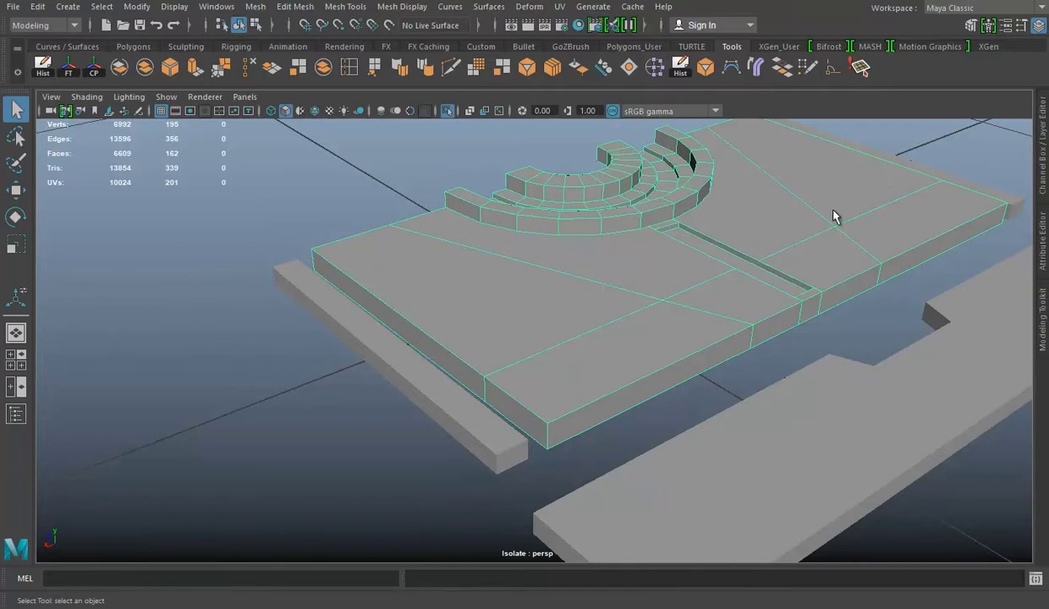
double_click(580, 282)
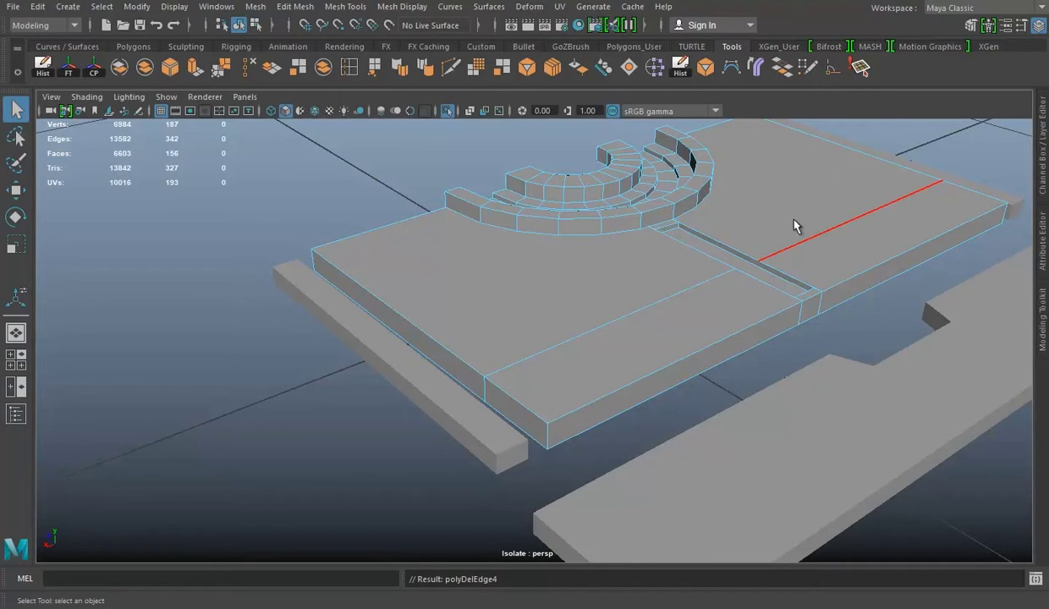
Select and delete the edges along the groove.
mouse_move(773, 275)
left_mouse_down("alt")
mouse_move(576, 351)
mouse_move(611, 311)
left_mouse_up("alt")
left_click(576, 351)
right_click_drag(611, 311, 618, 341, "alt")
left_click_drag(617, 342, 506, 281, "alt")
right_click_drag(506, 281, 558, 351, "alt")
key("Delete")
Delete the remaining edges and components beside the groove.
mouse_move(464, 316)
left_mouse_down("alt")
mouse_move(525, 305)
mouse_move(592, 338)
left_mouse_up("alt")
key("w")
key("Delete")
left_click(795, 395)
key("Delete")
mouse_move(796, 395)
left_mouse_down("alt")
mouse_move(531, 375)
mouse_move(667, 326)
left_mouse_up("alt")
left_click(785, 195)
left_click_drag(785, 194, 499, 334, "alt")
right_click(499, 334)
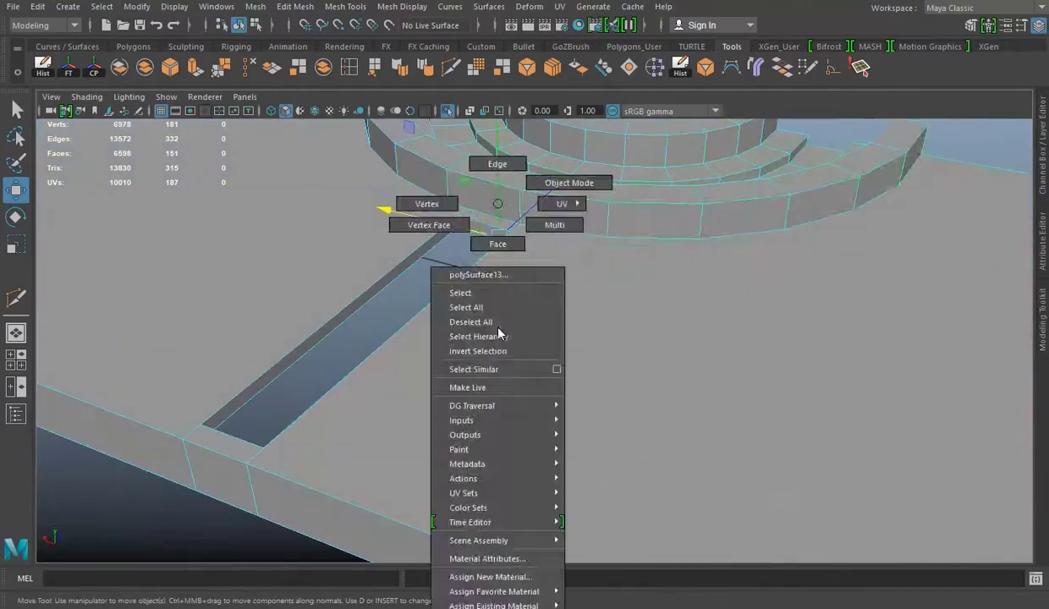
left_click(469, 223)
key("Delete")
Delete the large floor face in the groove.
key("F11")
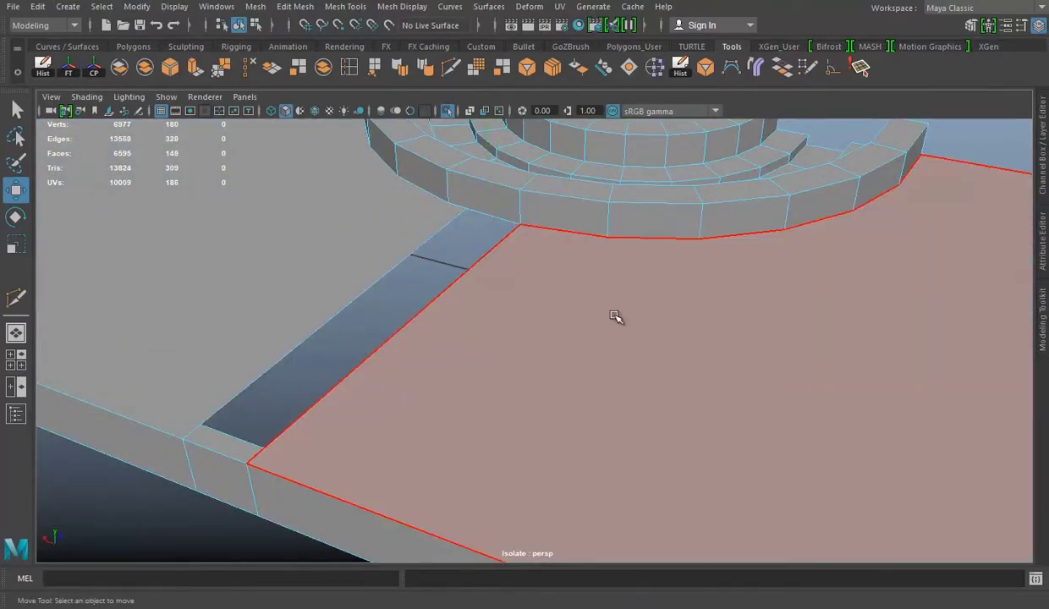
left_click_drag(615, 317, 656, 235, "alt")
right_click_drag(750, 183, 621, 204)
key("q")
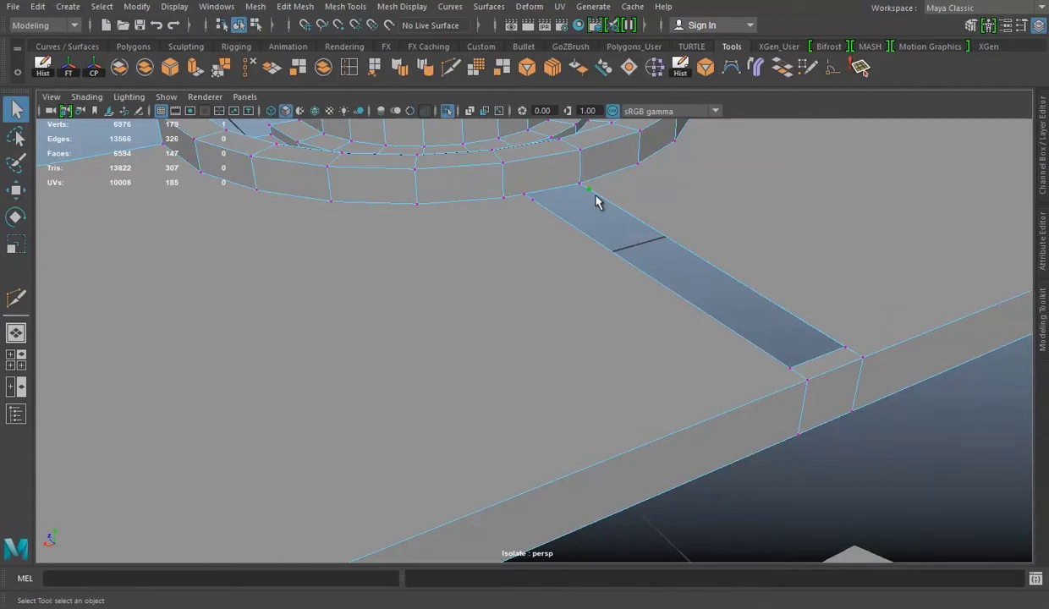
right_click_drag(737, 212, 739, 165)
right_click_drag(773, 208, 774, 243)
left_click(875, 338)
key("Delete")
Close the groove between the slabs with new faces built from the top-ring vertex loop.
right_click_drag(849, 204, 847, 162)
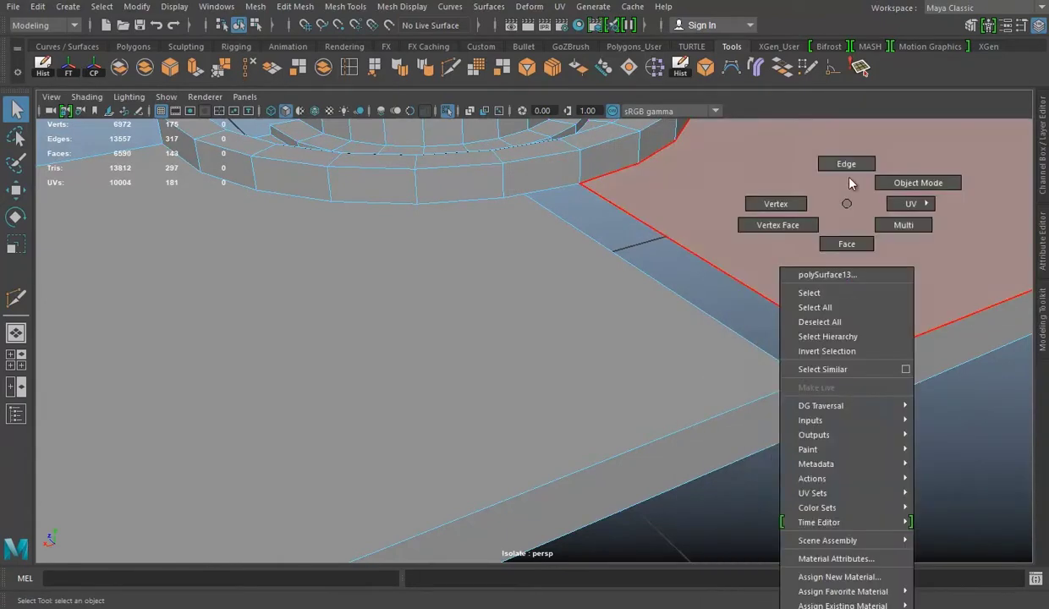
mouse_move(771, 203)
right_mouse_down()
mouse_move(703, 203)
mouse_move(718, 158)
mouse_move(849, 354)
right_mouse_up()
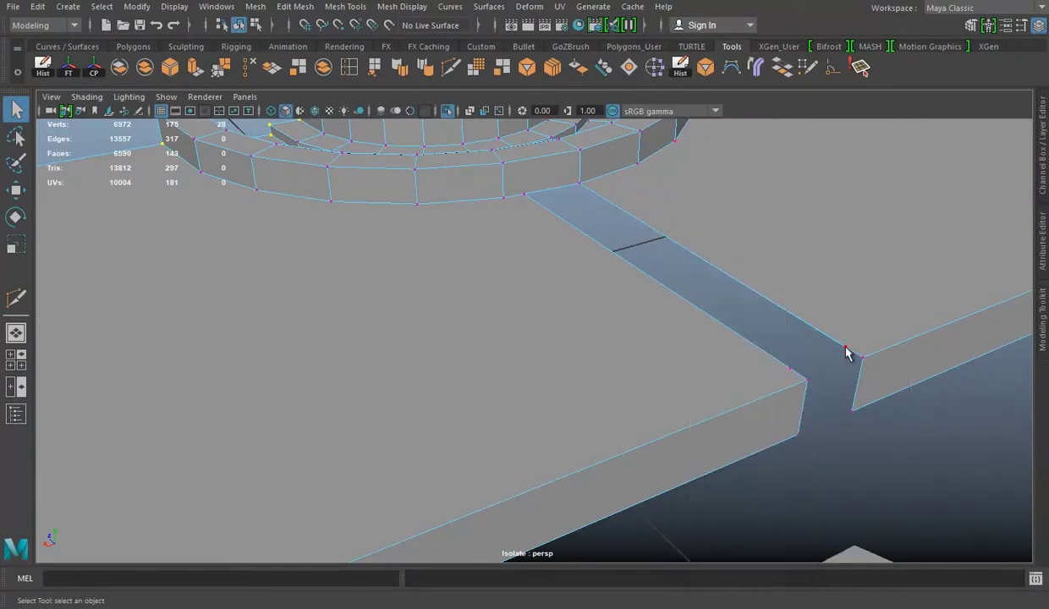
double_click(920, 338)
left_click(844, 347)
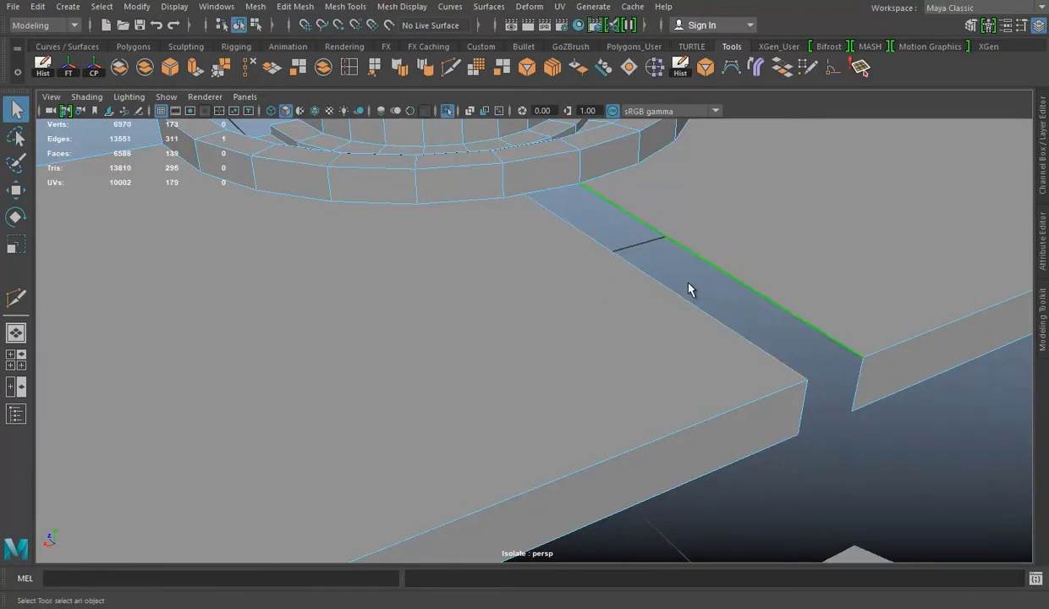
left_click(755, 66)
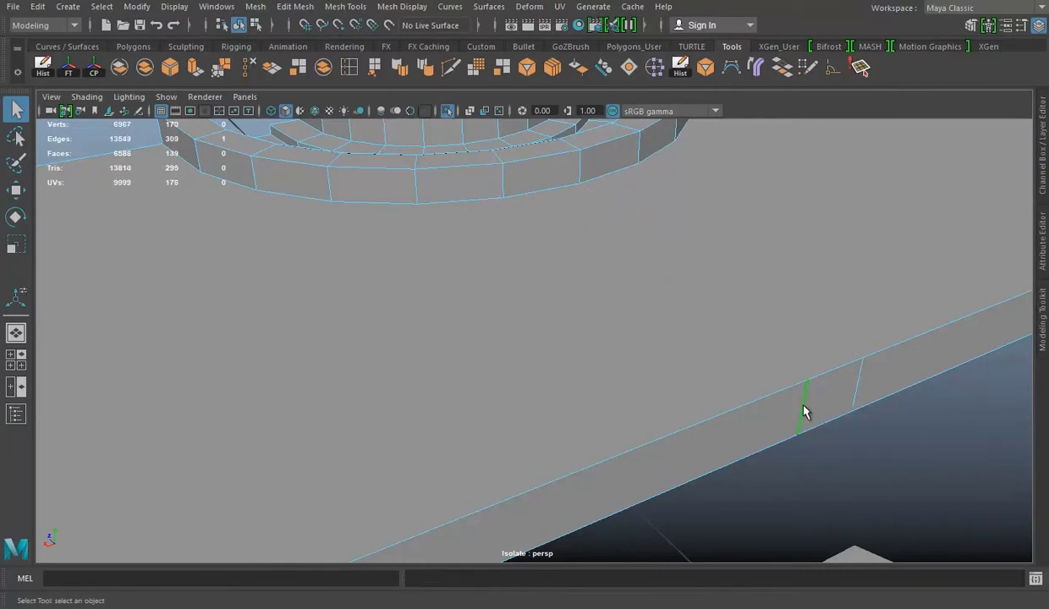
key("f")
Snap the stray front-edge vertex onto the right front corner and merge it there.
left_click_drag(639, 351, 485, 330, "alt")
key("F9")
left_click(483, 409)
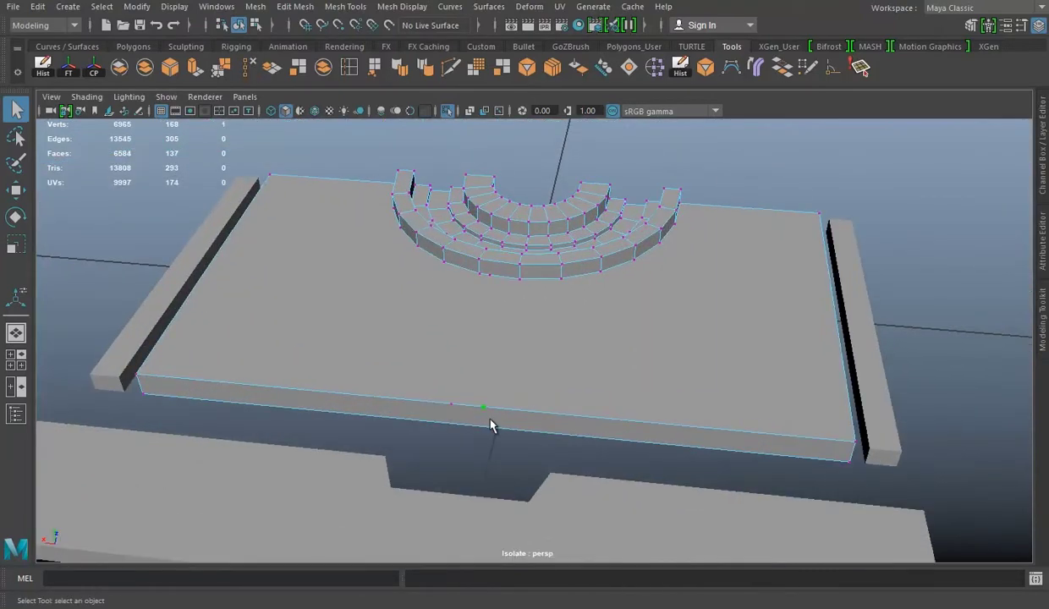
key("Delete")
key("ctrl+z")
key("w")
mouse_move(399, 398)
left_mouse_down()
mouse_move(227, 371)
mouse_move(745, 435)
left_mouse_up()
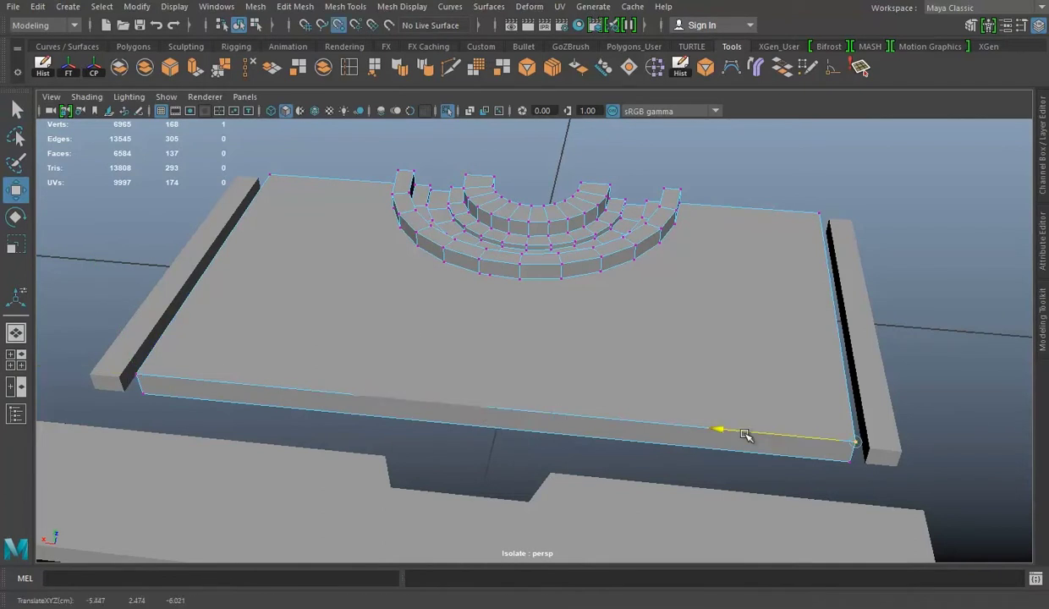
left_click(222, 67)
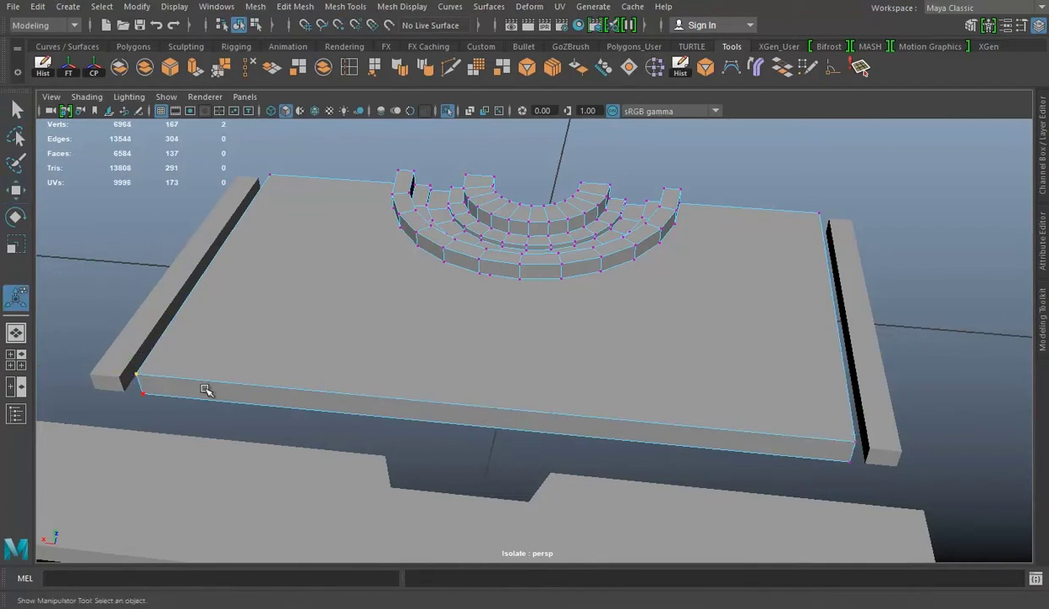
Select an extra edge loop on the stairs and delete it.
right_click_drag(270, 204, 347, 181)
mouse_move(493, 266)
left_mouse_down("alt")
mouse_move(438, 260)
mouse_move(543, 237)
mouse_move(475, 269)
left_mouse_up("alt")
right_click_drag(477, 204, 474, 168)
mouse_move(474, 168)
left_mouse_down("alt")
mouse_move(458, 251)
mouse_move(597, 289)
left_mouse_up("alt")
left_click(247, 70)
double_click(589, 285)
key("Delete")
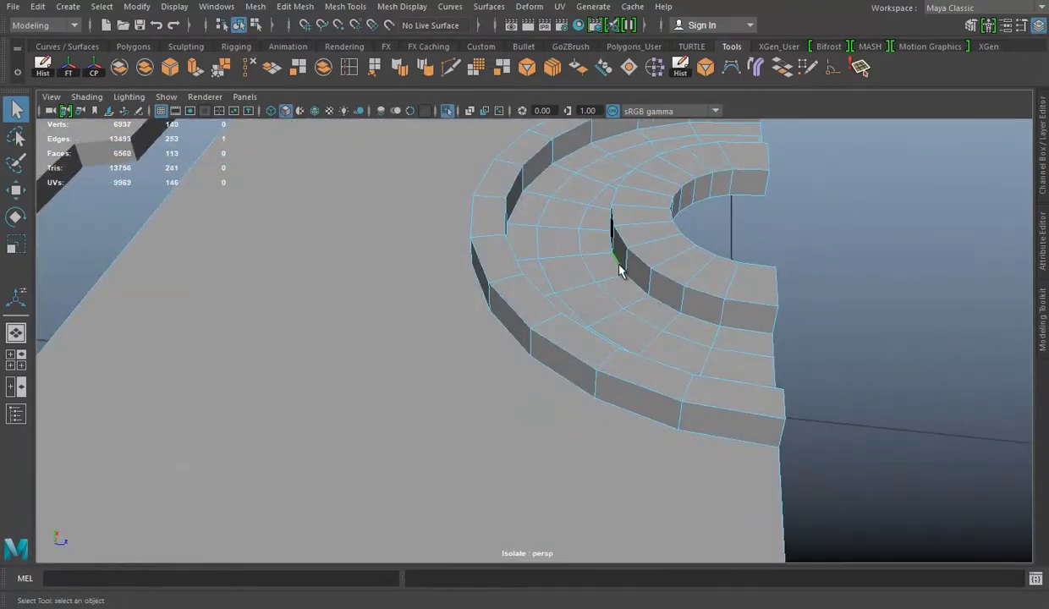
Remove another stair edge loop, restoring one that was deleted by mistake.
key("Delete")
double_click(590, 277)
key("Delete")
double_click(549, 277)
key("ctrl+z")
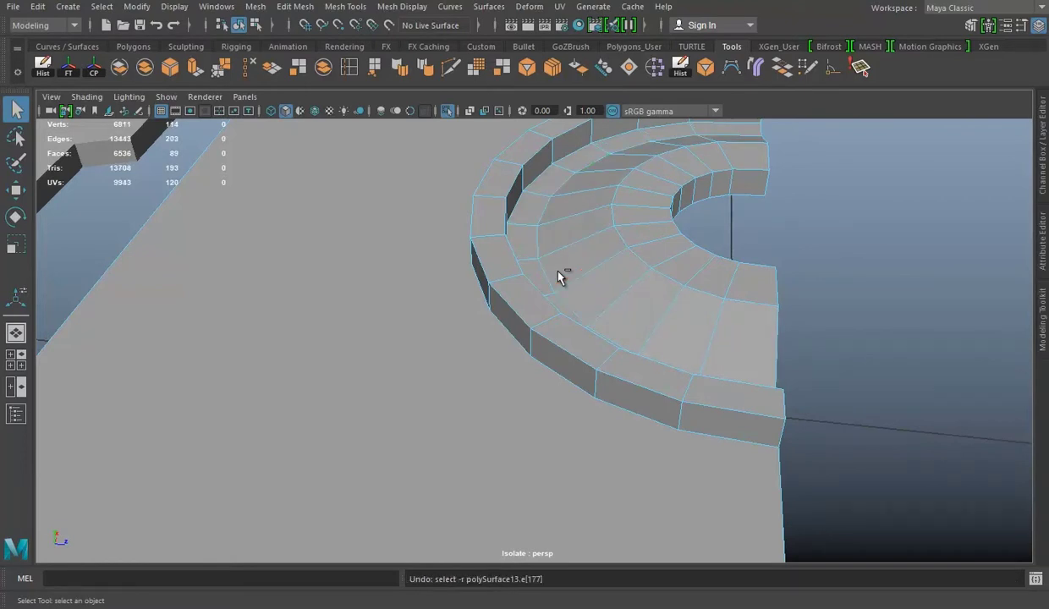
key("ctrl+z")
mouse_move(574, 286)
left_mouse_down("alt")
mouse_move(465, 286)
mouse_move(500, 255)
left_mouse_up("alt")
left_click(451, 111)
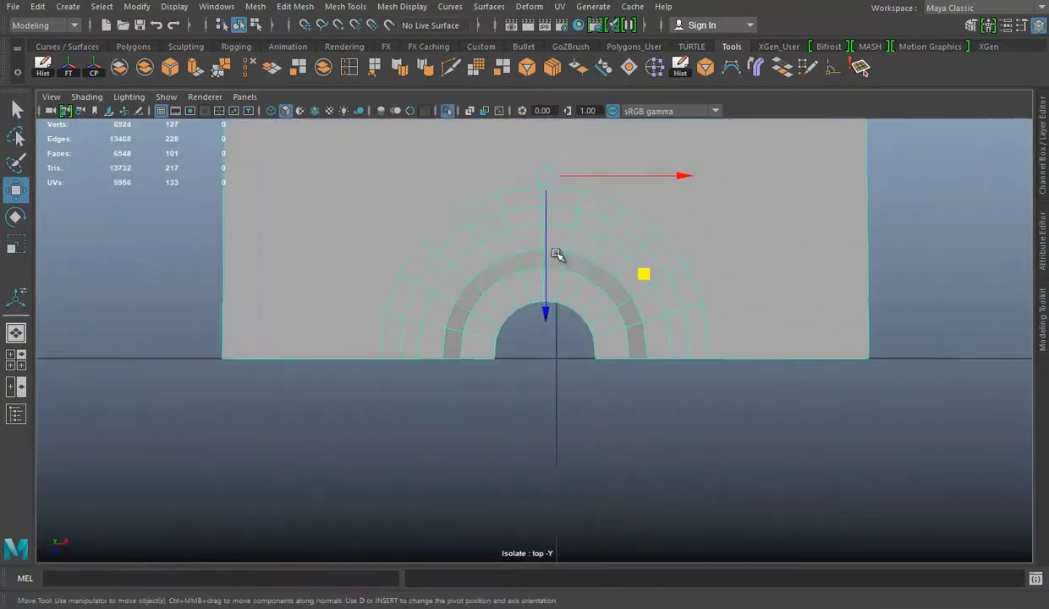
In edge mode, delete several radial edge loops from the arch.
right_click(595, 204)
left_click(611, 160)
scroll(604, 250, "up", 2)
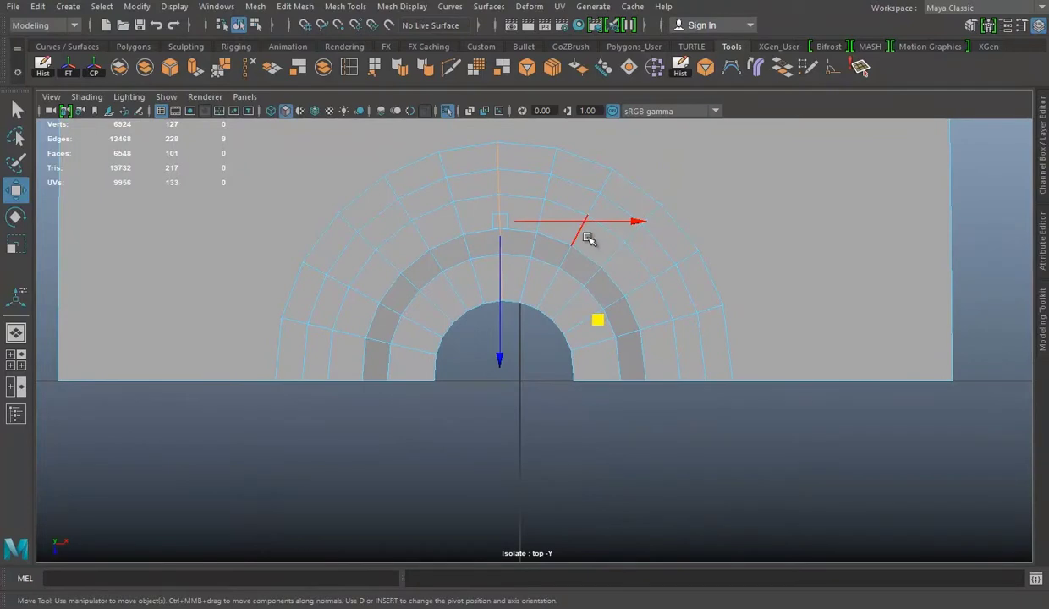
key("Delete")
key("Delete")
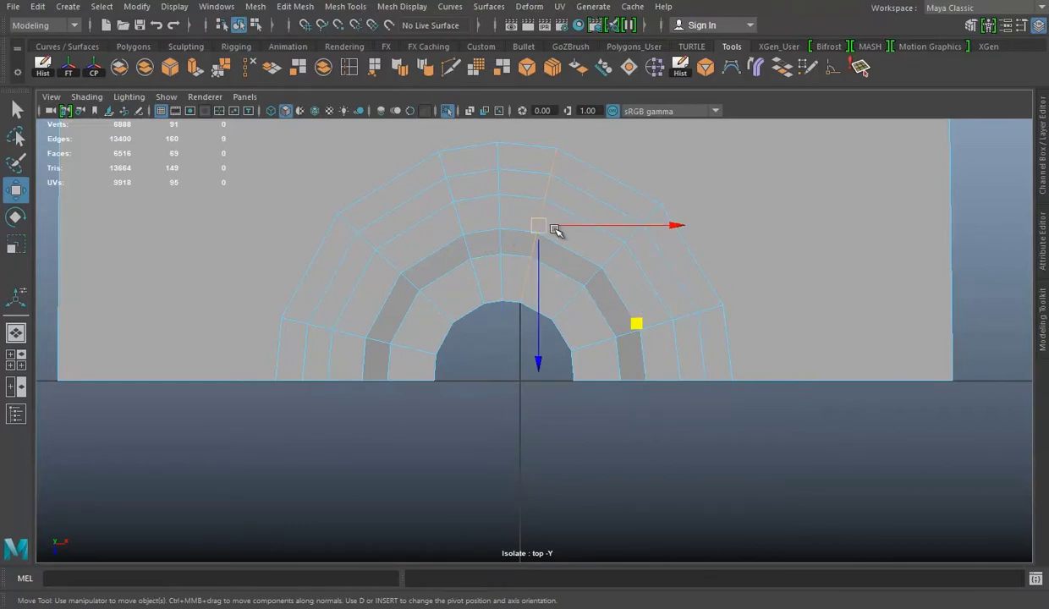
key("Delete")
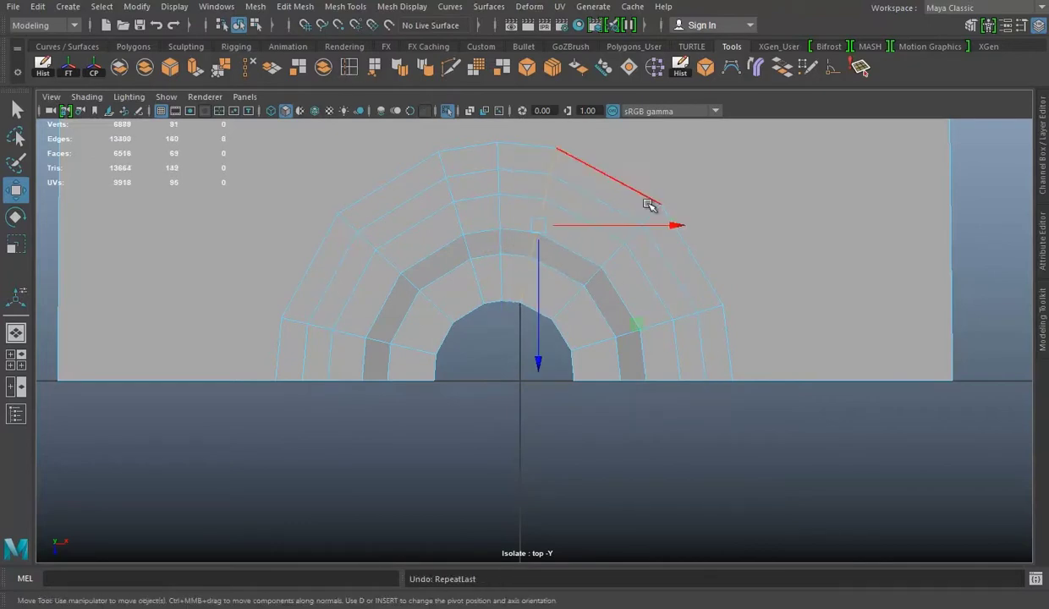
right_click_drag(649, 204, 616, 185, "shift")
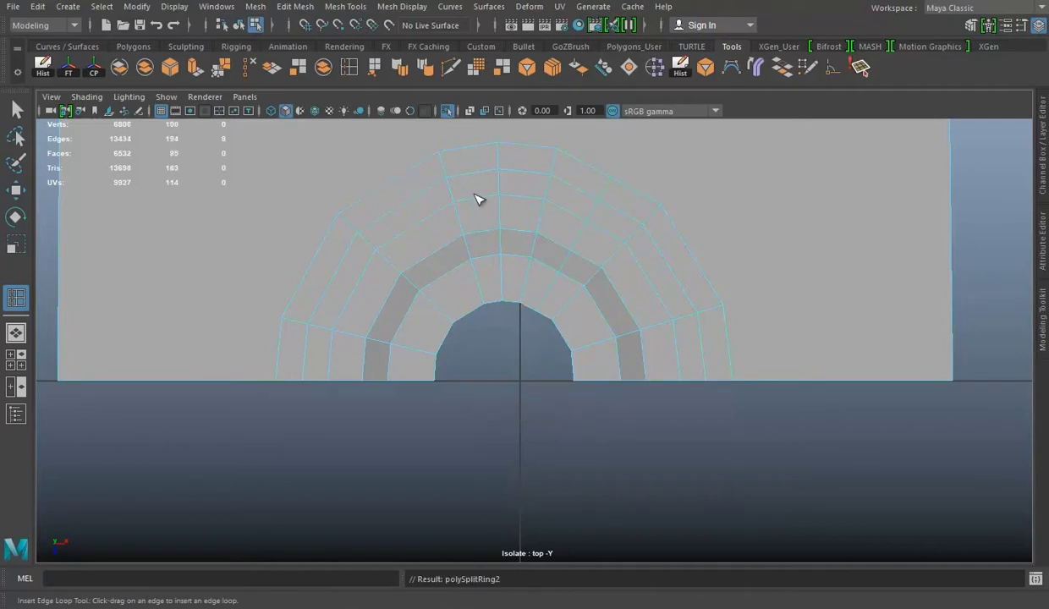
key("w")
Return the mesh to object mode and inspect the simplified arch from high and low angles.
mouse_move(743, 235)
left_mouse_down("alt")
mouse_move(501, 288)
mouse_move(401, 336)
left_mouse_up("alt")
right_click_drag(601, 204, 693, 189)
key("space")
key("space")
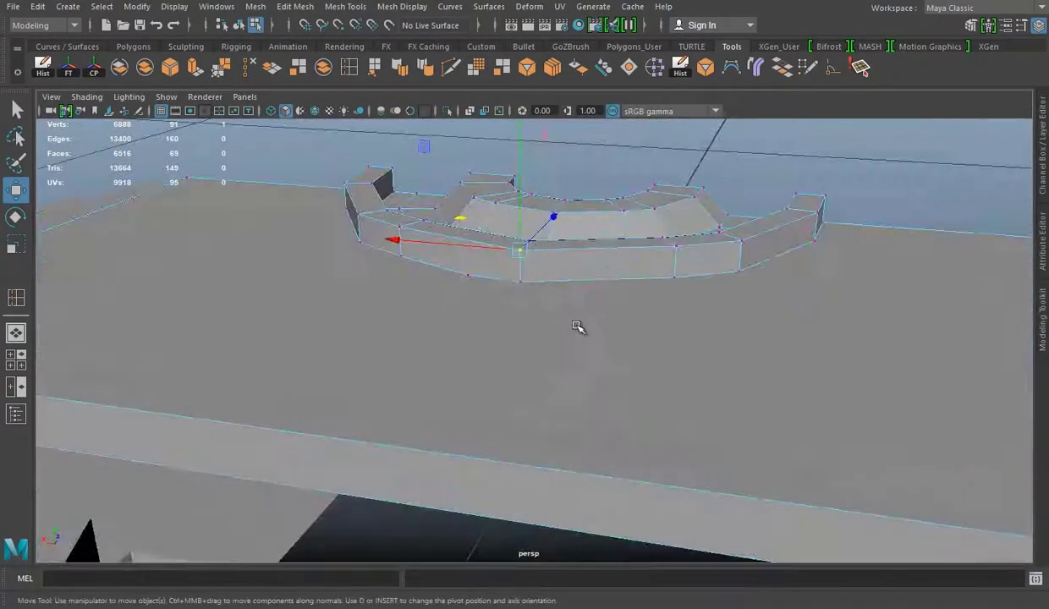
left_click_drag(693, 190, 518, 346, "alt")
key("F8")
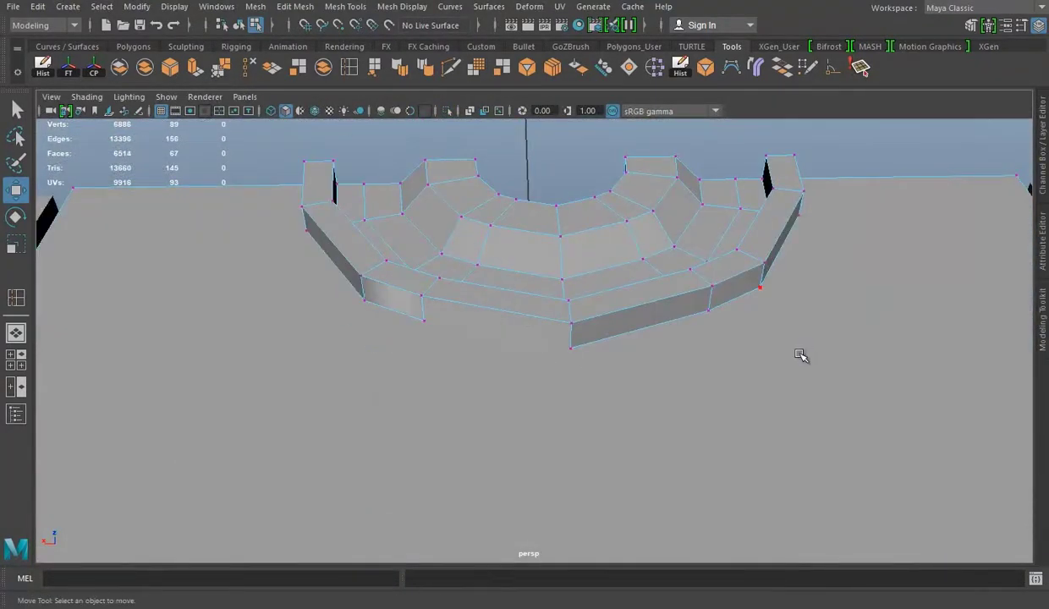
left_click_drag(801, 356, 548, 253, "alt")
mouse_move(457, 152)
left_mouse_down("alt")
mouse_move(651, 258)
mouse_move(499, 304)
mouse_move(506, 286)
mouse_move(557, 312)
mouse_move(571, 424)
left_mouse_up("alt")
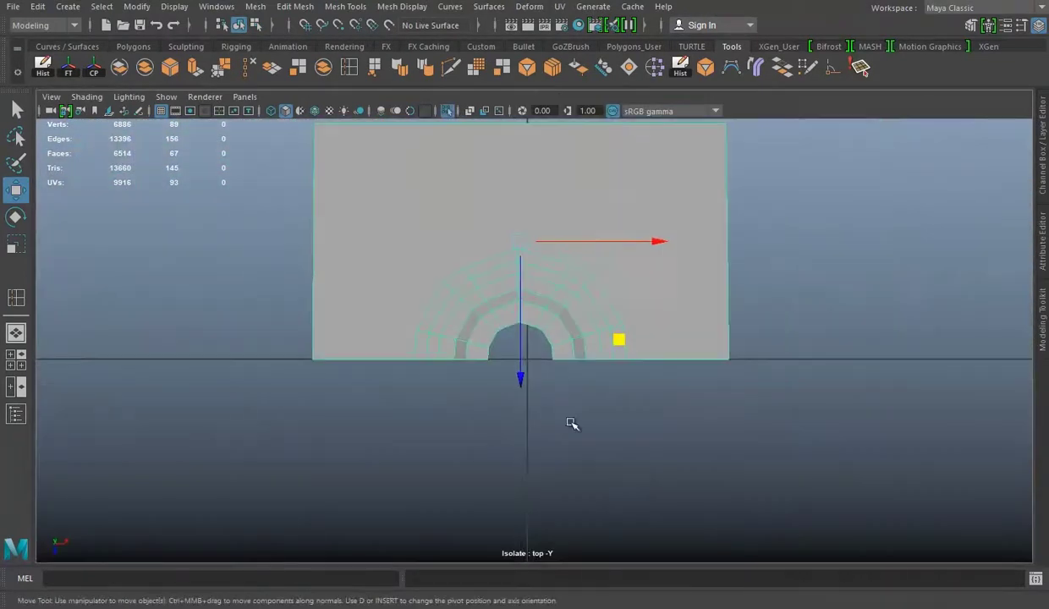
Create a polygon pipe with 16 subdivisions around its axis, with wireframe on shaded.
left_click(571, 424)
left_click(315, 112)
left_click(133, 46)
left_click(221, 74)
left_click(1043, 148)
left_click(611, 274)
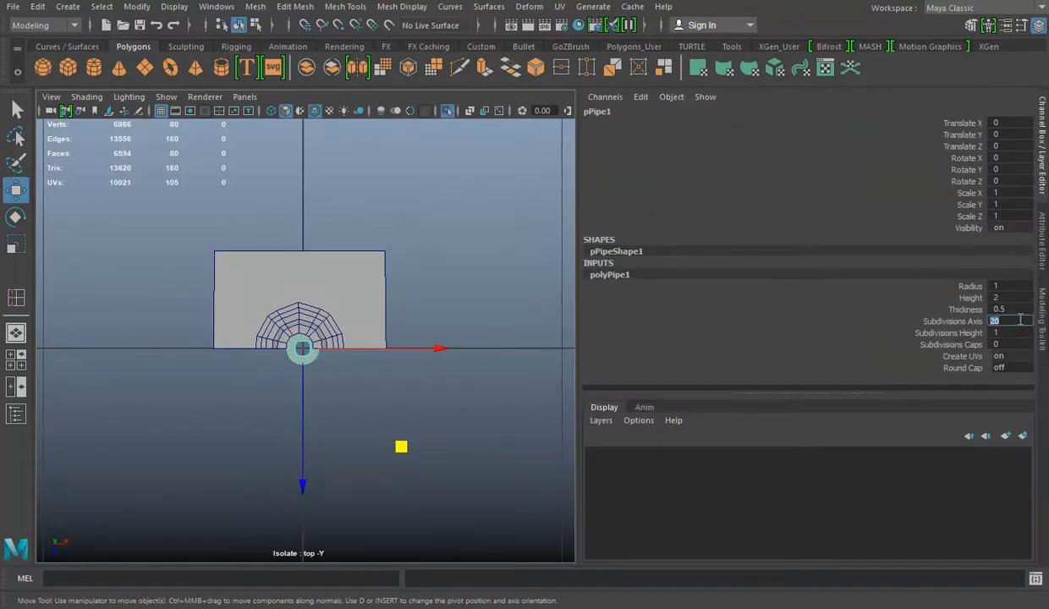
Scale the pipe up, raise it above the slab and set its Thickness to 0.2.
key("f")
key("r")
left_click_drag(293, 370, 368, 381)
key("space")
key("space")
key("w")
mouse_move(374, 327)
left_mouse_down()
mouse_move(370, 237)
mouse_move(423, 322)
left_mouse_up()
left_click(965, 309)
mouse_move(398, 330)
middle_mouse_down()
mouse_move(419, 331)
mouse_move(414, 304)
middle_mouse_up()
Flatten the pipe vertically and fine-tune its scale and position over the arc.
key("r")
mouse_move(415, 305)
left_mouse_down("alt")
mouse_move(368, 180)
mouse_move(359, 284)
mouse_move(296, 379)
mouse_move(381, 412)
mouse_move(403, 232)
mouse_move(367, 311)
mouse_move(410, 277)
mouse_move(410, 287)
mouse_move(412, 276)
mouse_move(366, 328)
mouse_move(277, 342)
left_mouse_up("alt")
key("w")
key("r")
key("w")
key("r")
key("w")
Insert an extra edge loop around the pipe.
scroll(277, 342, "up", 3)
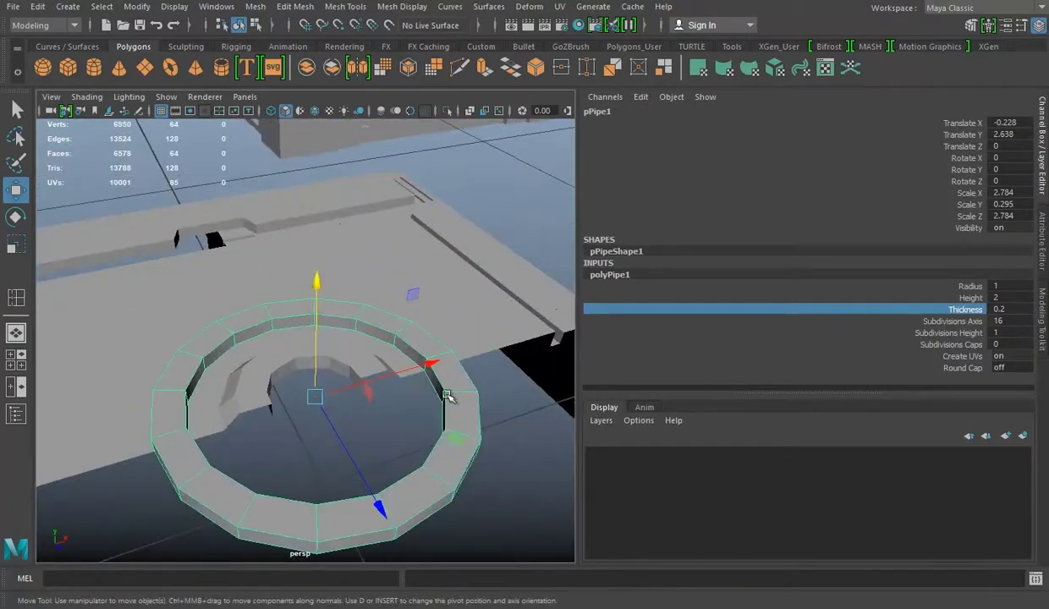
key("space")
key("space")
left_click_drag(410, 281, 347, 304, "alt")
scroll(234, 286, "up", 3)
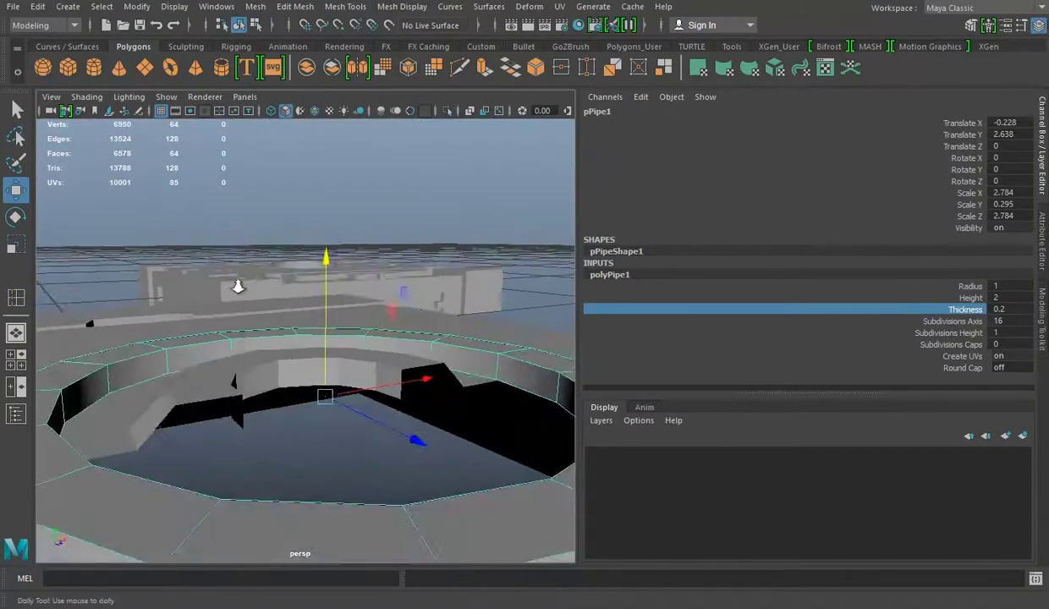
scroll(234, 287, "up", 2)
left_click(731, 46)
scroll(251, 302, "up", 3)
left_click(347, 67)
left_click(296, 355)
Extrude the pipe's top face loop and inner ring inward, shrinking and then deleting the last ring.
key("w")
double_click(347, 351)
mouse_move(347, 352)
left_mouse_down("alt")
mouse_move(327, 349)
mouse_move(468, 382)
mouse_move(396, 410)
left_mouse_up("alt")
key("ctrl+e")
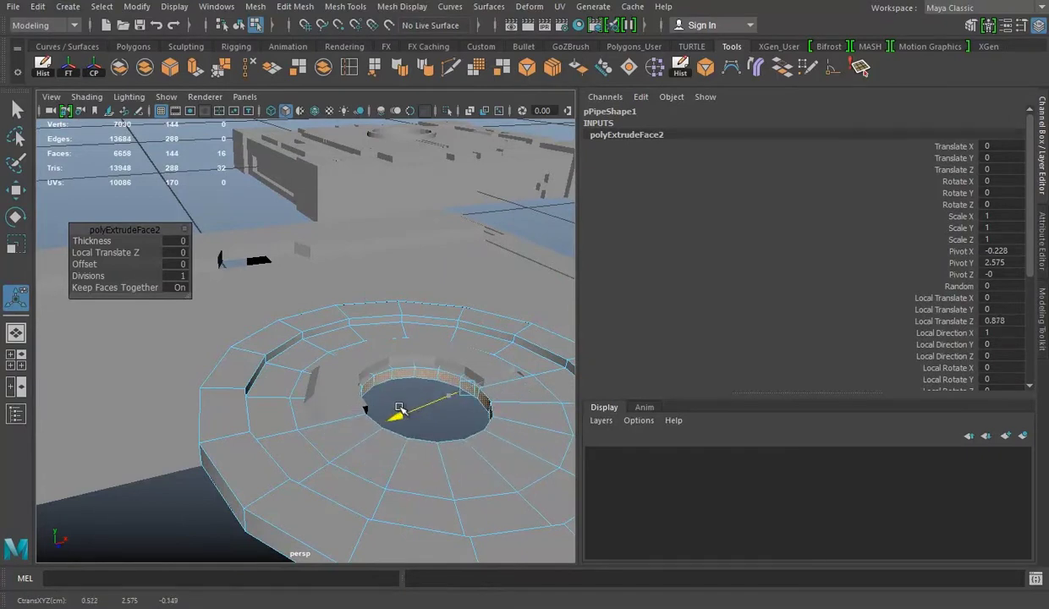
left_click(307, 447)
double_click(371, 441)
left_click(187, 67)
mouse_move(364, 322)
left_mouse_down("alt")
mouse_move(445, 321)
mouse_move(496, 306)
mouse_move(534, 380)
left_mouse_up("alt")
key("r")
mouse_move(382, 391)
left_mouse_down()
mouse_move(357, 387)
mouse_move(375, 403)
left_mouse_up()
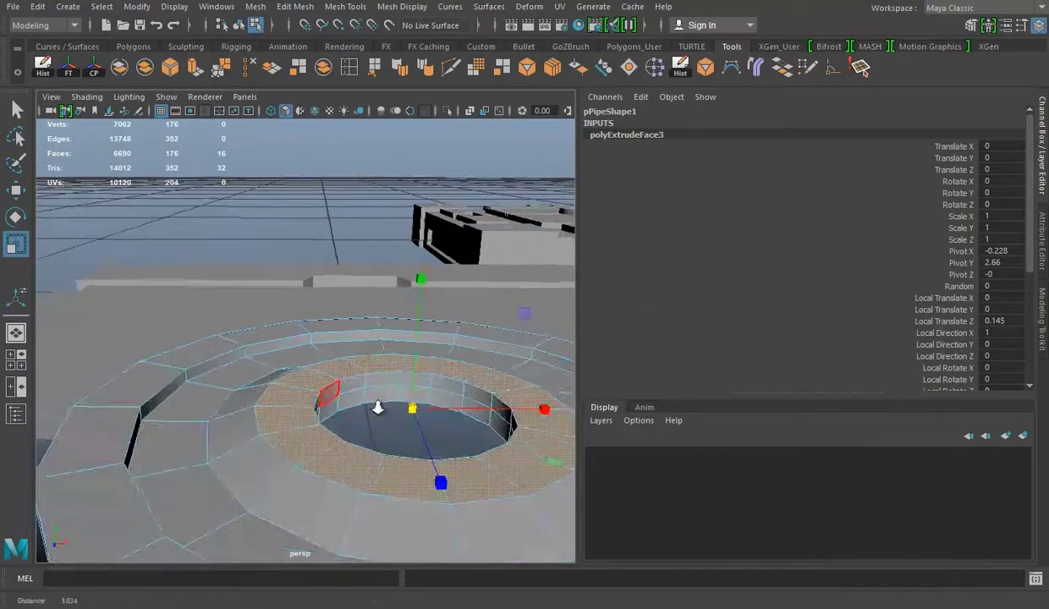
key("Delete")
Delete the pipe's lower half, a half ring of faces and the outer band faces.
key("t")
left_click_drag(296, 348, 324, 421, "alt")
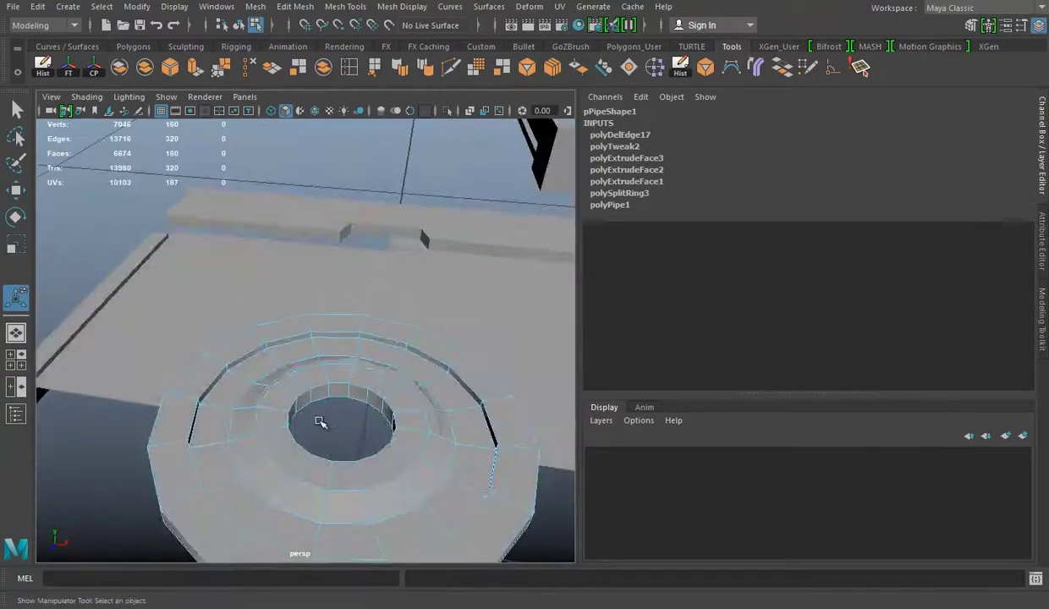
key("space")
key("space")
left_click_drag(185, 400, 185, 401)
key("Delete")
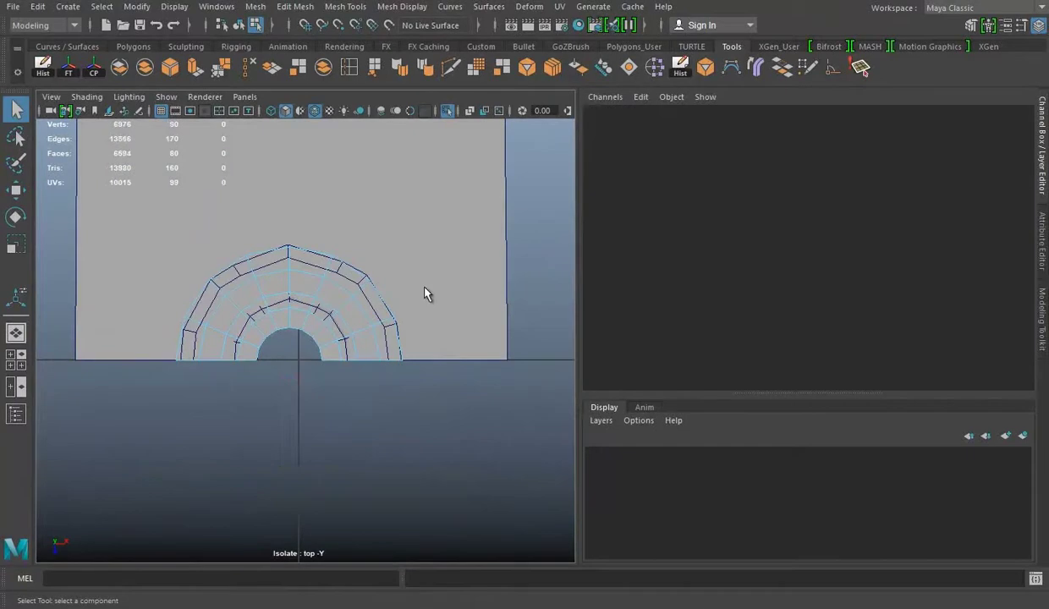
key("space")
key("space")
left_click_drag(419, 222, 394, 269, "alt")
double_click(394, 270)
key("Delete")
key("ctrl+z")
key("shift+z")
double_click(451, 321)
key("Delete")
Isolate the pipe and delete the leftover face strips at the arc's end.
key("F8")
left_click(296, 269)
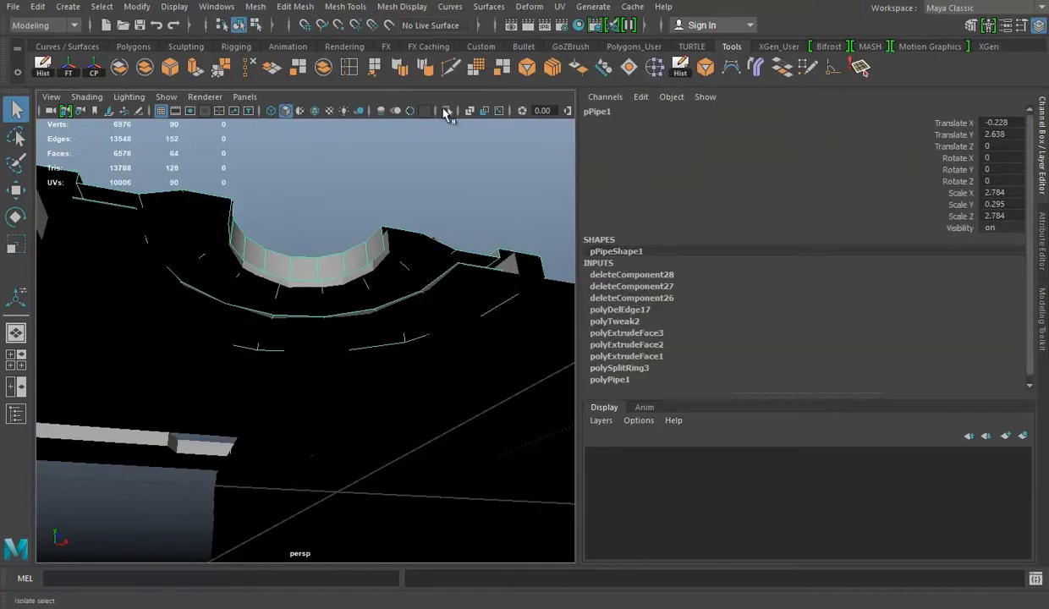
left_click(447, 114)
key("F11")
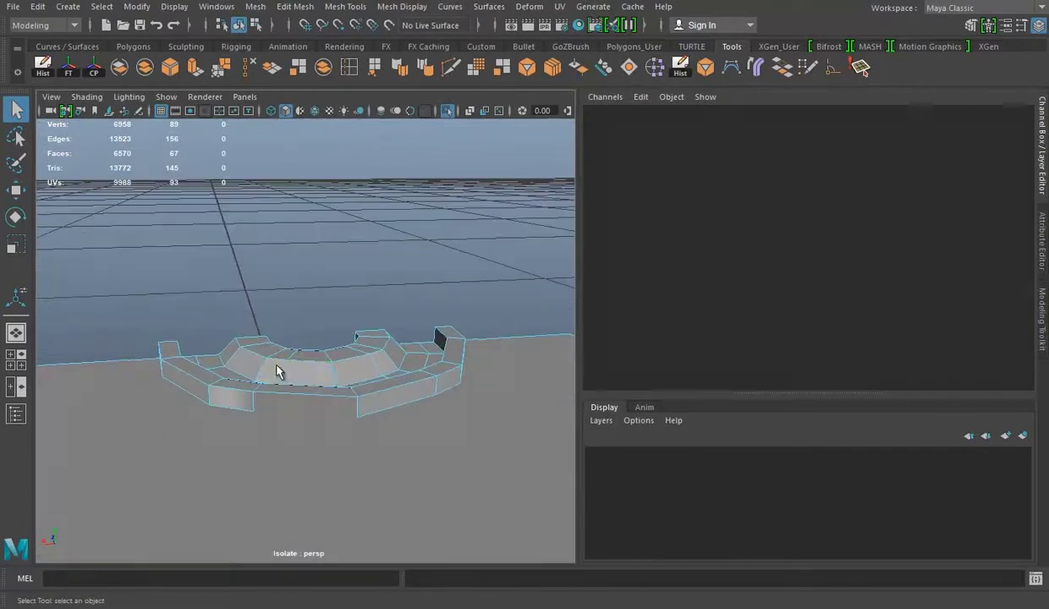
left_click(417, 354)
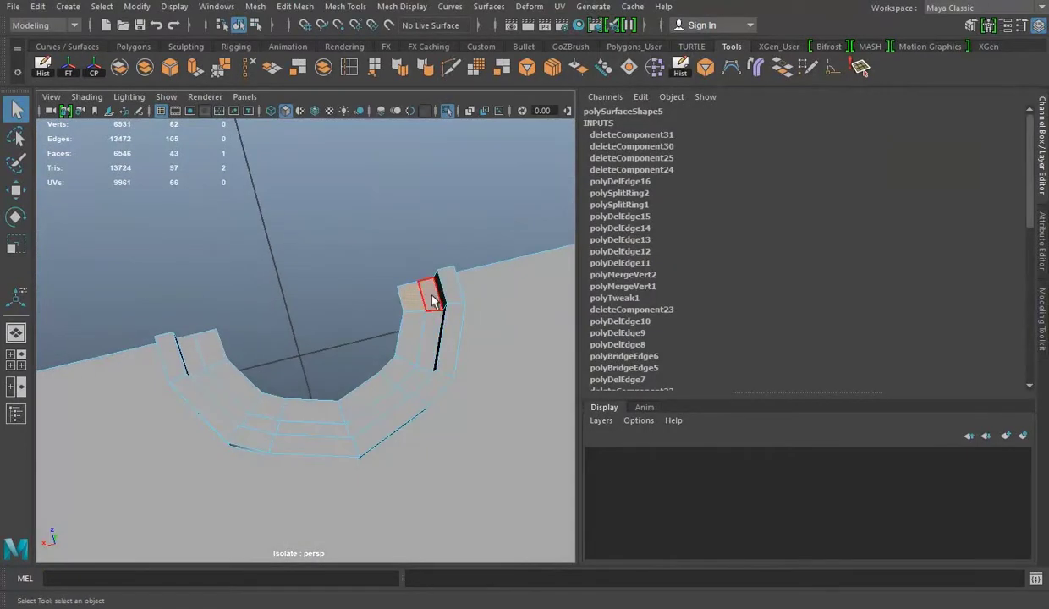
key("Delete")
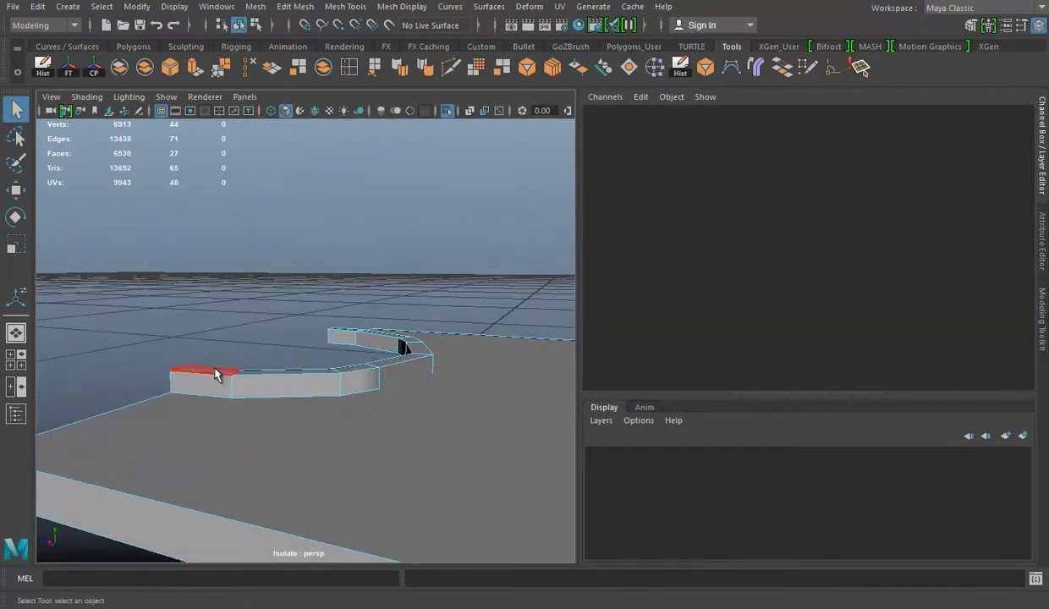
key("Delete")
key("Delete")
Delete the slab's side faces to open the semicircular notch.
mouse_move(416, 336)
left_mouse_down("alt")
mouse_move(387, 368)
mouse_move(457, 363)
mouse_move(252, 341)
mouse_move(98, 291)
mouse_move(487, 370)
mouse_move(359, 359)
mouse_move(282, 410)
left_mouse_up("alt")
left_click(487, 370)
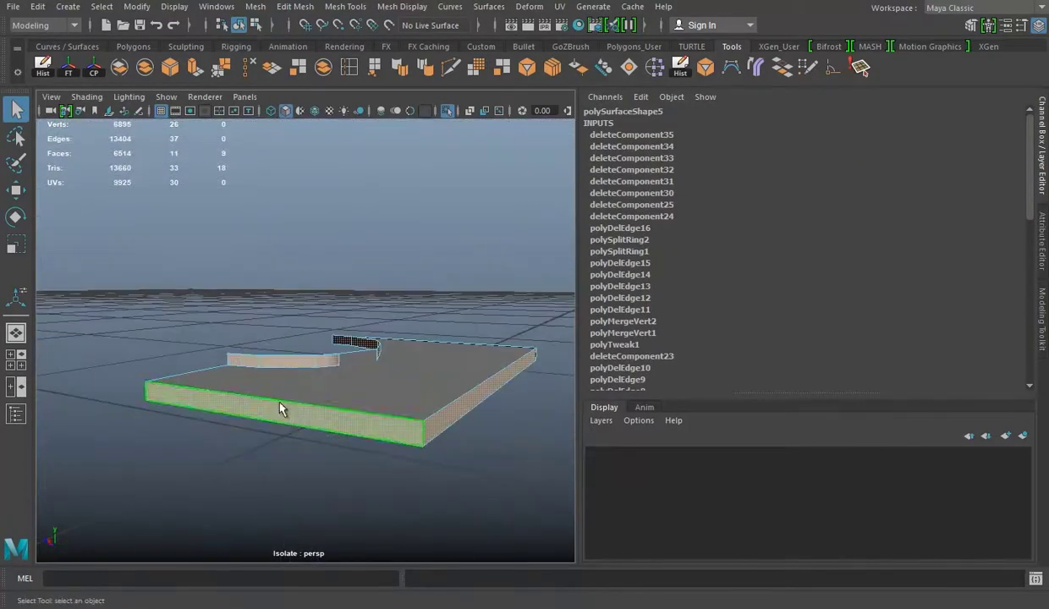
mouse_move(489, 368)
left_mouse_down("alt")
mouse_move(452, 398)
mouse_move(328, 368)
mouse_move(449, 441)
mouse_move(263, 387)
mouse_move(388, 435)
left_mouse_up("alt")
key("Delete")
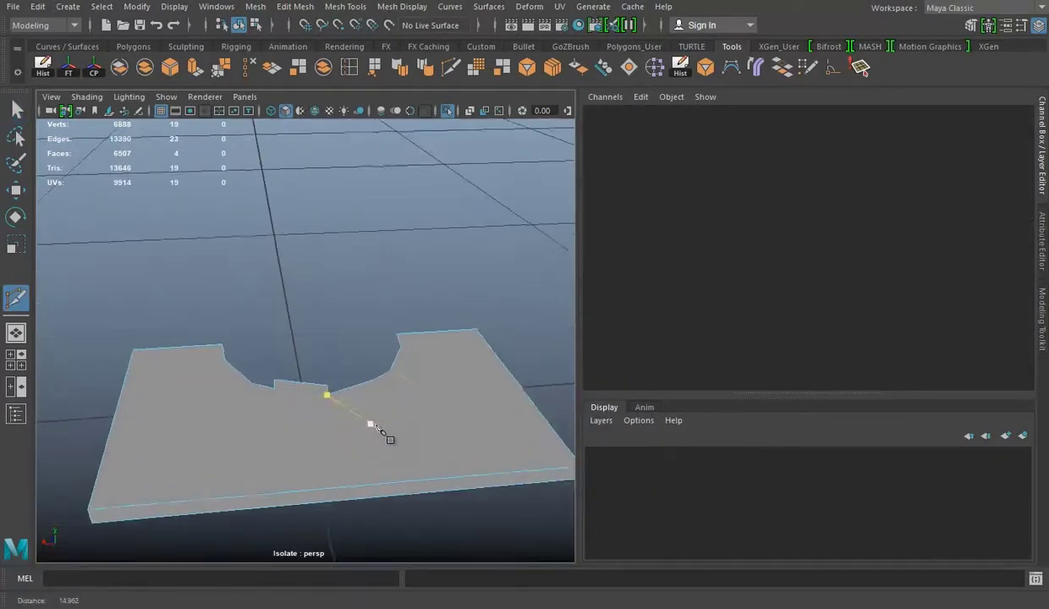
key("w")
Check the slab's vertices, show the whole scene again, and select the pipe arc and slab.
left_click(451, 331)
key("F9")
mouse_move(203, 302)
left_mouse_down()
mouse_move(445, 441)
mouse_move(396, 409)
left_mouse_up()
left_click(328, 355)
key("ctrl+1")
mouse_move(329, 356)
left_mouse_down("alt")
mouse_move(288, 356)
mouse_move(284, 406)
mouse_move(347, 424)
mouse_move(86, 228)
left_mouse_up("alt")
mouse_move(86, 227)
left_mouse_down()
mouse_move(370, 515)
mouse_move(335, 276)
mouse_move(366, 389)
left_mouse_up()
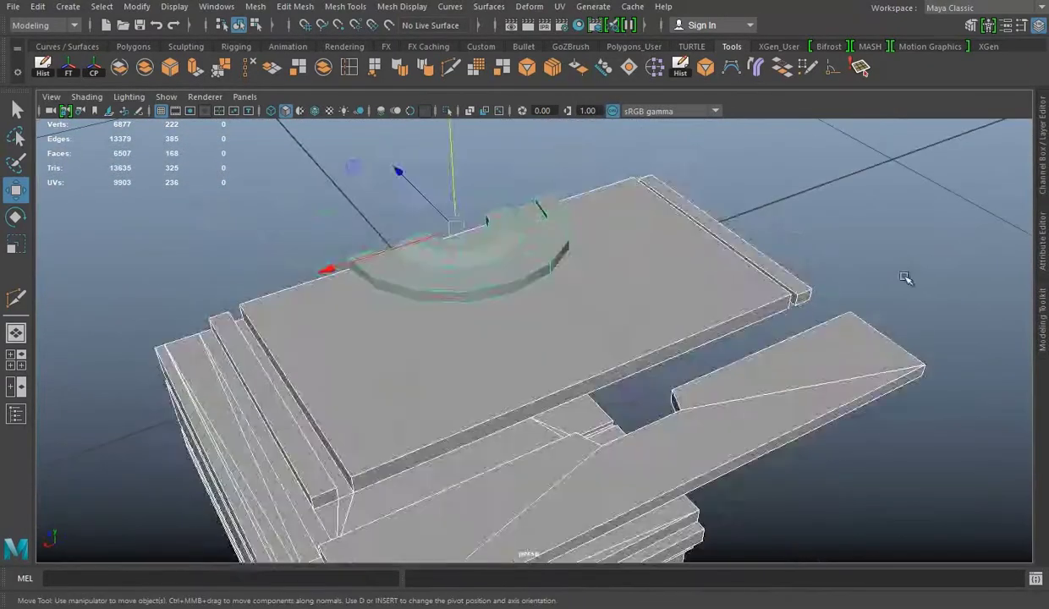
mouse_move(633, 391)
left_mouse_down("alt")
mouse_move(724, 333)
mouse_move(811, 375)
mouse_move(548, 302)
left_mouse_up("alt")
left_click(723, 332)
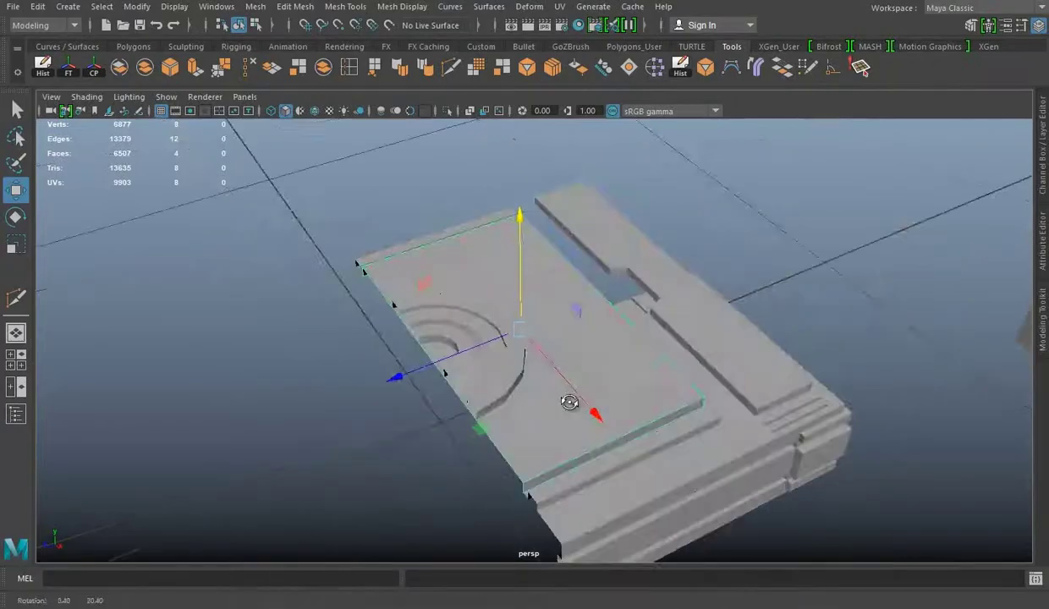
In the top view, cut diagonal lines from the slab corners toward the arc with Multi-Cut.
key("space")
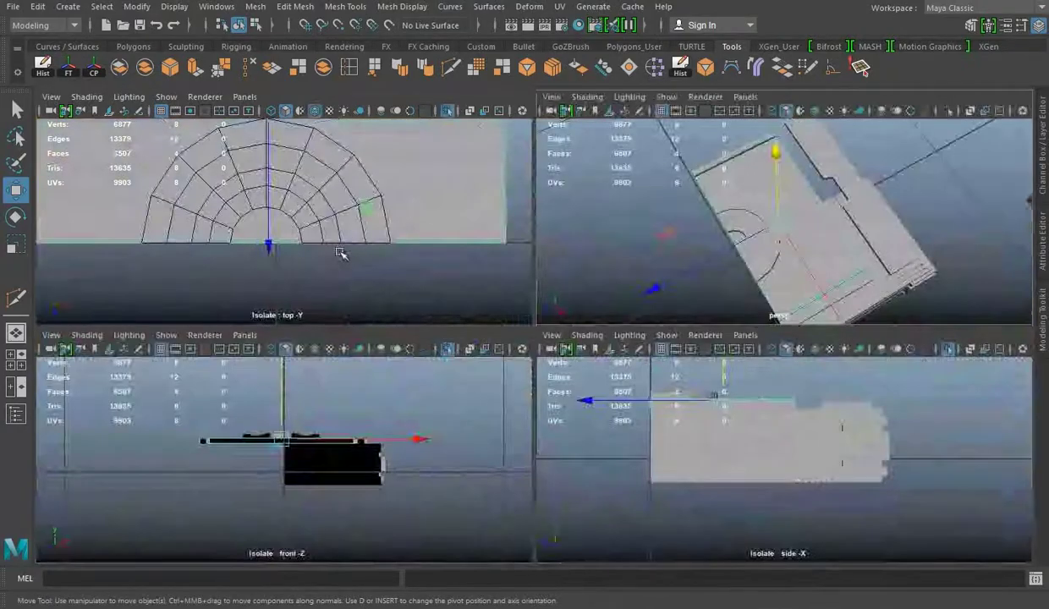
key("space")
key("f")
right_click_drag(505, 386, 705, 432, "shift")
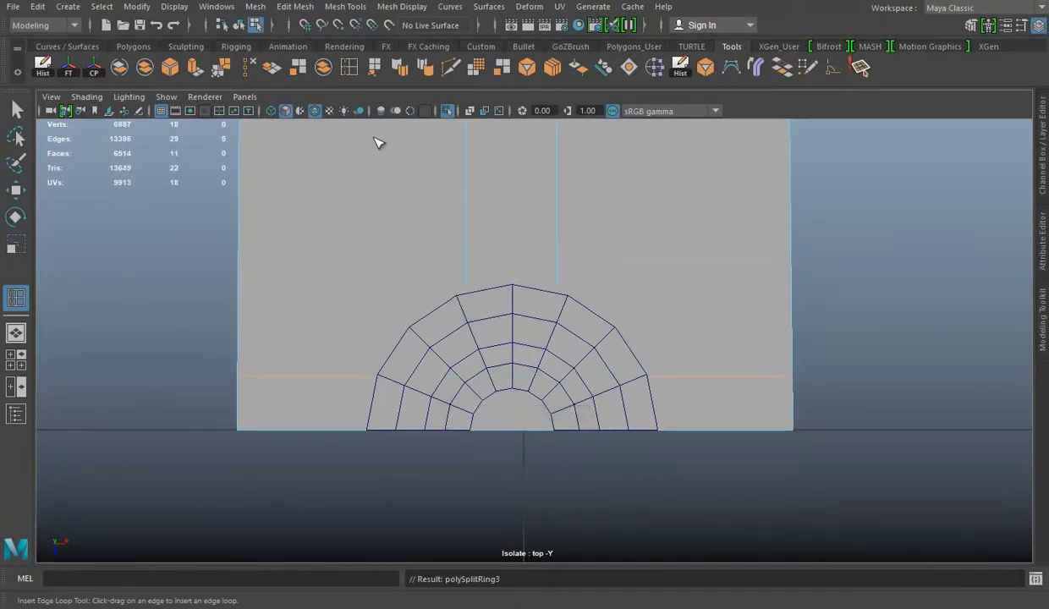
left_click(283, 112)
right_click_drag(677, 204, 677, 241)
key("w")
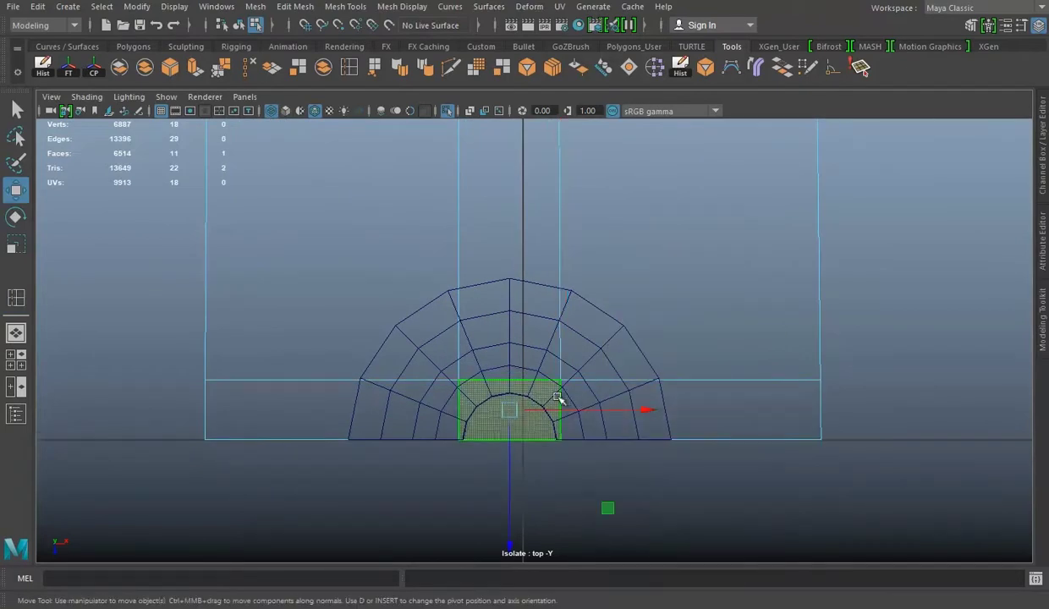
right_click_drag(662, 316, 497, 290, "alt")
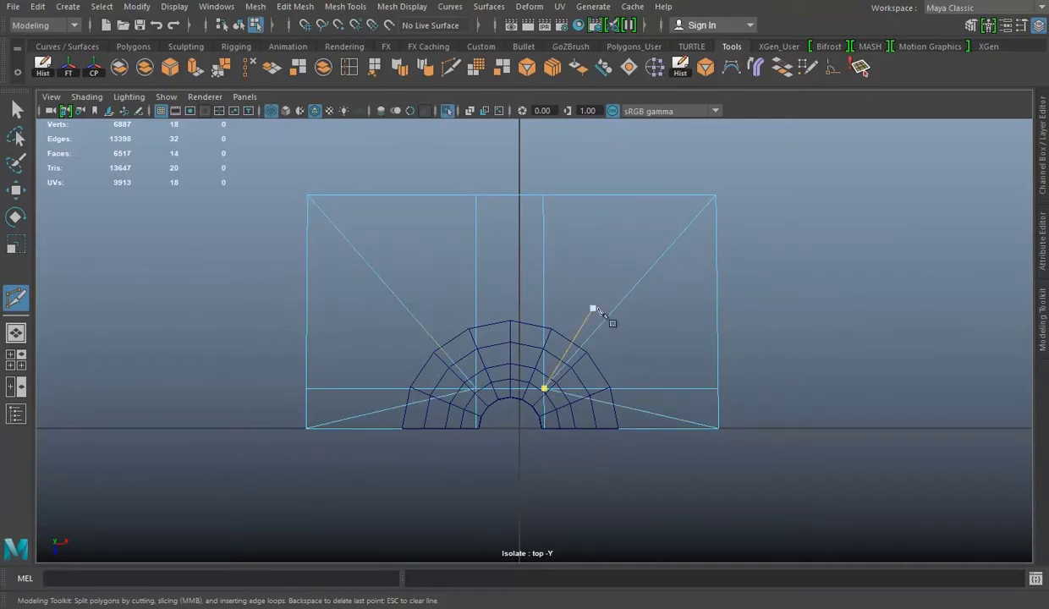
key("w")
Delete the stray edges, inspect the slab from above and select the stacked object.
left_click(250, 72)
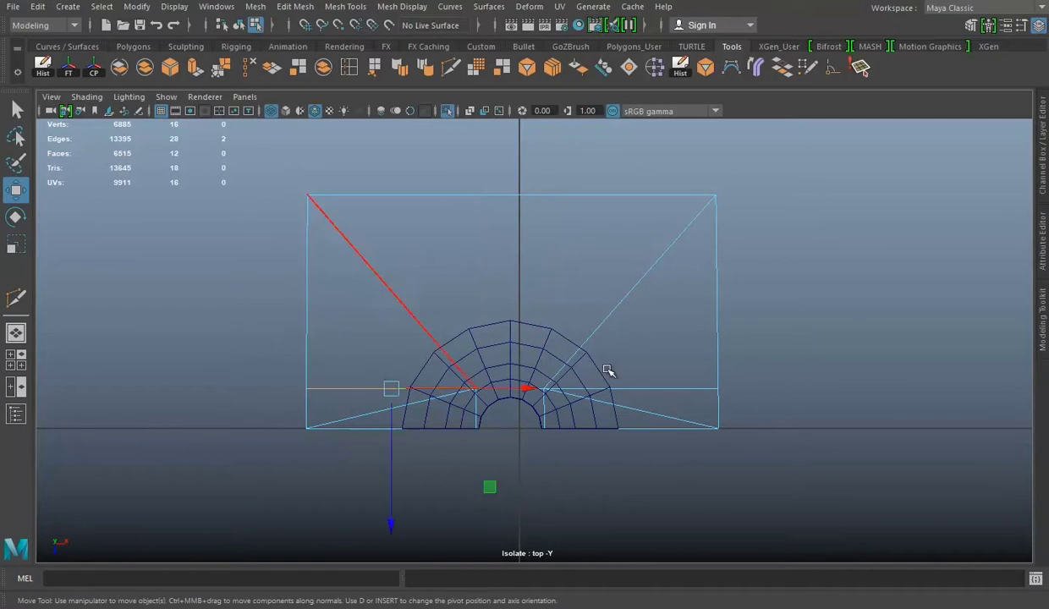
right_click_drag(652, 204, 719, 181)
key("space")
key("space")
mouse_move(677, 356)
left_mouse_down("alt")
mouse_move(735, 340)
mouse_move(745, 204)
left_mouse_up("alt")
right_click_drag(744, 204, 866, 149)
mouse_move(846, 195)
left_mouse_down("alt")
mouse_move(605, 347)
mouse_move(410, 355)
mouse_move(518, 337)
mouse_move(485, 375)
mouse_move(571, 352)
mouse_move(432, 367)
mouse_move(459, 340)
mouse_move(363, 342)
mouse_move(389, 400)
mouse_move(462, 322)
mouse_move(509, 326)
mouse_move(474, 339)
left_mouse_up("alt")
left_click(410, 356)
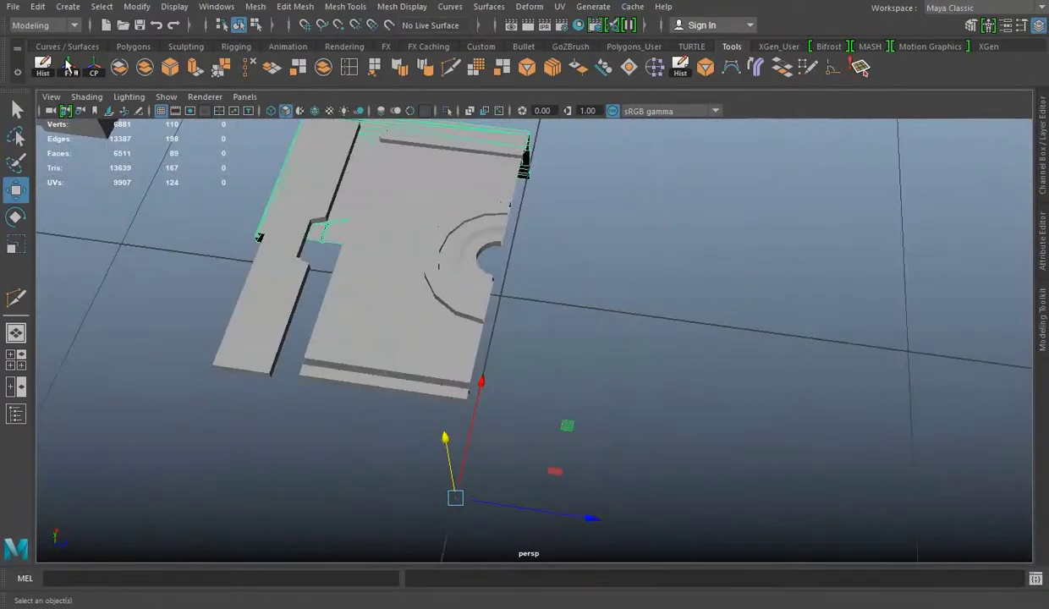
Select the arch and frame it in the perspective view, looking down onto it.
key("space")
key("space")
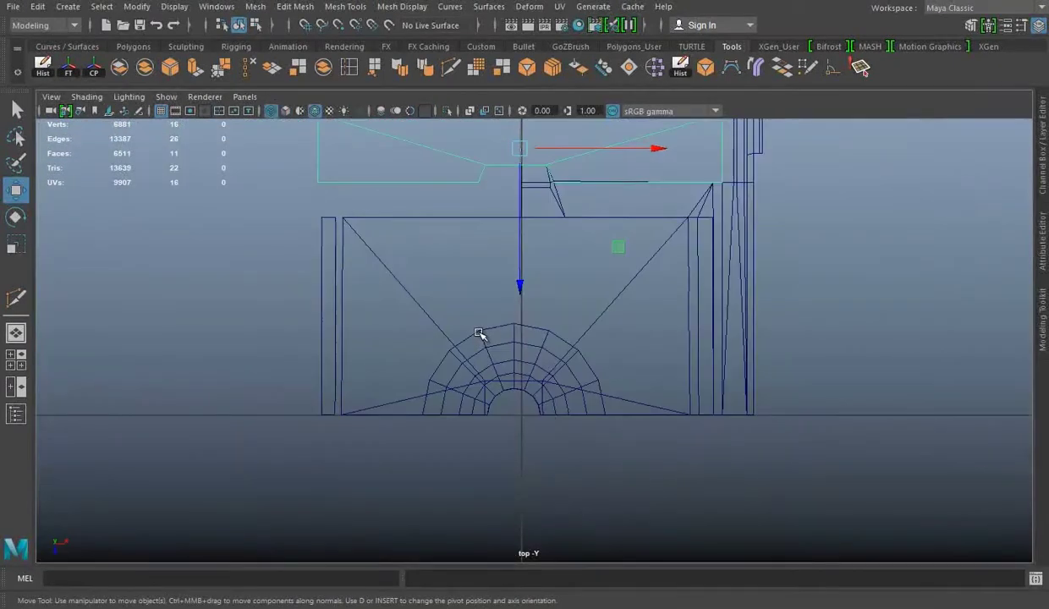
left_click_drag(714, 184, 461, 410)
scroll(457, 180, "up", 1)
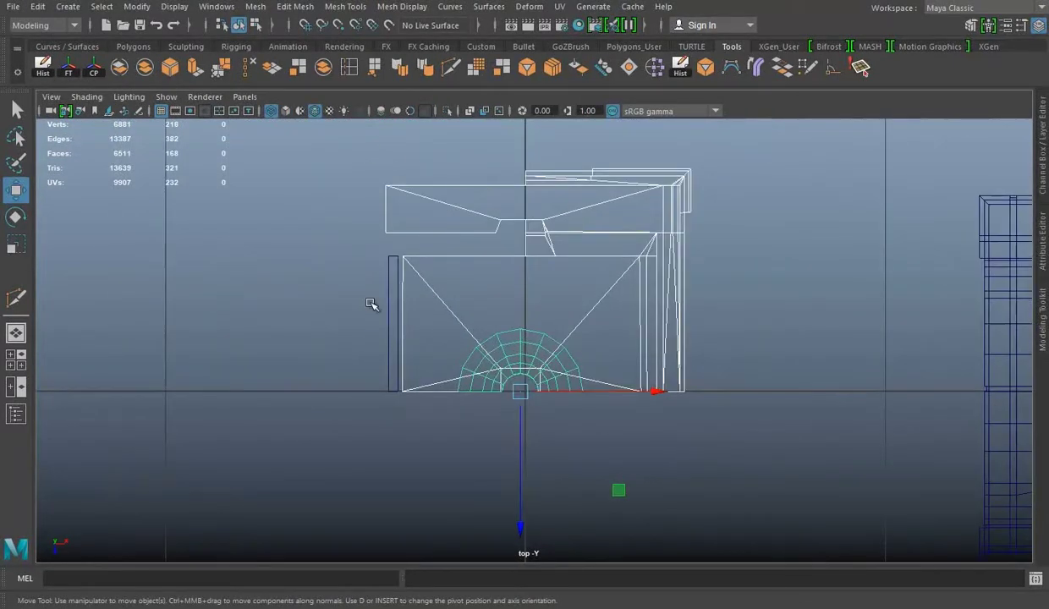
left_click(515, 335)
key("space")
key("space")
key("f")
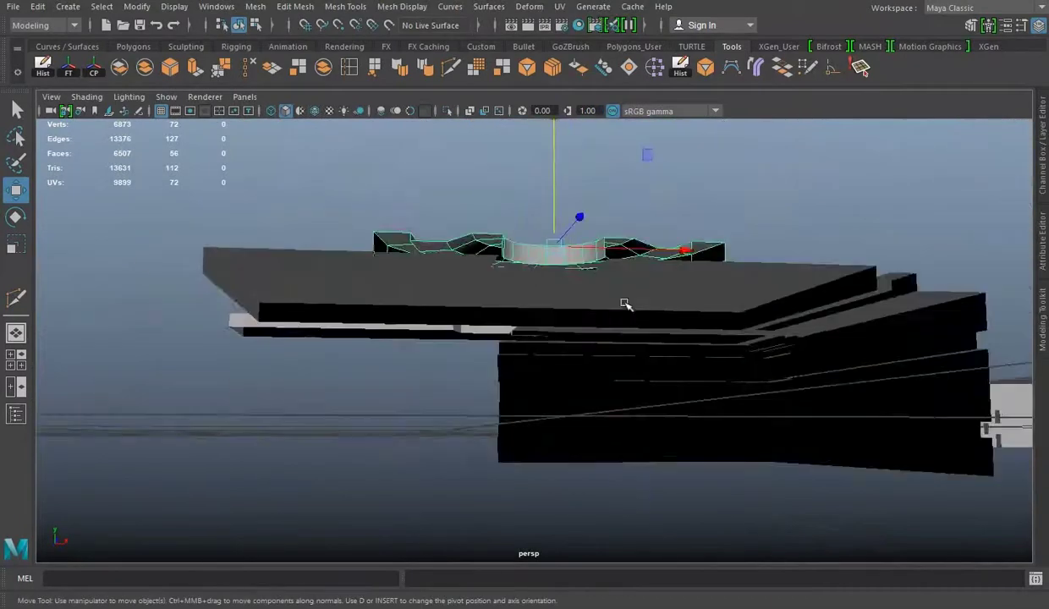
scroll(625, 304, "up", 3)
left_click_drag(574, 322, 508, 300, "alt")
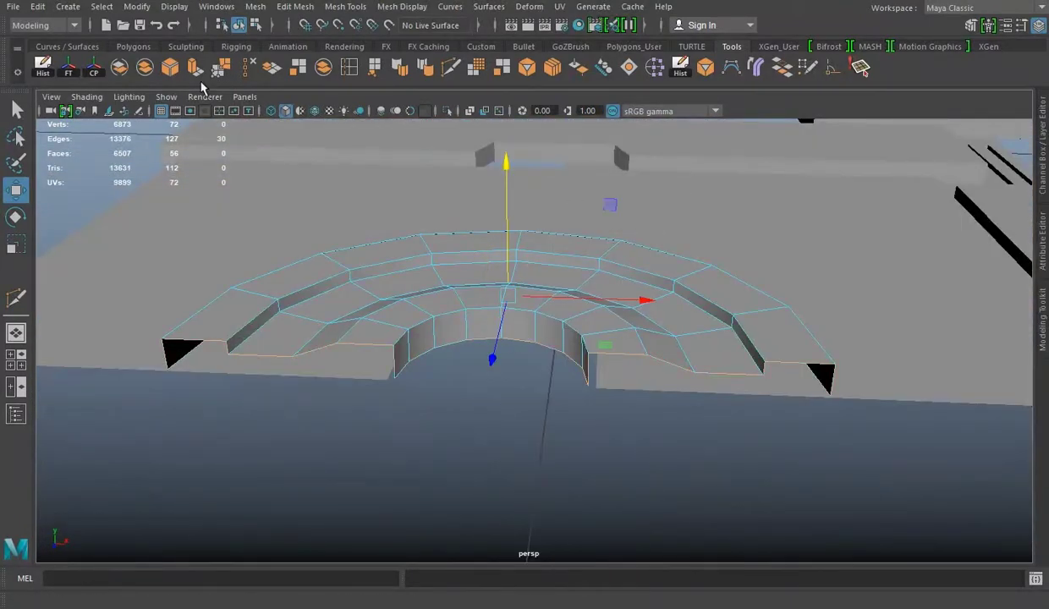
mouse_move(404, 367)
left_mouse_down("alt")
mouse_move(680, 387)
mouse_move(527, 293)
left_mouse_up("alt")
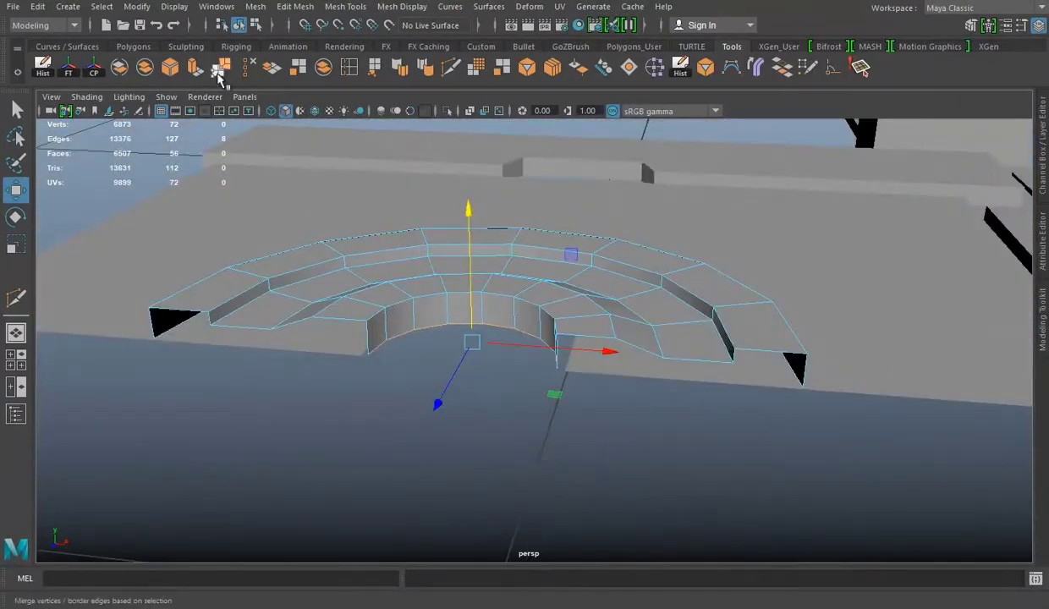
Extrude the arch's inner edges and pull them down in side view, then undo the extrusion.
key("ctrl+e")
key("space")
key("space")
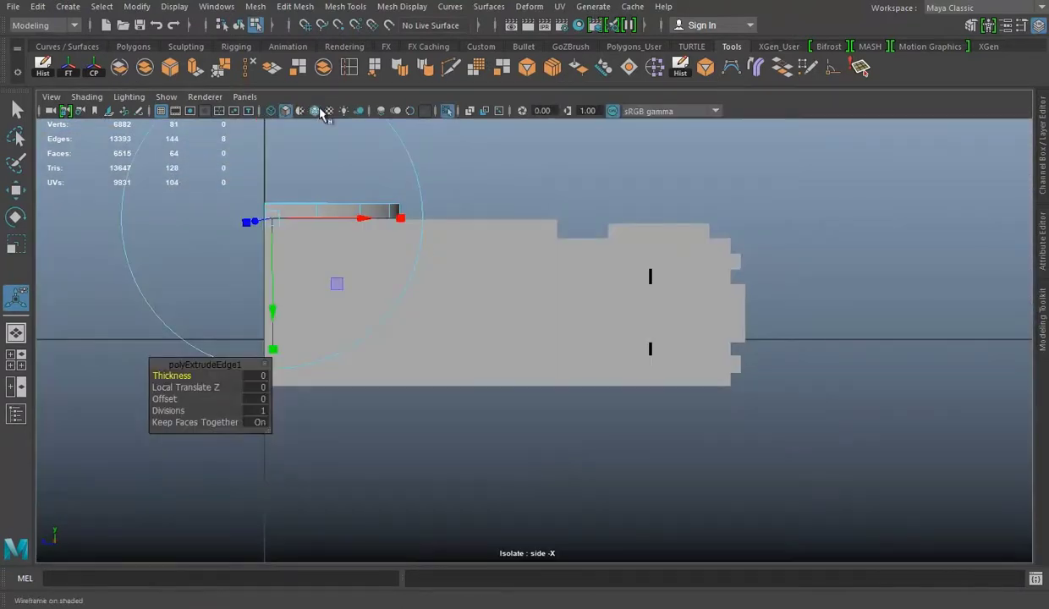
key("4")
key("w")
left_click_drag(282, 234, 282, 256)
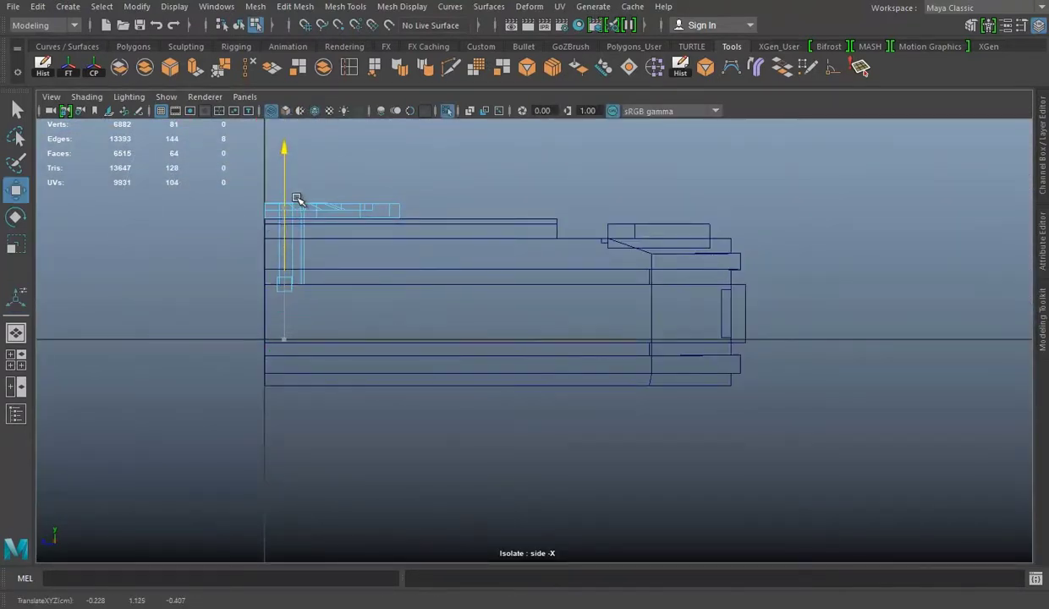
key("space")
key("space")
left_click_drag(714, 316, 659, 273, "alt")
key("ctrl+z")
Preview the arch smoothed, select its edge loop, then select the plate piece and save.
mouse_move(781, 155)
left_mouse_down("alt")
mouse_move(539, 351)
mouse_move(519, 299)
left_mouse_up("alt")
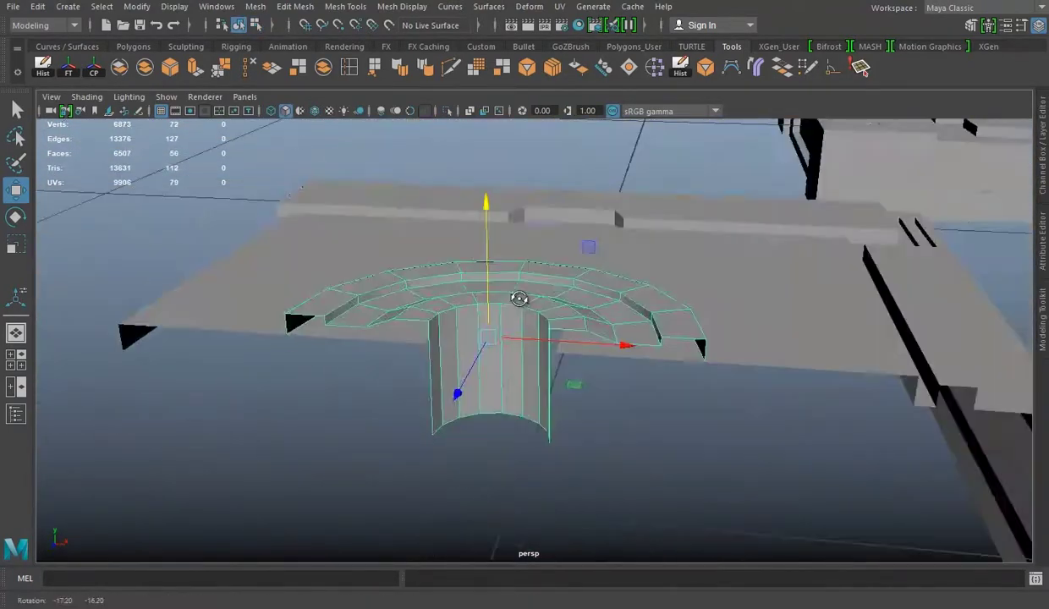
key("3")
mouse_move(316, 347)
left_mouse_down("alt")
mouse_move(433, 291)
mouse_move(428, 349)
mouse_move(375, 372)
left_mouse_up("alt")
double_click(429, 292)
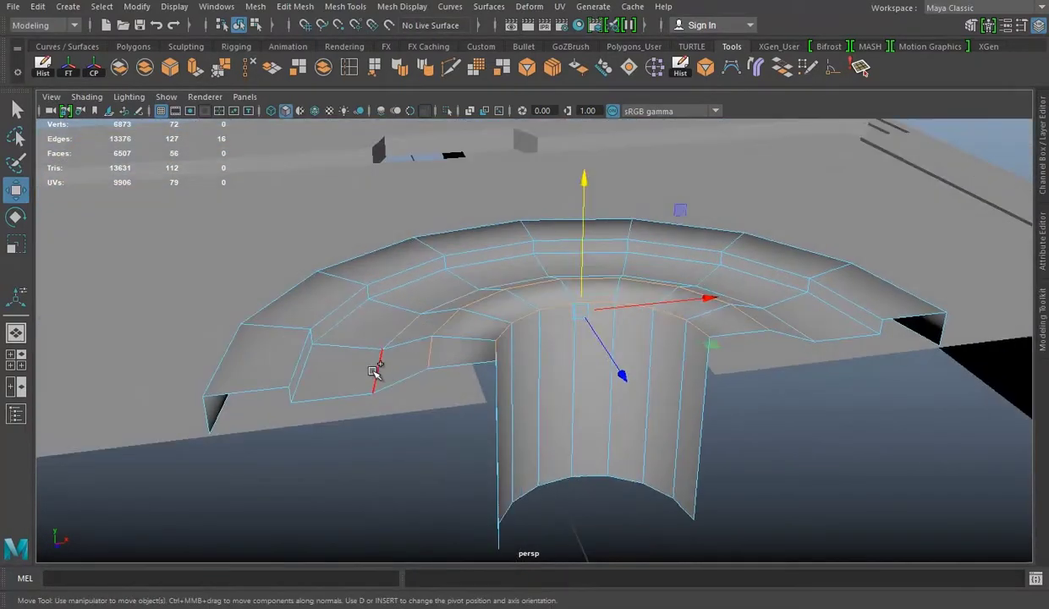
left_click_drag(340, 313, 420, 385, "alt")
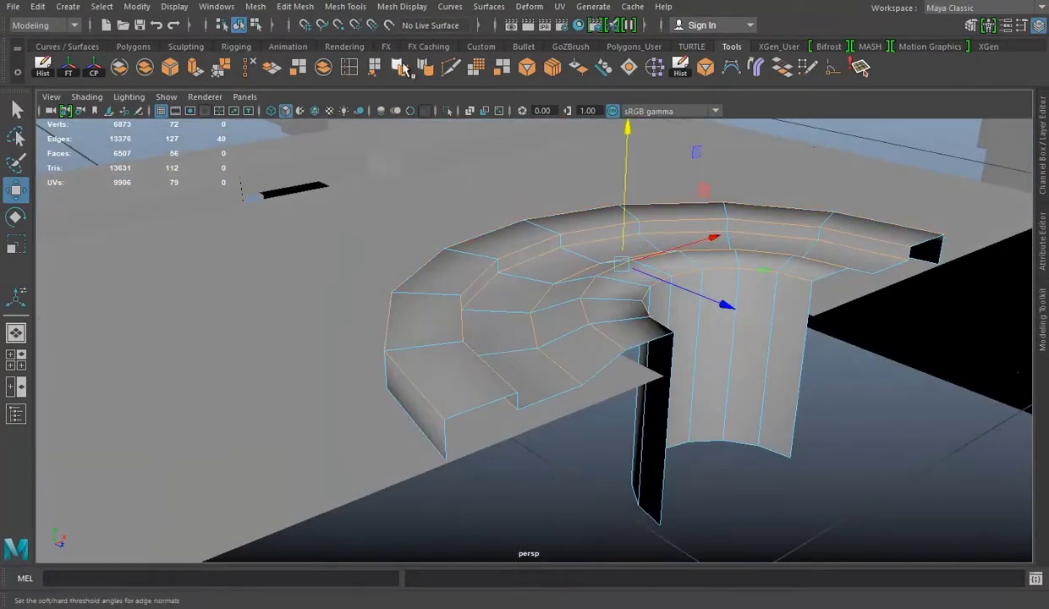
right_click_drag(478, 205, 408, 225)
mouse_move(853, 408)
left_mouse_down("alt")
mouse_move(570, 359)
mouse_move(576, 328)
left_mouse_up("alt")
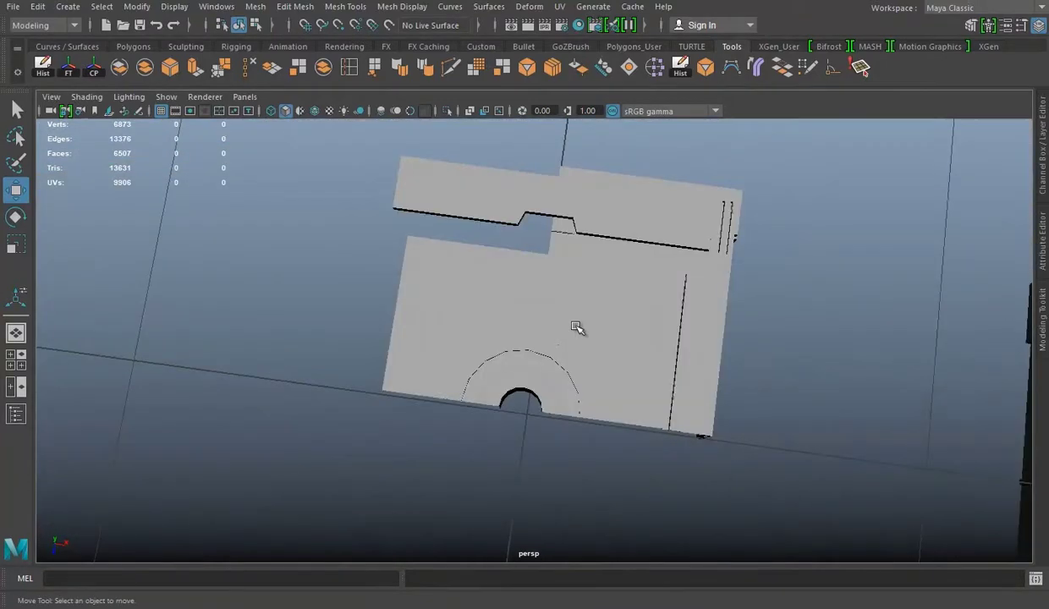
left_click(577, 328)
key("ctrl+s")
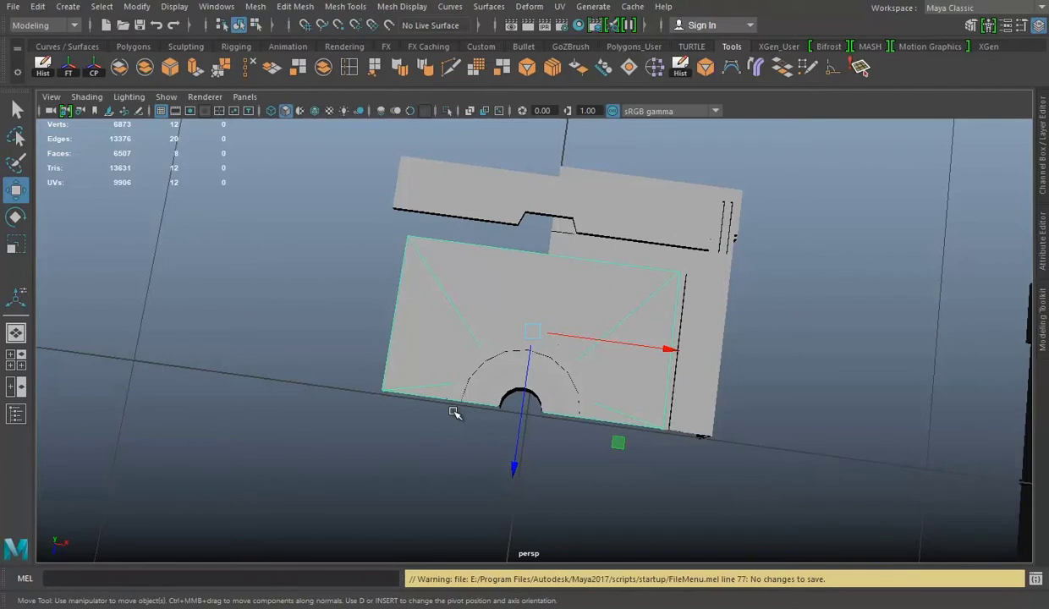
Select all the corner pieces, combine them into one mesh and save the scene.
left_click_drag(628, 328, 559, 331, "alt")
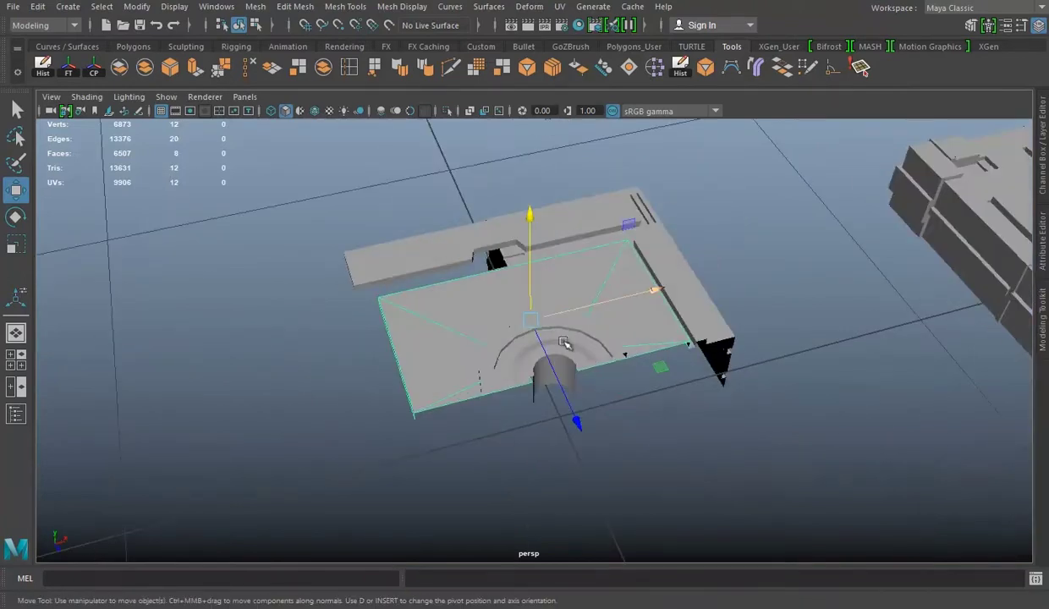
key("space")
key("space")
left_click_drag(347, 159, 726, 469)
key("ctrl+s")
left_click(255, 6)
left_click(280, 47)
Multi-Cut new edges into the corner piece's large face.
scroll(651, 457, "up", 2)
key("F11")
key("F8")
scroll(542, 352, "up", 1)
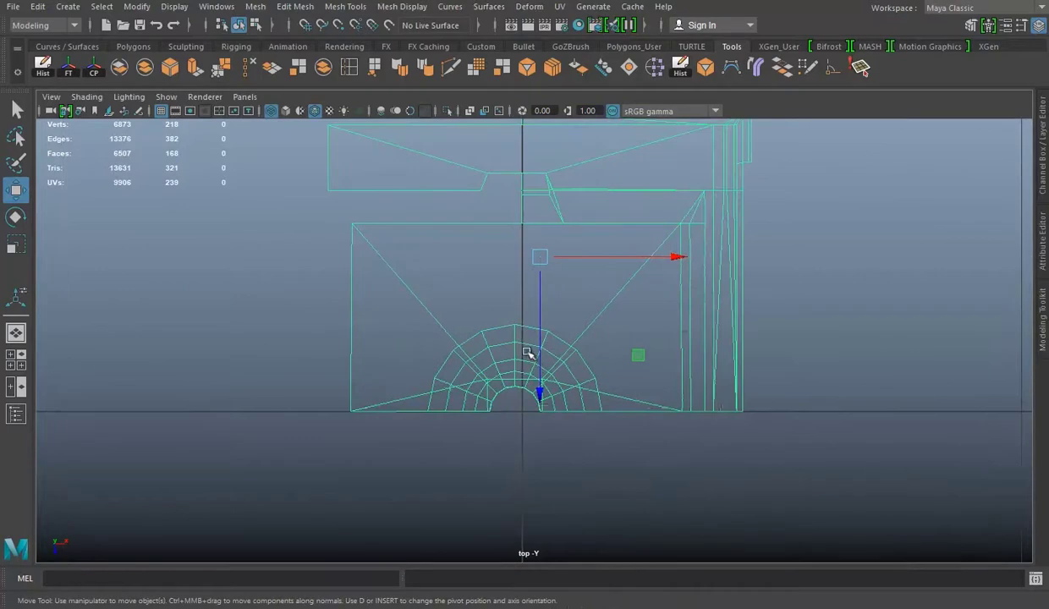
left_click(491, 310)
left_click(483, 225)
right_click_drag(482, 225, 485, 240)
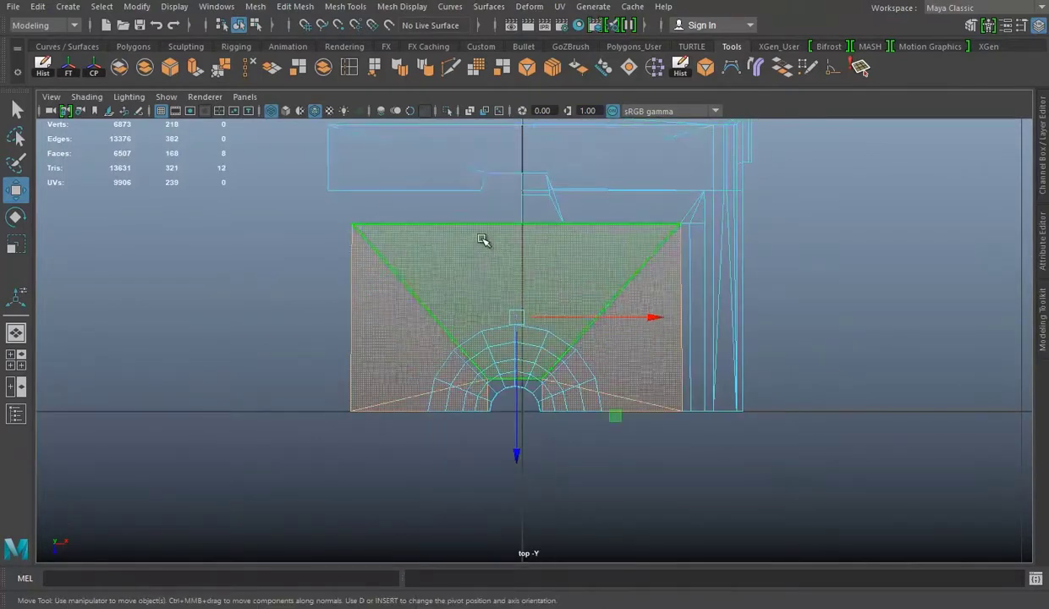
left_click(451, 69)
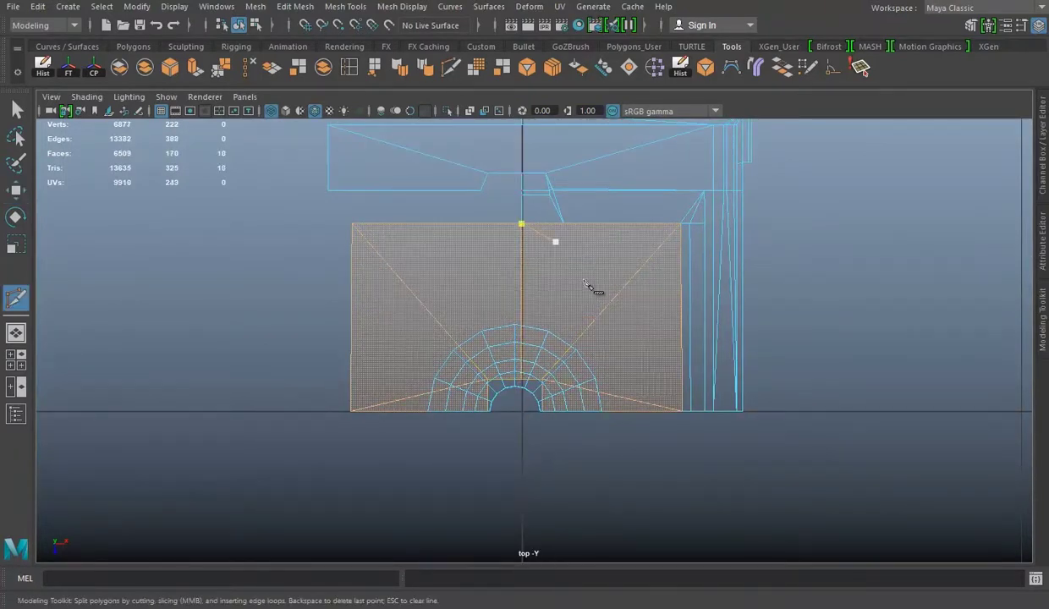
Delete the diagonal edge from the large face.
key("w")
key("F9")
key("F10")
left_click(663, 304)
left_click(597, 313)
right_click(698, 207)
left_click(664, 278)
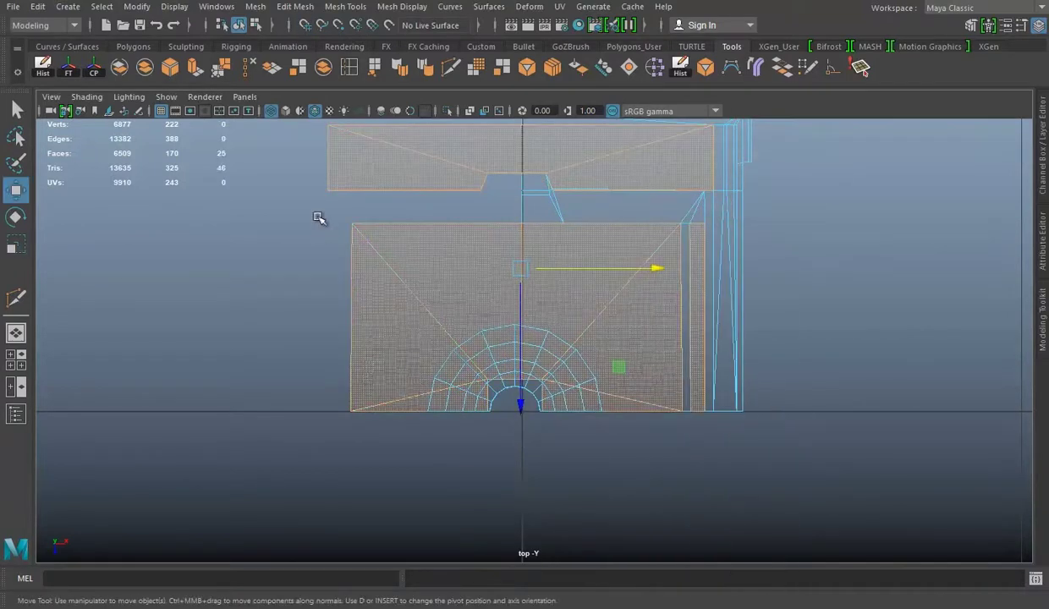
Insert an edge loop across the upper strip and delete the faces left of it.
middle_click_drag(485, 388, 488, 306, "alt")
key("F11")
left_click(459, 198)
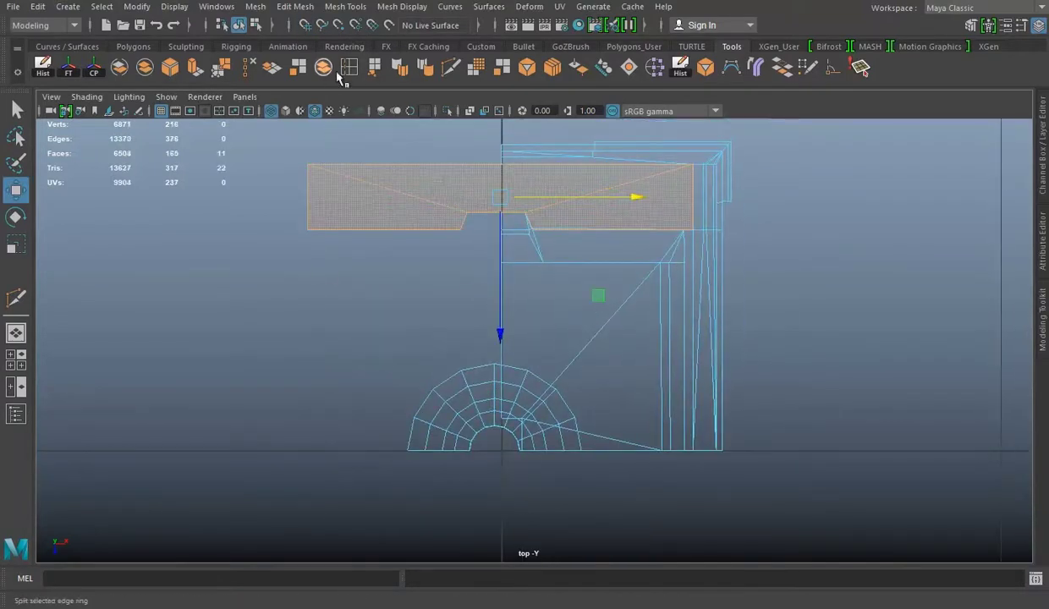
right_click_drag(499, 205, 506, 171, "shift")
left_click_drag(501, 169, 502, 188)
key("e")
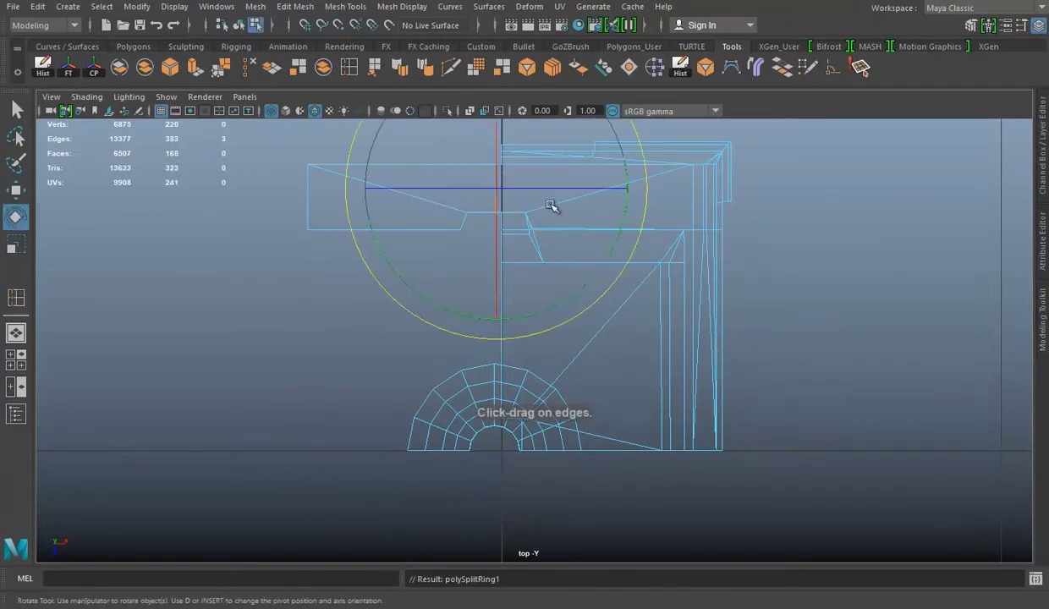
key("r")
key("w")
key("ctrl+F11")
key("Delete")
key("Delete")
key("space")
key("space")
mouse_move(756, 277)
left_mouse_down("alt")
mouse_move(588, 275)
mouse_move(621, 252)
left_mouse_up("alt")
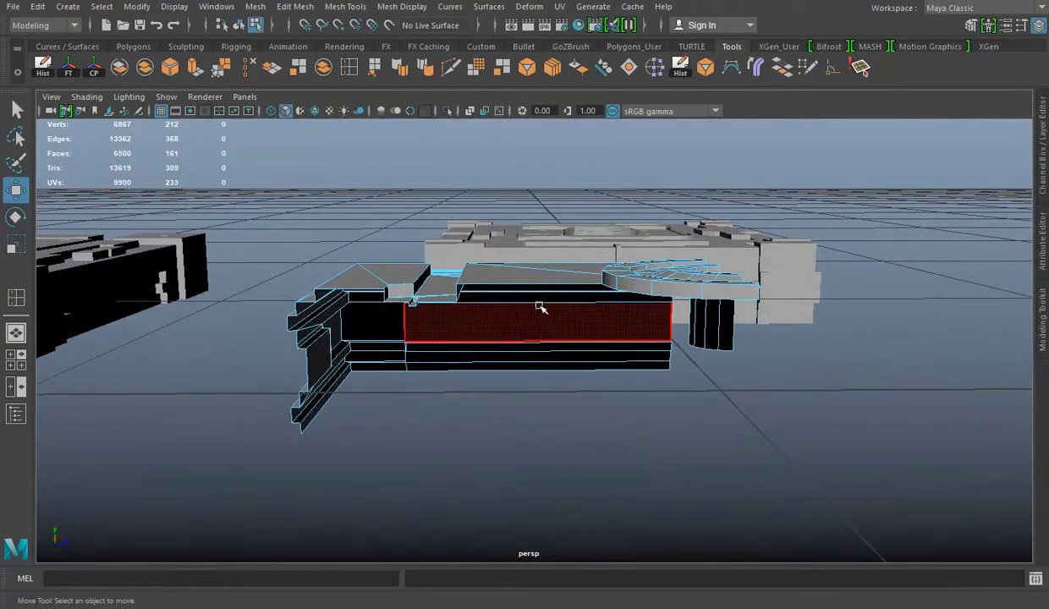
Frame the tile's side strip and orbit underneath to view the underside edges.
left_click_drag(538, 306, 449, 321, "alt")
left_click(466, 265)
key("f")
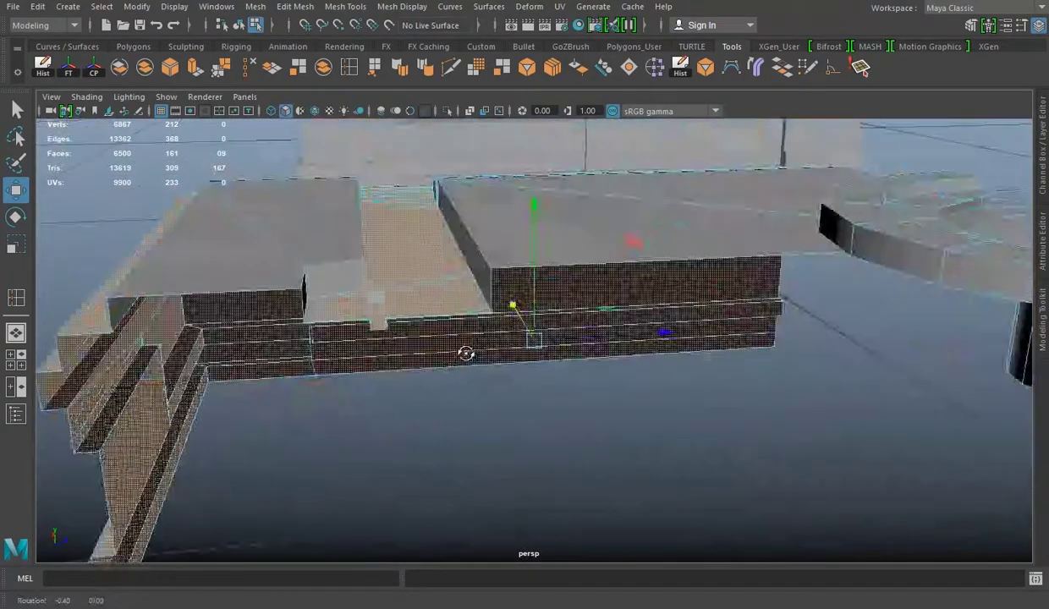
right_click_drag(497, 203, 565, 183)
mouse_move(586, 327)
left_mouse_down("alt")
mouse_move(468, 335)
mouse_move(580, 345)
mouse_move(756, 320)
mouse_move(613, 330)
mouse_move(639, 326)
mouse_move(556, 290)
mouse_move(428, 298)
mouse_move(509, 369)
mouse_move(640, 357)
mouse_move(636, 373)
mouse_move(452, 344)
mouse_move(719, 317)
mouse_move(593, 211)
left_mouse_up("alt")
left_click(448, 68)
left_click_drag(609, 260, 671, 172, "alt")
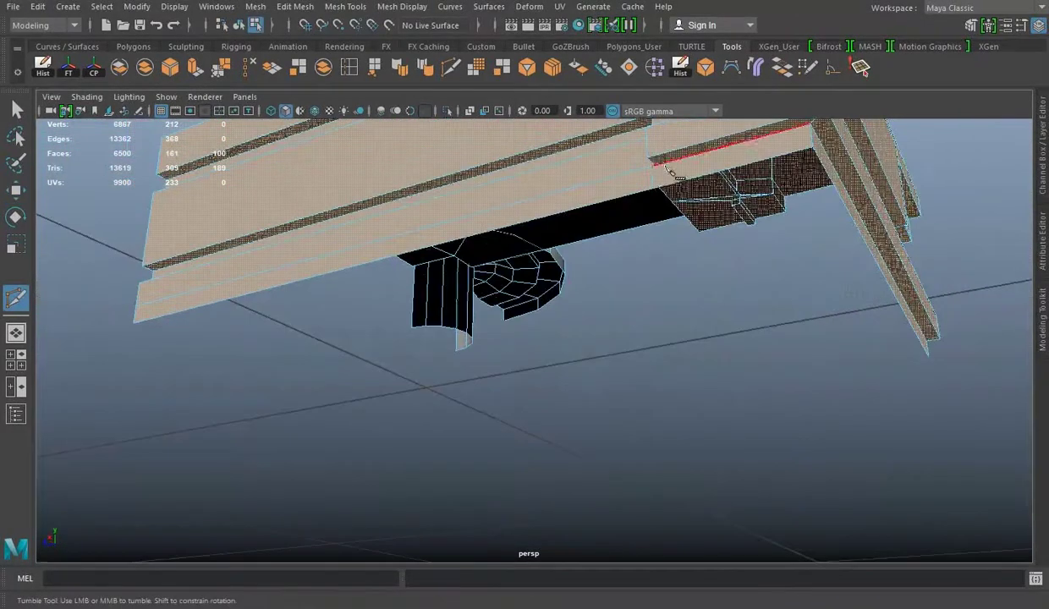
left_click_drag(139, 330, 427, 298, "alt")
key("w")
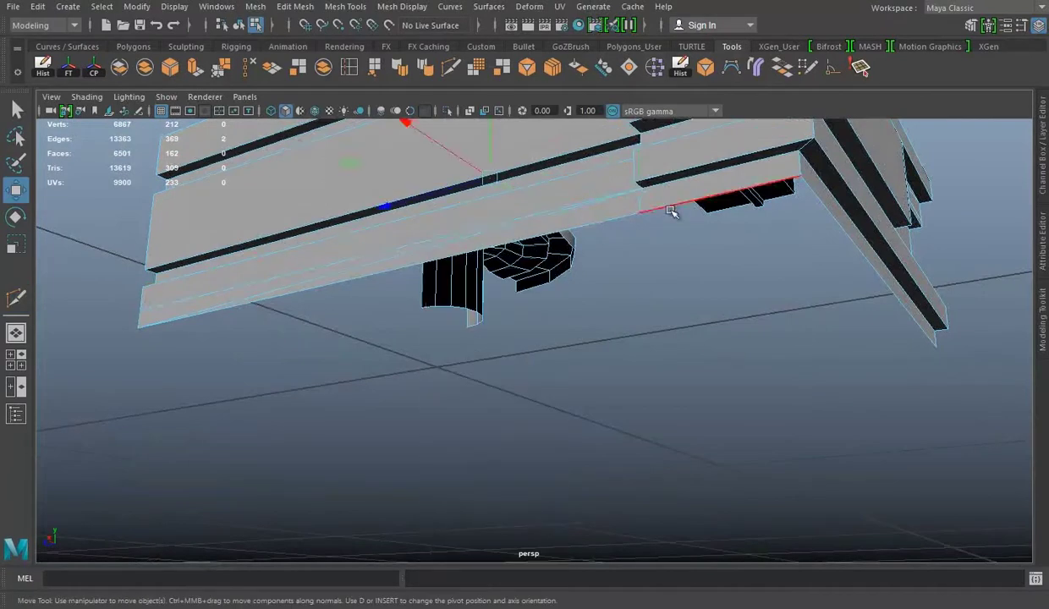
Delete the stray underside edge, bringing the mesh to 6499 faces.
left_click(209, 290)
left_click_drag(208, 290, 568, 288, "alt")
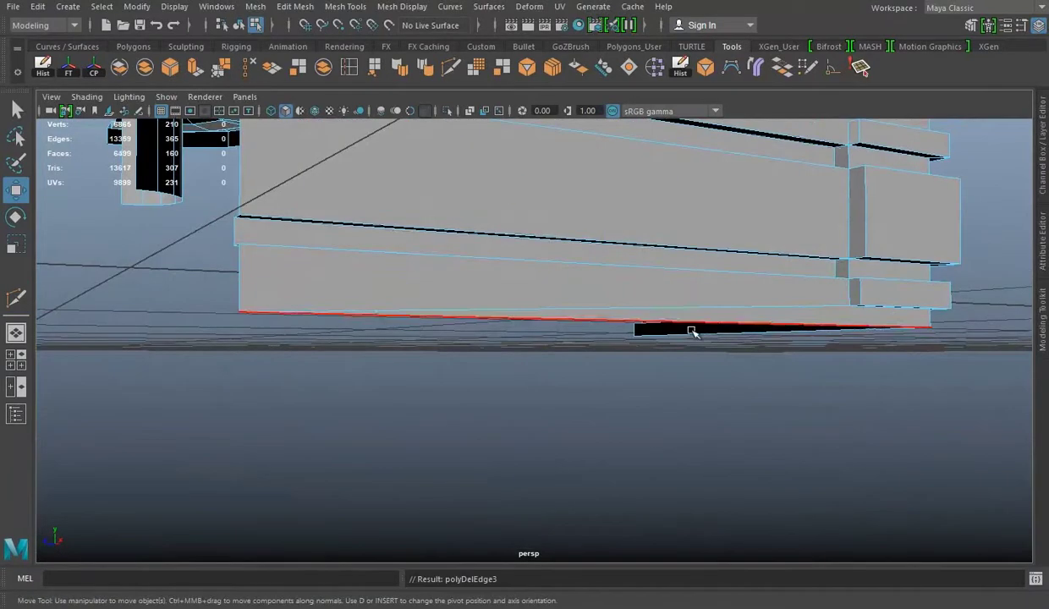
left_click_drag(691, 332, 515, 286, "alt")
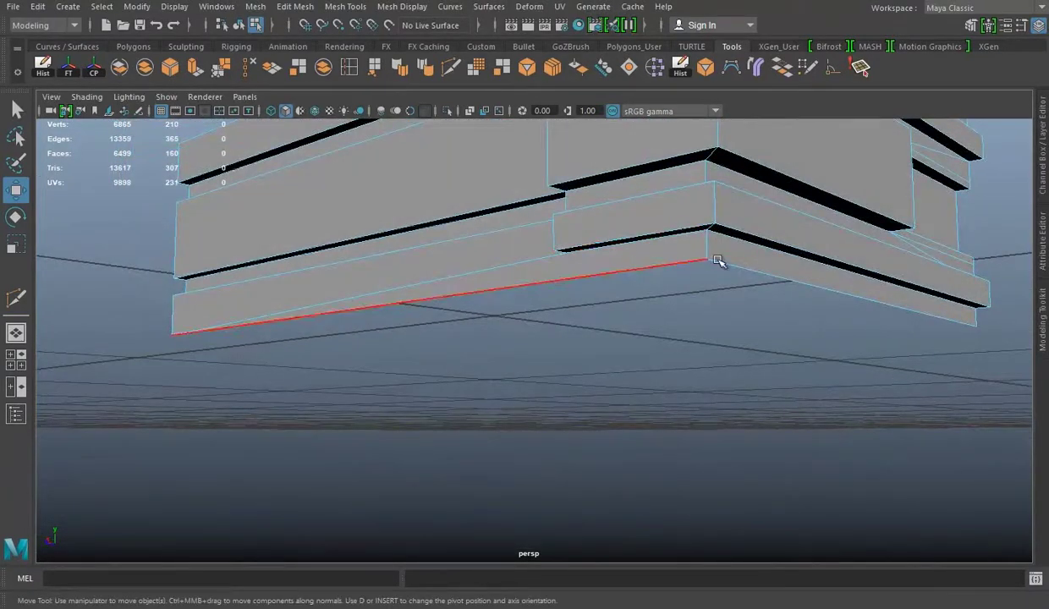
left_click_drag(717, 261, 703, 307, "alt")
right_click_drag(680, 204, 860, 149)
mouse_move(859, 150)
left_mouse_down("alt")
mouse_move(749, 311)
mouse_move(649, 306)
left_mouse_up("alt")
key("space")
key("space")
middle_click_drag(478, 347, 424, 235, "alt")
Delete the left half of the arch ring and adjust a vertex at the cut.
key("ctrl+F11")
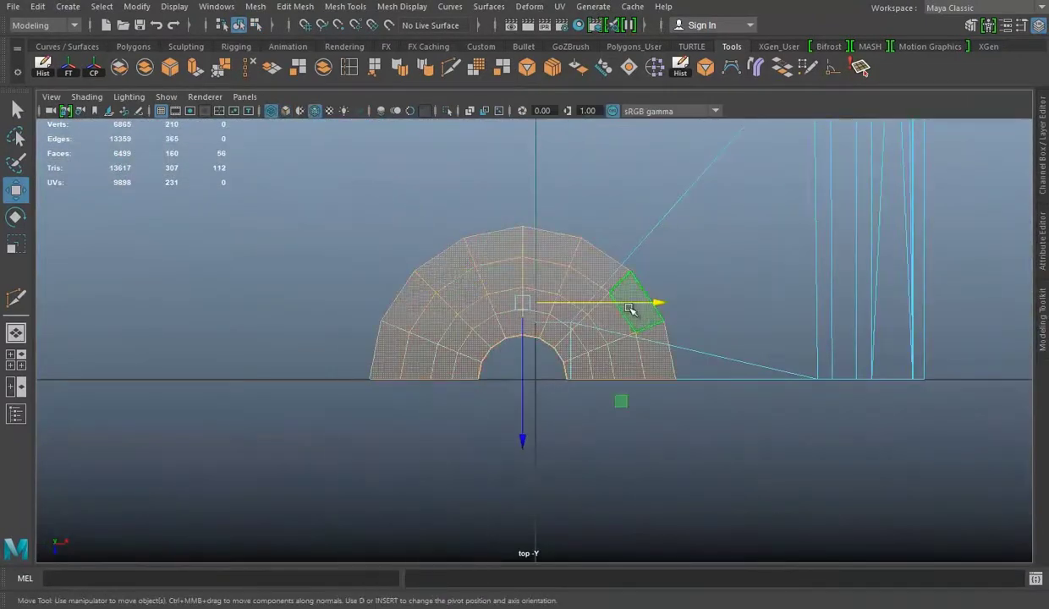
left_click_drag(631, 310, 649, 303)
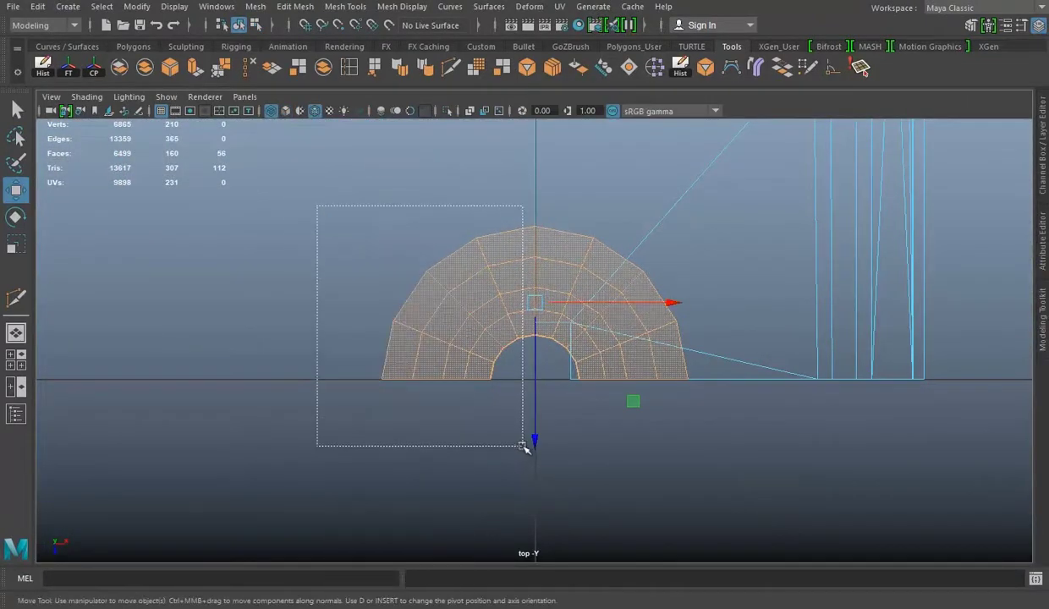
left_click_drag(524, 448, 524, 448)
key("Delete")
scroll(656, 360, "up", 3)
scroll(555, 325, "up", 2)
right_click_drag(459, 277, 452, 201)
left_click_drag(500, 373, 531, 417)
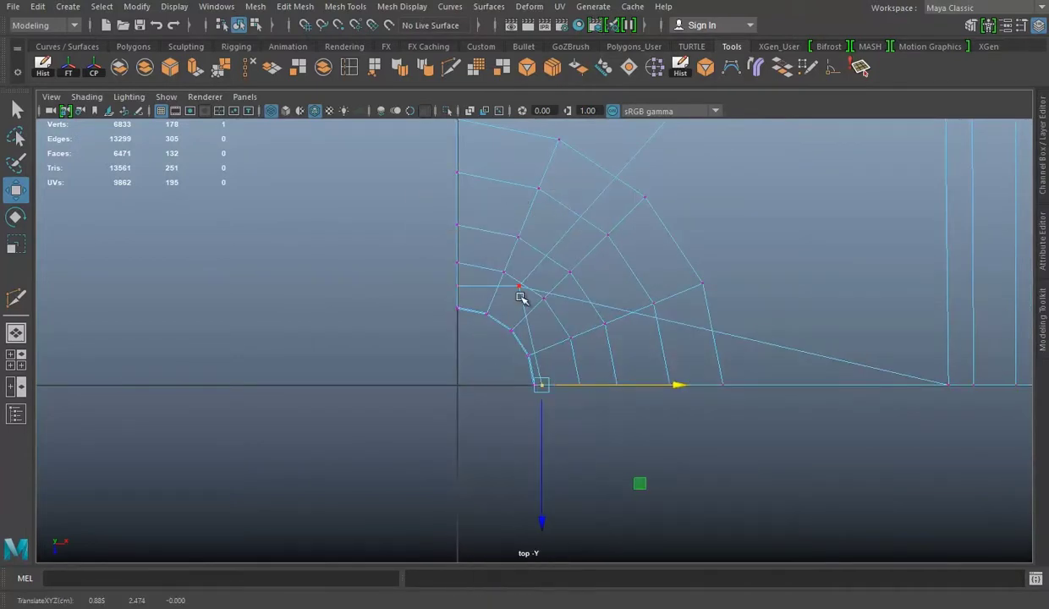
Scale the left and bottom border vertices flat into straight edges.
key("space")
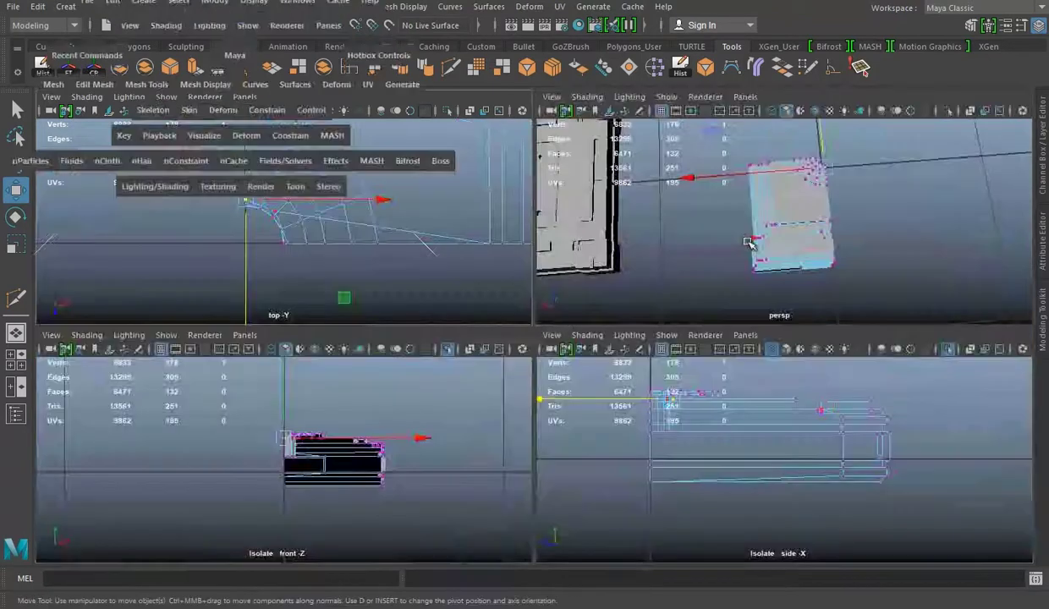
key("space")
key("space")
left_click_drag(762, 237, 274, 256)
scroll(602, 302, "up", 3)
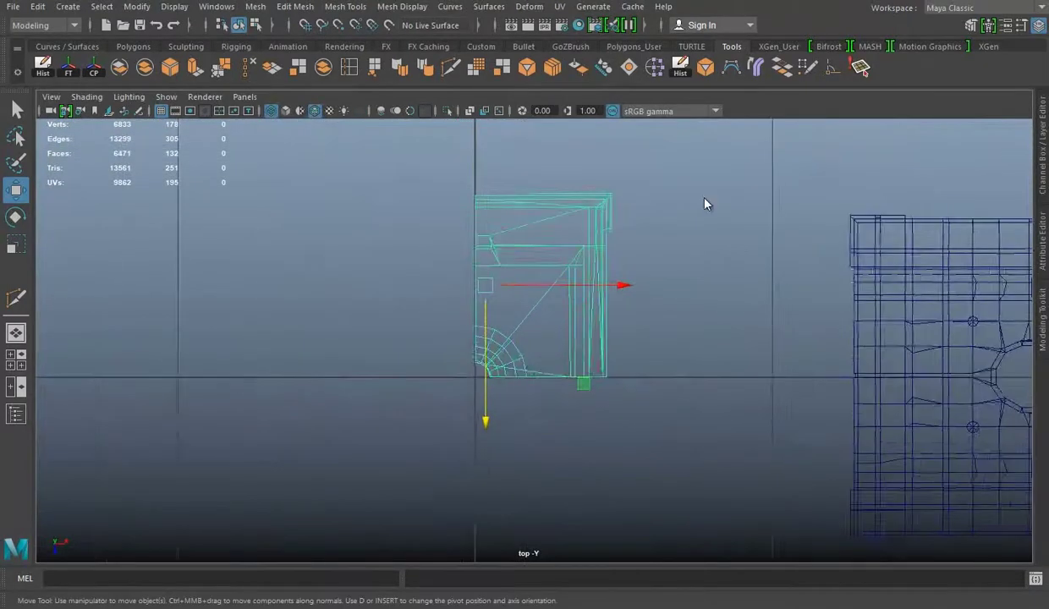
left_click_drag(415, 161, 426, 195)
left_click_drag(470, 400, 470, 397)
key("r")
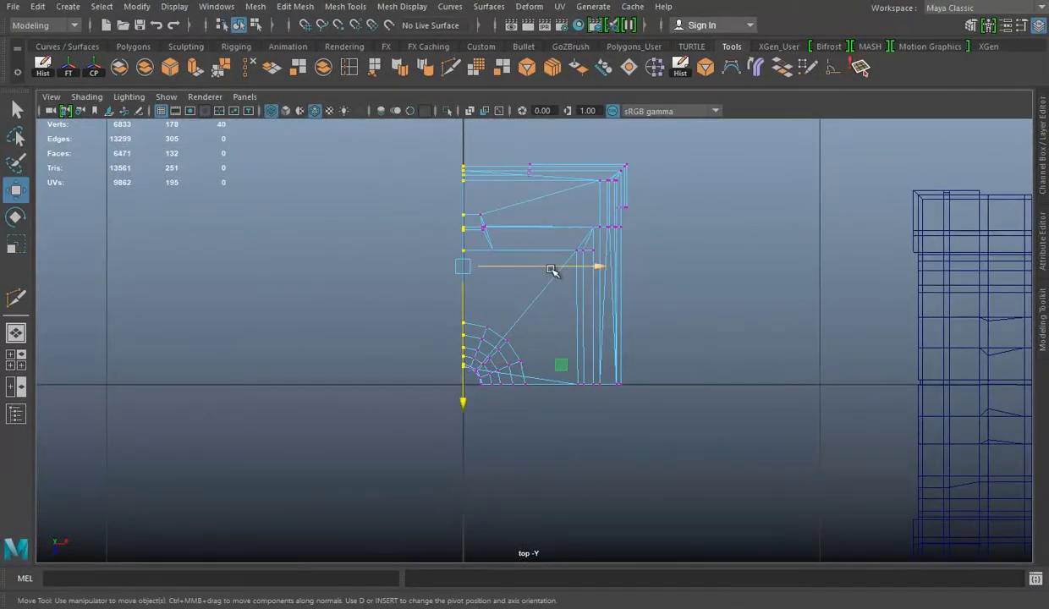
scroll(549, 501, "up", 3)
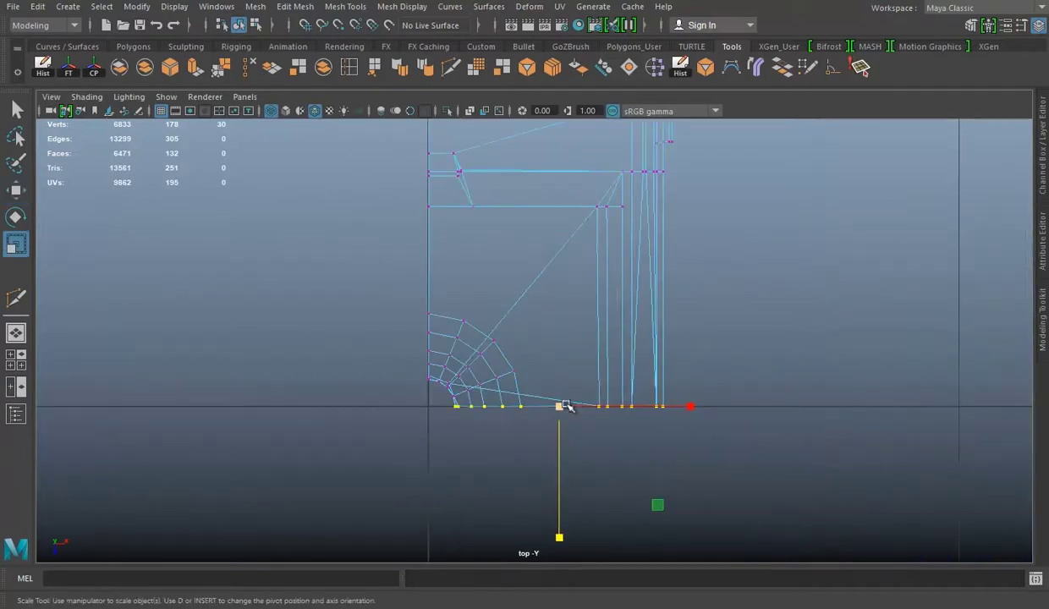
scroll(567, 503, "up", 3)
key("w")
Select the corner piece and save the scene as Building Top 01.mb.
right_click_drag(561, 204, 633, 180)
mouse_move(653, 207)
left_mouse_down("alt")
mouse_move(787, 286)
mouse_move(790, 323)
mouse_move(595, 354)
mouse_move(586, 335)
mouse_move(535, 368)
left_mouse_up("alt")
left_click(595, 354)
key("ctrl+s")
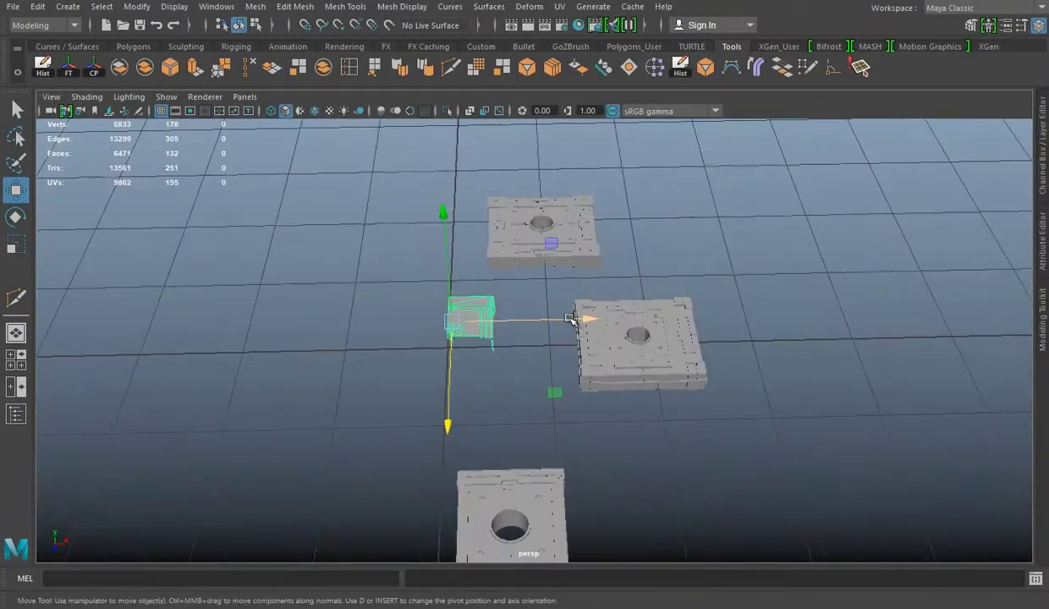
Orbit out, select the central square tile with the round hole and frame it.
left_click(256, 7)
mouse_move(205, 228)
left_mouse_down("alt")
mouse_move(305, 244)
mouse_move(434, 351)
mouse_move(575, 301)
left_mouse_up("alt")
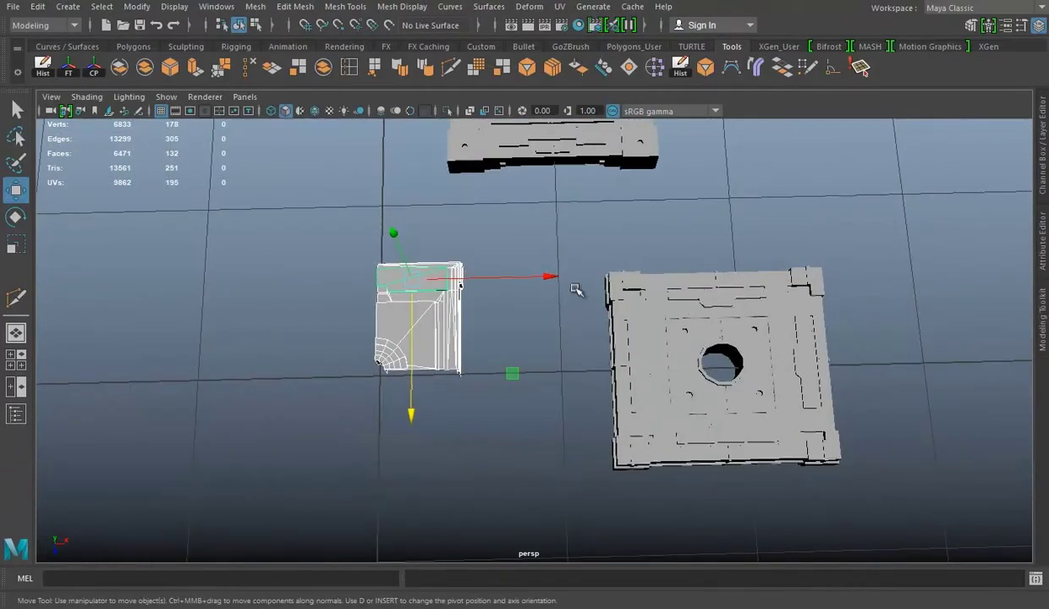
left_click_drag(291, 244, 509, 300, "alt")
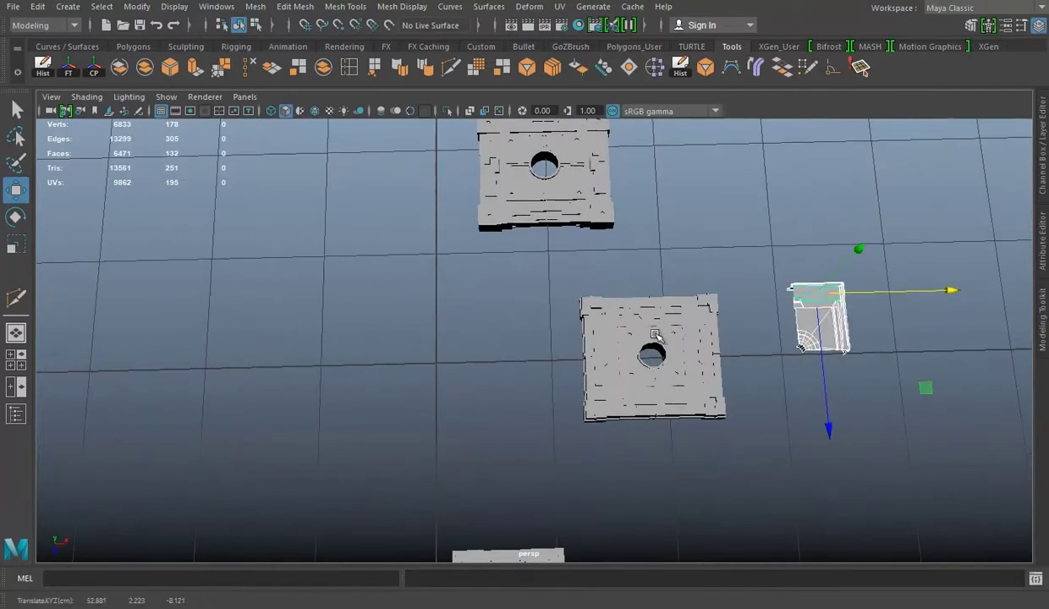
key("space")
Maximize the top view and re-frame the square tile alongside its neighbour.
key("space")
left_click(485, 293)
middle_click_drag(595, 342, 445, 339, "alt")
key("f")
scroll(572, 259, "up", 4)
scroll(633, 187, "down", 1)
scroll(598, 192, "down", 2)
key("space")
key("space")
key("f")
scroll(635, 310, "up", 2)
scroll(635, 310, "down", 3)
left_click_drag(644, 321, 510, 380, "alt")
Save Building Top 01.mb and return to the top view of the tile.
key("ctrl+s")
mouse_move(584, 364)
left_mouse_down("alt")
mouse_move(651, 398)
mouse_move(399, 368)
mouse_move(541, 357)
left_mouse_up("alt")
key("space")
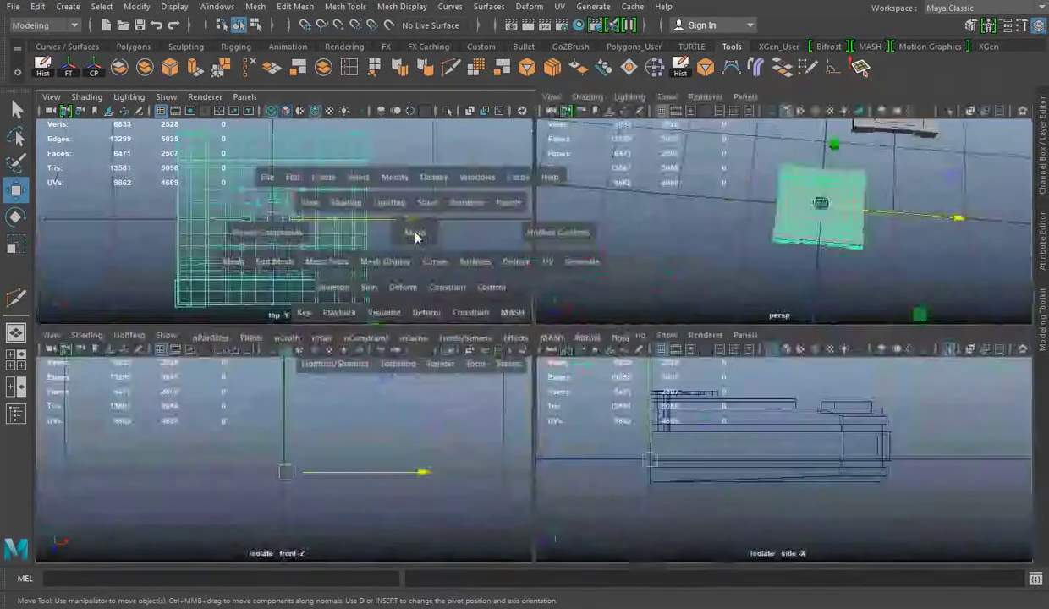
key("space")
right_click_drag(733, 204, 808, 180)
scroll(677, 393, "up", 3)
Nudge the tile along Z and adjust it with the edge loop and scale tools.
scroll(677, 394, "up", 2)
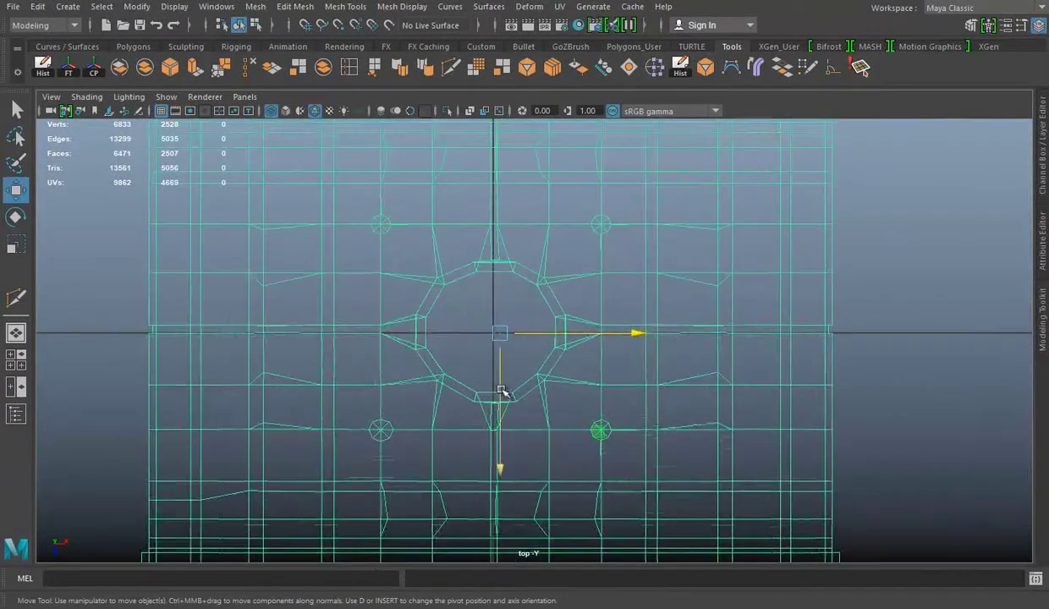
left_click_drag(504, 391, 506, 396)
scroll(505, 394, "up", 3)
key("ctrl+e")
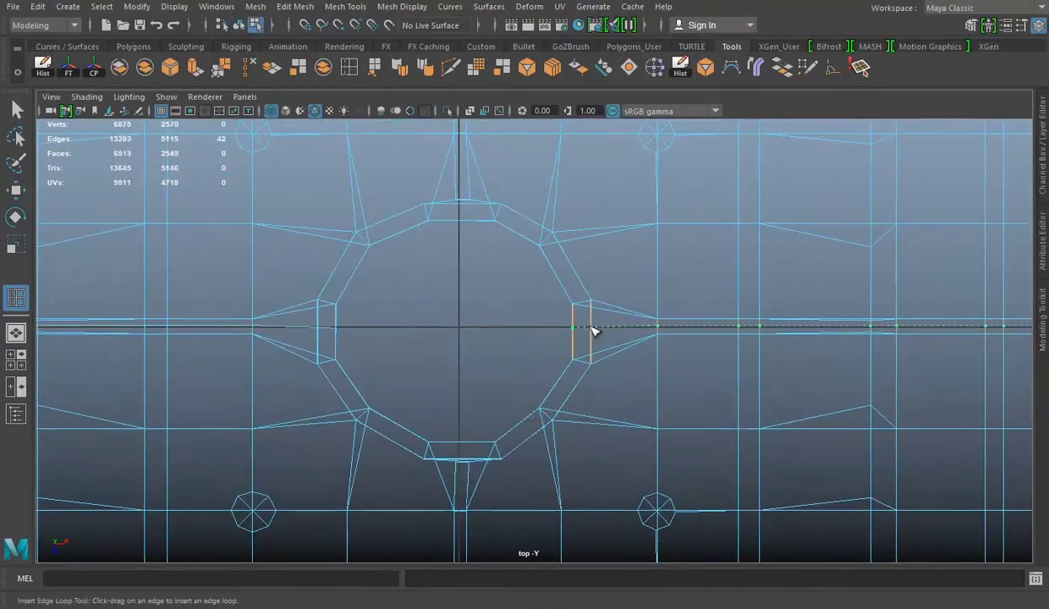
scroll(299, 340, "down", 3)
key("r")
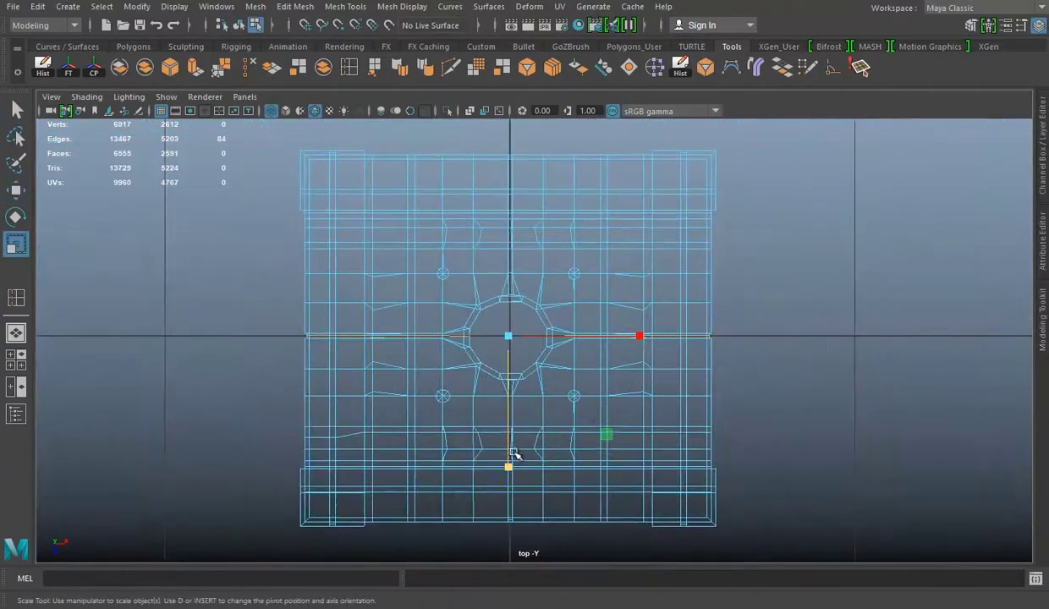
scroll(517, 306, "up", 3)
scroll(611, 386, "down", 5)
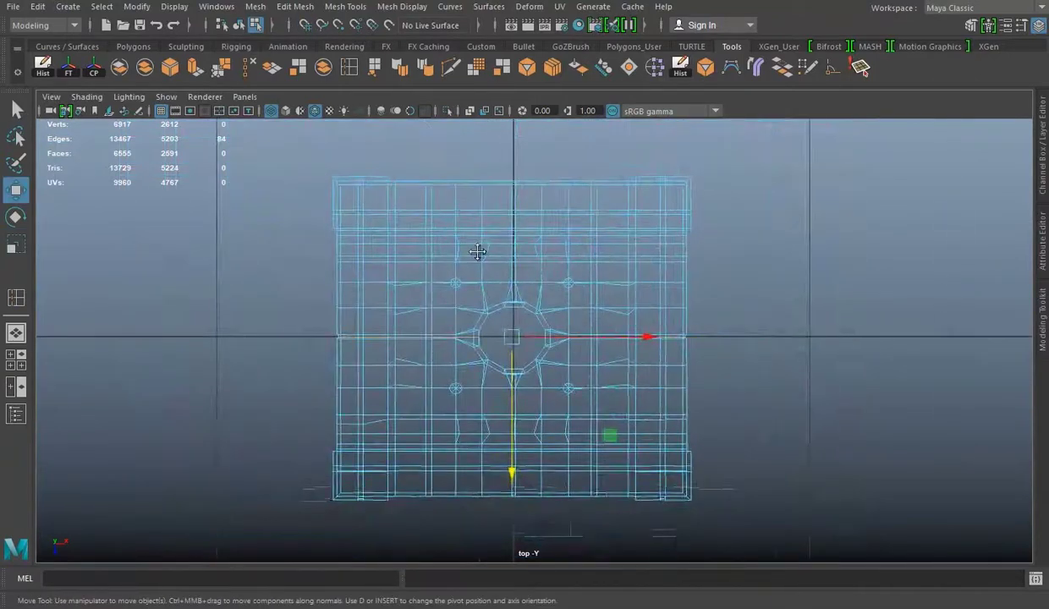
scroll(480, 248, "up", 1)
Delete the upper half of the tile's faces.
left_click(296, 168)
left_click_drag(768, 326, 768, 327)
key("Delete")
scroll(402, 356, "up", 2)
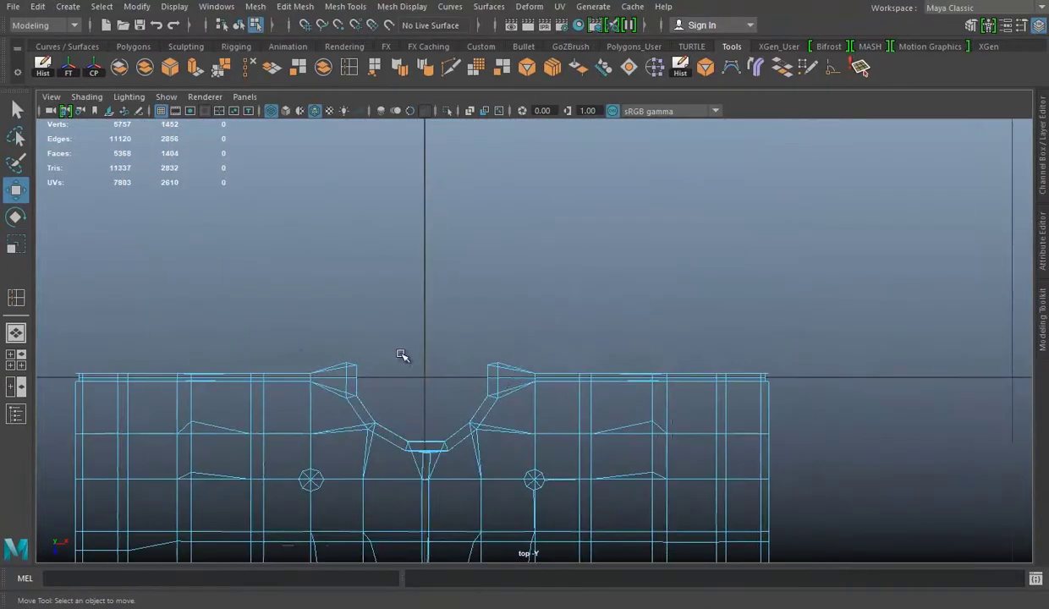
left_click(366, 336)
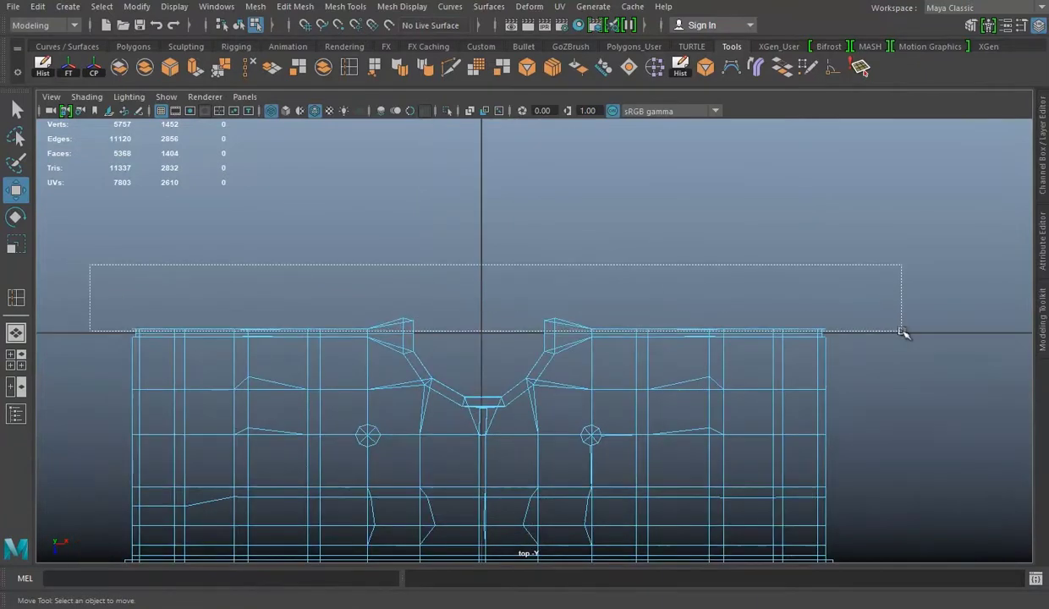
Inspect the hollow underside in perspective, then switch to edge selection in top view.
scroll(555, 417, "down", 2)
right_click_drag(497, 203, 569, 181)
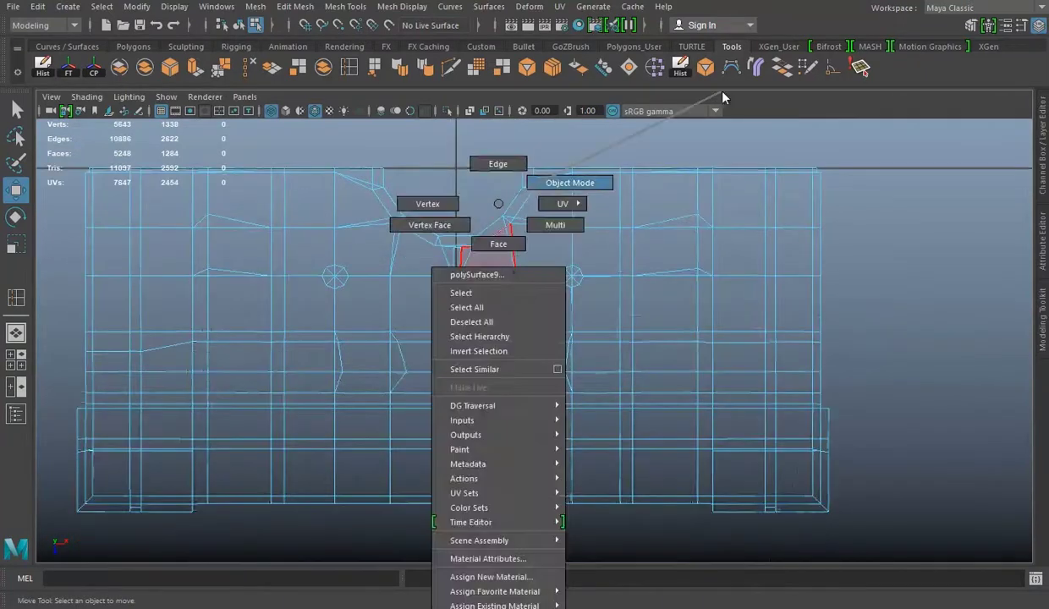
scroll(386, 146, "up", 3)
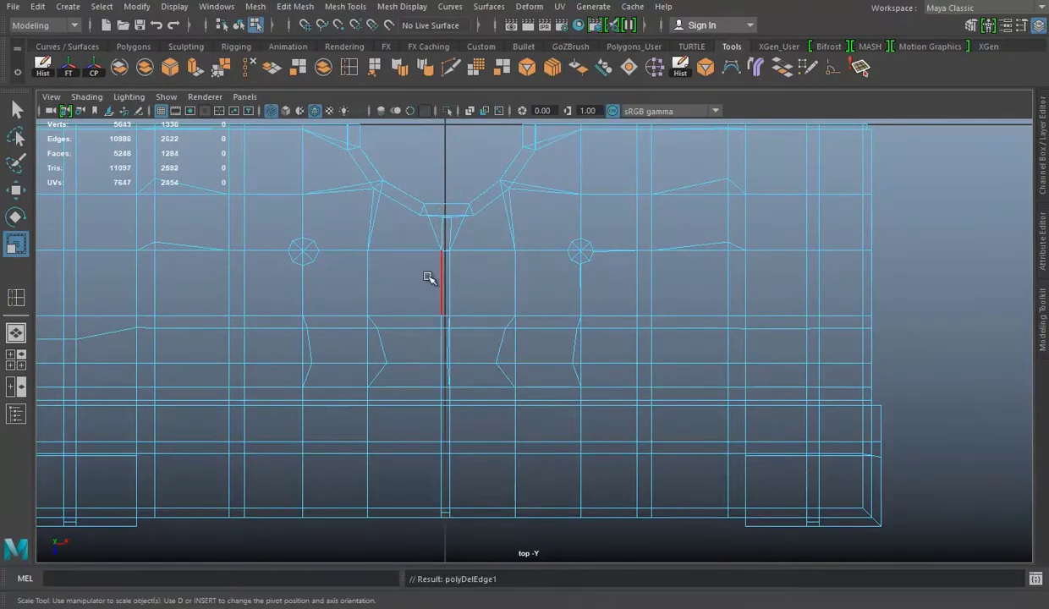
key("space")
key("space")
scroll(698, 335, "up", 3)
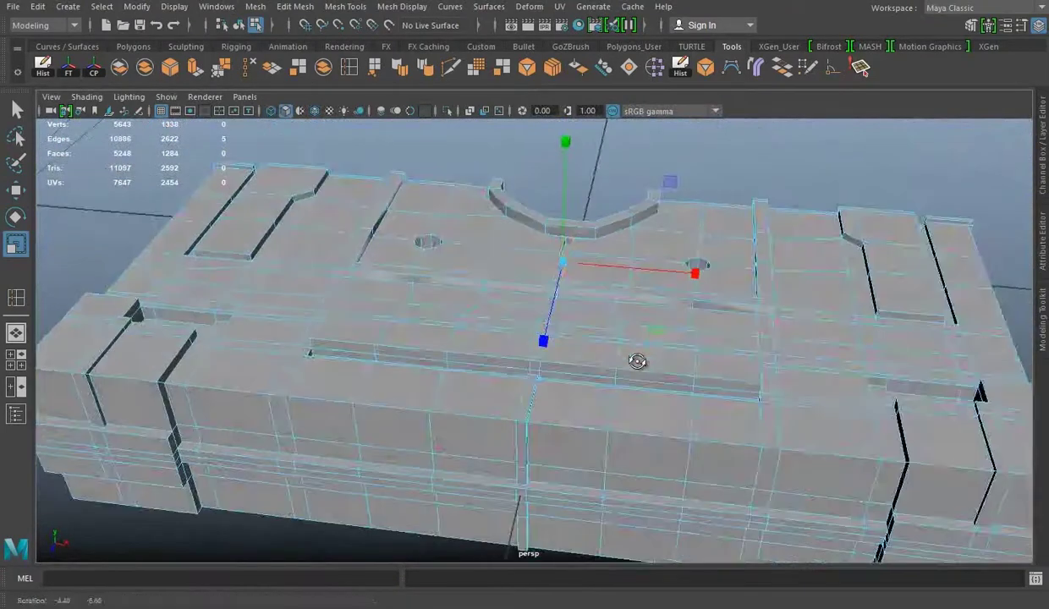
scroll(637, 359, "up", 2)
mouse_move(637, 367)
left_mouse_down("alt")
mouse_move(832, 461)
mouse_move(837, 305)
left_mouse_up("alt")
right_click_drag(536, 204, 543, 164)
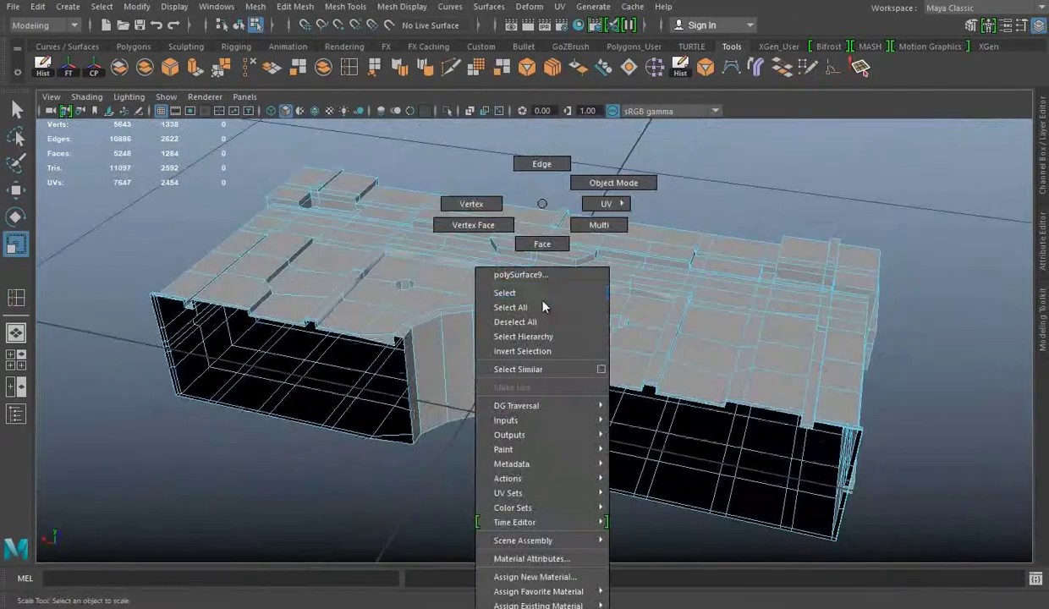
left_click_drag(588, 372, 694, 379, "alt")
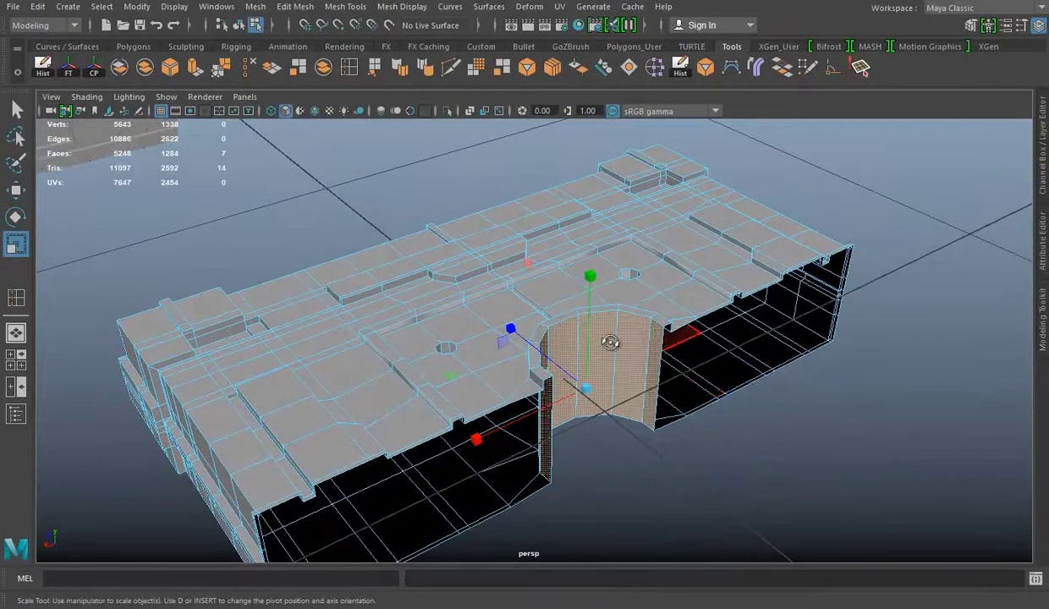
key("space")
scroll(449, 347, "down", 2)
mouse_move(524, 254)
right_mouse_down()
mouse_move(492, 292)
mouse_move(509, 244)
right_mouse_up()
scroll(592, 311, "up", 2)
scroll(540, 279, "up", 3)
key("F8")
Delete the right half of the mesh, leaving the left half at 4630 faces.
scroll(407, 446, "up", 3)
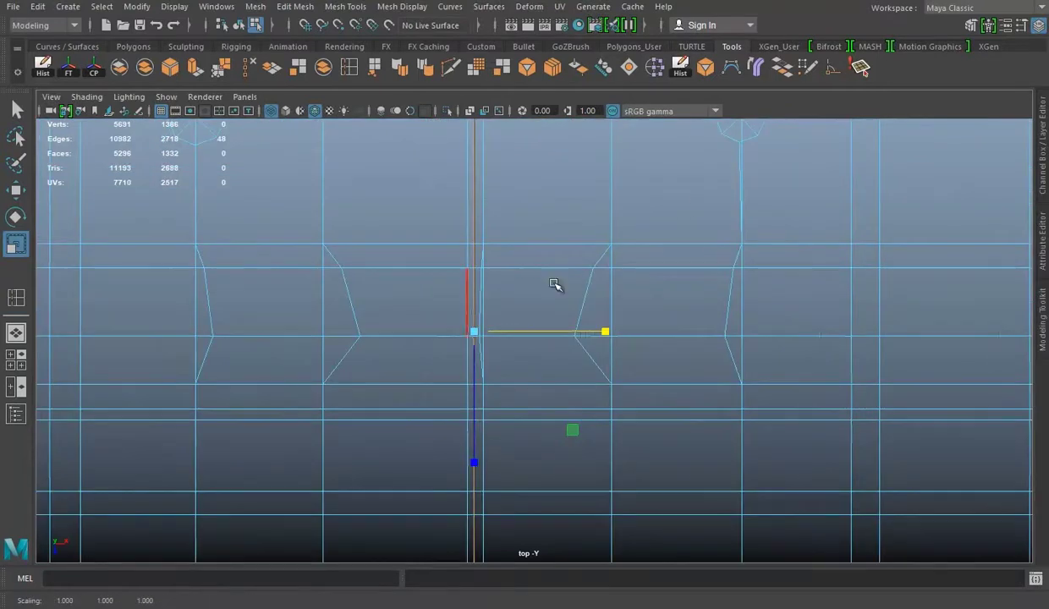
scroll(641, 363, "down", 3)
scroll(489, 297, "down", 3)
right_click_drag(759, 204, 759, 166)
left_click_drag(859, 167, 517, 540)
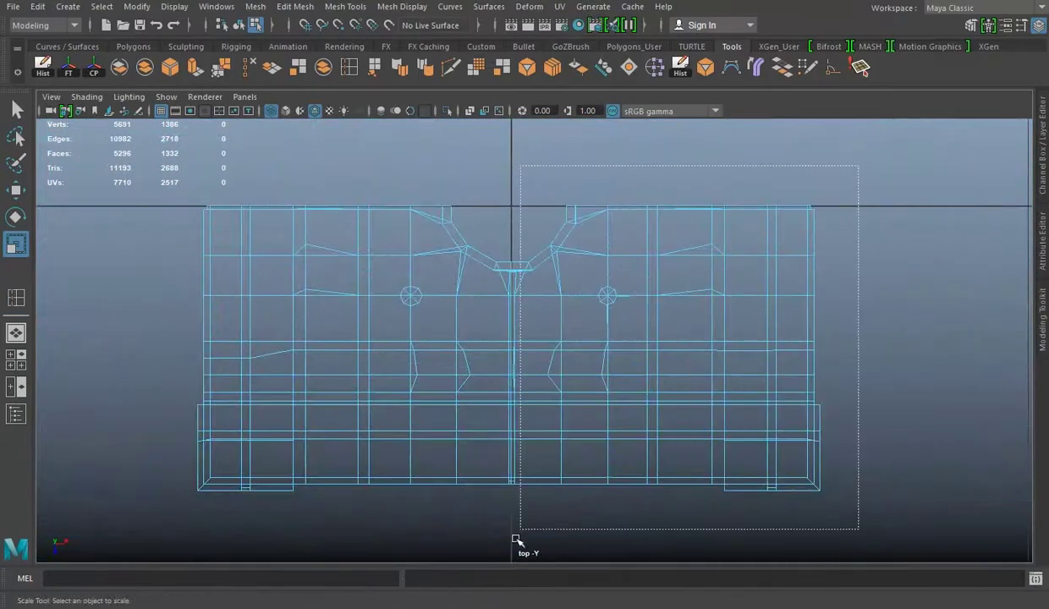
key("Delete")
scroll(500, 339, "up", 2)
left_click_drag(618, 218, 546, 546)
mouse_move(519, 402)
left_mouse_down("alt")
mouse_move(498, 320)
mouse_move(613, 339)
left_mouse_up("alt")
scroll(672, 311, "down", 5)
scroll(468, 260, "down", 3)
Save the scene as Building Top 01.
left_click_drag(468, 259, 476, 284, "alt")
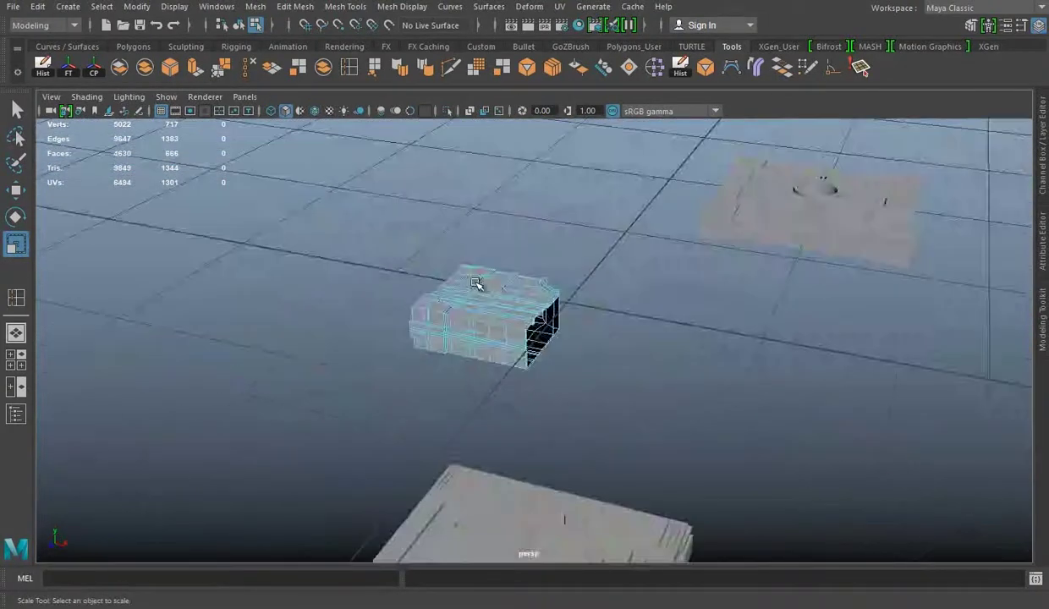
key("f")
left_click(610, 204)
mouse_move(610, 204)
left_mouse_down("alt")
mouse_move(370, 297)
mouse_move(508, 297)
mouse_move(464, 373)
left_mouse_up("alt")
key("ctrl+s")
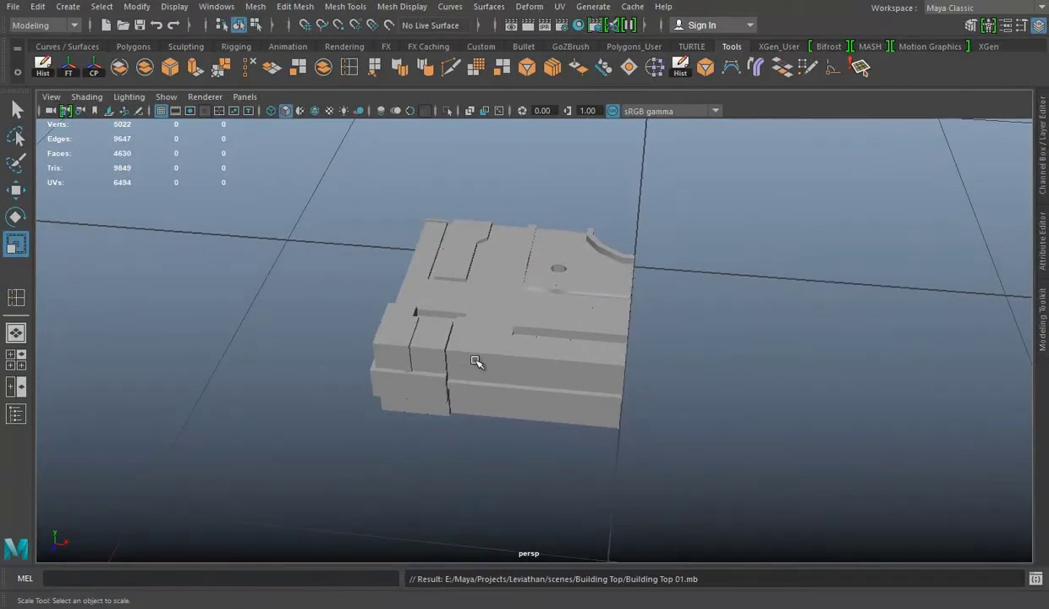
Isolate the tile mesh and marquee-select its lower section faces in the side view.
scroll(518, 274, "up", 3)
left_click(625, 345)
mouse_move(625, 345)
left_mouse_down("alt")
mouse_move(731, 369)
mouse_move(517, 312)
mouse_move(580, 357)
mouse_move(427, 204)
left_mouse_up("alt")
right_click_drag(427, 204, 429, 241)
left_click(422, 269)
mouse_move(421, 269)
left_mouse_down("alt")
mouse_move(525, 321)
mouse_move(832, 258)
mouse_move(534, 234)
left_mouse_up("alt")
key("space")
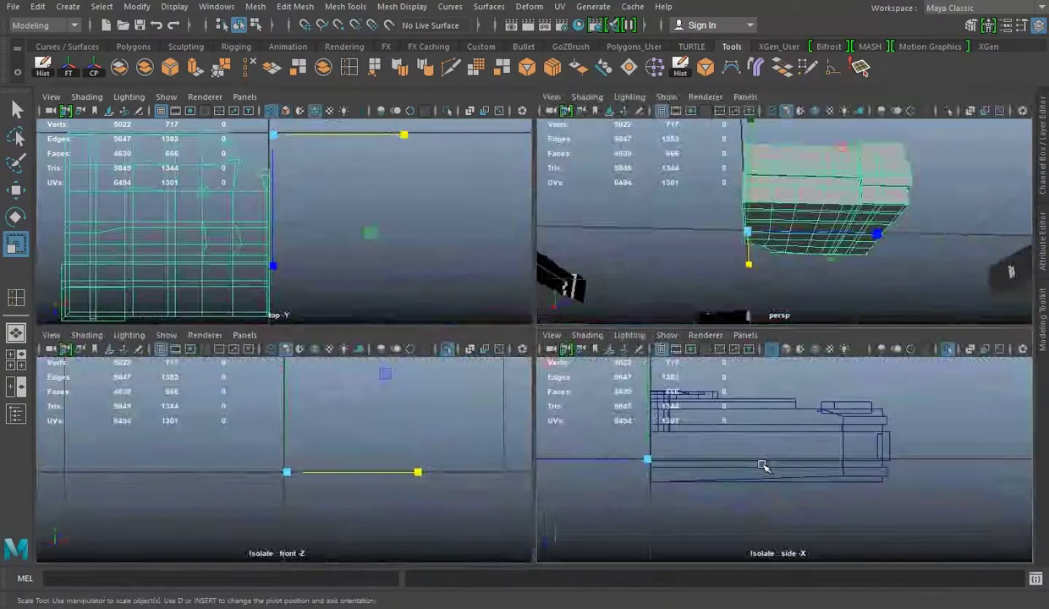
key("space")
left_click(456, 116)
right_click_drag(375, 188, 373, 229)
left_click_drag(331, 197, 826, 380)
key("space")
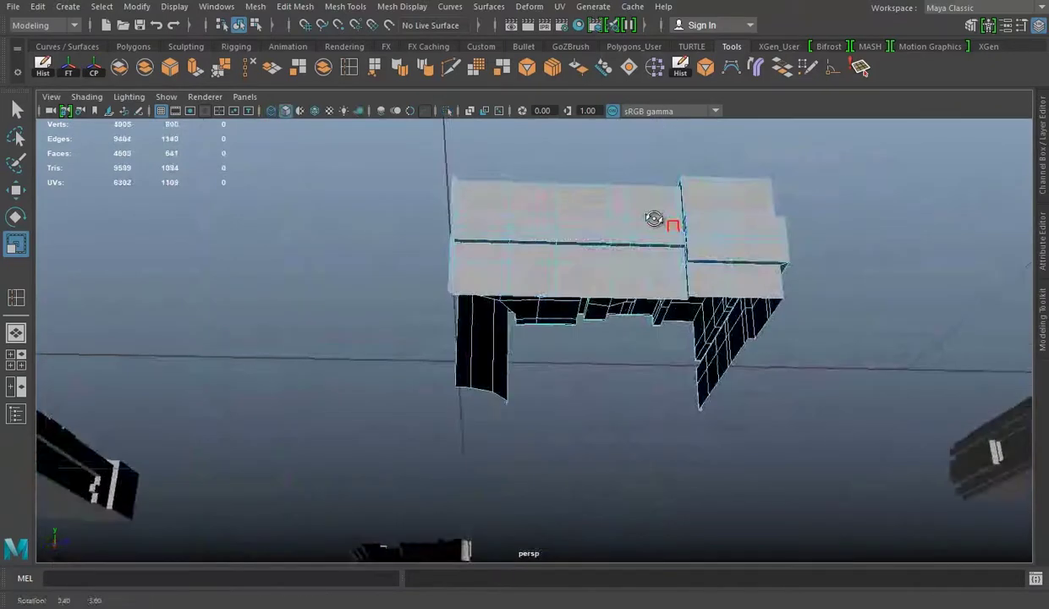
key("space")
Add more of the mesh's stray edges to the selection from a close 3D angle.
right_click_drag(771, 204, 750, 204)
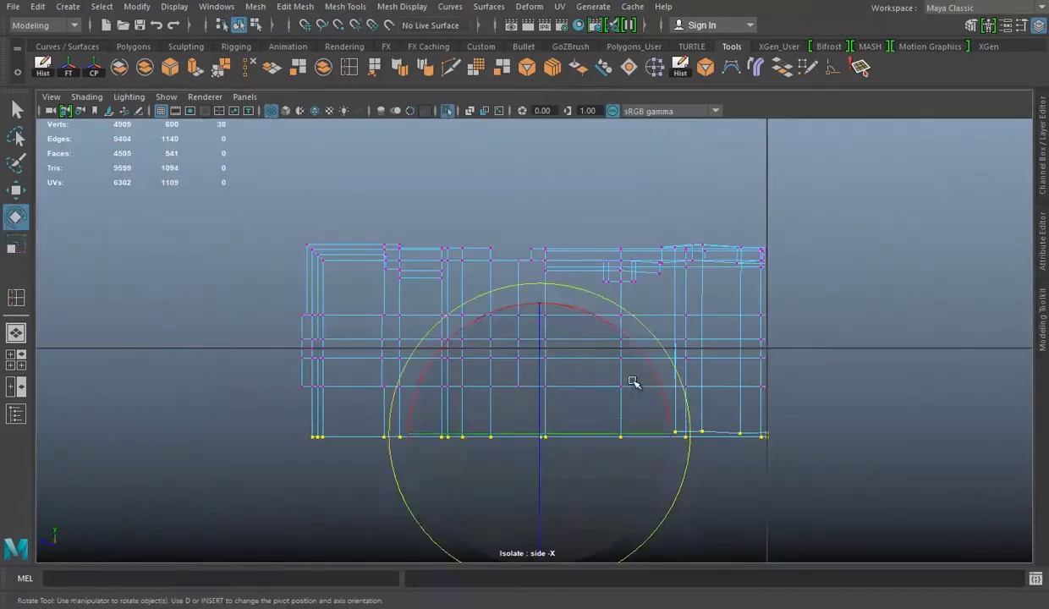
left_click_drag(563, 536, 518, 269, "alt")
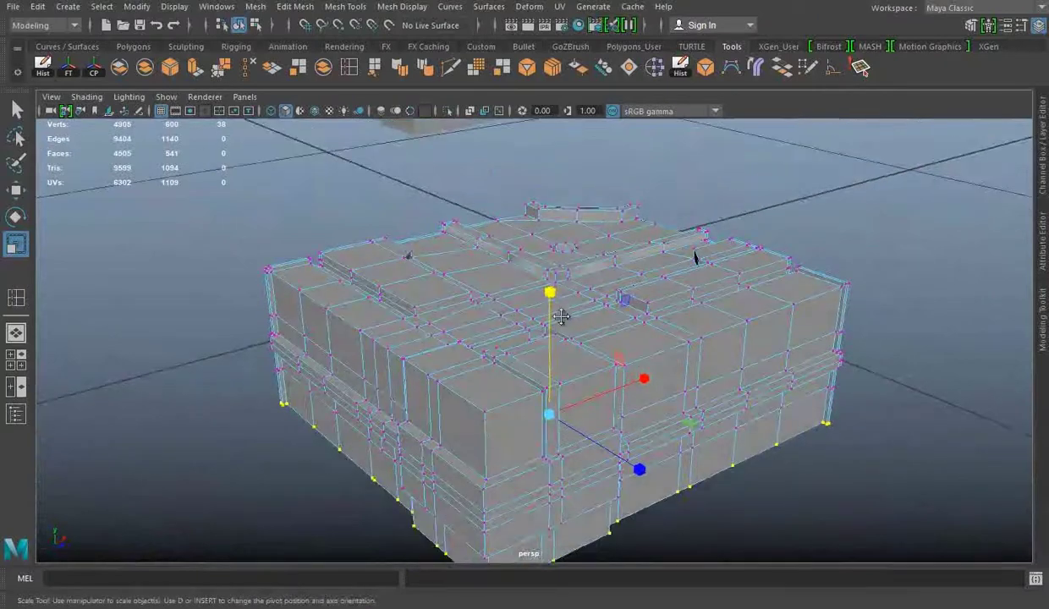
left_click(451, 263, "shift")
left_click_drag(451, 263, 781, 284, "alt")
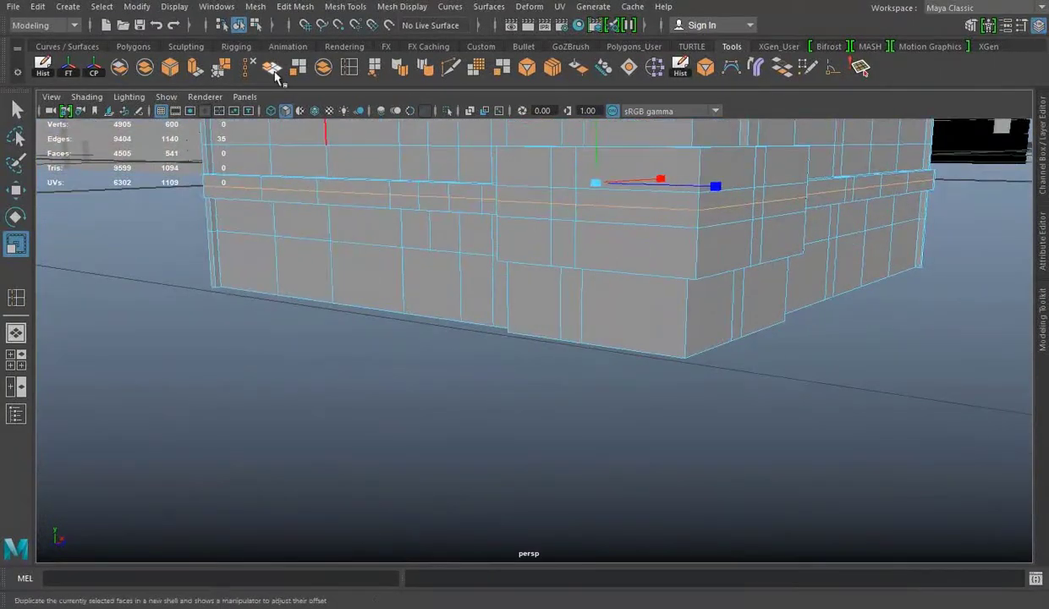
mouse_move(288, 239)
left_mouse_down("alt")
mouse_move(473, 176)
mouse_move(528, 192)
mouse_move(564, 279)
left_mouse_up("alt")
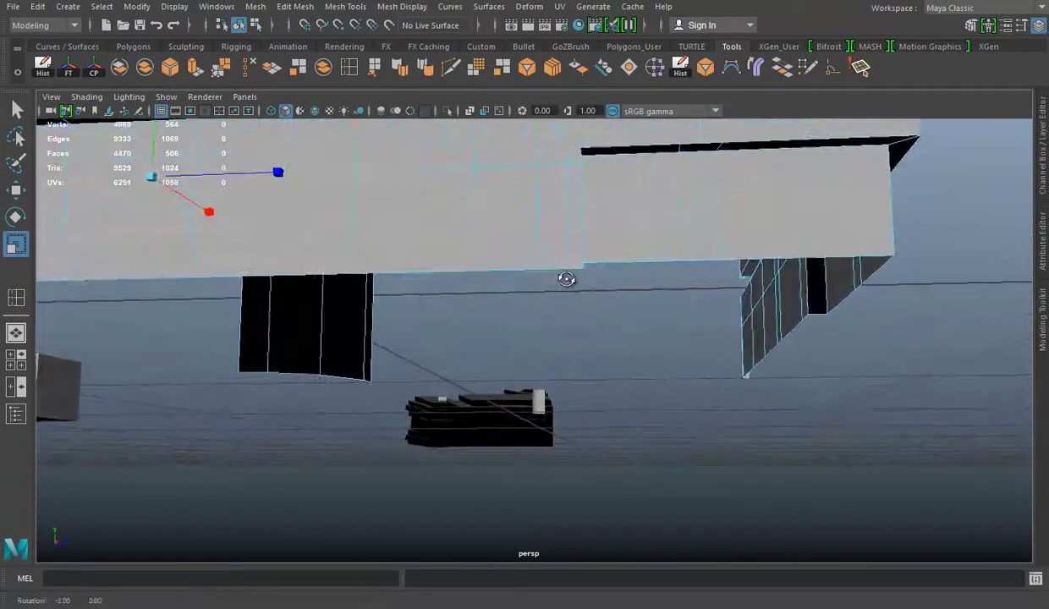
right_click_drag(823, 203, 796, 223)
left_click_drag(795, 223, 744, 226, "alt")
mouse_move(677, 248)
left_mouse_down("alt")
mouse_move(754, 300)
mouse_move(656, 300)
left_mouse_up("alt")
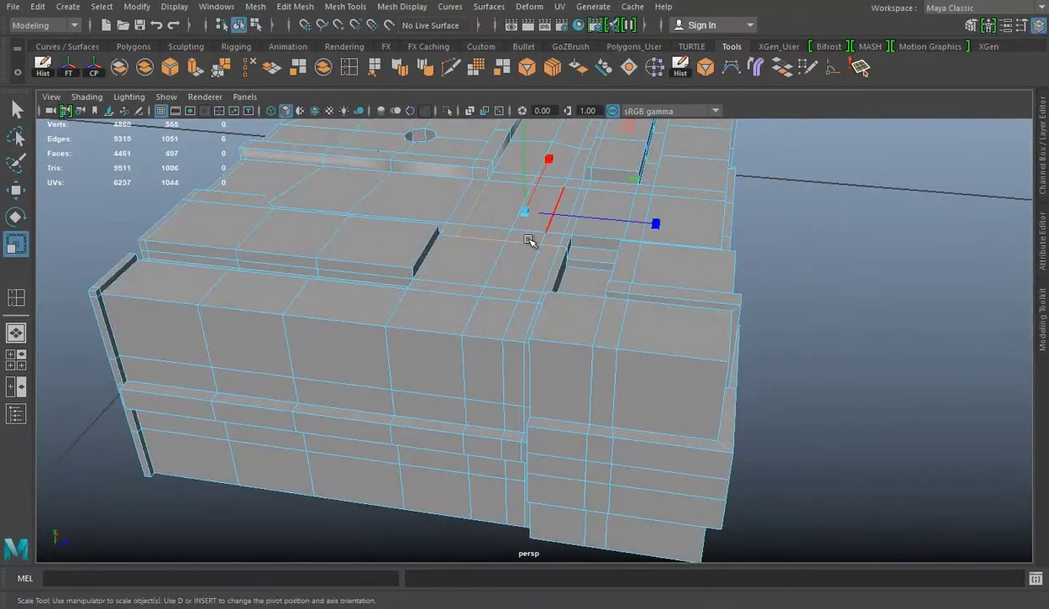
Double-click to select a stray edge loop on the tile mesh.
scroll(527, 241, "up", 5)
mouse_move(590, 295)
left_mouse_down("alt")
mouse_move(679, 311)
mouse_move(573, 329)
left_mouse_up("alt")
scroll(680, 312, "down", 8)
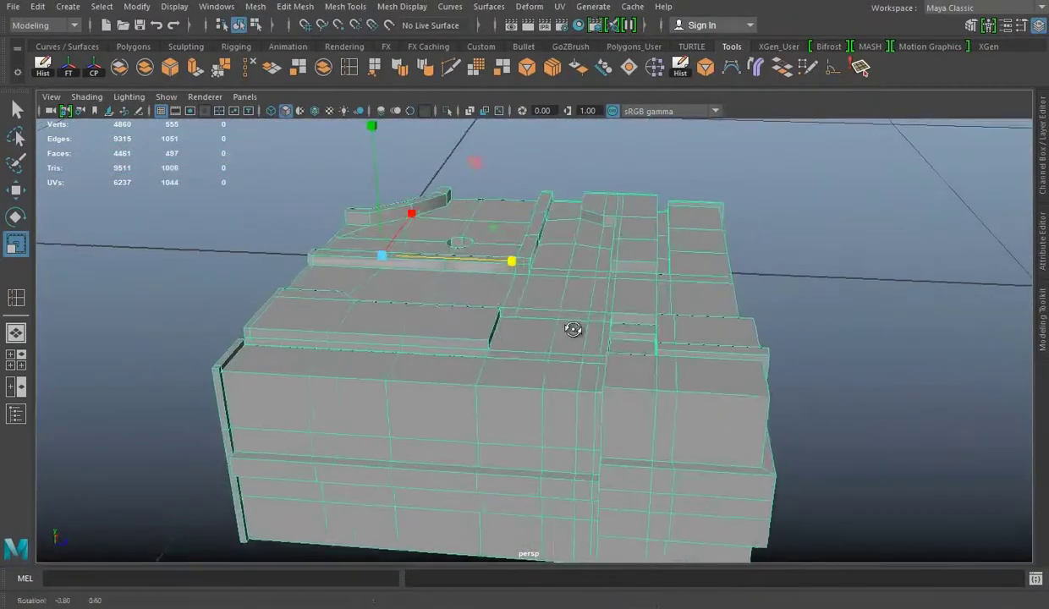
right_click_drag(569, 201, 562, 165)
double_click(555, 210)
left_click_drag(556, 210, 610, 332, "alt")
scroll(636, 230, "up", 3)
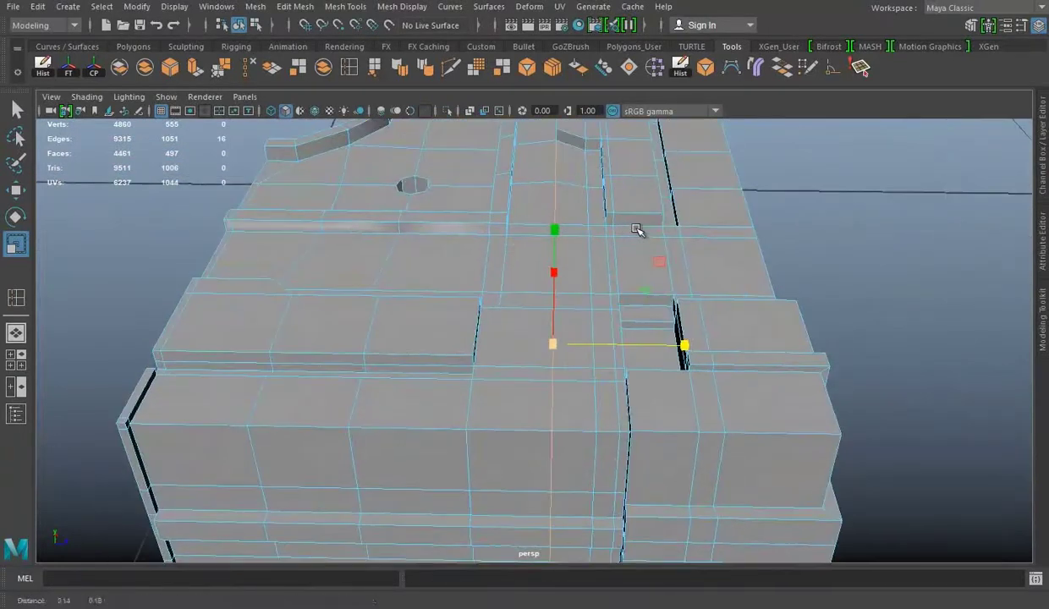
mouse_move(588, 206)
left_mouse_down("alt")
mouse_move(562, 304)
mouse_move(508, 254)
left_mouse_up("alt")
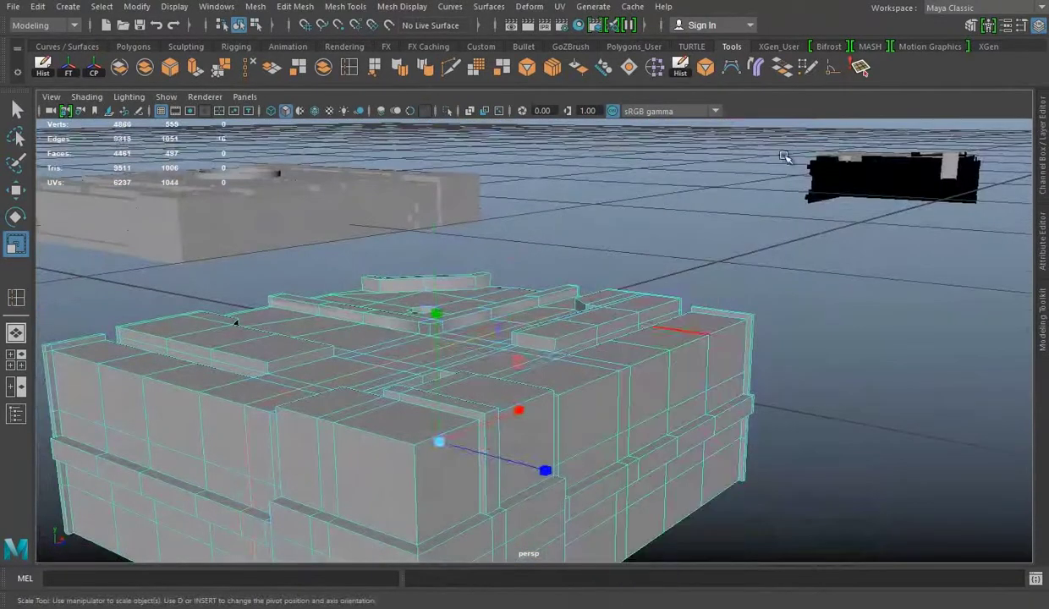
Marquee-select the faces along the top of the mesh in Face mode.
key("space")
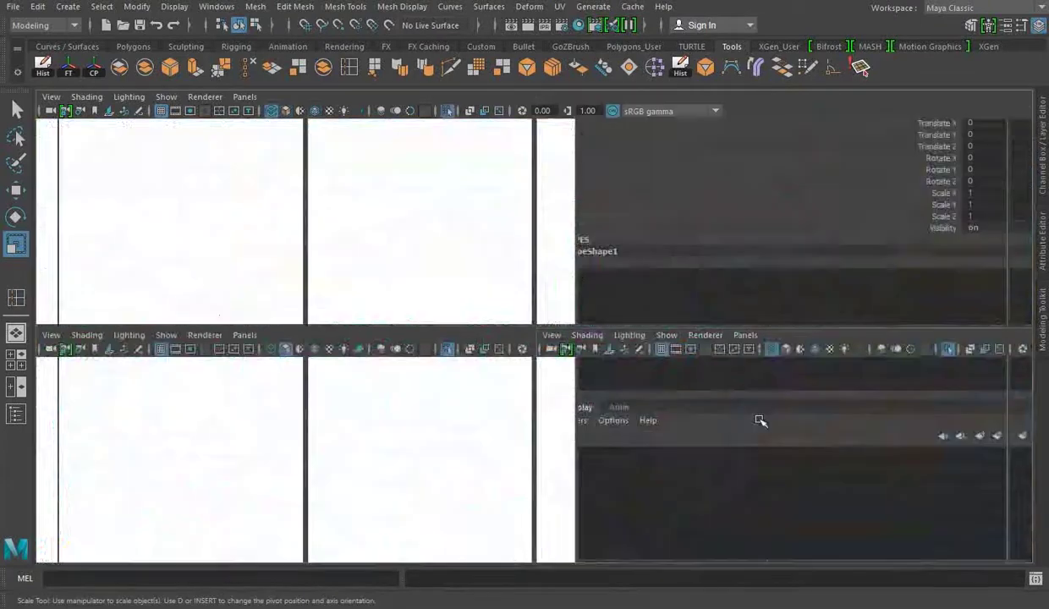
right_click(653, 195)
right_click(403, 188)
left_click_drag(244, 181, 830, 259)
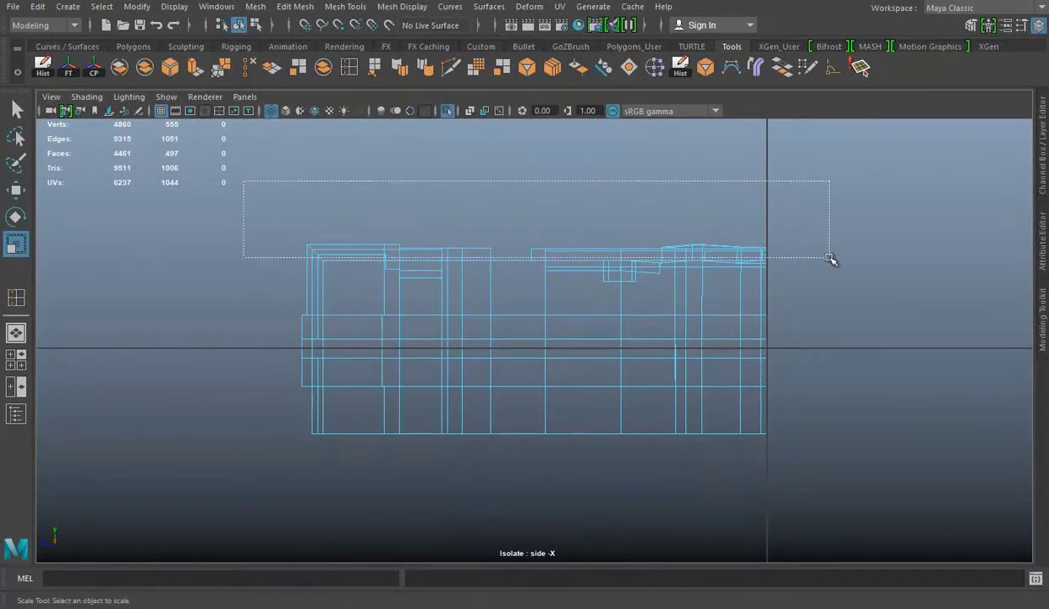
mouse_move(611, 258)
left_mouse_down("alt")
mouse_move(497, 351)
mouse_move(604, 334)
mouse_move(440, 347)
mouse_move(689, 356)
mouse_move(589, 387)
mouse_move(499, 332)
mouse_move(478, 306)
mouse_move(531, 286)
left_mouse_up("alt")
Select all the raised strip's faces and run Edit Mesh > Extract on them.
left_click(681, 258, "shift")
left_click_drag(682, 258, 905, 359, "alt")
mouse_move(956, 333)
left_mouse_down("alt")
mouse_move(616, 235)
mouse_move(503, 341)
mouse_move(254, 359)
left_mouse_up("alt")
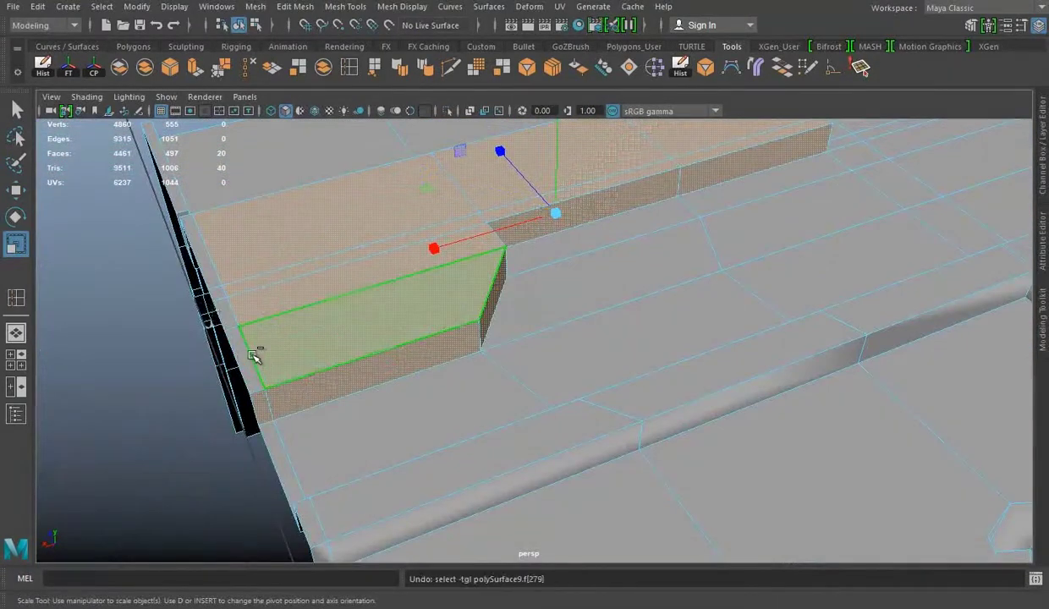
left_click(221, 288, "shift")
left_click_drag(222, 288, 446, 318, "alt")
left_click(432, 259, "shift")
mouse_move(432, 260)
left_mouse_down("alt")
mouse_move(370, 356)
mouse_move(539, 293)
mouse_move(541, 308)
mouse_move(481, 278)
left_mouse_up("alt")
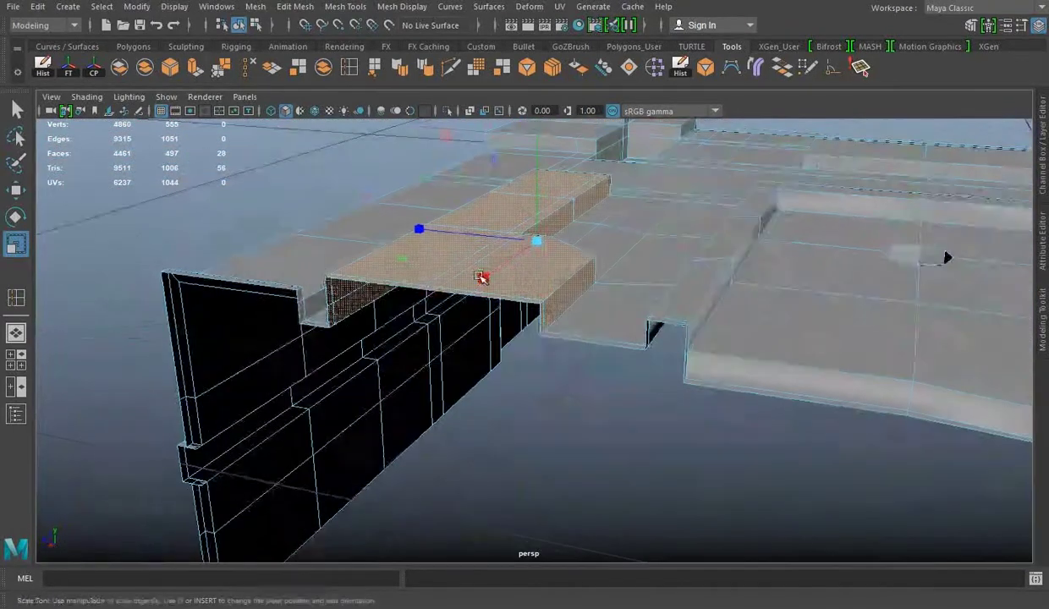
left_click(296, 6)
left_click(339, 410)
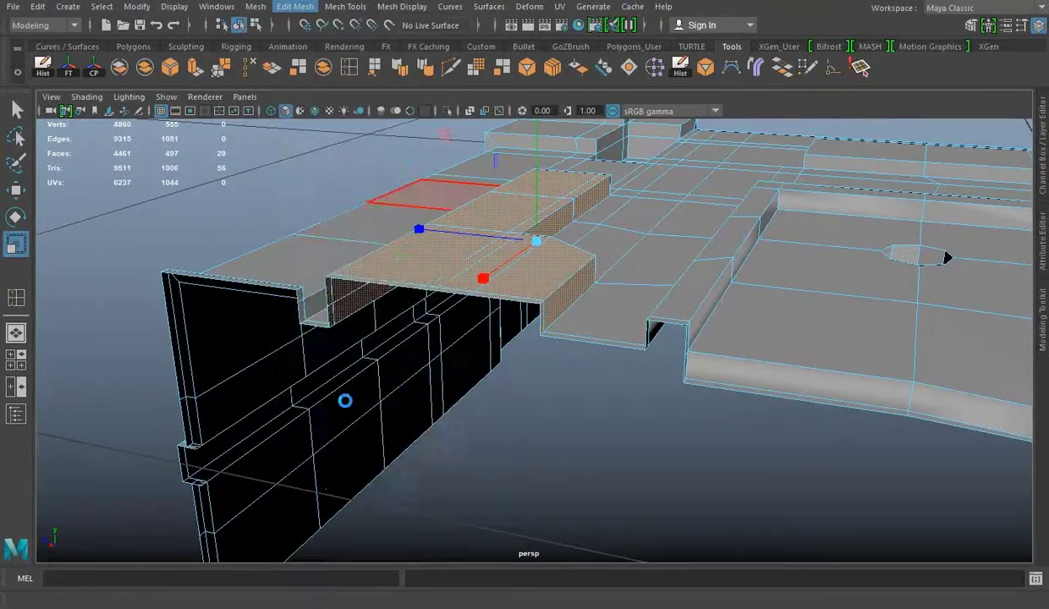
Select the remaining strip on the main tile mesh and extract it too.
left_click_drag(345, 401, 546, 293, "alt")
left_click(628, 259)
mouse_move(629, 259)
left_mouse_down("alt")
mouse_move(469, 321)
mouse_move(510, 318)
mouse_move(460, 288)
mouse_move(485, 328)
mouse_move(539, 358)
mouse_move(516, 311)
mouse_move(203, 352)
left_mouse_up("alt")
left_click_drag(526, 314, 717, 381, "alt")
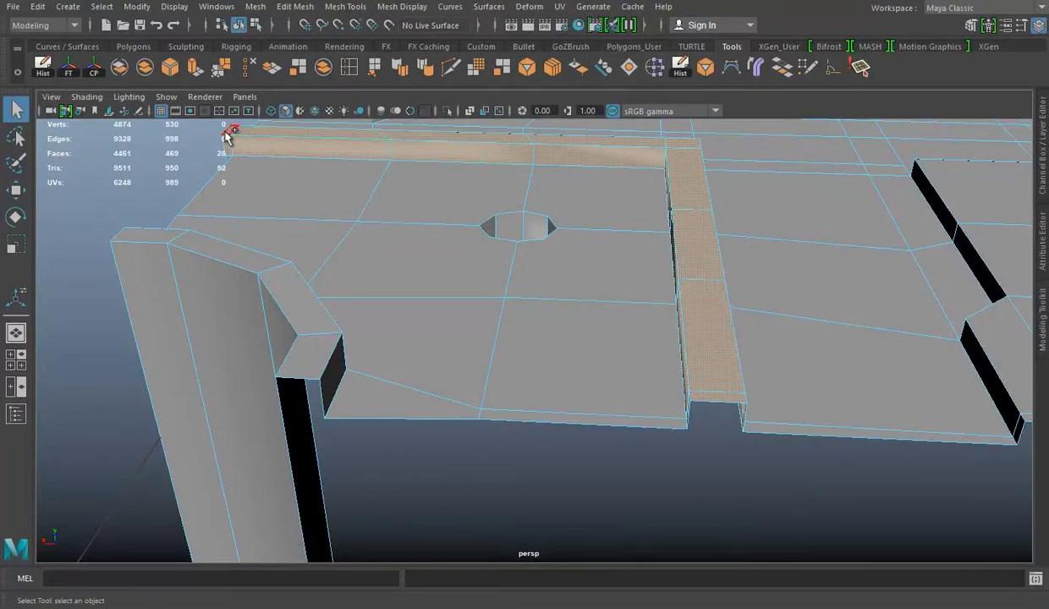
left_click_drag(341, 343, 445, 304, "alt")
left_click(256, 6)
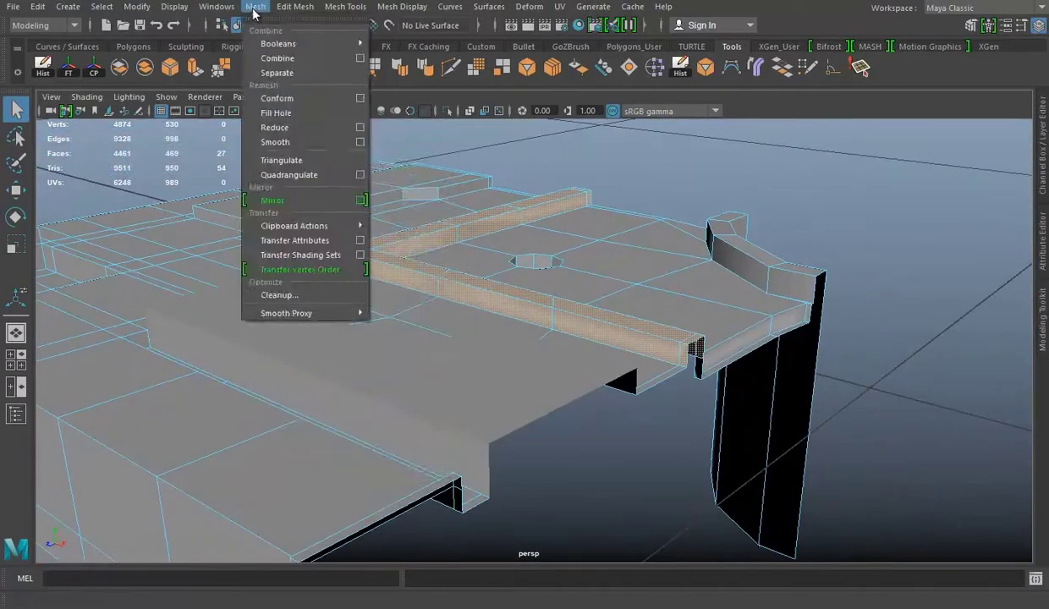
left_click(305, 398)
Marquee-select the curved corner wall faces.
middle_click_drag(789, 286, 656, 272, "alt")
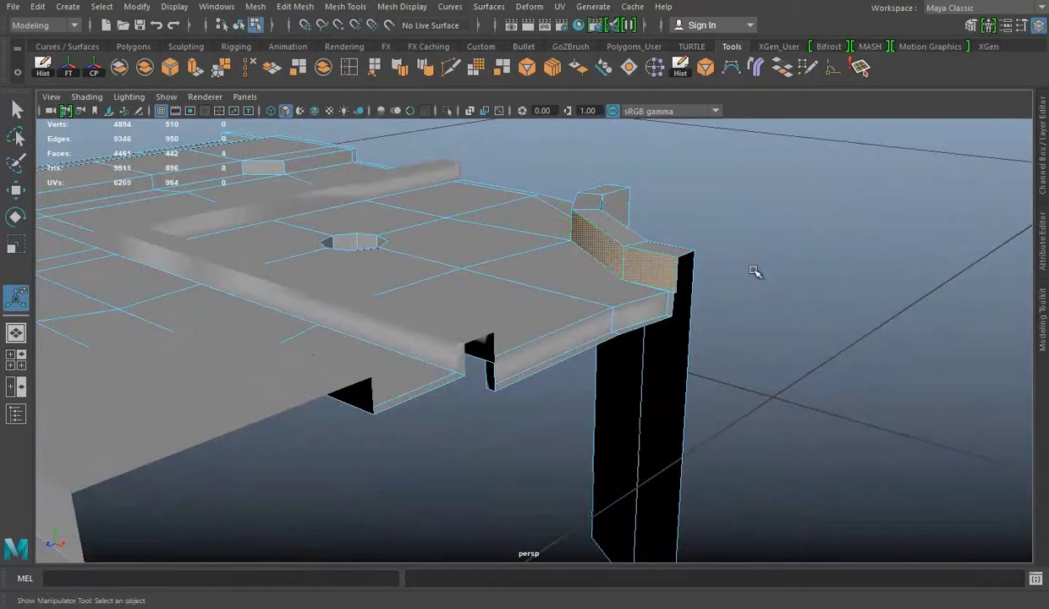
left_click_drag(755, 271, 492, 347, "alt")
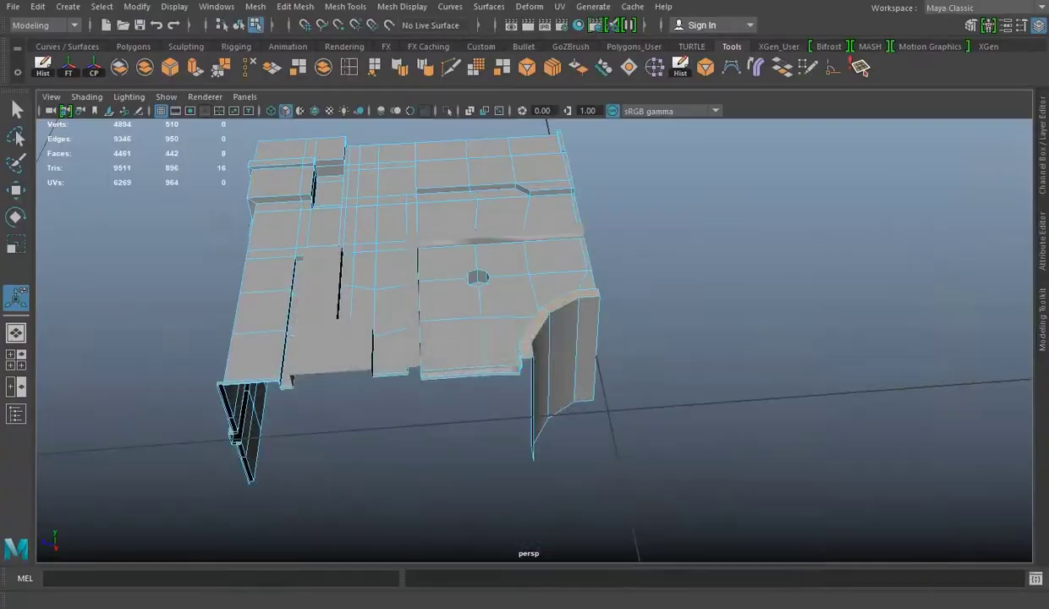
left_click_drag(491, 347, 445, 329, "alt")
scroll(398, 301, "up", 3)
mouse_move(398, 300)
left_mouse_down("shift")
mouse_move(562, 328)
mouse_move(613, 311)
left_mouse_up("shift")
left_click(292, 8)
Extract the selected curved corner wall faces as a separate piece.
left_click(329, 402)
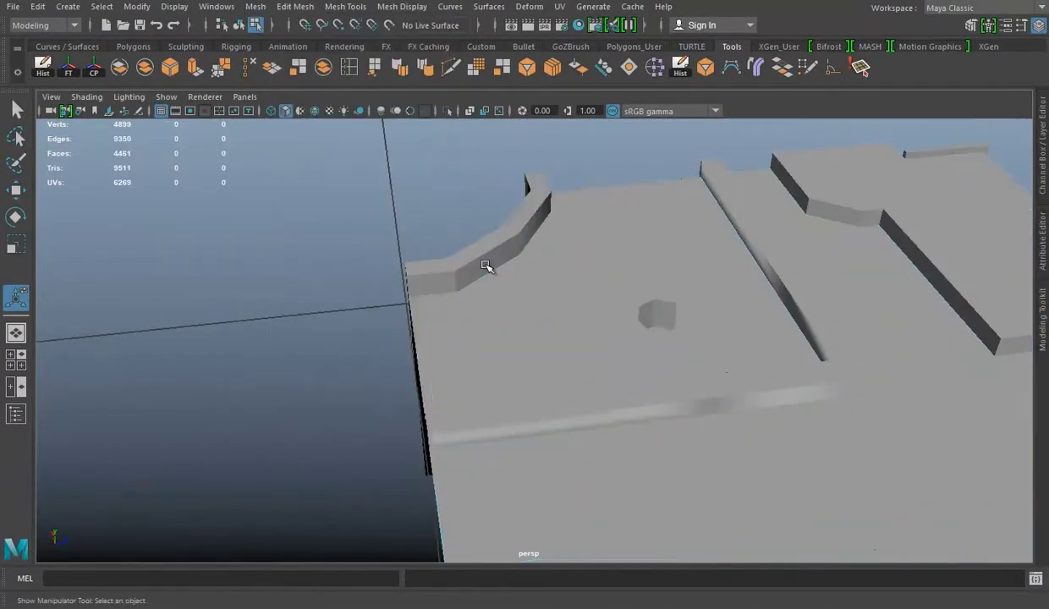
key("q")
mouse_move(546, 283)
left_mouse_down("alt")
mouse_move(546, 316)
mouse_move(352, 370)
mouse_move(584, 283)
mouse_move(582, 319)
mouse_move(597, 347)
mouse_move(508, 375)
left_mouse_up("alt")
Select the raised slab's side face loop, remaining faces and end face, and extract them.
double_click(508, 375)
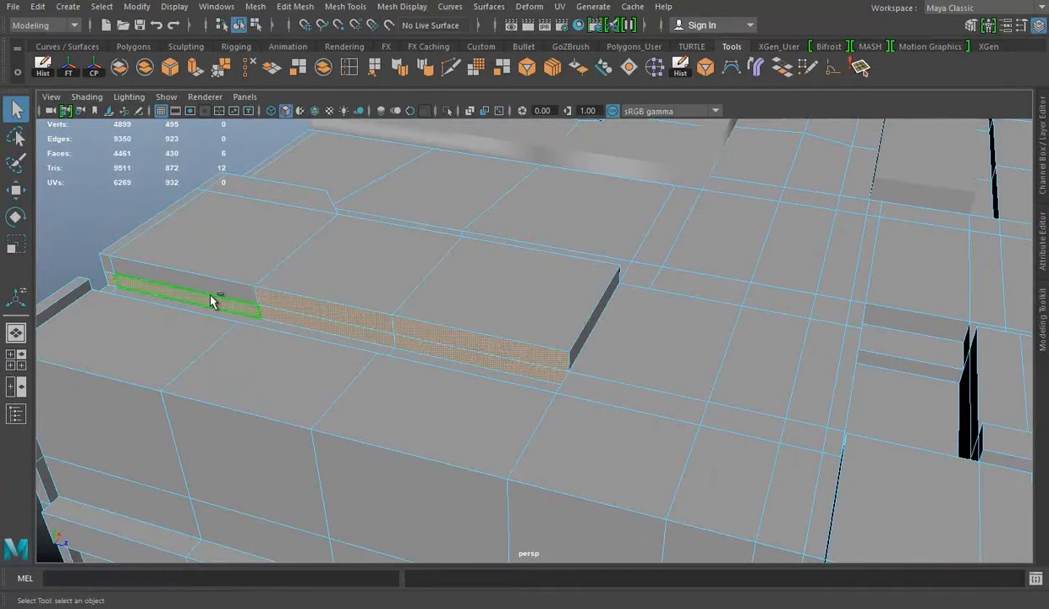
left_click(573, 333, "shift")
mouse_move(573, 332)
left_mouse_down("alt")
mouse_move(455, 274)
mouse_move(586, 363)
mouse_move(666, 253)
left_mouse_up("alt")
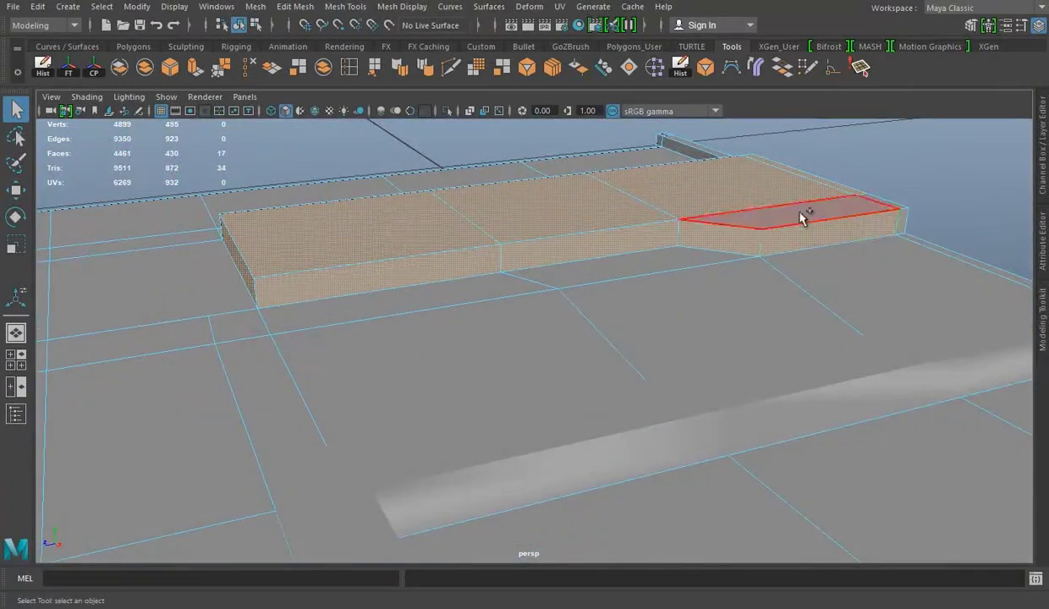
left_click(897, 213, "shift")
mouse_move(897, 214)
left_mouse_down("alt")
mouse_move(649, 284)
mouse_move(741, 280)
mouse_move(581, 306)
mouse_move(606, 310)
left_mouse_up("alt")
left_click(296, 6)
left_click(339, 369)
key("q")
key("F8")
mouse_move(651, 274)
left_mouse_down("alt")
mouse_move(687, 260)
mouse_move(510, 274)
mouse_move(465, 314)
mouse_move(368, 288)
mouse_move(527, 315)
mouse_move(500, 286)
mouse_move(637, 300)
mouse_move(583, 304)
mouse_move(589, 354)
mouse_move(506, 354)
left_mouse_up("alt")
right_click_drag(506, 354, 553, 351, "alt")
mouse_move(553, 351)
left_mouse_down("alt")
mouse_move(492, 288)
mouse_move(597, 343)
mouse_move(431, 300)
mouse_move(661, 431)
mouse_move(698, 305)
mouse_move(395, 305)
mouse_move(546, 329)
mouse_move(413, 348)
mouse_move(494, 357)
mouse_move(424, 379)
mouse_move(756, 363)
mouse_move(452, 328)
mouse_move(439, 510)
left_mouse_up("alt")
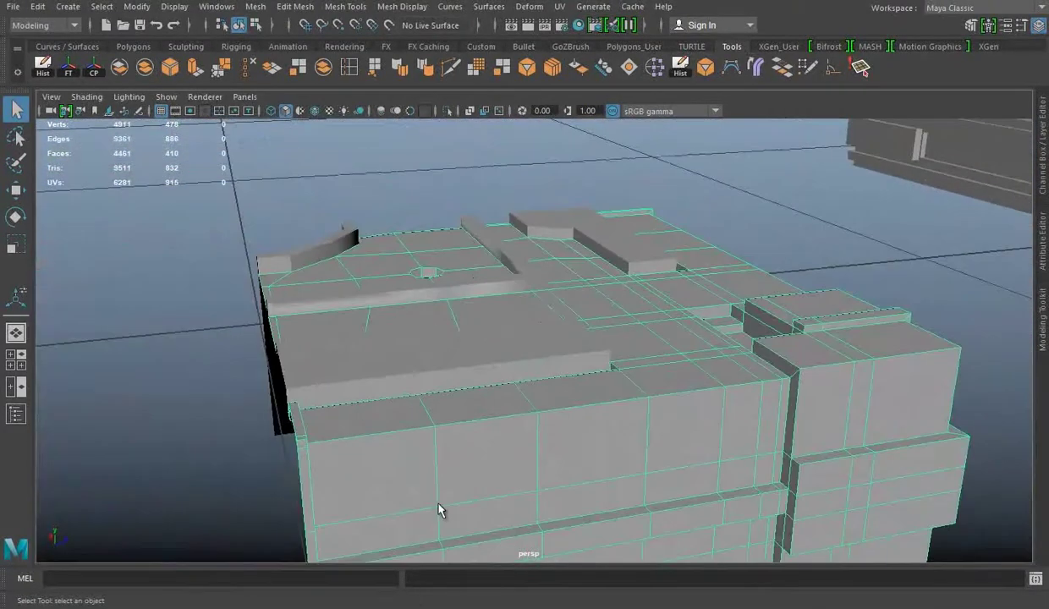
In Face mode, shift-select the top, side and underside faces of the wall blocks.
mouse_move(785, 345)
left_mouse_down("alt")
mouse_move(825, 359)
mouse_move(525, 398)
mouse_move(675, 370)
mouse_move(604, 342)
mouse_move(526, 375)
mouse_move(429, 340)
mouse_move(668, 256)
left_mouse_up("alt")
right_click_drag(668, 203, 646, 249)
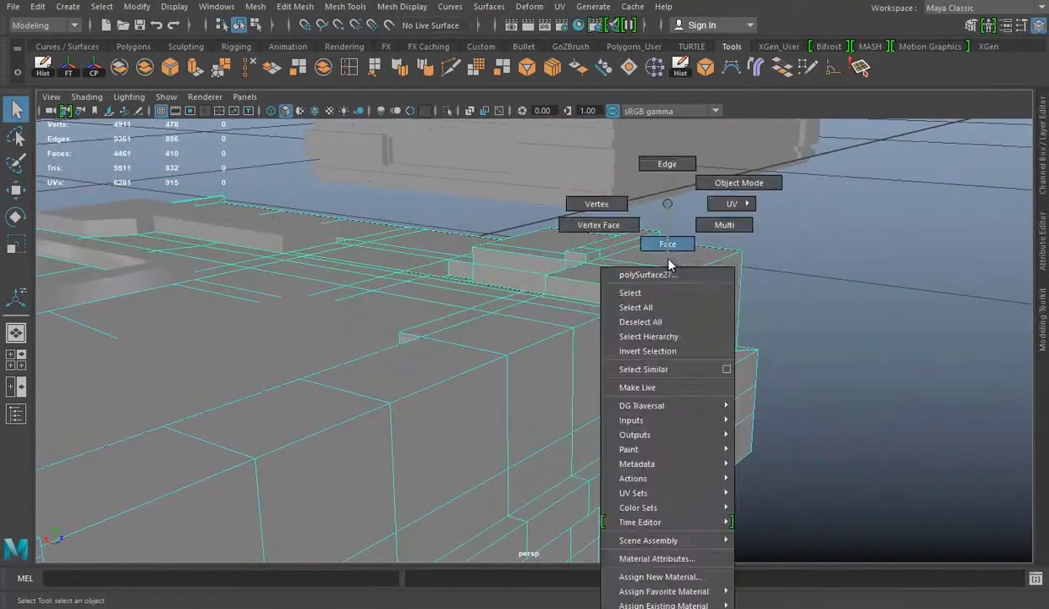
mouse_move(493, 280)
left_mouse_down("alt")
mouse_move(745, 329)
mouse_move(588, 301)
left_mouse_up("alt")
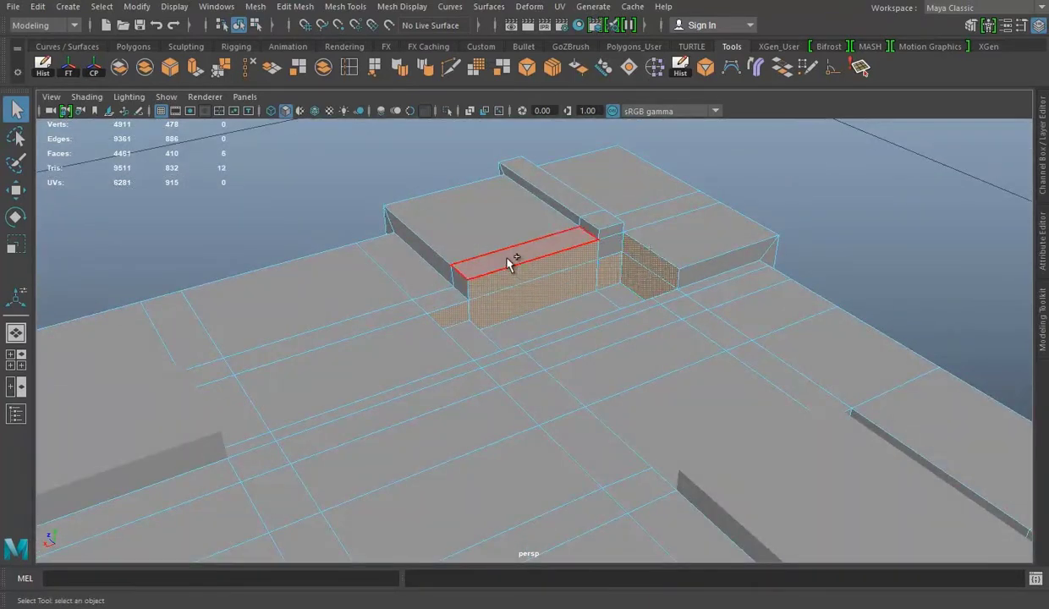
mouse_move(605, 248)
left_mouse_down("alt")
mouse_move(422, 318)
mouse_move(452, 326)
mouse_move(603, 299)
mouse_move(516, 332)
left_mouse_up("alt")
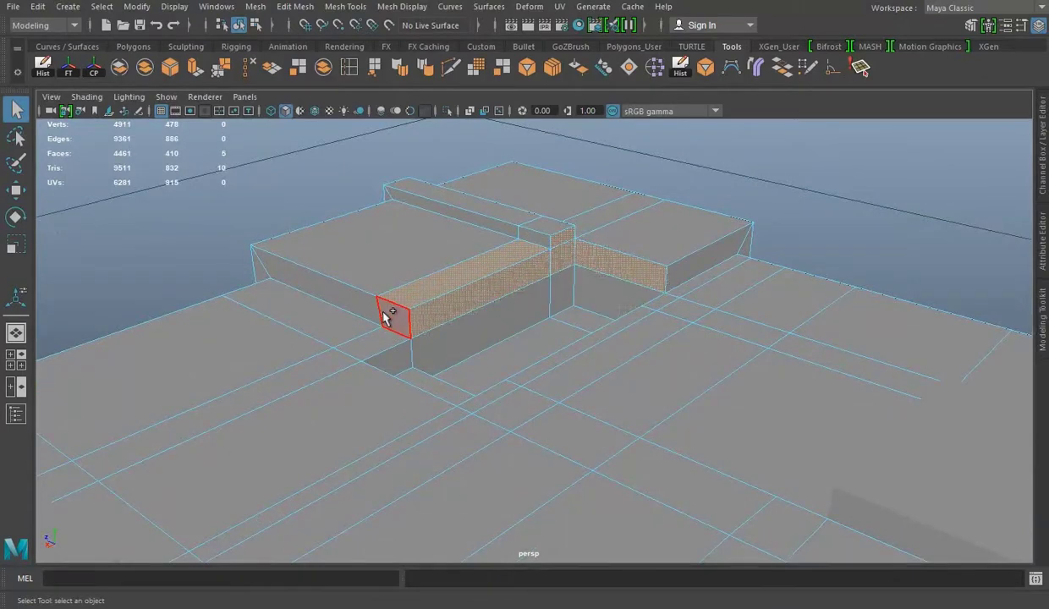
left_click(546, 228, "shift")
mouse_move(546, 232)
left_mouse_down("alt")
mouse_move(623, 271)
mouse_move(502, 265)
left_mouse_up("alt")
left_click(513, 242, "shift")
left_click(463, 391, "shift")
mouse_move(464, 391)
left_mouse_down("alt")
mouse_move(691, 403)
mouse_move(614, 303)
mouse_move(528, 352)
left_mouse_up("alt")
left_click(662, 302, "shift")
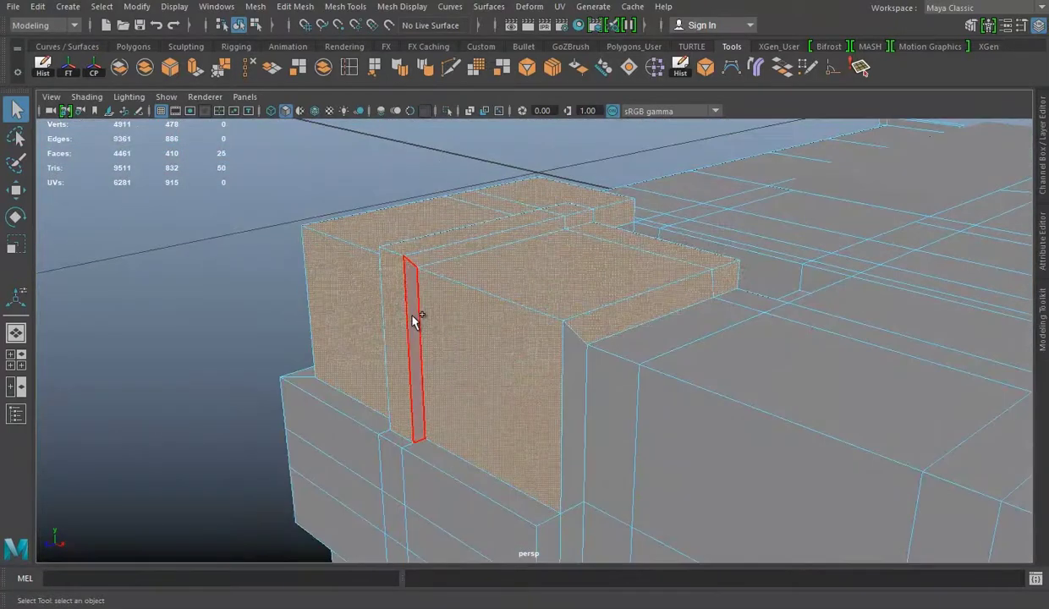
left_click(414, 320, "shift")
left_click_drag(414, 320, 511, 320, "alt")
left_click(420, 443, "shift")
left_click_drag(421, 442, 457, 403, "alt")
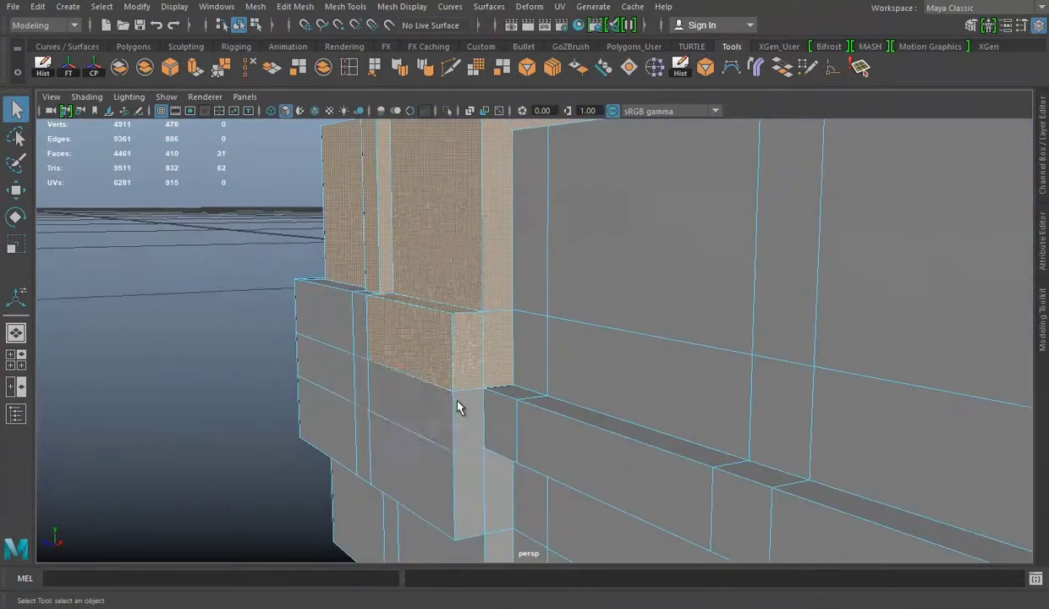
left_click(457, 471, "shift")
left_click_drag(457, 471, 457, 462, "alt")
left_click(357, 406, "shift")
left_click(394, 355, "shift")
mouse_move(357, 406)
left_mouse_down("alt")
mouse_move(394, 356)
mouse_move(539, 347)
left_mouse_up("alt")
Add the remaining left-side and small block faces, then run Edit Mesh > Duplicate.
left_click_drag(714, 283, 457, 234, "alt")
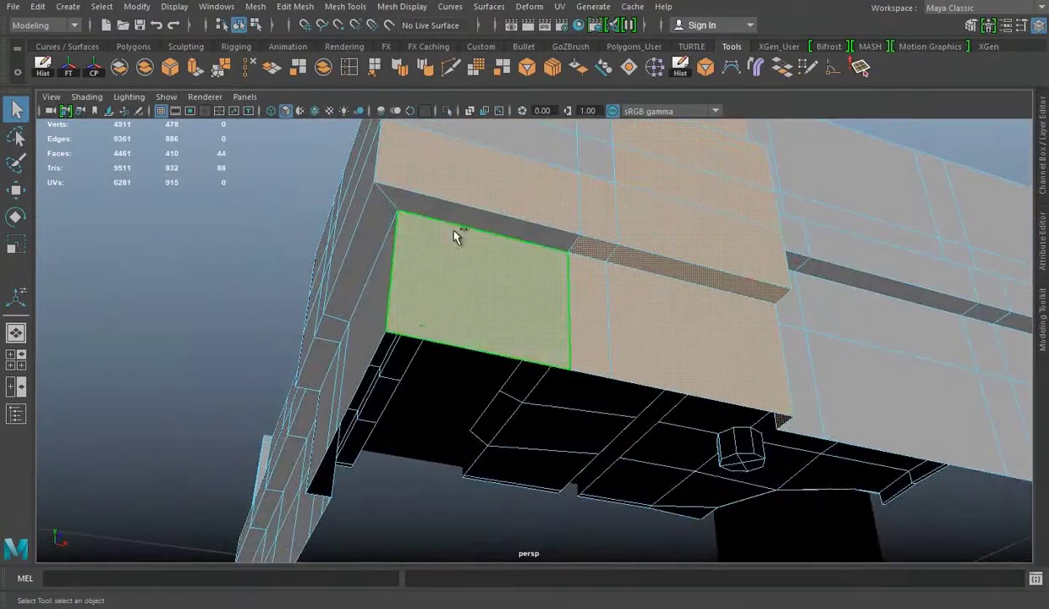
left_click(375, 304, "shift")
left_click_drag(375, 304, 562, 257, "alt")
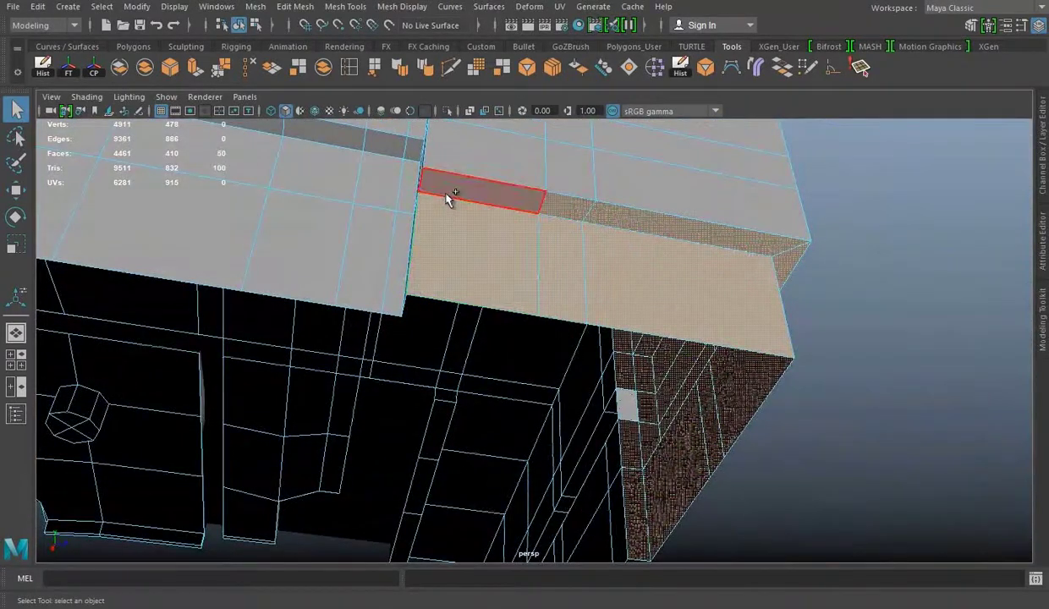
left_click(448, 196, "shift")
left_click_drag(448, 196, 530, 245, "alt")
left_click_drag(762, 249, 709, 266, "alt")
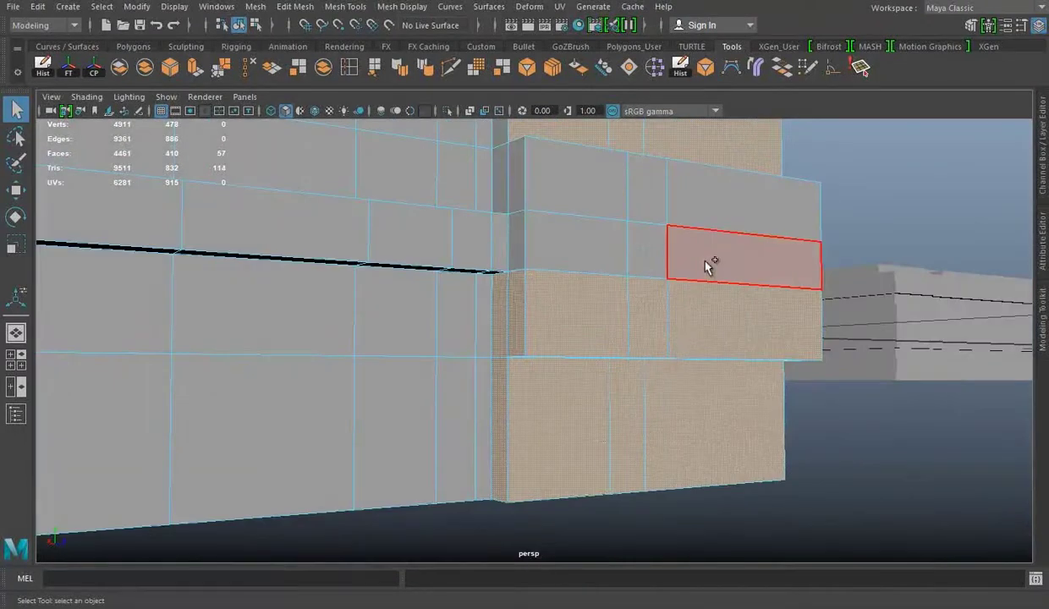
left_click(562, 211, "shift")
mouse_move(562, 212)
left_mouse_down("alt")
mouse_move(365, 304)
mouse_move(528, 211)
mouse_move(677, 246)
mouse_move(853, 244)
mouse_move(694, 326)
mouse_move(460, 404)
left_mouse_up("alt")
left_click(460, 403, "shift")
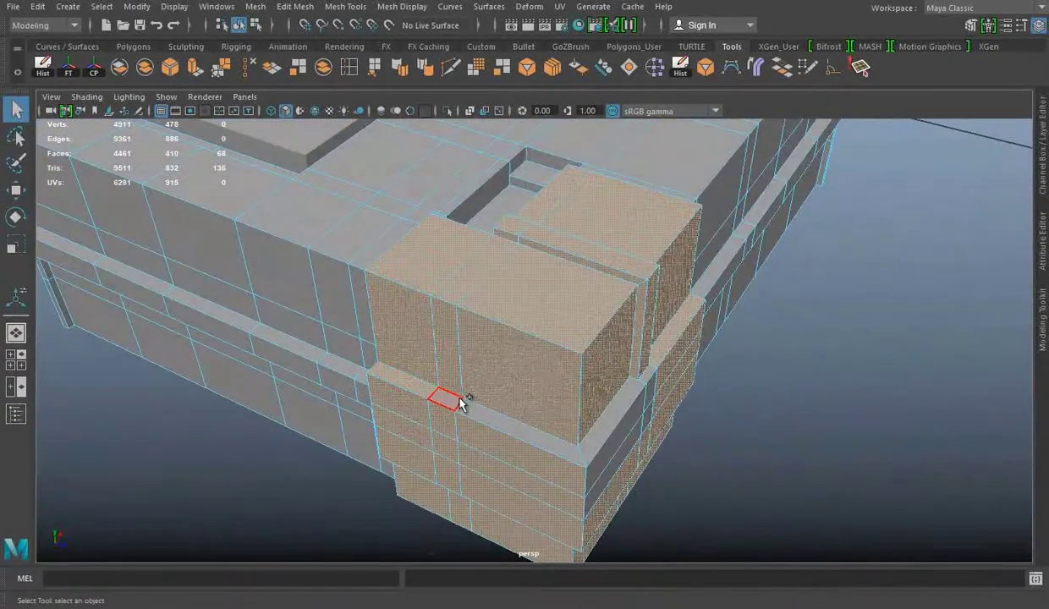
left_click(604, 428, "shift")
mouse_move(605, 427)
left_mouse_down("alt")
mouse_move(585, 429)
mouse_move(562, 458)
mouse_move(570, 393)
mouse_move(512, 305)
mouse_move(413, 307)
mouse_move(284, 42)
left_mouse_up("alt")
left_click(506, 470, "shift")
left_click(296, 6)
left_click(339, 382)
Frame and isolate the duplicated block piece, undoing an accidental face deletion.
right_click_drag(530, 204, 679, 171)
key("f")
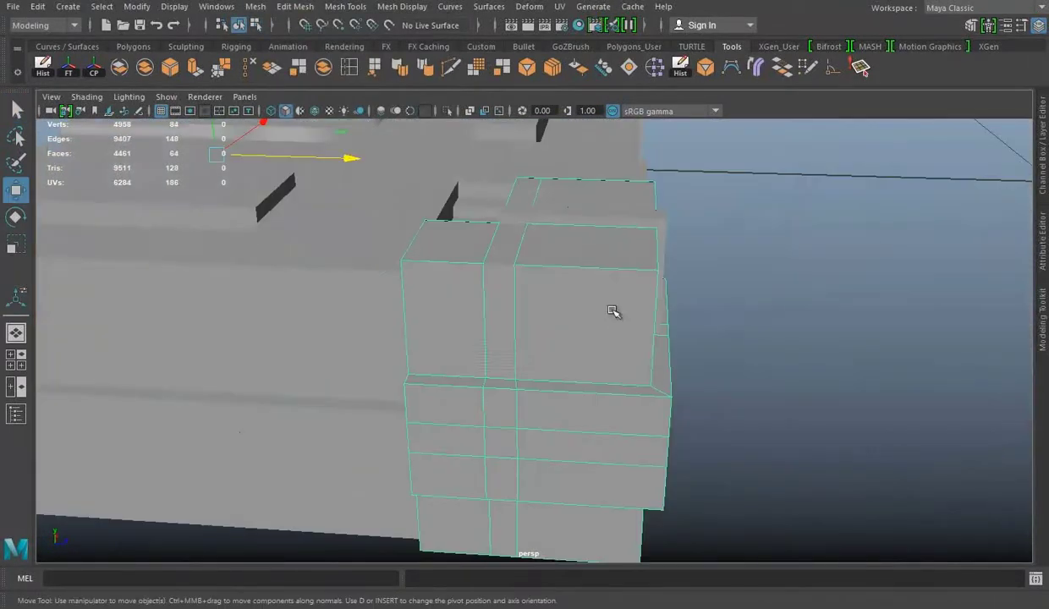
left_click(447, 111)
mouse_move(686, 330)
left_mouse_down("alt")
mouse_move(883, 305)
mouse_move(595, 311)
mouse_move(542, 334)
mouse_move(469, 211)
left_mouse_up("alt")
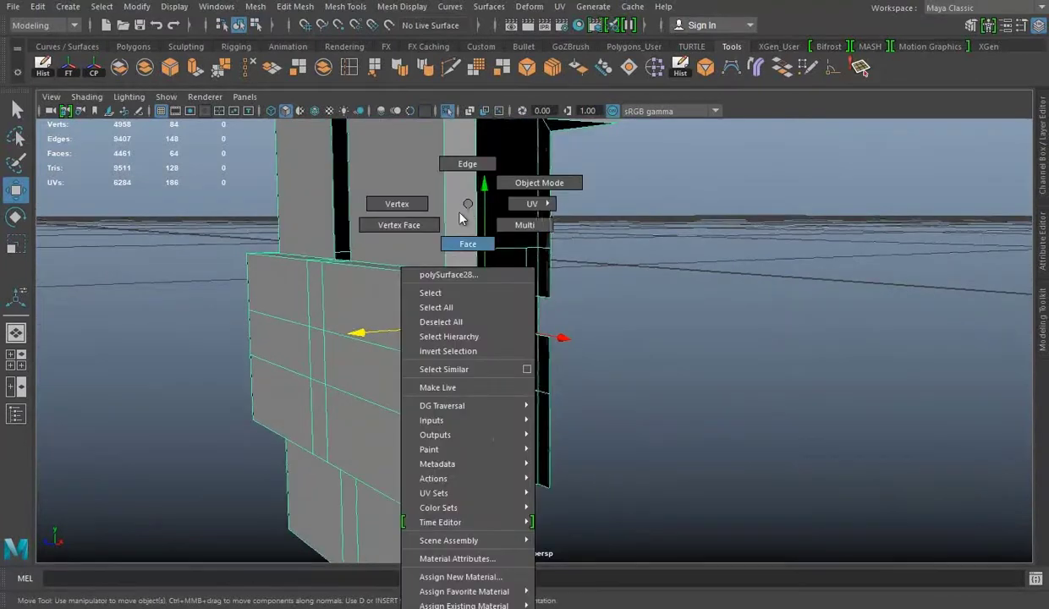
right_click_drag(469, 212, 398, 203)
left_click_drag(399, 203, 455, 312, "alt")
mouse_move(383, 321)
left_mouse_down("alt")
mouse_move(721, 375)
mouse_move(906, 325)
mouse_move(600, 319)
mouse_move(378, 330)
left_mouse_up("alt")
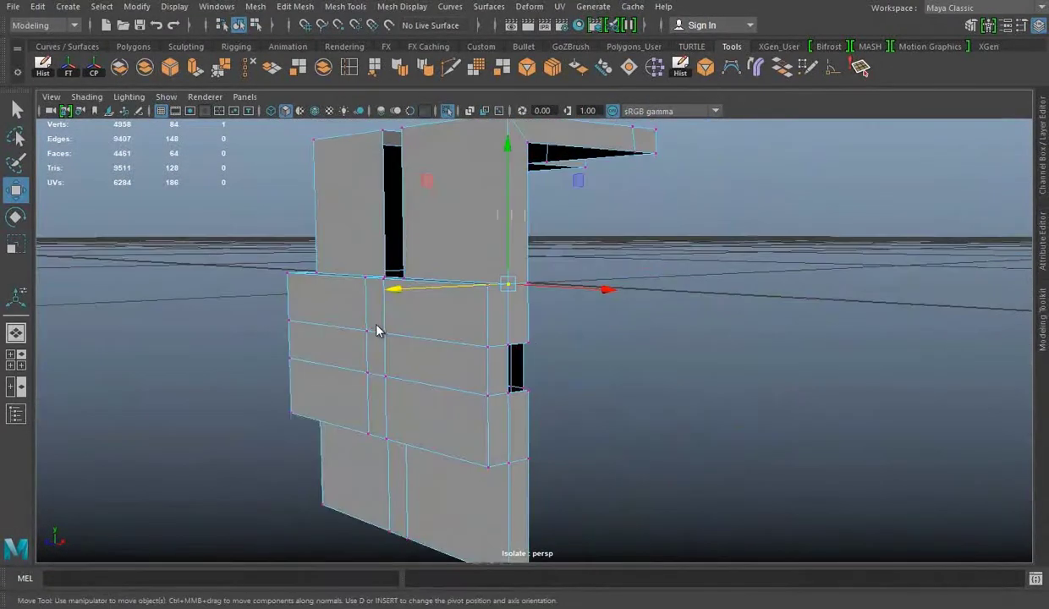
left_click(246, 78)
mouse_move(297, 254)
left_mouse_down("alt")
mouse_move(352, 304)
mouse_move(498, 331)
left_mouse_up("alt")
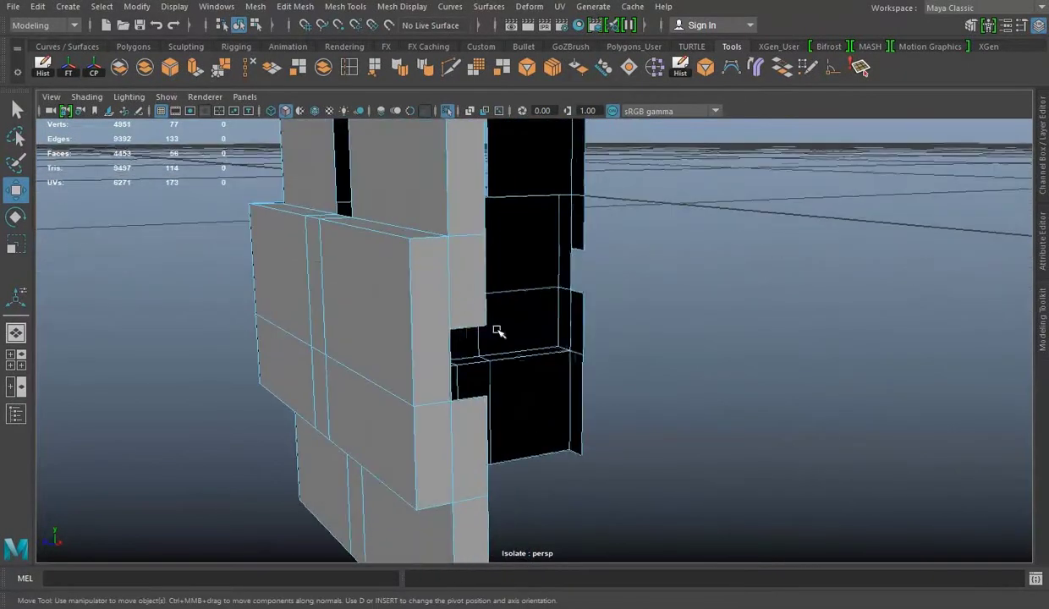
key("ctrl+z")
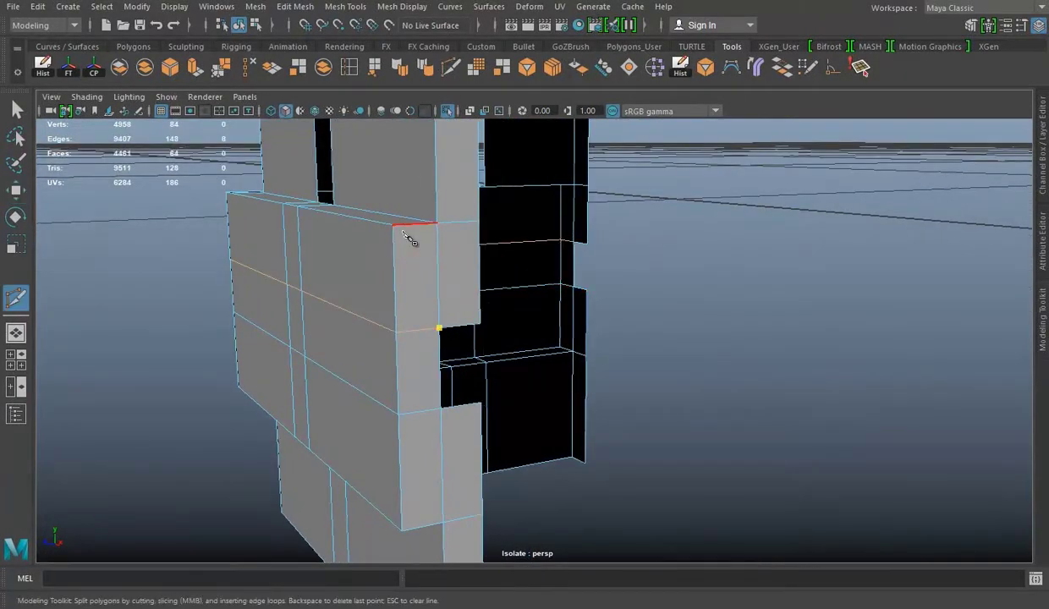
Cut a new edge across the block face with Multi-Cut.
mouse_move(434, 280)
left_mouse_down("alt")
mouse_move(497, 271)
mouse_move(544, 369)
left_mouse_up("alt")
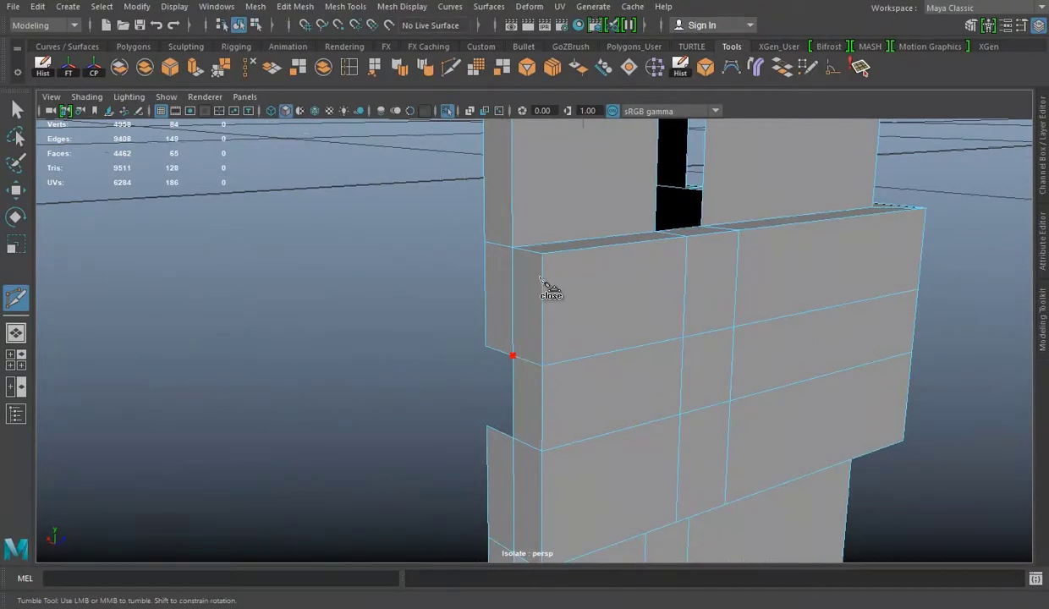
left_click(672, 282)
mouse_move(623, 363)
left_mouse_down("alt")
mouse_move(517, 276)
mouse_move(427, 377)
mouse_move(497, 341)
left_mouse_up("alt")
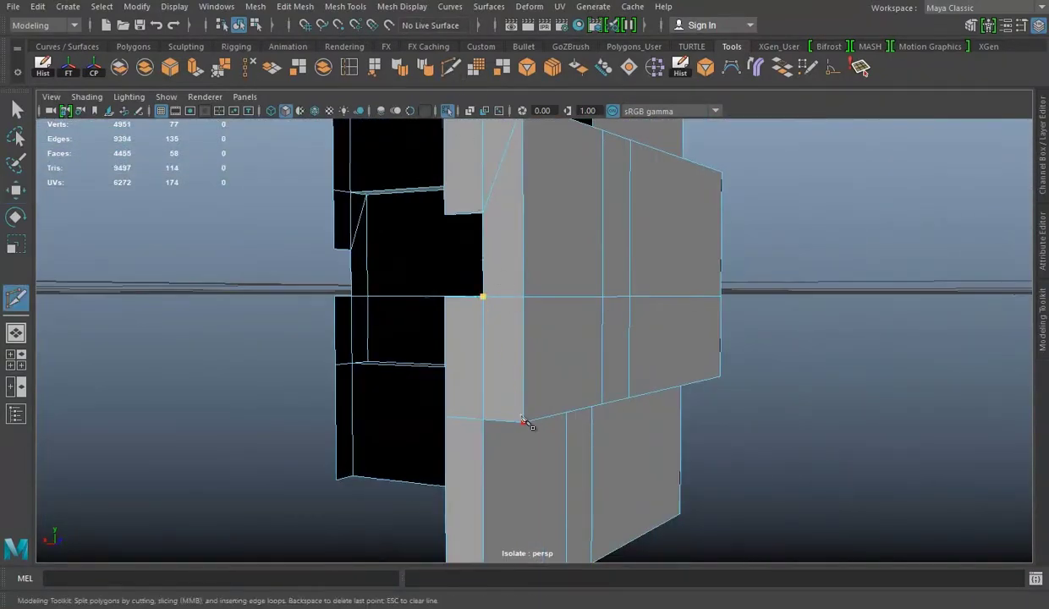
mouse_move(756, 343)
left_mouse_down("alt")
mouse_move(445, 347)
mouse_move(639, 358)
left_mouse_up("alt")
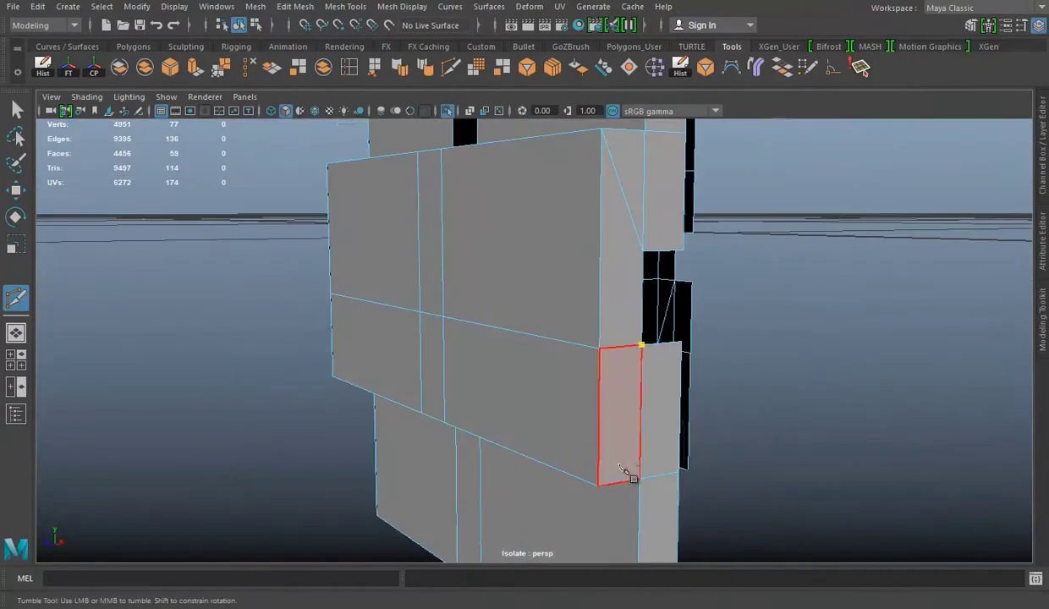
right_click_drag(445, 204, 445, 164)
left_click(642, 254)
mouse_move(493, 281)
left_mouse_down("alt")
mouse_move(752, 330)
mouse_move(691, 304)
mouse_move(558, 305)
mouse_move(525, 176)
mouse_move(469, 243)
mouse_move(579, 195)
mouse_move(464, 70)
left_mouse_up("alt")
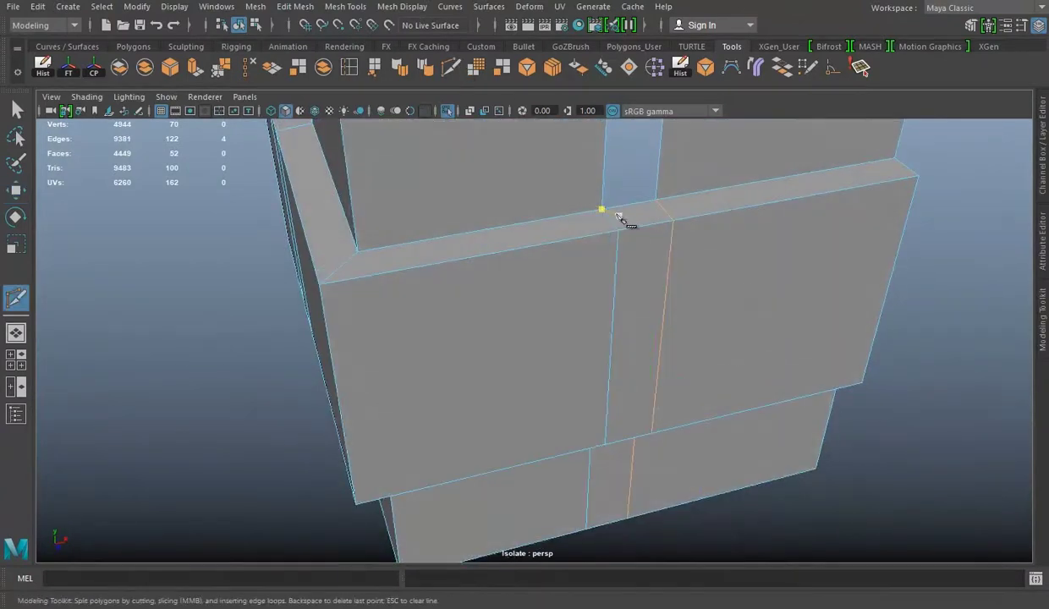
left_click_drag(747, 261, 603, 263, "alt")
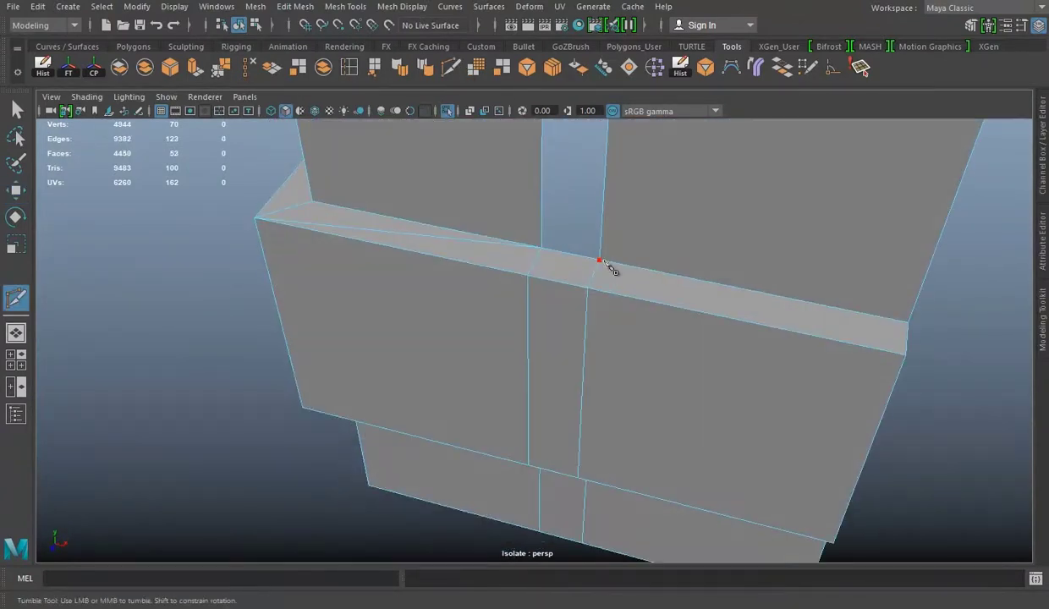
key("w")
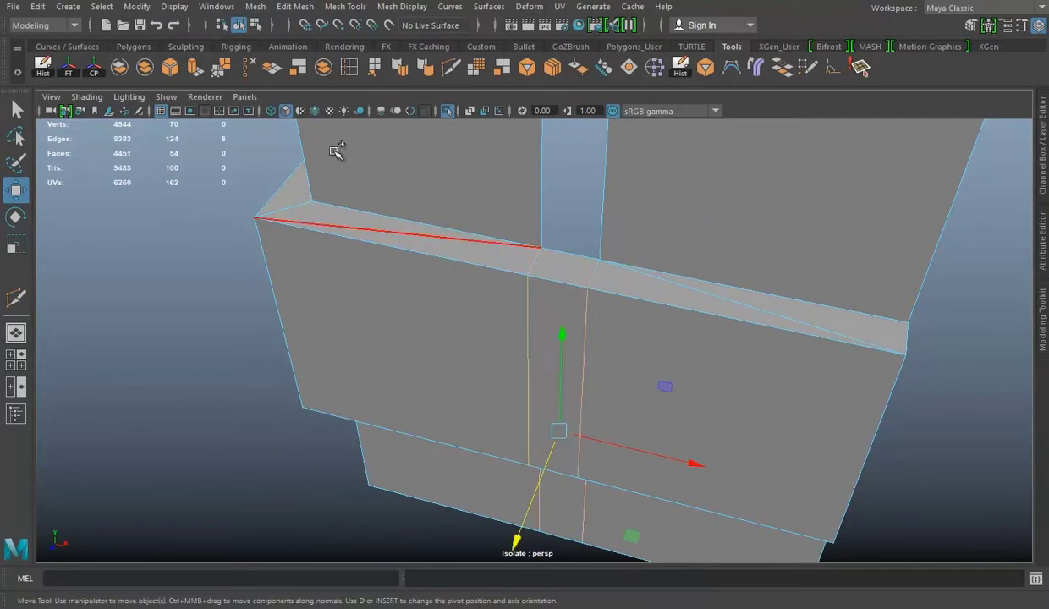
left_click_drag(336, 150, 659, 347, "alt")
right_click_drag(659, 347, 448, 372, "alt")
left_click_drag(447, 372, 457, 254, "alt")
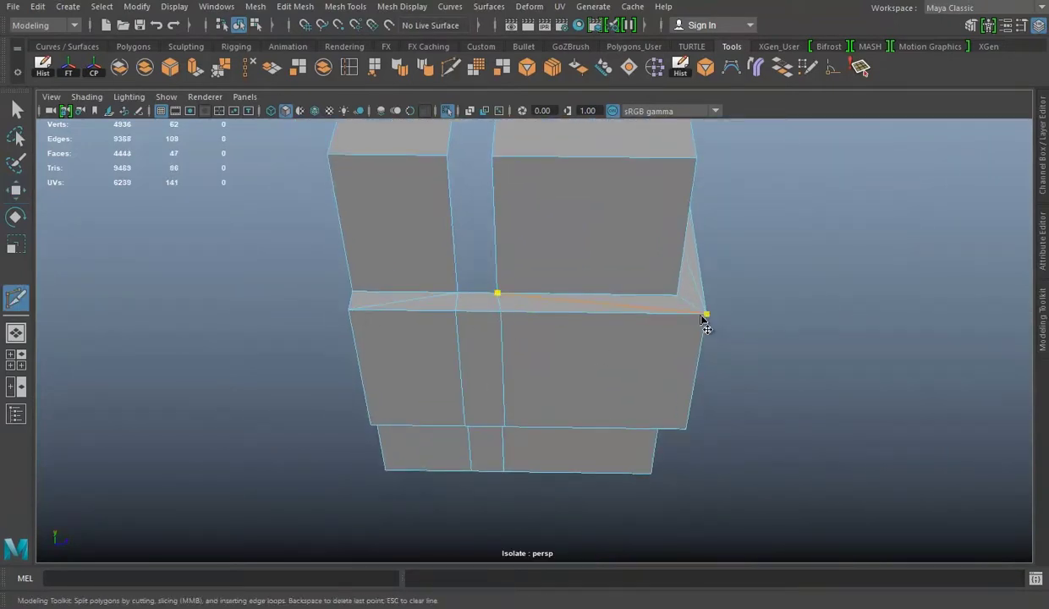
Cut an edge across the ledge top and merge the selected corner vertices.
right_click_drag(553, 204, 558, 335)
left_click(505, 391)
key("w")
left_click(227, 75)
mouse_move(677, 398)
left_mouse_down("alt")
mouse_move(661, 321)
mouse_move(546, 370)
mouse_move(556, 373)
mouse_move(633, 306)
mouse_move(557, 364)
mouse_move(410, 340)
mouse_move(439, 277)
mouse_move(649, 287)
mouse_move(536, 356)
mouse_move(600, 359)
mouse_move(496, 336)
mouse_move(527, 328)
mouse_move(567, 284)
mouse_move(534, 323)
mouse_move(562, 309)
left_mouse_up("alt")
right_click_drag(562, 220, 468, 72)
mouse_move(508, 254)
left_mouse_down("alt")
mouse_move(527, 281)
mouse_move(813, 133)
mouse_move(573, 304)
mouse_move(484, 330)
mouse_move(520, 192)
mouse_move(459, 216)
mouse_move(710, 274)
mouse_move(659, 255)
mouse_move(740, 333)
mouse_move(605, 286)
mouse_move(394, 290)
mouse_move(708, 302)
mouse_move(562, 277)
mouse_move(340, 330)
mouse_move(503, 328)
mouse_move(608, 343)
mouse_move(769, 272)
mouse_move(570, 265)
mouse_move(588, 289)
left_mouse_up("alt")
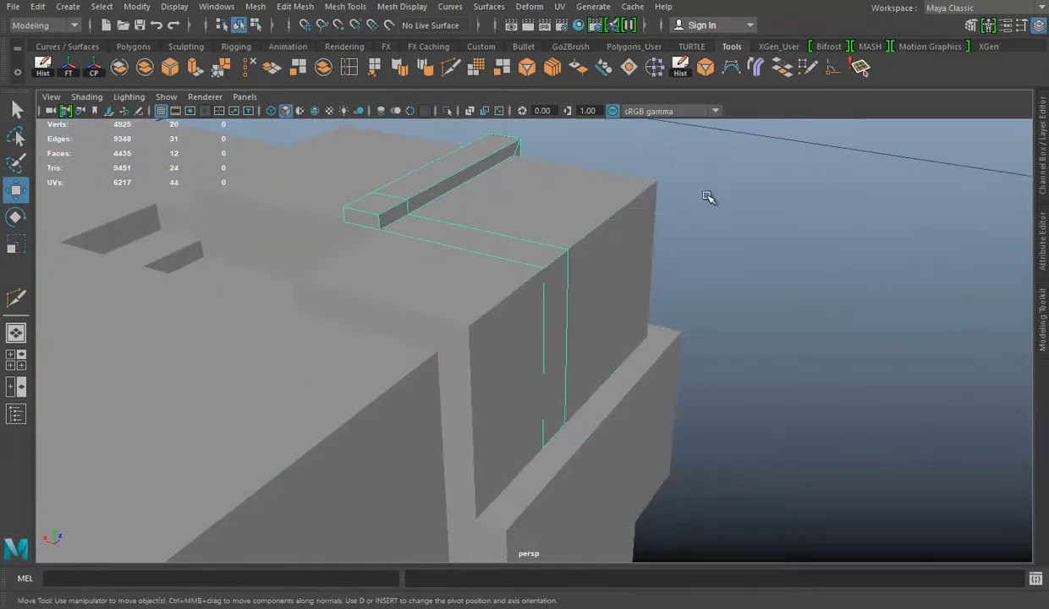
Isolate the bent bar, delete the stray edge loop across it, then restore the full scene.
left_click(447, 111)
mouse_move(457, 169)
left_mouse_down("alt")
mouse_move(419, 225)
mouse_move(504, 297)
mouse_move(623, 251)
mouse_move(534, 173)
left_mouse_up("alt")
double_click(534, 173)
mouse_move(534, 174)
right_mouse_down("alt")
mouse_move(586, 338)
mouse_move(717, 368)
right_mouse_up("alt")
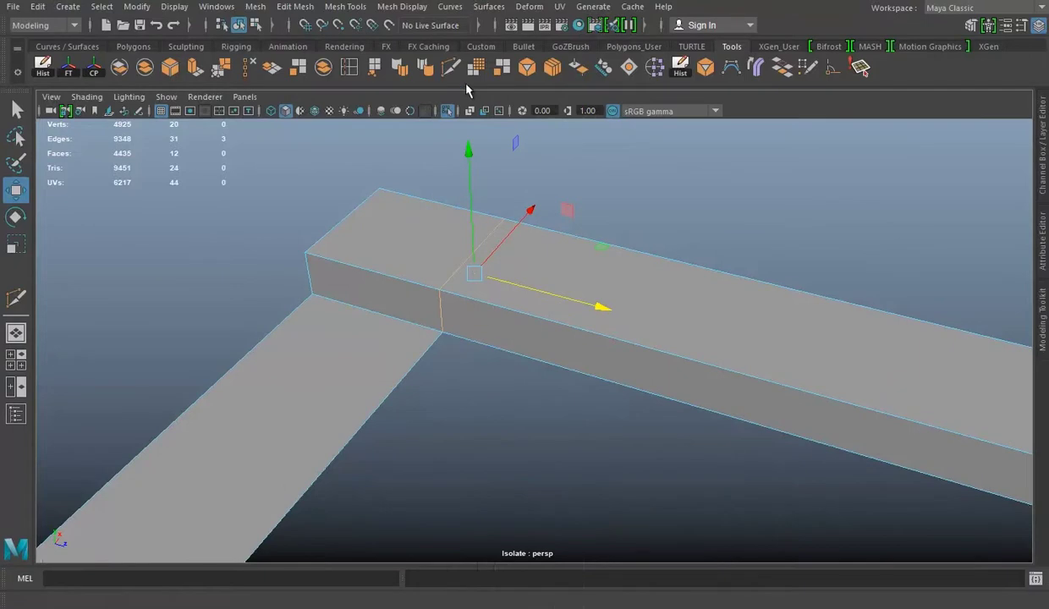
key("ctrl+shift+x")
right_click_drag(487, 208, 487, 167)
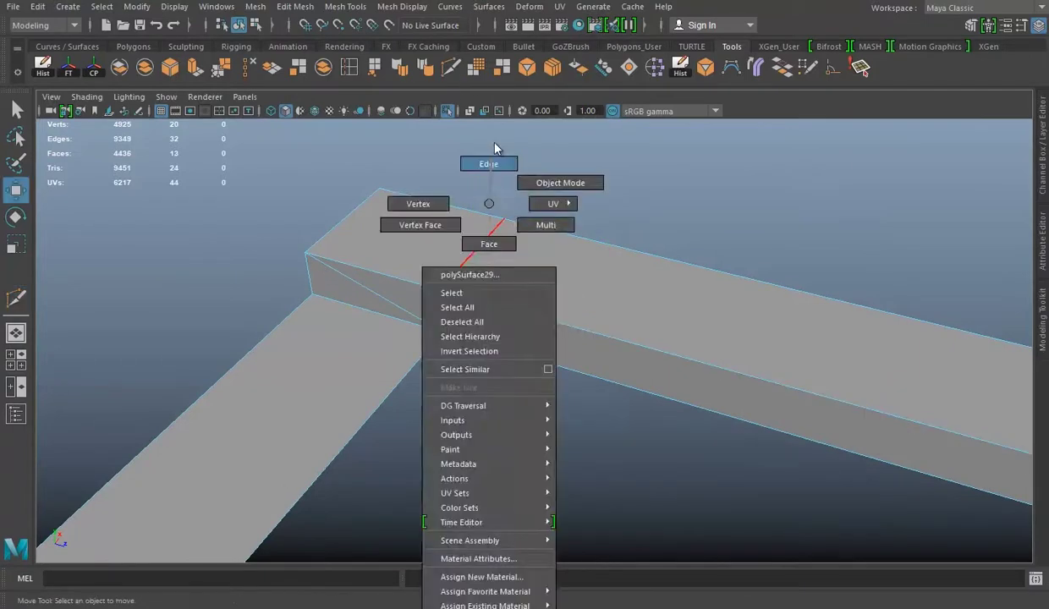
key("w")
mouse_move(491, 269)
left_mouse_down("alt")
mouse_move(705, 386)
mouse_move(250, 74)
mouse_move(590, 297)
mouse_move(558, 258)
mouse_move(567, 237)
mouse_move(605, 245)
mouse_move(595, 256)
mouse_move(436, 251)
mouse_move(635, 256)
mouse_move(612, 282)
mouse_move(529, 262)
left_mouse_up("alt")
key("Delete")
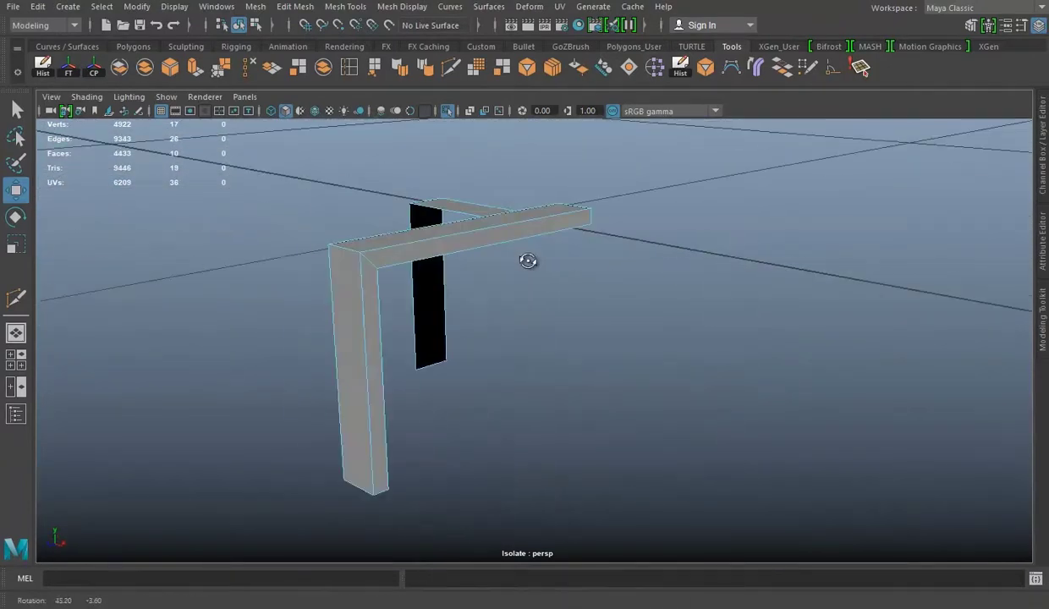
right_click_drag(628, 211, 713, 174)
key("ctrl+1")
key("f")
left_click_drag(680, 320, 336, 5, "alt")
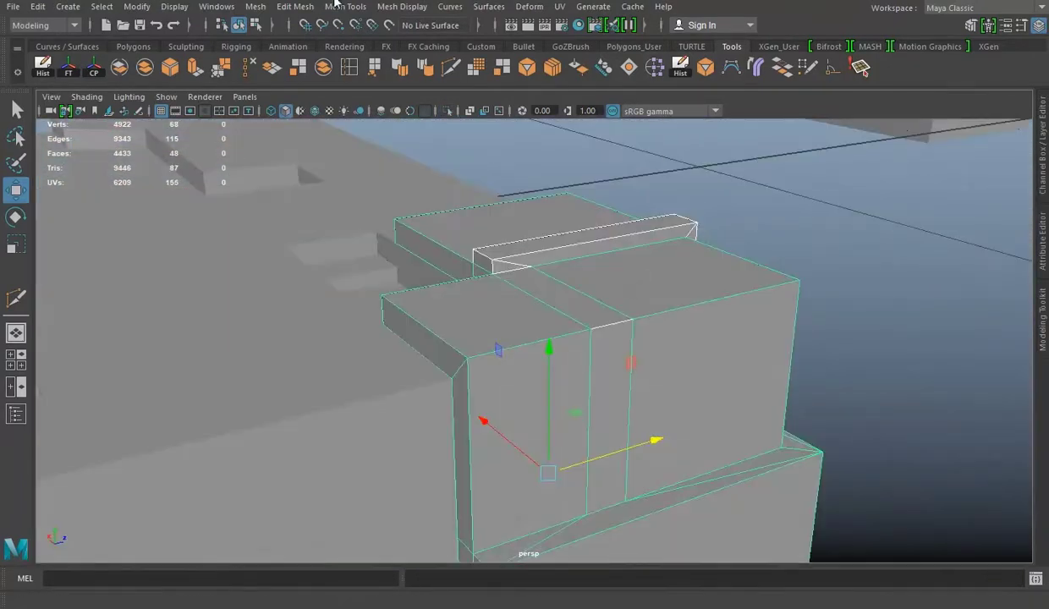
Isolate the frame mesh and merge its overlapping vertices.
left_click(449, 113)
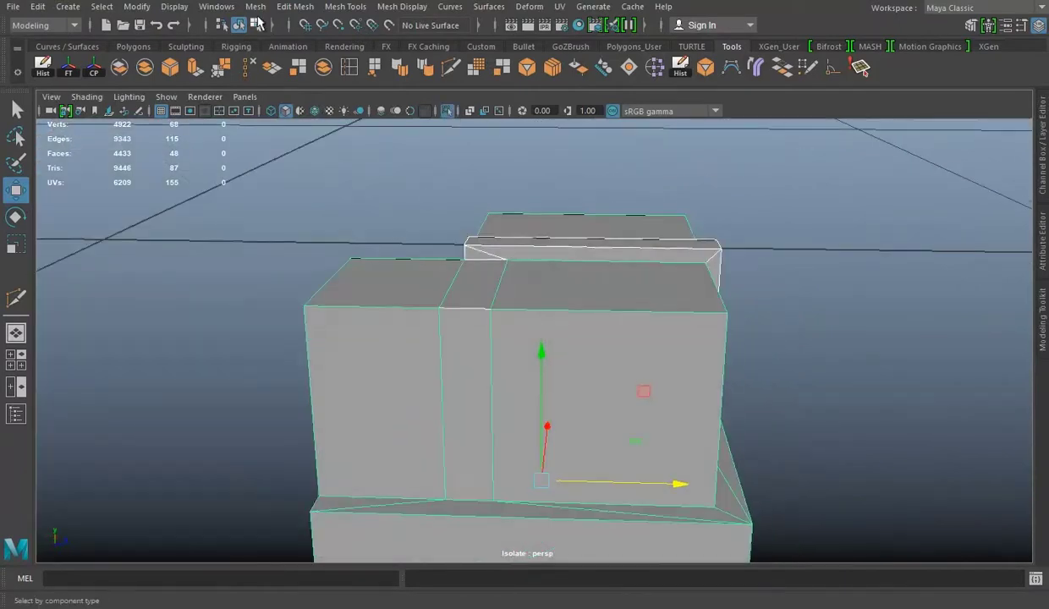
left_click(218, 75)
left_click_drag(474, 254, 581, 297, "alt")
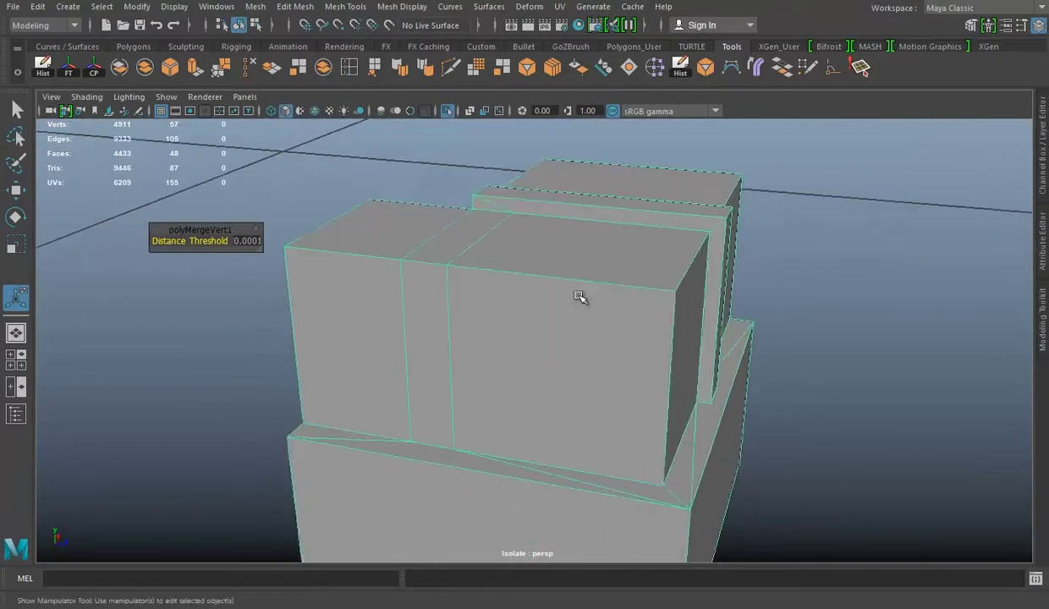
right_click_drag(519, 204, 520, 162)
key("q")
left_click_drag(512, 298, 314, 122, "alt")
mouse_move(681, 262)
left_mouse_down("alt")
mouse_move(520, 237)
mouse_move(472, 211)
left_mouse_up("alt")
mouse_move(503, 261)
left_mouse_down("alt")
mouse_move(748, 218)
mouse_move(553, 256)
mouse_move(569, 260)
mouse_move(556, 274)
mouse_move(555, 204)
left_mouse_up("alt")
right_click_drag(555, 204, 626, 183)
left_click(218, 68)
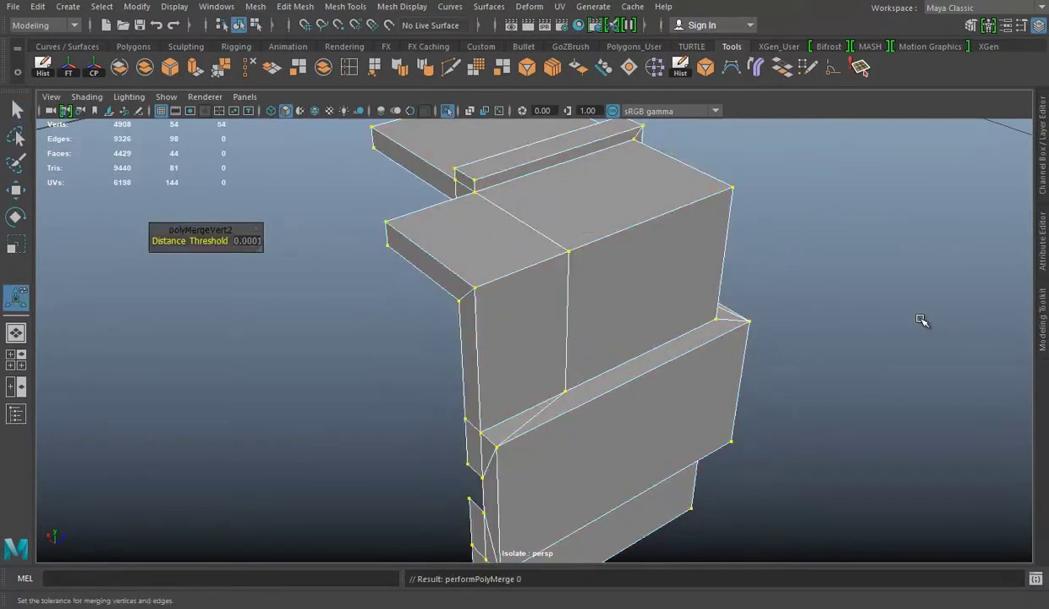
Delete the stray edge on the top of the roof tile.
left_click_drag(849, 233, 569, 237, "alt")
right_click_drag(569, 237, 453, 230, "shift")
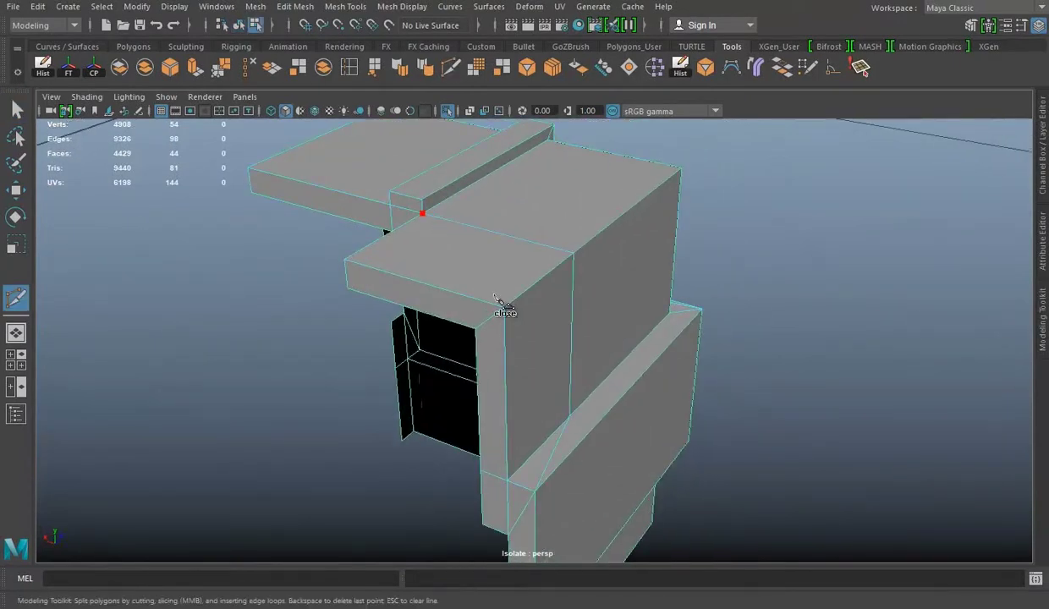
left_click_drag(414, 273, 503, 204, "alt")
right_click_drag(503, 204, 498, 176)
left_click(499, 246)
key("w")
key("ctrl+Delete")
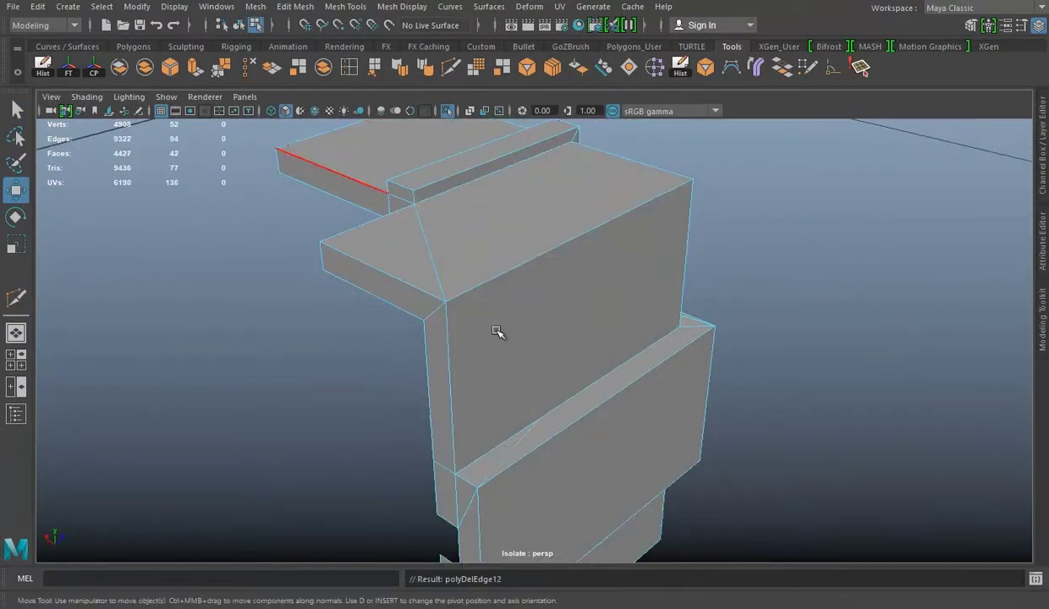
Delete the three sliver faces along the lower block's ledge.
left_click_drag(477, 474, 562, 342, "alt")
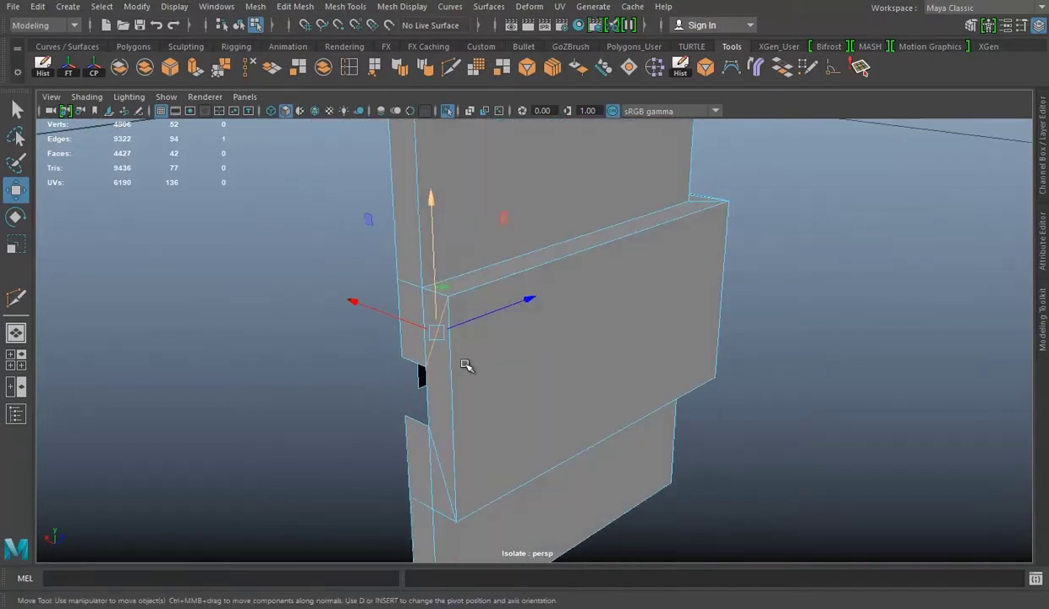
mouse_move(433, 367)
left_mouse_down("alt")
mouse_move(564, 288)
mouse_move(715, 300)
left_mouse_up("alt")
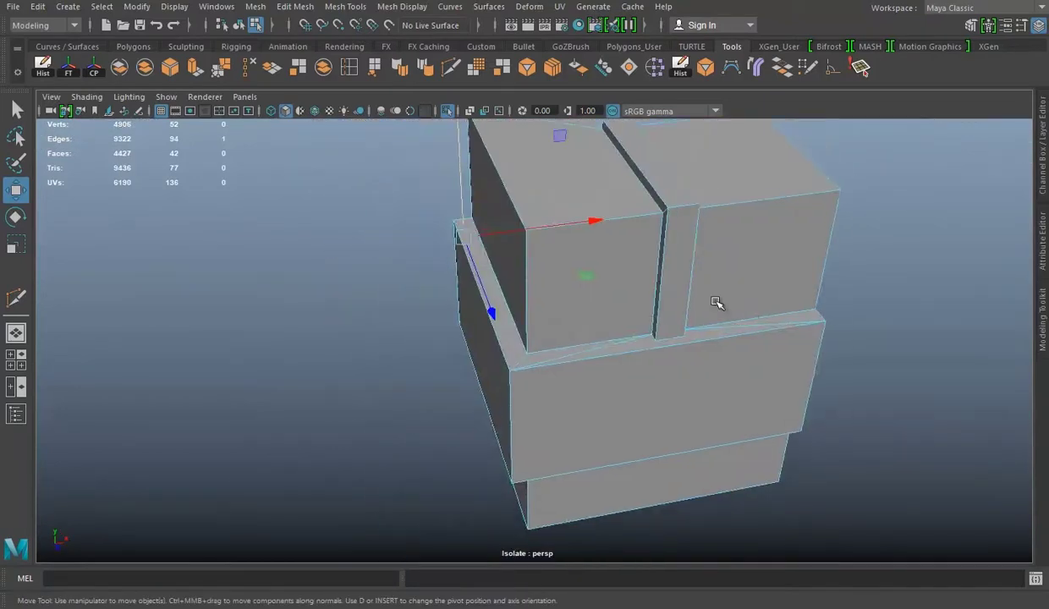
scroll(539, 352, "up", 5)
mouse_move(539, 351)
left_mouse_down("alt")
mouse_move(584, 319)
mouse_move(721, 347)
mouse_move(729, 328)
mouse_move(576, 452)
mouse_move(724, 349)
mouse_move(545, 302)
mouse_move(546, 314)
left_mouse_up("alt")
left_click(641, 321)
mouse_move(642, 321)
left_mouse_down("alt")
mouse_move(605, 346)
mouse_move(546, 293)
mouse_move(666, 338)
mouse_move(508, 237)
mouse_move(392, 356)
left_mouse_up("alt")
key("Delete")
left_click(421, 333)
key("Delete")
left_click(646, 270)
key("Delete")
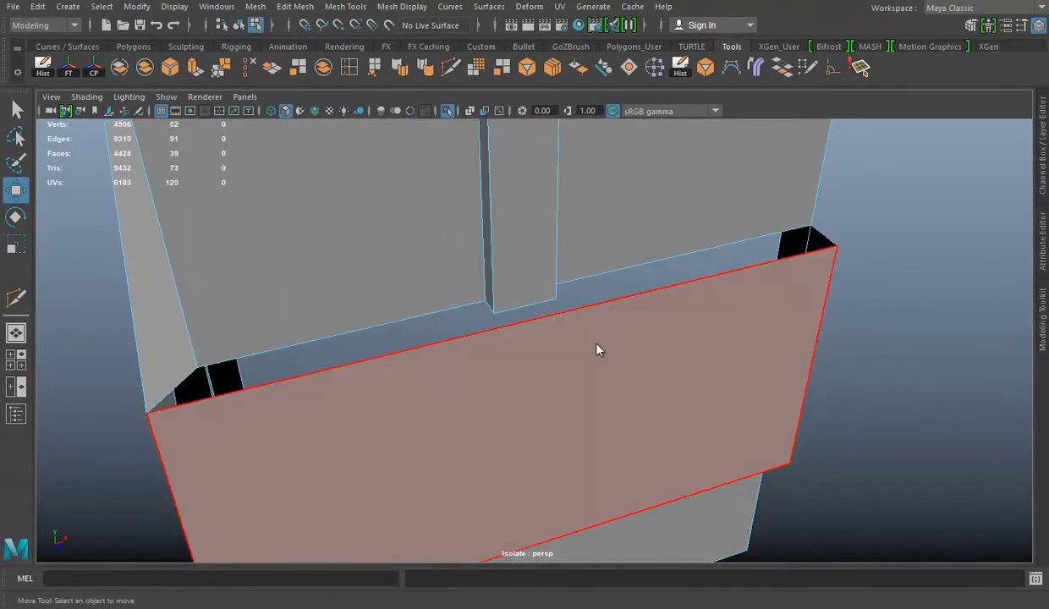
Bridge the ledge gap and append a polygon to close the remaining hole.
left_click_drag(635, 295, 501, 339, "alt")
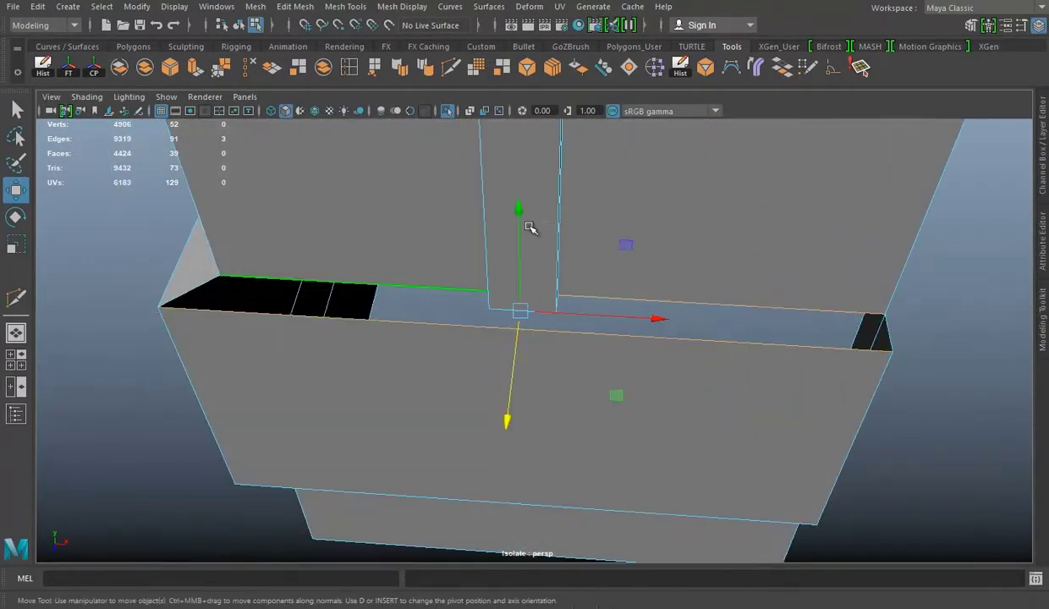
left_click(221, 67)
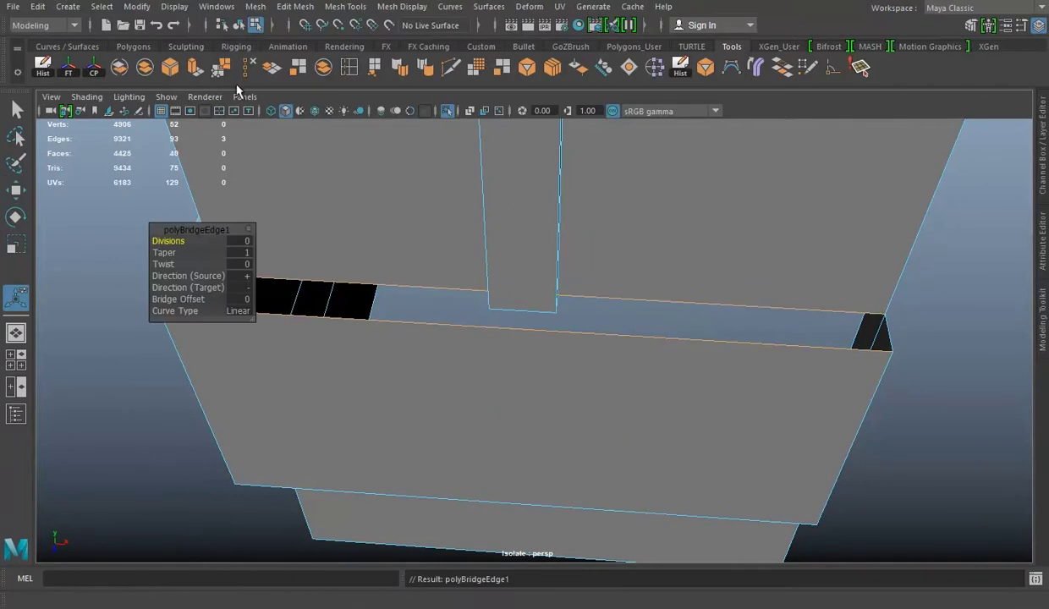
left_click(784, 73)
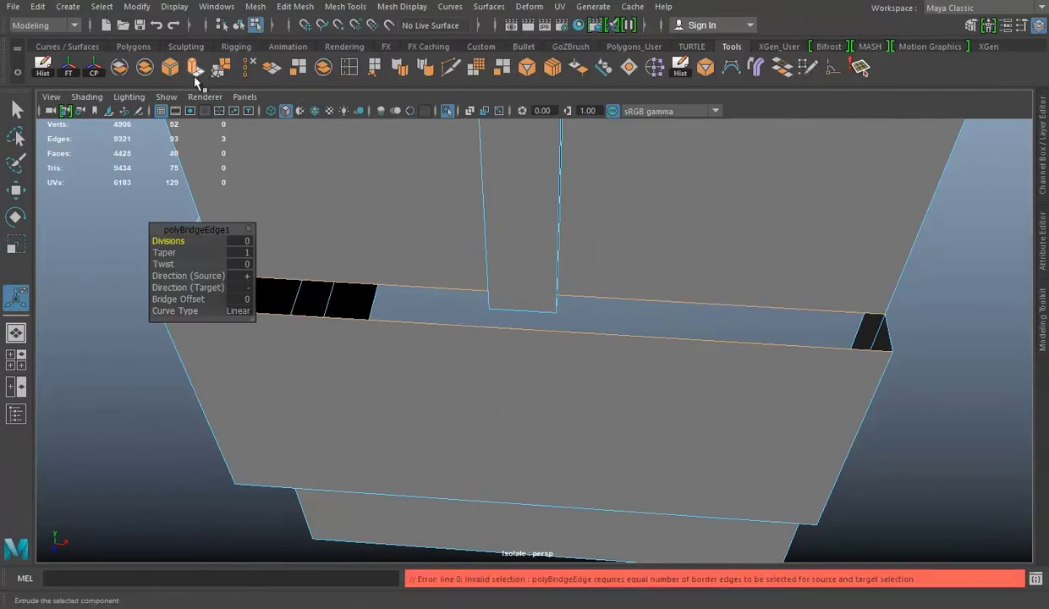
left_click(375, 67)
left_click(418, 320)
left_click(424, 289)
key("Return")
Extrude the open edge beside the gap, then move and scale it to close the gap.
mouse_move(457, 326)
left_mouse_down("alt")
mouse_move(602, 344)
mouse_move(480, 204)
left_mouse_up("alt")
right_click_drag(480, 204, 480, 164)
left_click(562, 262)
key("ctrl+e")
key("w")
mouse_move(648, 354)
left_mouse_down()
mouse_move(604, 340)
mouse_move(679, 324)
mouse_move(637, 323)
mouse_move(623, 352)
mouse_move(620, 296)
left_mouse_up()
key("r")
key("w")
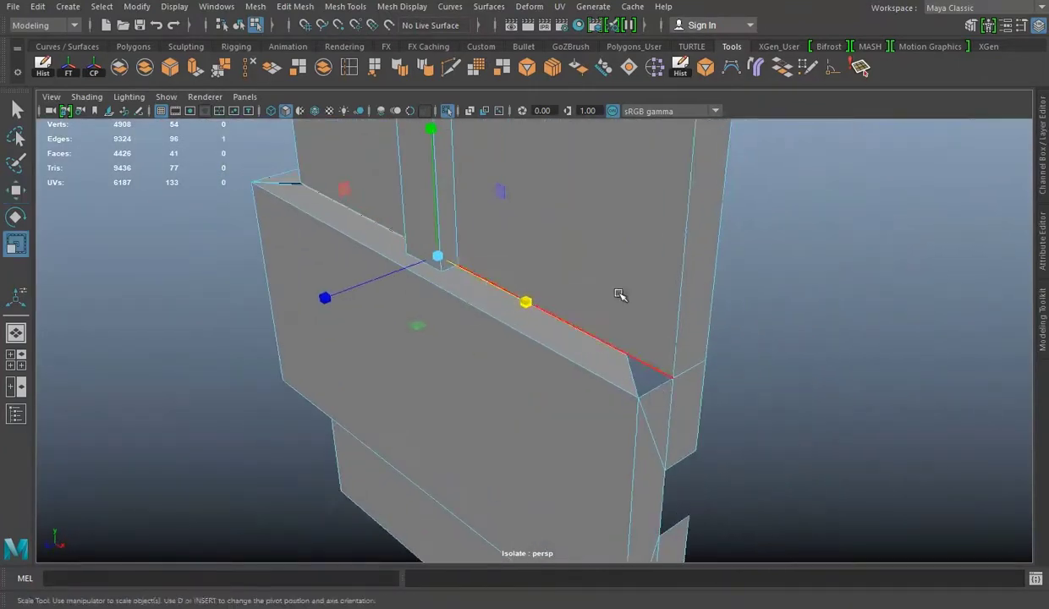
Merge the two corner vertices of the ledge.
key("F9")
left_click(628, 342)
mouse_move(628, 342)
left_mouse_down("alt")
mouse_move(656, 403)
mouse_move(741, 422)
mouse_move(643, 418)
left_mouse_up("alt")
left_click(224, 75)
mouse_move(280, 330)
left_mouse_down("alt")
mouse_move(305, 357)
mouse_move(492, 320)
mouse_move(439, 342)
mouse_move(536, 351)
mouse_move(508, 336)
left_mouse_up("alt")
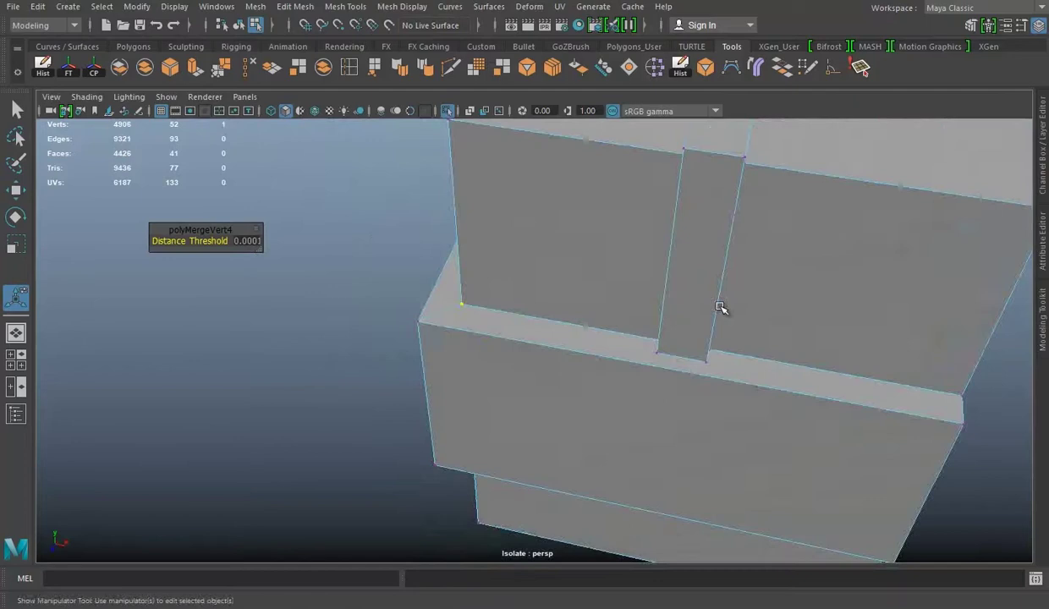
Insert an edge loop across the ledge front.
left_click_drag(719, 423, 643, 316, "alt")
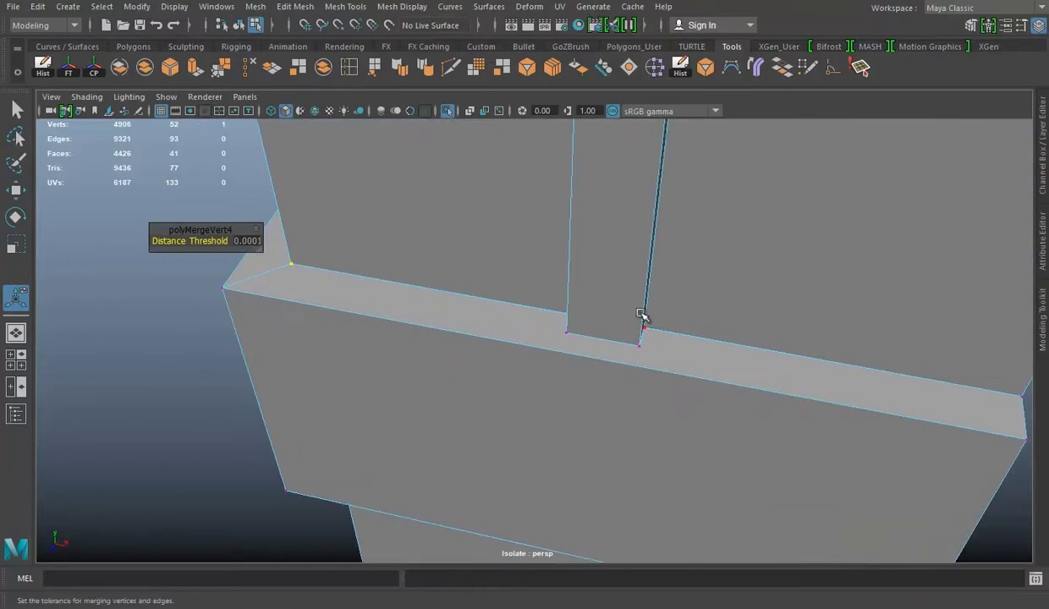
left_click(346, 71)
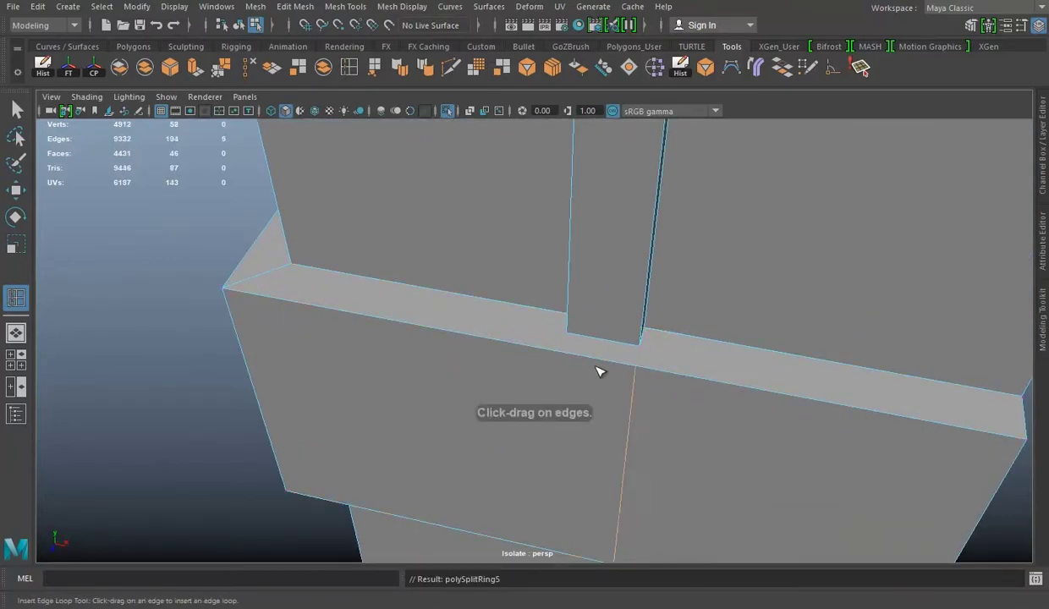
left_click(564, 357)
mouse_move(564, 357)
left_mouse_down("alt")
mouse_move(712, 319)
mouse_move(757, 337)
mouse_move(600, 311)
mouse_move(907, 362)
left_mouse_up("alt")
key("w")
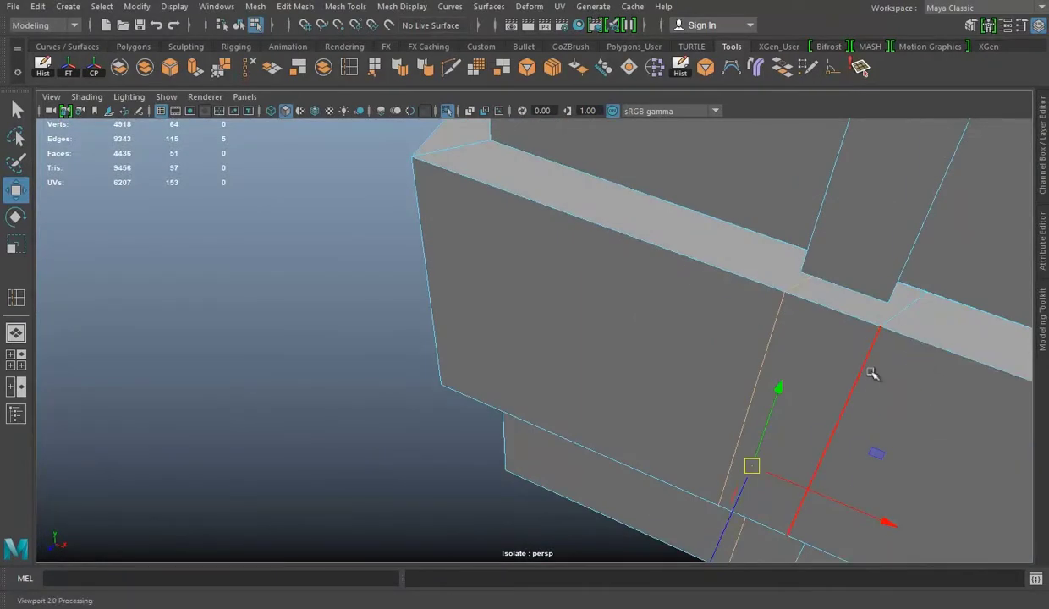
Delete the stray face beside the ledge.
right_click_drag(875, 206, 879, 243)
left_click(872, 309)
mouse_move(872, 310)
left_mouse_down("alt")
mouse_move(711, 364)
mouse_move(867, 204)
left_mouse_up("alt")
key("Delete")
right_click_drag(866, 204, 939, 181)
Select the notch's thin strip and corner vertices, undoing an accidental vertex move.
mouse_move(832, 262)
left_mouse_down("alt")
mouse_move(402, 302)
mouse_move(440, 321)
mouse_move(553, 315)
mouse_move(513, 370)
mouse_move(590, 363)
mouse_move(475, 430)
mouse_move(470, 204)
left_mouse_up("alt")
right_click_drag(471, 204, 472, 245)
mouse_move(472, 246)
left_mouse_down()
mouse_move(644, 286)
mouse_move(731, 328)
left_mouse_up()
key("r")
scroll(681, 405, "up", 3)
key("F9")
mouse_move(482, 487)
left_mouse_down()
mouse_move(542, 444)
mouse_move(672, 425)
mouse_move(351, 281)
mouse_move(539, 328)
mouse_move(374, 210)
left_mouse_up()
key("ctrl+z")
right_click_drag(770, 352, 633, 335, "shift")
Switch to textured shading and delete the notch's leftover face and top face.
left_click_drag(632, 335, 733, 258, "alt")
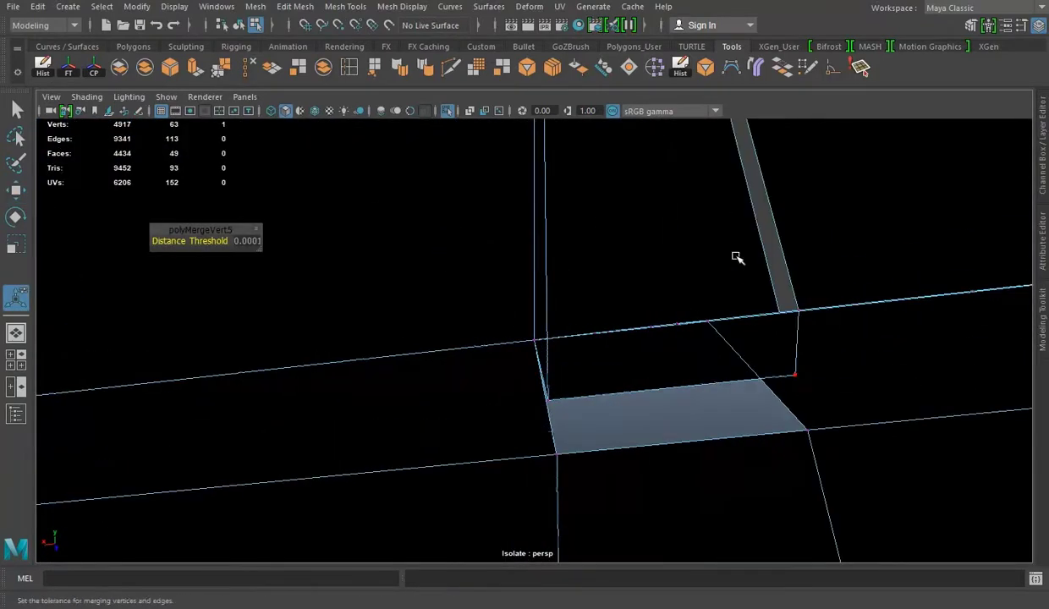
key("F8")
mouse_move(708, 297)
left_mouse_down("alt")
mouse_move(682, 333)
mouse_move(813, 291)
left_mouse_up("alt")
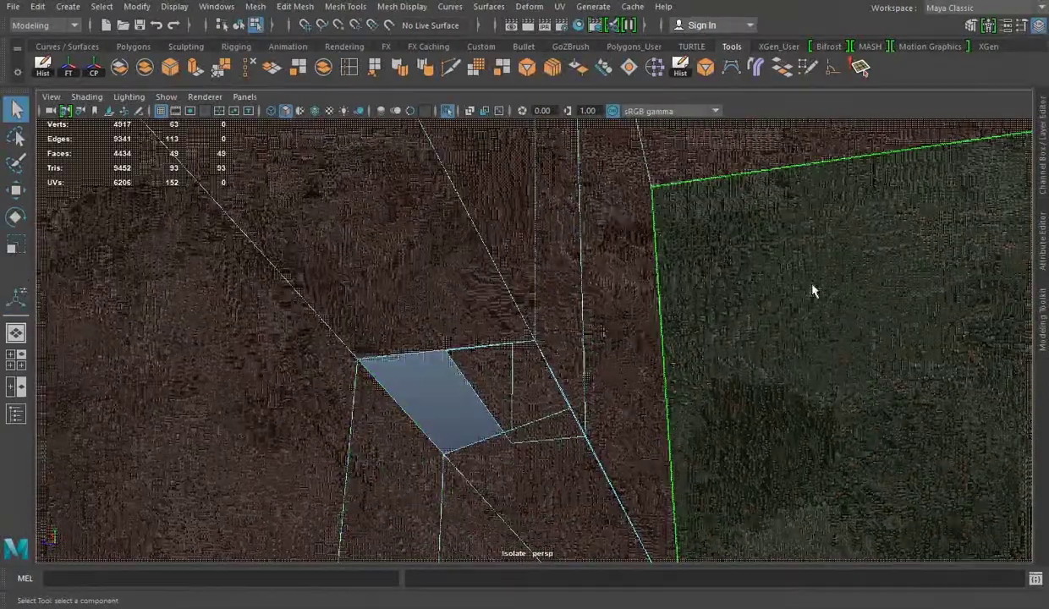
key("6")
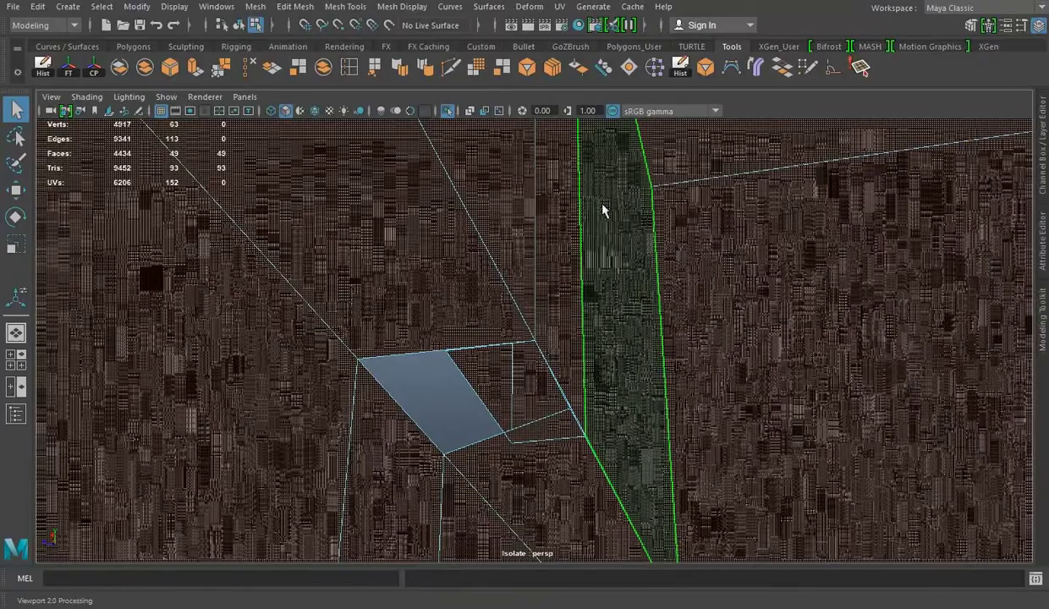
mouse_move(584, 197)
left_mouse_down("alt")
mouse_move(472, 268)
mouse_move(618, 329)
left_mouse_up("alt")
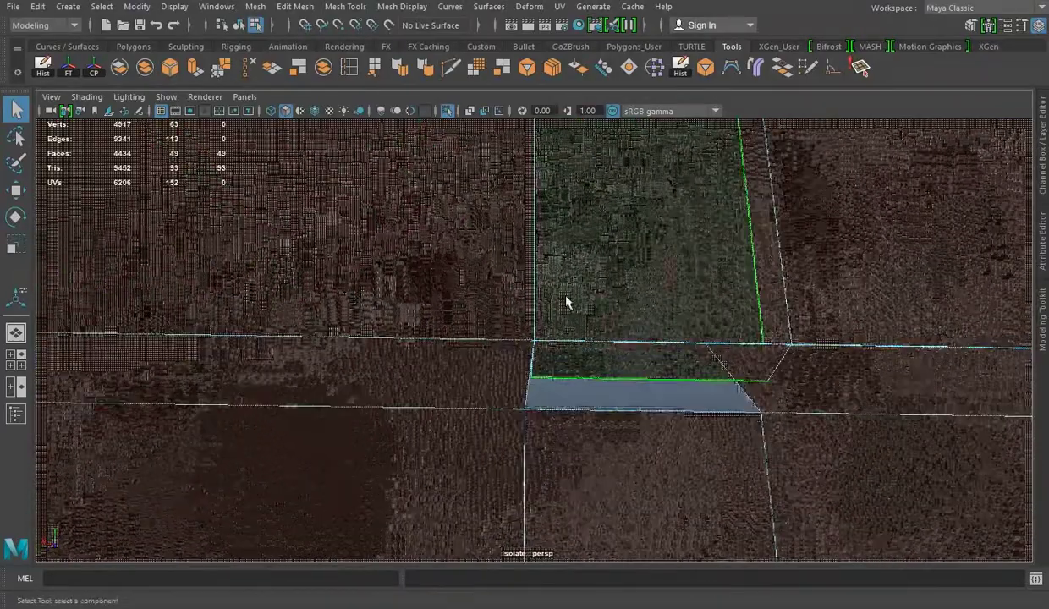
left_click(646, 320)
key("Delete")
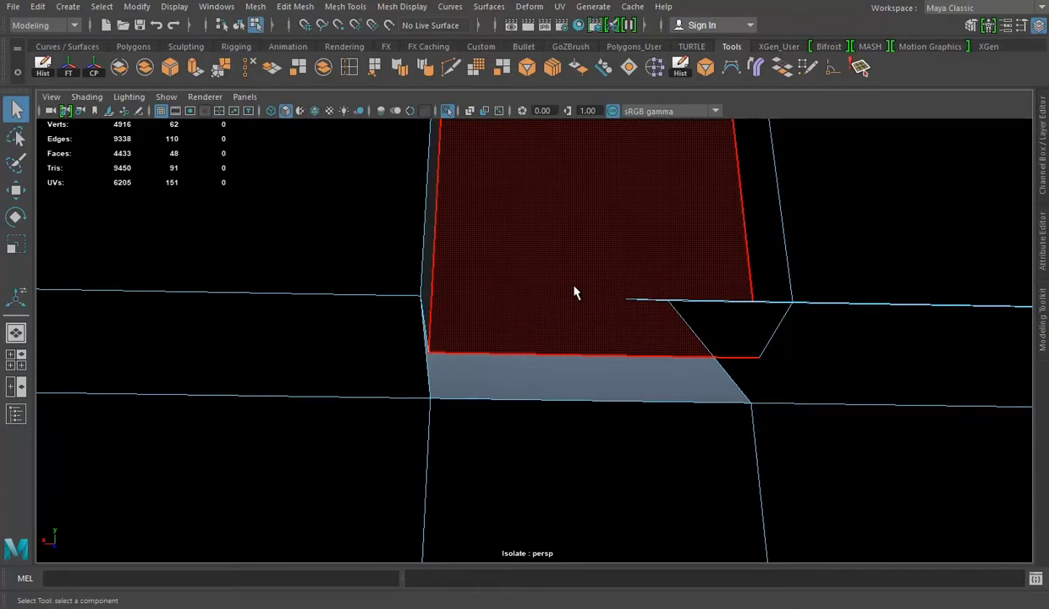
left_click_drag(672, 251, 712, 358, "alt")
left_click(675, 302)
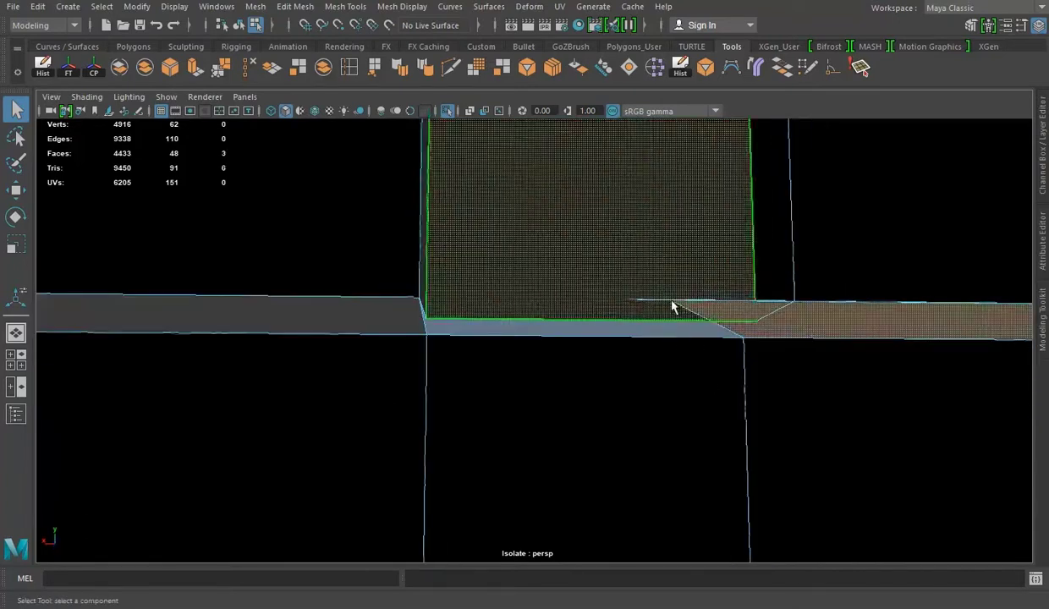
key("Delete")
Snap the stray corner vertex onto its neighbouring corner and merge them.
left_click_drag(408, 340, 485, 284, "alt")
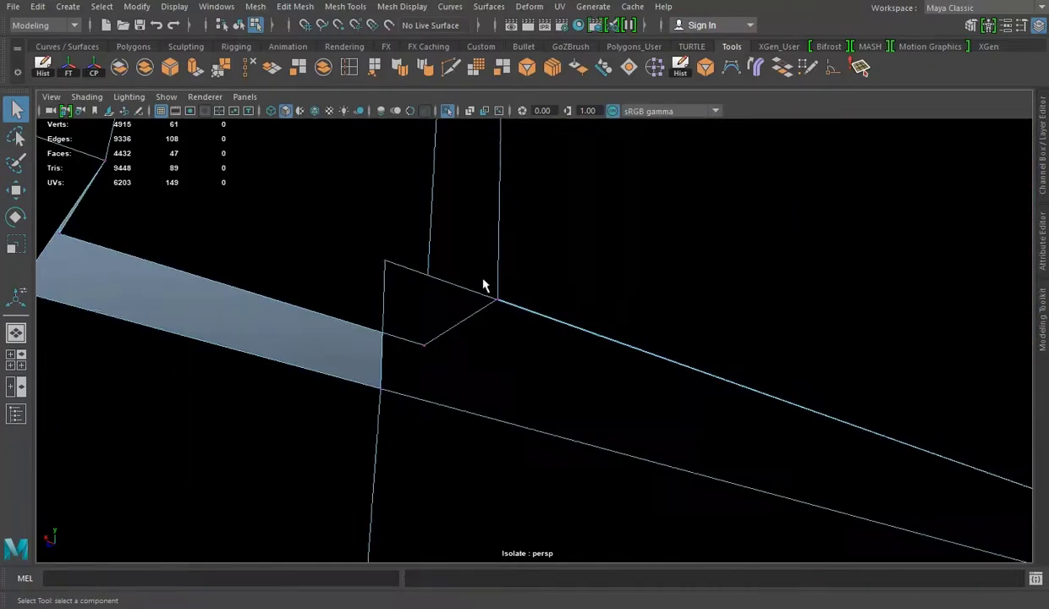
left_click(387, 258)
key("w")
left_click_drag(403, 272, 453, 304)
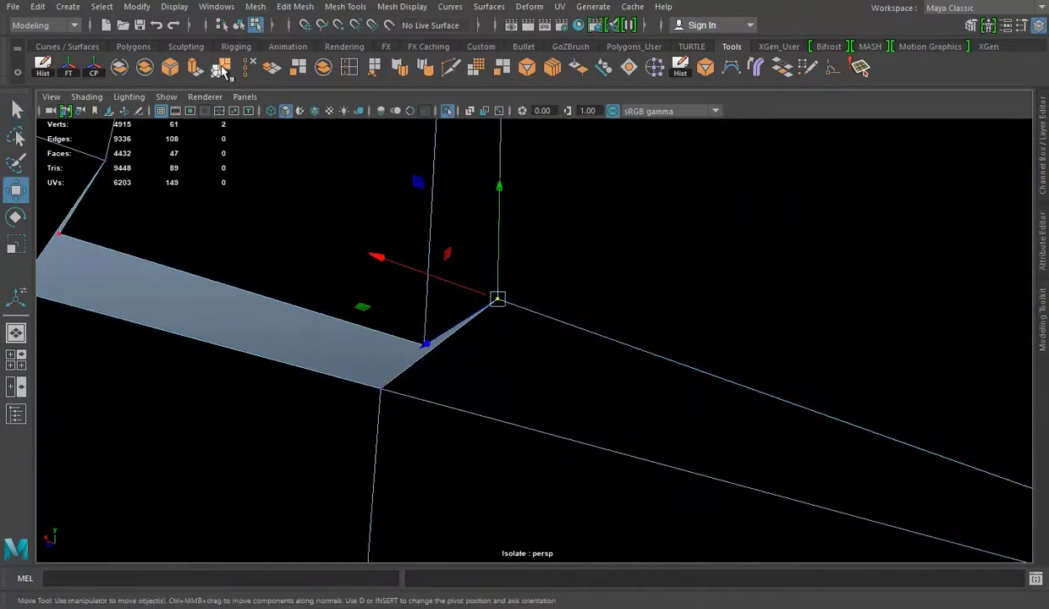
left_click(222, 71)
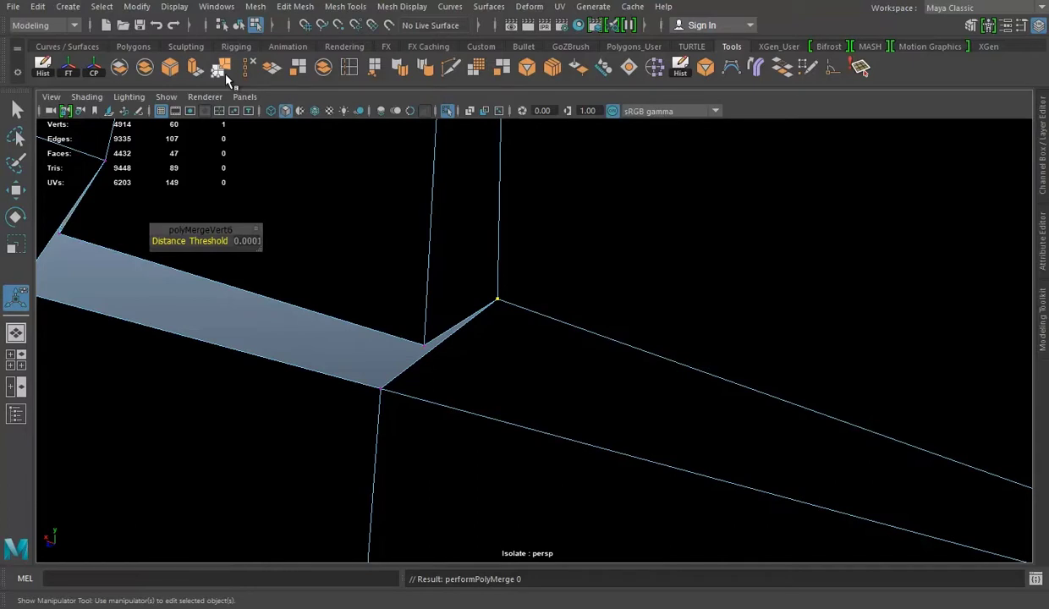
Insert an edge loop across the ledge and merge its end vertex into the corner.
mouse_move(381, 308)
left_mouse_down("alt")
mouse_move(595, 368)
mouse_move(466, 333)
mouse_move(478, 327)
mouse_move(473, 352)
left_mouse_up("alt")
left_click(350, 68)
left_click(525, 325)
right_click_drag(576, 201, 479, 188)
left_click(419, 370)
key("w")
left_click_drag(417, 366, 555, 424)
key("ctrl+z")
left_click(248, 67)
mouse_move(248, 66)
left_mouse_down("alt")
mouse_move(489, 345)
mouse_move(562, 333)
left_mouse_up("alt")
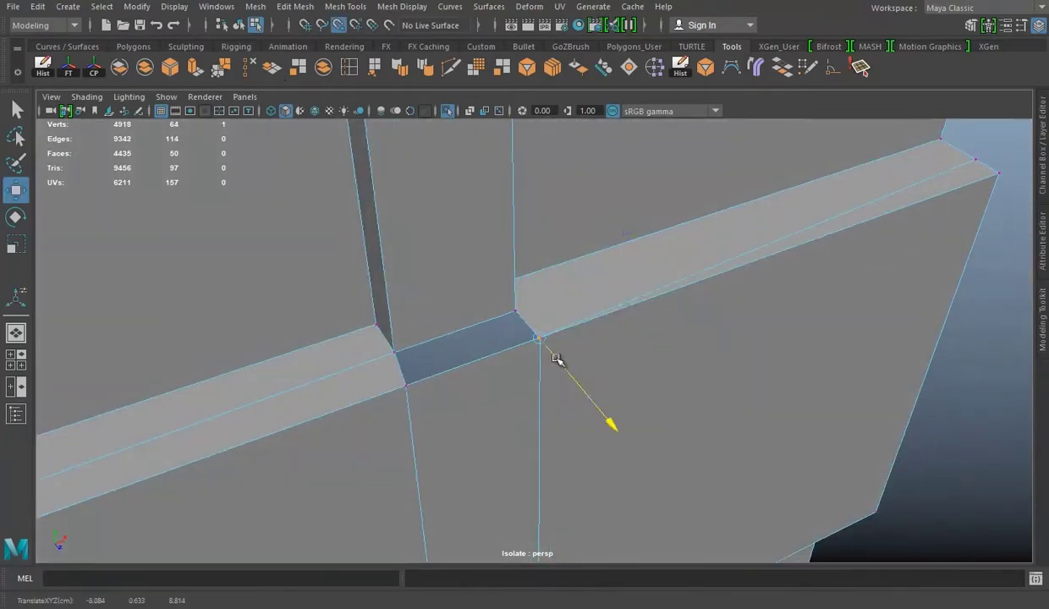
scroll(555, 359, "up", 2)
scroll(515, 270, "up", 2)
Merge the remaining vertex pair and bridge the ledge gap edges.
left_click(218, 68)
mouse_move(406, 254)
left_mouse_down("alt")
mouse_move(462, 296)
mouse_move(569, 294)
left_mouse_up("alt")
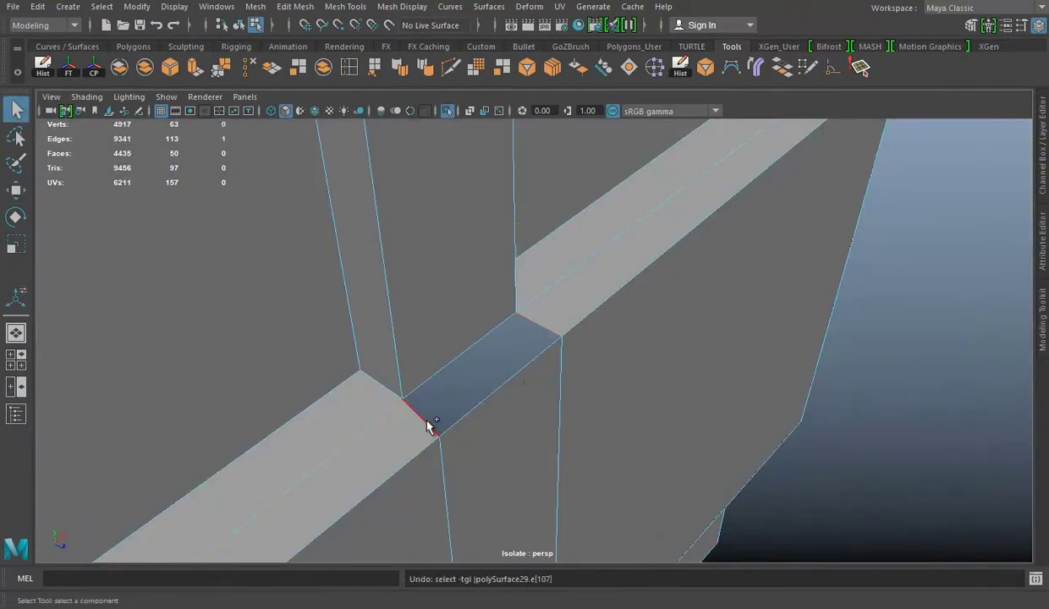
left_click(782, 68)
mouse_move(648, 312)
left_mouse_down("alt")
mouse_move(647, 335)
mouse_move(495, 306)
left_mouse_up("alt")
Delete the redundant edge loop along the strip, another redundant edge, and the vertical edge loop.
key("ctrl+shift+x")
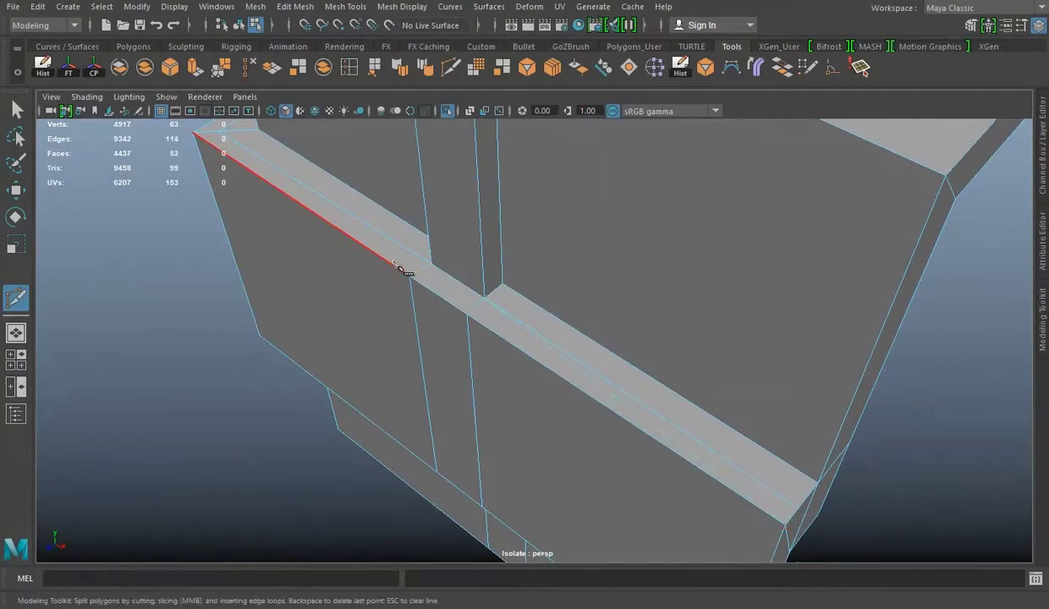
left_click_drag(132, 254, 322, 450, "alt")
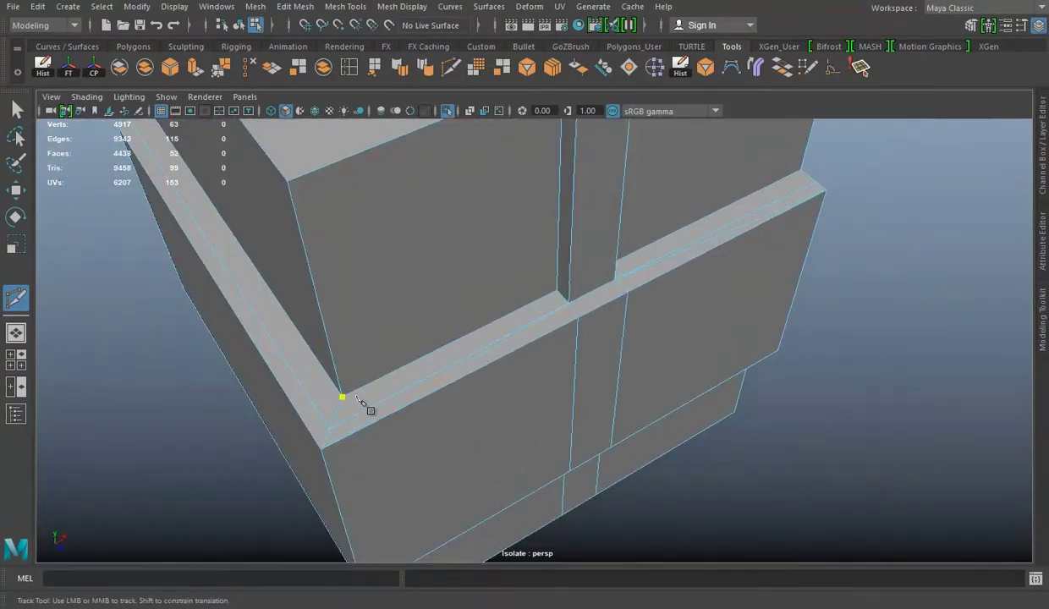
right_click(370, 409)
double_click(373, 404)
key("w")
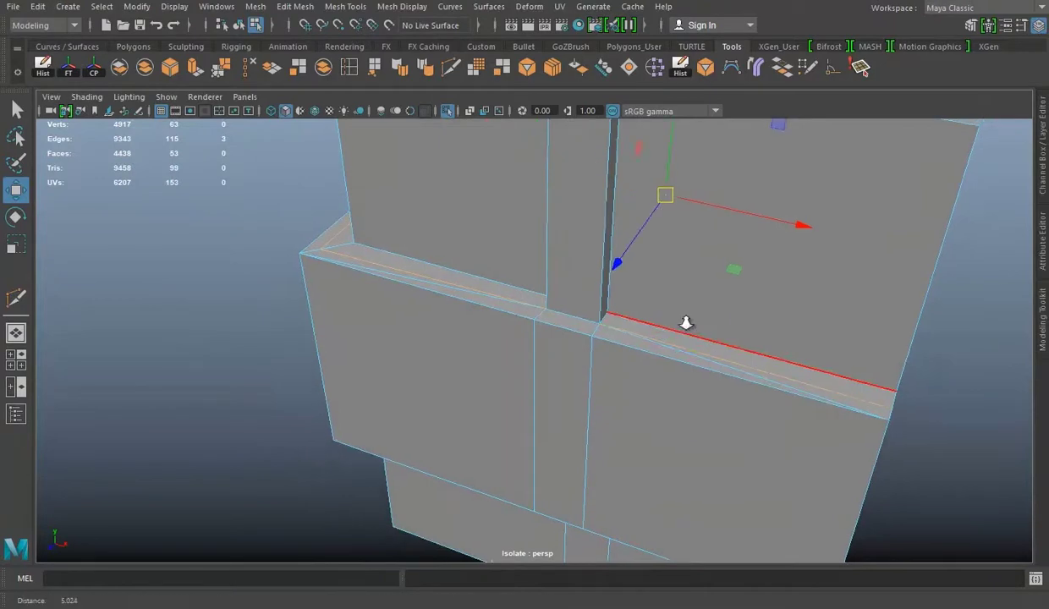
key("Delete")
mouse_move(686, 324)
left_mouse_down("alt")
mouse_move(422, 330)
mouse_move(609, 369)
mouse_move(555, 375)
mouse_move(613, 381)
mouse_move(568, 305)
mouse_move(530, 286)
mouse_move(588, 293)
mouse_move(571, 232)
mouse_move(635, 293)
mouse_move(605, 293)
mouse_move(684, 244)
mouse_move(417, 274)
mouse_move(457, 170)
left_mouse_up("alt")
left_click(563, 307)
key("Delete")
left_click(539, 317)
key("Delete")
Delete the stray edge on the ledge top and undo a misplaced Multi-Cut point.
left_click(450, 67)
left_click(593, 231)
mouse_move(545, 296)
left_mouse_down("alt")
mouse_move(492, 232)
mouse_move(562, 216)
mouse_move(548, 211)
left_mouse_up("alt")
key("w")
left_click(489, 231)
key("ctrl+Delete")
key("y")
right_click_drag(549, 211, 241, 324, "alt")
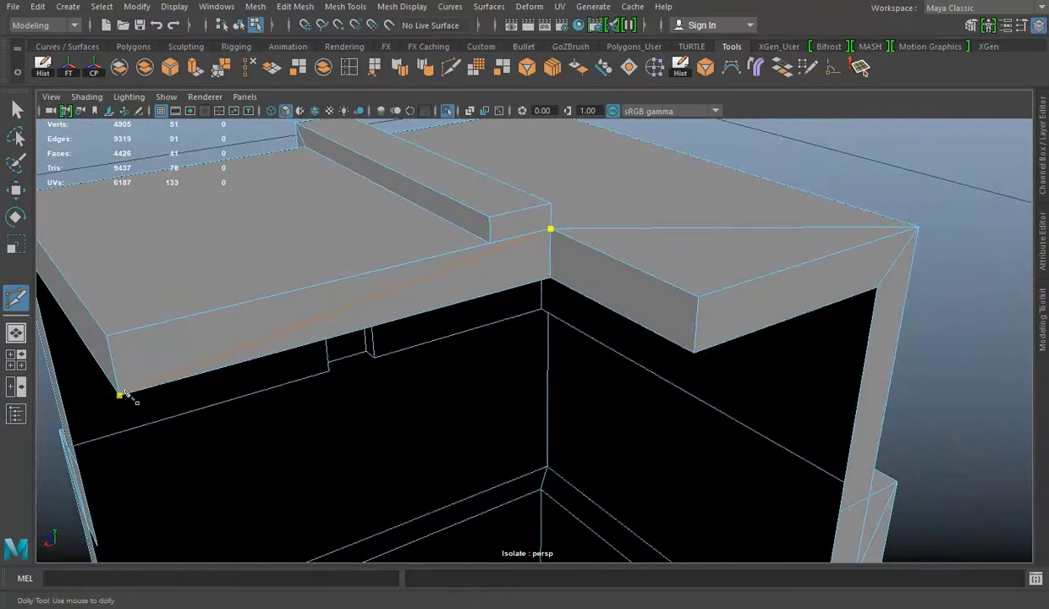
key("ctrl+z")
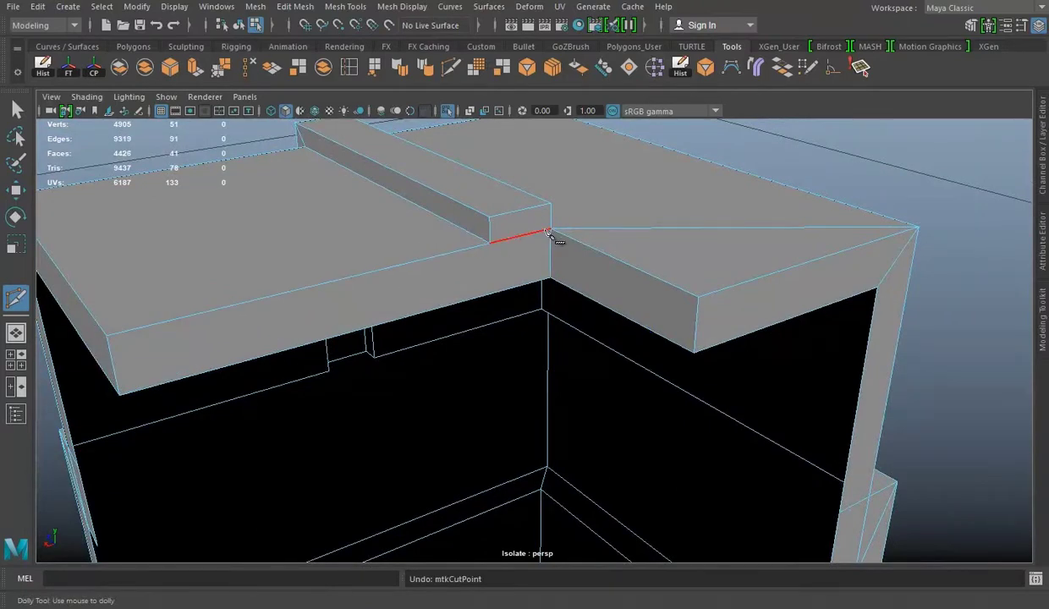
left_click_drag(641, 355, 452, 262, "alt")
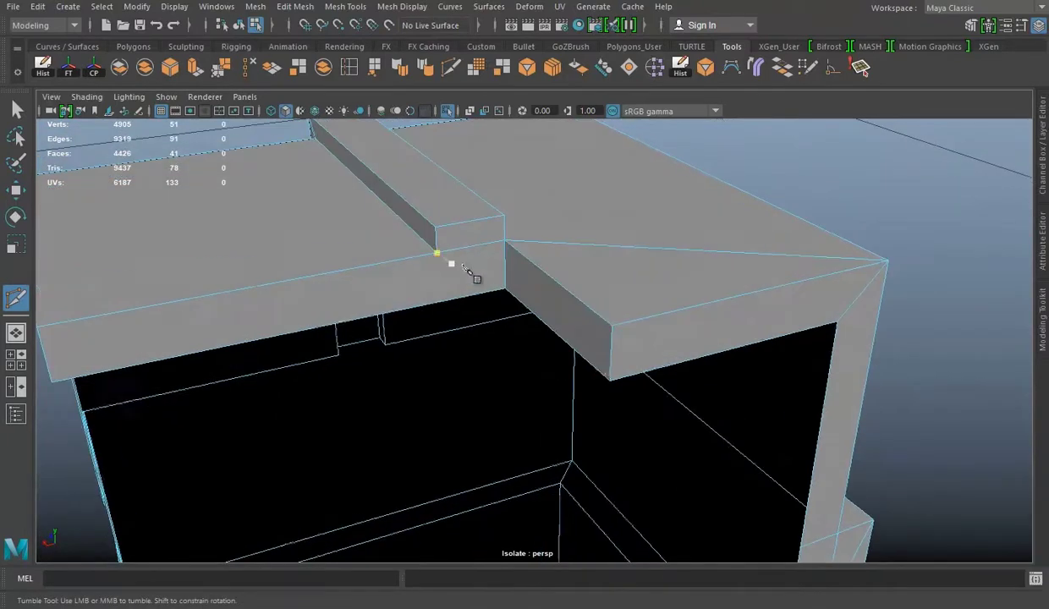
mouse_move(464, 316)
left_mouse_down("alt")
mouse_move(555, 335)
mouse_move(518, 344)
mouse_move(604, 341)
mouse_move(622, 357)
mouse_move(481, 370)
mouse_move(637, 374)
left_mouse_up("alt")
Turn off smooth preview, return to object mode and show the whole building around the roof walls.
key("3")
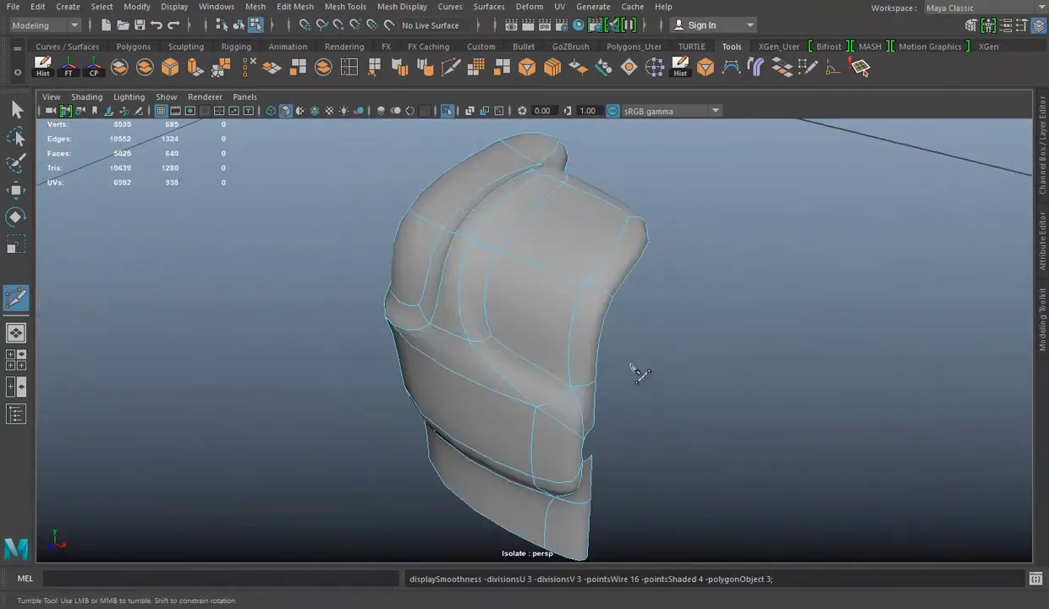
key("1")
key("w")
right_click_drag(518, 202, 584, 180)
left_click(448, 111)
mouse_move(492, 274)
left_mouse_down("alt")
mouse_move(602, 262)
mouse_move(515, 298)
mouse_move(522, 284)
left_mouse_up("alt")
scroll(522, 284, "up", 5)
mouse_move(644, 304)
left_mouse_down("alt")
mouse_move(540, 333)
mouse_move(417, 227)
left_mouse_up("alt")
Duplicate the two gap faces between the roof walls with Edit Mesh > Duplicate.
left_click(404, 276)
left_click(404, 279, "shift")
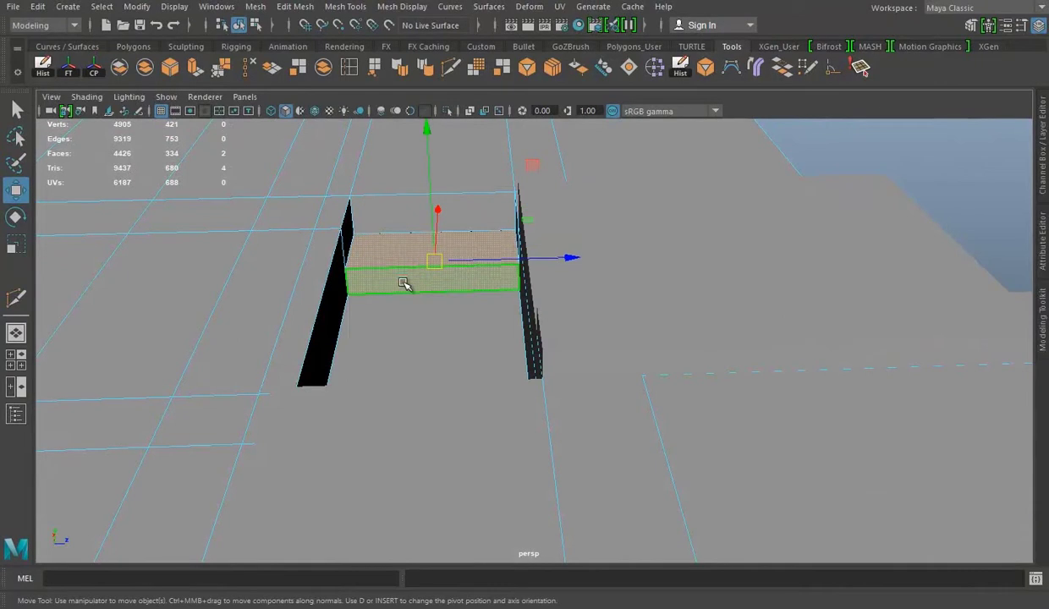
left_click(295, 6)
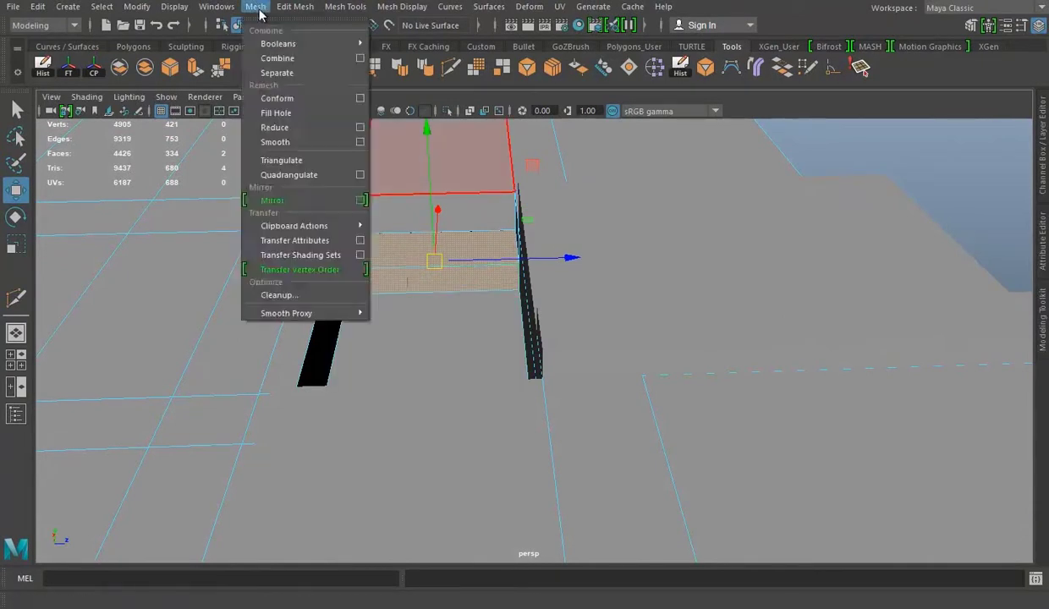
left_click(295, 386)
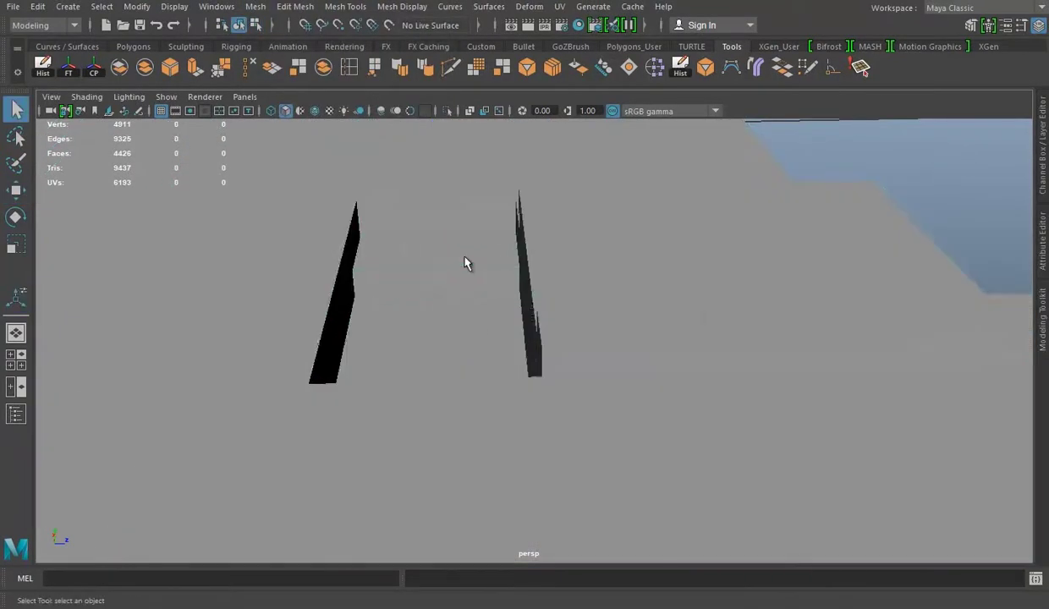
Orbit around the building to inspect the opening between the two walls from above and below.
scroll(426, 259, "up", 3)
mouse_move(427, 259)
left_mouse_down("alt")
mouse_move(503, 253)
mouse_move(513, 306)
mouse_move(579, 332)
mouse_move(598, 235)
mouse_move(623, 382)
left_mouse_up("alt")
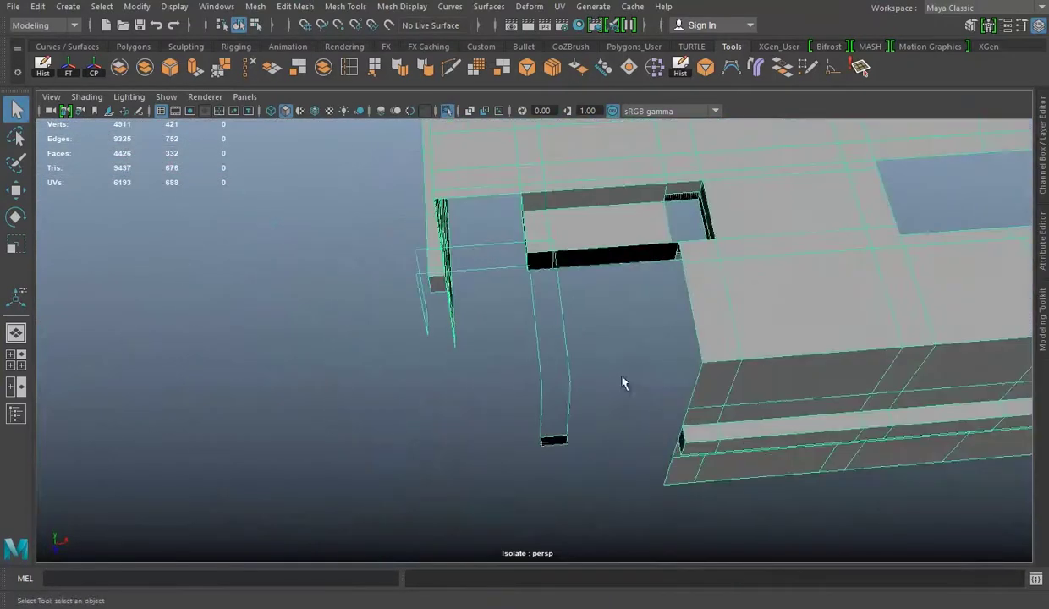
left_click_drag(512, 382, 483, 364, "alt")
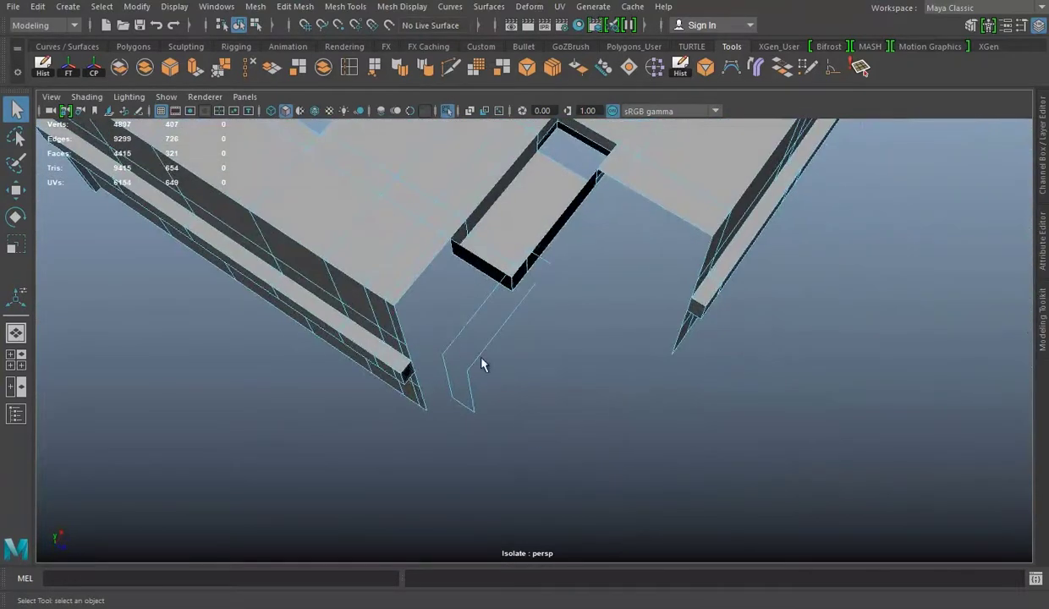
left_click_drag(598, 330, 564, 320, "alt")
mouse_move(494, 351)
left_mouse_down("alt")
mouse_move(600, 225)
mouse_move(623, 274)
left_mouse_up("alt")
mouse_move(628, 330)
left_mouse_down("alt")
mouse_move(398, 303)
mouse_move(548, 358)
mouse_move(588, 287)
left_mouse_up("alt")
mouse_move(417, 281)
left_mouse_down("alt")
mouse_move(419, 297)
mouse_move(581, 325)
mouse_move(569, 202)
left_mouse_up("alt")
right_click_drag(569, 202, 679, 171)
mouse_move(680, 171)
left_mouse_down("alt")
mouse_move(567, 270)
mouse_move(417, 225)
mouse_move(667, 267)
left_mouse_up("alt")
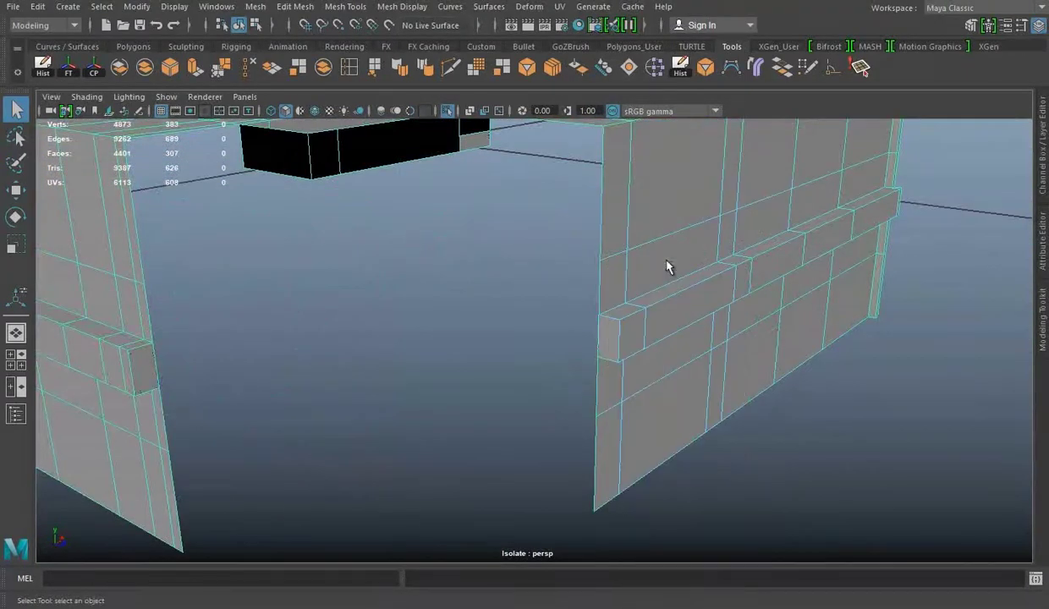
Delete the left and right brick end-cap faces and another face at the left brick end.
left_click(143, 369)
key("Delete")
left_click(604, 334)
key("Delete")
left_click(161, 364)
key("Delete")
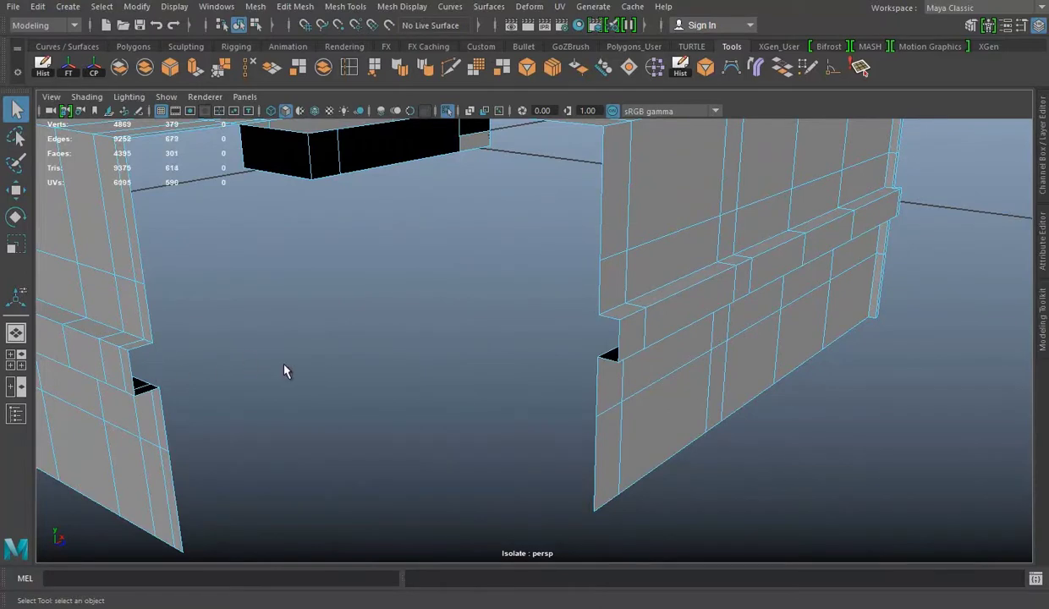
Show all the geometry again, frame the floor slabs and save the scene.
mouse_move(286, 370)
left_mouse_down("alt")
mouse_move(604, 300)
mouse_move(609, 265)
mouse_move(483, 340)
mouse_move(539, 323)
mouse_move(570, 359)
mouse_move(602, 336)
mouse_move(534, 325)
left_mouse_up("alt")
right_click_drag(533, 325, 624, 277, "alt")
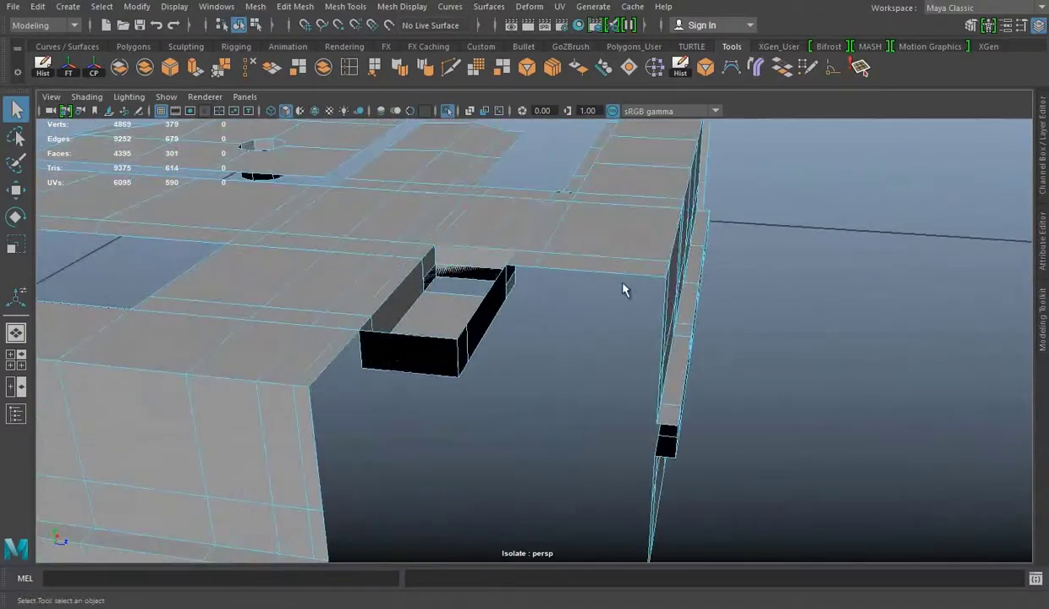
left_click(447, 111)
left_click_drag(410, 246, 474, 118, "alt")
key("ctrl+s")
Isolate the box mesh and delete the small wall face and the stray face beside the opening.
left_click(447, 111)
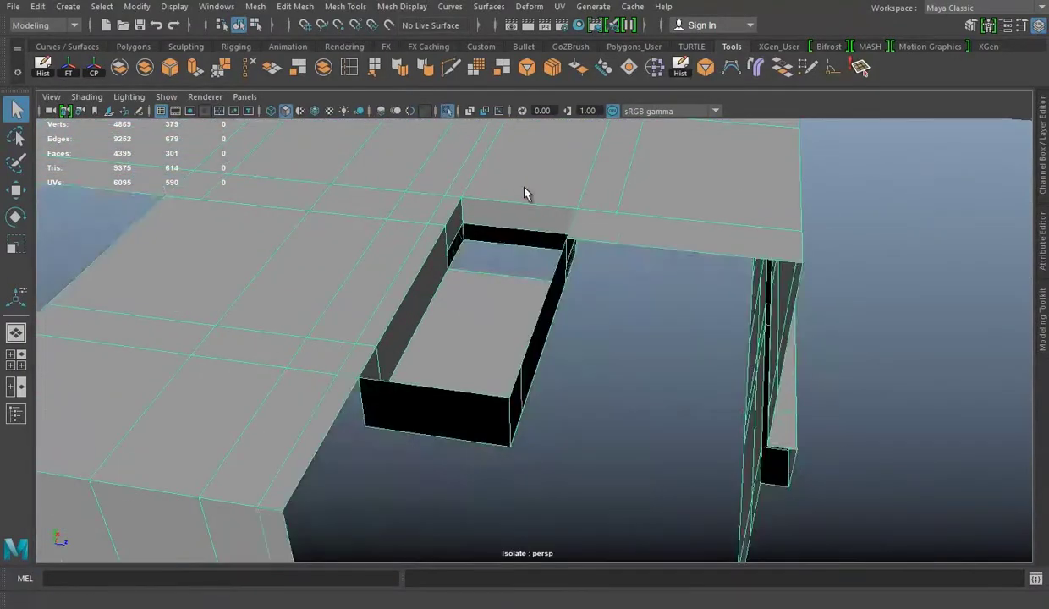
scroll(507, 181, "up", 3)
right_click_drag(553, 207, 553, 241)
left_click(432, 268)
key("Delete")
mouse_move(471, 286)
left_mouse_down("alt")
mouse_move(576, 370)
mouse_move(719, 330)
left_mouse_up("alt")
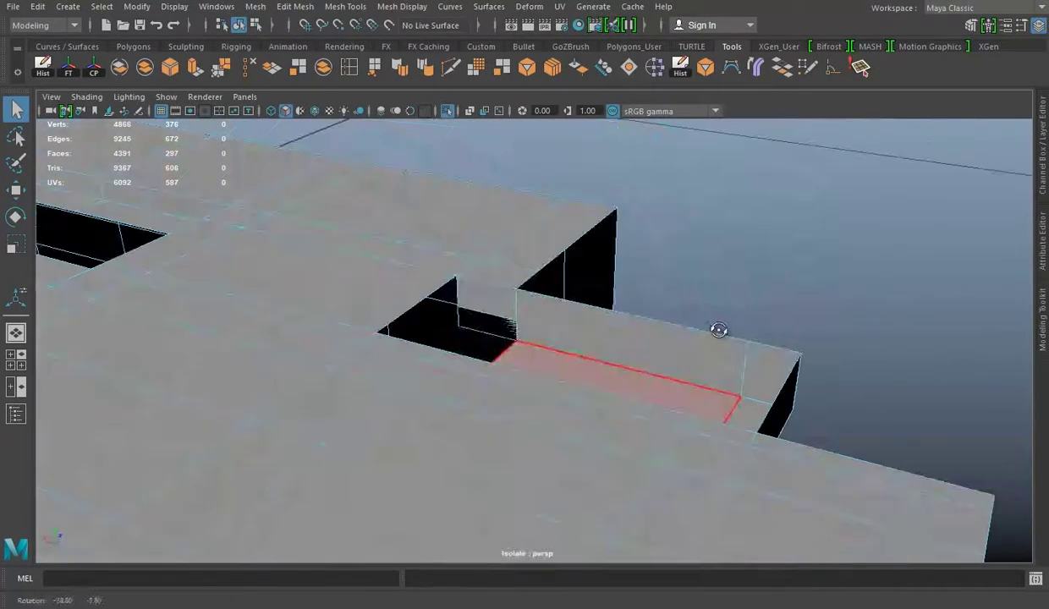
left_click(624, 336)
key("Delete")
mouse_move(623, 335)
left_mouse_down("alt")
mouse_move(773, 335)
mouse_move(595, 271)
mouse_move(579, 335)
left_mouse_up("alt")
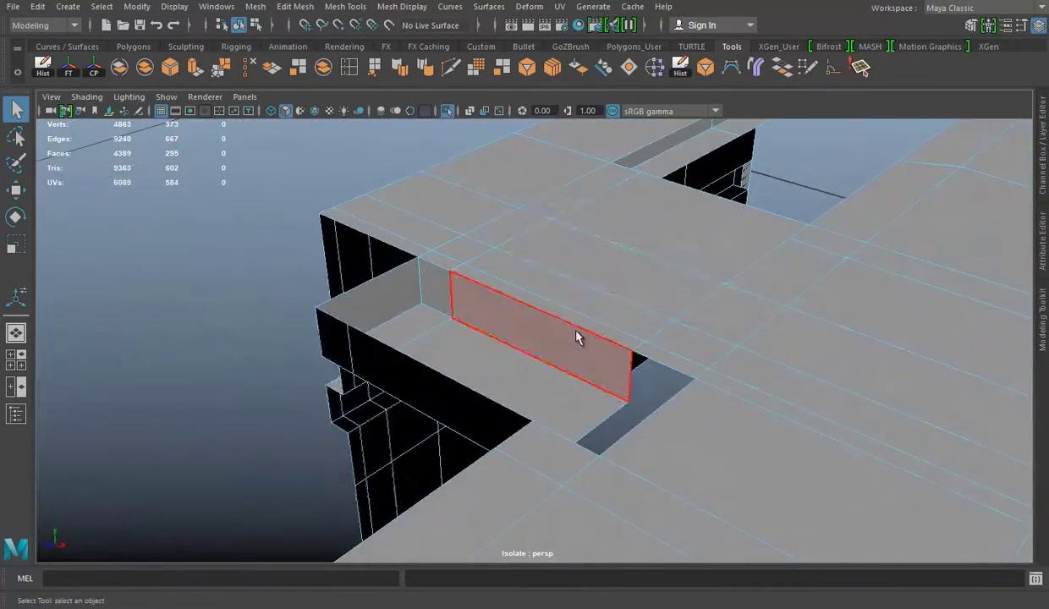
mouse_move(503, 326)
left_mouse_down("alt")
mouse_move(689, 296)
mouse_move(567, 261)
mouse_move(501, 265)
left_mouse_up("alt")
left_click(575, 249)
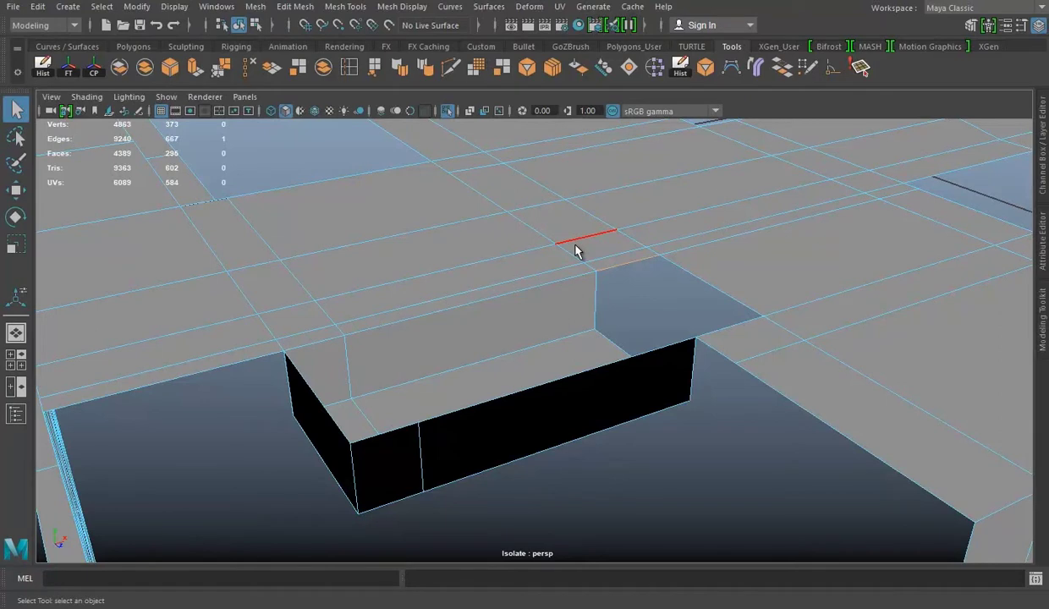
Select and delete the two stray edge loops at the top of the wall.
mouse_move(598, 279)
left_mouse_down("alt")
mouse_move(710, 306)
mouse_move(669, 413)
mouse_move(468, 333)
mouse_move(576, 333)
mouse_move(625, 346)
left_mouse_up("alt")
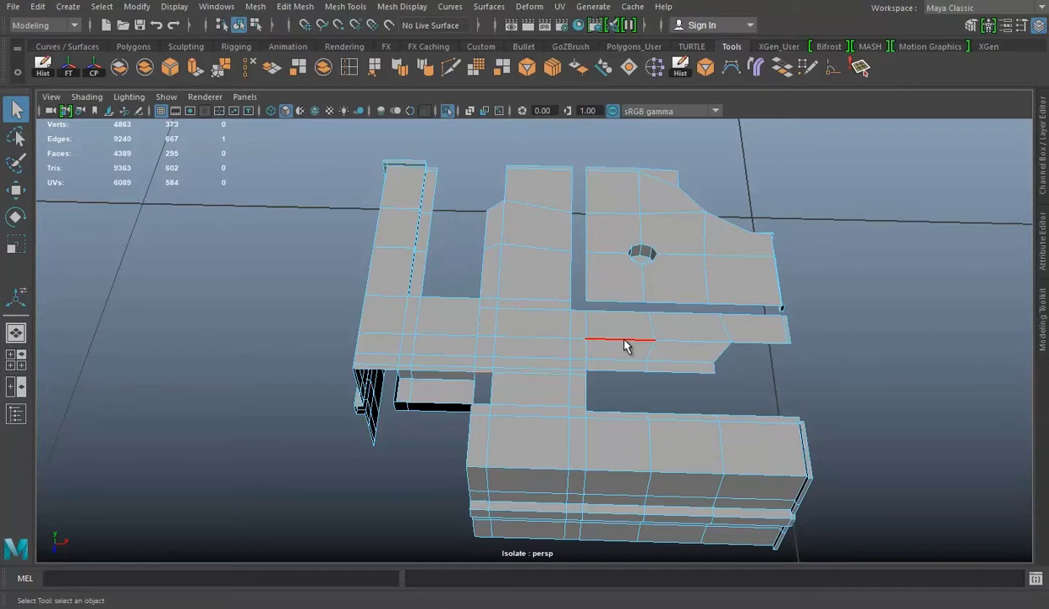
mouse_move(625, 347)
left_mouse_down("alt")
mouse_move(476, 363)
mouse_move(506, 330)
mouse_move(472, 423)
mouse_move(513, 452)
mouse_move(461, 317)
mouse_move(422, 342)
left_mouse_up("alt")
mouse_move(339, 297)
left_mouse_down("alt")
mouse_move(731, 308)
mouse_move(669, 304)
mouse_move(296, 91)
left_mouse_up("alt")
double_click(669, 304)
left_click(246, 67)
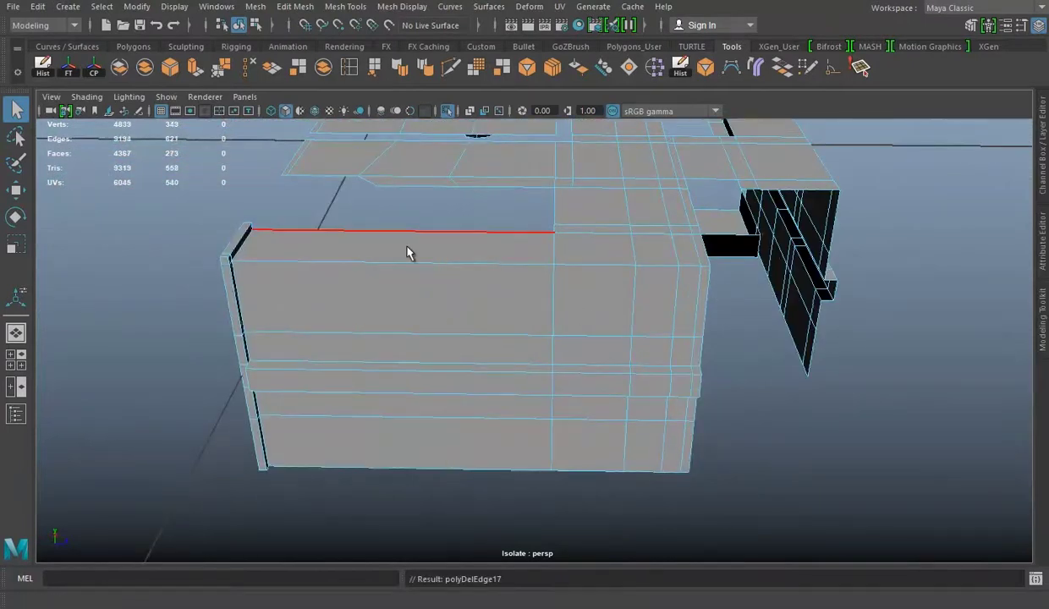
left_click_drag(408, 250, 396, 291, "alt")
mouse_move(415, 352)
left_mouse_down("alt")
mouse_move(507, 344)
mouse_move(555, 254)
mouse_move(691, 293)
mouse_move(454, 332)
mouse_move(620, 307)
mouse_move(741, 307)
mouse_move(644, 288)
mouse_move(474, 315)
mouse_move(439, 305)
left_mouse_up("alt")
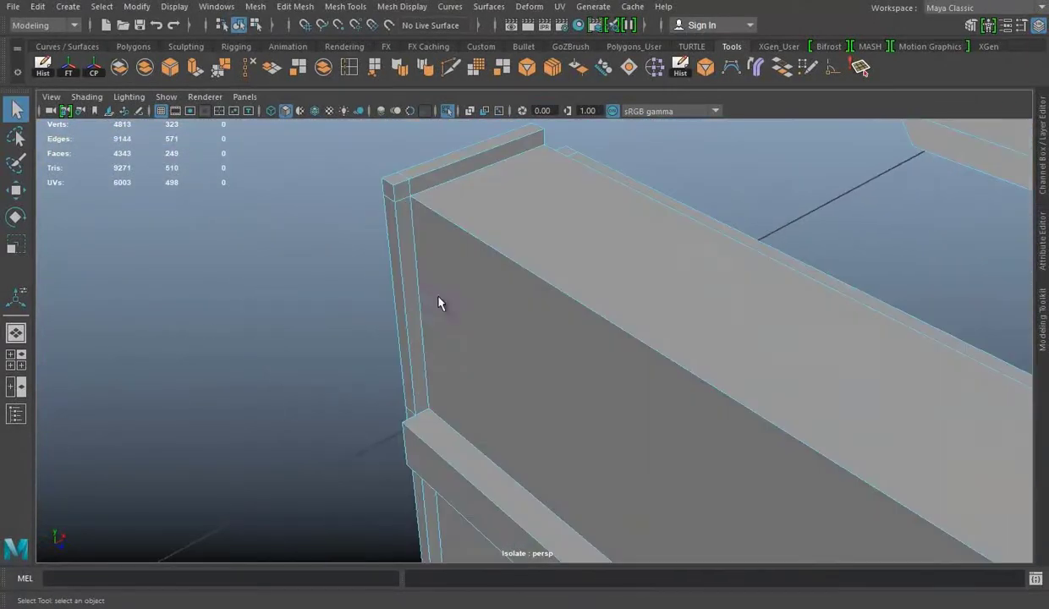
Select an edge near the wall corner, then start and cancel a cut at its outer corner.
left_click(393, 201)
left_click_drag(485, 227, 525, 268, "alt")
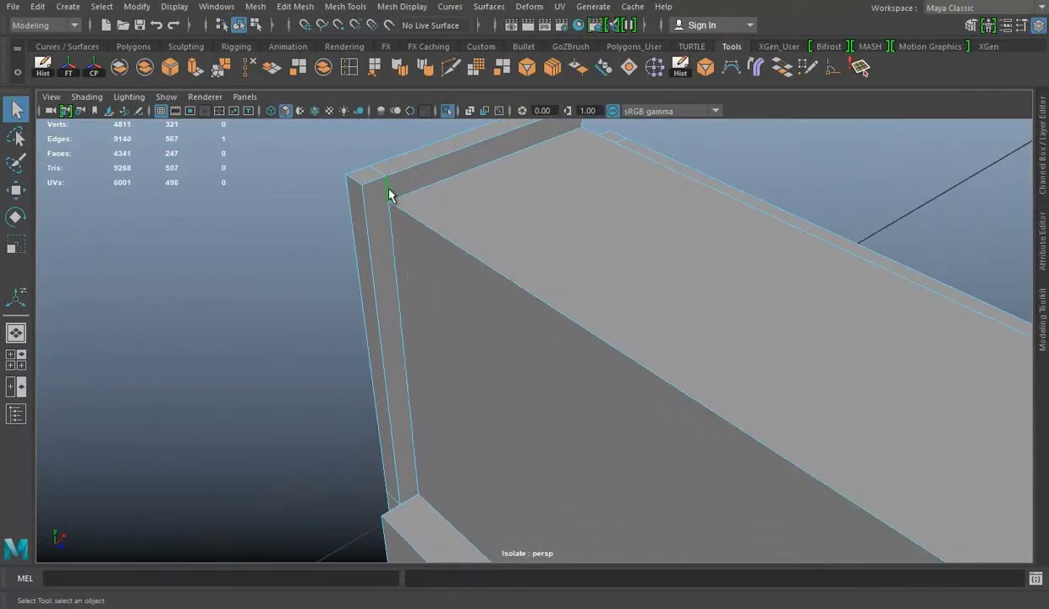
left_click(450, 67)
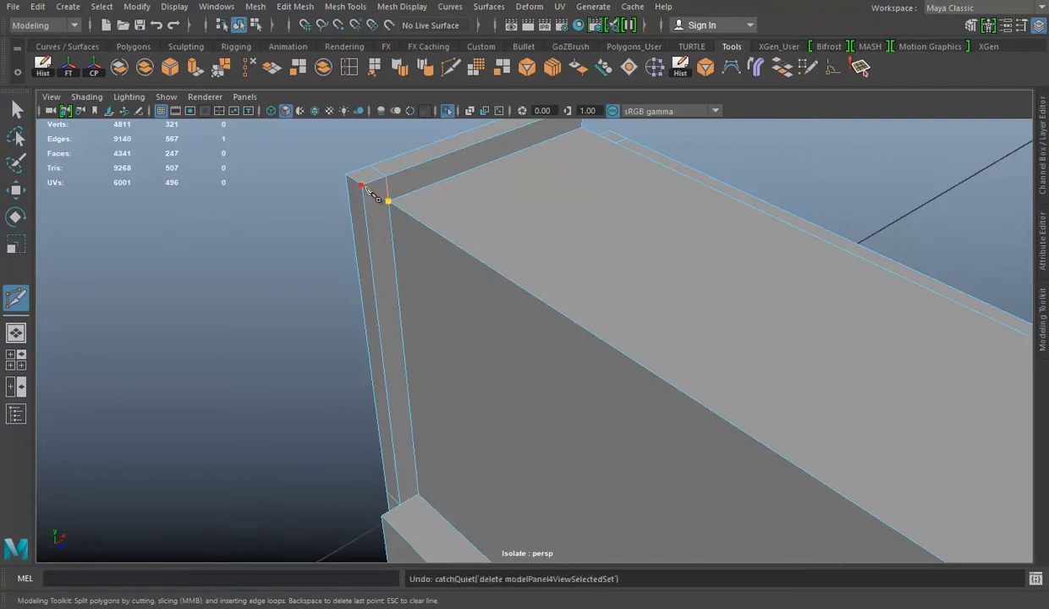
left_click(361, 184)
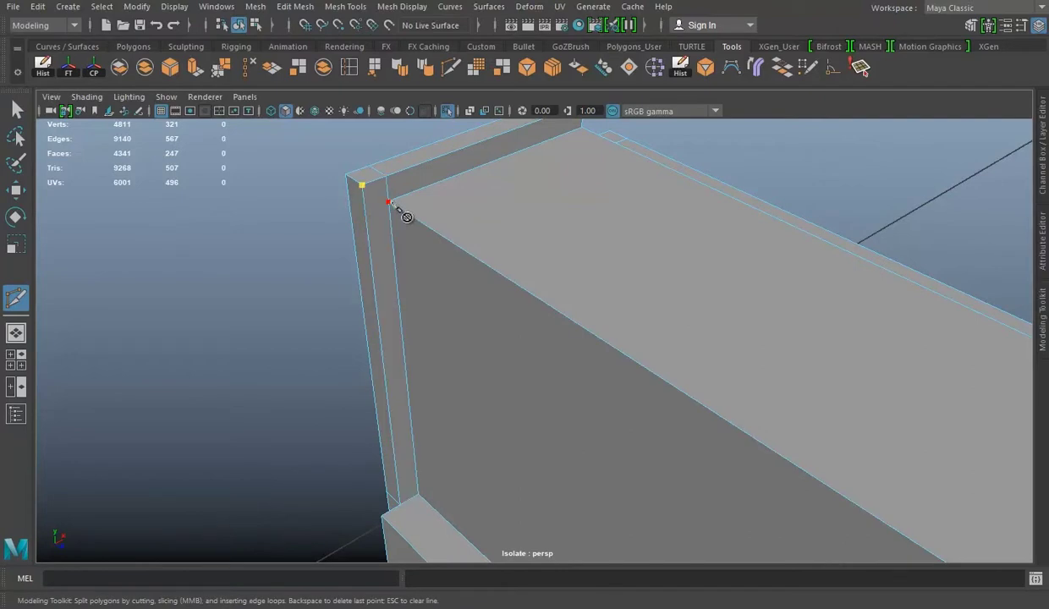
key("Escape")
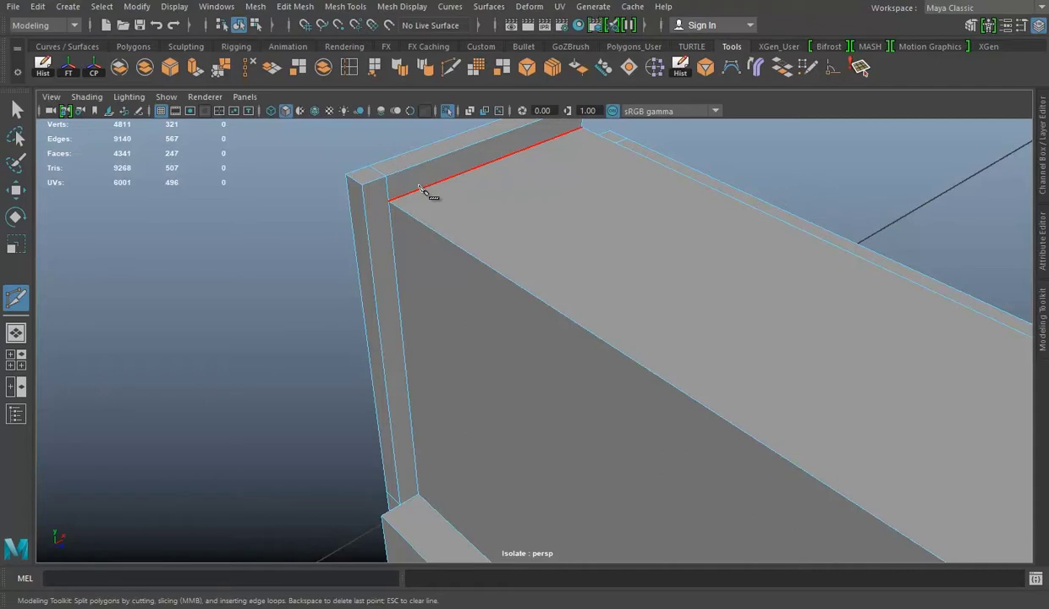
scroll(468, 293, "down", 2)
scroll(457, 250, "down", 1)
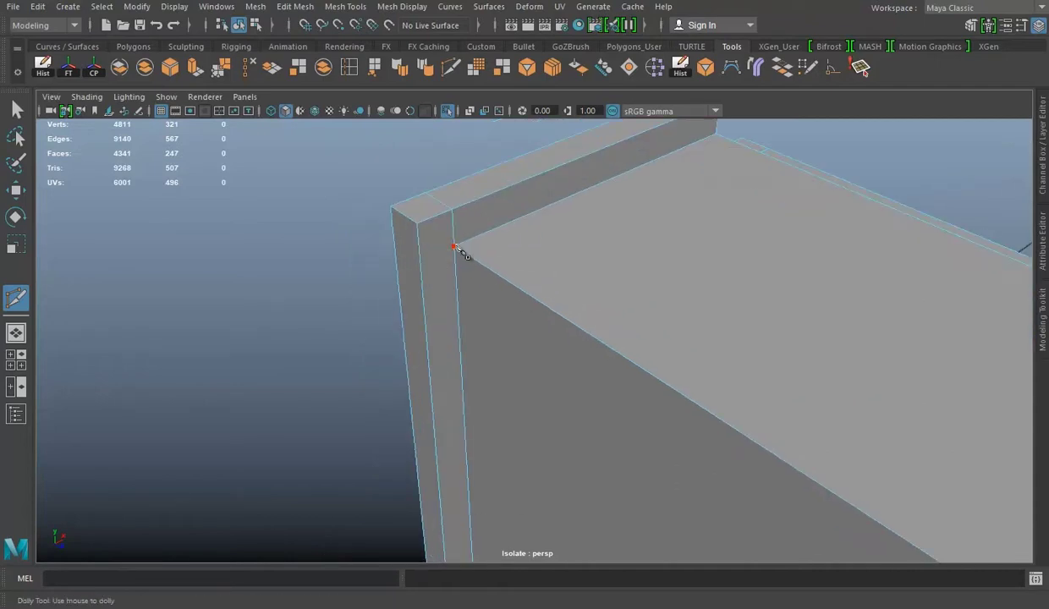
Extract the top board faces into a separate piece with Edit Mesh > Extract.
key("w")
left_click(448, 196)
mouse_move(446, 194)
left_mouse_down("alt")
mouse_move(575, 399)
mouse_move(695, 424)
mouse_move(520, 356)
mouse_move(576, 363)
mouse_move(508, 370)
mouse_move(499, 348)
mouse_move(631, 360)
left_mouse_up("alt")
left_click(255, 6)
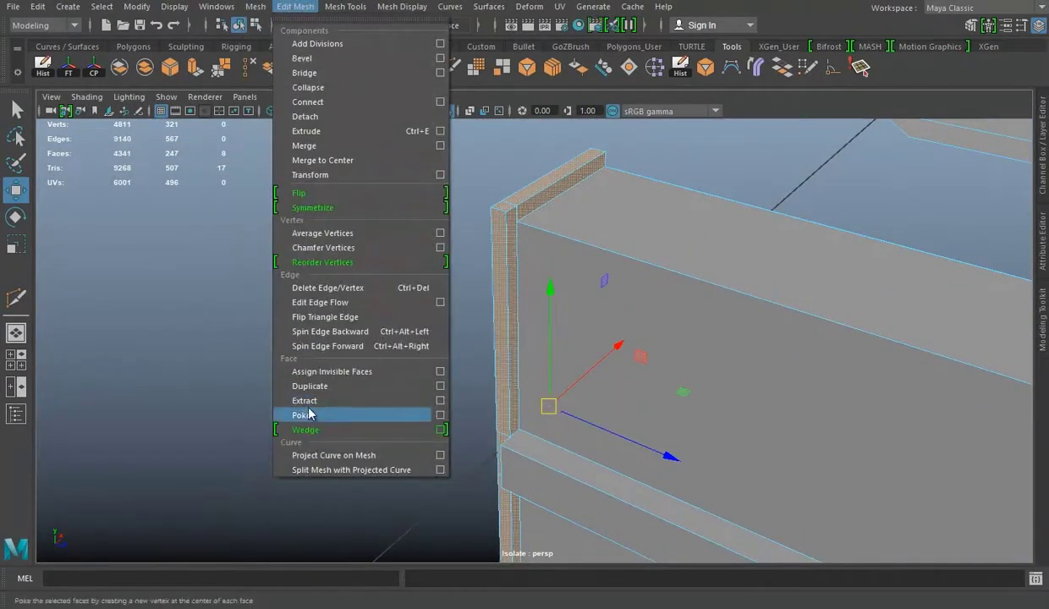
left_click(309, 412)
left_click(304, 356)
Select the extracted thin top board piece and orbit around it.
key("q")
left_click(519, 200)
left_click_drag(530, 208, 504, 284, "alt")
right_click_drag(499, 284, 482, 291)
mouse_move(480, 290)
left_mouse_down("alt")
mouse_move(497, 424)
mouse_move(522, 216)
mouse_move(643, 328)
mouse_move(609, 330)
mouse_move(540, 405)
mouse_move(722, 458)
left_mouse_up("alt")
Isolate the L-shaped pieces and combine them into one mesh.
left_click(447, 112)
left_click(447, 112)
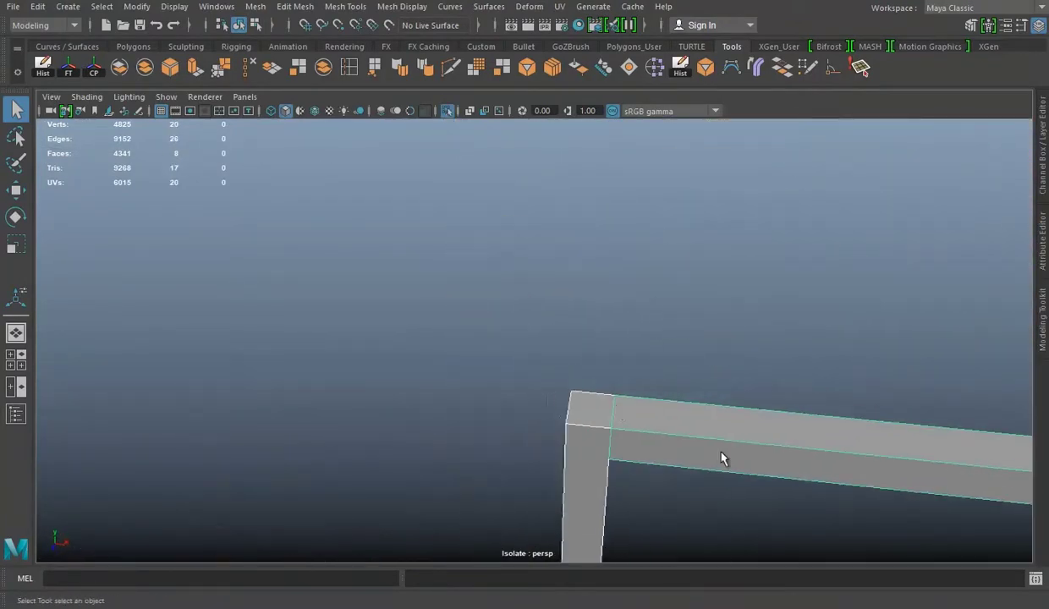
right_click_drag(722, 458, 603, 401, "alt")
left_click(256, 6)
left_click(280, 55)
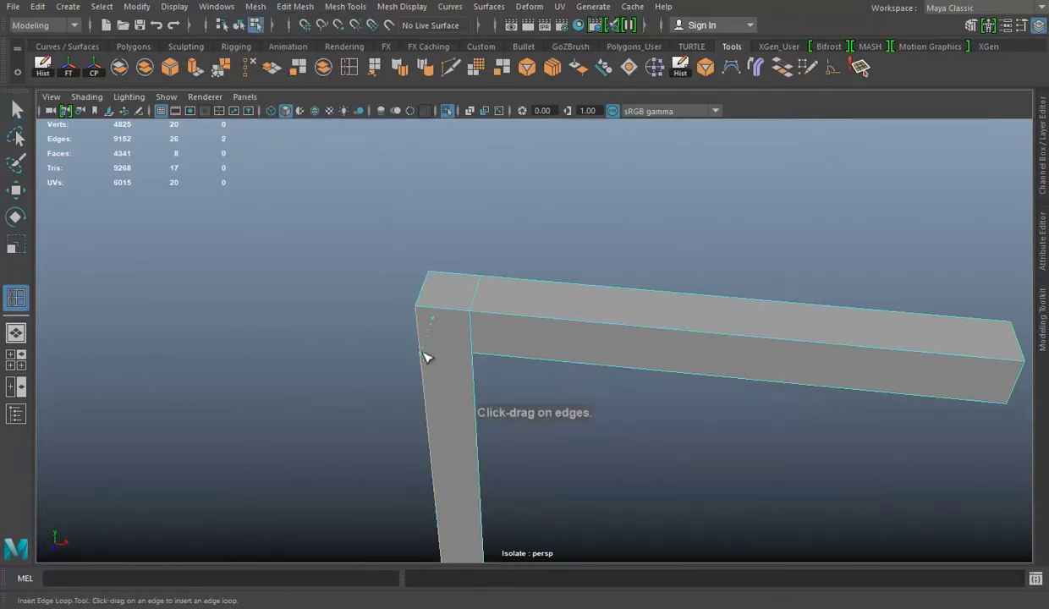
Merge the selected corner vertices on the vertical post.
left_click_drag(425, 357, 607, 307, "alt")
key("w")
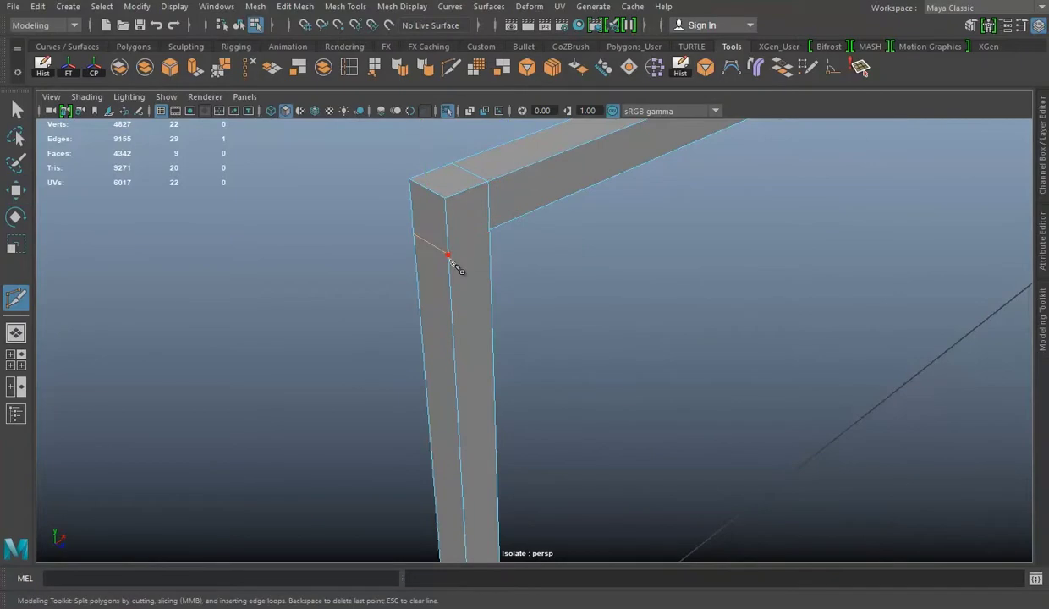
key("w")
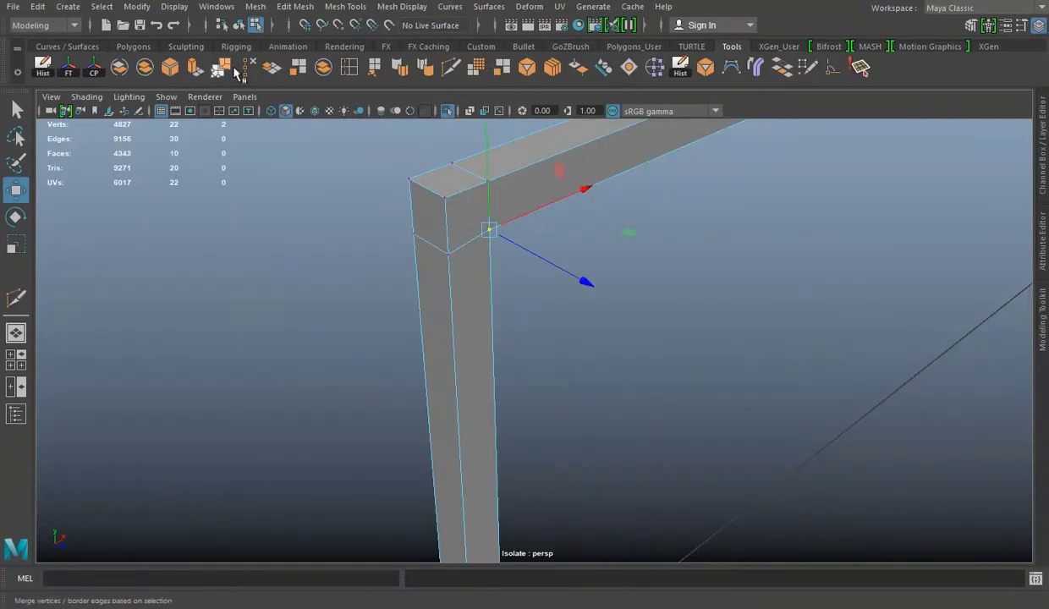
left_click(238, 74)
Cut a diagonal edge across the beam corner and select the corner edges.
mouse_move(491, 169)
left_mouse_down("alt")
mouse_move(665, 329)
mouse_move(510, 335)
left_mouse_up("alt")
right_click_drag(453, 204, 498, 262)
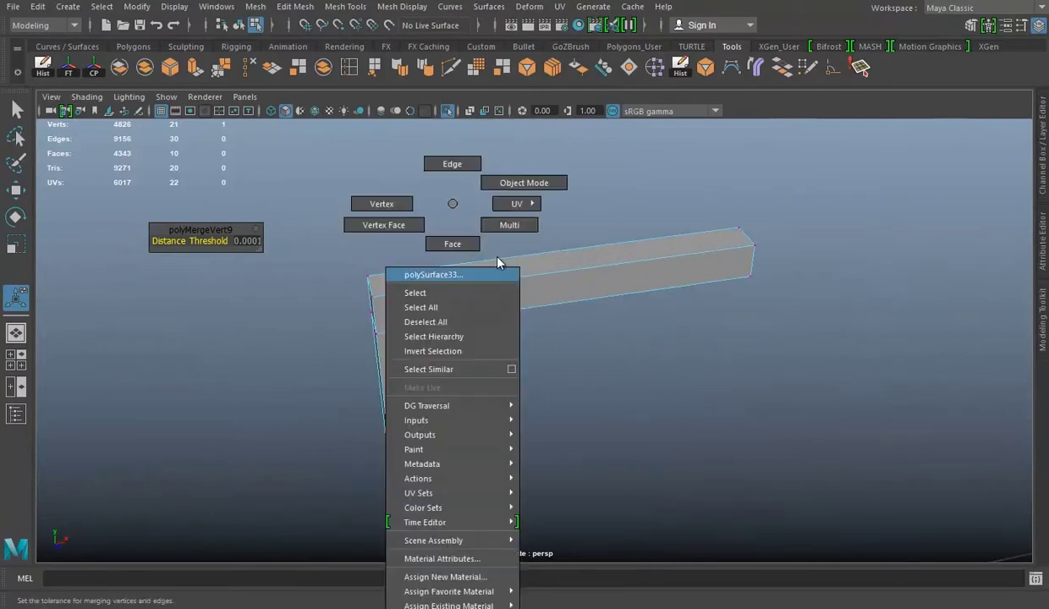
left_click(450, 67)
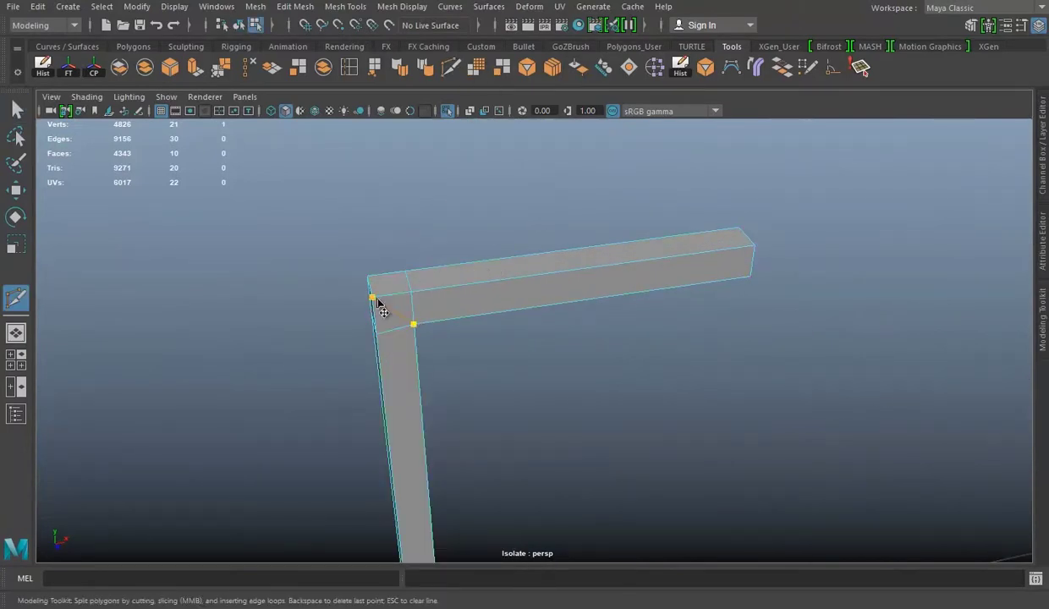
key("Return")
key("w")
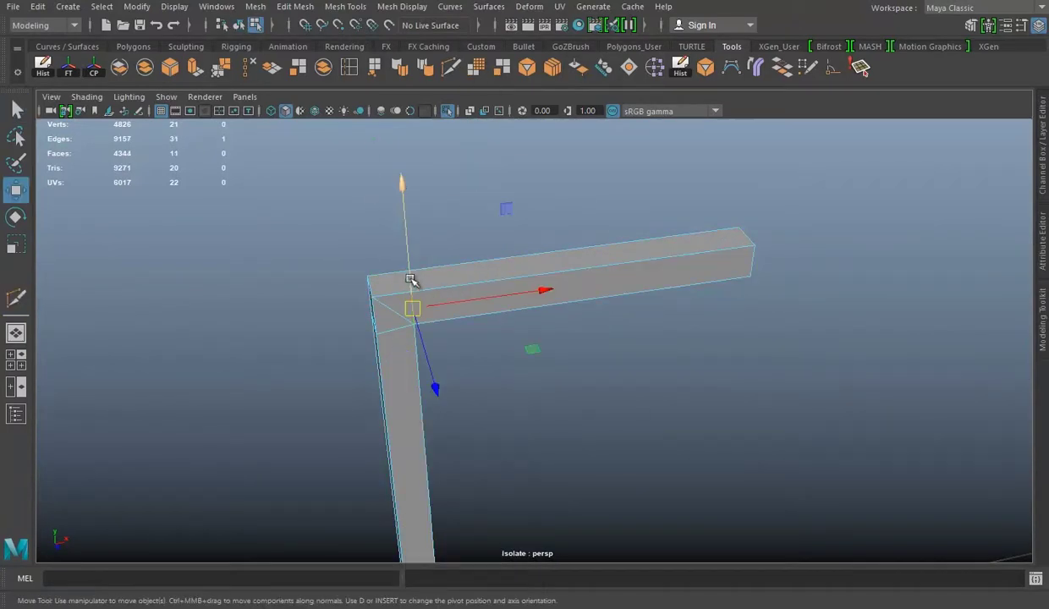
left_click(396, 319, "shift")
mouse_move(398, 319)
left_mouse_down("alt")
mouse_move(607, 300)
mouse_move(414, 258)
mouse_move(596, 234)
left_mouse_up("alt")
mouse_move(473, 254)
left_mouse_down("alt")
mouse_move(662, 356)
mouse_move(530, 412)
left_mouse_up("alt")
Select the two vertices at the beam corner and merge them.
key("F9")
left_click(517, 320)
left_click_drag(558, 328, 565, 317, "alt")
left_click_drag(564, 318, 526, 345)
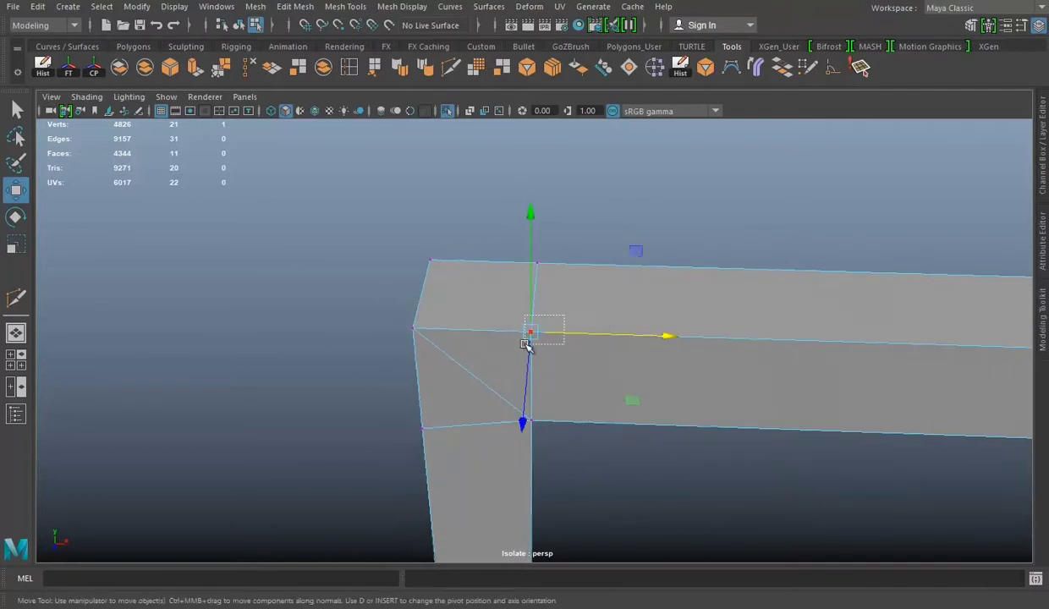
right_click_drag(501, 222, 513, 277, "shift")
right_click_drag(579, 206, 392, 138)
key("q")
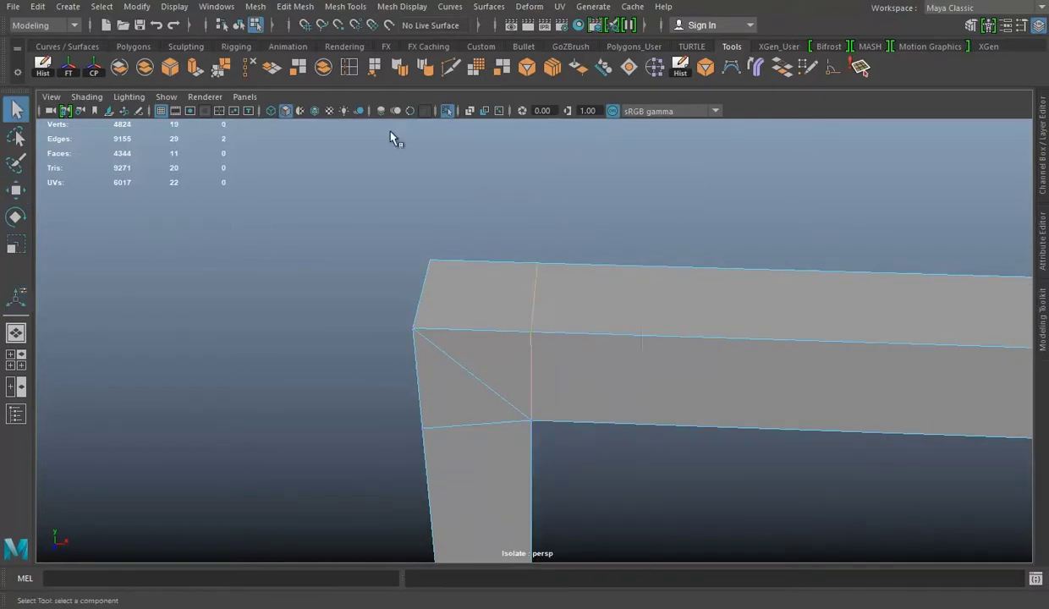
Delete the stray diagonal edges and return to object mode.
scroll(602, 345, "down", 3)
key("Delete")
scroll(654, 332, "down", 5)
key("F8")
scroll(544, 303, "up", 10)
scroll(544, 303, "down", 4)
Multi-Cut new edges into the slab near its edge and gap.
mouse_move(409, 233)
left_mouse_down("alt")
mouse_move(515, 265)
mouse_move(479, 145)
mouse_move(459, 204)
mouse_move(555, 223)
left_mouse_up("alt")
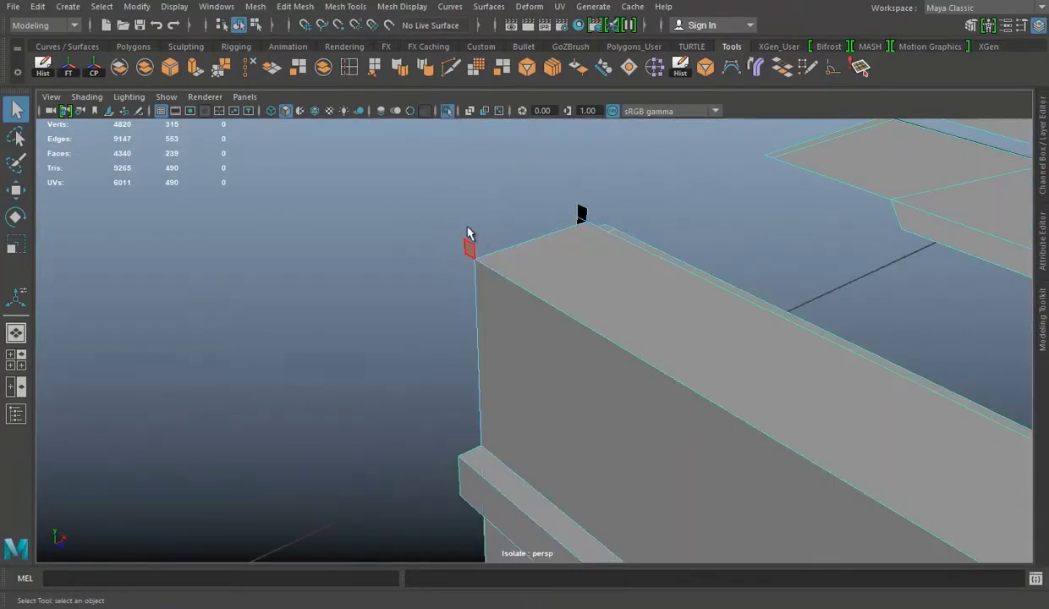
right_click_drag(584, 211, 457, 247)
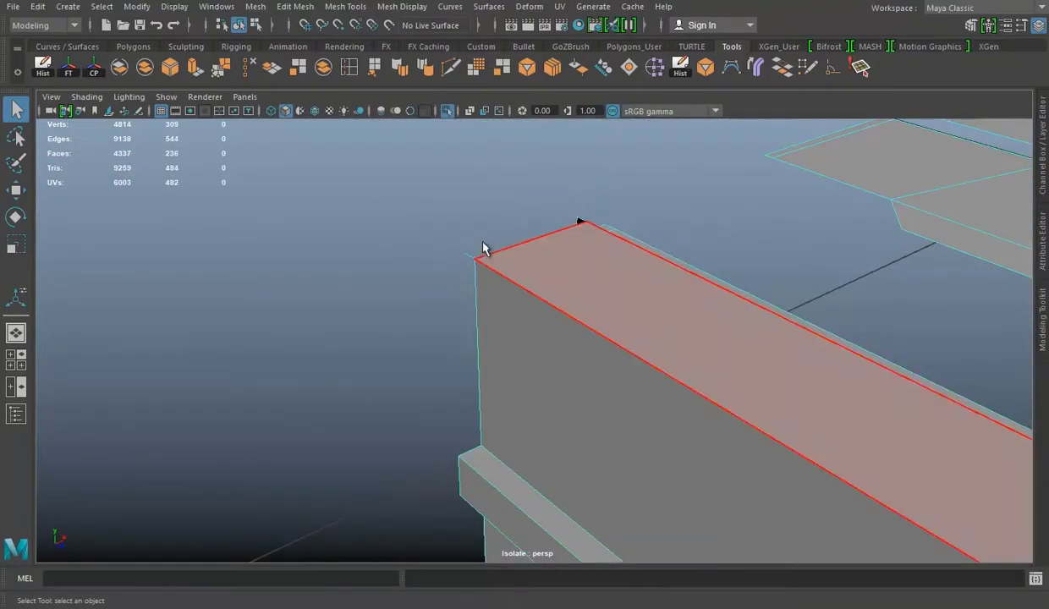
left_click_drag(681, 235, 736, 321, "alt")
mouse_move(633, 497)
left_mouse_down("alt")
mouse_move(501, 482)
mouse_move(549, 320)
left_mouse_up("alt")
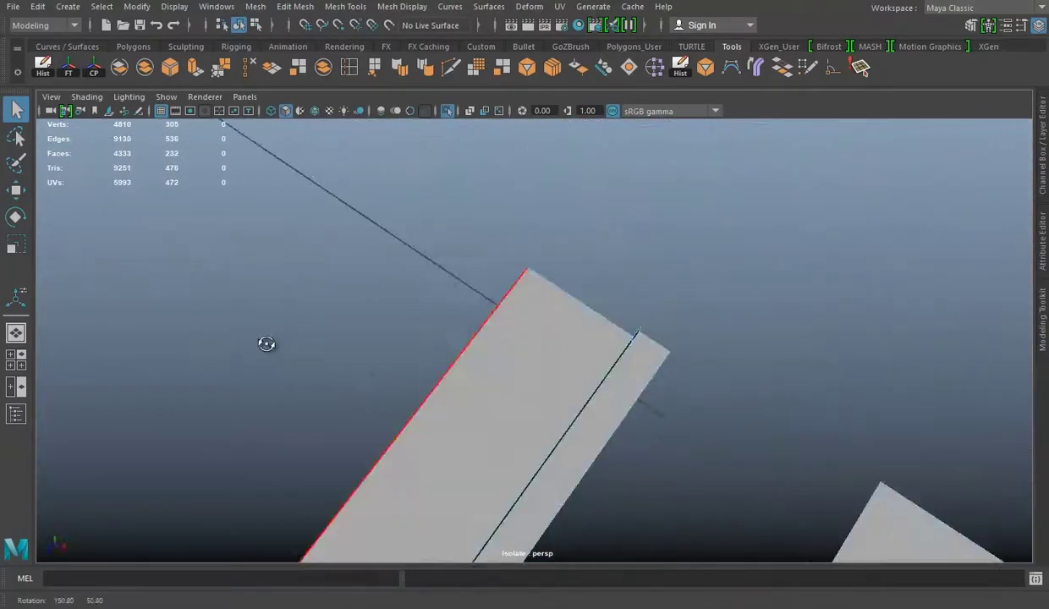
right_click_drag(548, 320, 644, 352, "alt")
left_click_drag(644, 352, 508, 258, "alt")
mouse_move(506, 256)
right_mouse_down("shift")
mouse_move(474, 288)
mouse_move(519, 256)
right_mouse_up("shift")
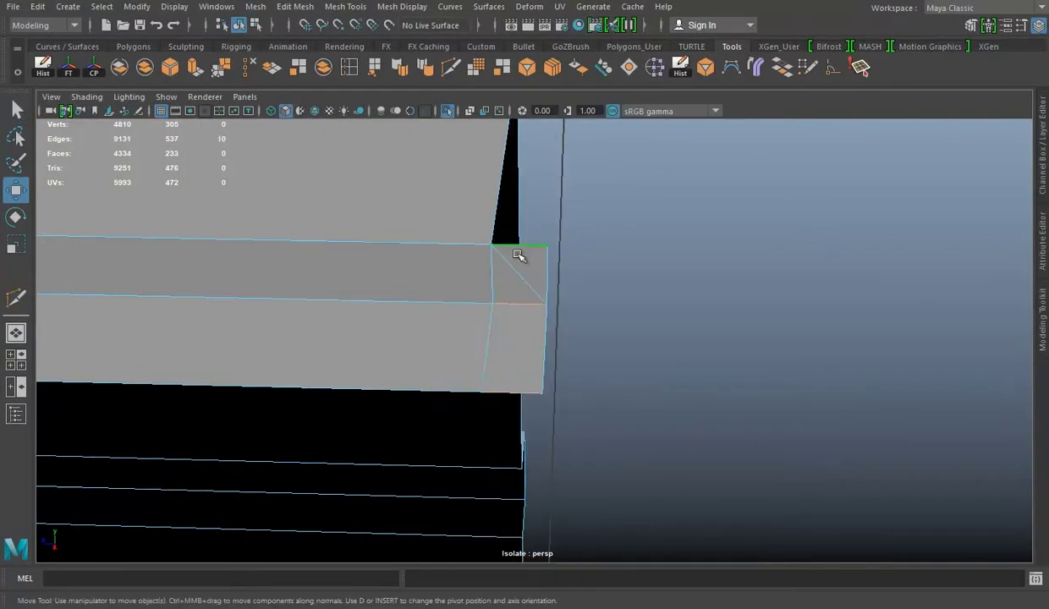
mouse_move(454, 251)
left_mouse_down("alt")
mouse_move(439, 238)
mouse_move(624, 237)
mouse_move(513, 244)
mouse_move(564, 277)
mouse_move(619, 351)
mouse_move(591, 361)
mouse_move(417, 347)
mouse_move(426, 254)
left_mouse_up("alt")
left_click(426, 70)
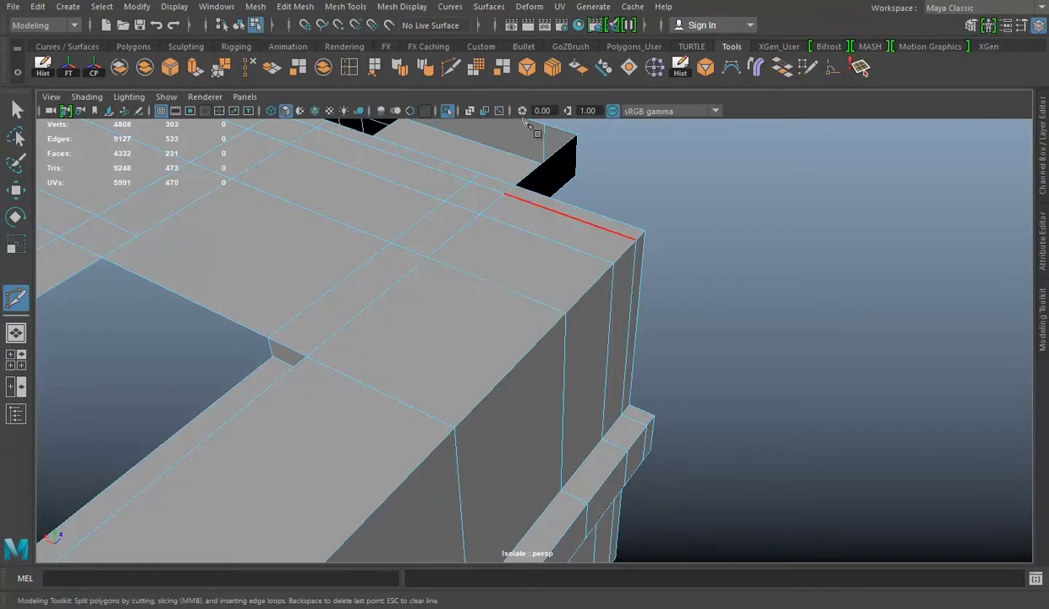
left_click_drag(526, 124, 491, 329, "alt")
right_click_drag(491, 328, 378, 430, "alt")
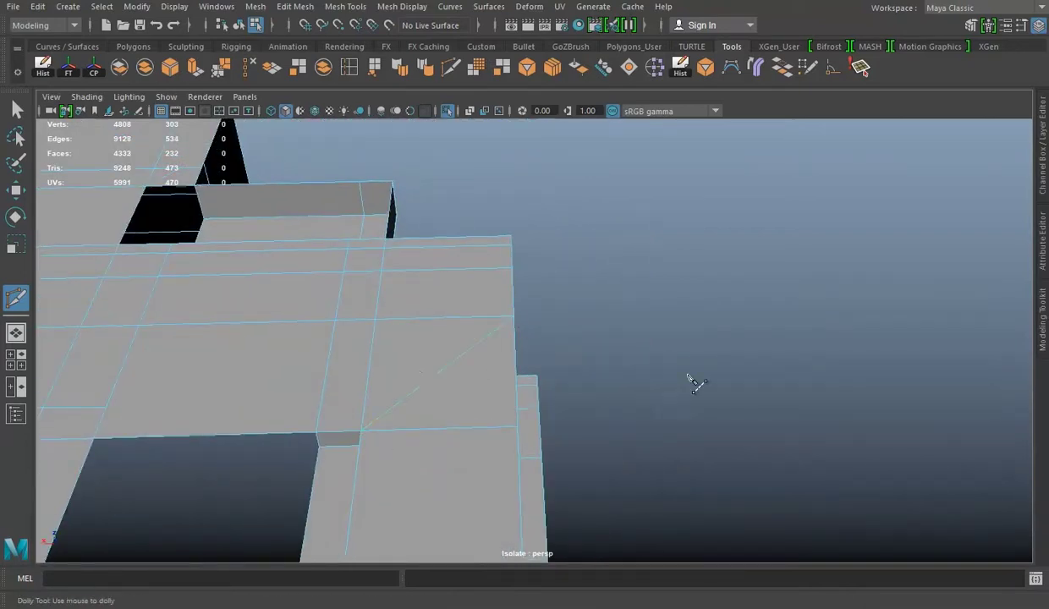
right_click_drag(696, 382, 562, 370, "alt")
Select the loop of stray edges on the slab and delete it.
double_click(515, 321)
key("w")
right_click_drag(515, 321, 796, 296, "alt")
left_click_drag(797, 296, 460, 269, "alt")
key("Delete")
mouse_move(470, 322)
left_mouse_down("alt")
mouse_move(578, 366)
mouse_move(542, 319)
left_mouse_up("alt")
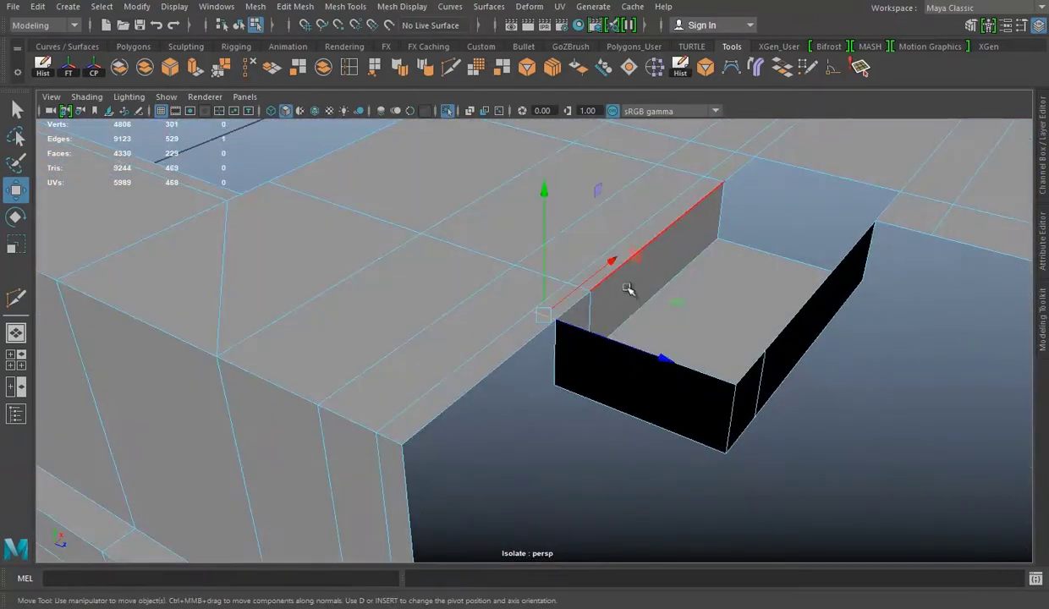
left_click_drag(628, 289, 584, 254, "alt")
Multi-Cut a new edge across the slab top near the gap corner.
left_click(450, 68)
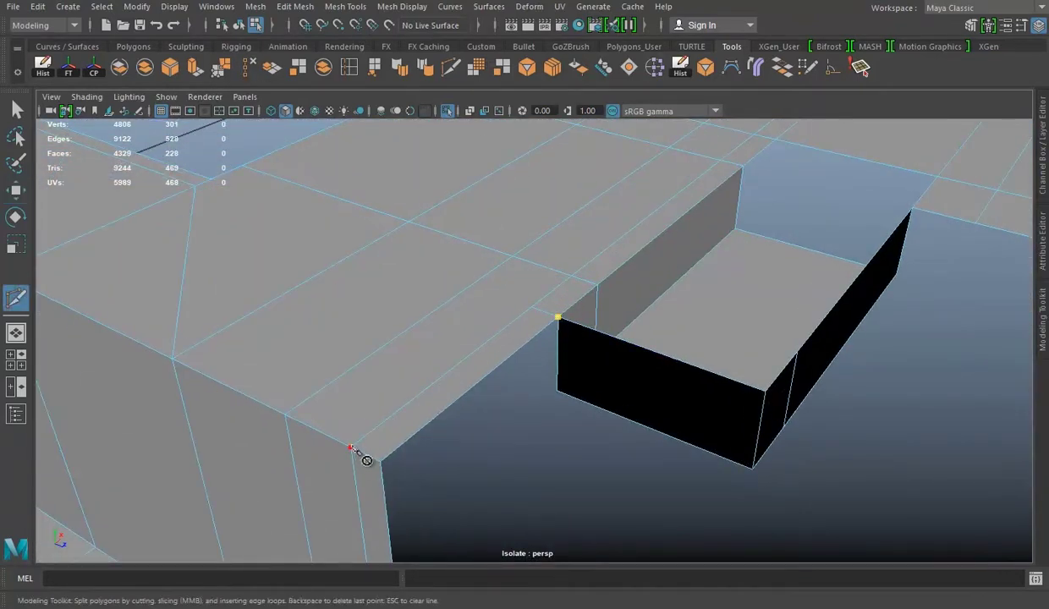
mouse_move(359, 449)
left_mouse_down("alt")
mouse_move(623, 281)
mouse_move(117, 66)
left_mouse_up("alt")
key("w")
left_click_drag(254, 339, 619, 281, "alt")
right_click_drag(618, 281, 507, 366)
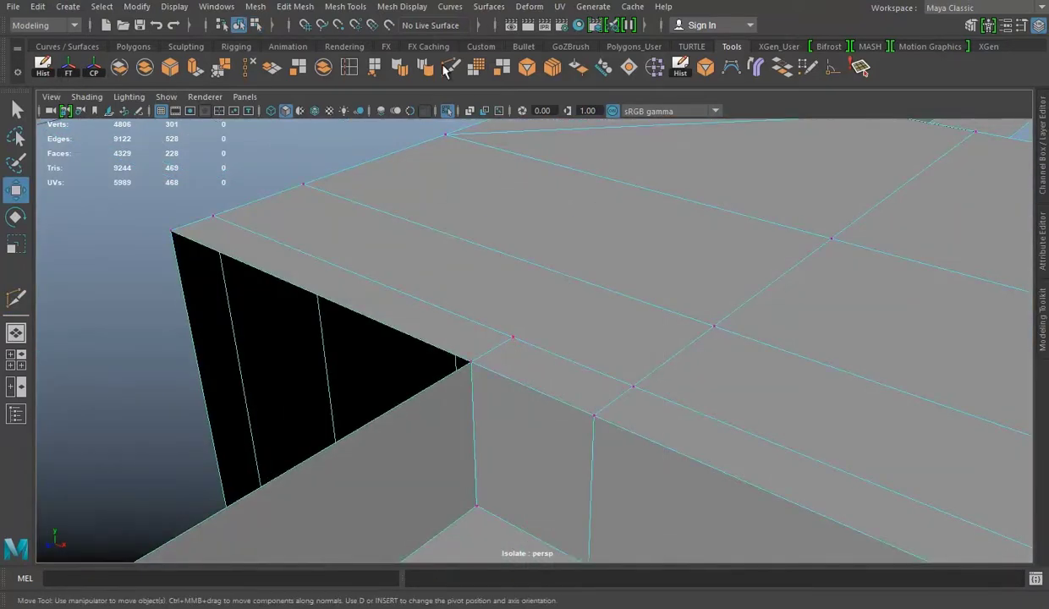
Cut along the top mesh edge, then delete the stray vertex there.
left_click(449, 67)
left_click_drag(700, 326, 512, 222, "alt")
key("w")
right_click_drag(496, 193, 495, 153)
mouse_move(543, 204)
right_mouse_down()
mouse_move(522, 263)
mouse_move(534, 292)
right_mouse_up()
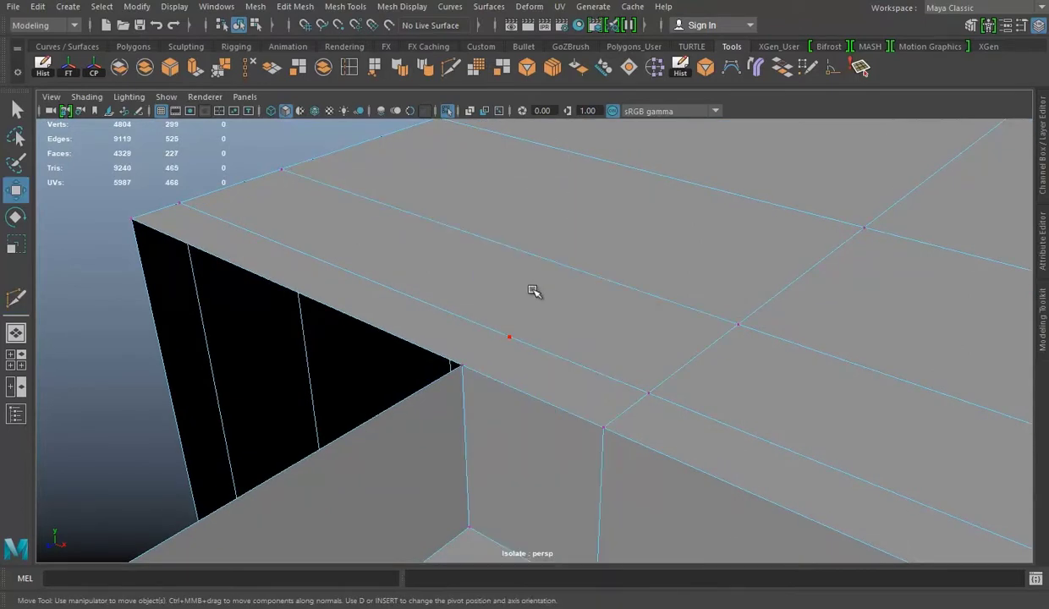
key("Delete")
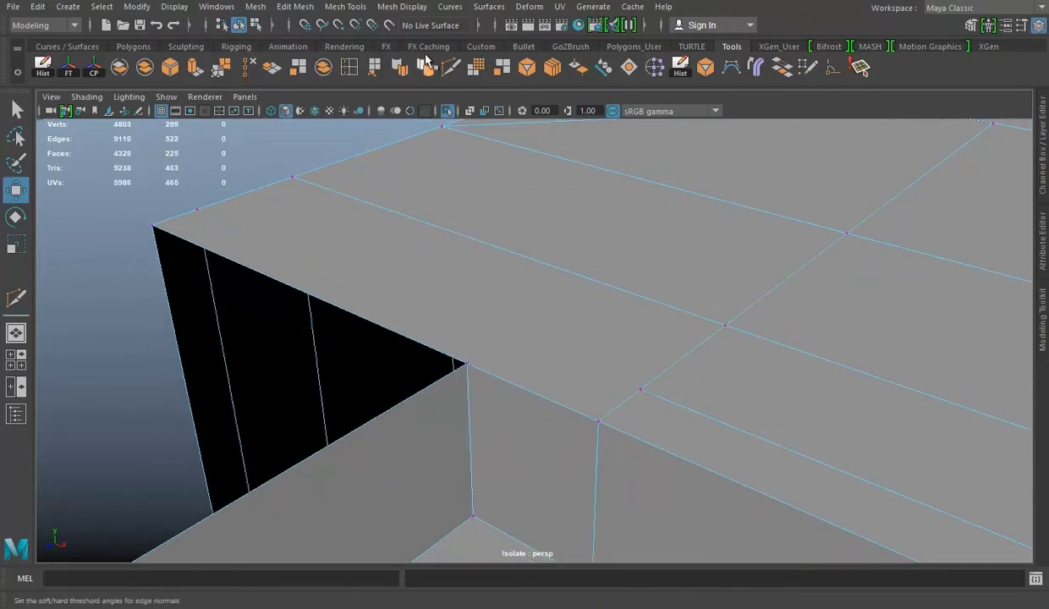
Switch to vertex mode and zoom in to a close top view of the hole.
mouse_move(645, 388)
left_mouse_down("alt")
mouse_move(607, 286)
mouse_move(555, 272)
left_mouse_up("alt")
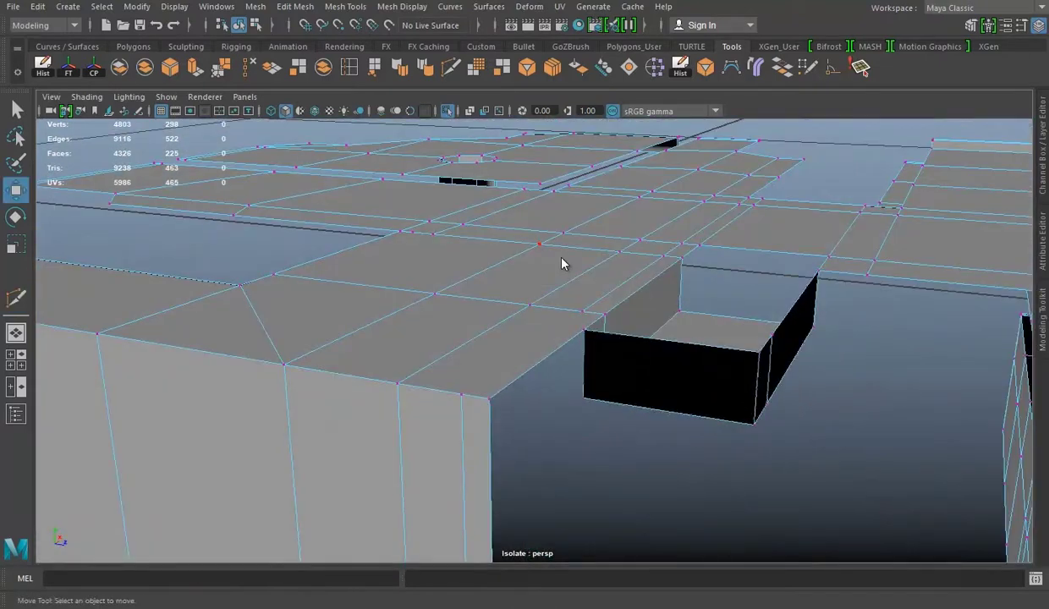
left_click_drag(628, 282, 633, 274, "alt")
mouse_move(716, 292)
right_mouse_down("alt")
mouse_move(610, 322)
mouse_move(510, 280)
mouse_move(495, 246)
right_mouse_up("alt")
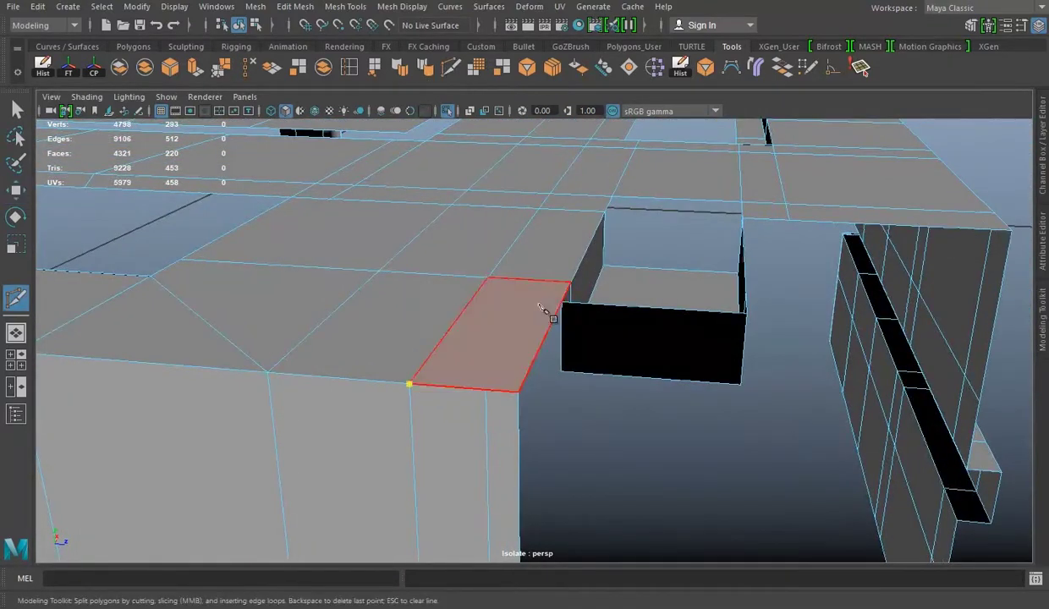
mouse_move(636, 305)
left_mouse_down("alt")
mouse_move(524, 307)
mouse_move(534, 244)
left_mouse_up("alt")
key("w")
right_click_drag(495, 224, 203, 16)
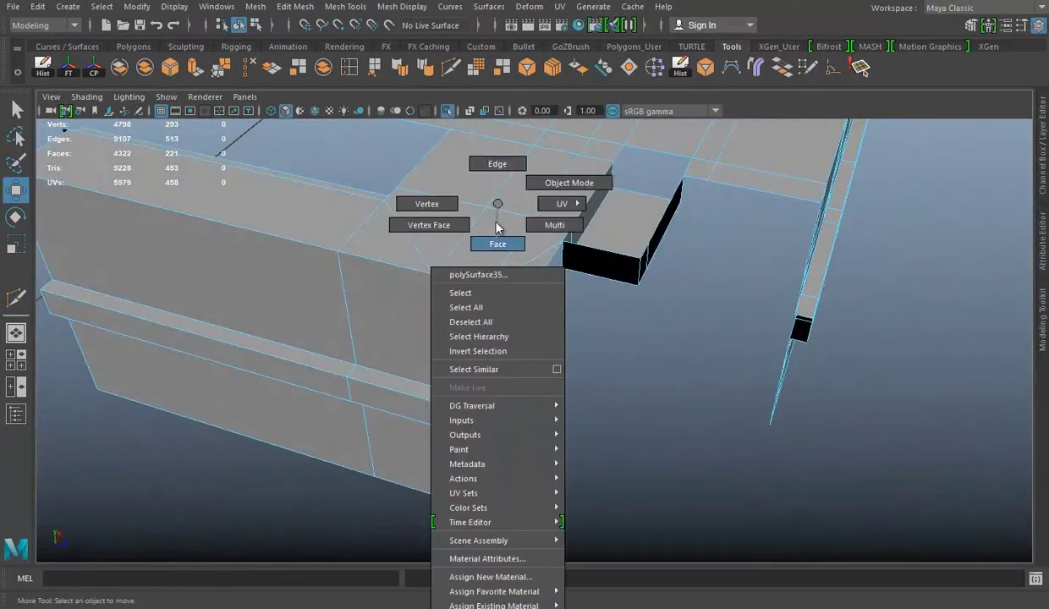
mouse_move(592, 254)
left_mouse_down("alt")
mouse_move(663, 176)
mouse_move(508, 330)
left_mouse_up("alt")
right_click_drag(501, 204, 501, 293)
left_click(501, 293)
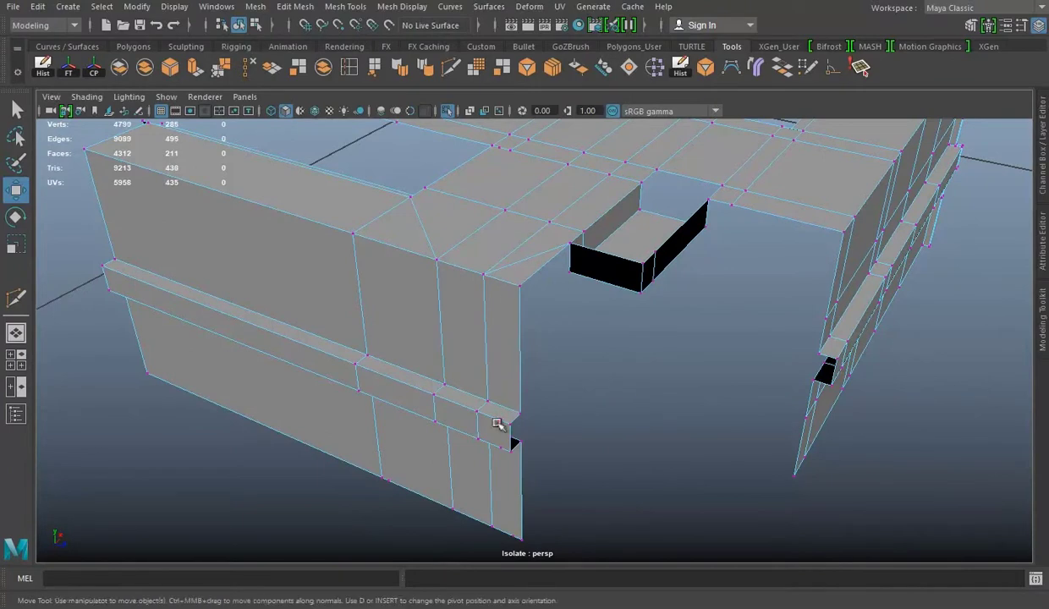
left_click_drag(474, 343, 514, 410, "alt")
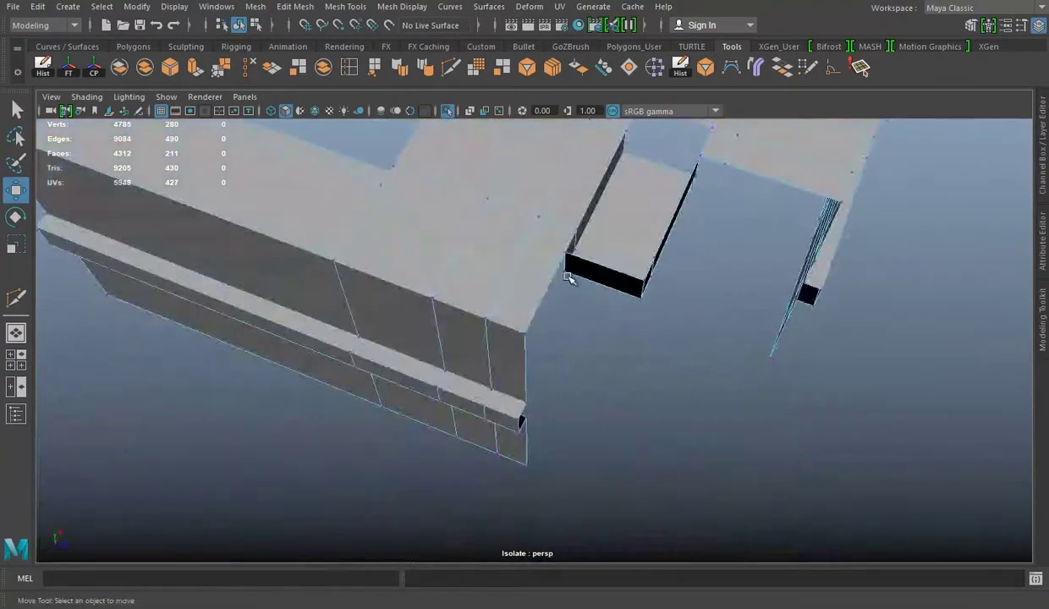
mouse_move(541, 228)
left_mouse_down("alt")
mouse_move(521, 251)
mouse_move(668, 176)
left_mouse_up("alt")
mouse_move(406, 211)
left_mouse_down("alt")
mouse_move(740, 326)
mouse_move(434, 230)
mouse_move(351, 268)
mouse_move(511, 321)
mouse_move(470, 83)
left_mouse_up("alt")
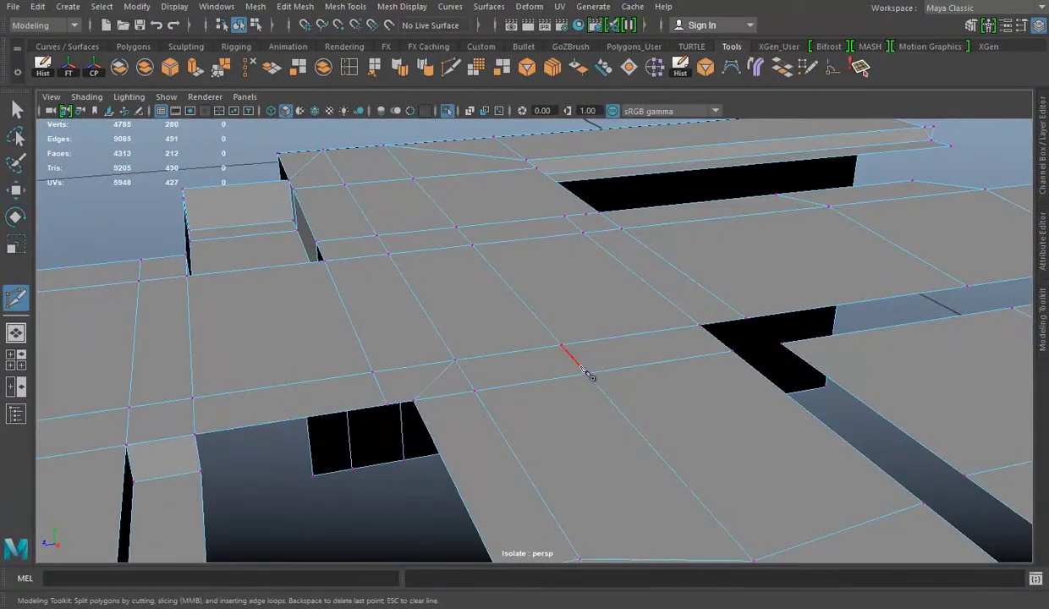
Check the smoothed preview of the hole, then remove the selected extra faces.
key("w")
left_click_drag(590, 377, 480, 316, "alt")
key("3")
mouse_move(379, 327)
left_mouse_down("alt")
mouse_move(510, 298)
mouse_move(634, 309)
mouse_move(541, 288)
mouse_move(722, 339)
mouse_move(787, 166)
mouse_move(624, 275)
mouse_move(482, 333)
mouse_move(598, 400)
mouse_move(524, 258)
left_mouse_up("alt")
key("1")
key("ctrl+shift+x")
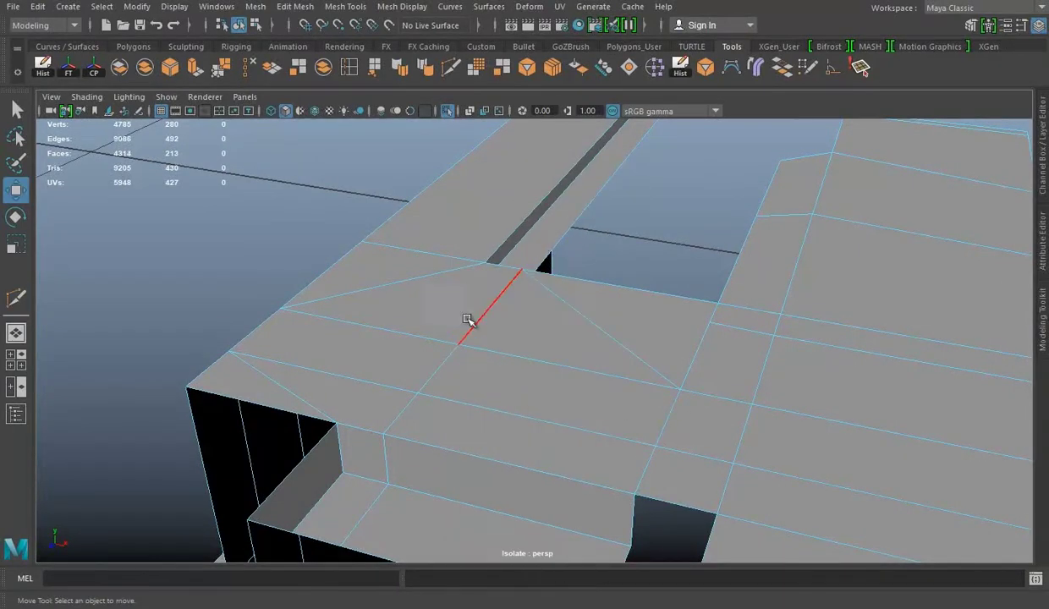
left_click(239, 75)
Multi-Cut a new edge, delete a stray edge, and select the box-side edge loop.
mouse_move(541, 322)
left_mouse_down("alt")
mouse_move(580, 347)
mouse_move(717, 317)
mouse_move(457, 324)
mouse_move(653, 342)
mouse_move(611, 325)
left_mouse_up("alt")
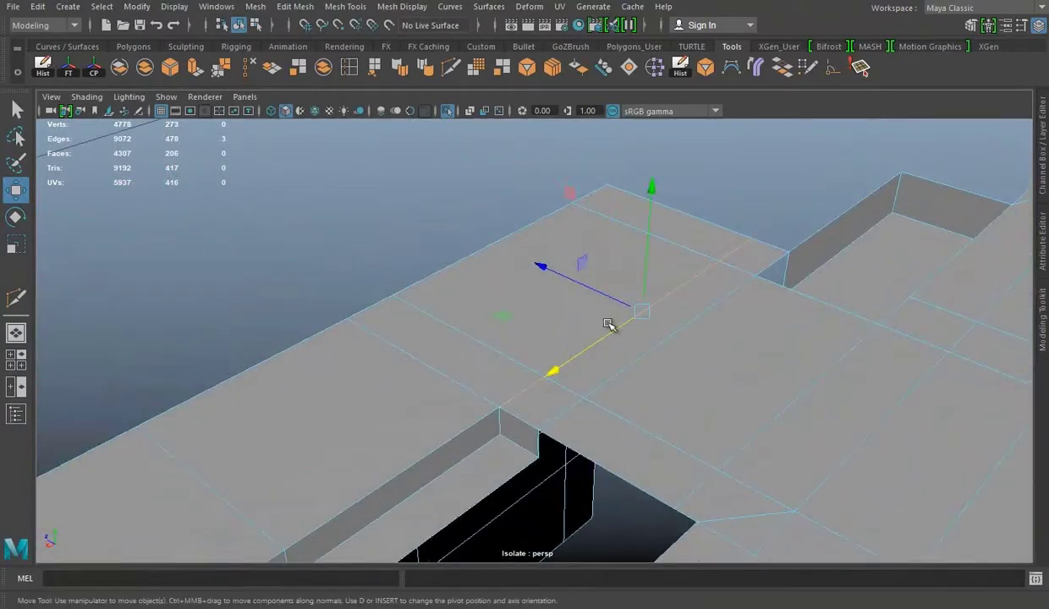
left_click(449, 69)
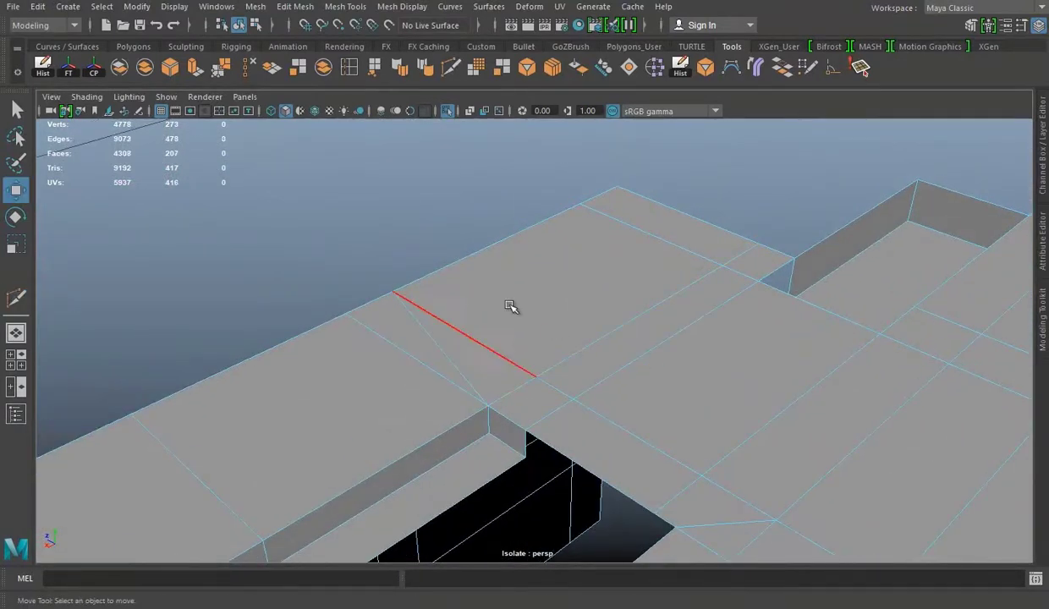
mouse_move(812, 303)
left_mouse_down("alt")
mouse_move(537, 367)
mouse_move(514, 316)
mouse_move(792, 325)
mouse_move(616, 357)
mouse_move(695, 353)
left_mouse_up("alt")
key("Delete")
scroll(583, 314, "up", 2)
double_click(519, 311)
Multi-Cut new edges at the ledge corner, starting from the corner vertex.
mouse_move(724, 307)
left_mouse_down("alt")
mouse_move(619, 347)
mouse_move(490, 370)
mouse_move(527, 361)
mouse_move(484, 351)
left_mouse_up("alt")
scroll(485, 352, "up", 3)
scroll(476, 363, "up", 2)
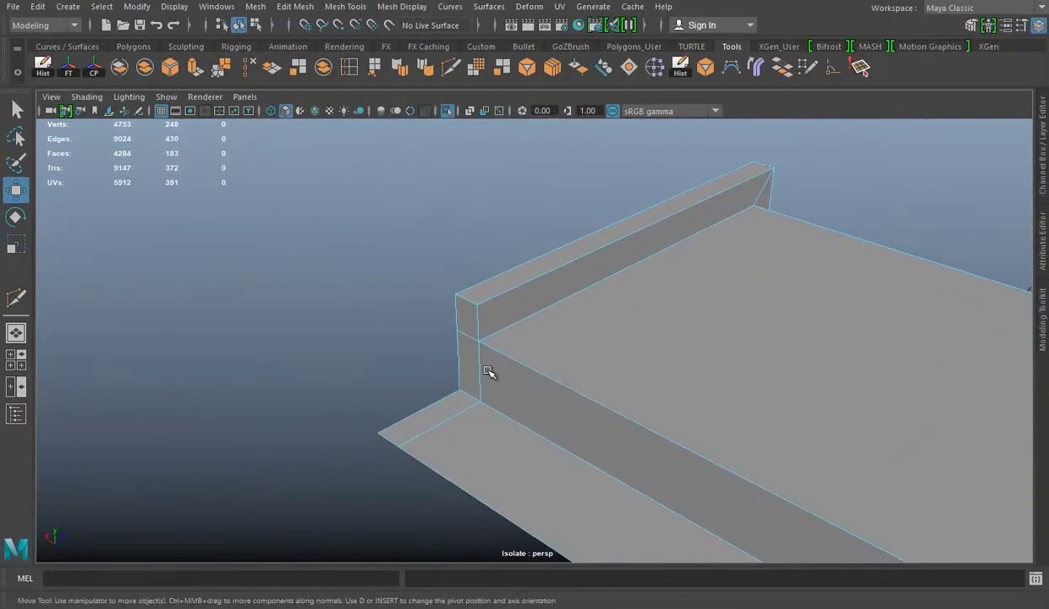
left_click(453, 71)
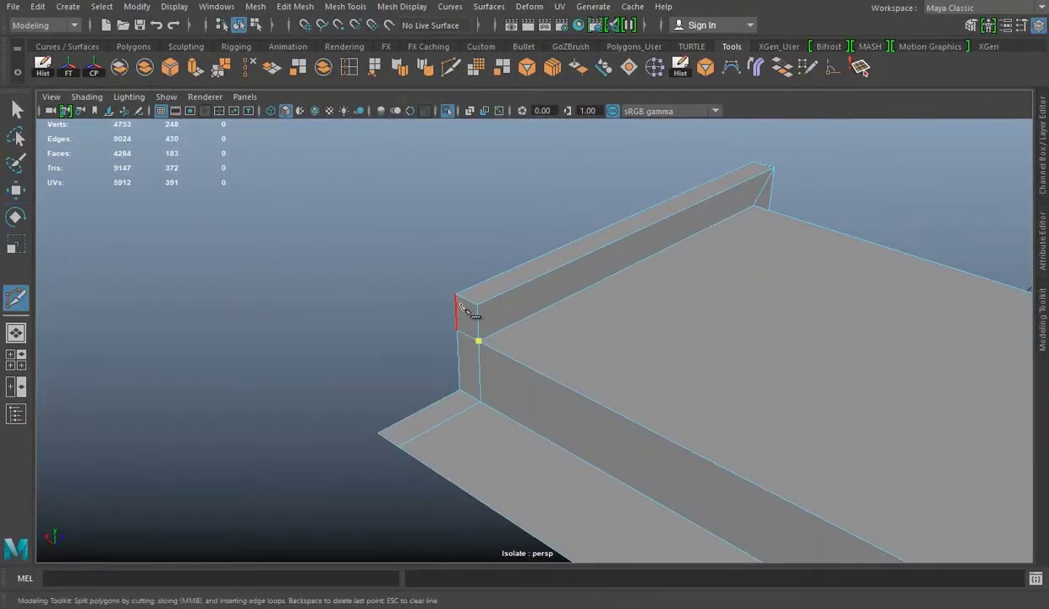
right_click_drag(499, 204, 500, 165)
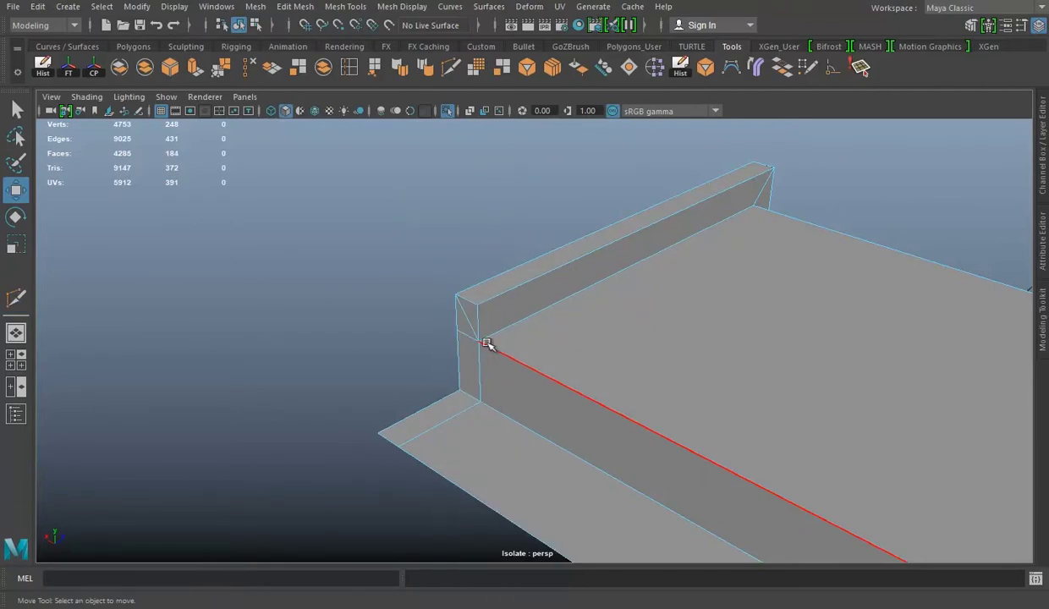
middle_click_drag(480, 359, 466, 295, "alt")
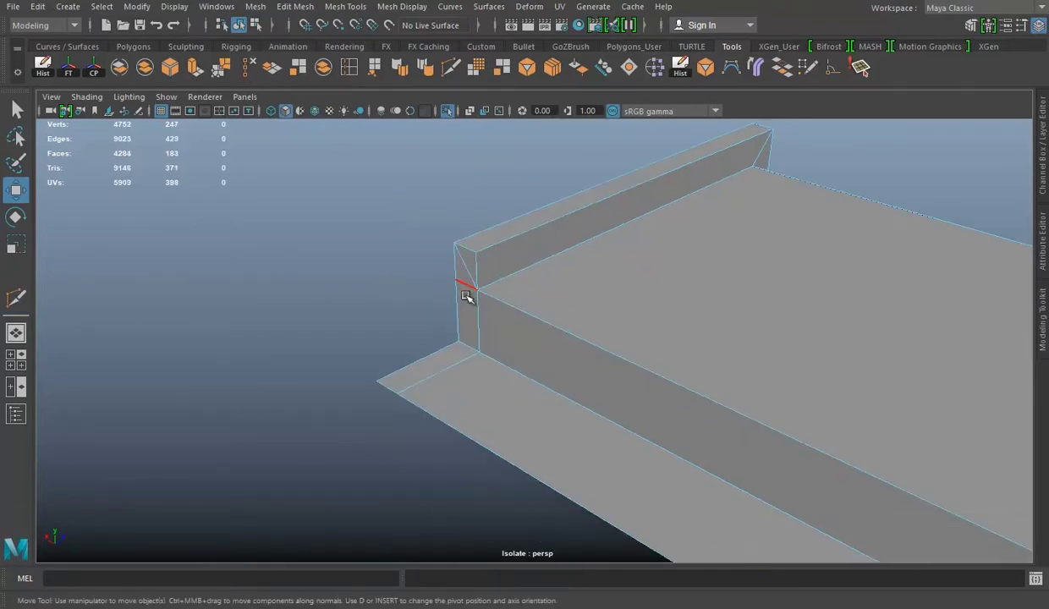
mouse_move(524, 306)
left_mouse_down("alt")
mouse_move(539, 316)
mouse_move(477, 352)
mouse_move(667, 387)
mouse_move(593, 254)
left_mouse_up("alt")
left_click(450, 67)
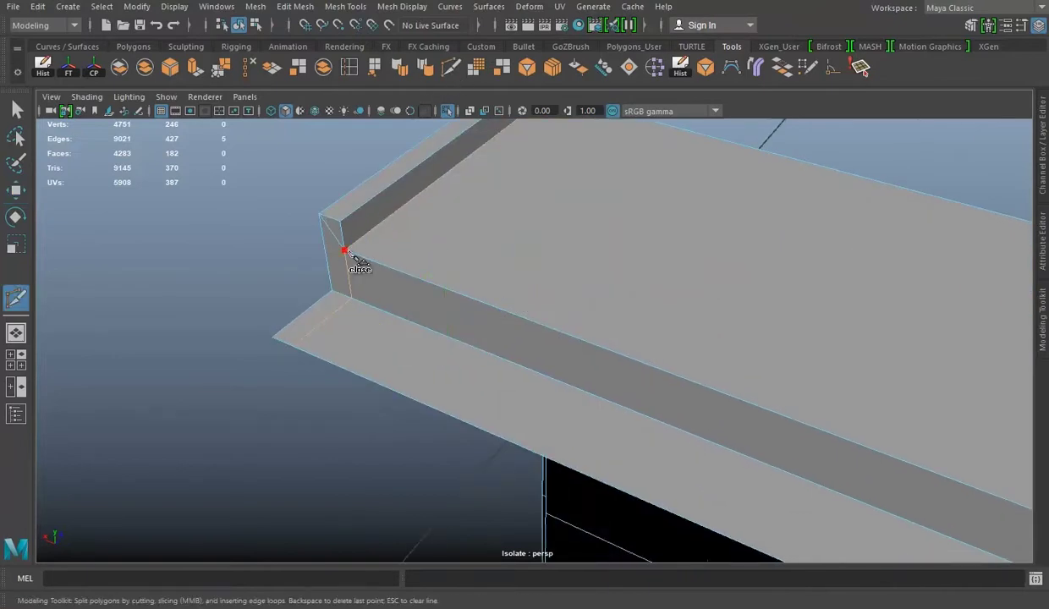
right_click_drag(410, 204, 410, 164)
key("w")
Select the loop of seven stray edges and delete it, plus the remaining selected edges.
mouse_move(508, 253)
left_mouse_down("alt")
mouse_move(766, 305)
mouse_move(565, 321)
mouse_move(625, 327)
mouse_move(508, 300)
mouse_move(766, 298)
mouse_move(626, 328)
left_mouse_up("alt")
double_click(766, 298)
key("Delete")
mouse_move(476, 244)
left_mouse_down("alt")
mouse_move(457, 370)
mouse_move(440, 321)
mouse_move(421, 307)
mouse_move(452, 339)
mouse_move(558, 290)
mouse_move(529, 308)
left_mouse_up("alt")
key("Delete")
key("Delete")
Merge the selected vertices on the box side of the roof tile.
left_click(526, 309)
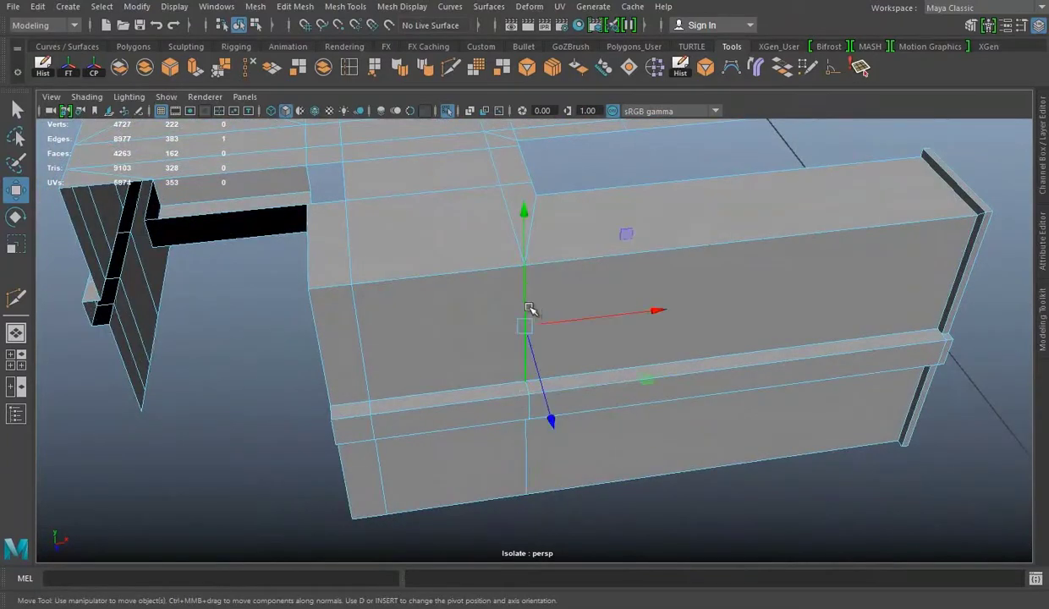
mouse_move(641, 275)
left_mouse_down("alt")
mouse_move(579, 352)
mouse_move(517, 307)
left_mouse_up("alt")
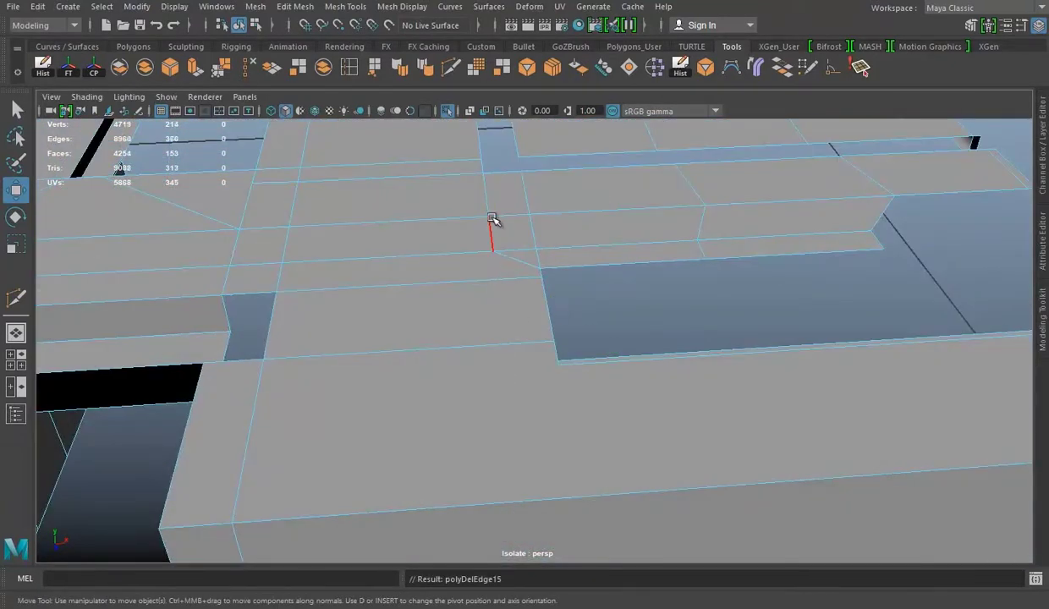
mouse_move(558, 281)
left_mouse_down("alt")
mouse_move(589, 356)
mouse_move(512, 328)
mouse_move(609, 396)
left_mouse_up("alt")
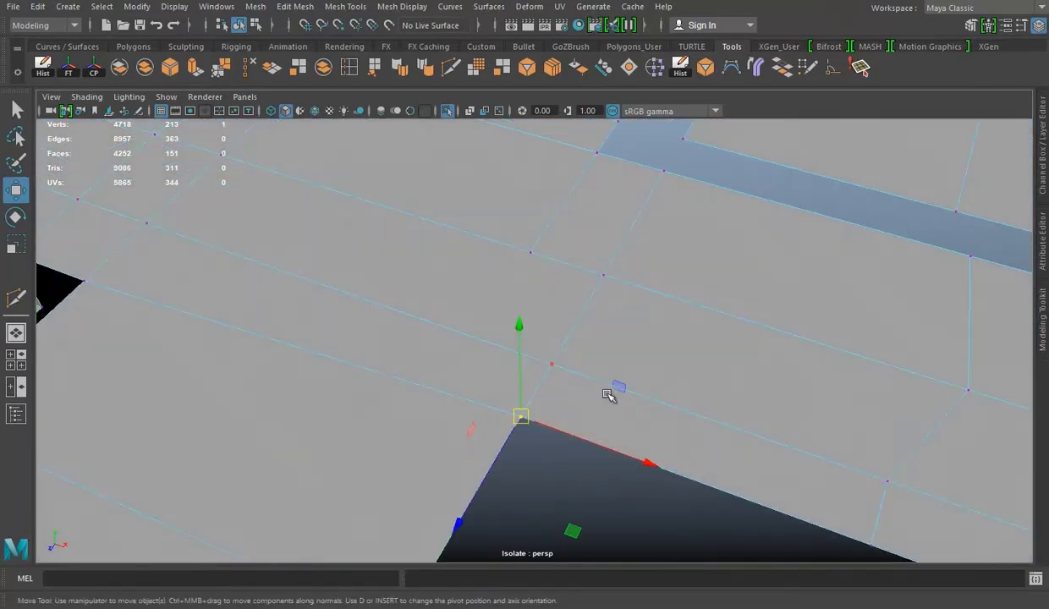
left_click(218, 78)
scroll(644, 296, "down", 3)
left_click_drag(647, 269, 494, 180, "alt")
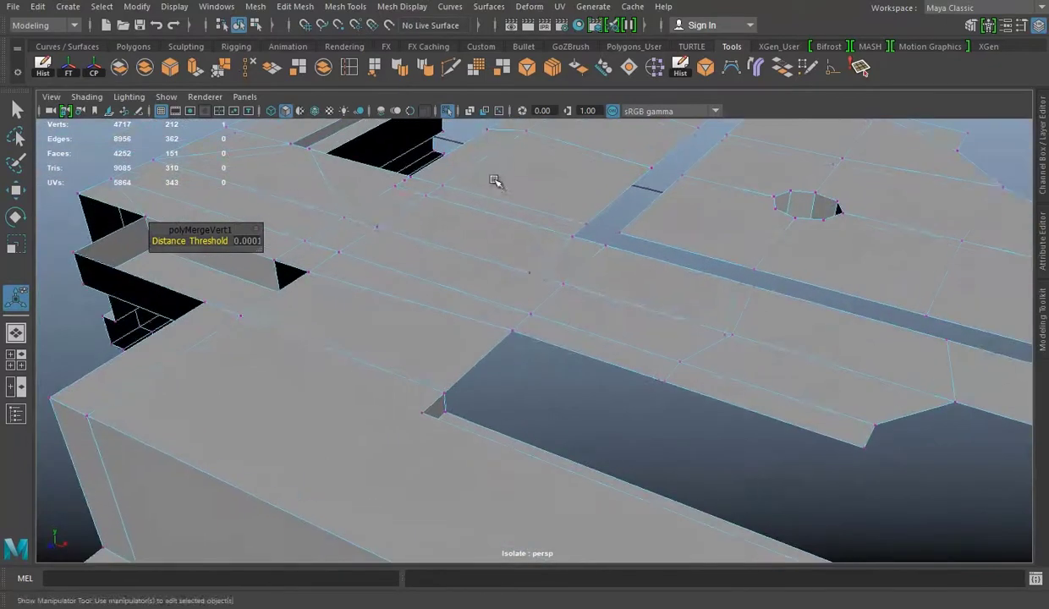
key("w")
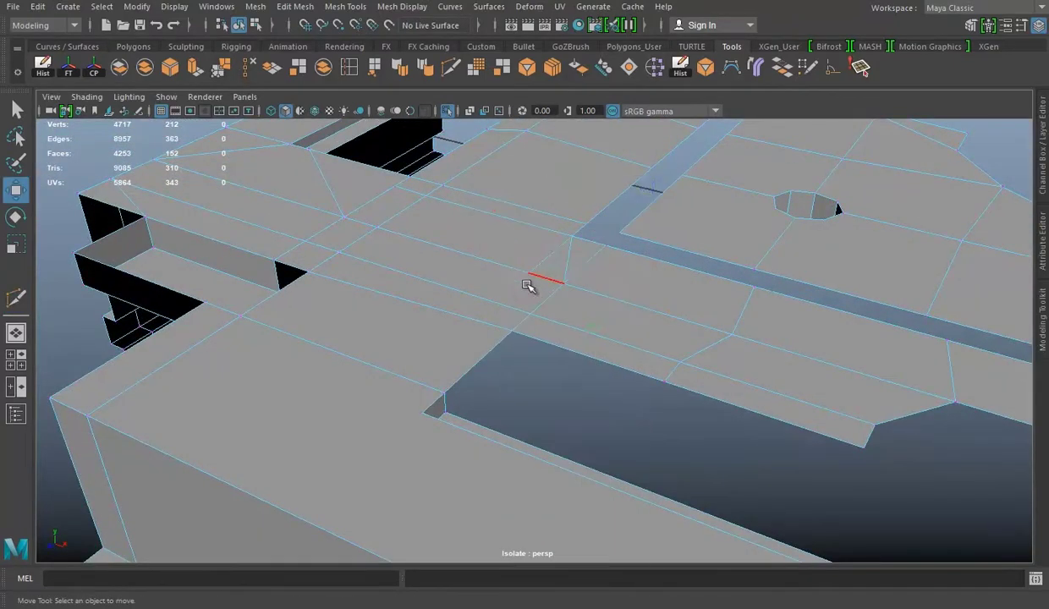
Delete stray roof-surface edges and the vertical edge loop on the side wall.
left_click(247, 72)
mouse_move(474, 356)
left_mouse_down("alt")
mouse_move(586, 398)
mouse_move(558, 304)
mouse_move(475, 292)
mouse_move(489, 325)
mouse_move(464, 79)
left_mouse_up("alt")
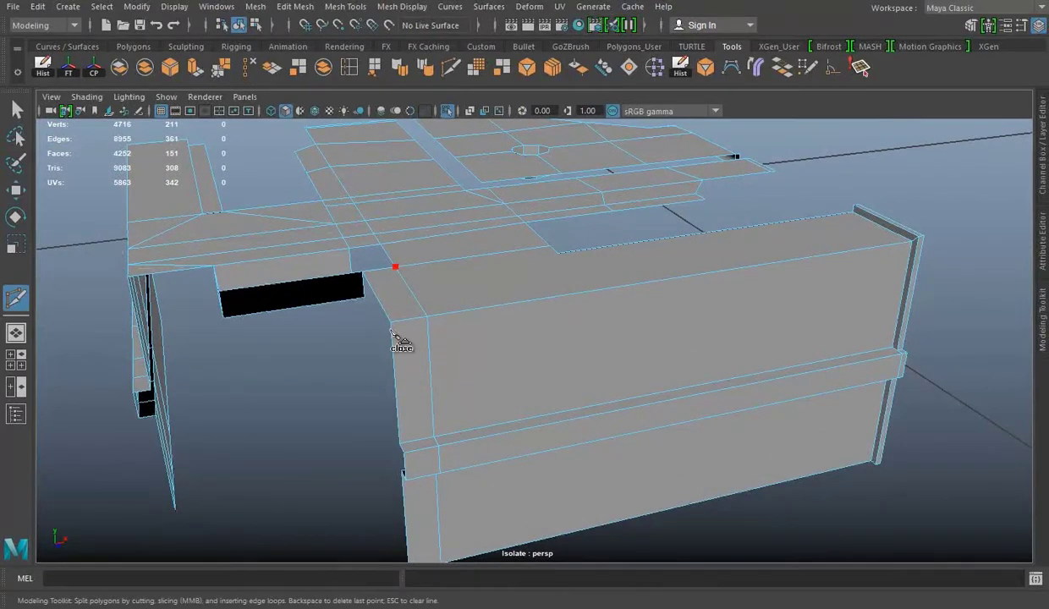
key("w")
left_click_drag(474, 351, 452, 319, "alt")
double_click(453, 318)
left_click(247, 72)
mouse_move(508, 338)
left_mouse_down("alt")
mouse_move(543, 299)
mouse_move(497, 283)
mouse_move(480, 290)
mouse_move(549, 303)
mouse_move(633, 241)
mouse_move(637, 277)
mouse_move(431, 265)
mouse_move(580, 269)
mouse_move(567, 285)
mouse_move(542, 254)
left_mouse_up("alt")
left_click(633, 241)
left_click(247, 67)
Delete the long edge loop running along the roof strip.
double_click(430, 265)
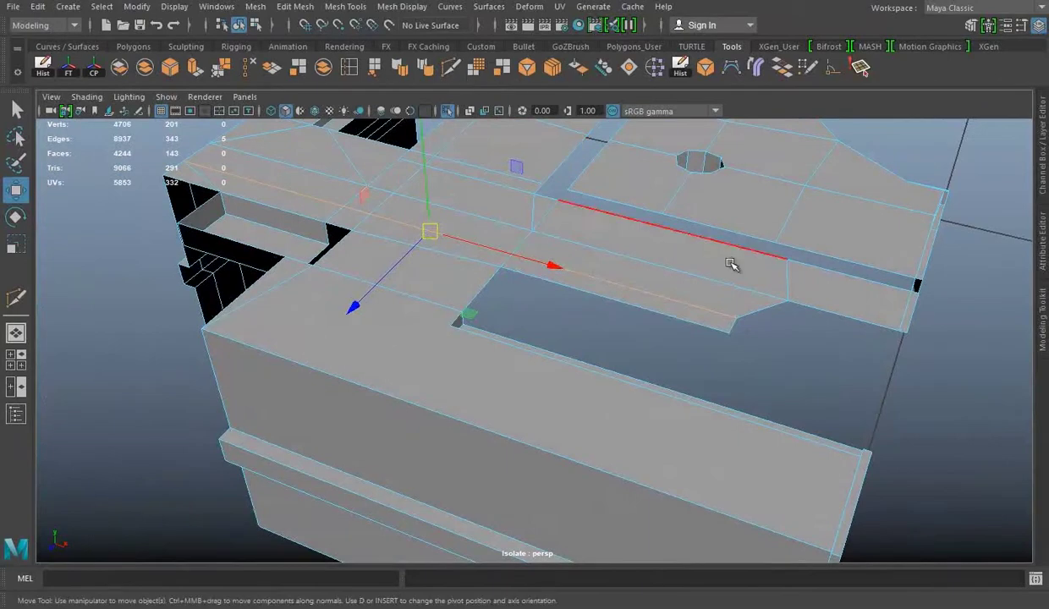
right_click_drag(731, 264, 738, 324, "shift")
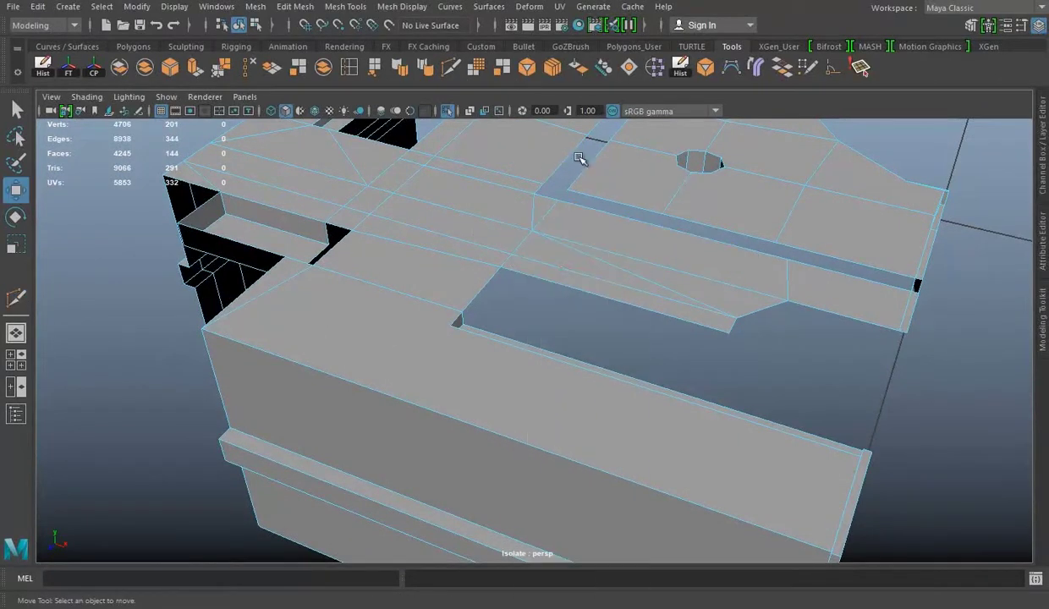
left_click(248, 67)
left_click_drag(573, 263, 516, 269, "alt")
right_click_drag(516, 269, 457, 344, "alt")
mouse_move(457, 345)
left_mouse_down("alt")
mouse_move(514, 302)
mouse_move(506, 312)
left_mouse_up("alt")
Cut a new edge from the edge-junction vertex to the nearby vertex.
left_click(478, 287)
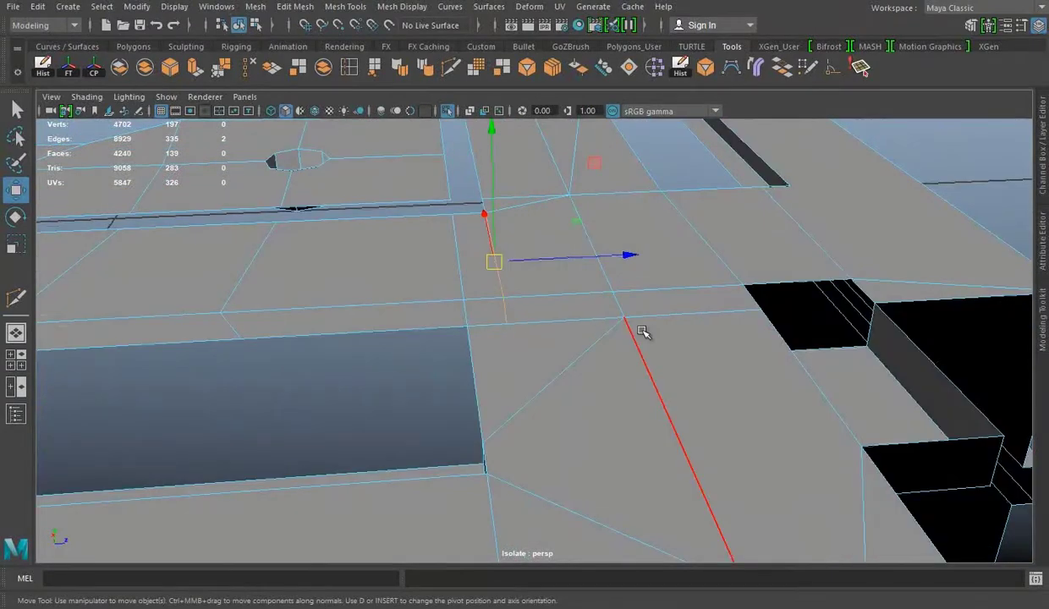
right_click_drag(499, 180, 531, 204)
left_click(497, 336)
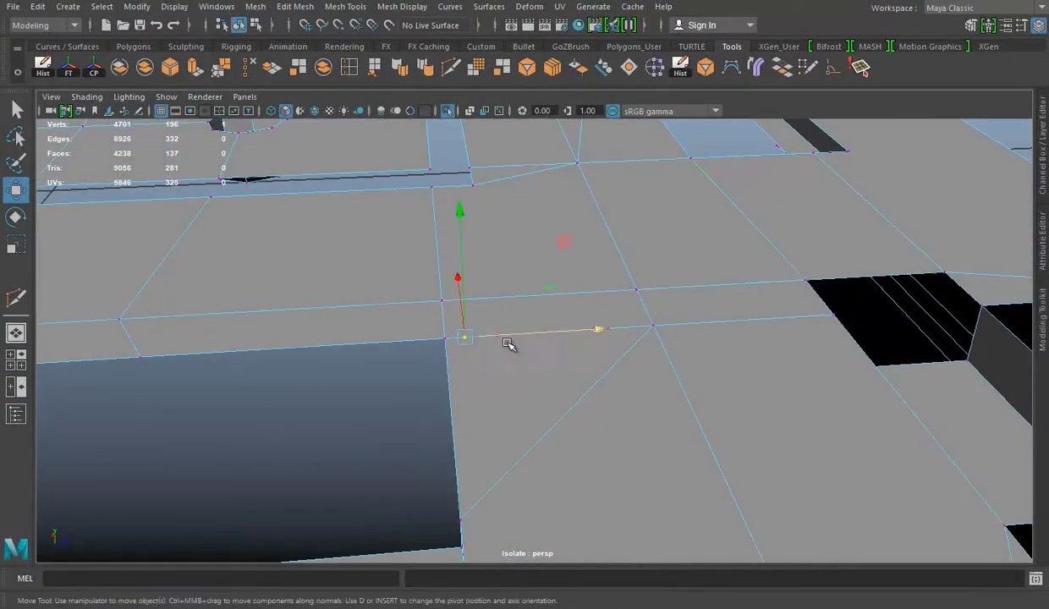
mouse_move(530, 360)
left_mouse_down("alt")
mouse_move(510, 323)
mouse_move(576, 290)
mouse_move(485, 300)
mouse_move(508, 227)
left_mouse_up("alt")
left_click(531, 343)
key("Return")
key("w")
Delete the stray edge on the side of the beam.
mouse_move(386, 202)
left_mouse_down("alt")
mouse_move(709, 322)
mouse_move(652, 353)
left_mouse_up("alt")
left_click(652, 352)
left_click_drag(641, 345, 571, 336, "alt")
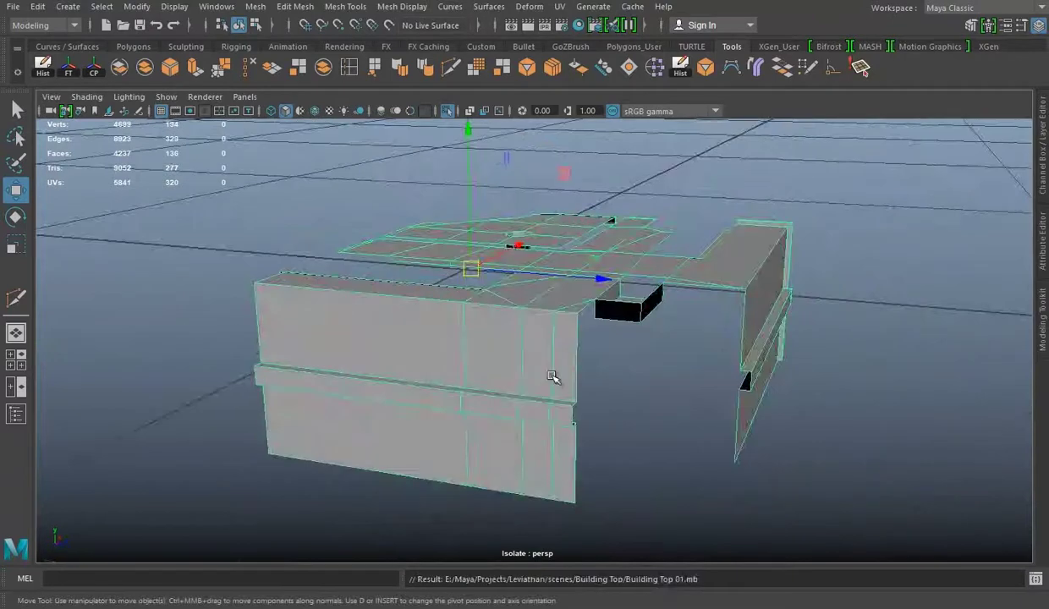
left_click(245, 67)
left_click_drag(584, 350, 649, 305, "alt")
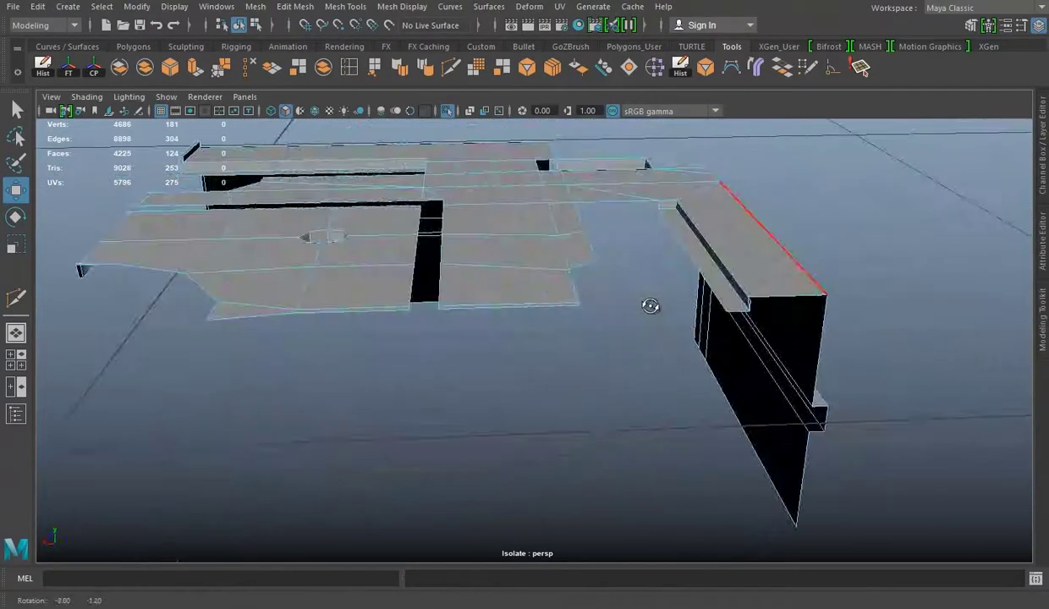
Save Building Top 01.mb and check the framed mesh in smooth preview.
key("F8")
key("ctrl+s")
key("f")
mouse_move(714, 274)
left_mouse_down("alt")
mouse_move(621, 283)
mouse_move(776, 329)
mouse_move(668, 317)
mouse_move(639, 275)
mouse_move(668, 254)
mouse_move(686, 293)
mouse_move(632, 309)
mouse_move(438, 262)
mouse_move(675, 379)
mouse_move(494, 354)
mouse_move(713, 421)
mouse_move(653, 430)
mouse_move(539, 290)
mouse_move(549, 315)
left_mouse_up("alt")
key("3")
key("1")
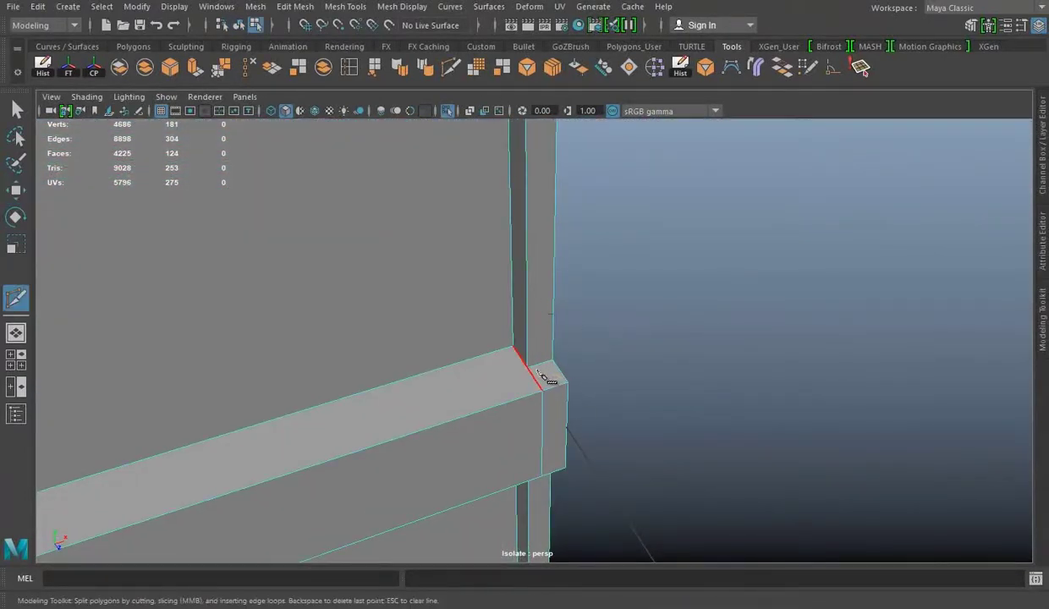
Delete the post face and the small loose faces at the beam end.
right_click_drag(539, 203, 539, 242)
left_click(549, 305)
key("w")
mouse_move(548, 305)
left_mouse_down("alt")
mouse_move(457, 347)
mouse_move(503, 336)
left_mouse_up("alt")
key("Delete")
left_click(517, 327)
key("Delete")
mouse_move(655, 359)
left_mouse_down("alt")
mouse_move(563, 293)
mouse_move(277, 358)
mouse_move(545, 344)
left_mouse_up("alt")
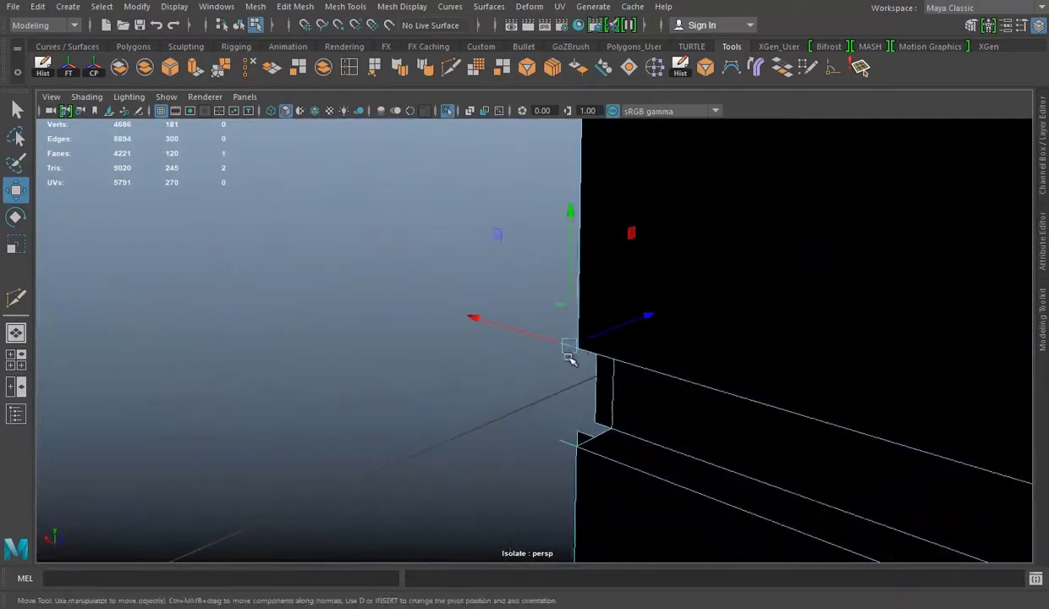
key("Delete")
mouse_move(656, 426)
left_mouse_down("alt")
mouse_move(670, 368)
mouse_move(529, 363)
mouse_move(499, 323)
mouse_move(500, 332)
left_mouse_up("alt")
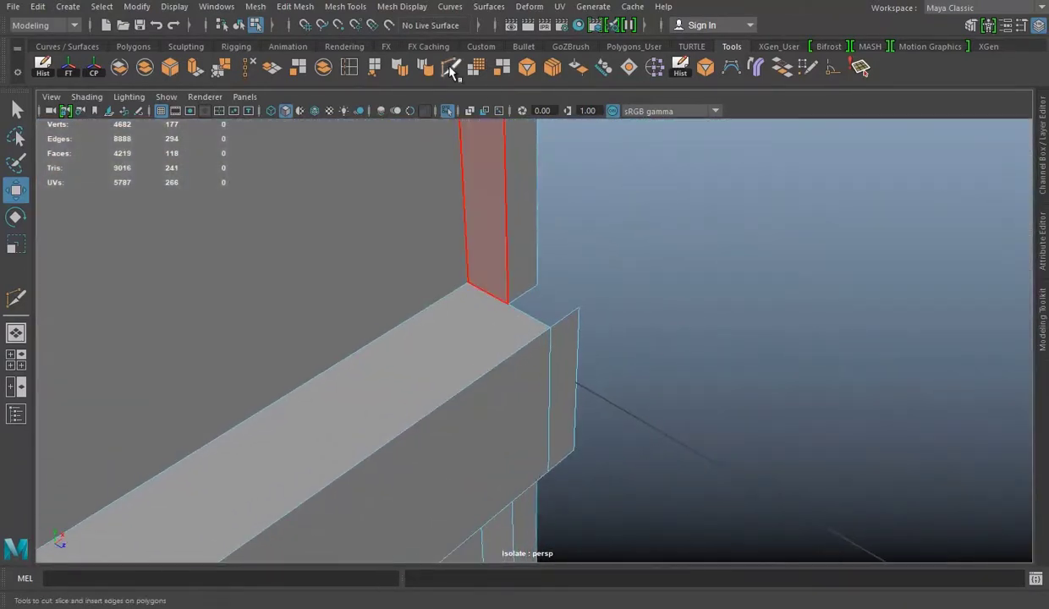
Cut a new edge across the long beam and delete the stray edge.
left_click_drag(616, 360, 253, 403, "alt")
middle_click_drag(253, 403, 324, 381, "alt")
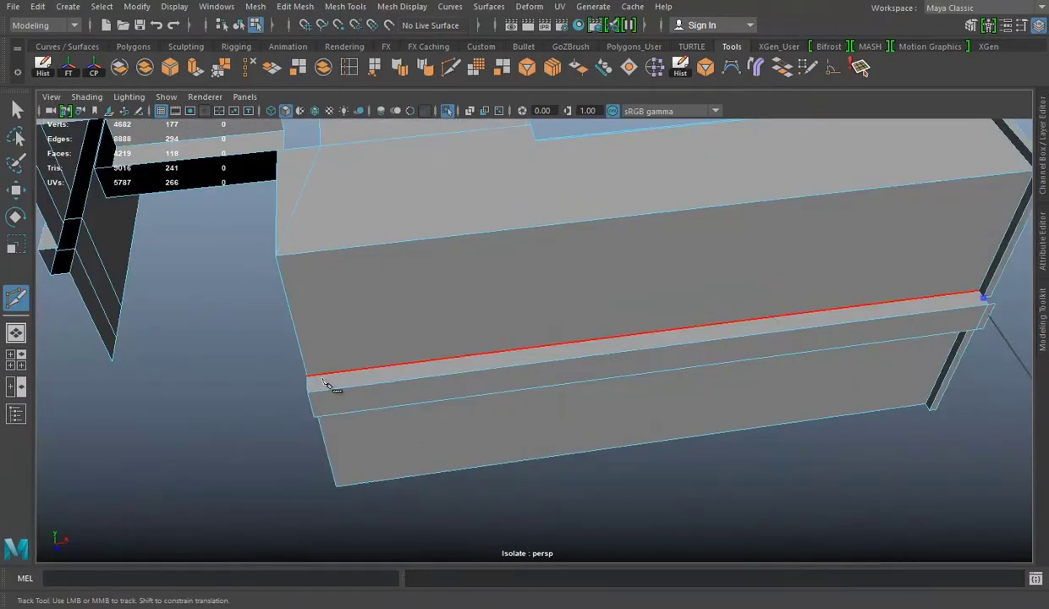
left_click_drag(852, 355, 611, 351, "alt")
right_click_drag(611, 351, 640, 210, "alt")
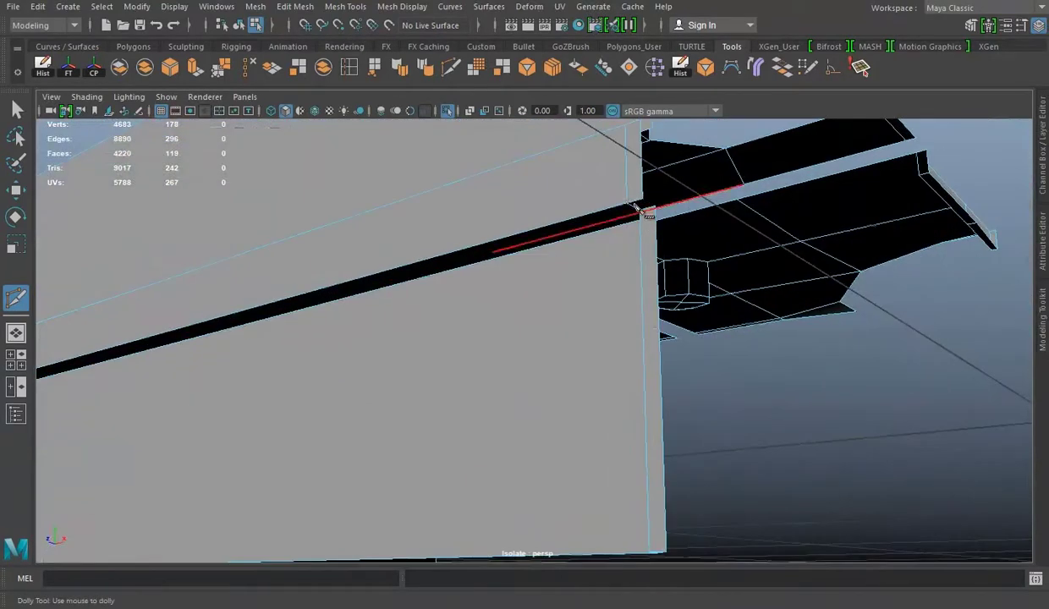
mouse_move(544, 260)
left_mouse_down("alt")
mouse_move(902, 253)
mouse_move(368, 397)
mouse_move(762, 368)
left_mouse_up("alt")
left_click(369, 382)
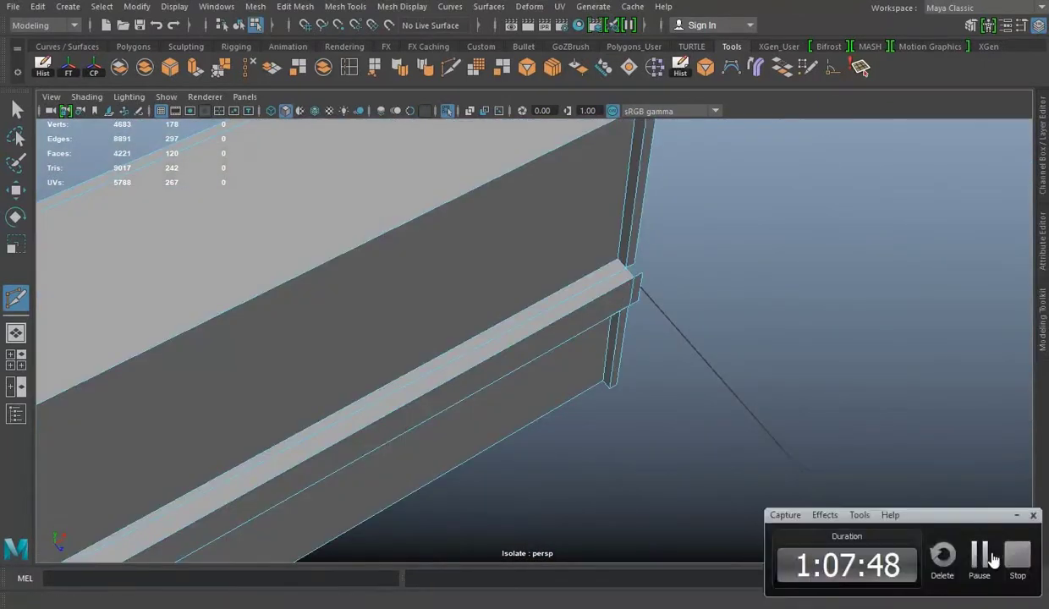
mouse_move(663, 351)
left_mouse_down("alt")
mouse_move(468, 351)
mouse_move(663, 370)
left_mouse_up("alt")
key("w")
right_click_drag(518, 203, 521, 162)
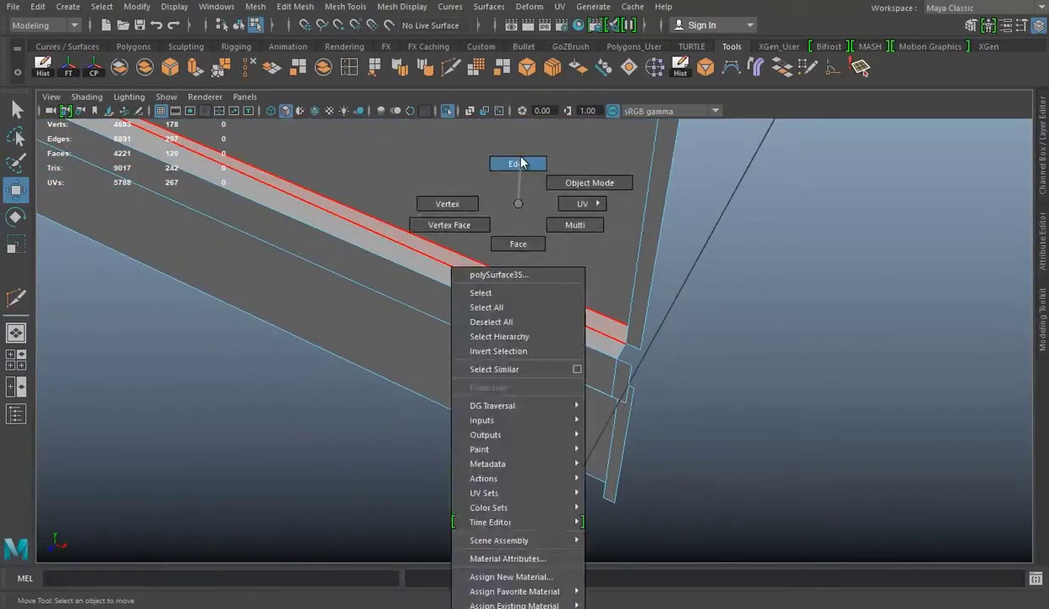
left_click(305, 187)
left_click(258, 69)
Select the edge along the beam lip and zoom out to view the whole beam.
mouse_move(473, 254)
left_mouse_down("alt")
mouse_move(544, 244)
mouse_move(649, 330)
mouse_move(563, 314)
left_mouse_up("alt")
left_click(392, 250)
left_click_drag(392, 251, 403, 269, "alt")
right_click_drag(403, 269, 428, 379, "alt")
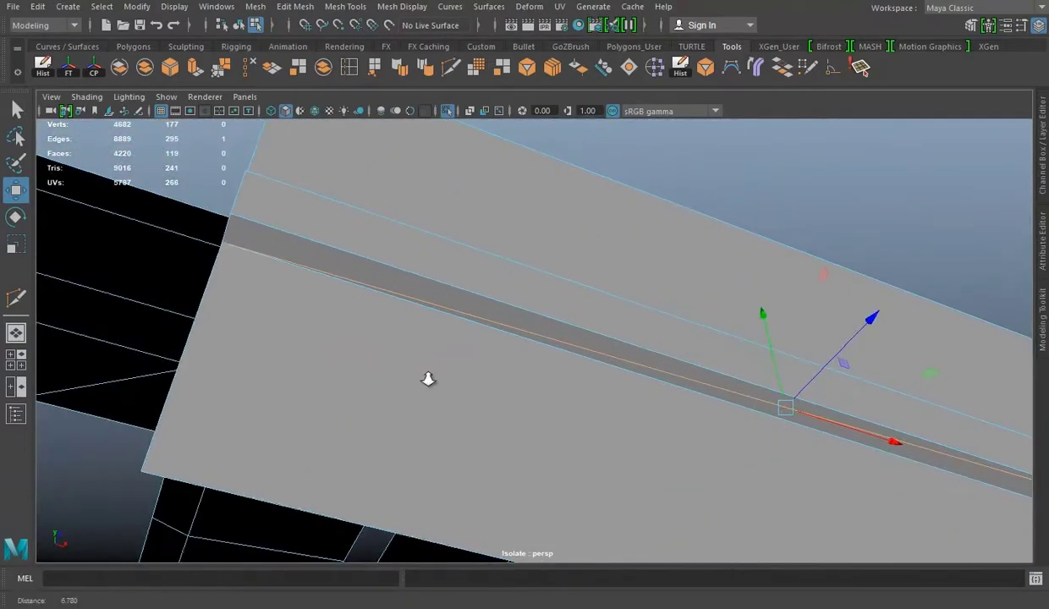
mouse_move(251, 81)
left_mouse_down("alt")
mouse_move(440, 356)
mouse_move(554, 126)
left_mouse_up("alt")
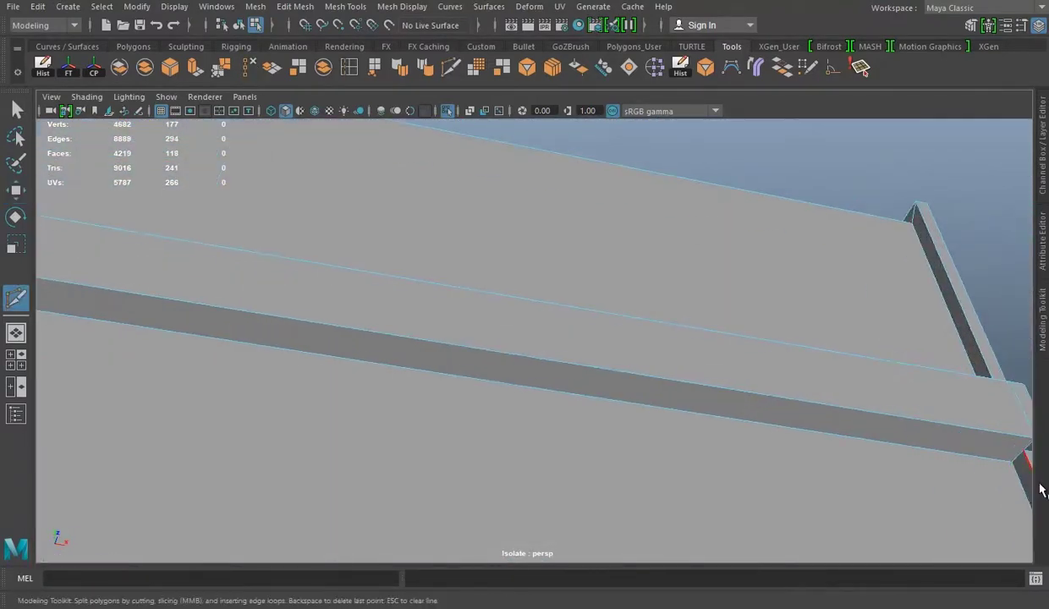
right_click_drag(1026, 457, 541, 425, "alt")
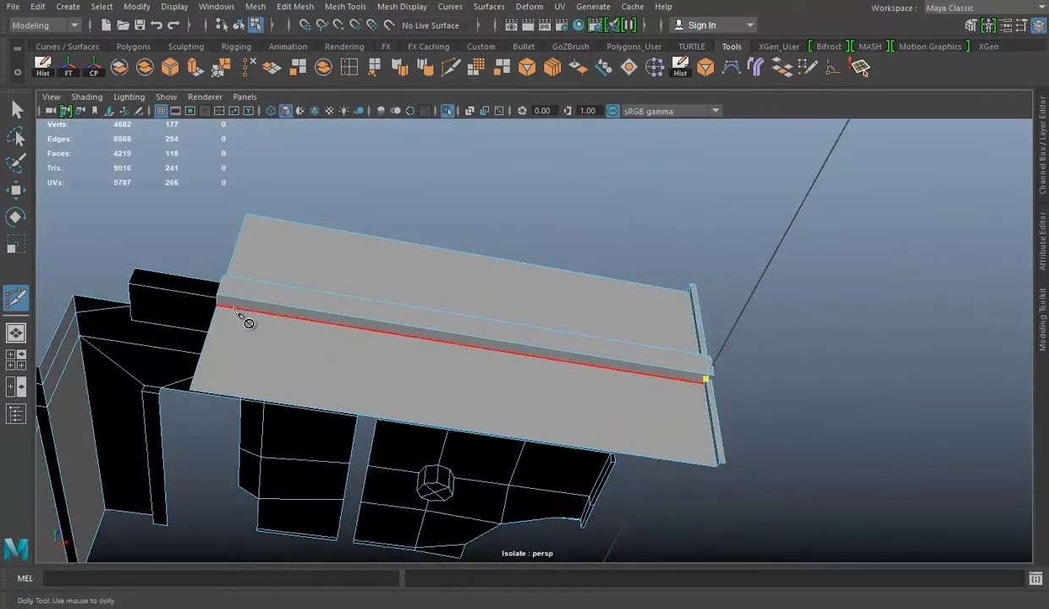
scroll(417, 391, "up", 3)
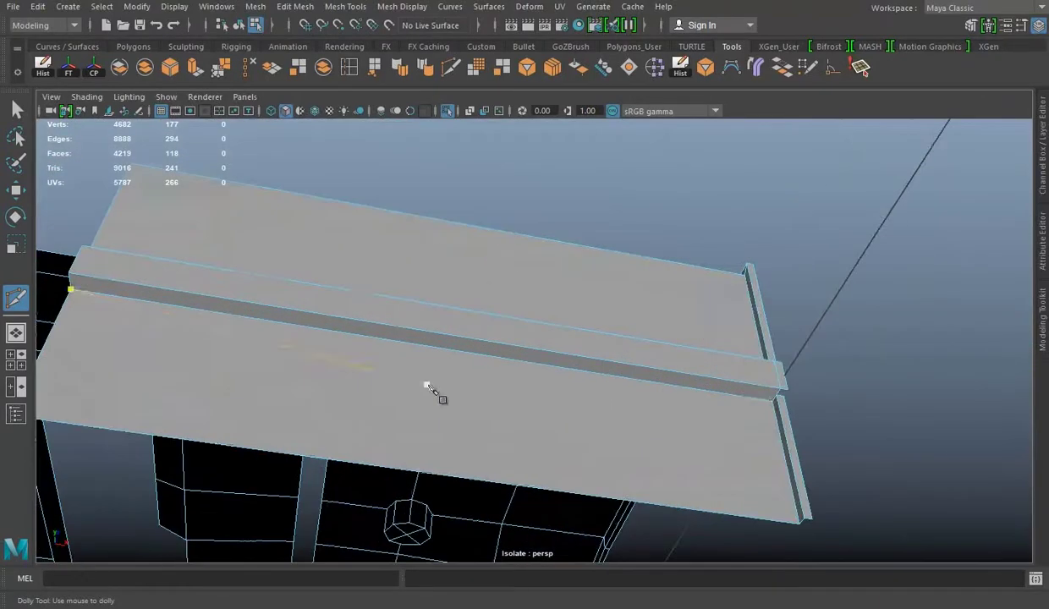
Select the vertices at the beam's corner and merge them.
left_click(221, 68)
scroll(698, 328, "up", 2)
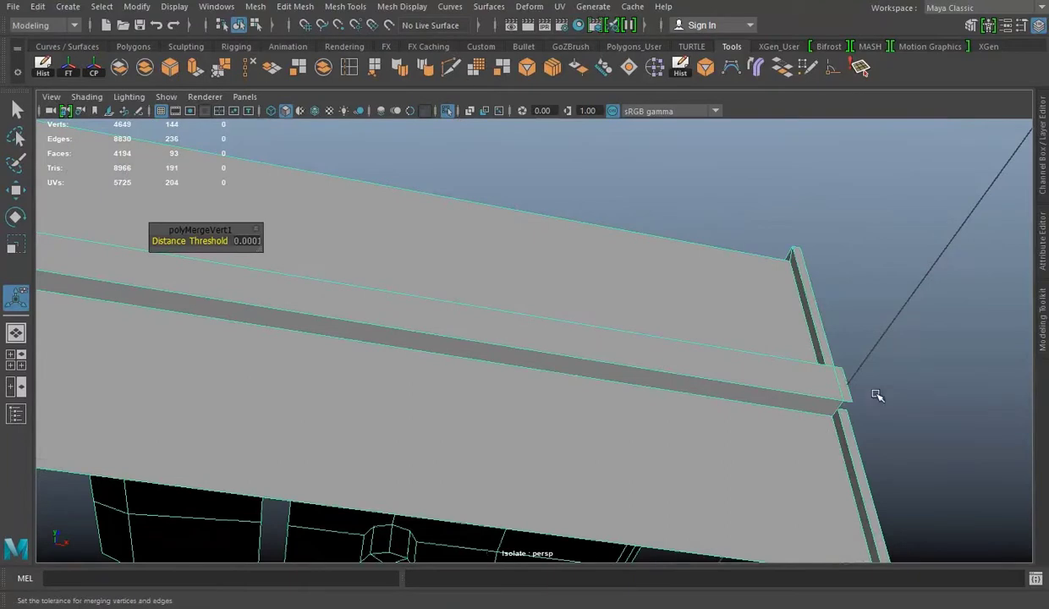
key("y")
scroll(572, 375, "down", 2)
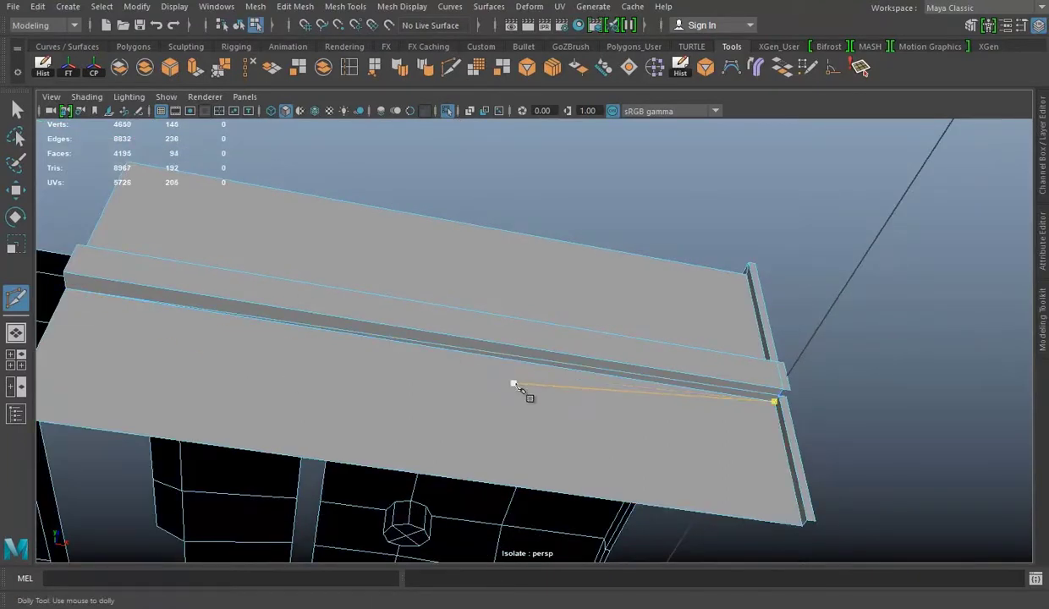
scroll(515, 385, "up", 5)
key("w")
right_click_drag(527, 204, 457, 204)
left_click_drag(463, 409, 485, 423)
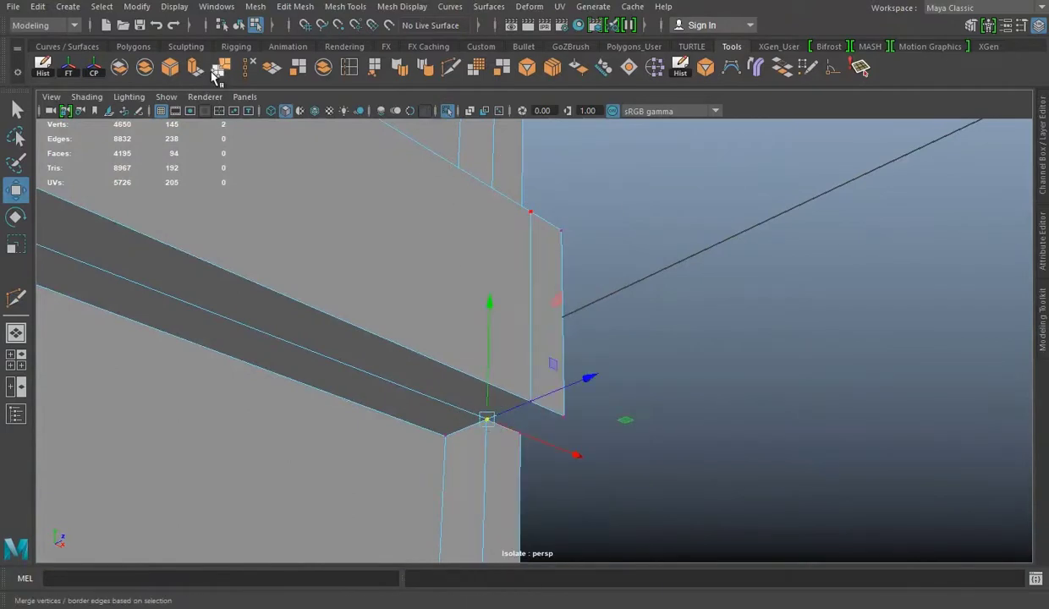
left_click(218, 71)
Check the smoothed preview, then insert a new edge loop on the beam with Multi-Cut.
key("3")
scroll(568, 387, "up", 2)
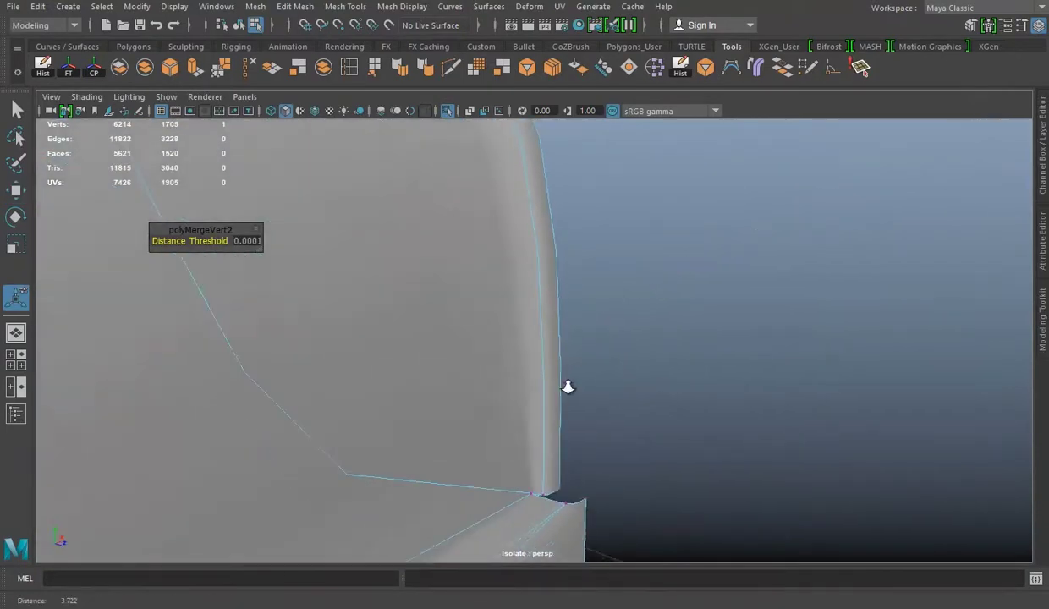
scroll(568, 387, "down", 3)
key("1")
mouse_move(623, 304)
left_mouse_down("alt")
mouse_move(445, 305)
mouse_move(495, 379)
mouse_move(551, 354)
mouse_move(534, 375)
mouse_move(702, 391)
mouse_move(553, 343)
mouse_move(520, 204)
left_mouse_up("alt")
right_click_drag(519, 204, 623, 187)
mouse_move(660, 321)
left_mouse_down("alt")
mouse_move(510, 274)
mouse_move(451, 90)
mouse_move(555, 272)
mouse_move(691, 427)
mouse_move(650, 317)
mouse_move(451, 386)
mouse_move(628, 217)
mouse_move(590, 288)
mouse_move(344, 351)
mouse_move(562, 352)
mouse_move(355, 303)
left_mouse_up("alt")
left_click(448, 112)
left_click(580, 322, "ctrl")
Merge the remaining corner vertices, bridge the corner gap's border edges, and save the scene.
left_click_drag(826, 403, 679, 339, "alt")
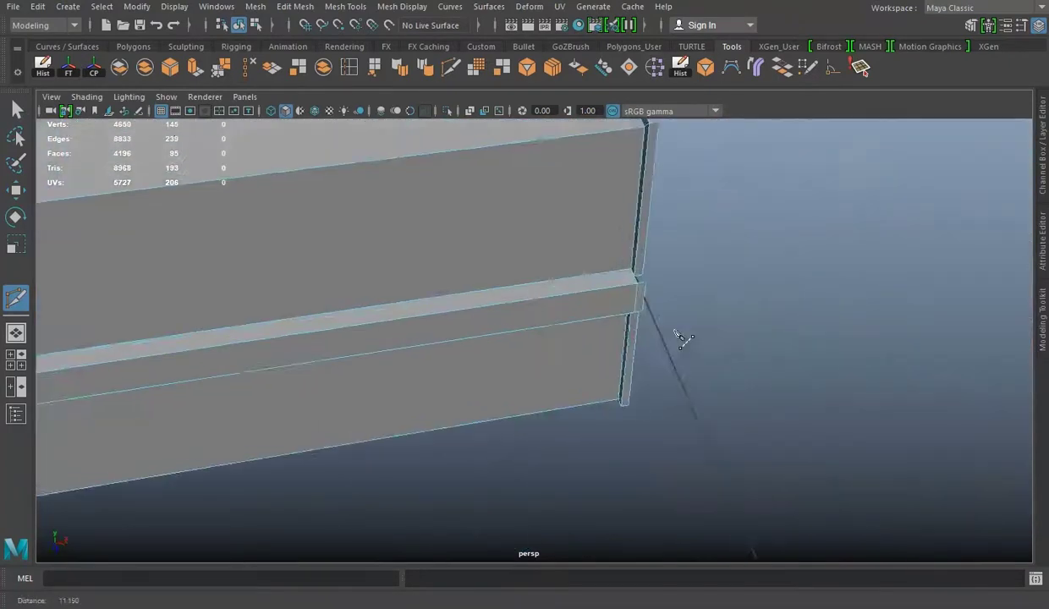
right_click_drag(679, 340, 715, 330, "alt")
left_click(221, 67)
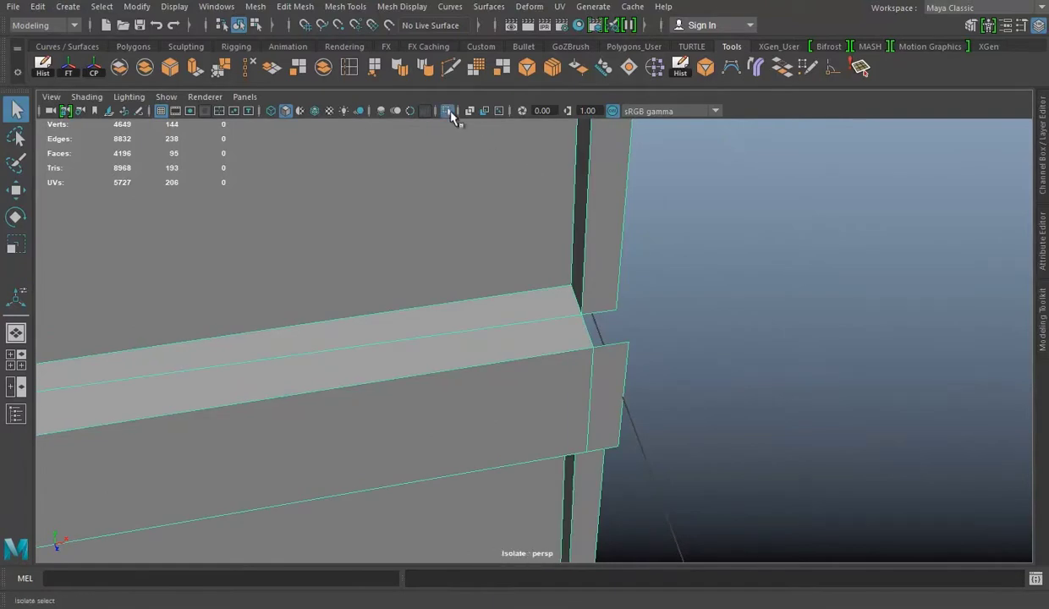
left_click_drag(453, 117, 257, 248, "alt")
right_click_drag(787, 204, 790, 164)
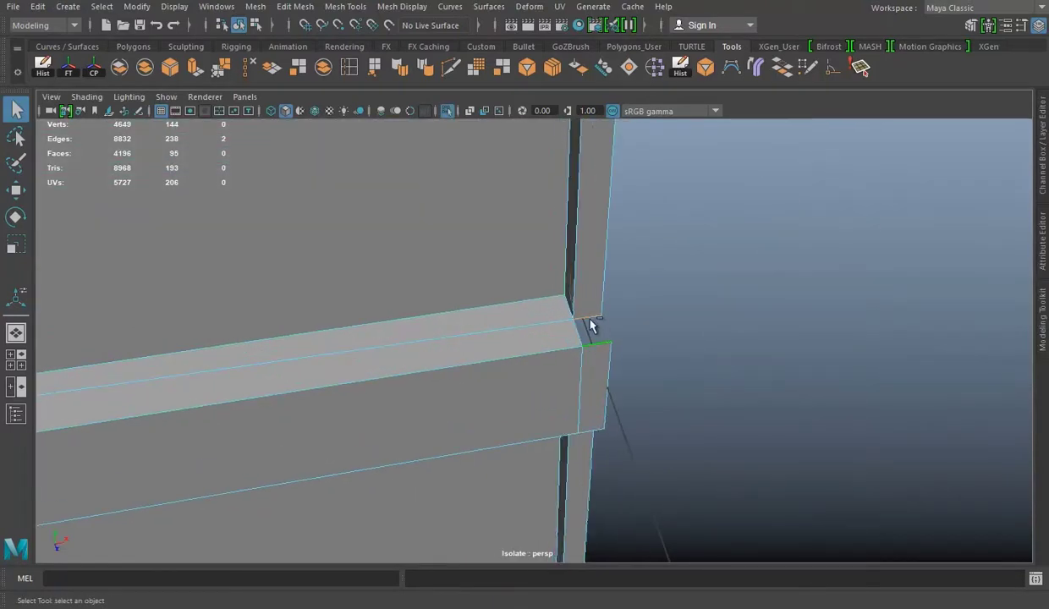
left_click(782, 67)
key("ctrl+s")
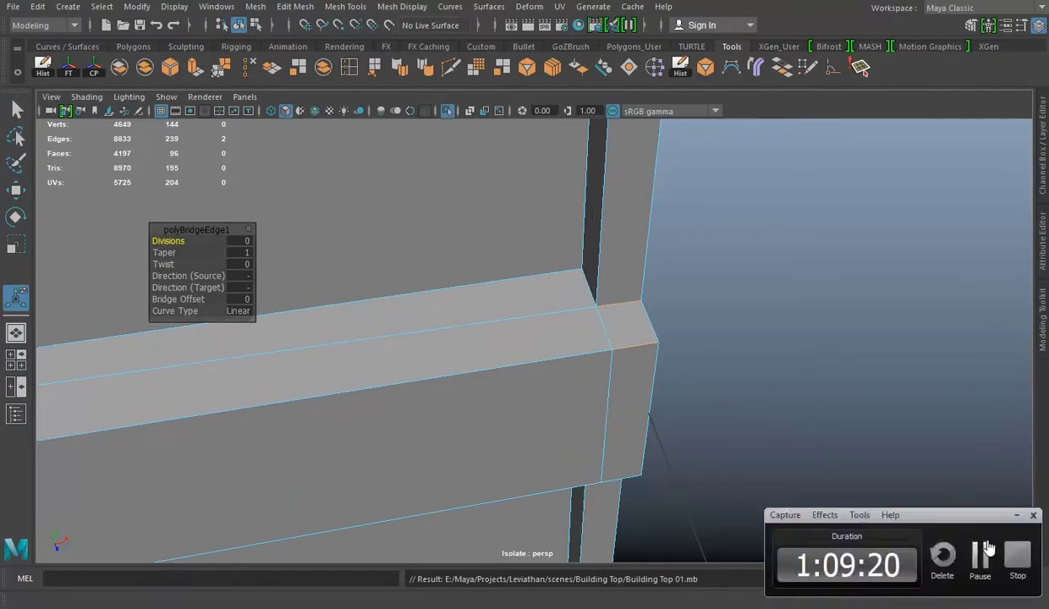
mouse_move(640, 327)
left_mouse_down("alt")
mouse_move(480, 307)
mouse_move(789, 418)
mouse_move(700, 369)
mouse_move(634, 317)
mouse_move(570, 333)
mouse_move(506, 329)
mouse_move(536, 376)
mouse_move(559, 330)
mouse_move(646, 358)
left_mouse_up("alt")
Exit Isolate Select and select the whole slab mesh.
scroll(506, 328, "up", 5)
scroll(646, 358, "down", 3)
mouse_move(208, 234)
left_mouse_down()
mouse_move(186, 174)
mouse_move(117, 150)
left_mouse_up()
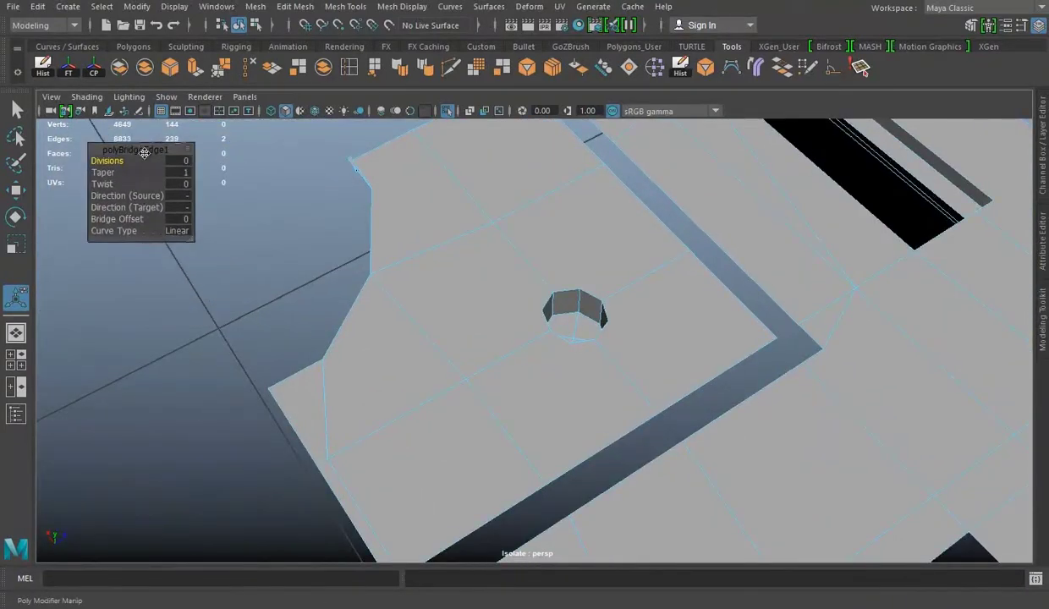
mouse_move(501, 342)
left_mouse_down("alt")
mouse_move(413, 351)
mouse_move(520, 387)
mouse_move(324, 324)
mouse_move(656, 363)
mouse_move(653, 351)
mouse_move(742, 362)
mouse_move(516, 330)
left_mouse_up("alt")
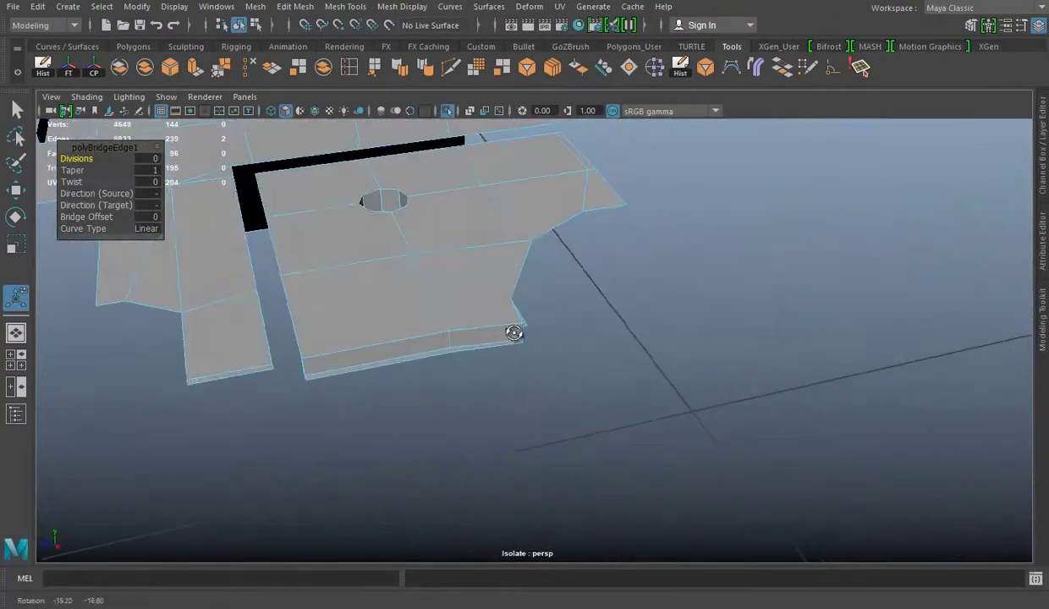
key("F8")
key("ctrl+1")
key("w")
Delete the faces of the central tile panel.
mouse_move(454, 192)
left_mouse_down("alt")
mouse_move(499, 246)
mouse_move(433, 199)
left_mouse_up("alt")
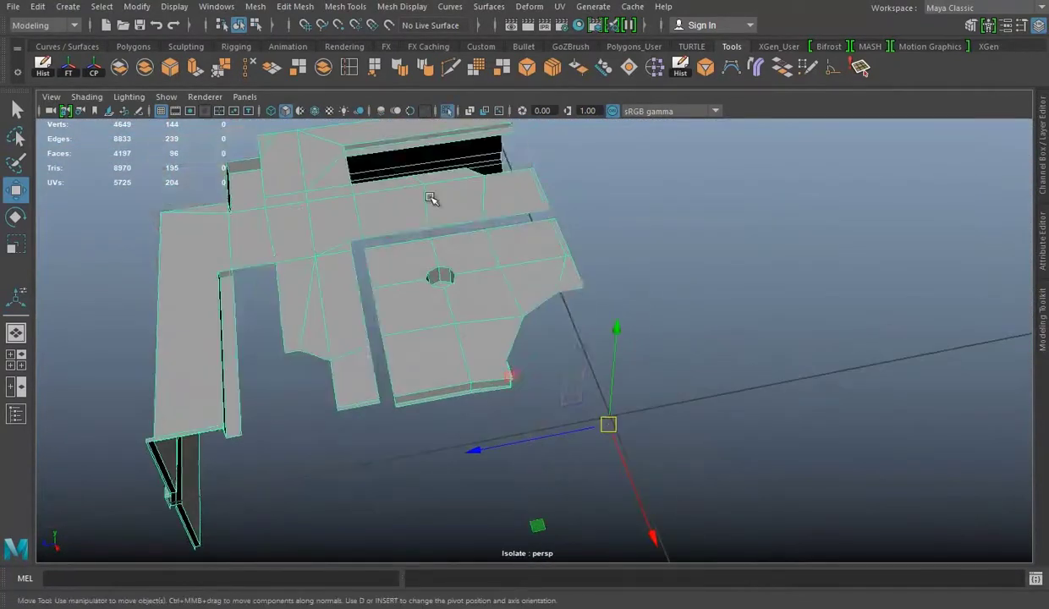
scroll(440, 234, "up", 3)
scroll(440, 236, "up", 2)
left_click_drag(440, 237, 491, 204, "alt")
right_click_drag(491, 204, 492, 246)
right_click_drag(513, 204, 513, 236)
left_click(492, 283)
key("Delete")
key("Delete")
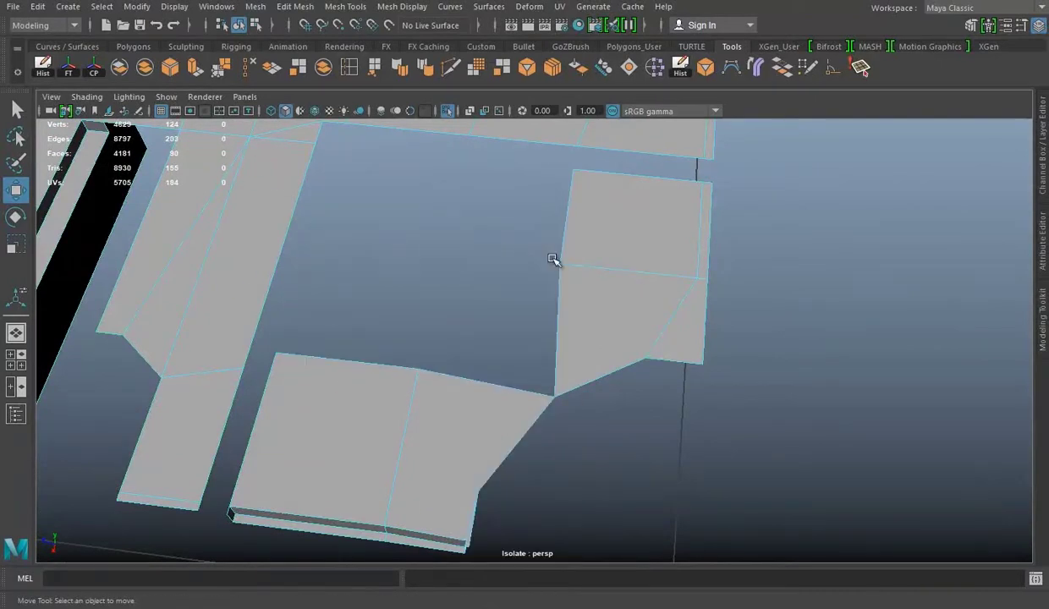
Extrude the panel's open top edge across the gap and slide it toward the neighbouring panel.
right_click_drag(574, 369, 480, 272)
right_click_drag(592, 204, 583, 163)
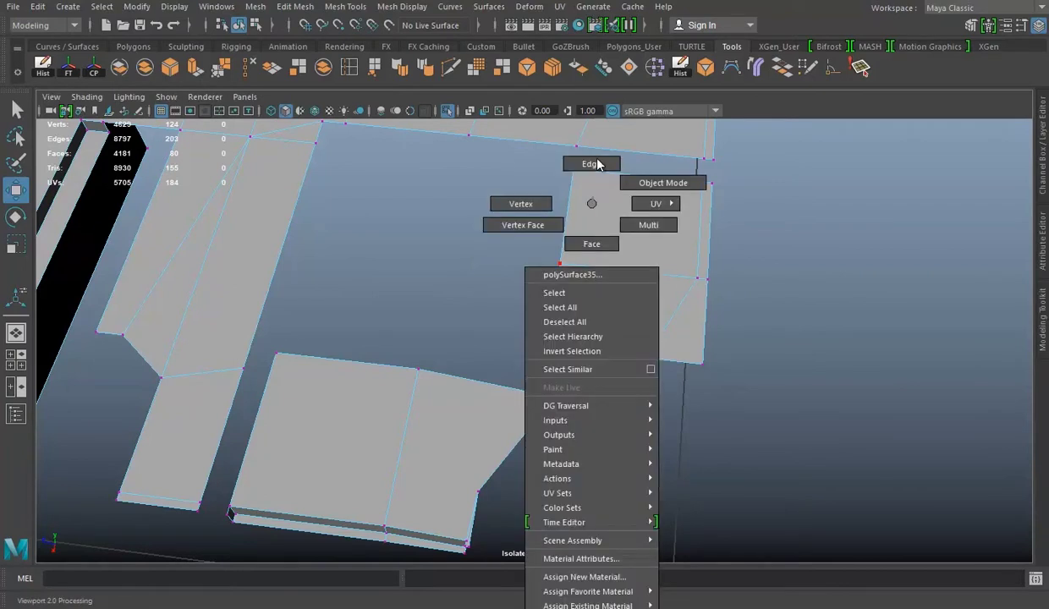
middle_click_drag(220, 88, 575, 237, "alt")
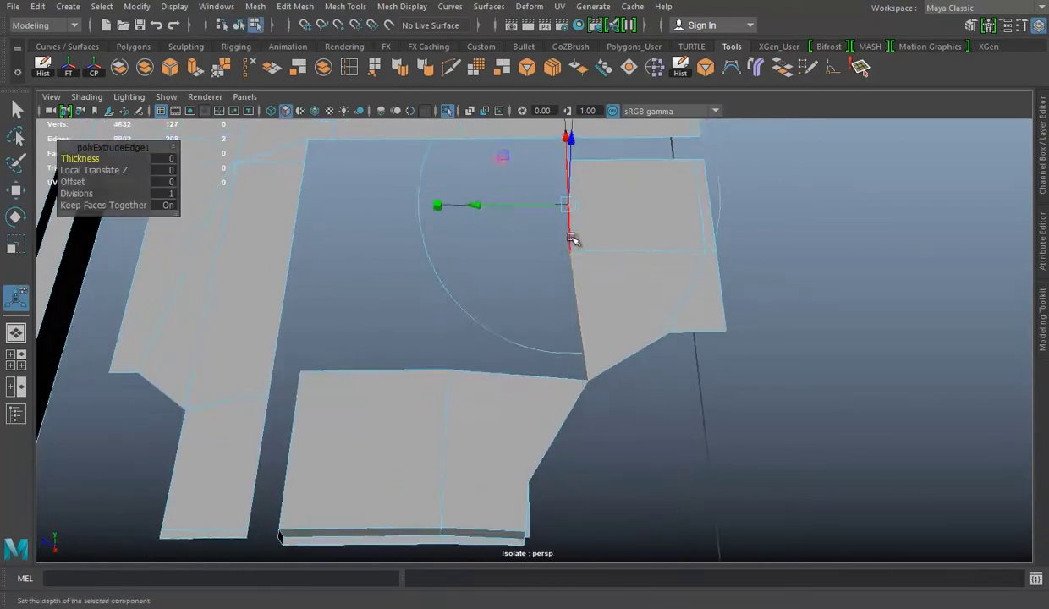
left_click_drag(575, 237, 304, 269, "alt")
key("r")
right_click_drag(229, 269, 451, 254, "alt")
scroll(451, 254, "up", 2)
key("w")
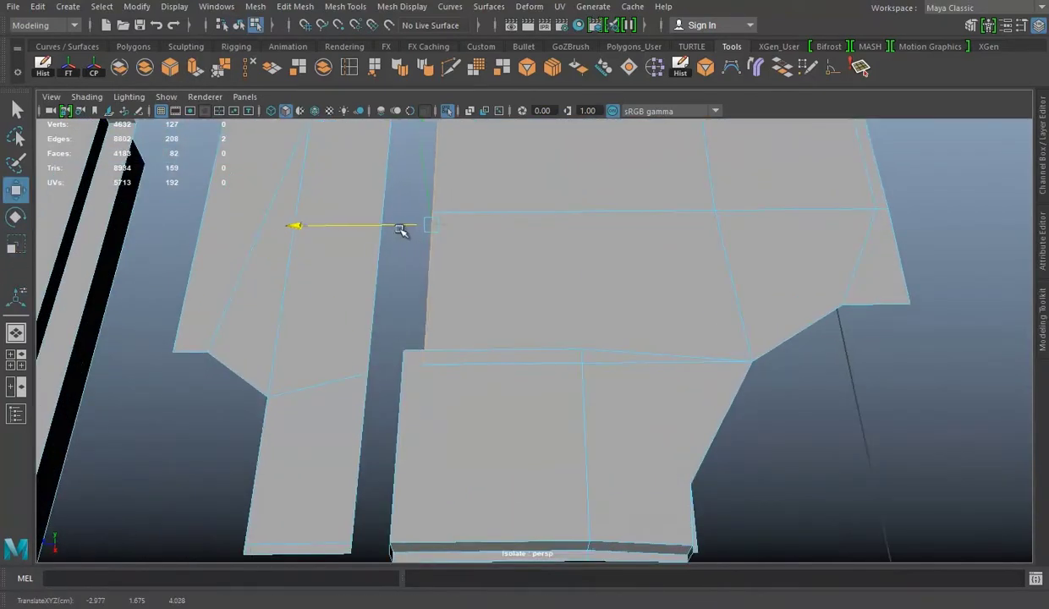
key("ctrl+z")
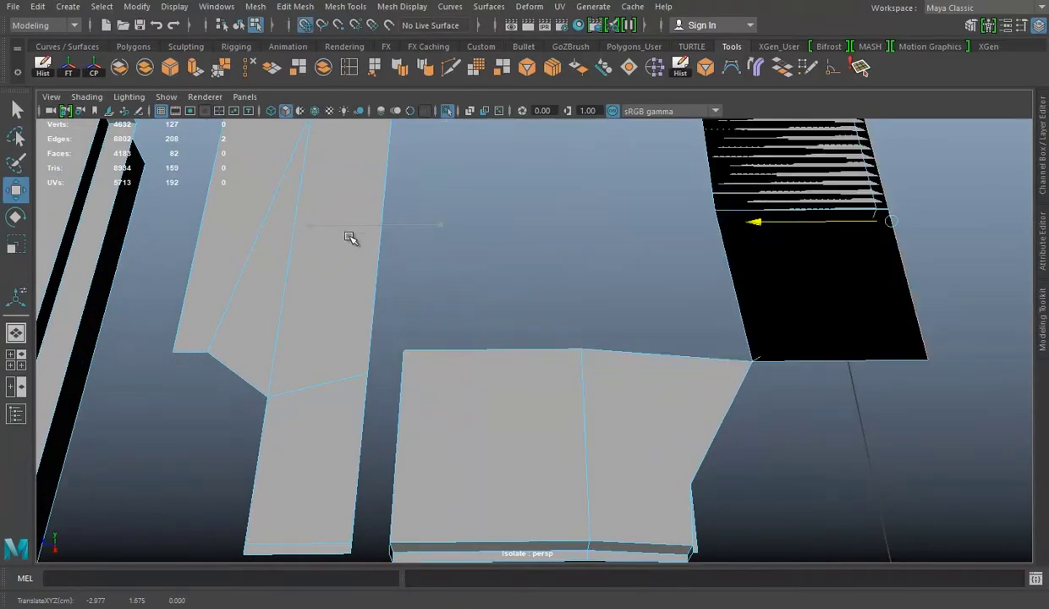
left_click_drag(368, 228, 343, 227)
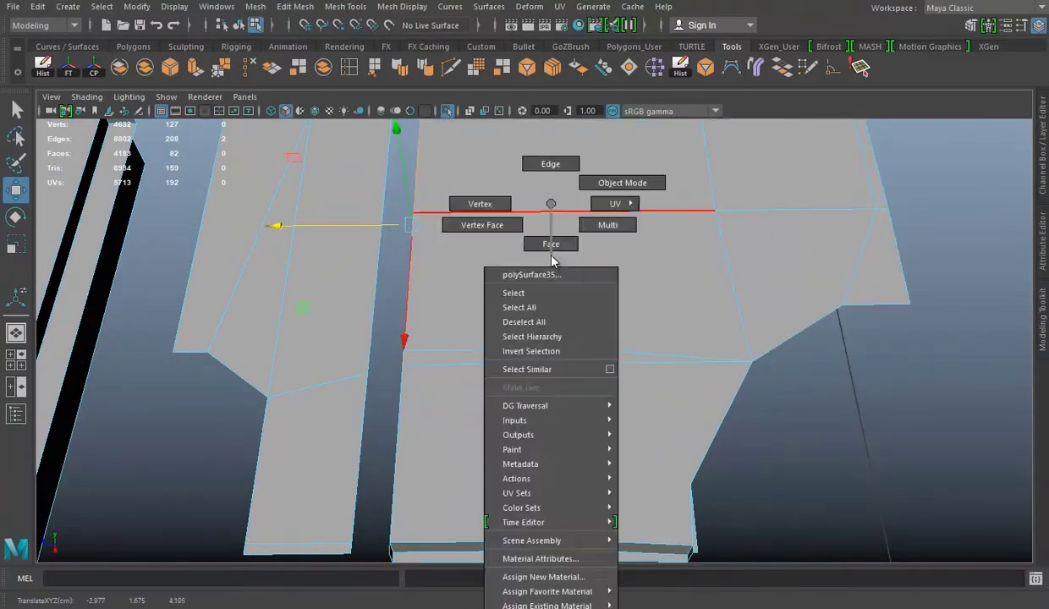
Merge the corner vertex pairs and delete the stray edge loop across the panel.
right_click_drag(546, 206, 466, 201)
left_click_drag(466, 201, 375, 331, "alt")
key("g")
middle_click_drag(473, 204, 434, 239, "alt")
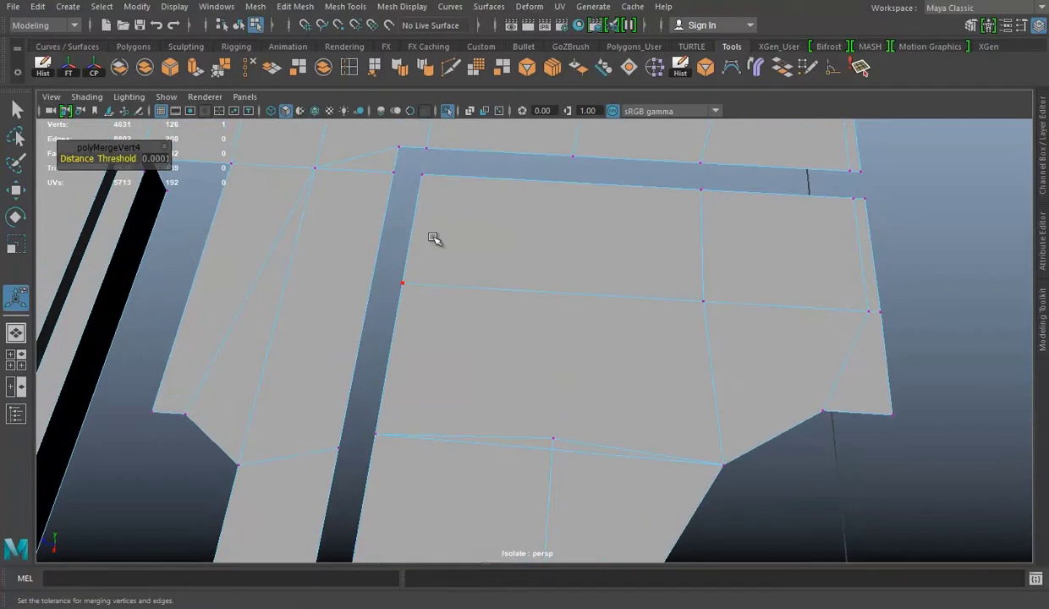
key("ctrl+e")
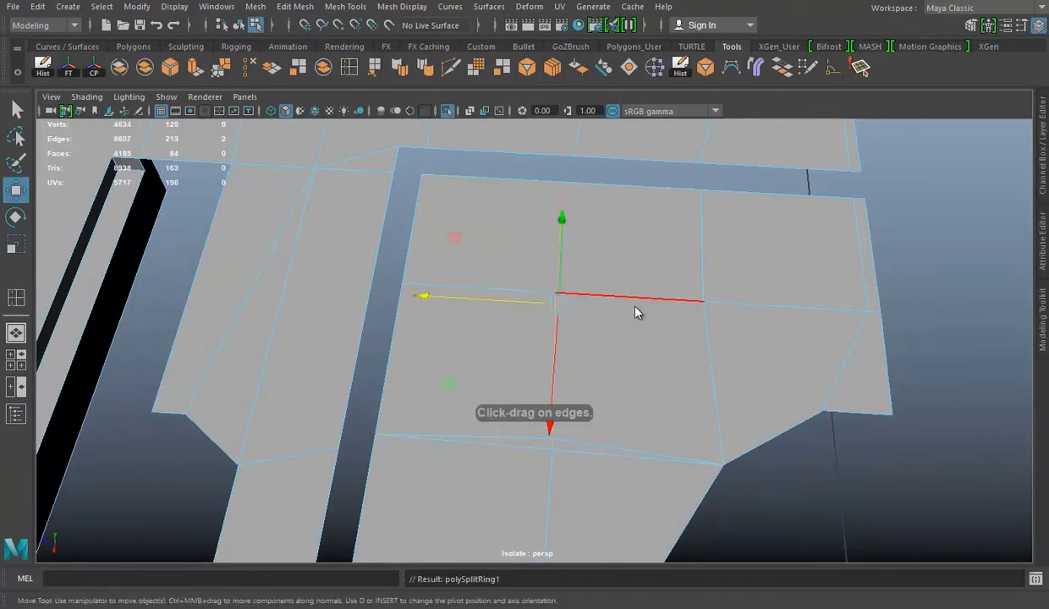
left_click(222, 74)
mouse_move(604, 326)
left_mouse_down("alt")
mouse_move(511, 272)
mouse_move(433, 274)
left_mouse_up("alt")
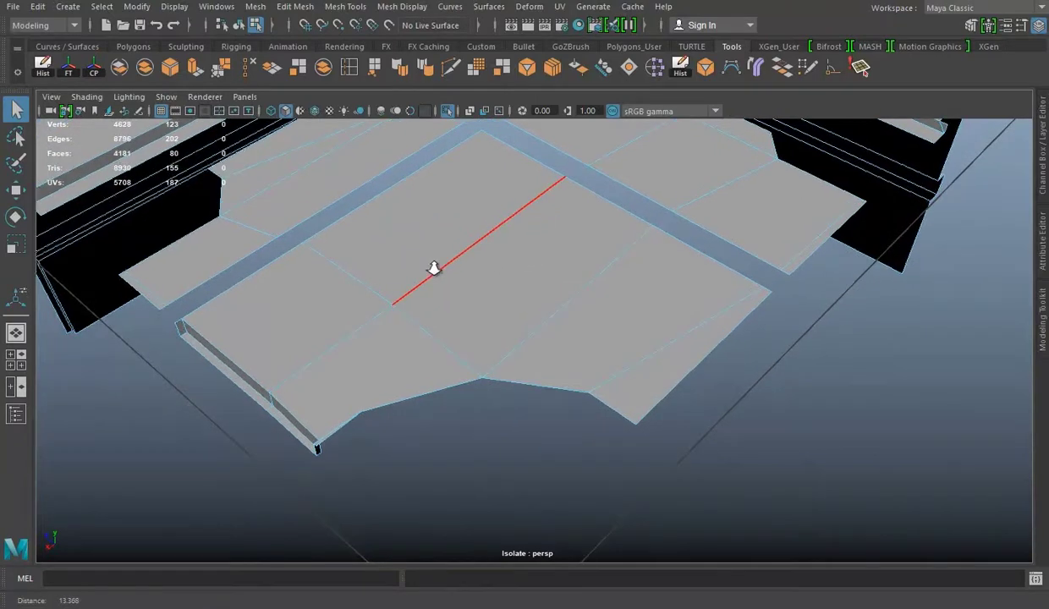
key("ctrl+Delete")
Cut from the edge vertex and merge the stray vertex into the panel's corner.
mouse_move(586, 262)
left_mouse_down("alt")
mouse_move(494, 290)
mouse_move(448, 257)
mouse_move(377, 87)
left_mouse_up("alt")
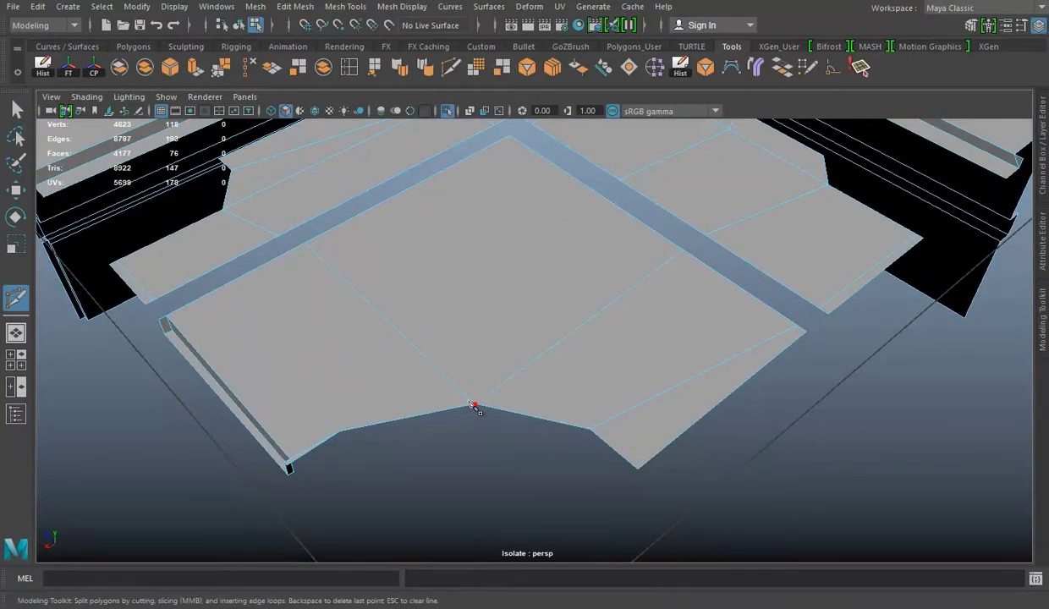
key("w")
left_click_drag(762, 322, 623, 286, "alt")
right_click_drag(598, 208, 464, 189)
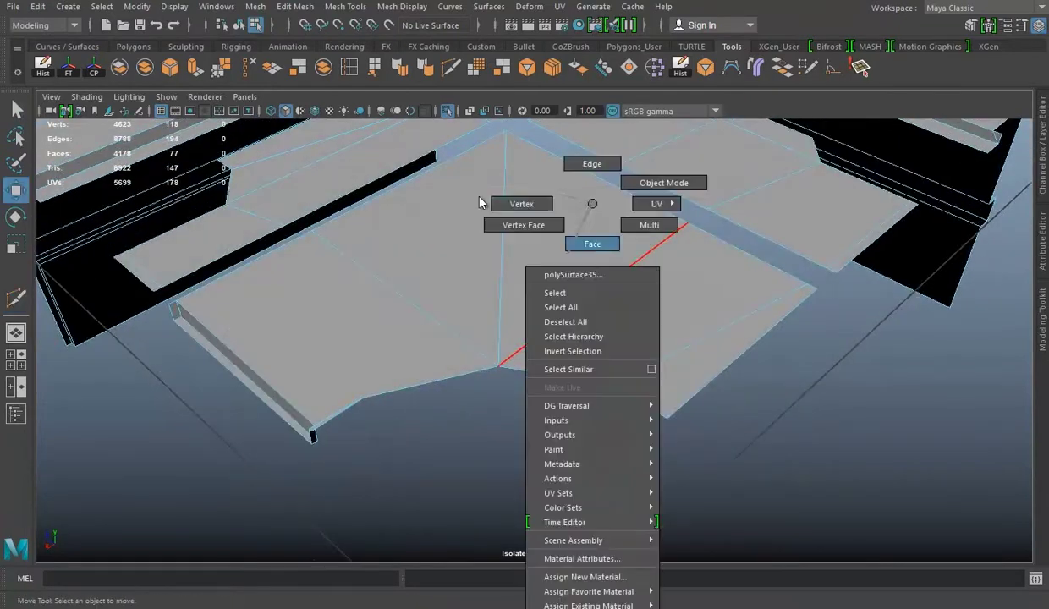
mouse_move(399, 302)
left_mouse_down("alt")
mouse_move(546, 382)
mouse_move(608, 336)
left_mouse_up("alt")
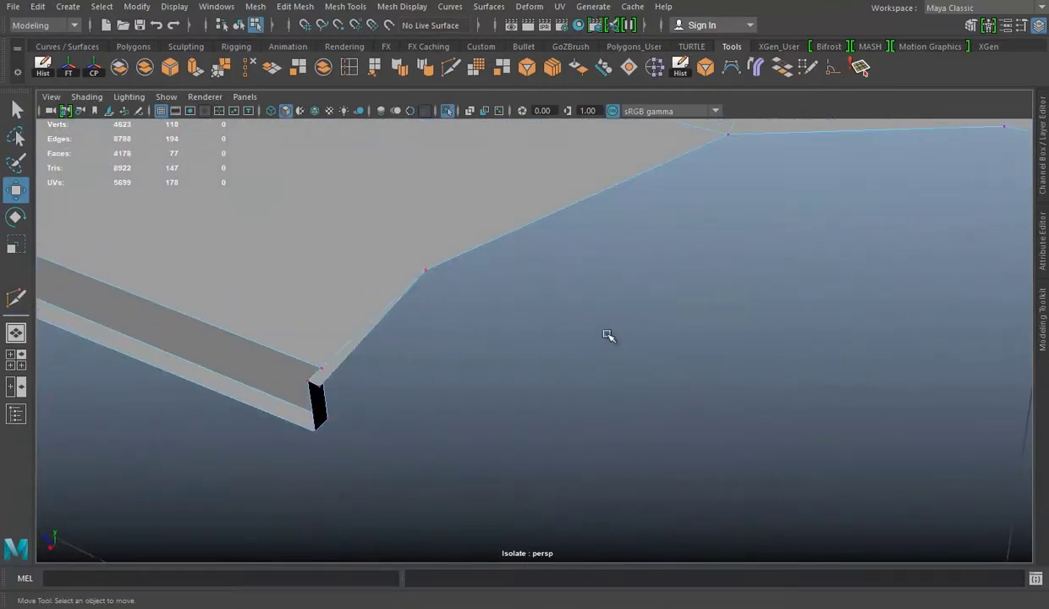
mouse_move(596, 245)
left_mouse_down("alt")
mouse_move(457, 244)
mouse_move(455, 82)
left_mouse_up("alt")
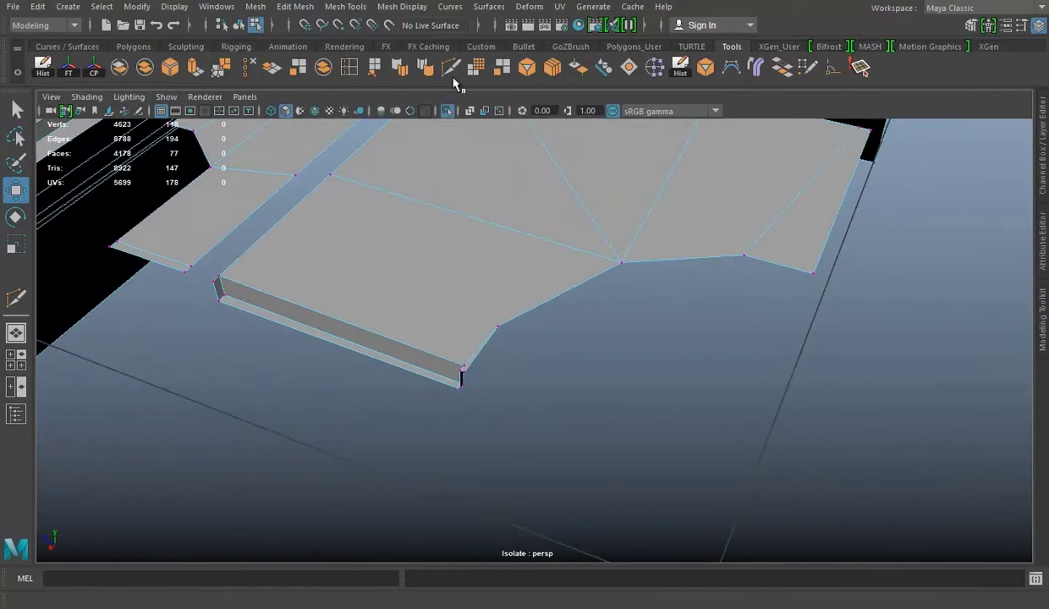
left_click(498, 326)
mouse_move(499, 329)
right_mouse_down("alt")
mouse_move(569, 358)
mouse_move(474, 272)
mouse_move(461, 330)
right_mouse_up("alt")
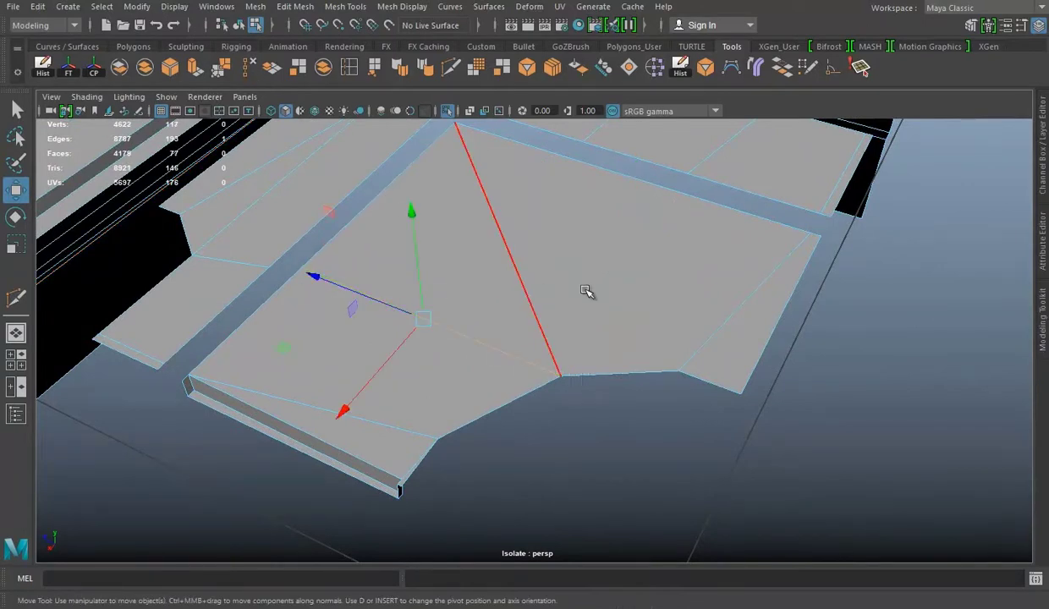
mouse_move(489, 192)
left_mouse_down("alt")
mouse_move(622, 265)
mouse_move(537, 283)
left_mouse_up("alt")
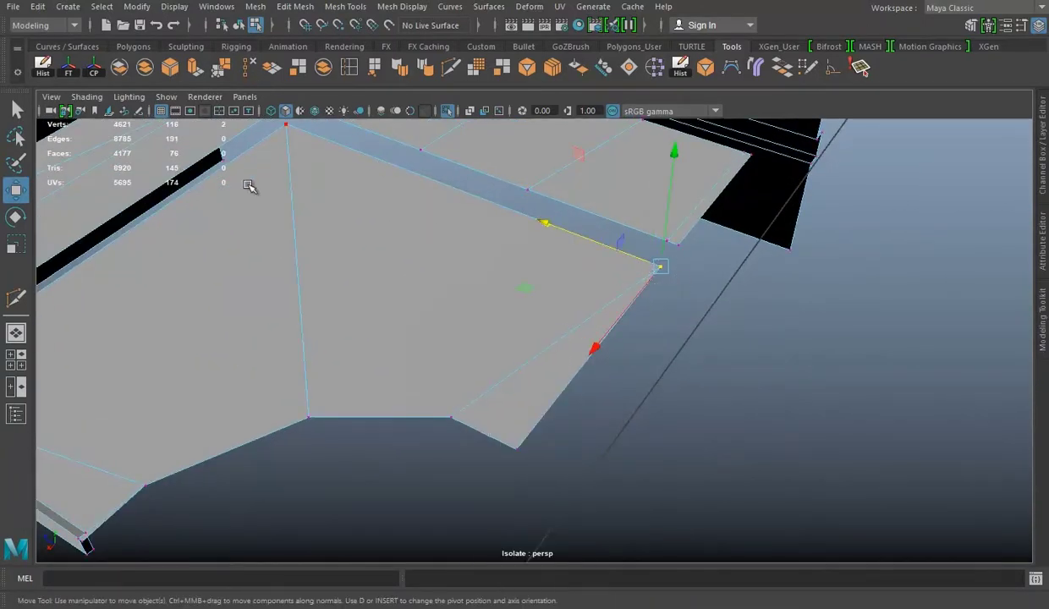
left_click_drag(595, 164, 457, 264, "alt")
right_click_drag(485, 246, 485, 161)
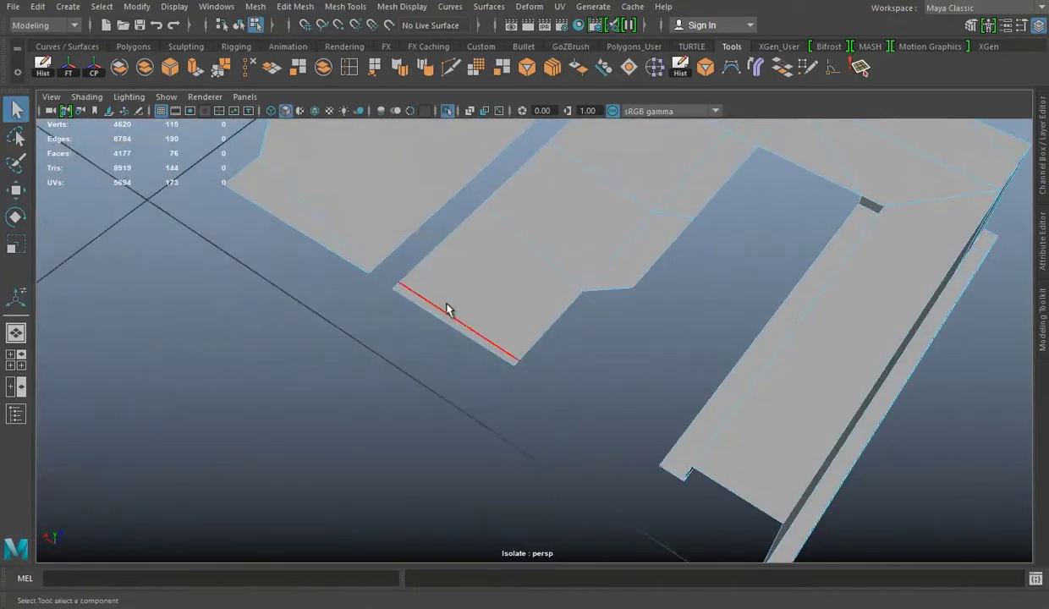
left_click_drag(592, 268, 529, 358, "alt")
scroll(530, 358, "down", 3)
mouse_move(869, 430)
left_mouse_down("alt")
mouse_move(638, 367)
mouse_move(661, 335)
mouse_move(601, 313)
left_mouse_up("alt")
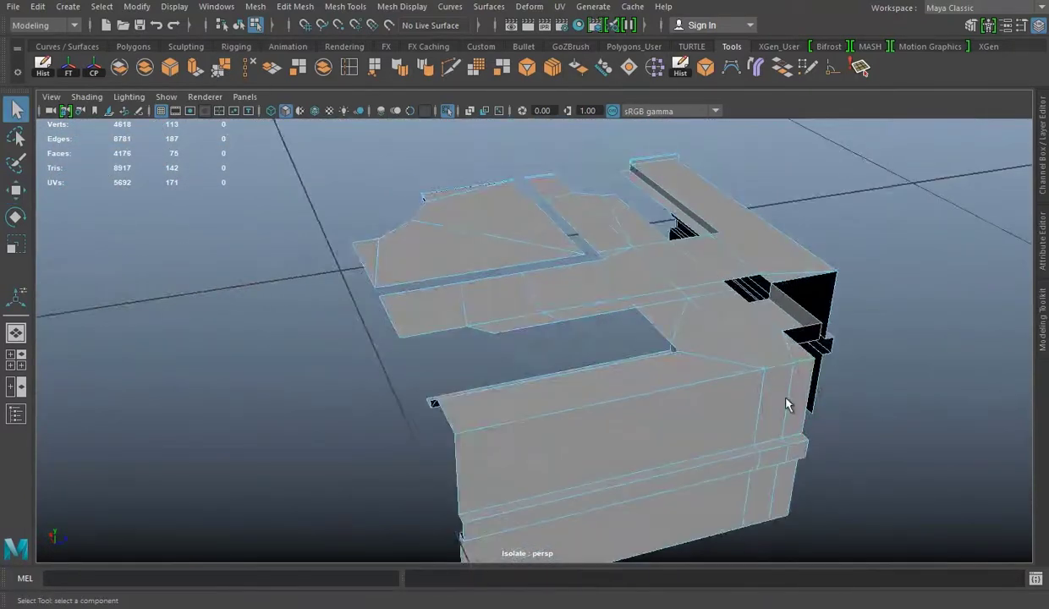
Show the full scene and select an edge of the frame strip.
left_click(382, 112)
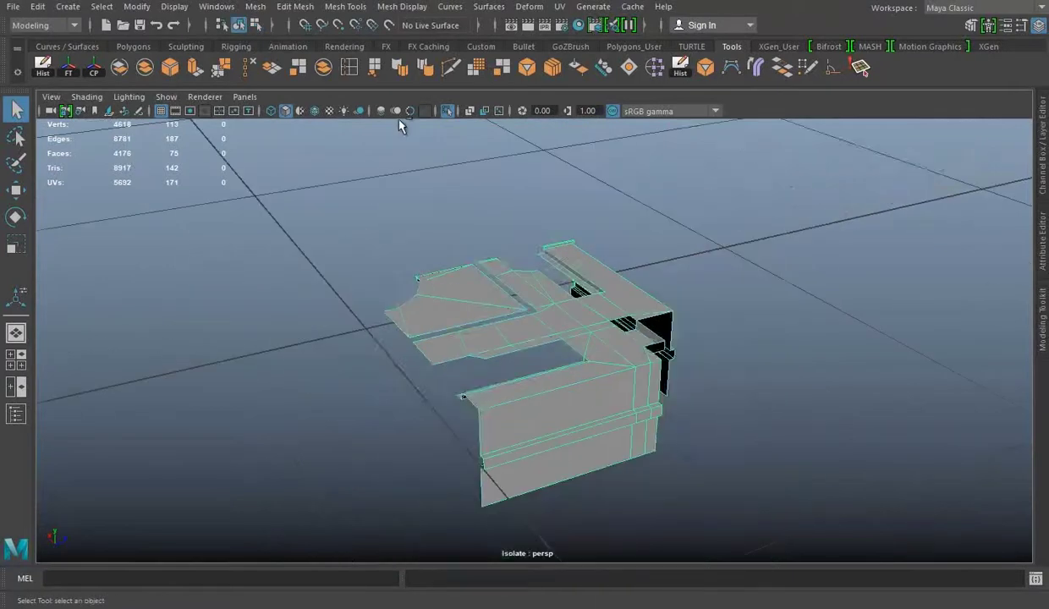
left_click_drag(386, 116, 549, 266, "alt")
scroll(519, 249, "up", 2)
scroll(473, 299, "up", 4)
left_click_drag(473, 300, 796, 305, "alt")
right_click_drag(928, 204, 924, 161)
left_click(415, 373)
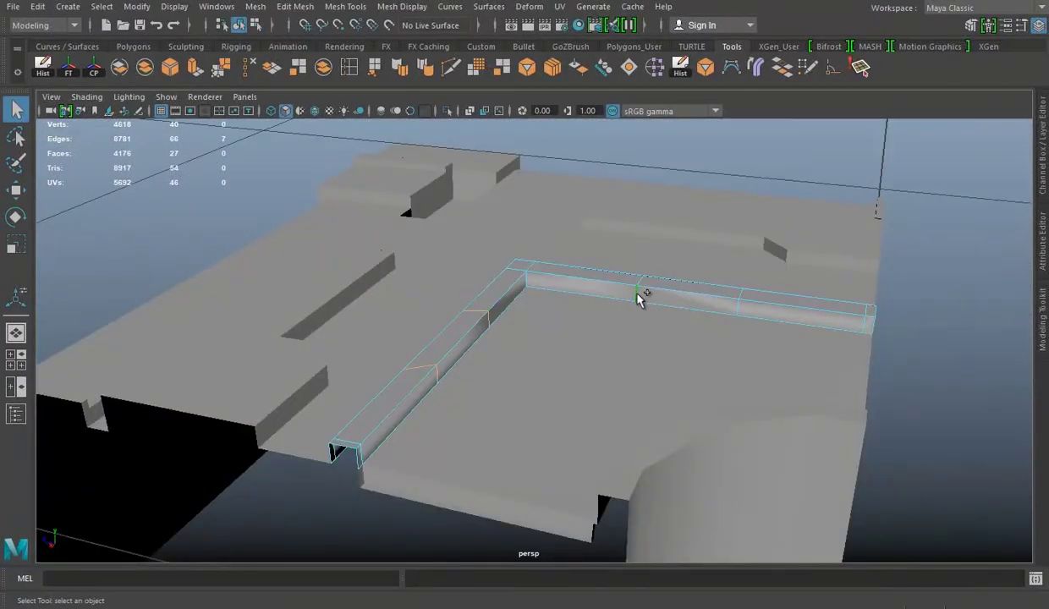
scroll(549, 294, "up", 5)
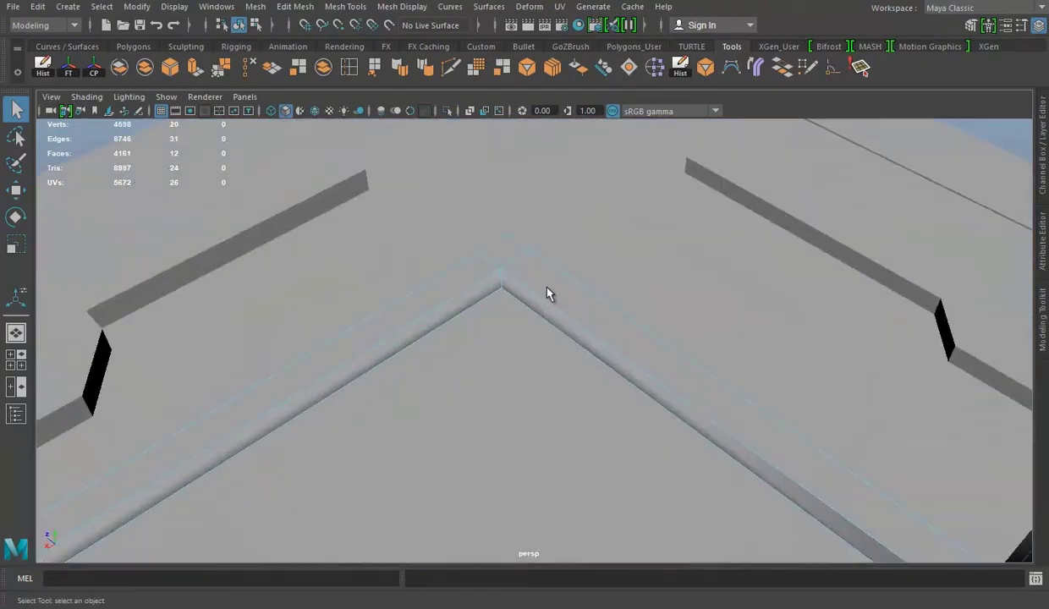
scroll(508, 169, "up", 3)
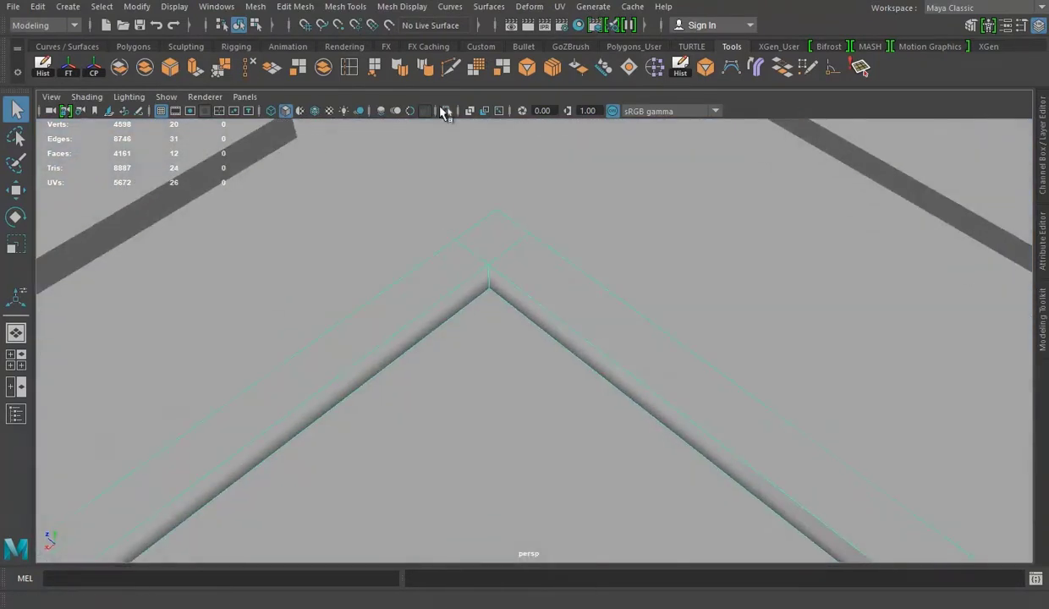
Select the stray edges at the frame strip's corner and delete them.
left_click_drag(490, 279, 741, 267, "alt")
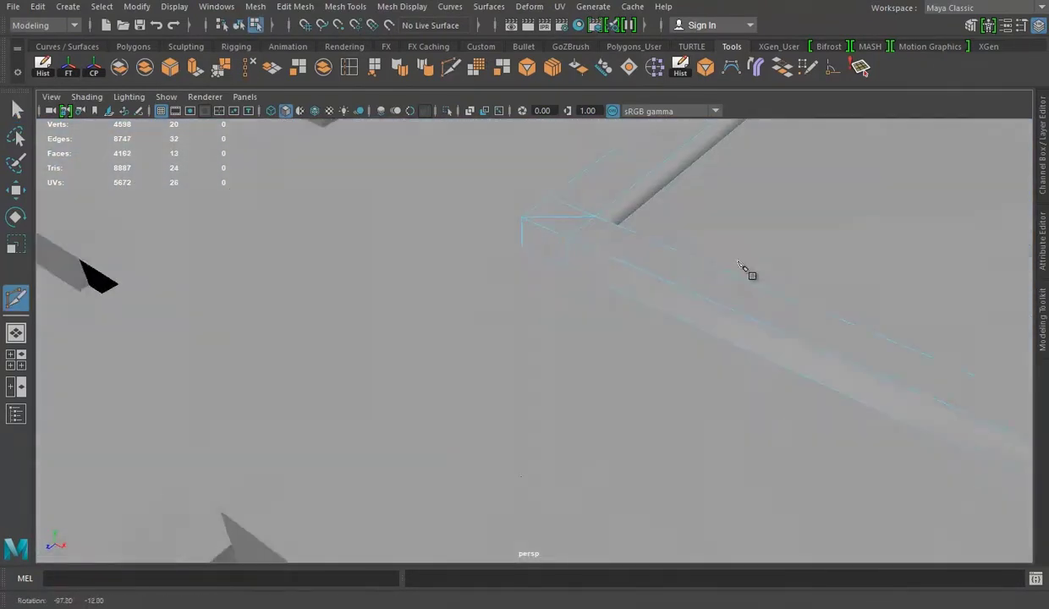
left_click(583, 228)
mouse_move(582, 228)
left_mouse_down("alt")
mouse_move(462, 241)
mouse_move(502, 227)
left_mouse_up("alt")
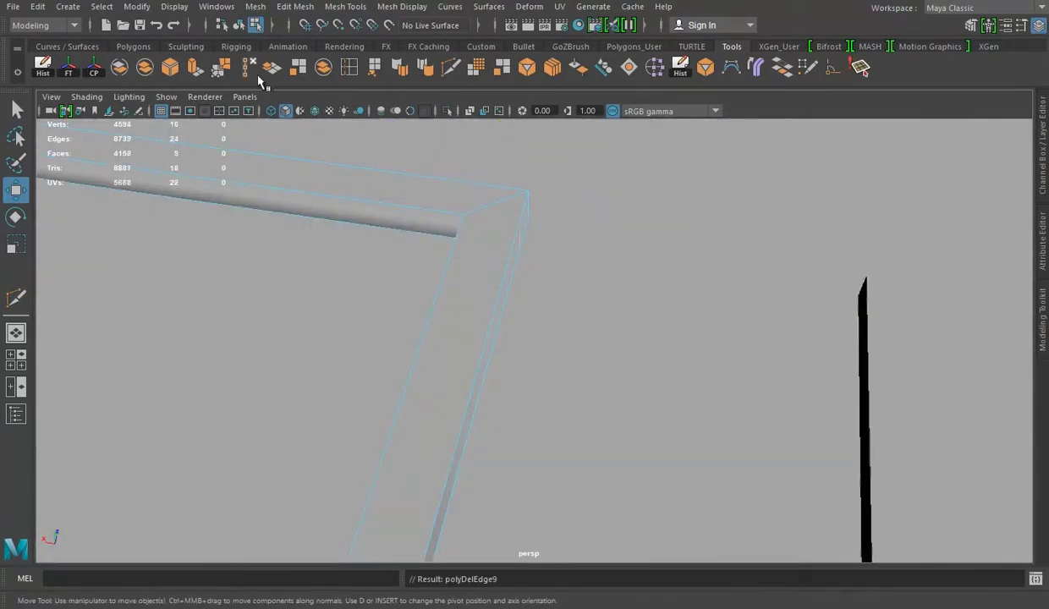
scroll(210, 228, "down", 5)
left_click_drag(211, 228, 492, 328, "alt")
scroll(240, 354, "up", 2)
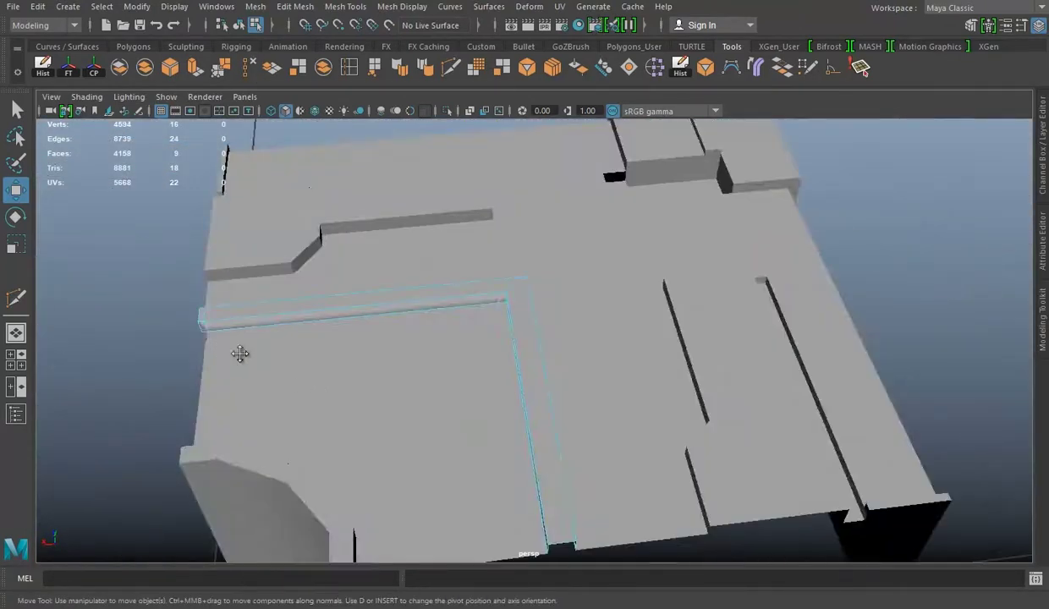
scroll(240, 353, "up", 4)
mouse_move(358, 163)
left_mouse_down("alt")
mouse_move(408, 217)
mouse_move(197, 363)
mouse_move(742, 243)
mouse_move(679, 209)
mouse_move(546, 252)
mouse_move(459, 342)
left_mouse_up("alt")
Save the scene, soften the frame strip's edges, and select the other corner piece's edges.
key("ctrl+s")
left_click(396, 74)
left_click(290, 268)
left_click_drag(290, 267, 308, 281, "alt")
right_click_drag(252, 202, 245, 141)
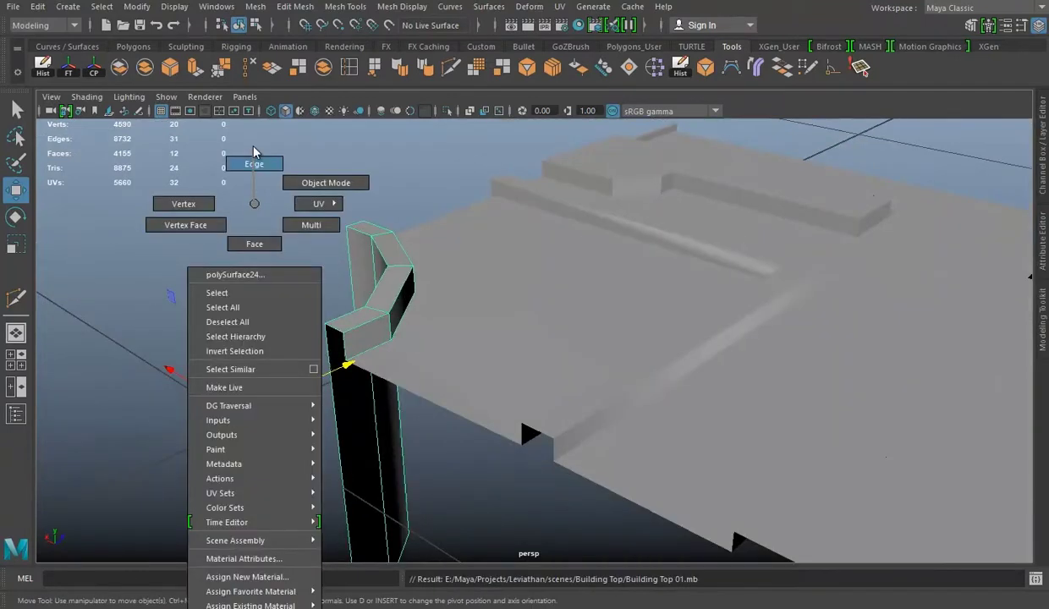
left_click_drag(245, 142, 529, 417, "alt")
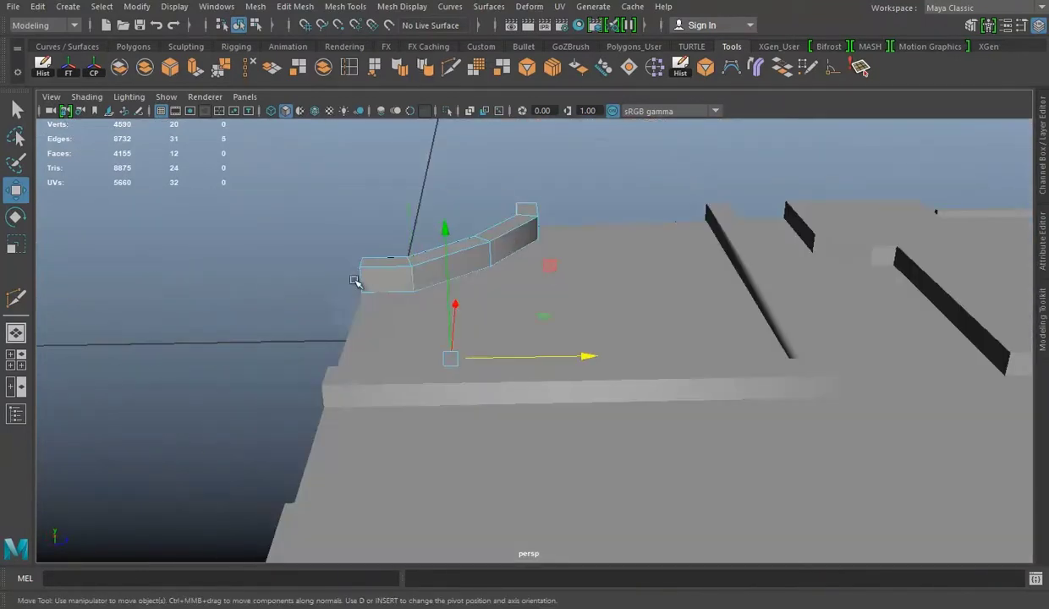
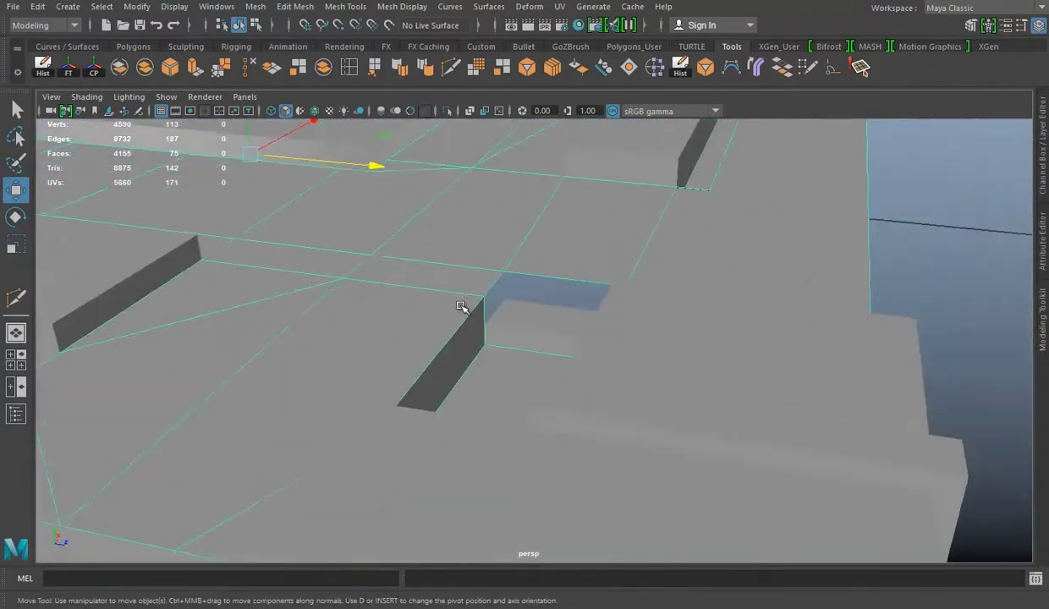
Select the border edge of the gap in the building-top roof.
mouse_move(461, 306)
left_mouse_down("alt")
mouse_move(508, 222)
mouse_move(304, 218)
mouse_move(573, 244)
mouse_move(430, 281)
mouse_move(435, 311)
mouse_move(702, 248)
mouse_move(406, 307)
mouse_move(475, 354)
left_mouse_up("alt")
left_click(448, 111)
left_click(448, 111)
double_click(449, 116)
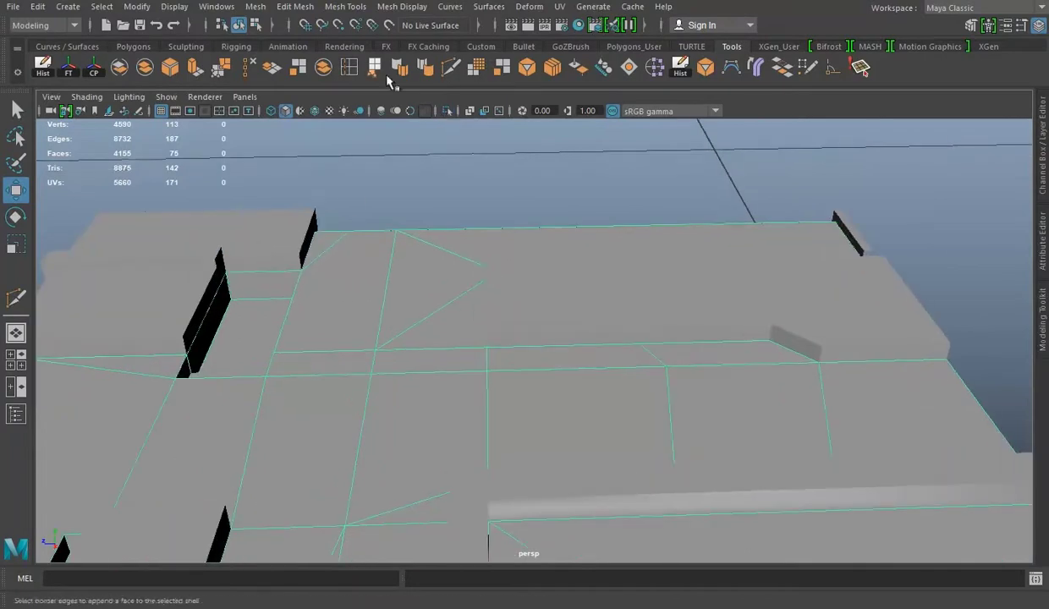
right_click(446, 404)
double_click(414, 374)
mouse_move(502, 268)
left_mouse_down("alt")
mouse_move(686, 356)
mouse_move(433, 300)
mouse_move(469, 323)
mouse_move(501, 292)
mouse_move(414, 344)
mouse_move(510, 316)
mouse_move(512, 274)
mouse_move(464, 312)
mouse_move(540, 326)
mouse_move(285, 286)
left_mouse_up("alt")
left_click(539, 326)
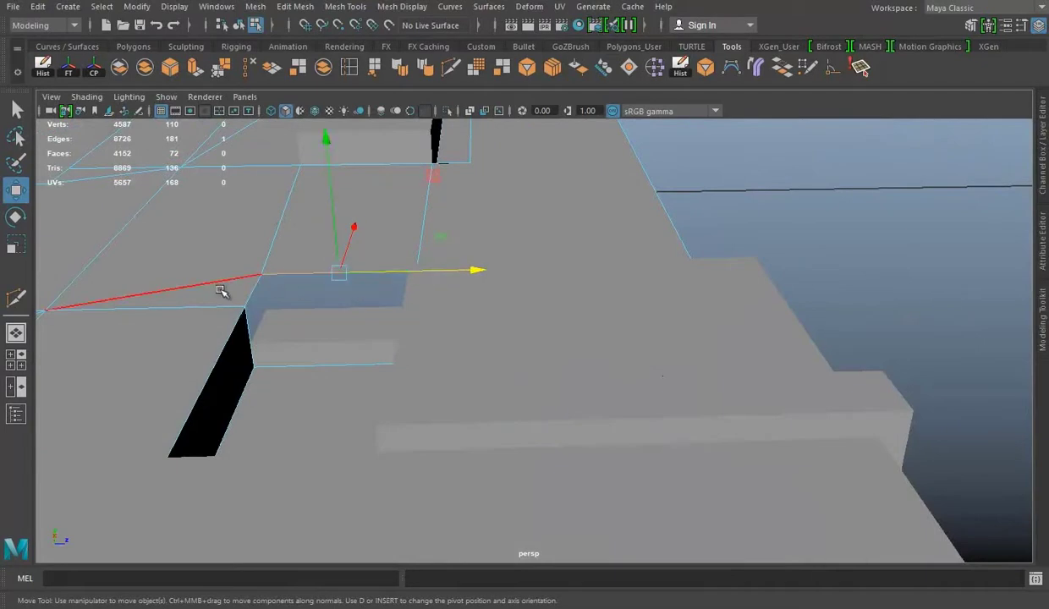
mouse_move(431, 309)
left_mouse_down("alt")
mouse_move(647, 251)
mouse_move(496, 286)
mouse_move(373, 181)
mouse_move(452, 287)
mouse_move(470, 214)
left_mouse_up("alt")
Extrude the roof's border edge with Ctrl+E and raise it in Y.
key("ctrl+e")
scroll(440, 275, "down", 3)
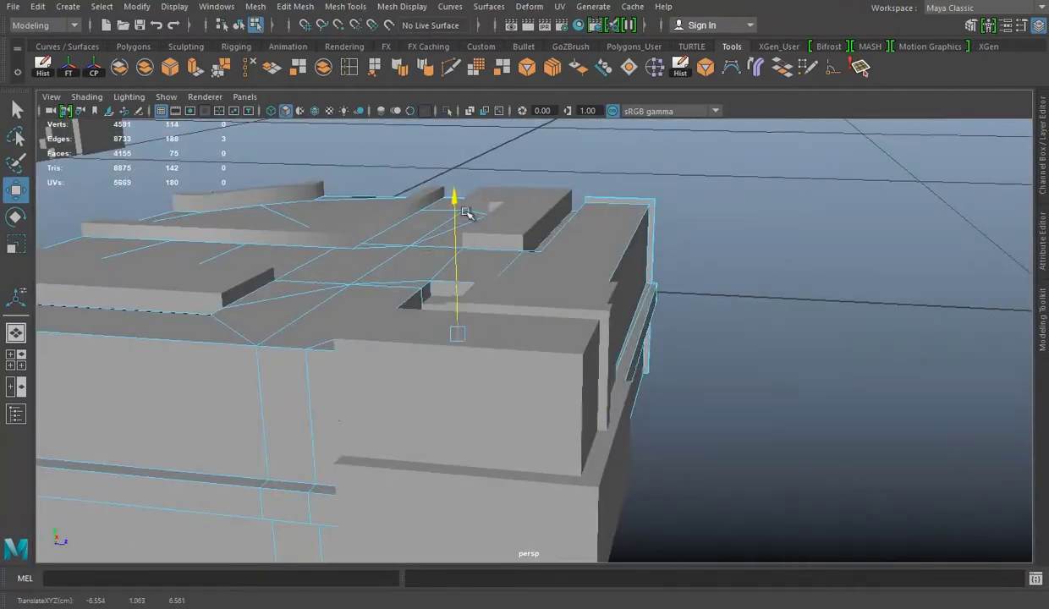
scroll(474, 245, "up", 3)
left_click_drag(478, 270, 501, 236, "alt")
left_click_drag(586, 242, 572, 208)
Isolate the mesh and merge the two stray vertex pairs.
key("4")
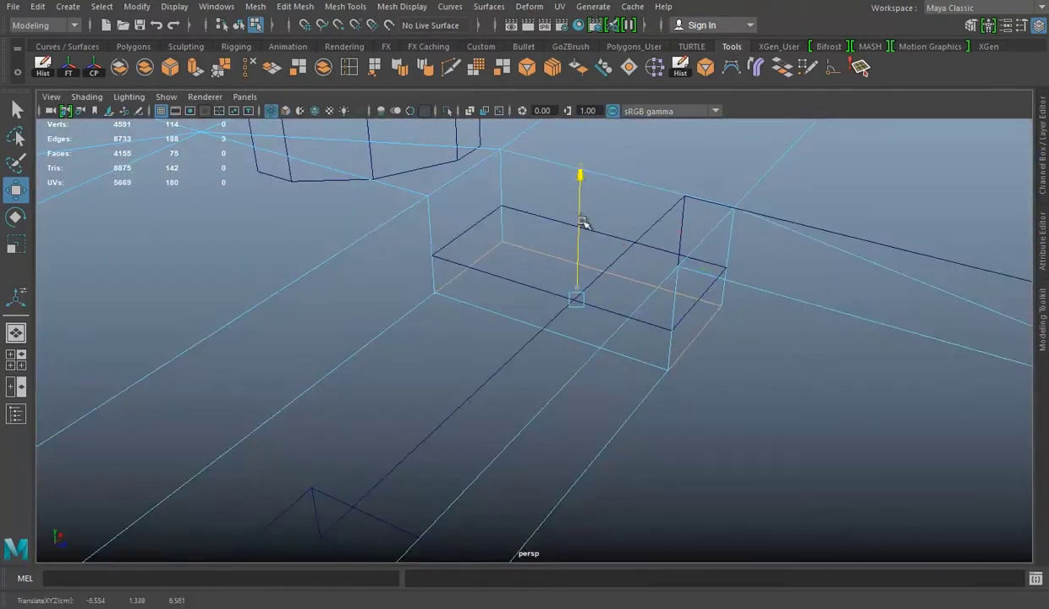
left_click(286, 110)
left_click(447, 111)
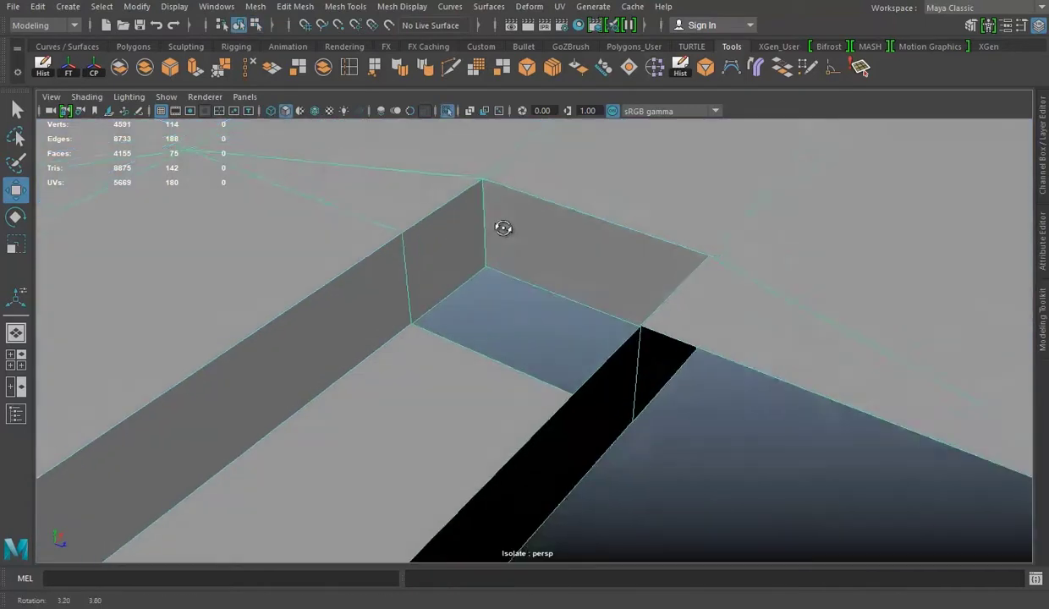
left_click(257, 66)
left_click_drag(703, 275, 546, 262, "alt")
mouse_move(516, 316)
left_mouse_down()
mouse_move(548, 357)
mouse_move(439, 218)
left_mouse_up()
right_click_drag(500, 197, 559, 178)
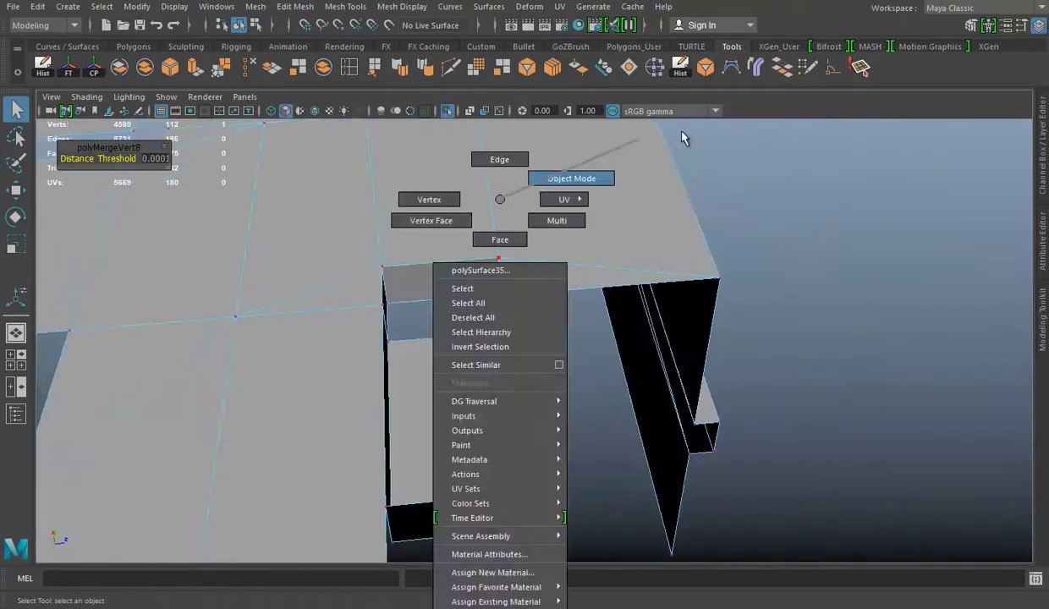
Exit isolate view and select the whole building-top model.
left_click_drag(507, 254, 387, 210, "alt")
left_click(448, 111)
left_click_drag(843, 307, 492, 272, "alt")
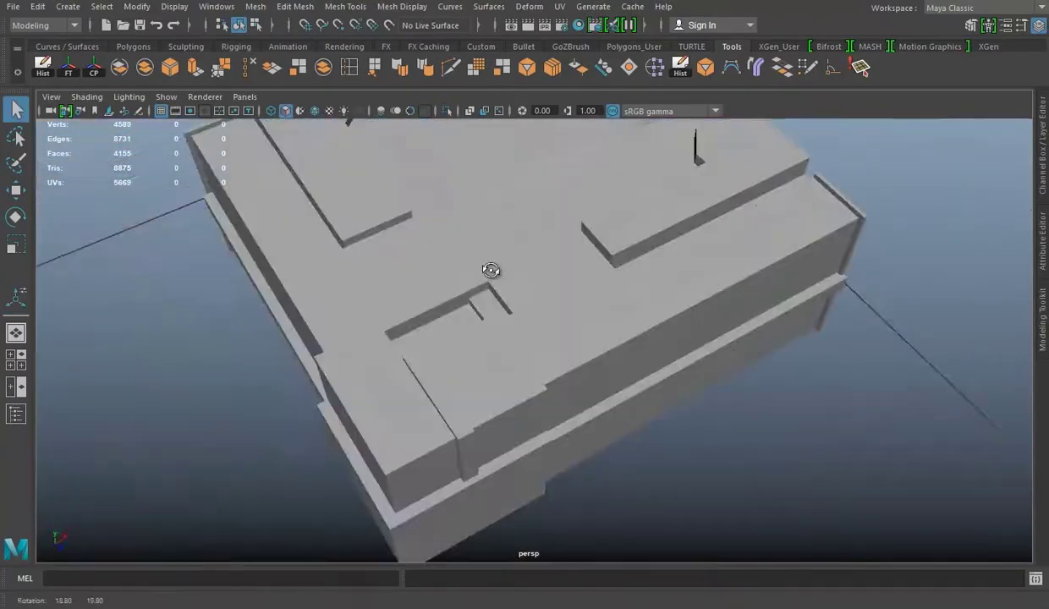
right_click_drag(491, 272, 418, 281, "alt")
mouse_move(418, 281)
left_mouse_down("alt")
mouse_move(558, 309)
mouse_move(485, 327)
mouse_move(428, 232)
mouse_move(658, 308)
mouse_move(519, 270)
mouse_move(607, 248)
mouse_move(605, 286)
mouse_move(761, 254)
left_mouse_up("alt")
left_click(485, 328)
Save the scene as Building Top 01.mb and move the plate to the origin.
key("w")
key("ctrl+s")
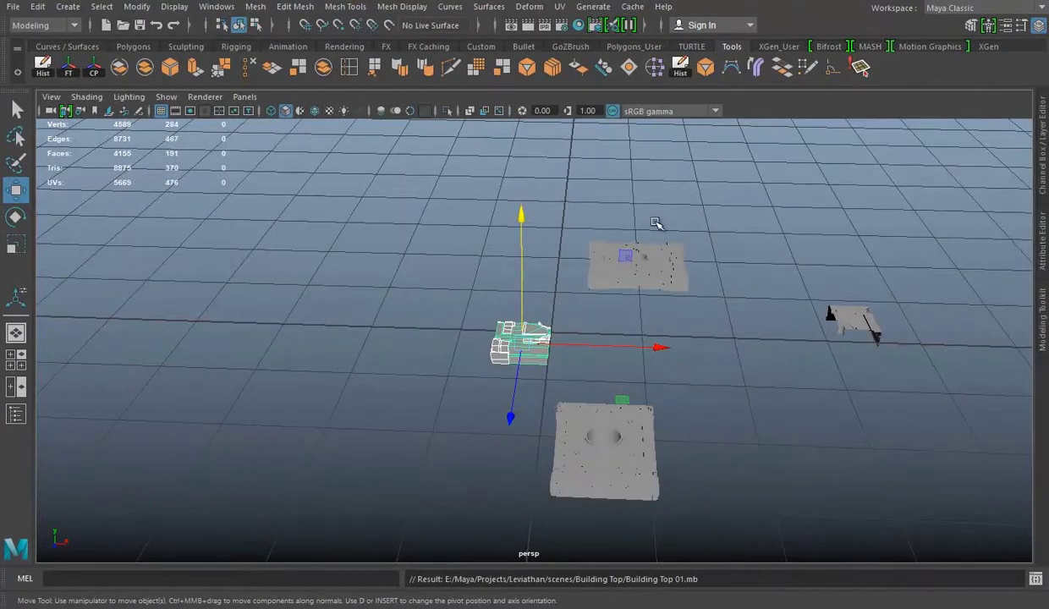
mouse_move(525, 284)
left_mouse_down("alt")
mouse_move(490, 338)
mouse_move(621, 345)
left_mouse_up("alt")
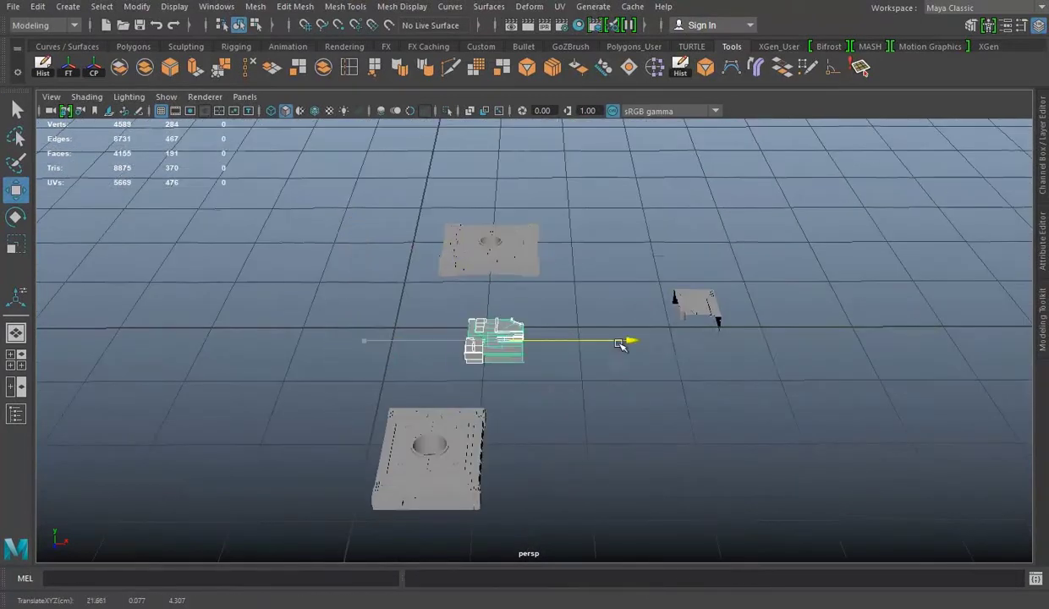
mouse_move(842, 340)
left_mouse_down("alt")
mouse_move(745, 445)
mouse_move(585, 359)
mouse_move(360, 299)
mouse_move(589, 367)
left_mouse_up("alt")
scroll(584, 377, "up", 1)
key("f")
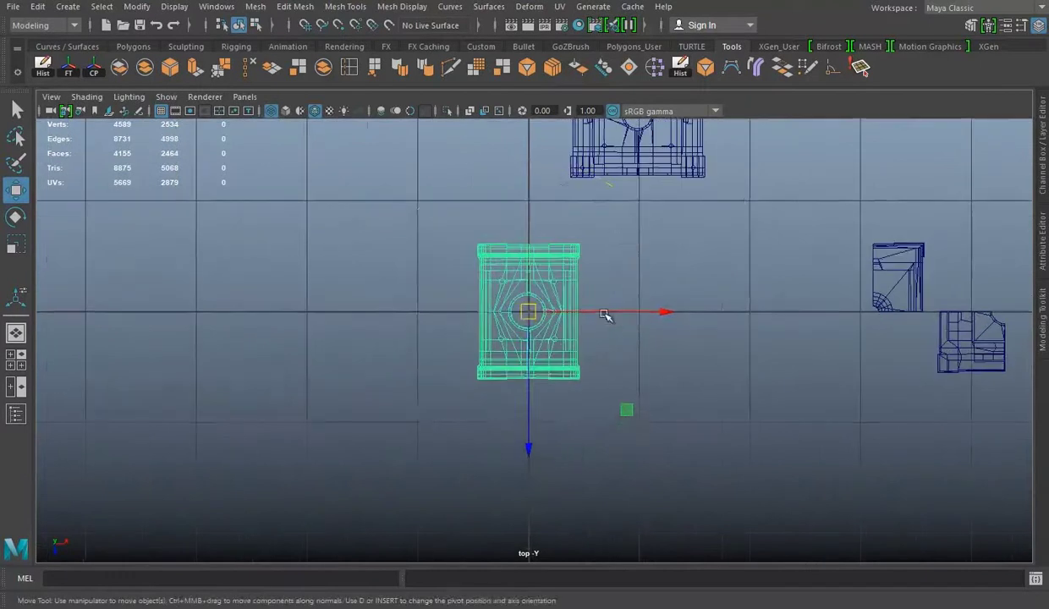
Try the Rotate tool on the plate, then undo back to 0 rotation.
key("e")
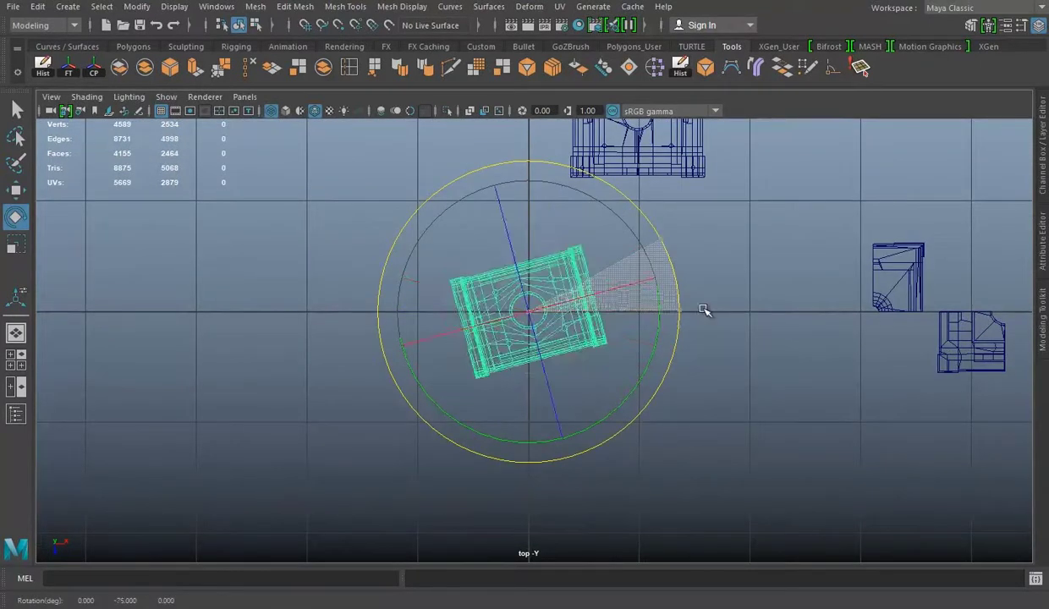
key("ctrl+z")
key("w")
key("f")
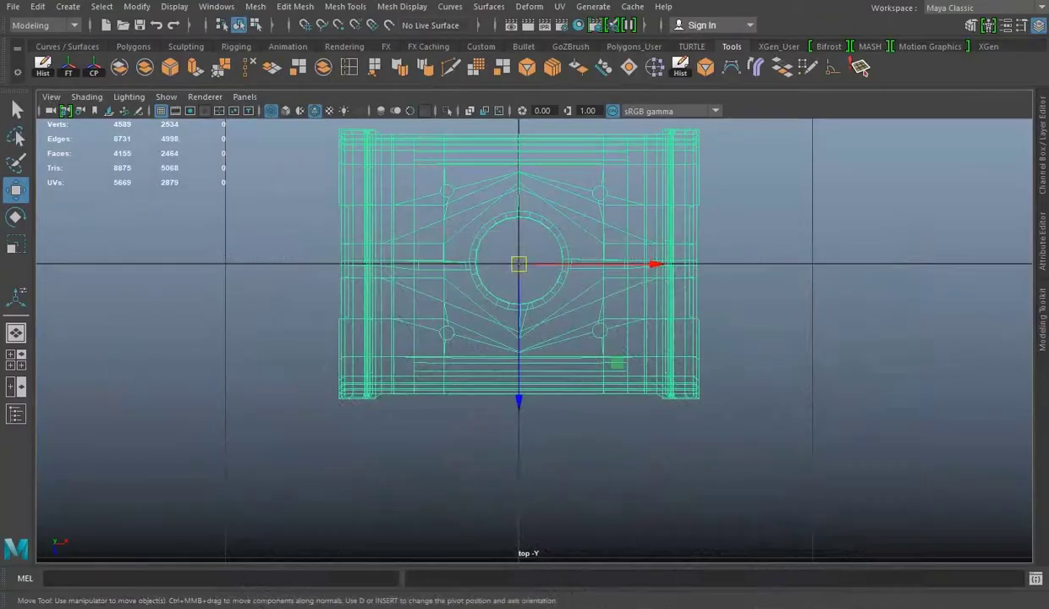
Check the centred plate across the four views and the side view.
key("space")
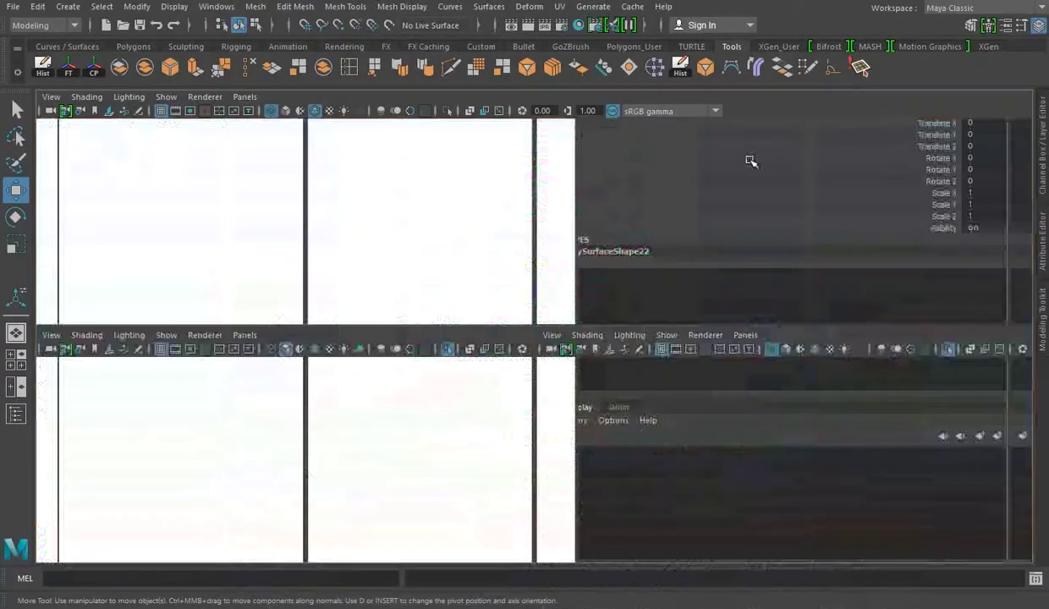
key("space")
mouse_move(733, 243)
left_mouse_down("alt")
mouse_move(716, 215)
mouse_move(445, 356)
mouse_move(812, 445)
left_mouse_up("alt")
key("space")
key("space")
left_click(449, 114)
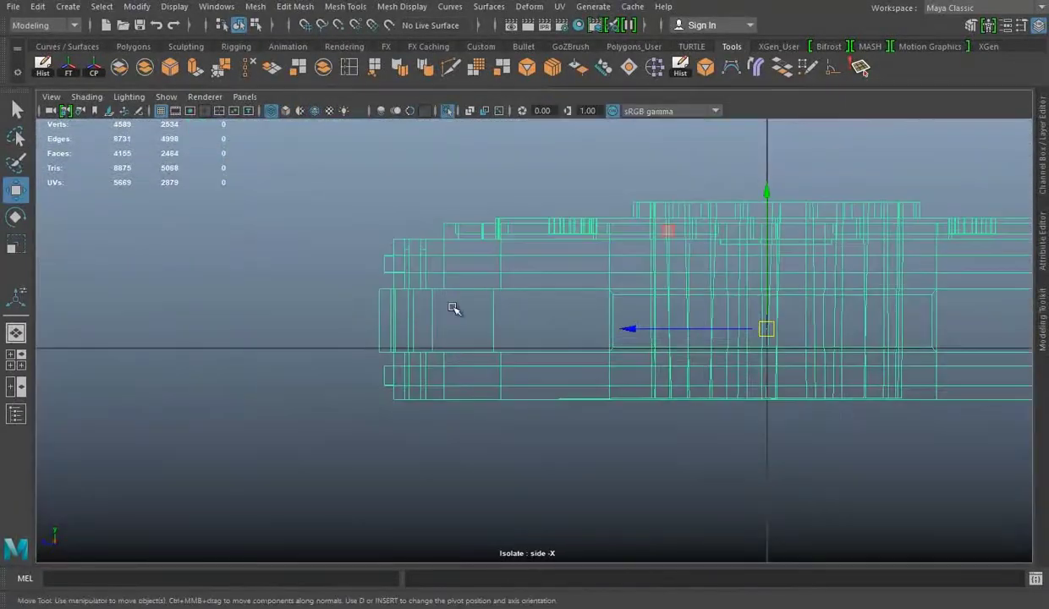
left_click(449, 115)
key("space")
key("space")
scroll(644, 335, "down", 2)
Switch the plate to vertex mode and inspect it in the perspective and top views.
key("F9")
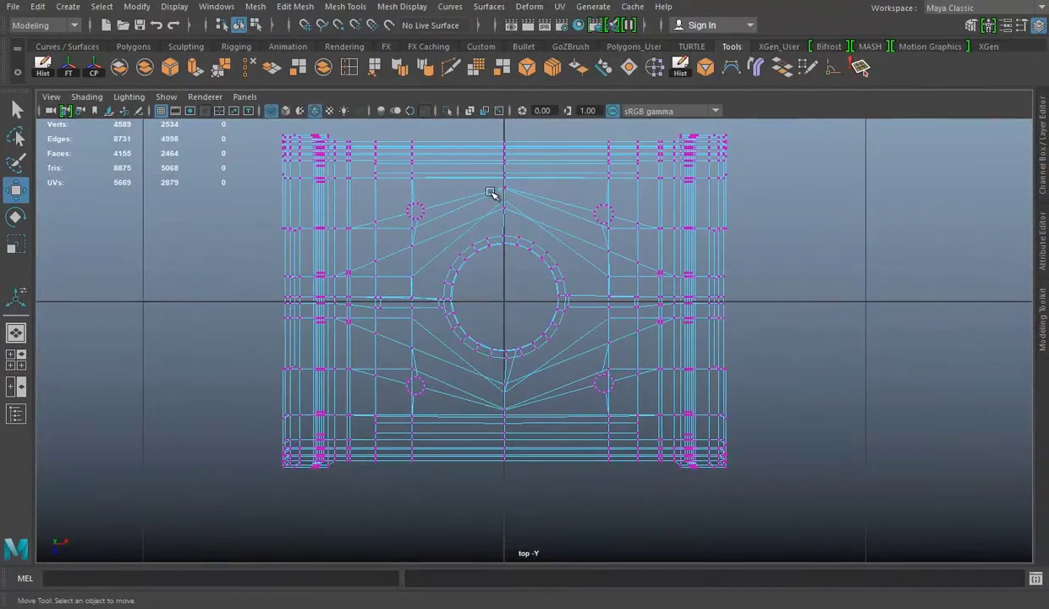
right_click_drag(554, 191, 489, 161)
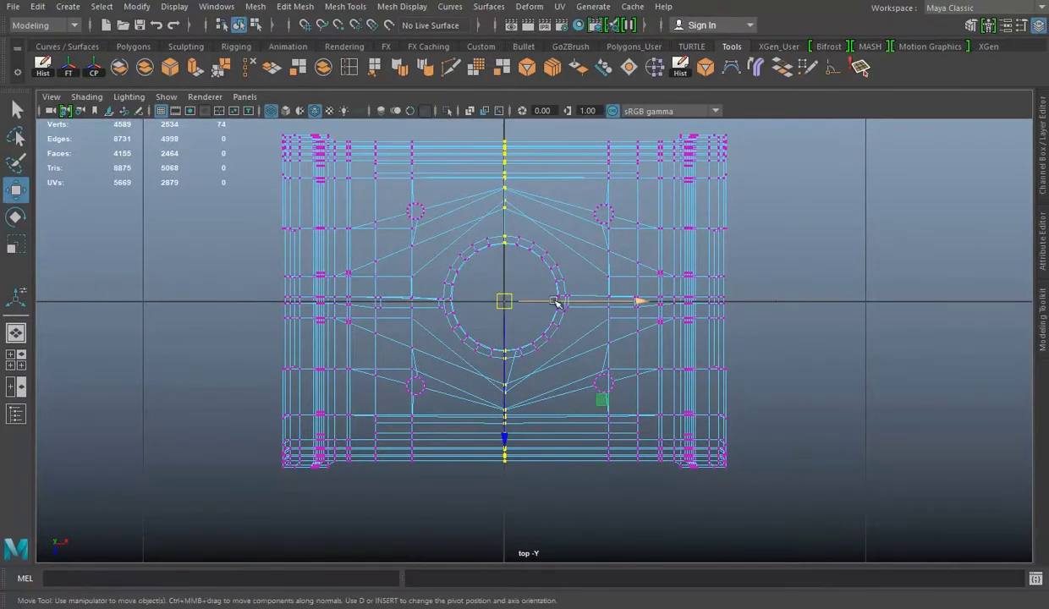
key("space")
left_click_drag(728, 259, 567, 229, "alt")
scroll(408, 272, "up", 3)
left_click_drag(408, 272, 661, 306, "alt")
scroll(661, 307, "down", 5)
mouse_move(785, 263)
left_mouse_down("alt")
mouse_move(426, 250)
mouse_move(410, 387)
left_mouse_up("alt")
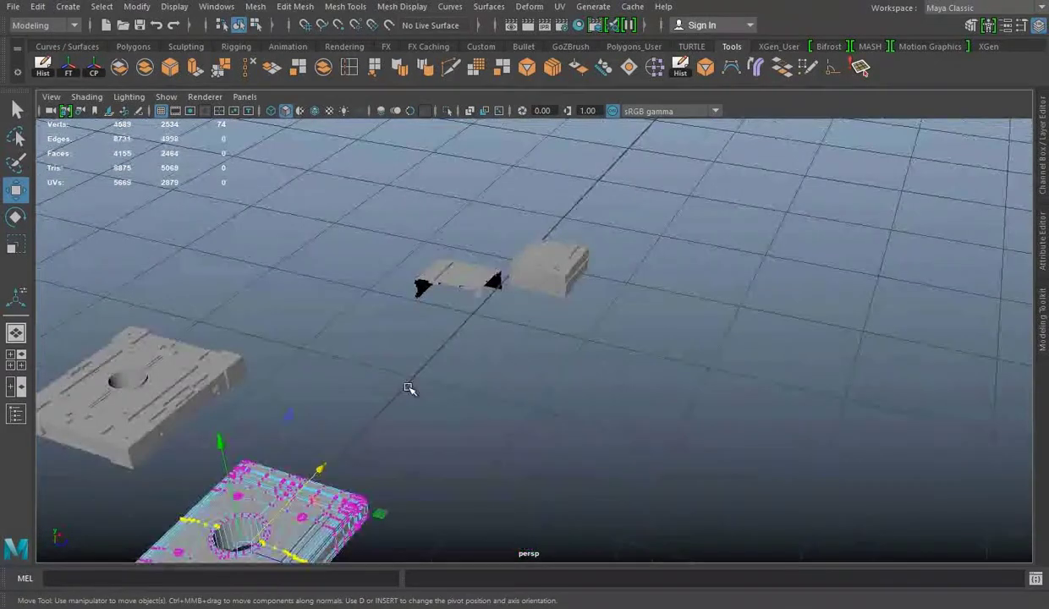
scroll(551, 302, "up", 5)
left_click_drag(551, 302, 573, 314, "alt")
left_click_drag(647, 246, 457, 363, "alt")
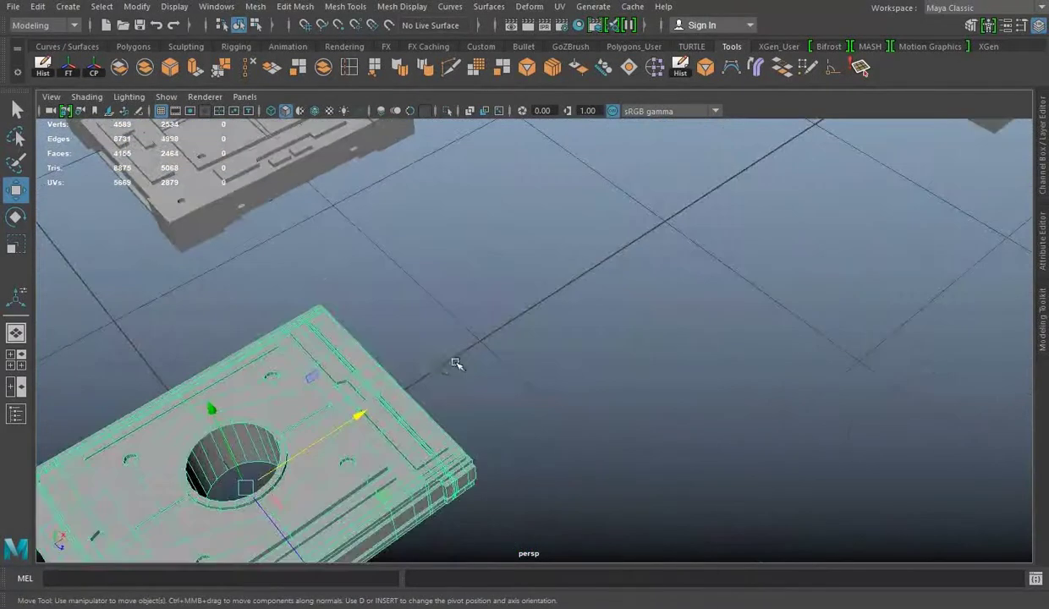
key("space")
right_click_drag(555, 207, 549, 221)
Select an edge along the slot and frame it in the perspective view.
key("F8")
key("space")
left_click(391, 282)
key("f")
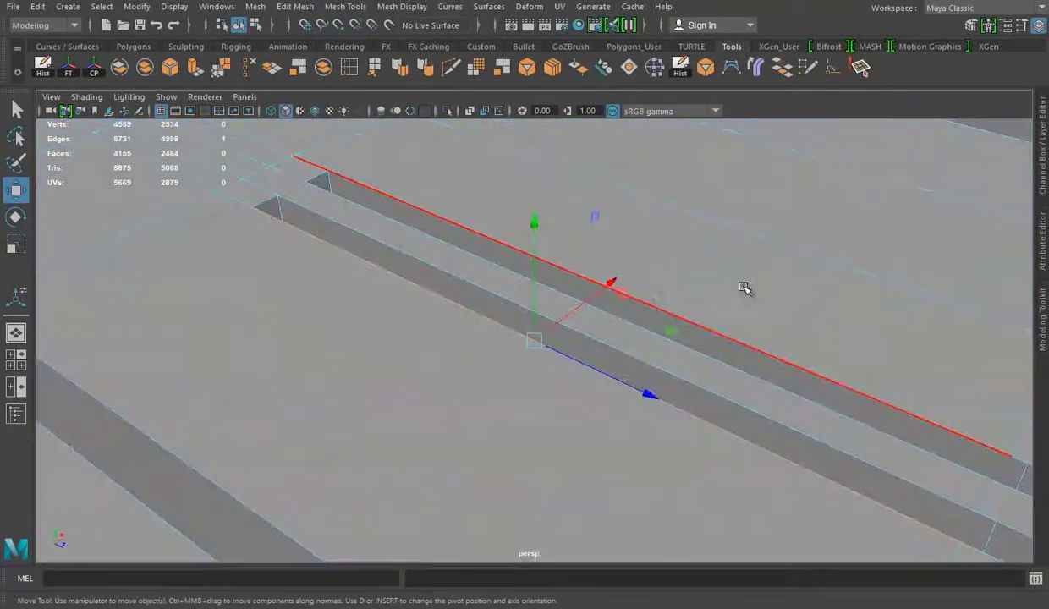
scroll(487, 269, "down", 3)
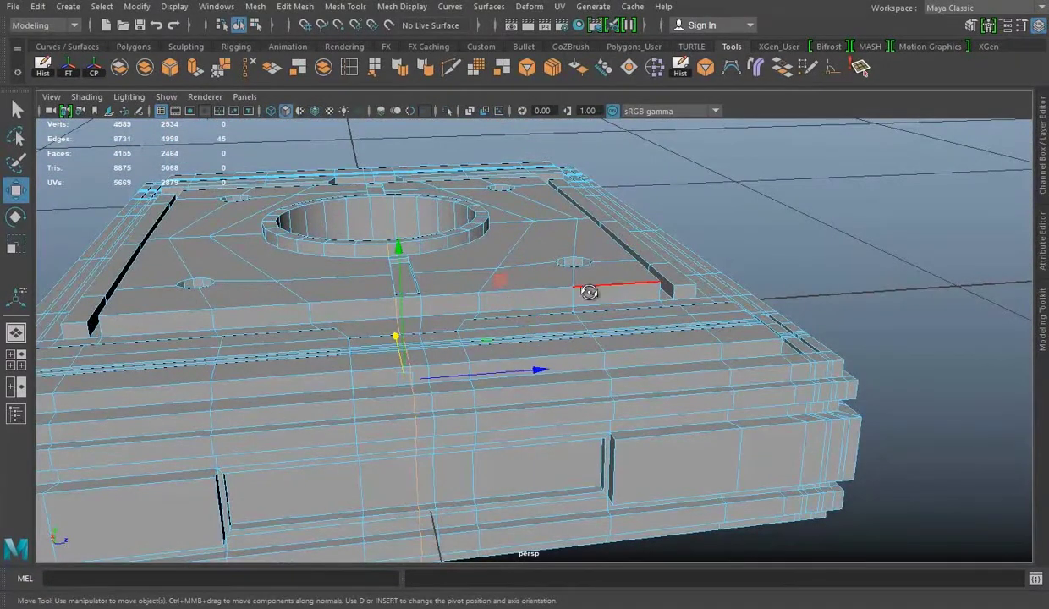
left_click_drag(590, 292, 532, 324, "alt")
Pick the centre-line vertices in the top view, then select all 2464 faces.
key("space")
key("space")
right_click_drag(140, 267, 146, 264)
key("space")
key("space")
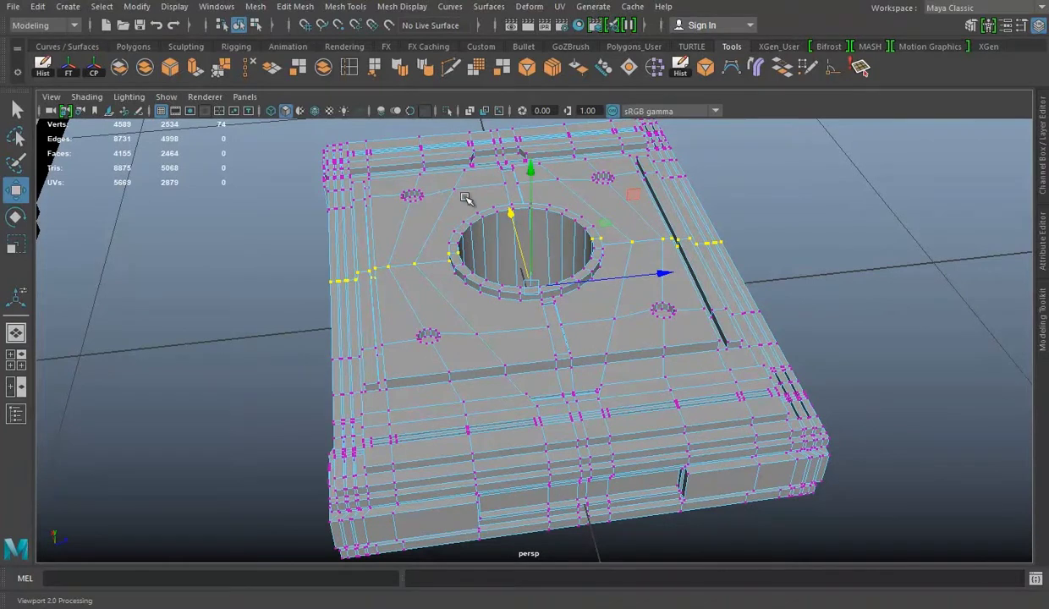
key("space")
key("space")
key("F11")
left_click_drag(825, 508, 335, 169)
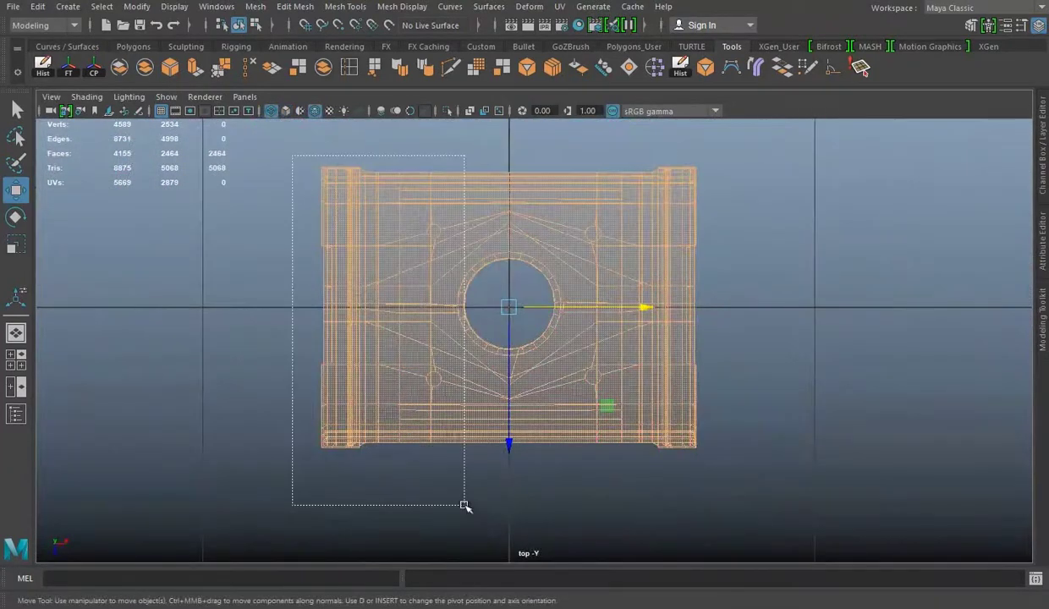
Select the stray faces around the hole and delete them.
left_click_drag(499, 513, 499, 513)
scroll(586, 446, "up", 3)
scroll(595, 330, "down", 1)
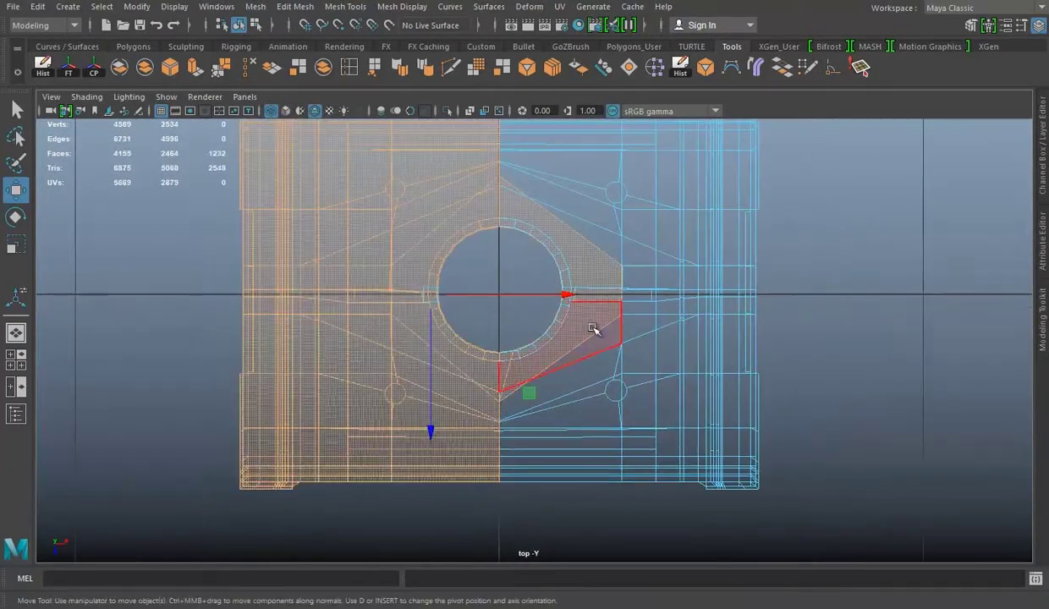
key("space")
key("space")
left_click_drag(643, 339, 692, 273, "alt")
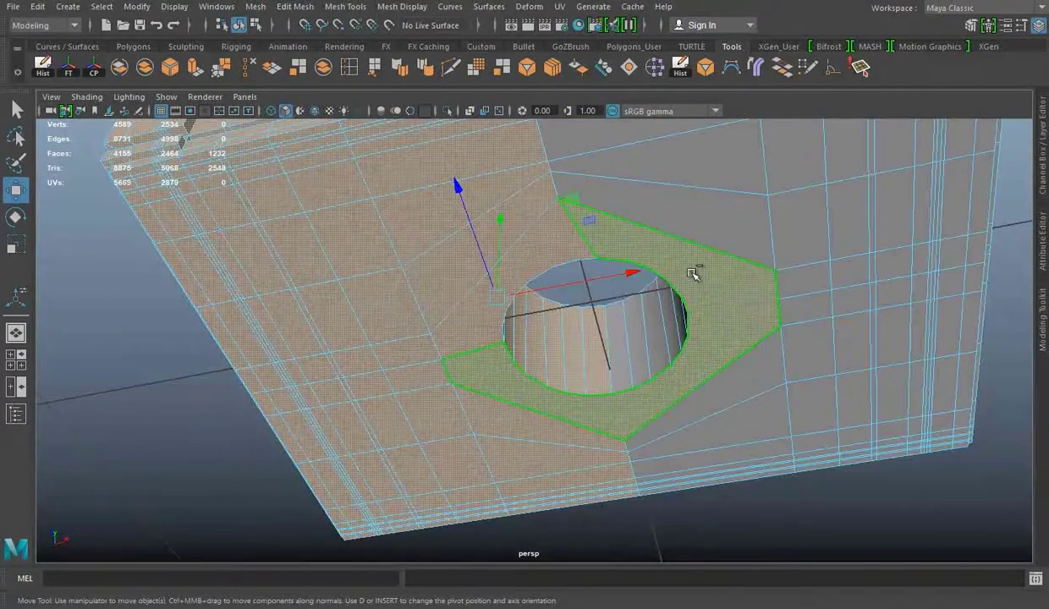
key("Delete")
left_click_drag(729, 369, 623, 376, "alt")
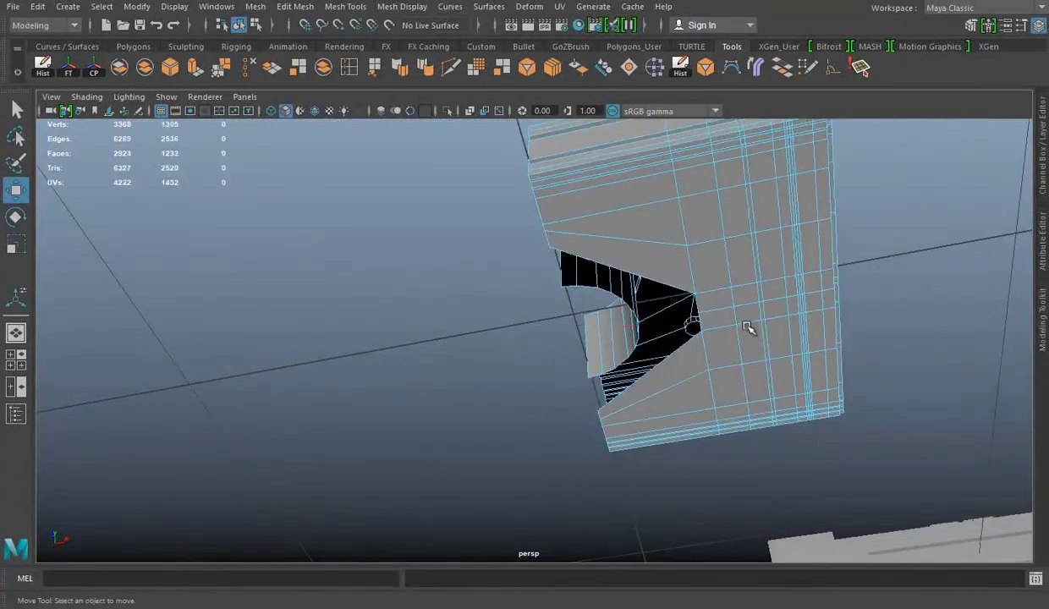
mouse_move(748, 329)
left_mouse_down("alt")
mouse_move(628, 398)
mouse_move(455, 240)
left_mouse_up("alt")
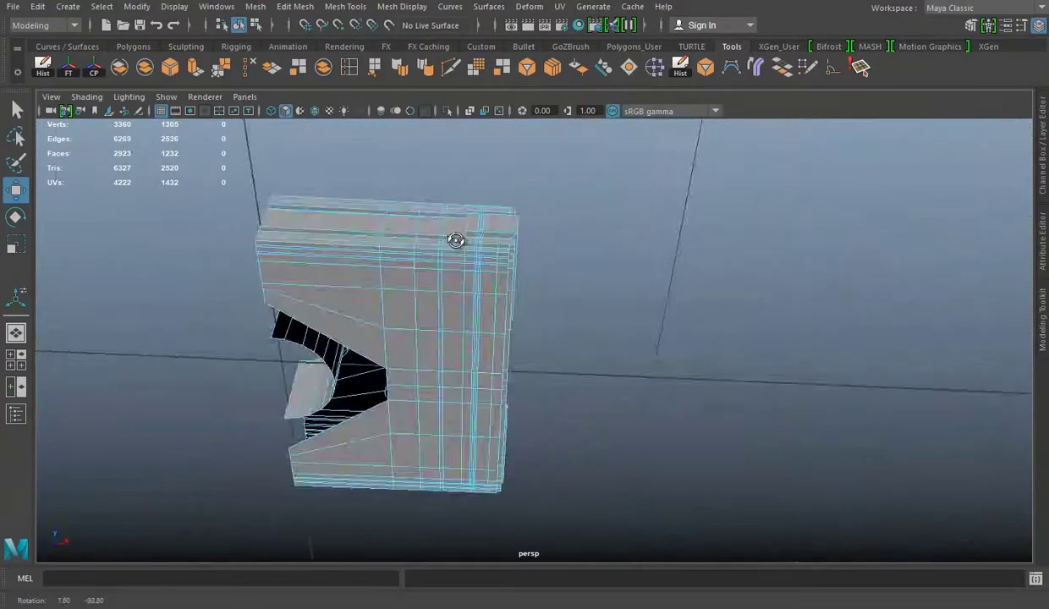
Select the faces along the mesh top and around the cylinder.
key("space")
key("space")
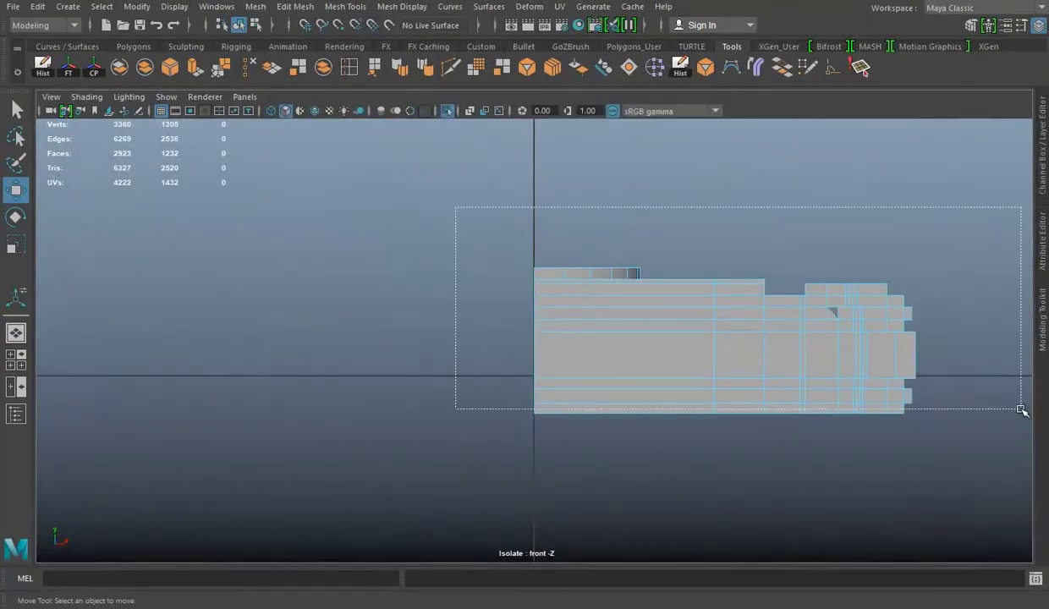
mouse_move(813, 236)
left_mouse_down("alt")
mouse_move(556, 281)
mouse_move(403, 330)
mouse_move(634, 341)
mouse_move(604, 270)
left_mouse_up("alt")
key("space")
key("space")
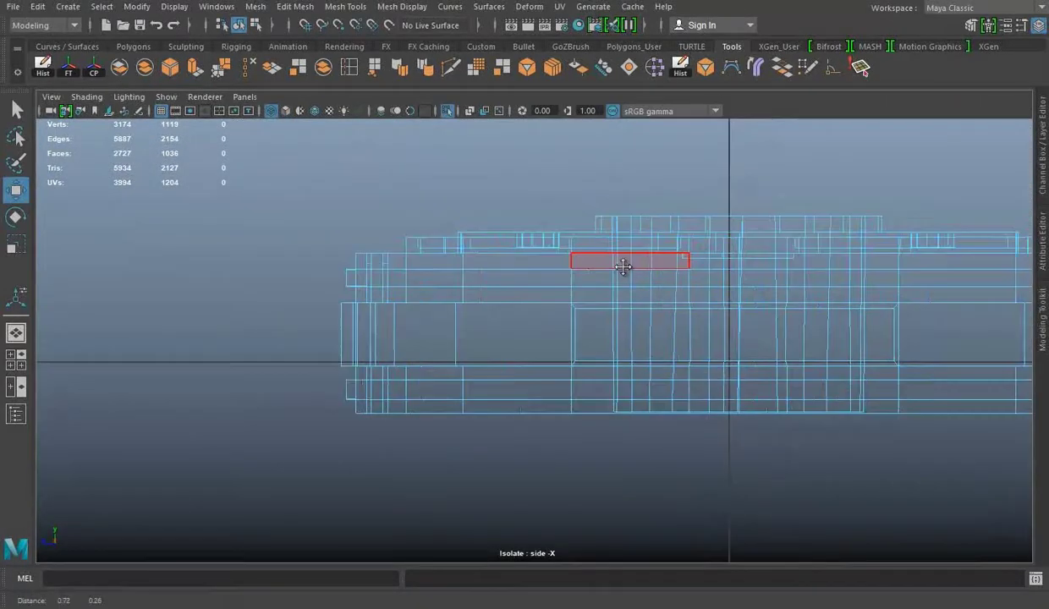
left_click_drag(220, 188, 956, 279)
key("space")
key("space")
mouse_move(796, 251)
left_mouse_down("alt")
mouse_move(559, 305)
mouse_move(311, 344)
mouse_move(457, 305)
left_mouse_up("alt")
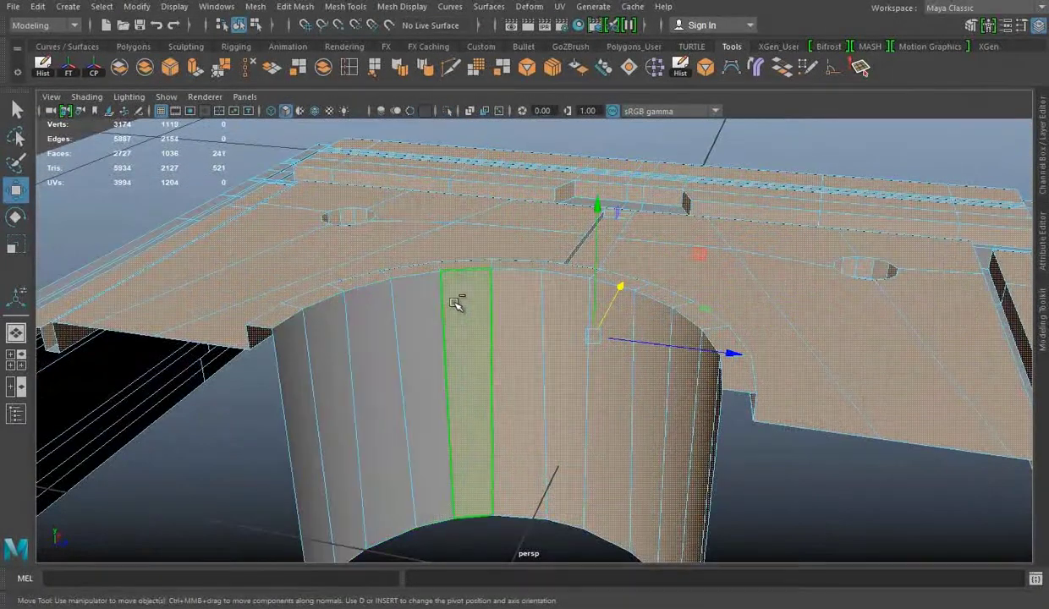
mouse_move(559, 310)
left_mouse_down("alt")
mouse_move(935, 351)
mouse_move(825, 341)
left_mouse_up("alt")
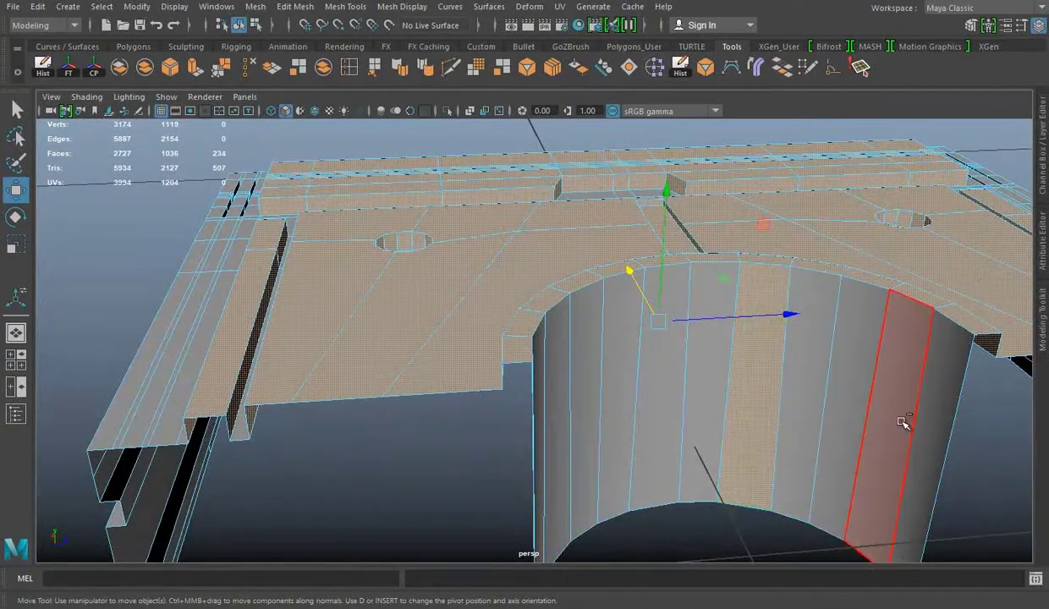
left_click(905, 462, "shift")
left_click(931, 470, "shift")
mouse_move(931, 470)
left_mouse_down("alt")
mouse_move(394, 297)
mouse_move(468, 316)
left_mouse_up("alt")
Extract the selected cylinder faces as a separate piece and save the scene.
left_click(295, 6)
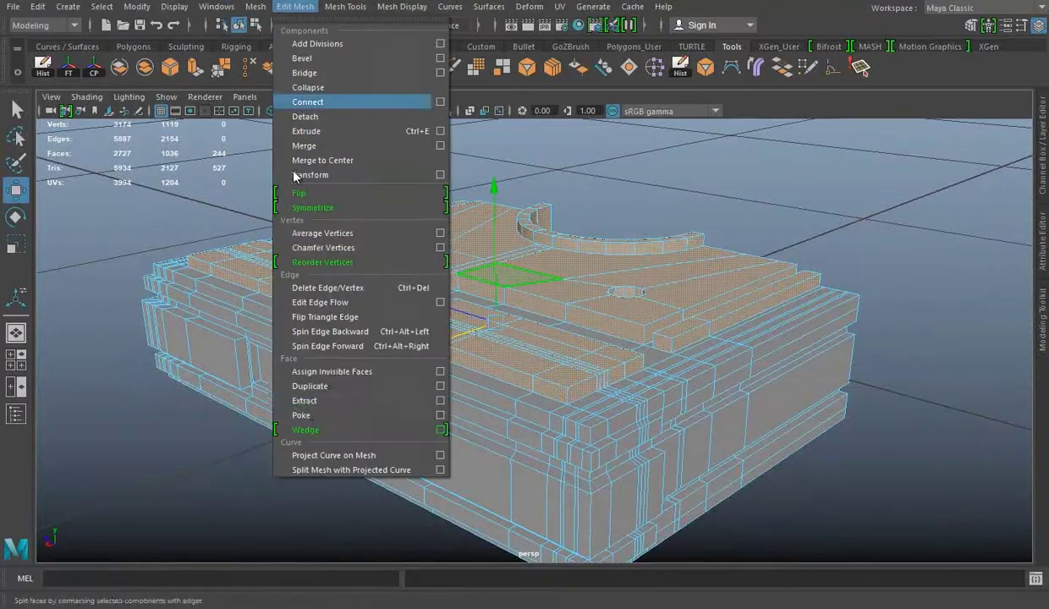
left_click(305, 400)
key("q")
left_click(644, 241)
mouse_move(645, 242)
left_mouse_down("alt")
mouse_move(698, 244)
mouse_move(511, 241)
mouse_move(535, 254)
mouse_move(689, 260)
left_mouse_up("alt")
mouse_move(688, 260)
right_mouse_down("alt")
mouse_move(775, 272)
mouse_move(567, 270)
right_mouse_up("alt")
key("ctrl+s")
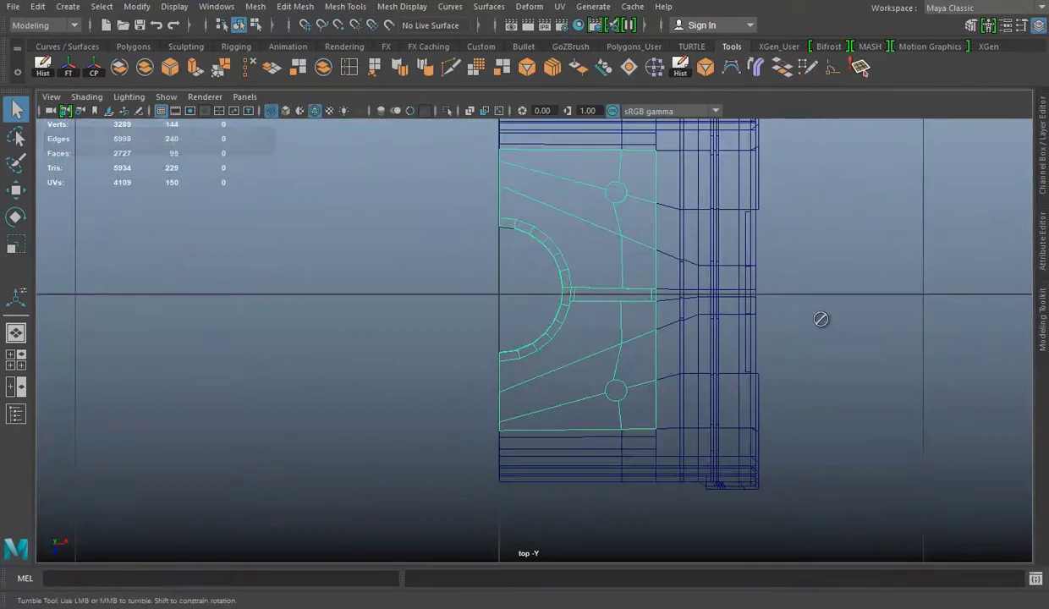
Cut a new edge along the centre line and select the geometry above it.
left_click_drag(820, 317, 751, 342, "alt")
key("space")
key("space")
scroll(593, 314, "up", 3)
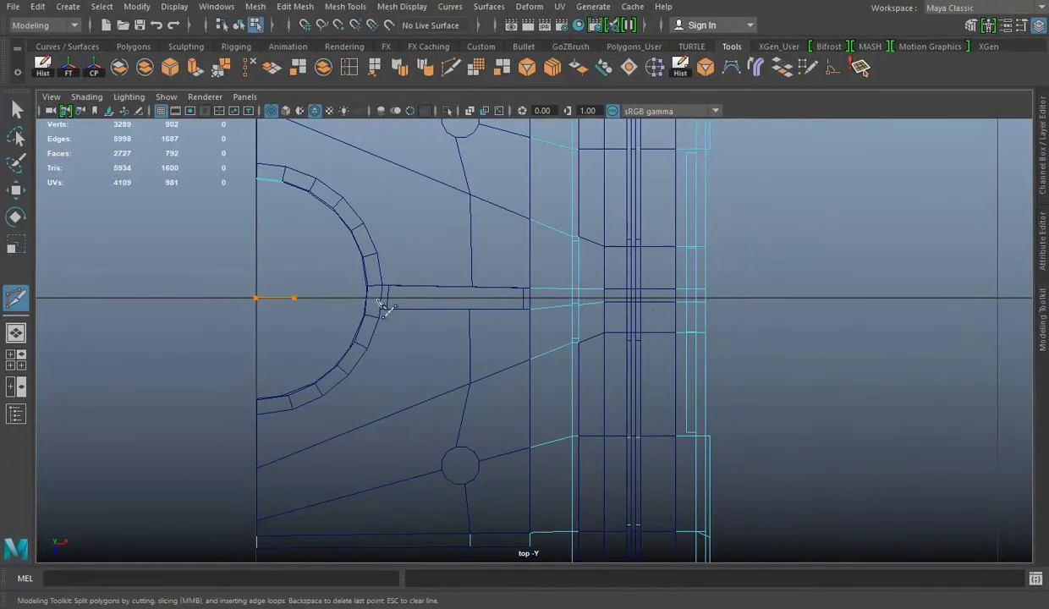
key("w")
right_click_drag(772, 204, 773, 159)
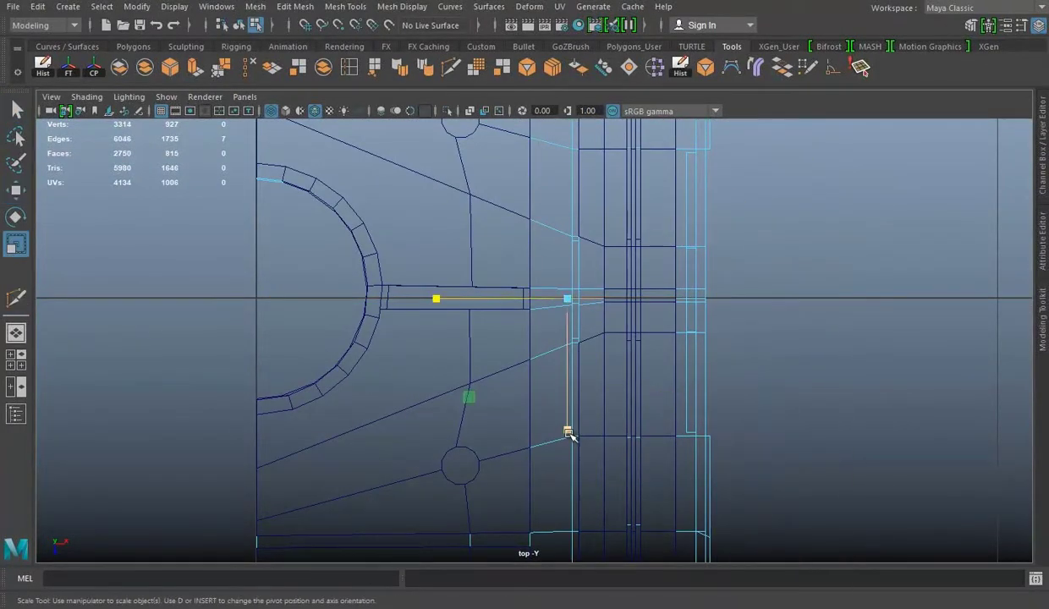
key("F8")
scroll(507, 286, "down", 3)
left_click(295, 156)
left_click_drag(788, 360, 789, 361)
scroll(254, 305, "up", 2)
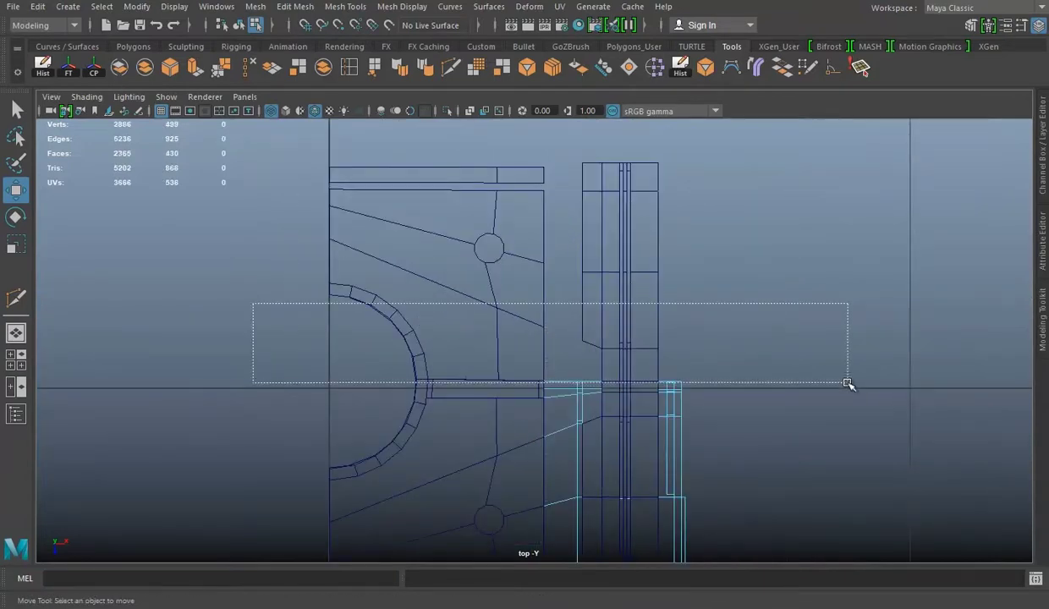
left_click_drag(677, 338, 601, 297, "alt")
right_click_drag(583, 203, 723, 145)
mouse_move(723, 145)
left_mouse_down("alt")
mouse_move(591, 370)
mouse_move(697, 323)
mouse_move(719, 326)
mouse_move(659, 289)
mouse_move(595, 361)
mouse_move(480, 403)
mouse_move(506, 251)
left_mouse_up("alt")
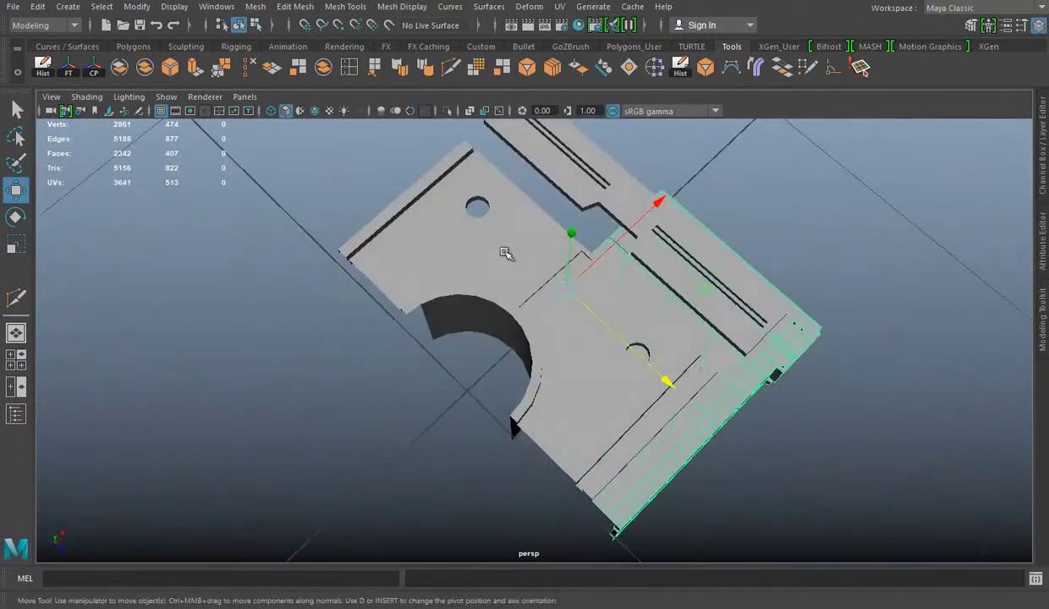
Combine the thin strip and vertical strip pieces into one mesh.
key("space")
key("space")
left_click_drag(352, 178, 684, 529)
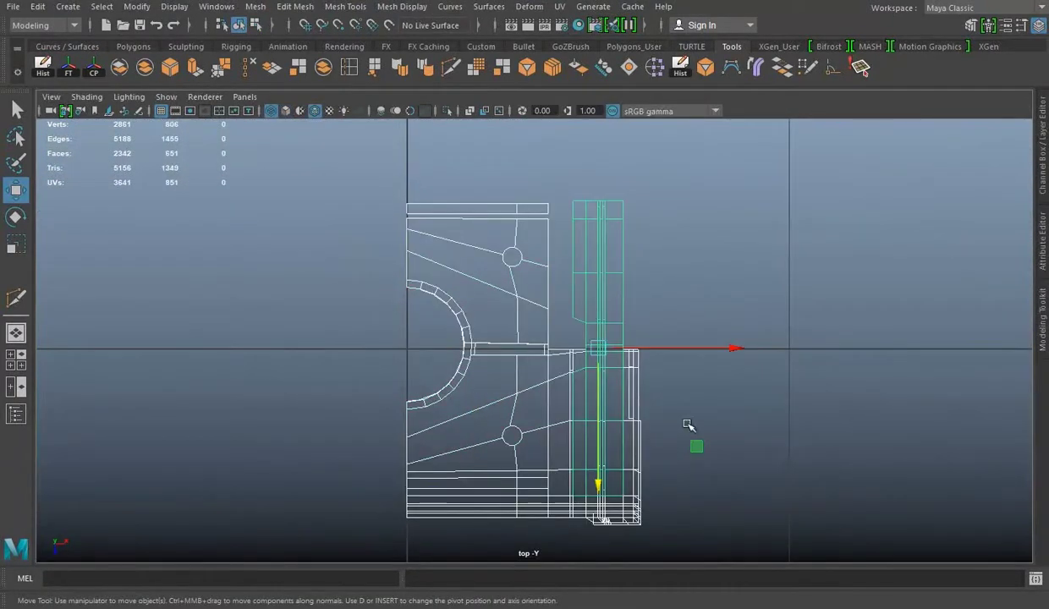
left_click(511, 205)
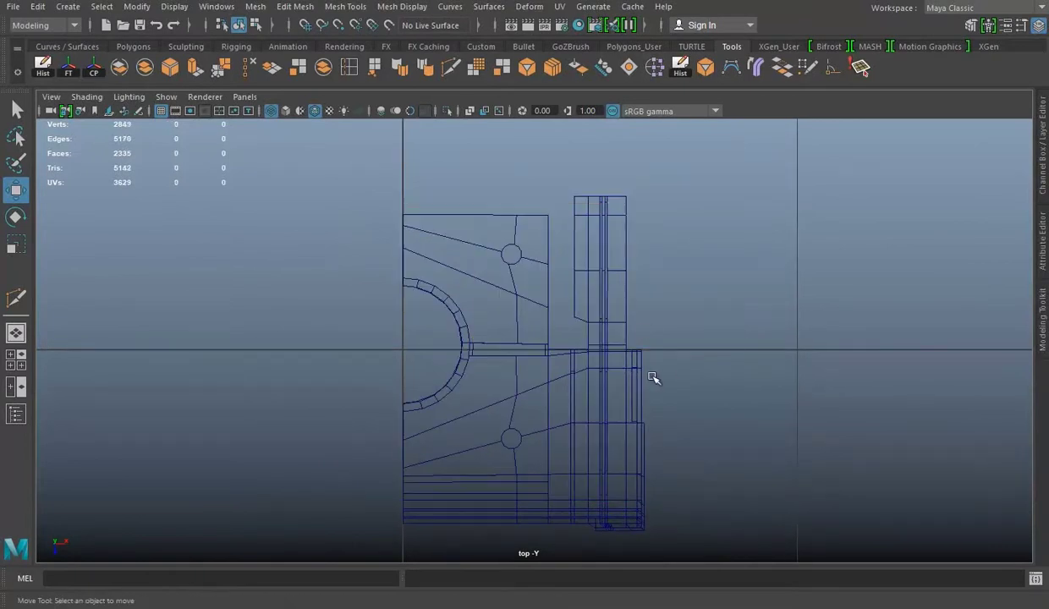
left_click(644, 445)
left_click(266, 7)
left_click(305, 54)
Multi-Cut the combined strip along the centre line.
scroll(535, 311, "up", 2)
scroll(542, 320, "up", 1)
scroll(460, 284, "up", 1)
scroll(466, 297, "up", 2)
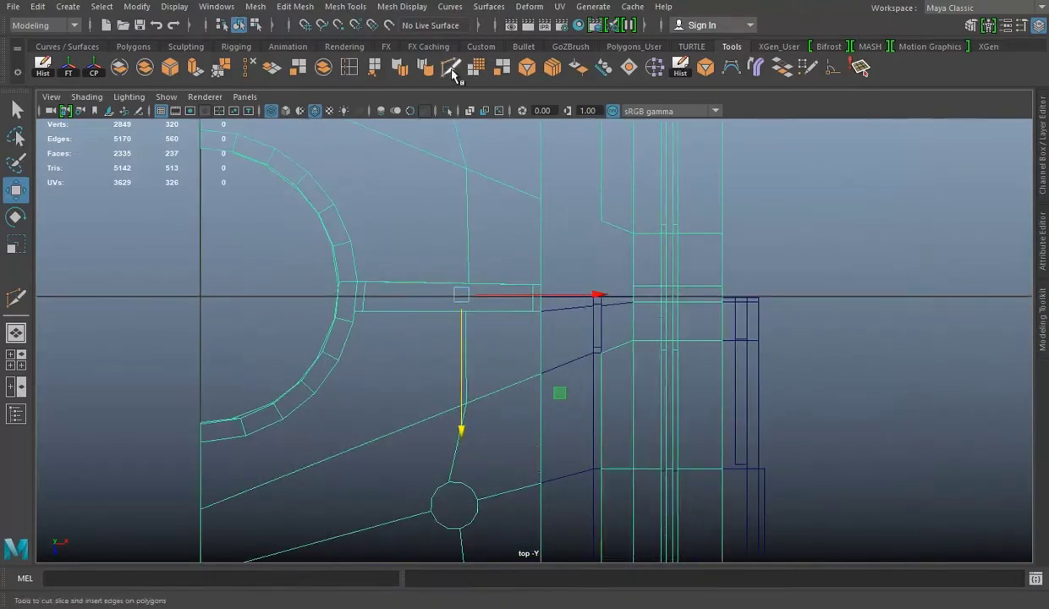
left_click(450, 67)
left_click(318, 298)
left_click(811, 302)
key("w")
Select everything above the centre line, then the vertices lying on it.
scroll(728, 240, "down", 2)
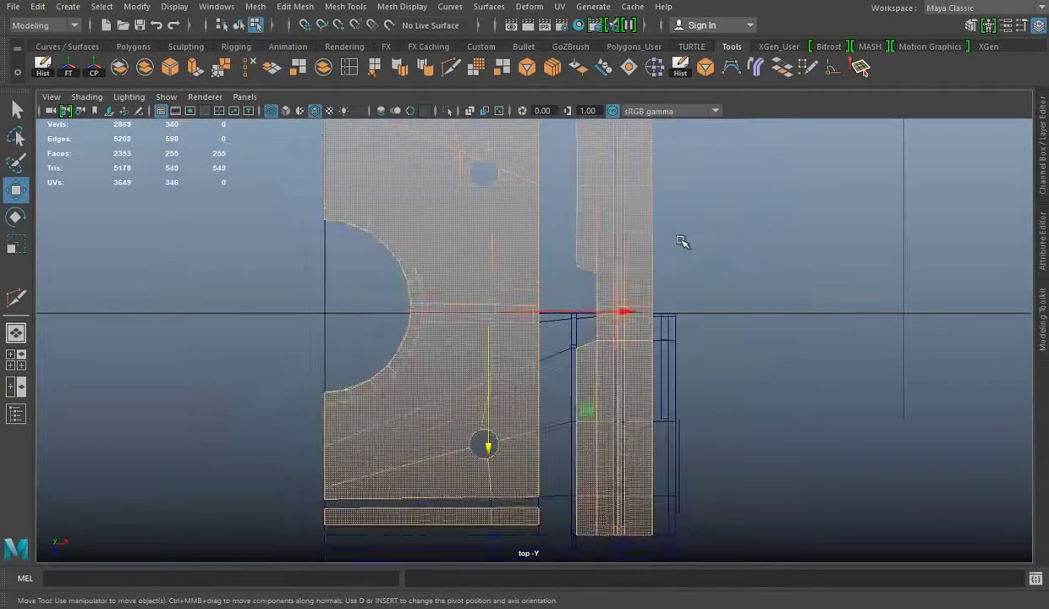
scroll(681, 242, "down", 2)
left_click_drag(293, 124, 717, 295)
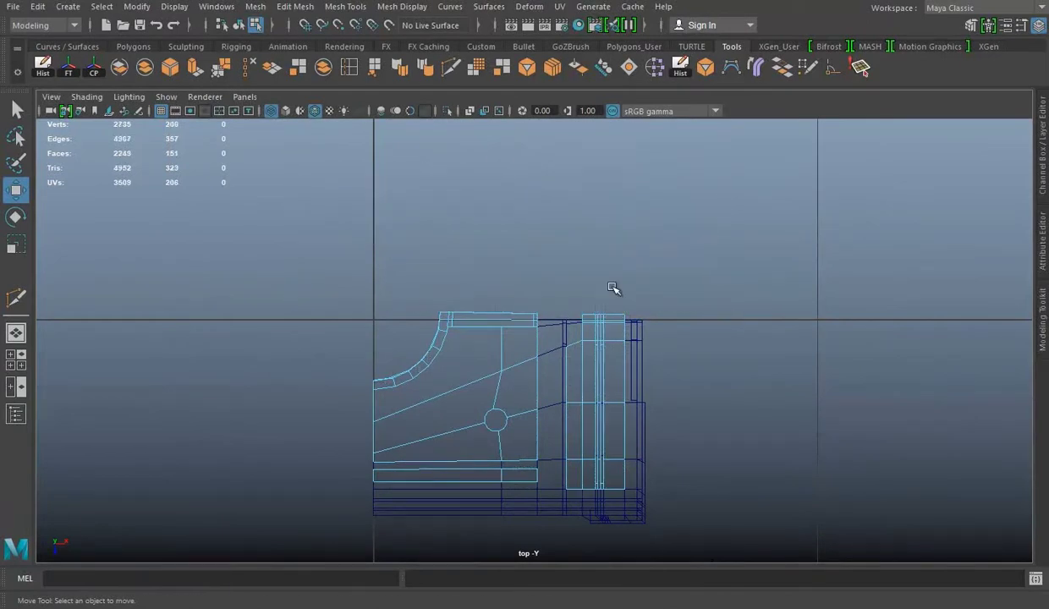
scroll(614, 288, "up", 3)
left_click_drag(235, 220, 264, 235)
scroll(669, 279, "up", 1)
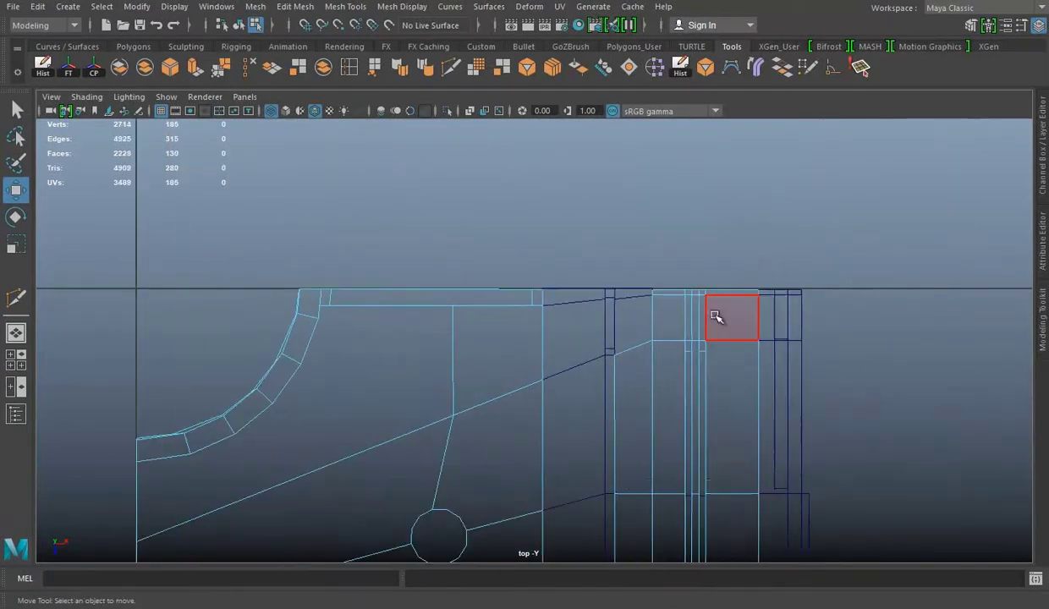
left_click_drag(737, 332, 686, 286)
scroll(227, 232, "up", 1)
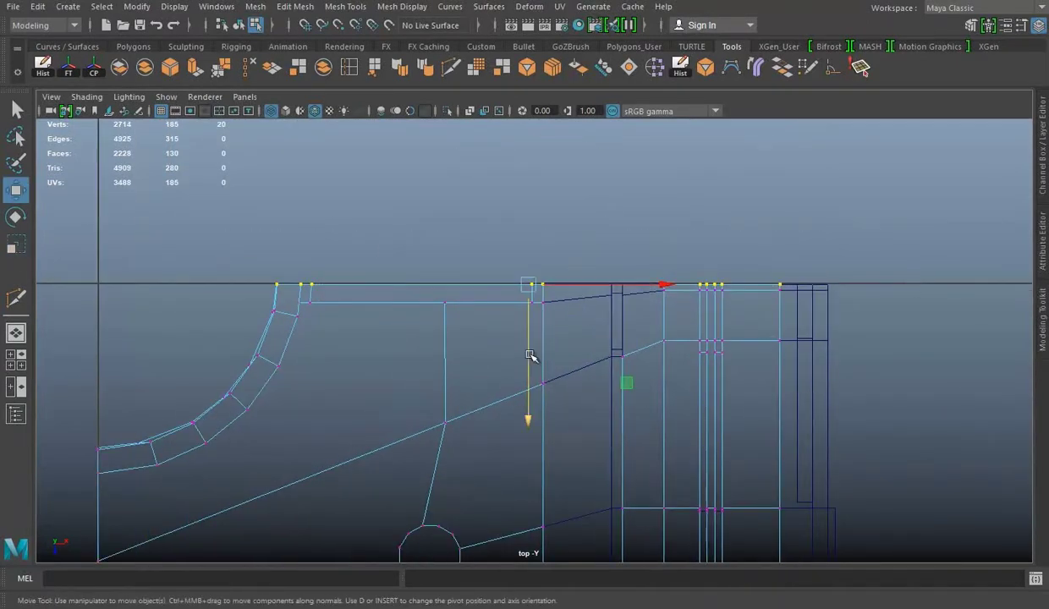
Insert an edge loop along the thin face strip on the slab edge.
key("space")
key("space")
mouse_move(492, 216)
left_mouse_down("alt")
mouse_move(555, 335)
mouse_move(451, 265)
mouse_move(579, 230)
left_mouse_up("alt")
left_click(602, 359)
mouse_move(602, 359)
left_mouse_down("alt")
mouse_move(531, 239)
mouse_move(567, 265)
mouse_move(379, 288)
mouse_move(492, 312)
mouse_move(689, 218)
left_mouse_up("alt")
right_click_drag(714, 286, 628, 326, "shift")
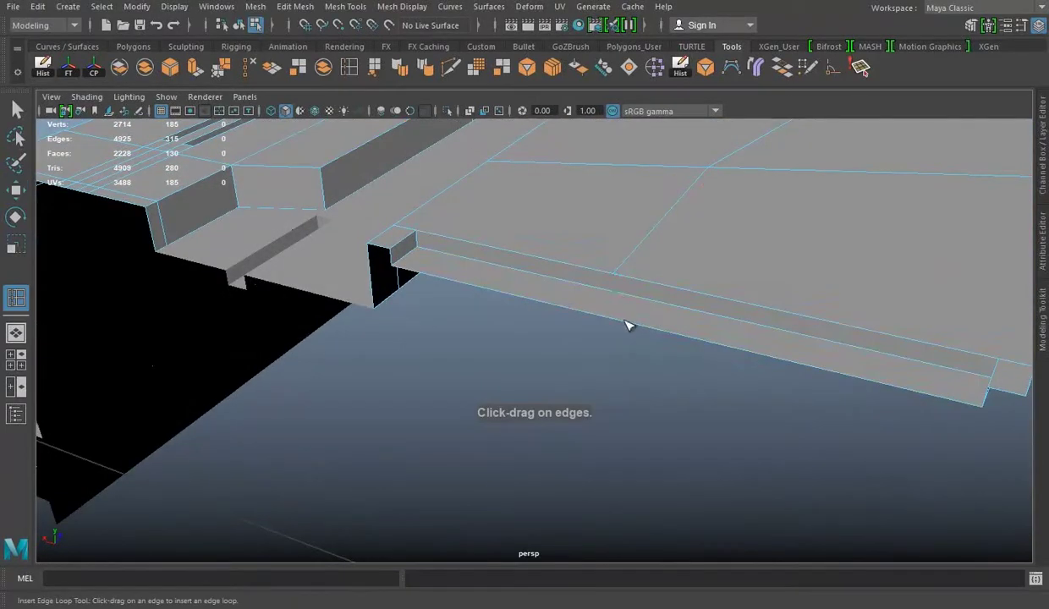
left_click(601, 315)
mouse_move(601, 315)
left_mouse_down("alt")
mouse_move(693, 239)
mouse_move(628, 289)
left_mouse_up("alt")
Select the thin strip face and undo the inserted edge loop.
key("w")
mouse_move(562, 235)
left_mouse_down("alt")
mouse_move(690, 269)
mouse_move(680, 253)
left_mouse_up("alt")
left_click(679, 253)
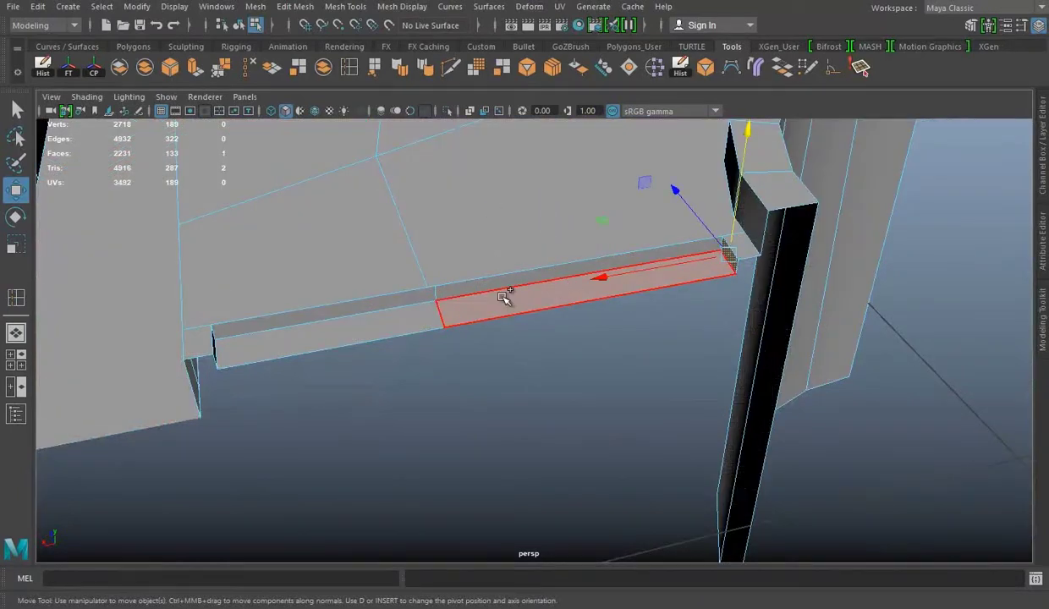
left_click_drag(359, 326, 417, 258, "alt")
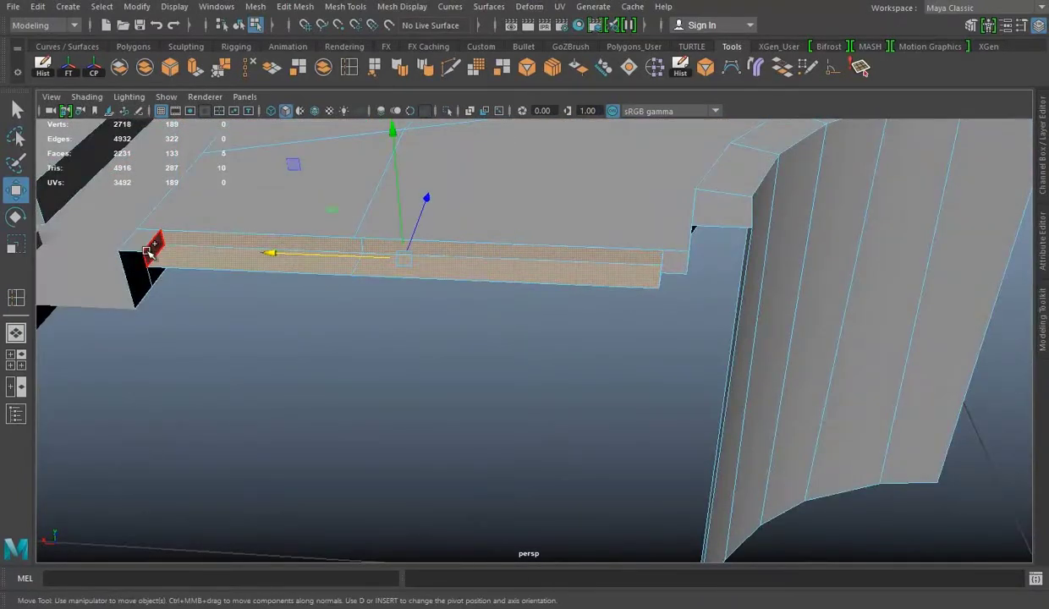
key("ctrl+z")
Delete a stray vertex and a stray edge on the slab.
mouse_move(448, 297)
left_mouse_down("alt")
mouse_move(515, 235)
mouse_move(485, 226)
mouse_move(538, 315)
left_mouse_up("alt")
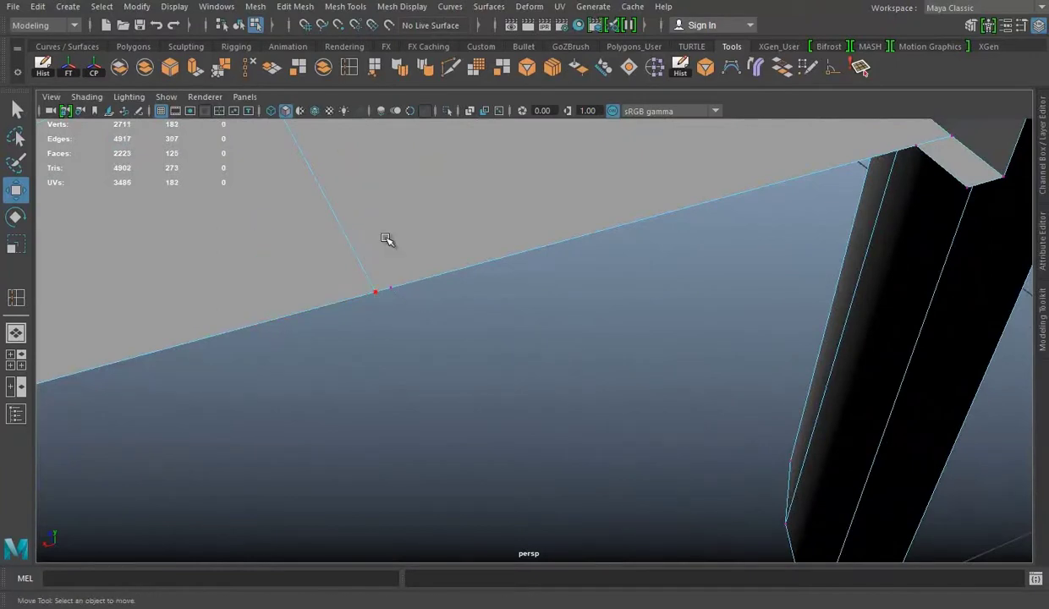
key("Delete")
left_click_drag(455, 281, 586, 206, "alt")
right_click_drag(585, 207, 583, 164)
left_click(258, 304)
mouse_move(253, 297)
left_mouse_down("alt")
mouse_move(347, 270)
mouse_move(675, 241)
mouse_move(668, 272)
mouse_move(635, 266)
mouse_move(586, 199)
mouse_move(665, 227)
left_mouse_up("alt")
key("Delete")
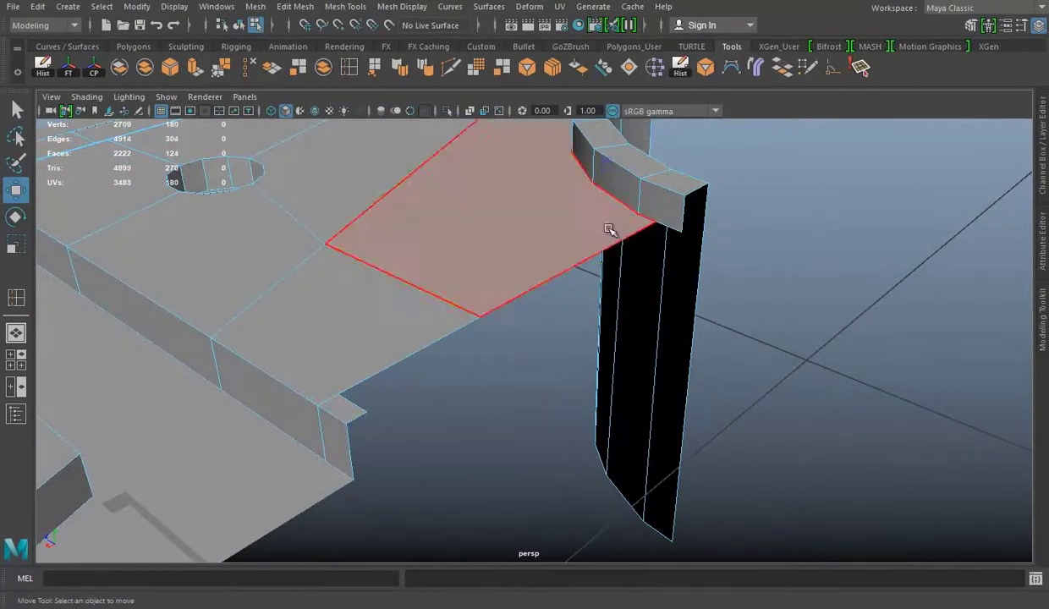
Select the curved wall face together with the column faces.
left_click_drag(714, 138, 643, 102, "alt")
left_click_drag(255, 7, 282, 75)
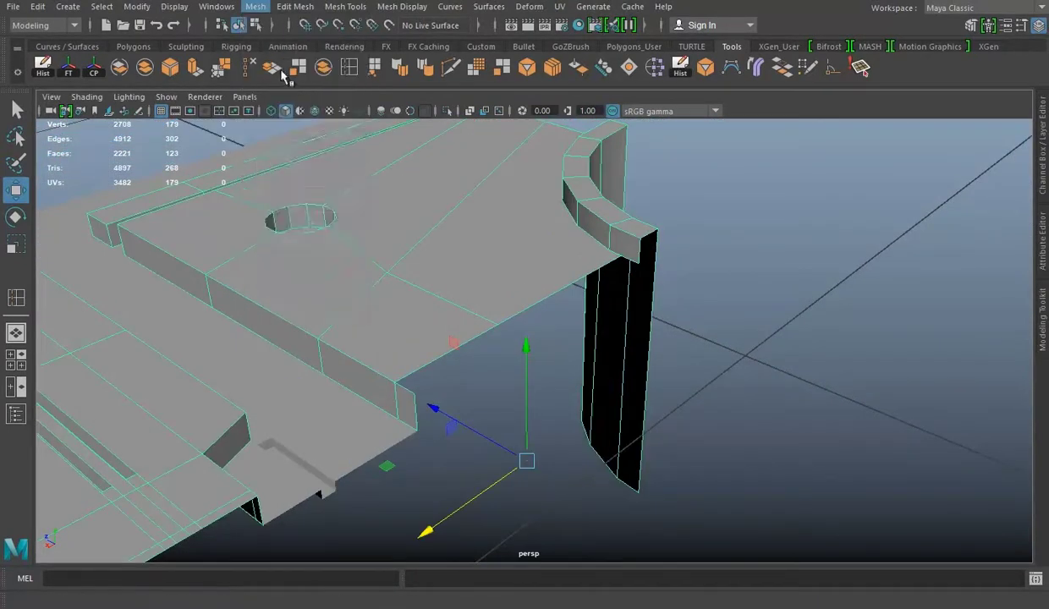
mouse_move(701, 341)
left_mouse_down("alt")
mouse_move(628, 223)
mouse_move(339, 260)
left_mouse_up("alt")
double_click(628, 240)
left_click(618, 252)
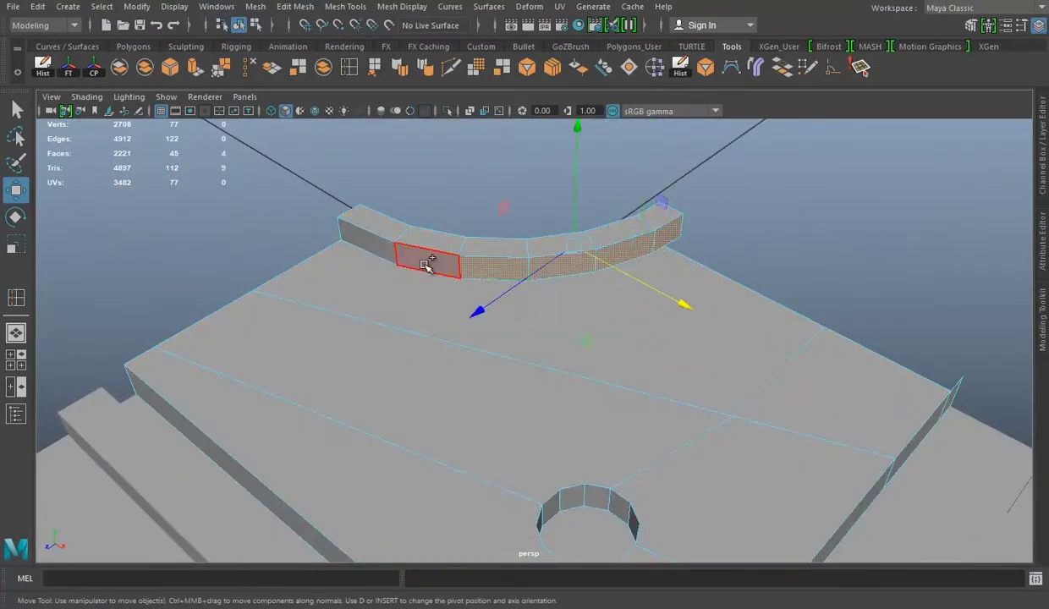
left_click_drag(658, 222, 491, 351, "alt")
left_click(528, 339, "shift")
left_click(691, 311, "shift")
Extract the selected faces with Edit Mesh > Extract and reselect the slab.
left_click(295, 8)
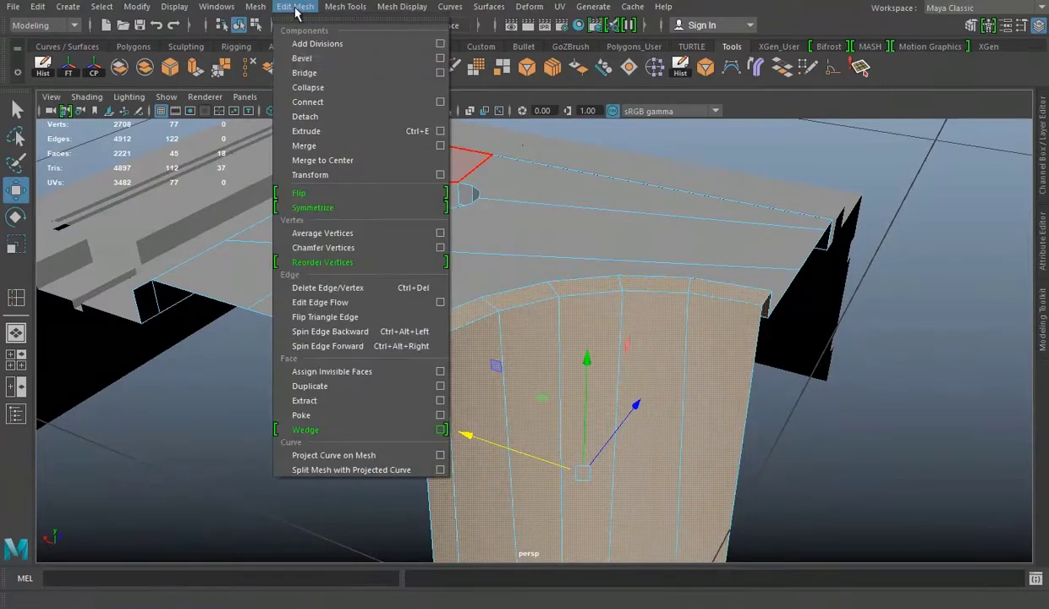
left_click(316, 401)
left_click_drag(722, 229, 95, 72, "alt")
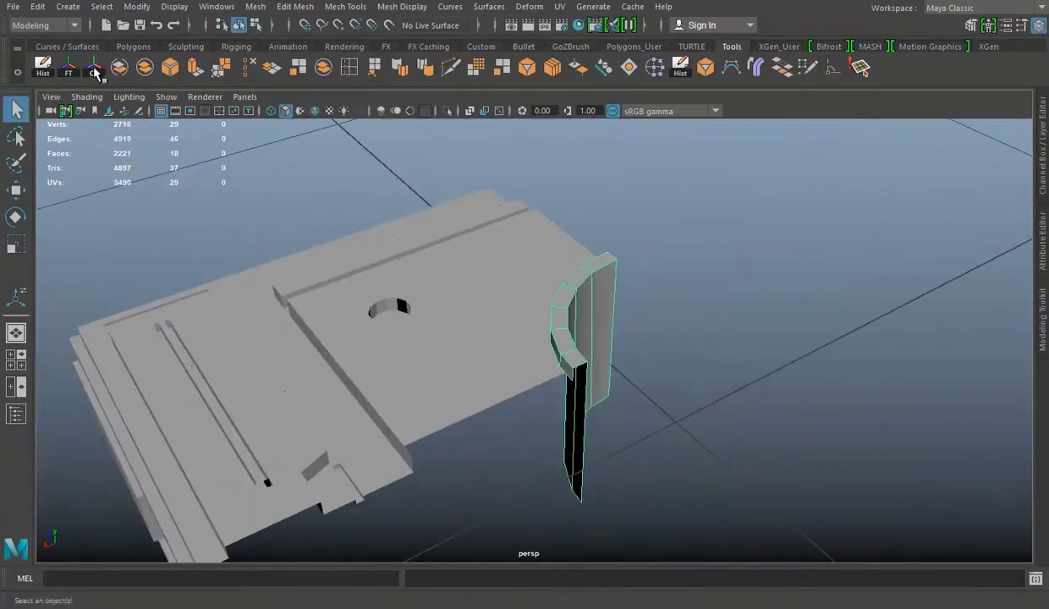
left_click(506, 383)
left_click_drag(506, 382, 335, 210, "alt")
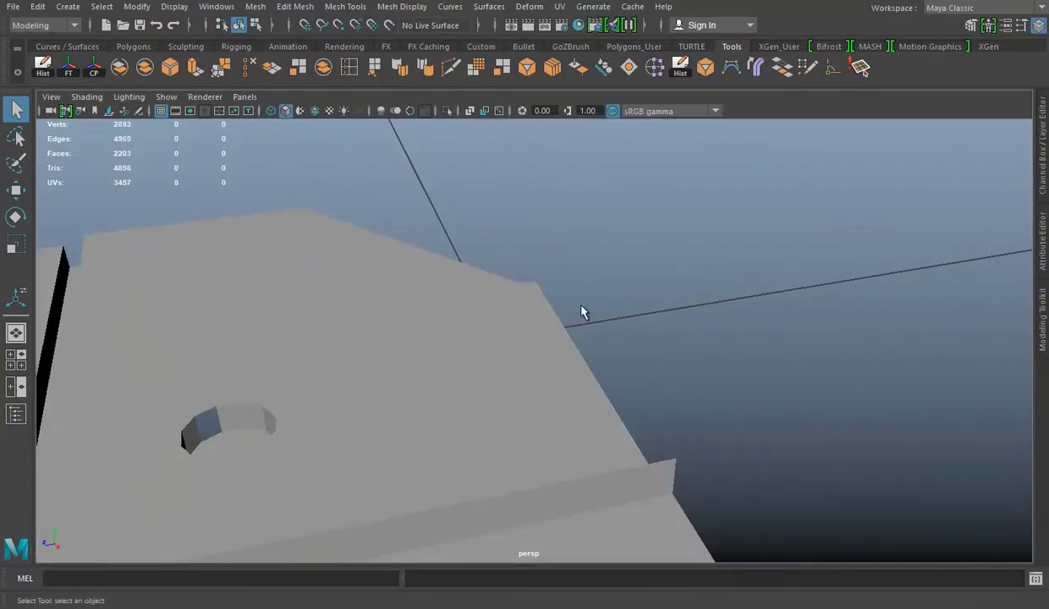
Isolate the slab mesh in the viewport.
left_click(539, 354)
right_click_drag(539, 354, 738, 269, "alt")
left_click_drag(592, 260, 552, 332, "alt")
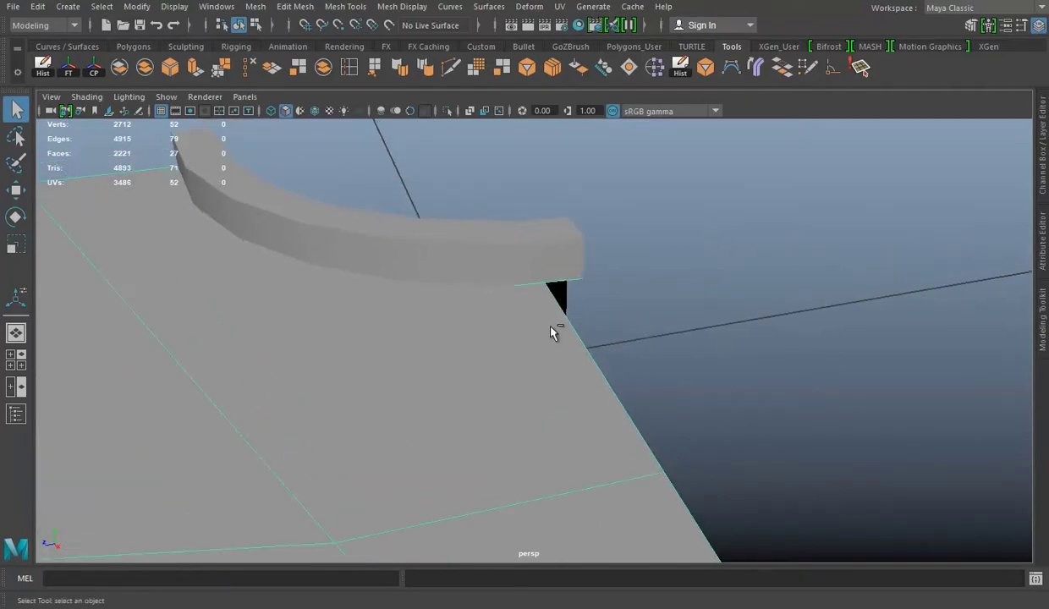
right_click_drag(757, 204, 692, 202)
mouse_move(563, 310)
left_mouse_down("alt")
mouse_move(452, 318)
mouse_move(553, 297)
left_mouse_up("alt")
right_click(300, 204)
left_click(447, 111)
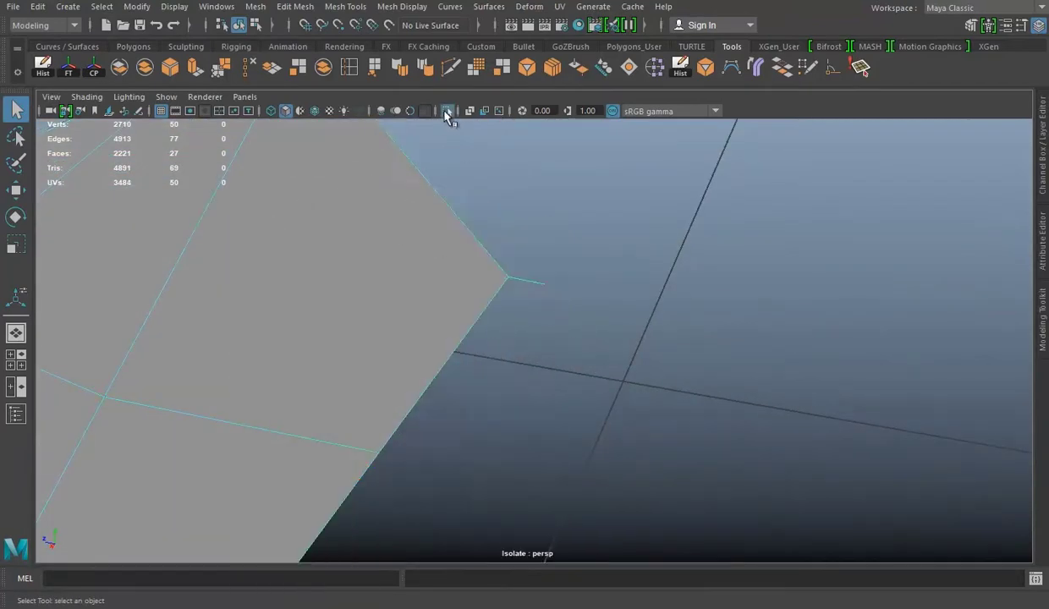
left_click_drag(586, 258, 531, 297)
right_click_drag(409, 203, 508, 176)
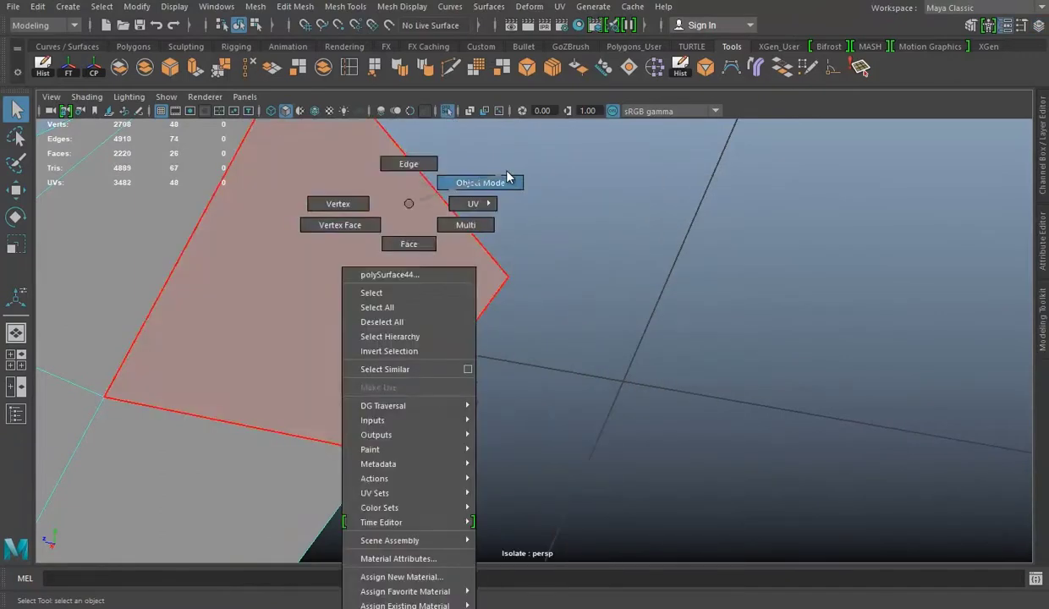
scroll(521, 322, "up", 5)
mouse_move(520, 321)
left_mouse_down("alt")
mouse_move(439, 331)
mouse_move(324, 318)
mouse_move(601, 328)
left_mouse_up("alt")
mouse_move(525, 314)
left_mouse_down("alt")
mouse_move(531, 329)
mouse_move(525, 269)
left_mouse_up("alt")
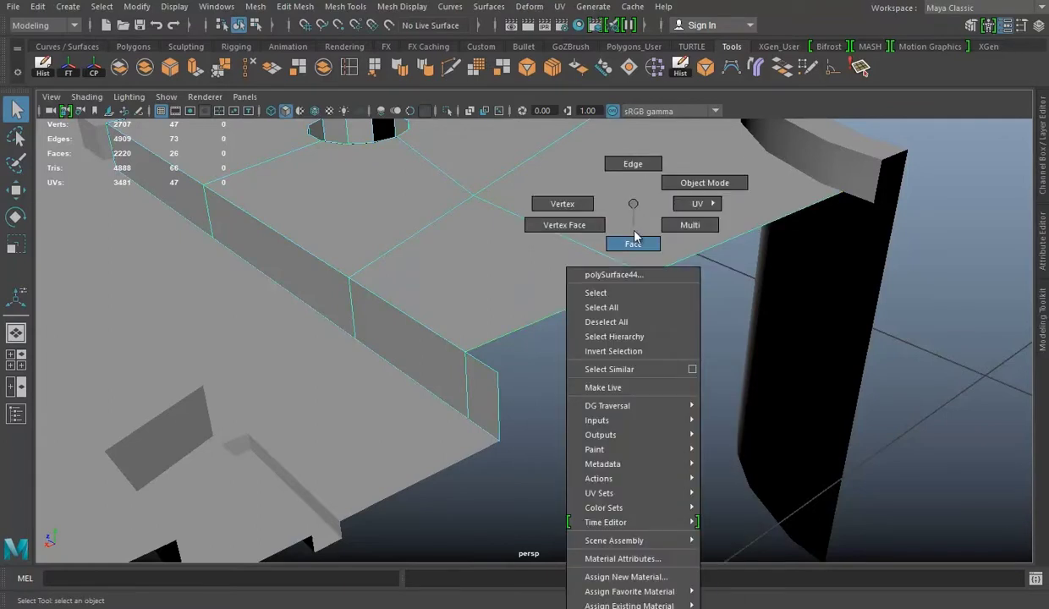
Raise one slab vertex and select the slab's corner face.
right_click_drag(626, 240, 595, 204)
key("w")
mouse_move(648, 273)
left_mouse_down()
mouse_move(667, 166)
mouse_move(672, 256)
mouse_move(693, 265)
left_mouse_up()
left_click_drag(811, 245, 885, 194, "alt")
left_click(726, 241)
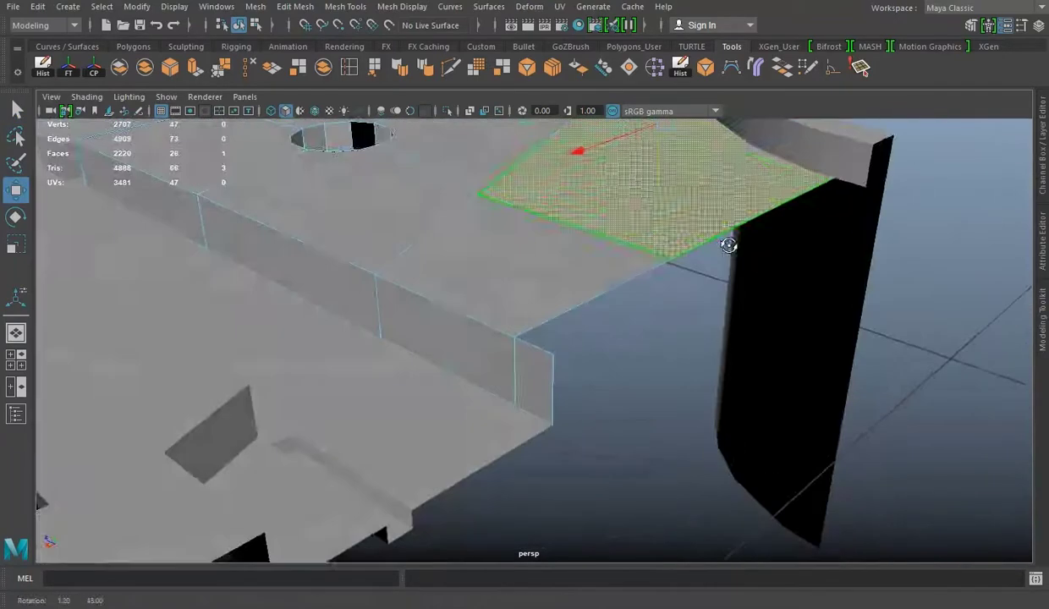
mouse_move(727, 241)
left_mouse_down("alt")
mouse_move(659, 272)
mouse_move(668, 305)
left_mouse_up("alt")
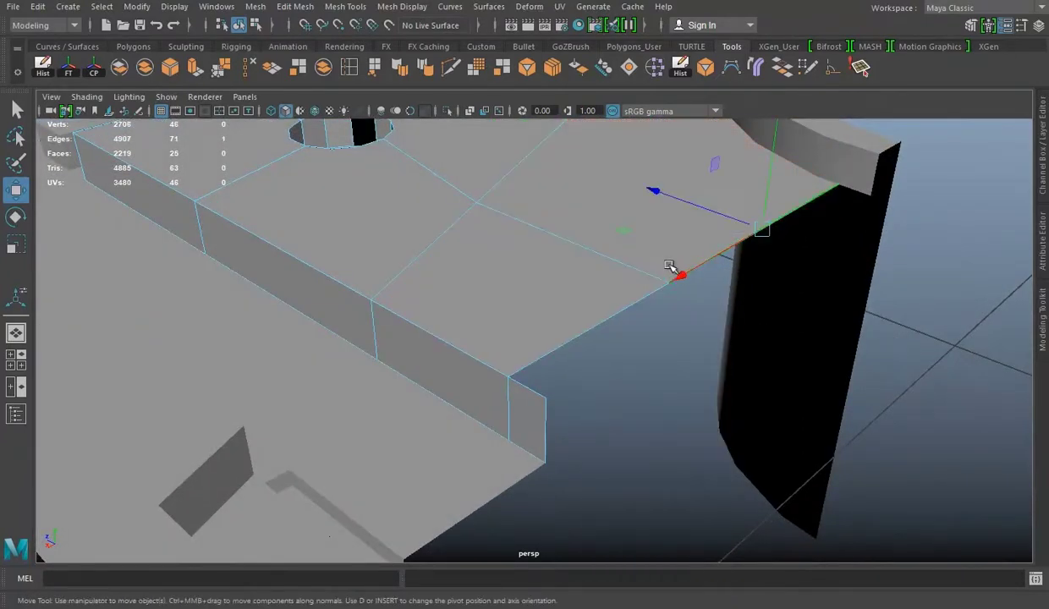
Extrude the slab's outer corner edge.
left_click_drag(387, 295, 534, 327, "alt")
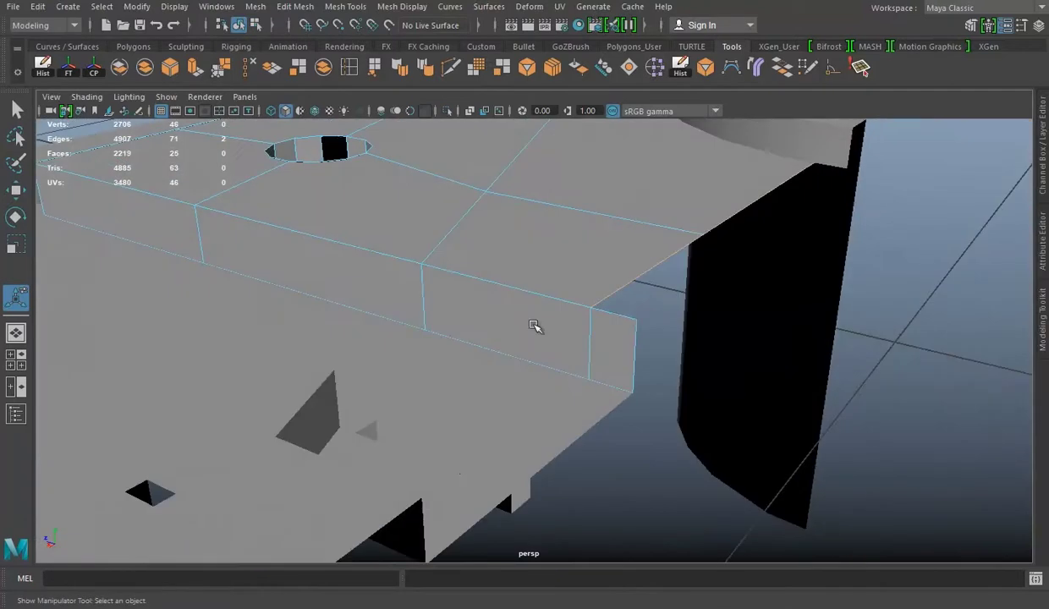
left_click(616, 322)
mouse_move(617, 322)
left_mouse_down("alt")
mouse_move(652, 254)
mouse_move(862, 230)
mouse_move(620, 260)
mouse_move(624, 178)
mouse_move(530, 187)
mouse_move(497, 253)
mouse_move(534, 185)
left_mouse_up("alt")
left_click(196, 67)
key("w")
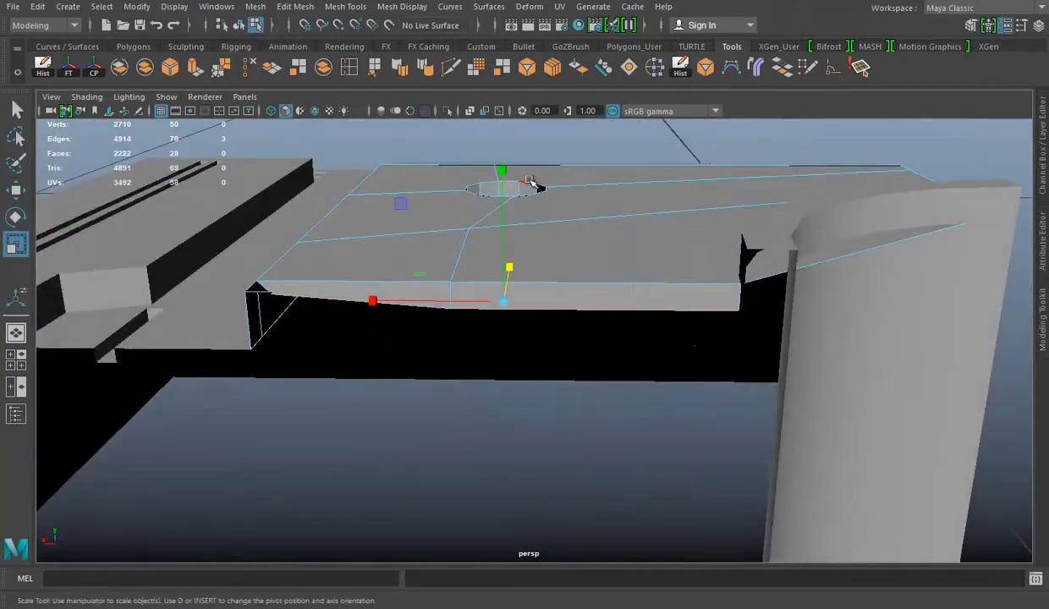
mouse_move(492, 265)
left_mouse_down("alt")
mouse_move(506, 298)
mouse_move(394, 274)
mouse_move(457, 254)
mouse_move(428, 288)
mouse_move(503, 253)
mouse_move(576, 258)
left_mouse_up("alt")
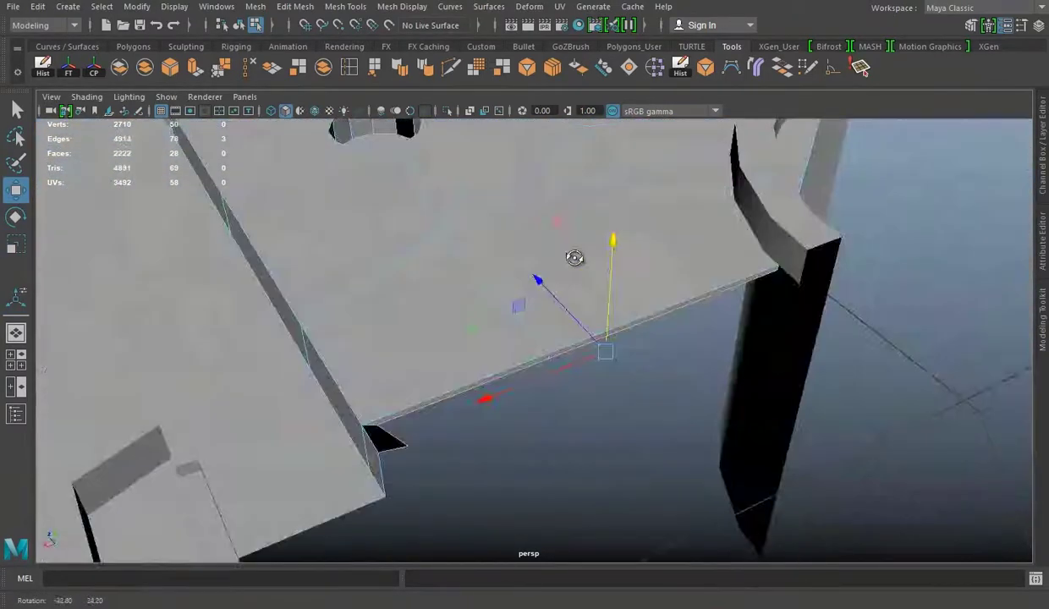
right_click_drag(576, 258, 596, 264, "alt")
mouse_move(596, 264)
left_mouse_down("alt")
mouse_move(597, 243)
mouse_move(505, 275)
mouse_move(536, 196)
left_mouse_up("alt")
mouse_move(536, 286)
left_mouse_down("alt")
mouse_move(543, 253)
mouse_move(584, 288)
mouse_move(668, 293)
mouse_move(487, 281)
left_mouse_up("alt")
Delete the small flap face at the corner and extrude the corner edge.
right_click_drag(462, 204, 464, 292)
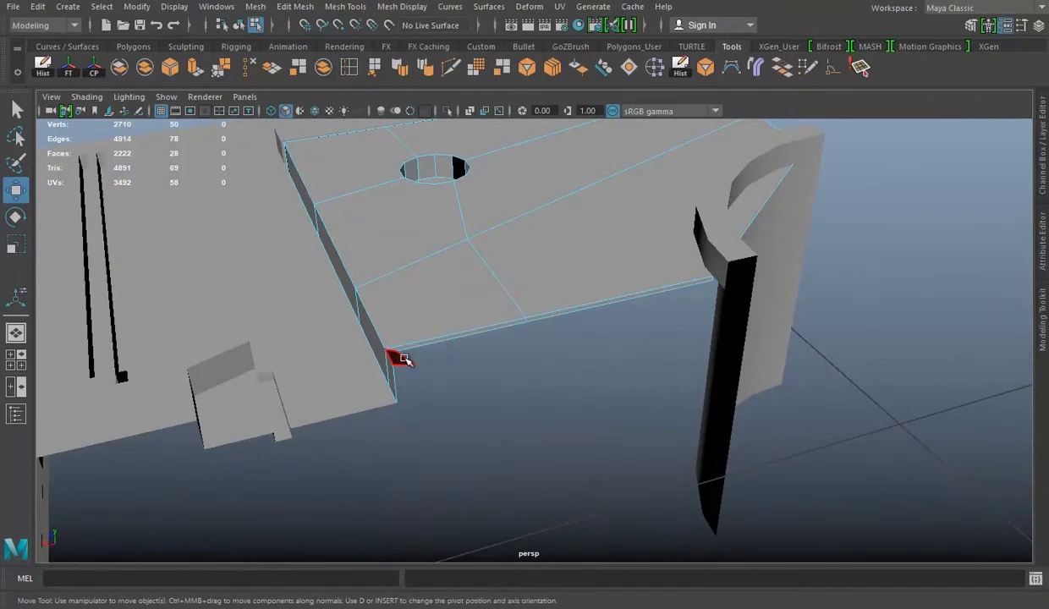
key("Delete")
right_click_drag(604, 204, 604, 166)
left_click(466, 318)
left_click_drag(467, 318, 701, 283, "alt")
left_click(195, 67)
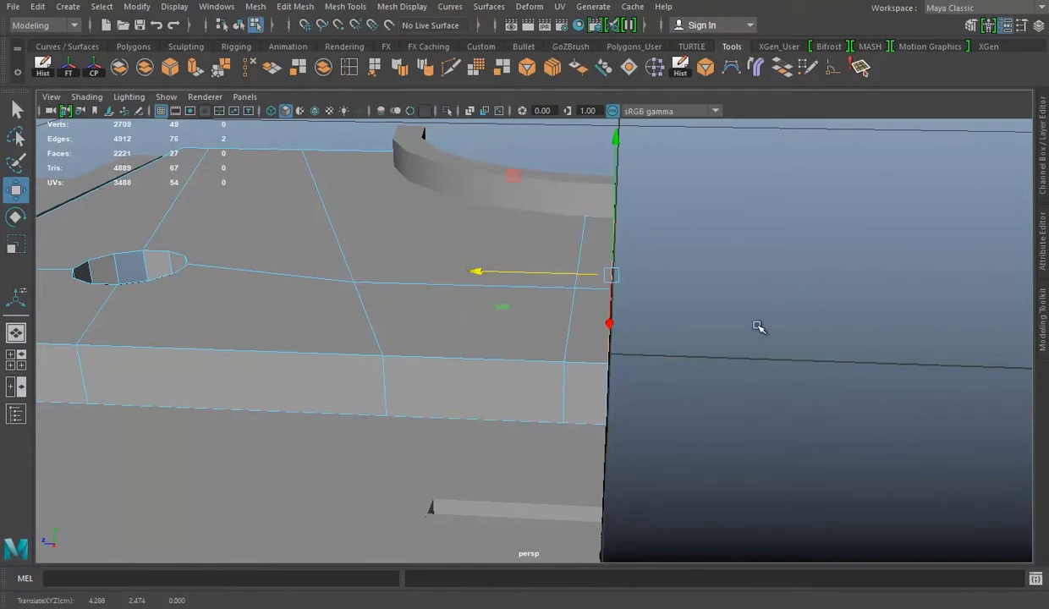
Merge the overlapping corner vertices of the slab.
left_click_drag(759, 325, 844, 201, "alt")
right_click_drag(843, 202, 698, 349)
left_click(692, 365)
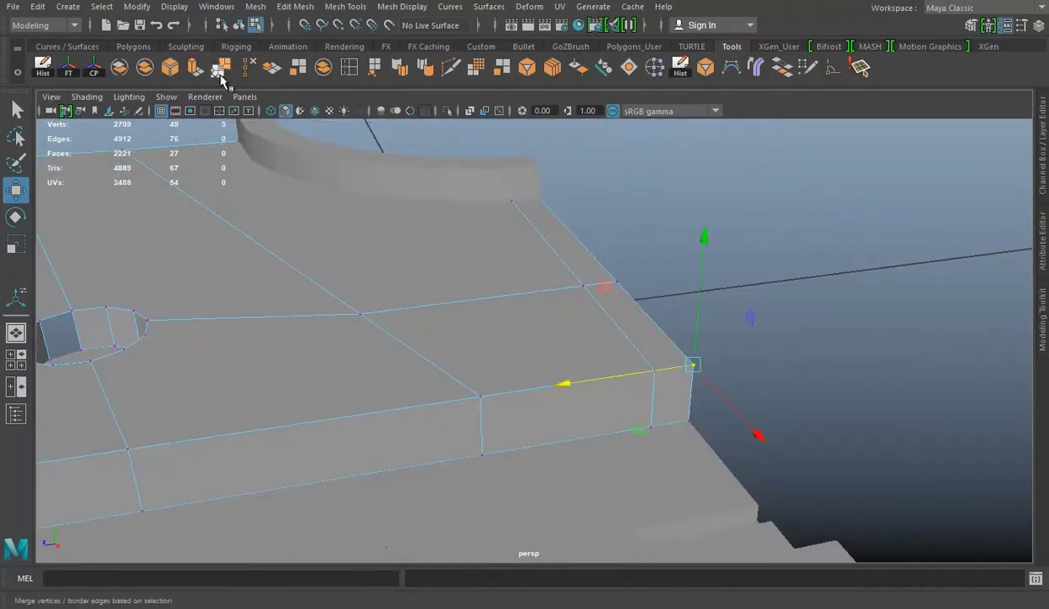
left_click(221, 68)
left_click_drag(380, 254, 515, 322, "alt")
key("q")
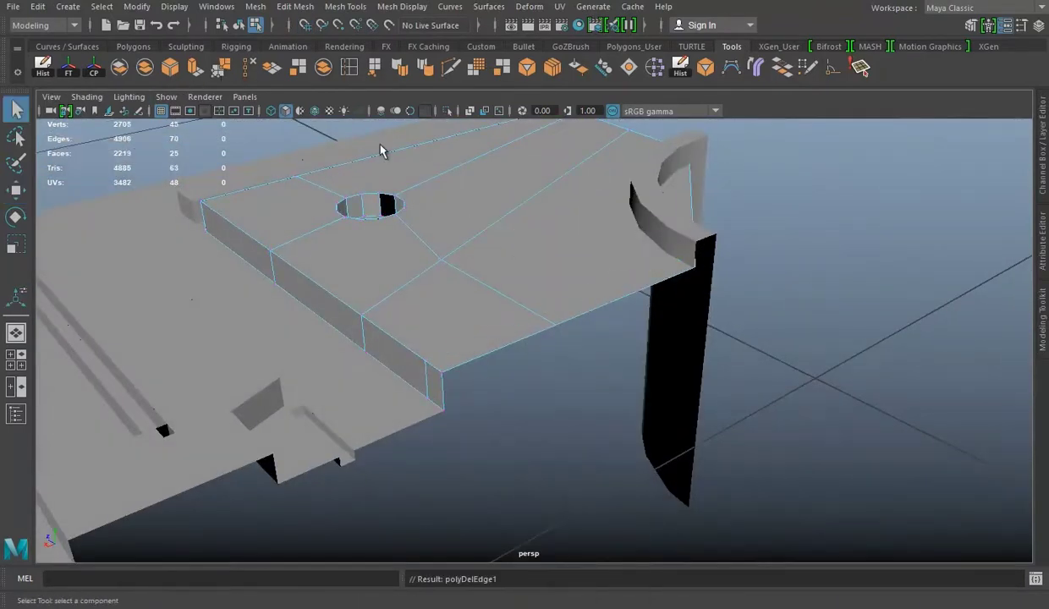
key("F9")
scroll(412, 366, "up", 2)
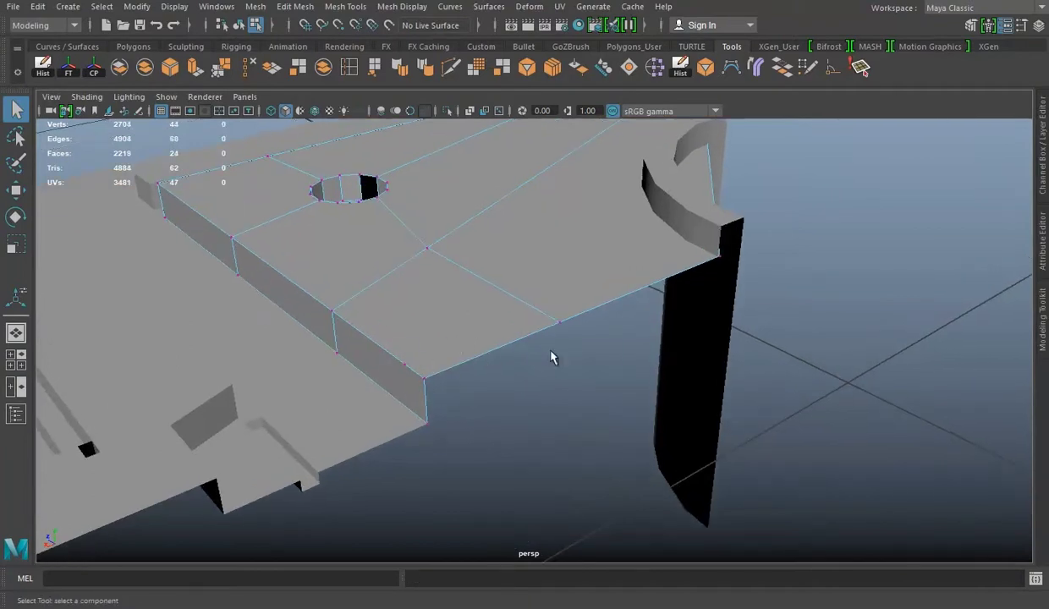
Select two vertices on the slab edge for moving.
left_click(247, 67)
left_click_drag(388, 356, 338, 321, "alt")
key("w")
left_click(333, 331, "shift")
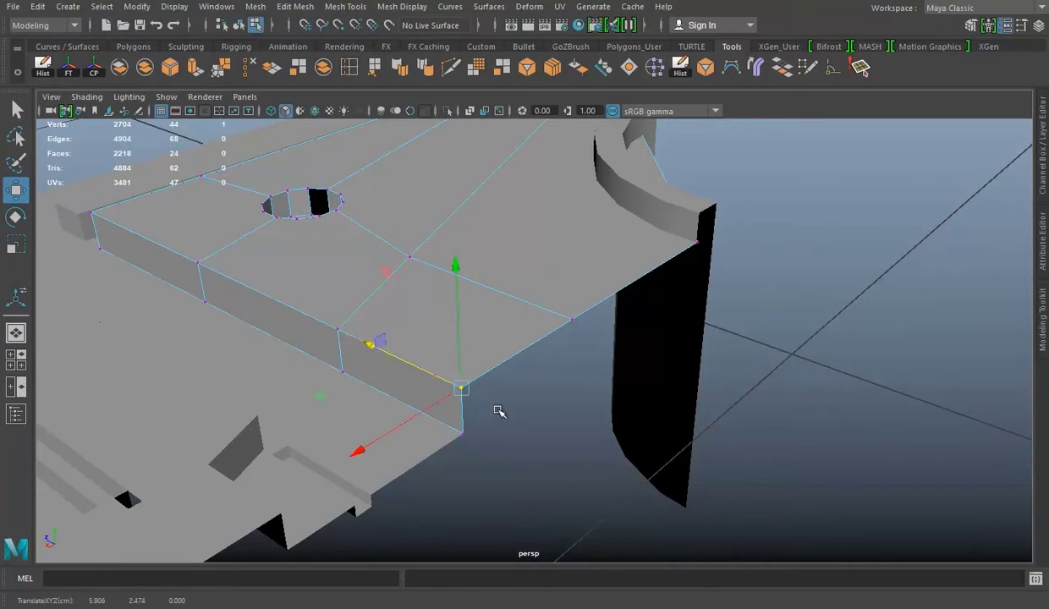
left_click_drag(496, 412, 457, 387, "alt")
key("q")
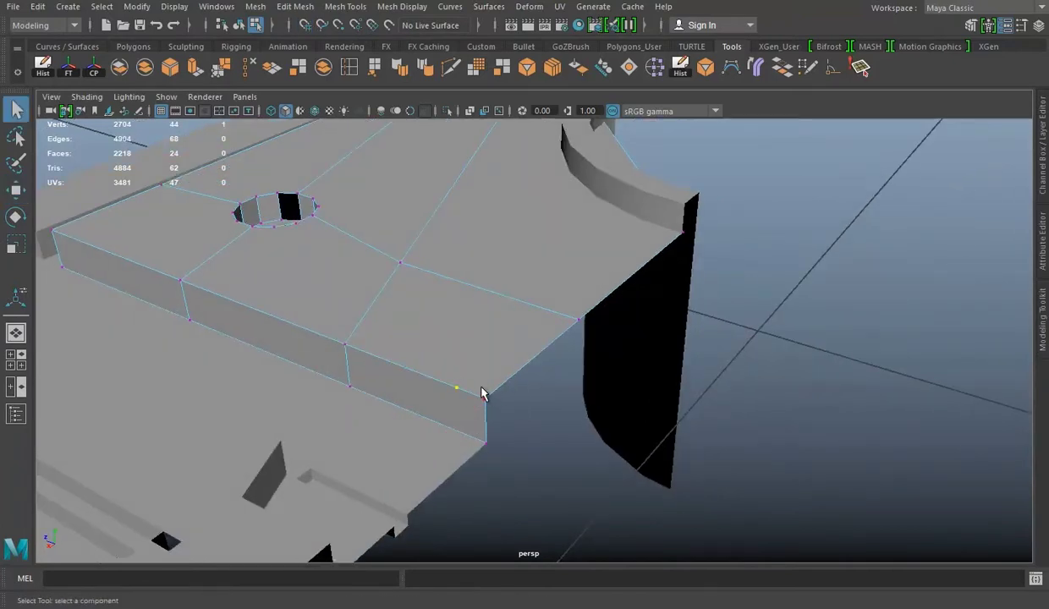
key("w")
Snap the stray vertex onto its neighbour holding V and merge the pair.
key("v")
middle_click_drag(481, 391, 418, 371)
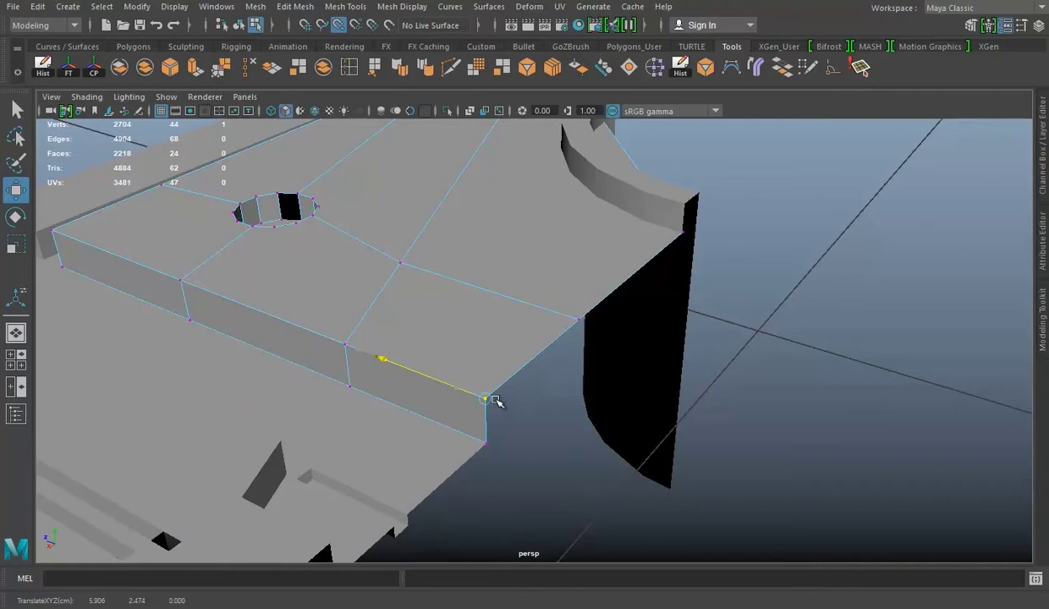
middle_click_drag(497, 402, 501, 418)
left_click(222, 68)
mouse_move(574, 329)
left_mouse_down("alt")
mouse_move(492, 312)
mouse_move(427, 326)
mouse_move(391, 305)
mouse_move(514, 331)
mouse_move(405, 277)
left_mouse_up("alt")
key("q")
left_click_drag(431, 375, 625, 264, "alt")
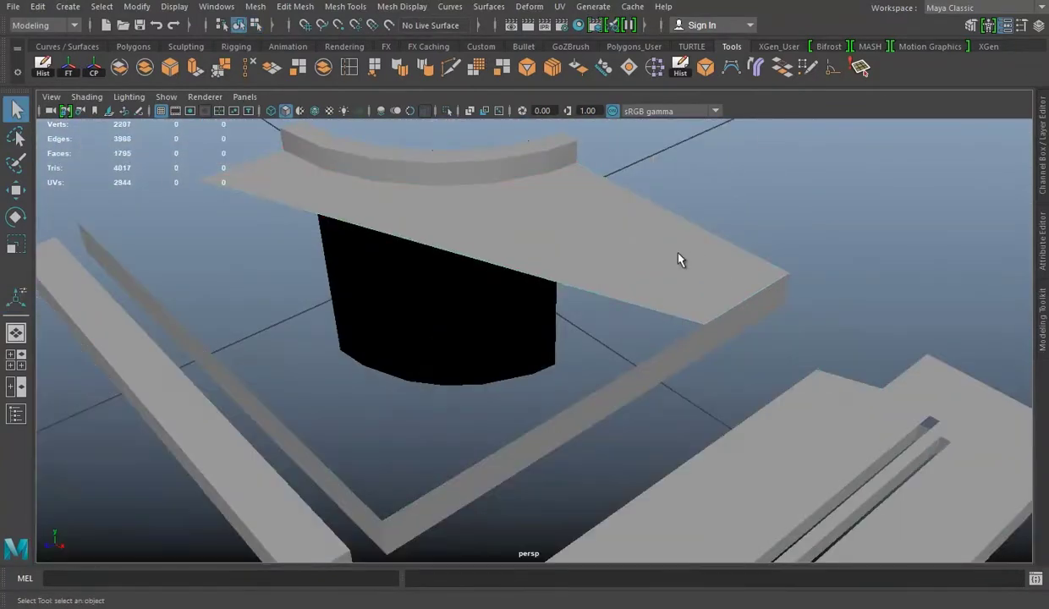
Delete the circular cap mesh and select the ring mesh around the hole.
right_click_drag(681, 203, 808, 157)
key("Delete")
left_click_drag(724, 214, 457, 281, "alt")
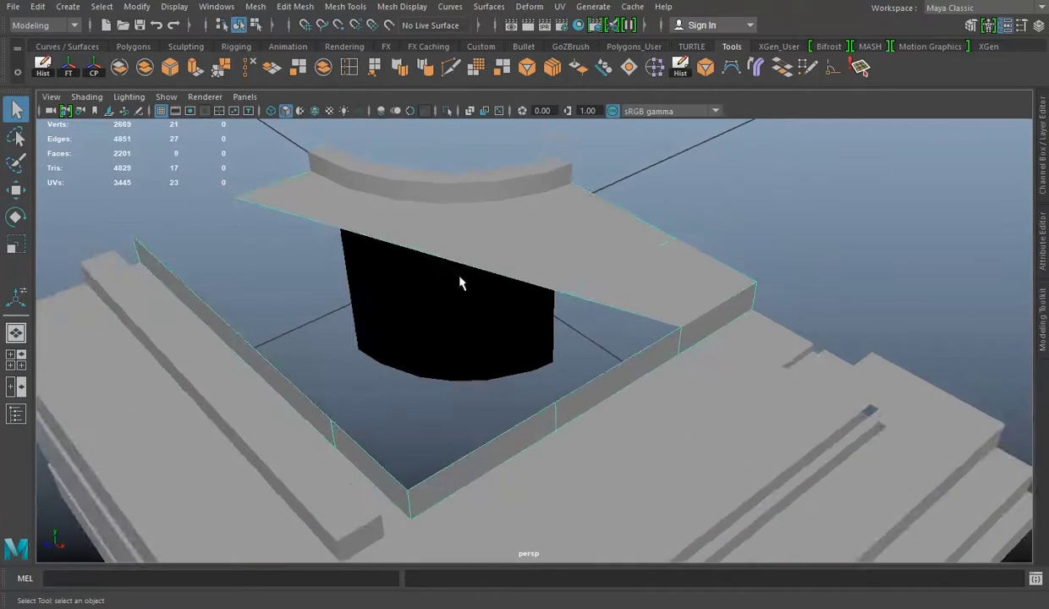
left_click(457, 281)
Select the hole's border edges and bridge them across the hole.
right_click_drag(817, 186, 749, 152)
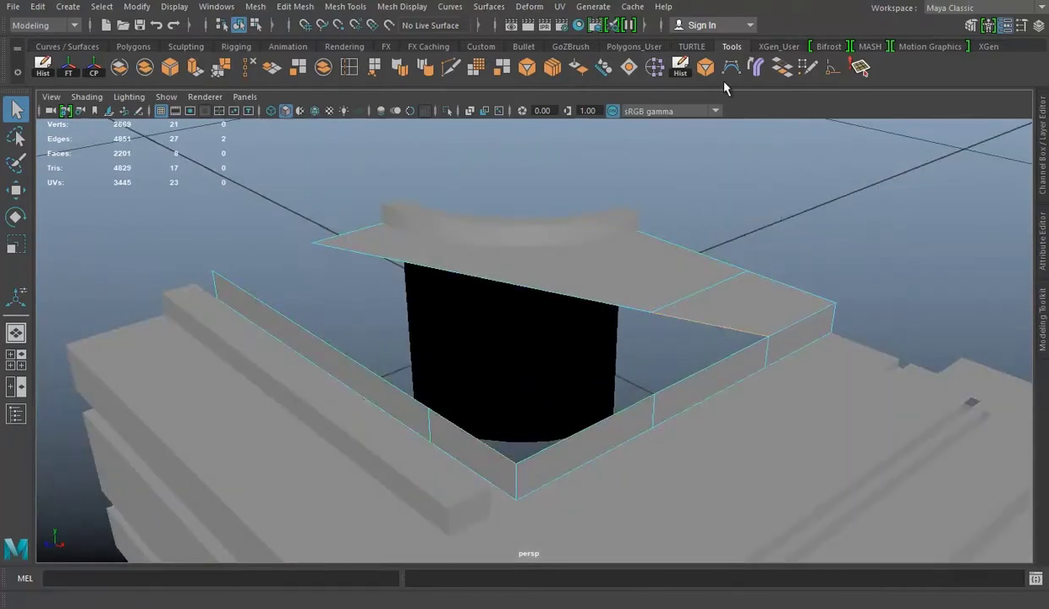
left_click_drag(525, 321, 317, 316, "alt")
double_click(296, 328)
right_click_drag(295, 328, 355, 356, "shift")
left_click_drag(356, 355, 524, 381, "alt")
Insert an edge loop across the slab and delete a stray vertex.
left_click(348, 67)
left_click(525, 366)
key("w")
left_click(522, 445)
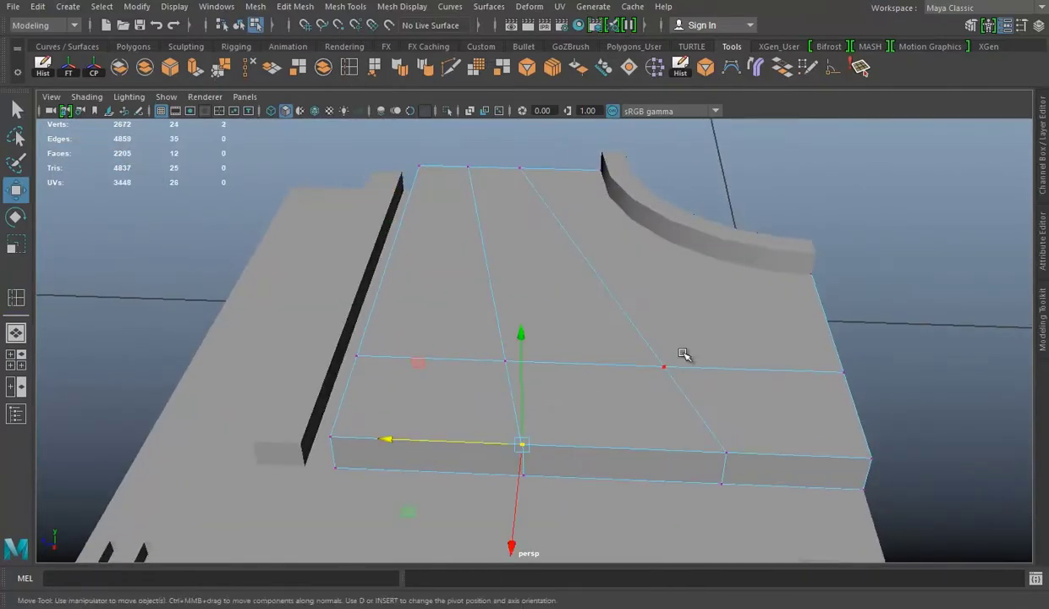
key("Delete")
key("q")
Delete the two unwanted edge loops from the mesh.
mouse_move(440, 339)
left_mouse_down("alt")
mouse_move(591, 417)
mouse_move(565, 309)
mouse_move(626, 298)
mouse_move(603, 292)
mouse_move(542, 321)
mouse_move(721, 228)
mouse_move(773, 214)
left_mouse_up("alt")
double_click(591, 417)
key("Delete")
double_click(603, 292)
key("Delete")
key("F8")
Select the top slab and save the scene.
left_click(497, 305)
mouse_move(497, 304)
left_mouse_down("alt")
mouse_move(412, 344)
mouse_move(540, 309)
left_mouse_up("alt")
key("ctrl+s")
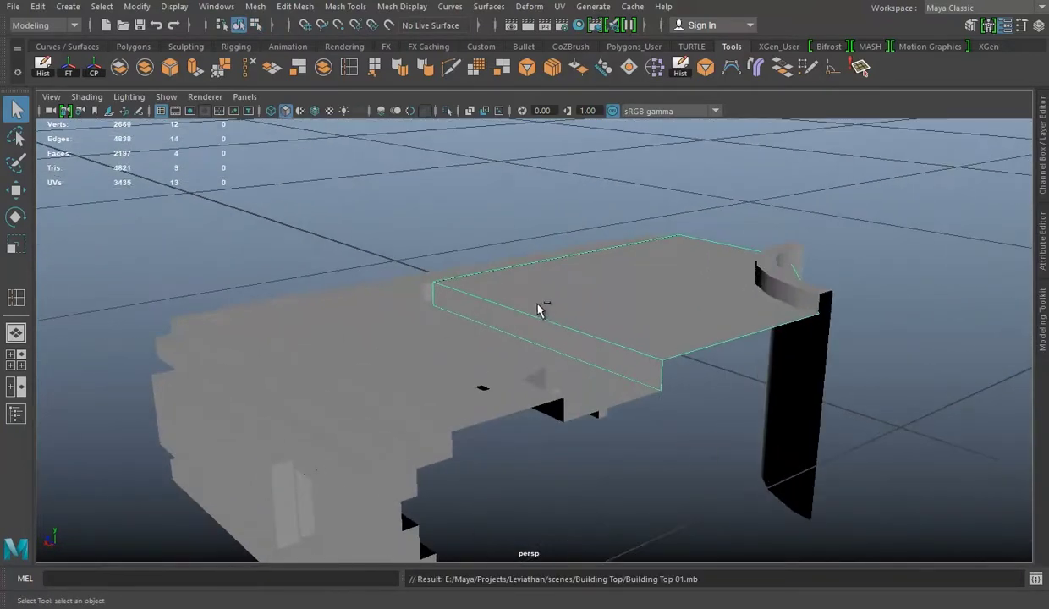
mouse_move(446, 322)
left_mouse_down("alt")
mouse_move(549, 333)
mouse_move(458, 339)
mouse_move(625, 312)
mouse_move(567, 340)
mouse_move(605, 330)
mouse_move(585, 335)
left_mouse_up("alt")
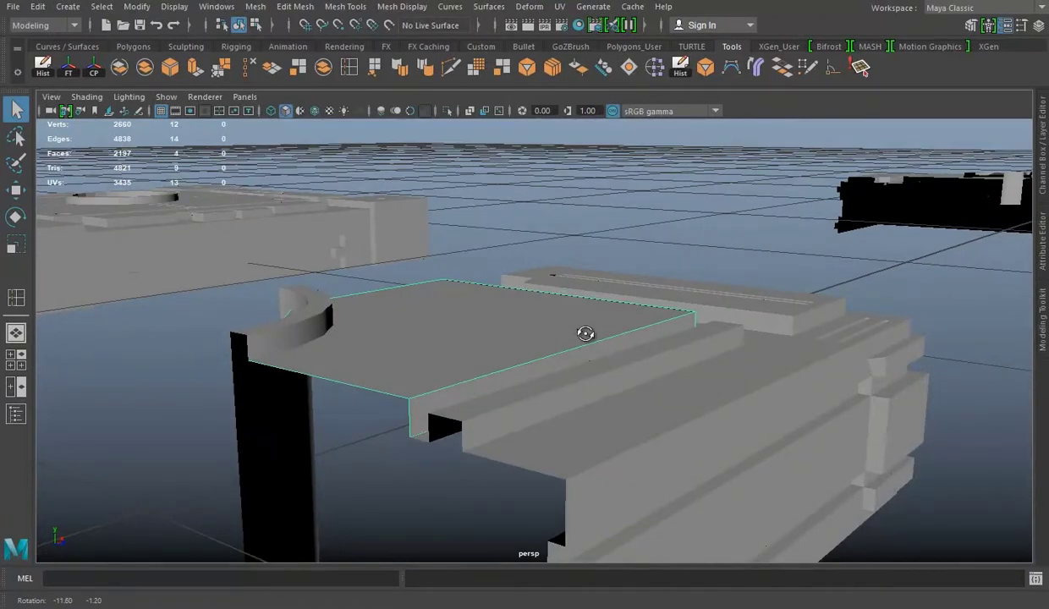
mouse_move(586, 333)
left_mouse_down("alt")
mouse_move(504, 335)
mouse_move(605, 351)
mouse_move(464, 370)
mouse_move(429, 403)
left_mouse_up("alt")
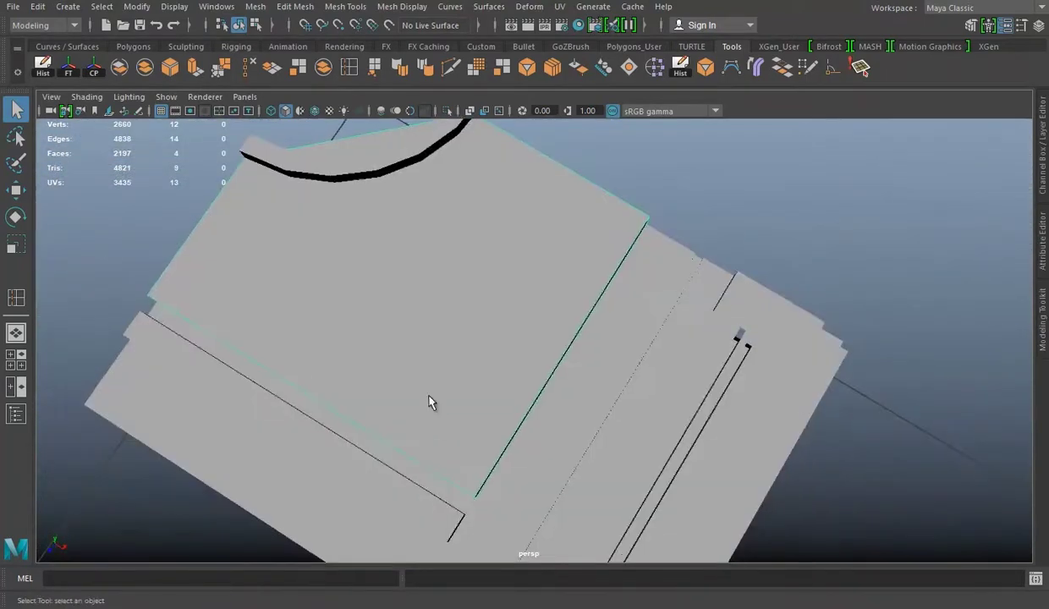
Multi-Cut the slab's top face and move the new vertex onto the curved rim in top view.
key("ctrl+shift+x")
left_click(474, 497)
mouse_move(538, 211)
left_mouse_down("alt")
mouse_move(581, 246)
mouse_move(582, 199)
left_mouse_up("alt")
key("w")
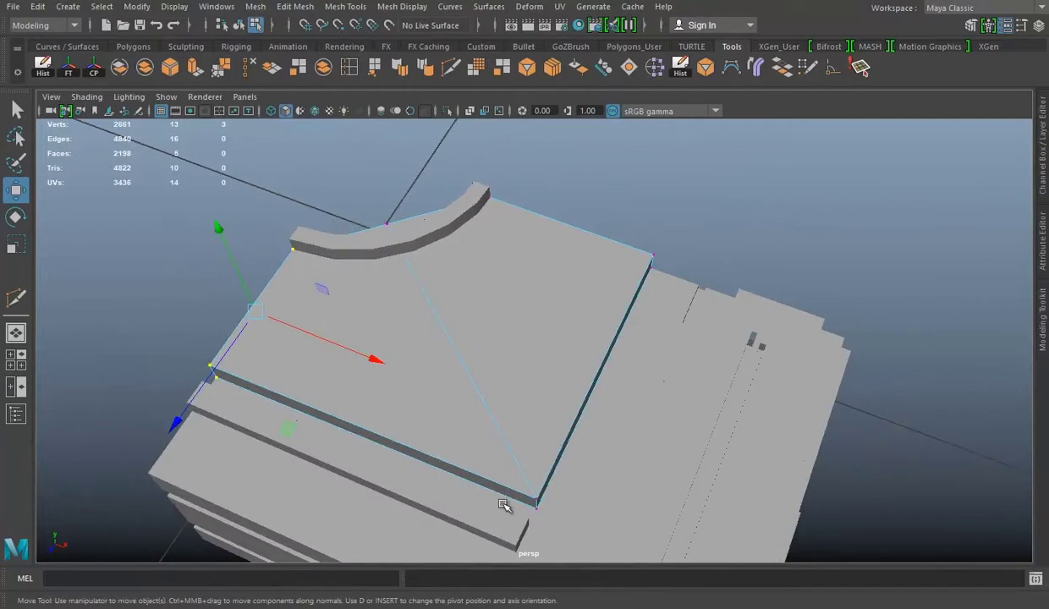
left_click_drag(503, 505, 485, 258, "alt")
key("space")
key("space")
left_click_drag(172, 387, 214, 425)
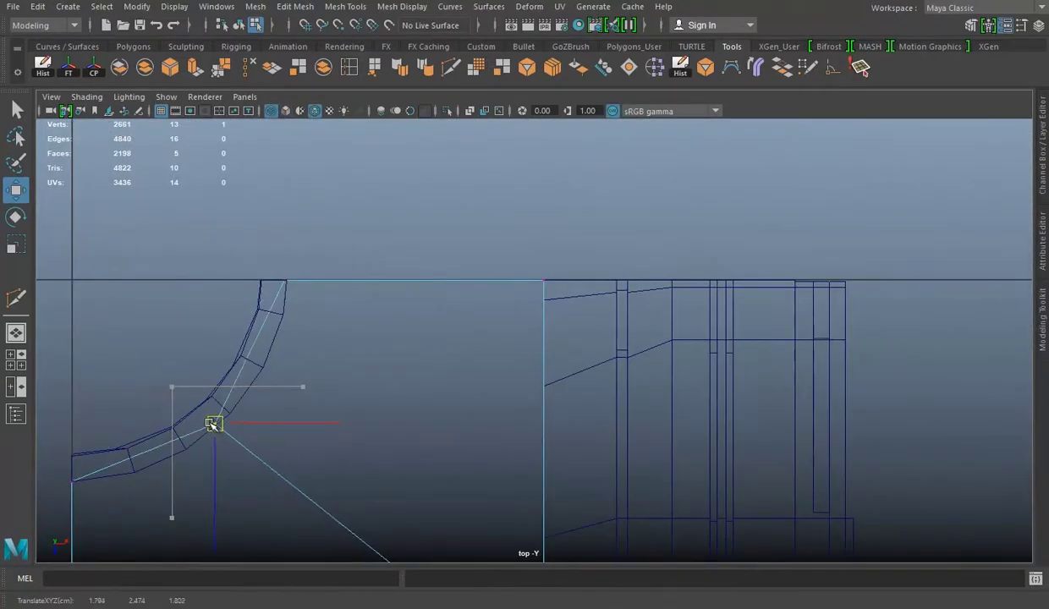
key("space")
key("space")
mouse_move(452, 236)
left_mouse_down("alt")
mouse_move(549, 317)
mouse_move(614, 260)
left_mouse_up("alt")
Remove the extra edge loop across the thin beam.
left_click(445, 411)
left_click_drag(444, 412, 487, 311, "alt")
right_click_drag(755, 221, 755, 180)
double_click(468, 363)
left_click(248, 68)
right_click_drag(535, 221, 800, 193)
left_click(761, 356)
mouse_move(761, 355)
left_mouse_down("alt")
mouse_move(731, 272)
mouse_move(485, 300)
mouse_move(663, 305)
mouse_move(741, 271)
left_mouse_up("alt")
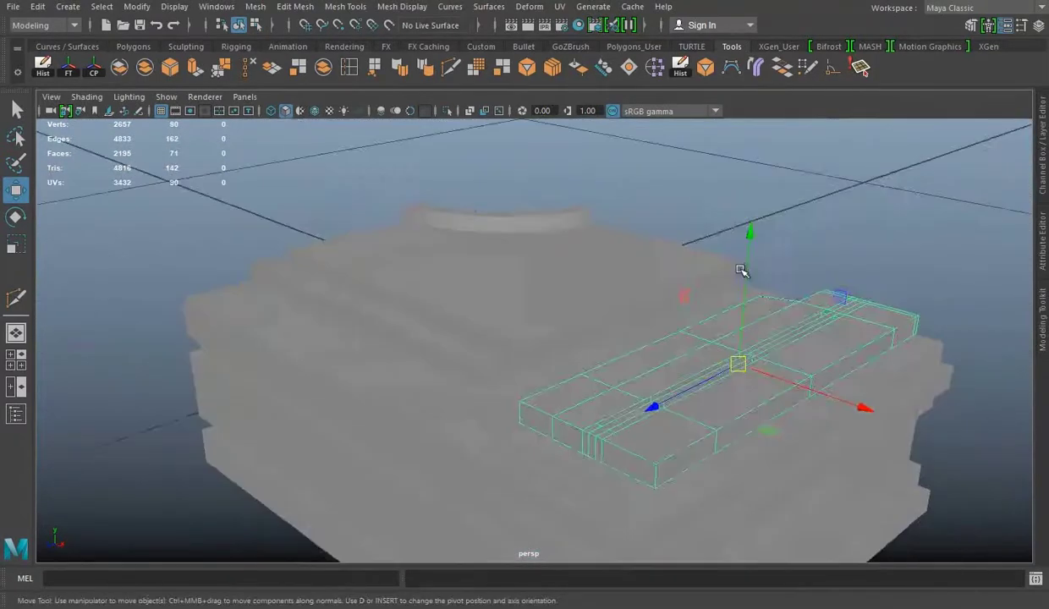
Isolate and frame the grooved beam stack, placing a Multi-Cut point on its front edge vertex.
left_click(447, 111)
key("f")
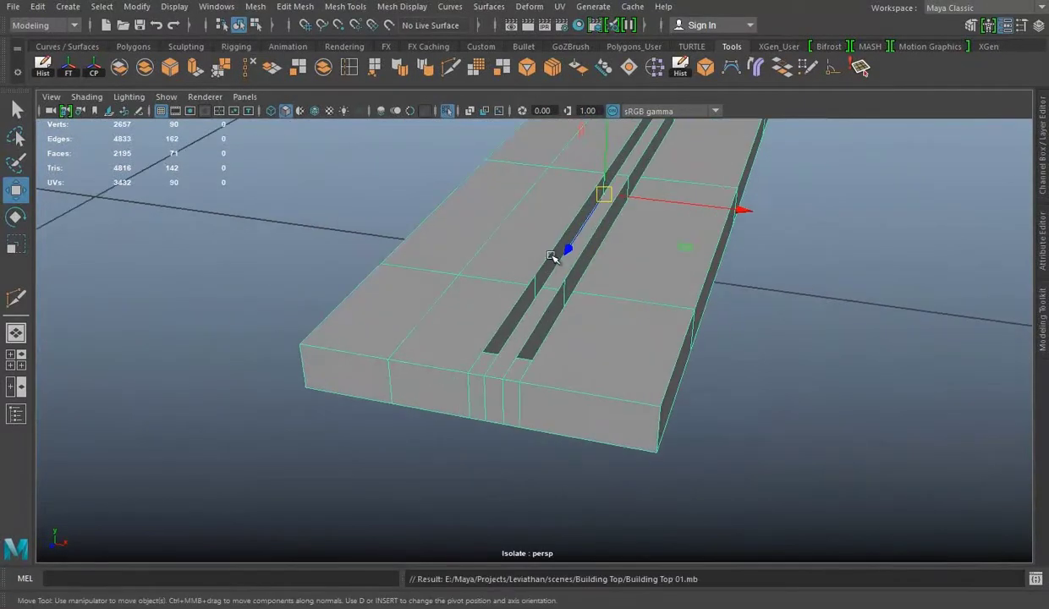
right_click_drag(552, 256, 558, 380, "alt")
mouse_move(557, 379)
left_mouse_down("alt")
mouse_move(593, 410)
mouse_move(476, 289)
left_mouse_up("alt")
right_click_drag(476, 289, 502, 436, "shift")
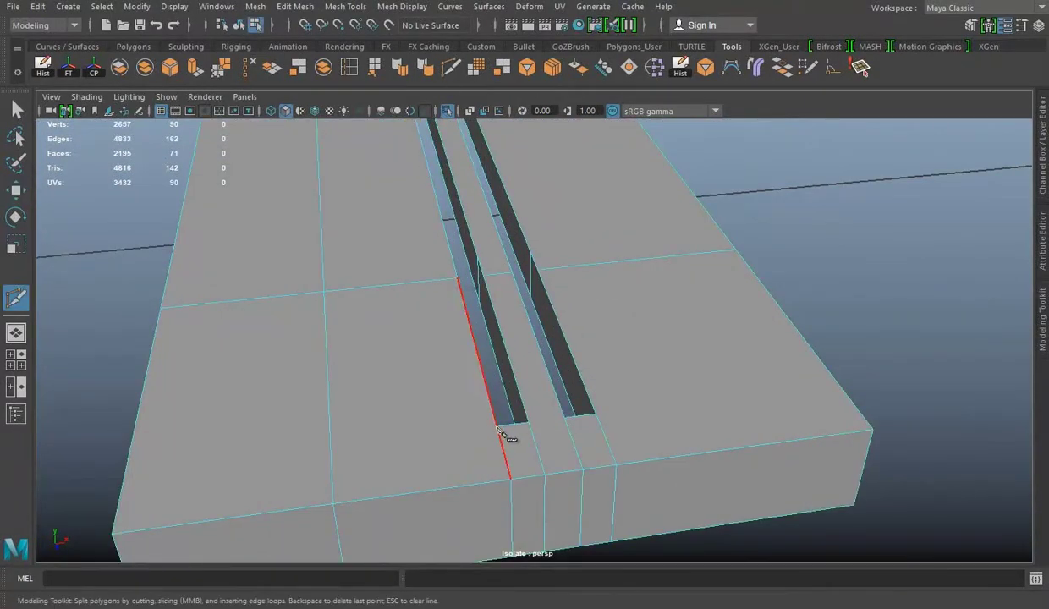
left_click_drag(502, 433, 592, 429, "alt")
left_click(592, 429)
left_click_drag(644, 398, 635, 390, "alt")
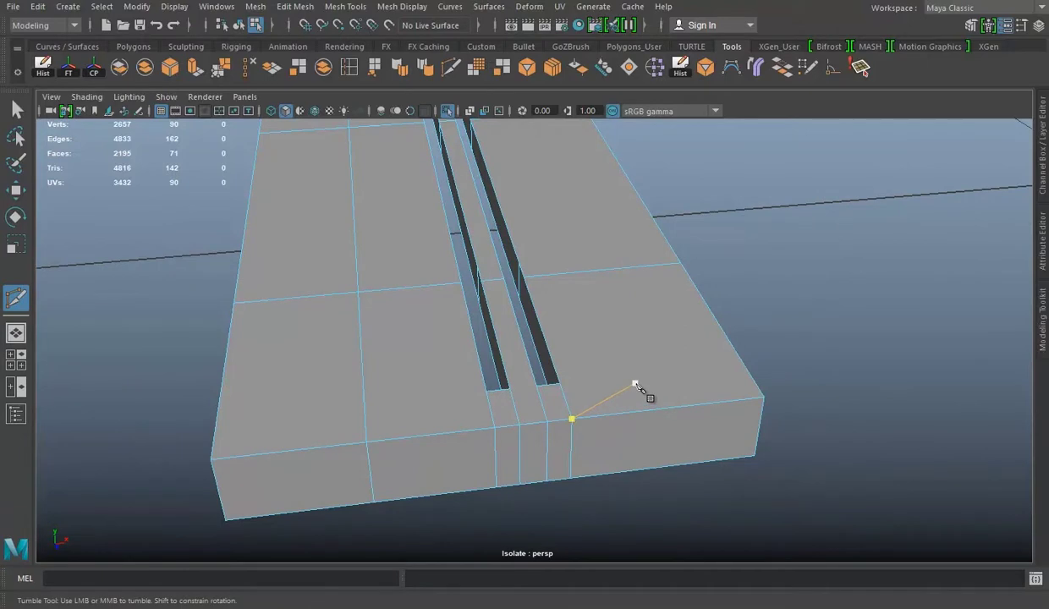
right_click_drag(675, 367, 535, 328, "alt")
left_click_drag(534, 327, 586, 363, "alt")
mouse_move(586, 363)
right_mouse_down("alt")
mouse_move(576, 398)
mouse_move(658, 203)
mouse_move(656, 241)
right_mouse_up("alt")
In face mode, delete the first two inner groove wall faces.
left_click(546, 398)
key("w")
mouse_move(546, 398)
left_mouse_down("alt")
mouse_move(525, 339)
mouse_move(500, 323)
mouse_move(580, 335)
mouse_move(537, 361)
left_mouse_up("alt")
key("Delete")
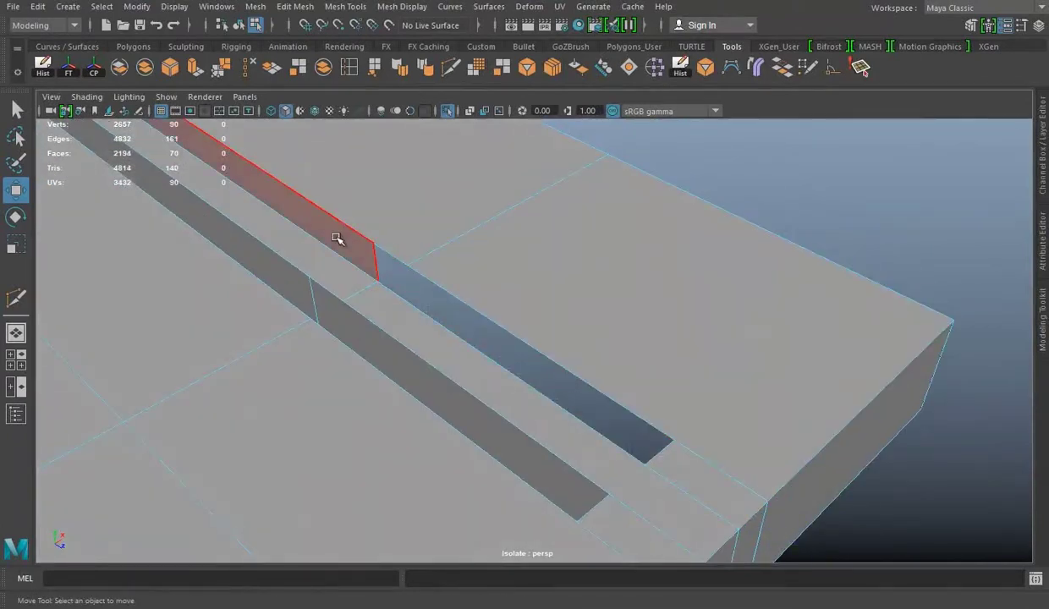
left_click_drag(298, 287, 577, 408, "alt")
left_click(614, 373)
key("Delete")
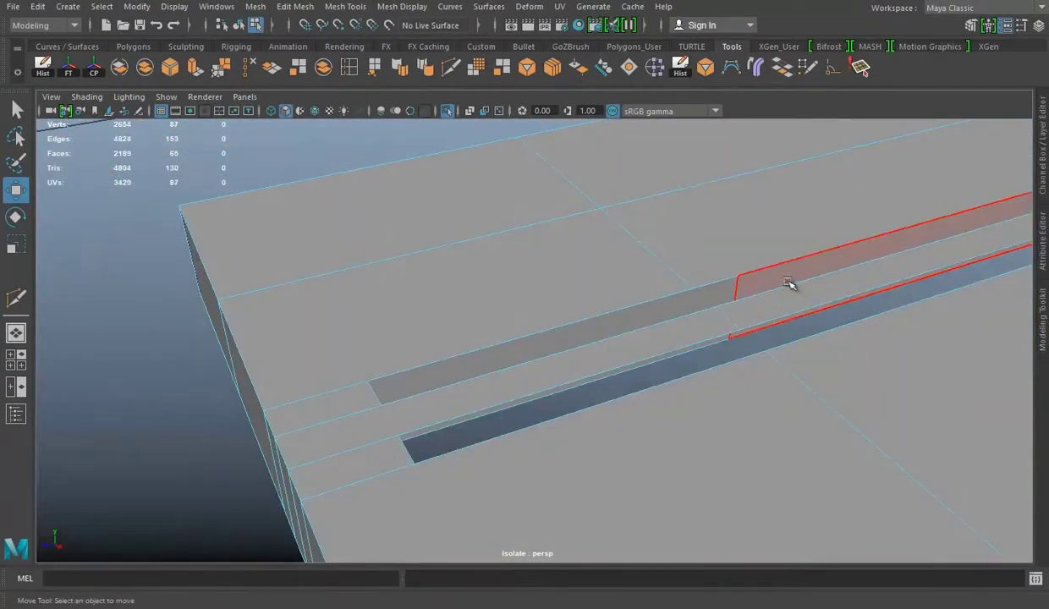
Delete two more groove wall faces, then zoom in over the grooves.
left_click(731, 271)
key("Delete")
mouse_move(730, 271)
left_mouse_down("alt")
mouse_move(658, 246)
mouse_move(528, 241)
left_mouse_up("alt")
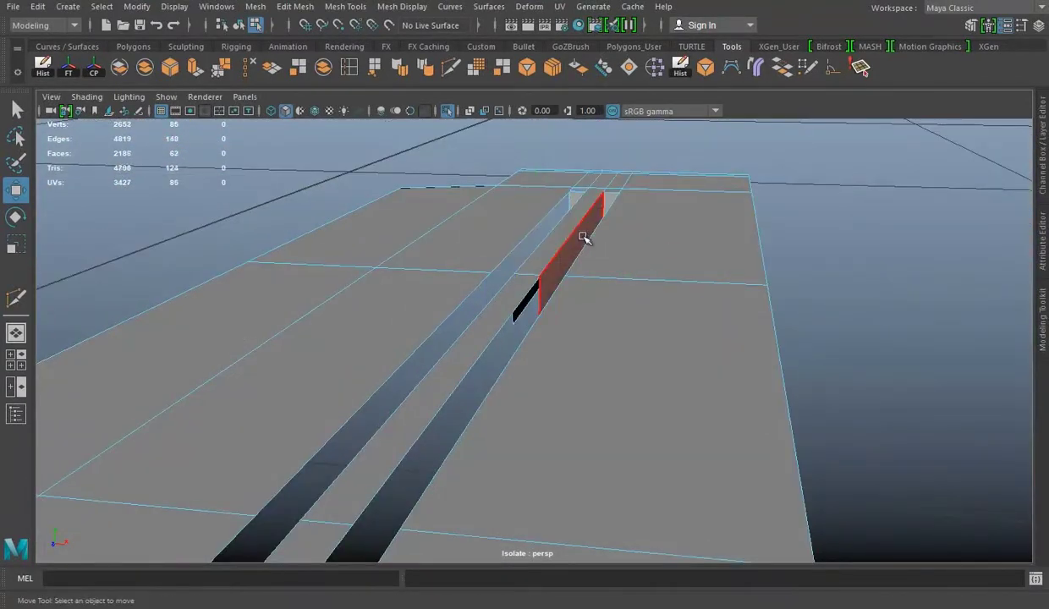
left_click(558, 200)
key("Delete")
left_click_drag(548, 296, 473, 286, "alt")
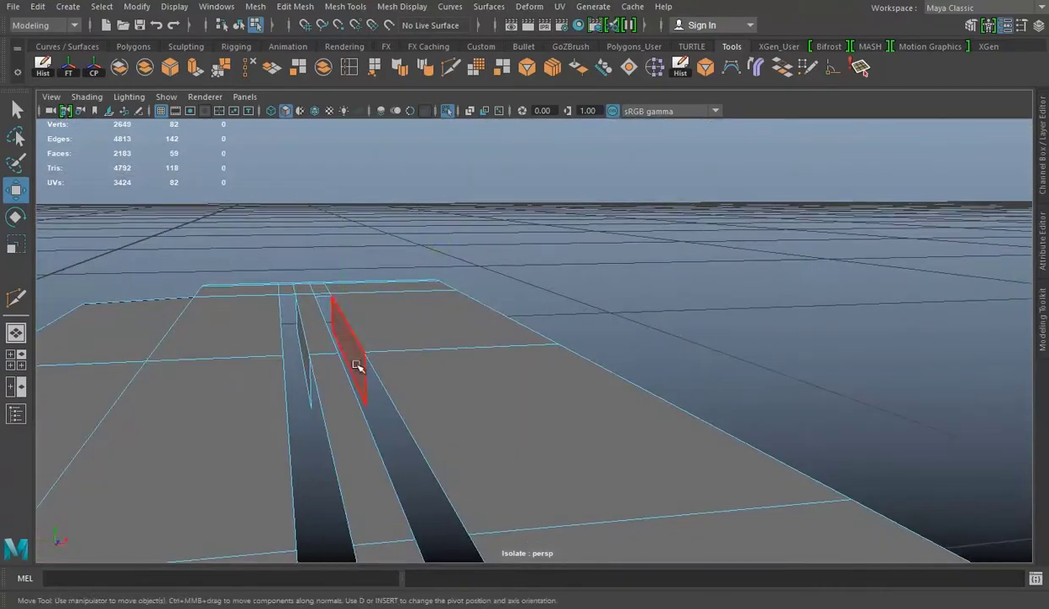
right_click_drag(405, 347, 632, 387, "alt")
mouse_move(632, 387)
left_mouse_down("alt")
mouse_move(277, 328)
mouse_move(434, 370)
left_mouse_up("alt")
right_click_drag(434, 370, 492, 326, "alt")
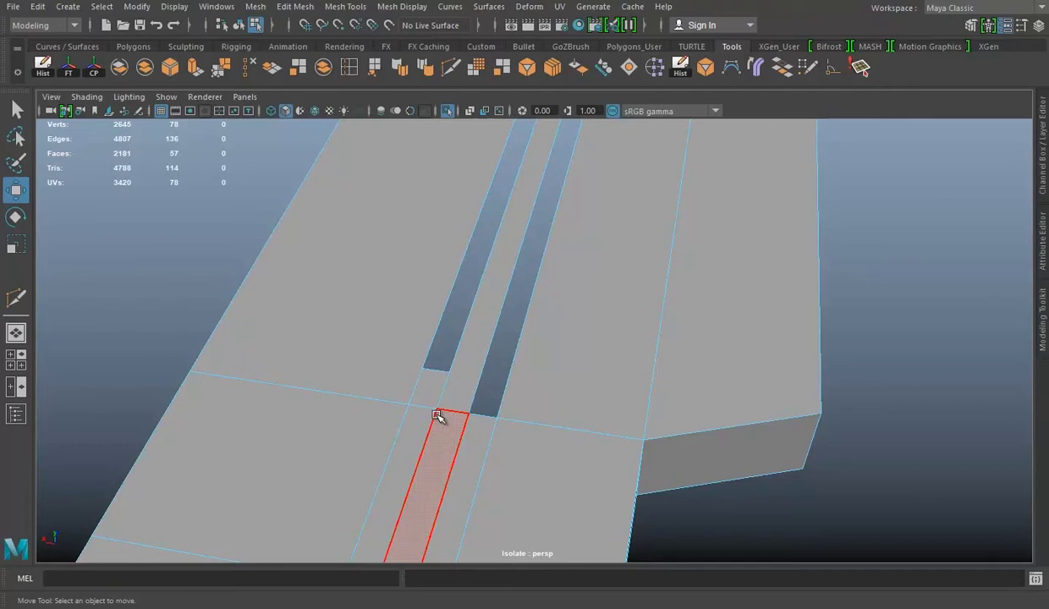
Remove the two bridging faces filling the channel gap.
key("ctrl+z")
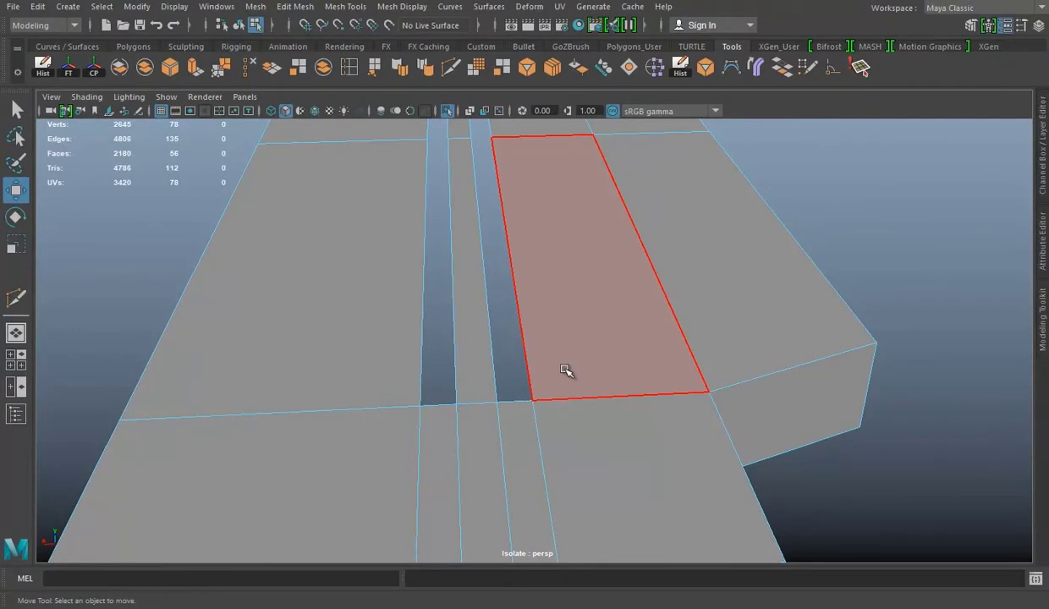
key("shift+z")
mouse_move(467, 300)
left_mouse_down("alt")
mouse_move(482, 260)
mouse_move(763, 341)
mouse_move(736, 340)
mouse_move(512, 225)
mouse_move(567, 222)
mouse_move(824, 351)
mouse_move(541, 280)
left_mouse_up("alt")
key("ctrl+z")
key("ctrl+z")
mouse_move(417, 293)
left_mouse_down("alt")
mouse_move(670, 335)
mouse_move(385, 118)
left_mouse_up("alt")
Insert an edge loop across the channel.
left_click(412, 68)
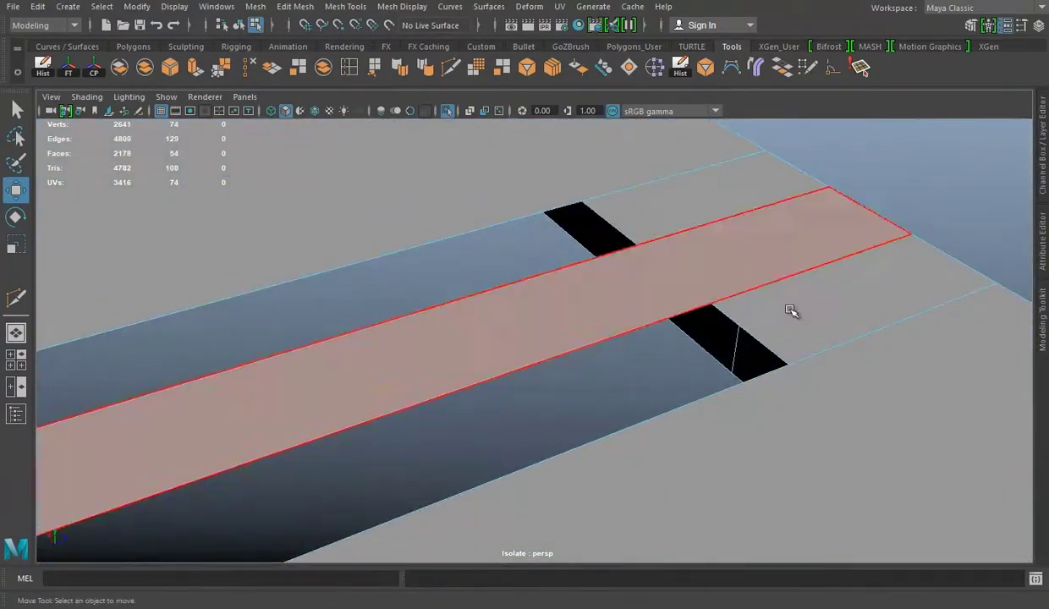
left_click(715, 311)
left_click_drag(716, 311, 764, 314, "alt")
key("w")
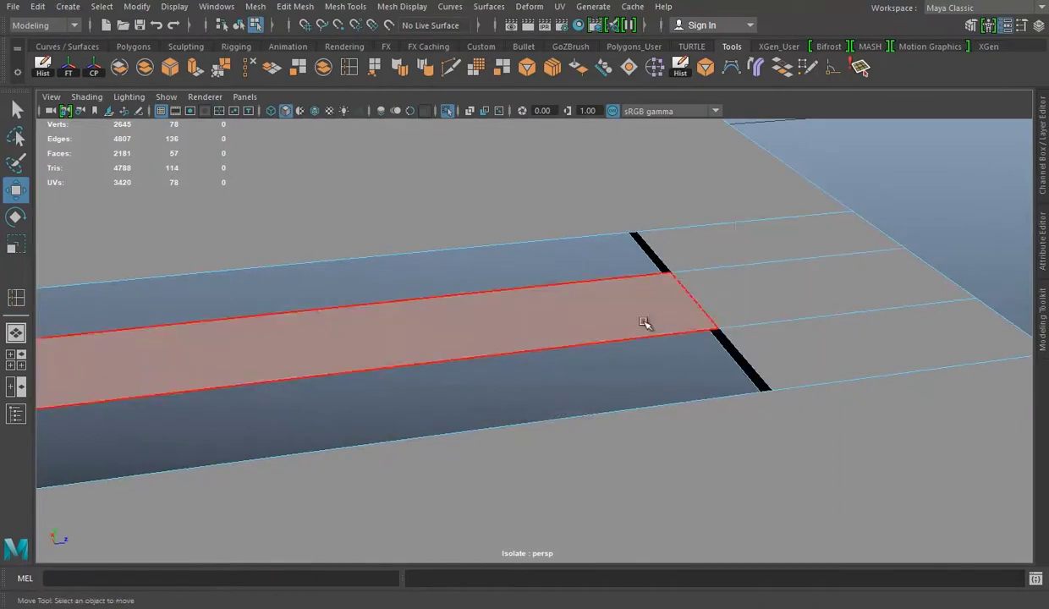
Bridge two opposite hole border edges with a new face.
mouse_move(572, 286)
left_mouse_down("alt")
mouse_move(618, 363)
mouse_move(368, 347)
mouse_move(642, 206)
left_mouse_up("alt")
right_click_drag(642, 207, 641, 165)
left_click(762, 395)
left_click(575, 192, "shift")
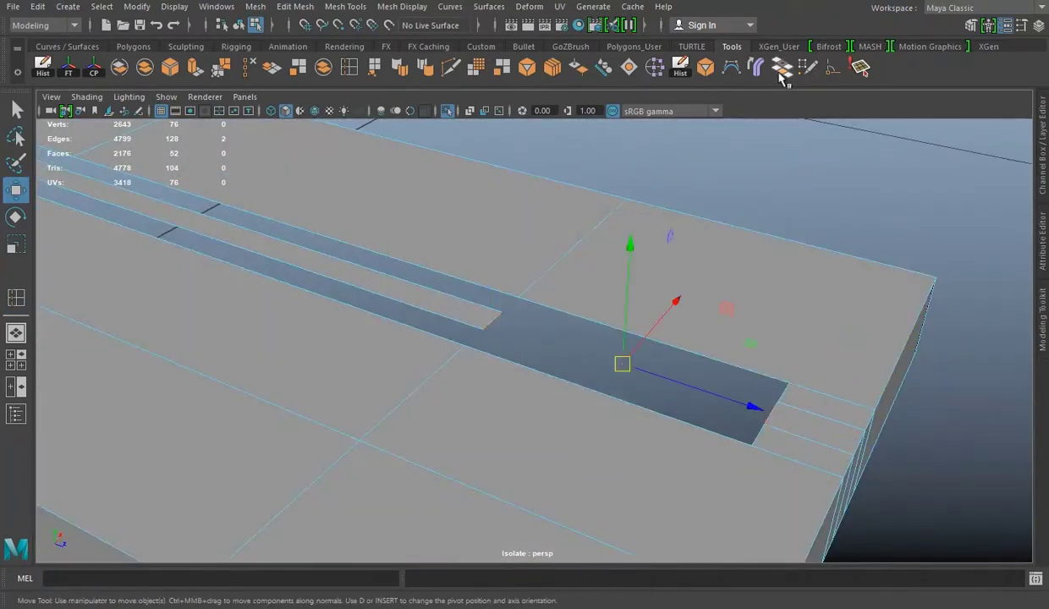
left_click(782, 68)
Delete the three small faces at the channel's left end.
mouse_move(308, 283)
left_mouse_down("alt")
mouse_move(590, 284)
mouse_move(595, 241)
left_mouse_up("alt")
key("q")
right_click_drag(595, 241, 542, 314)
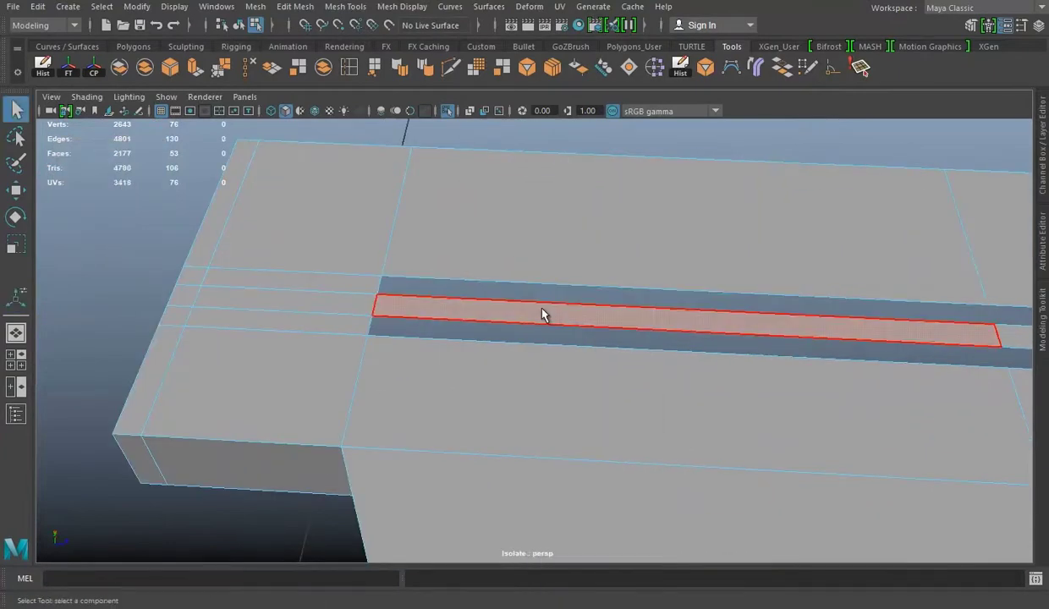
key("Delete")
left_click(363, 316)
key("Delete")
left_click(357, 293)
key("Delete")
Bridge the three strips closing the left hole.
right_click_drag(415, 204, 404, 120)
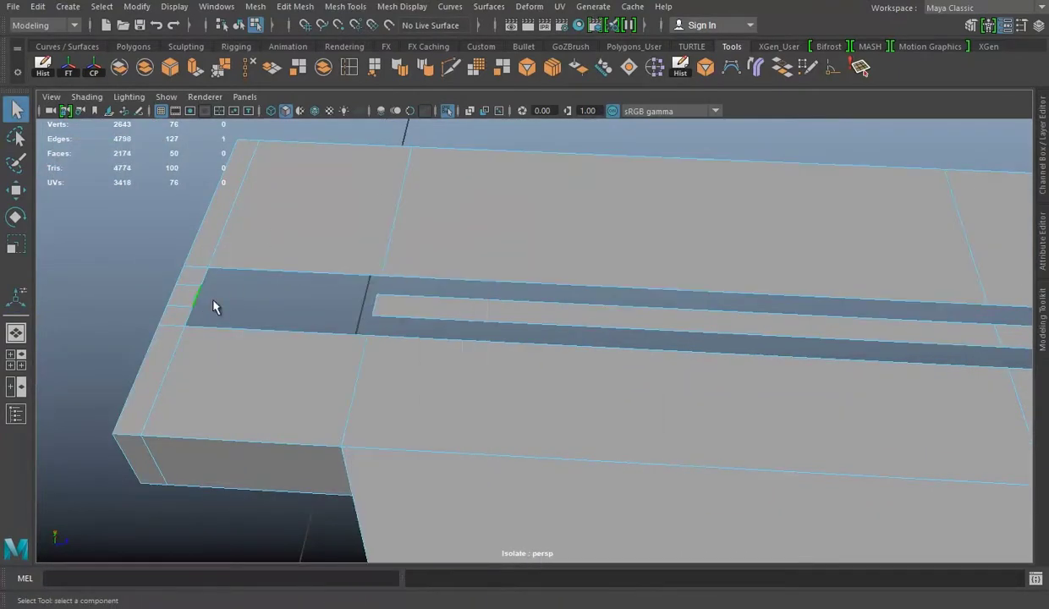
key("g")
left_click(274, 287)
key("g")
left_click(269, 331)
key("g")
Delete the stray front-face edge and Multi-Cut a diagonal across the front face.
mouse_move(330, 345)
left_mouse_down("alt")
mouse_move(553, 321)
mouse_move(462, 325)
mouse_move(464, 361)
left_mouse_up("alt")
right_click_drag(465, 361, 431, 335, "alt")
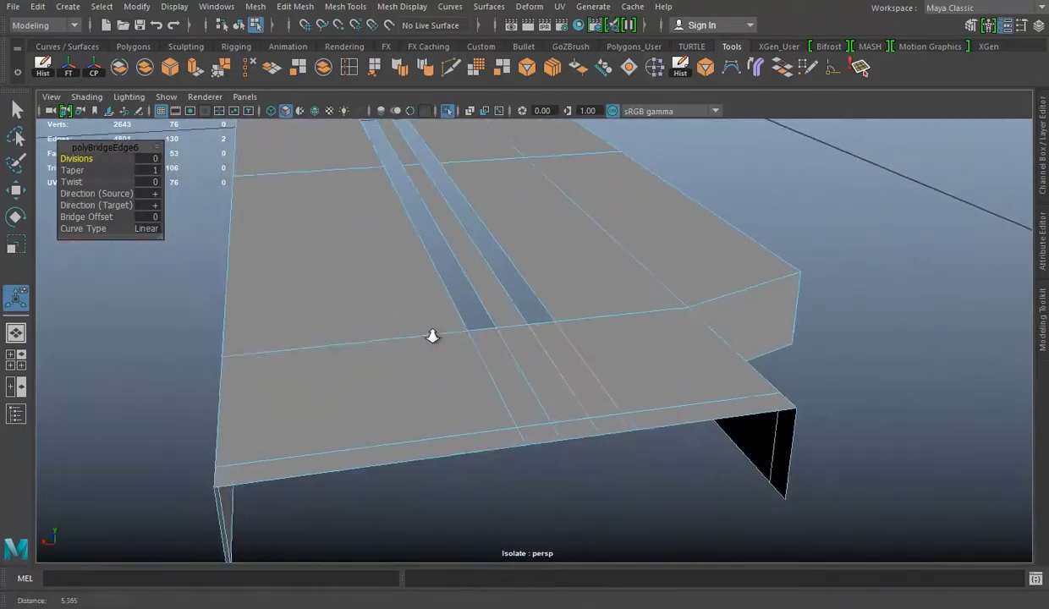
key("q")
left_click(339, 463)
left_click(250, 69)
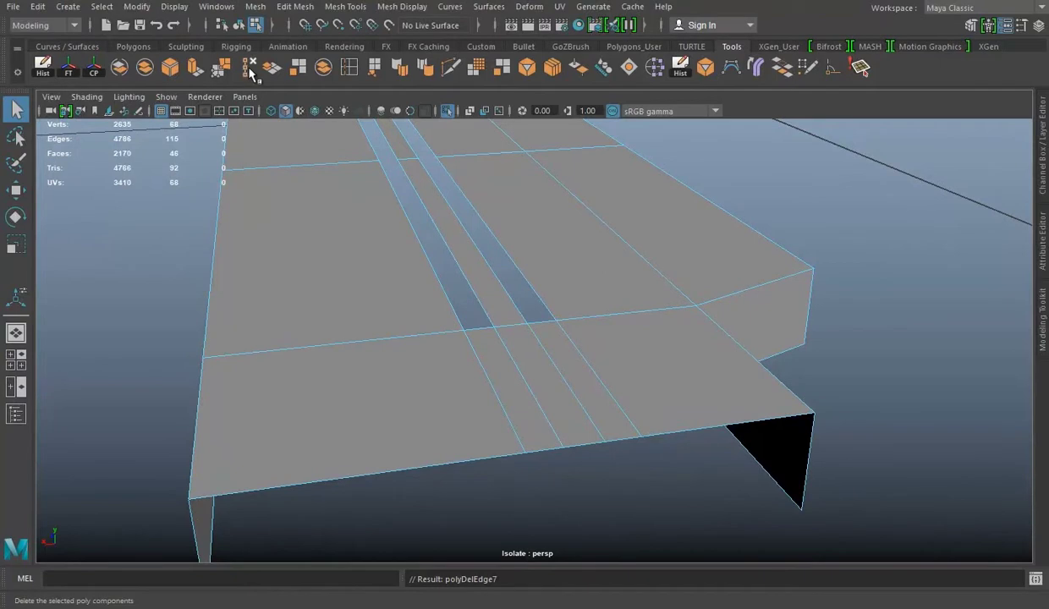
left_click(449, 68)
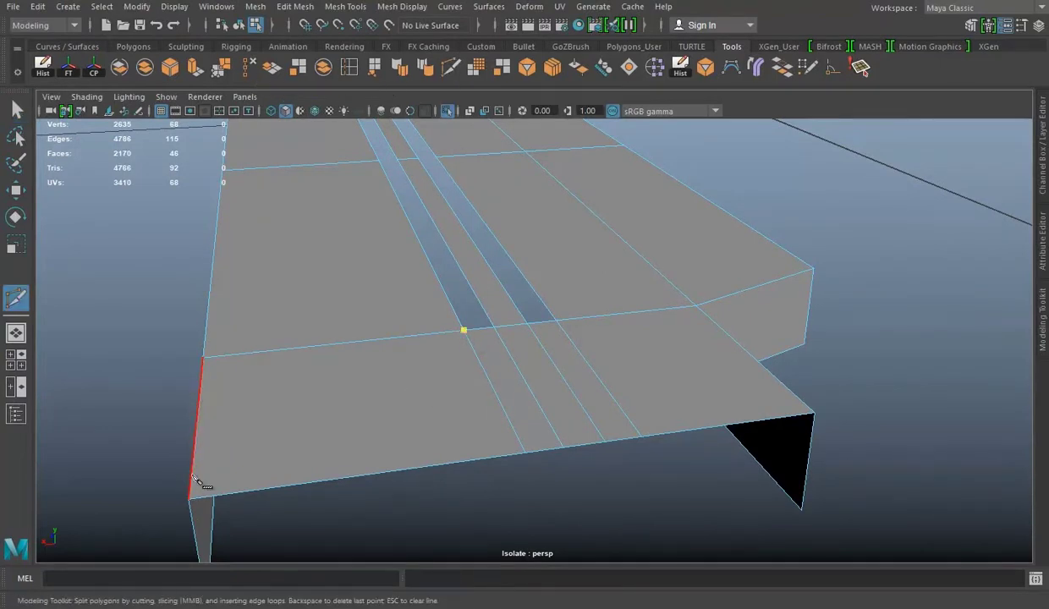
left_click_drag(613, 370, 733, 394)
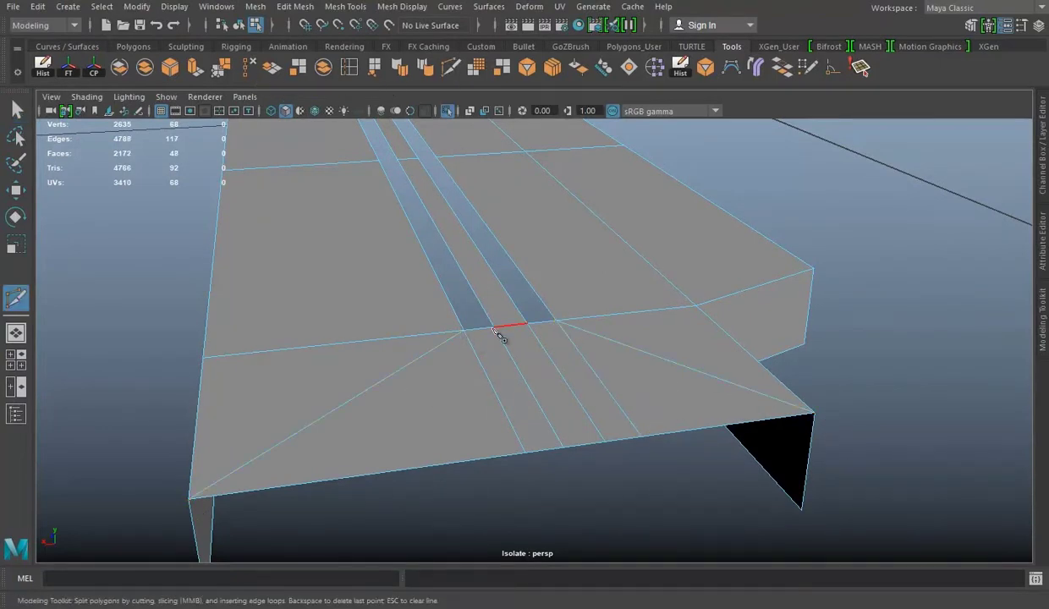
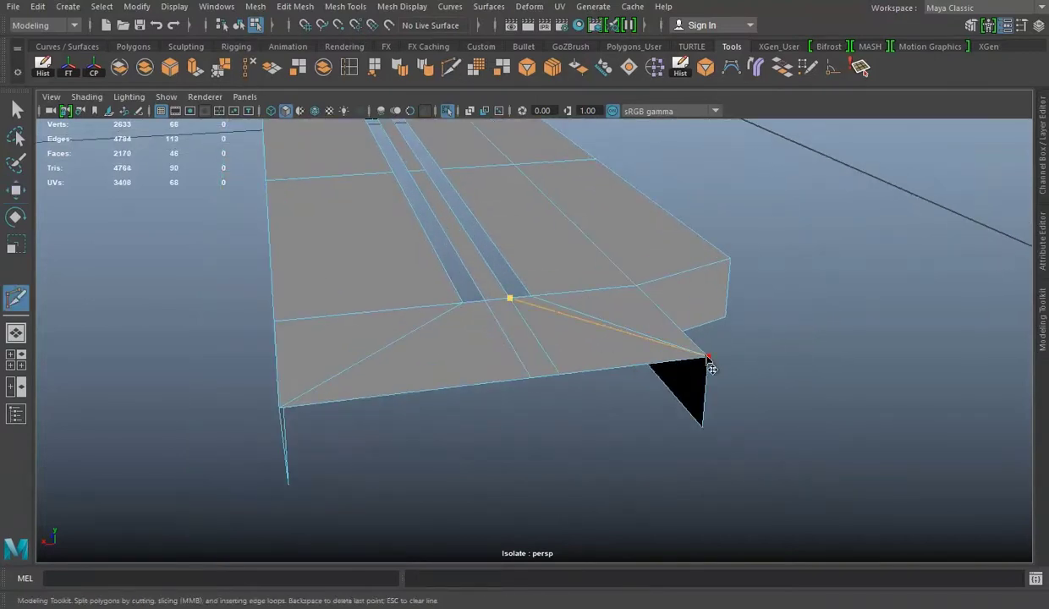
Finish the corner cut and merge the stray vertex beside it.
key("w")
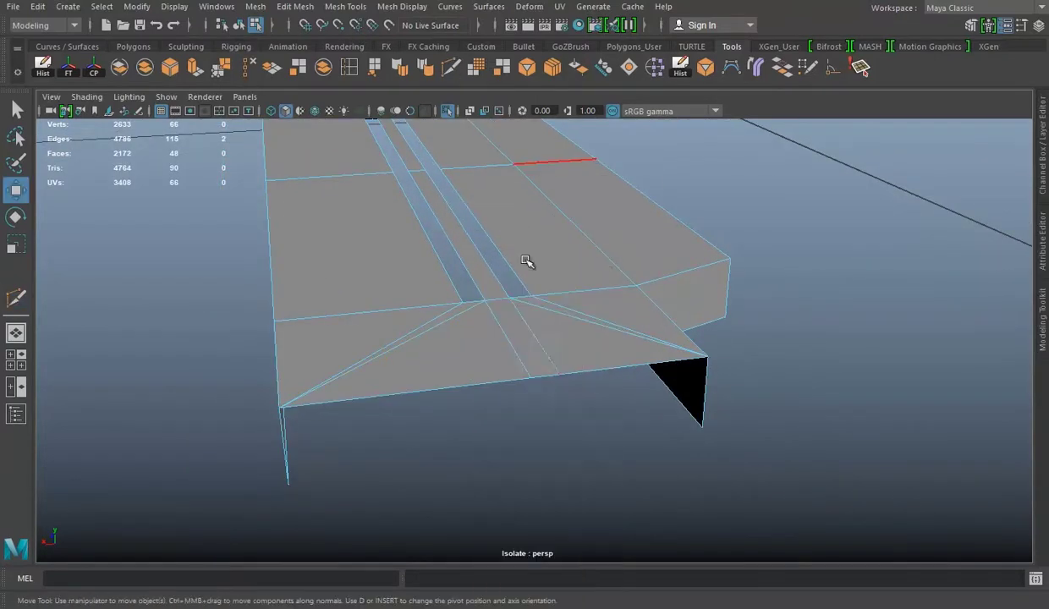
left_click(515, 340)
mouse_move(515, 340)
left_mouse_down()
mouse_move(492, 293)
mouse_move(585, 312)
mouse_move(586, 388)
mouse_move(549, 340)
mouse_move(504, 381)
mouse_move(571, 335)
mouse_move(529, 320)
mouse_move(478, 281)
mouse_move(567, 289)
left_mouse_up()
key("y")
right_click(629, 204)
left_click(574, 316)
Insert an edge loop across the slot end.
key("y")
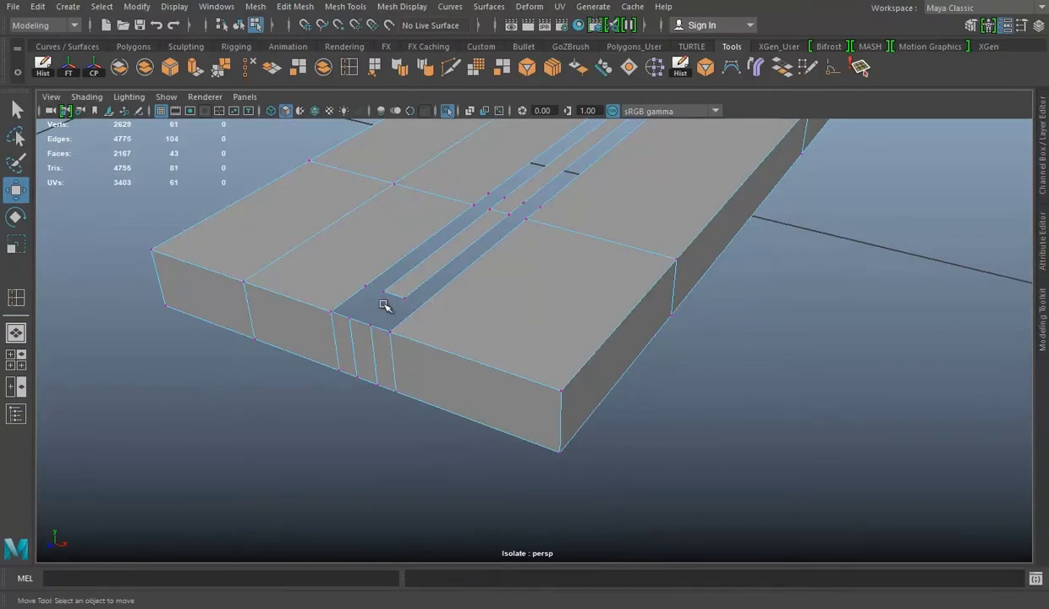
key("ctrl+z")
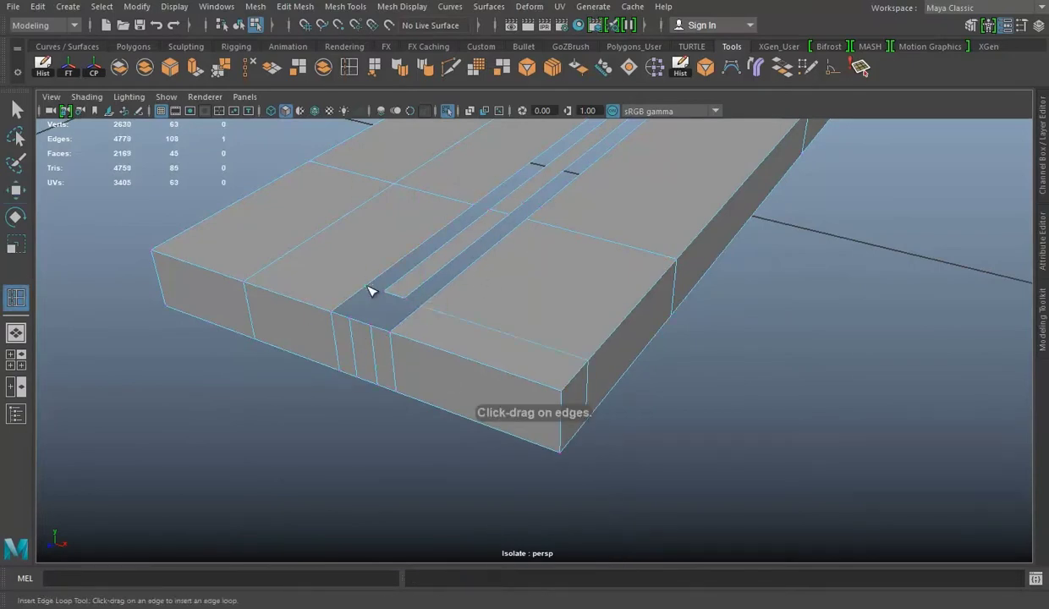
left_click(290, 257)
key("w")
mouse_move(288, 250)
right_mouse_down("alt")
mouse_move(381, 298)
mouse_move(460, 307)
mouse_move(588, 174)
right_mouse_up("alt")
Select the edge loop and far top edge at the slot end and delete them.
left_click(728, 159, "shift")
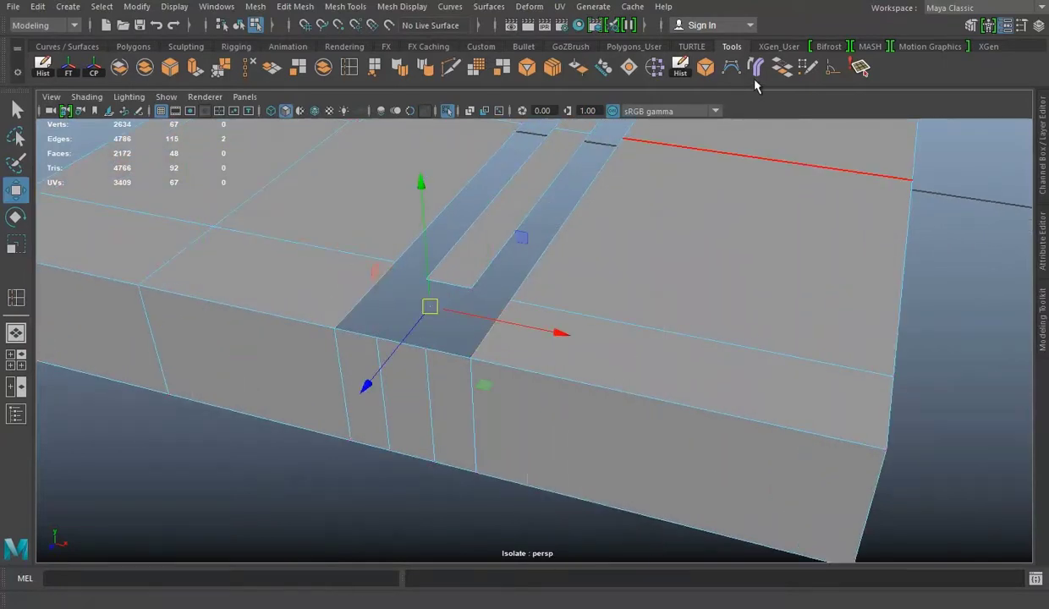
scroll(566, 287, "down", 5)
scroll(577, 301, "up", 5)
double_click(600, 276, "shift")
mouse_move(583, 290)
left_mouse_down("alt")
mouse_move(556, 319)
mouse_move(424, 311)
mouse_move(641, 364)
left_mouse_up("alt")
key("e")
key("w")
mouse_move(347, 380)
left_mouse_down("alt")
mouse_move(637, 438)
mouse_move(543, 368)
mouse_move(668, 330)
left_mouse_up("alt")
key("Delete")
Move a vertex to straighten the slot wall, then delete the stray vertex.
right_click_drag(677, 204, 678, 242)
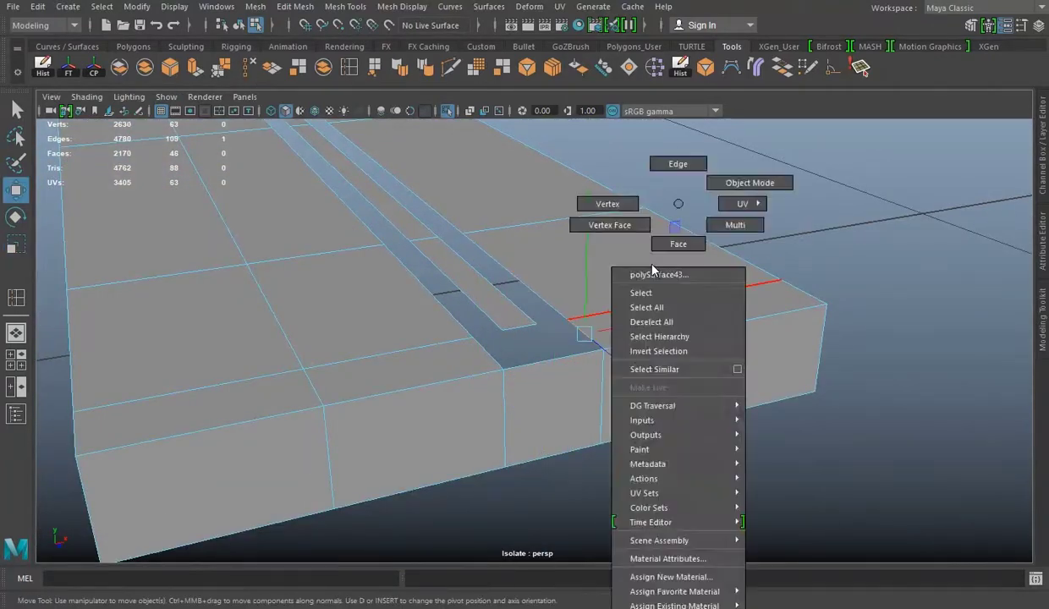
scroll(628, 297, "up", 3)
right_click_drag(689, 204, 690, 243)
mouse_move(762, 258)
left_mouse_down("alt")
mouse_move(614, 281)
mouse_move(713, 315)
left_mouse_up("alt")
mouse_move(629, 298)
middle_mouse_down()
mouse_move(586, 168)
mouse_move(578, 363)
middle_mouse_up()
right_click_drag(627, 204, 552, 212)
key("Delete")
scroll(645, 380, "up", 3)
right_click_drag(659, 204, 659, 176)
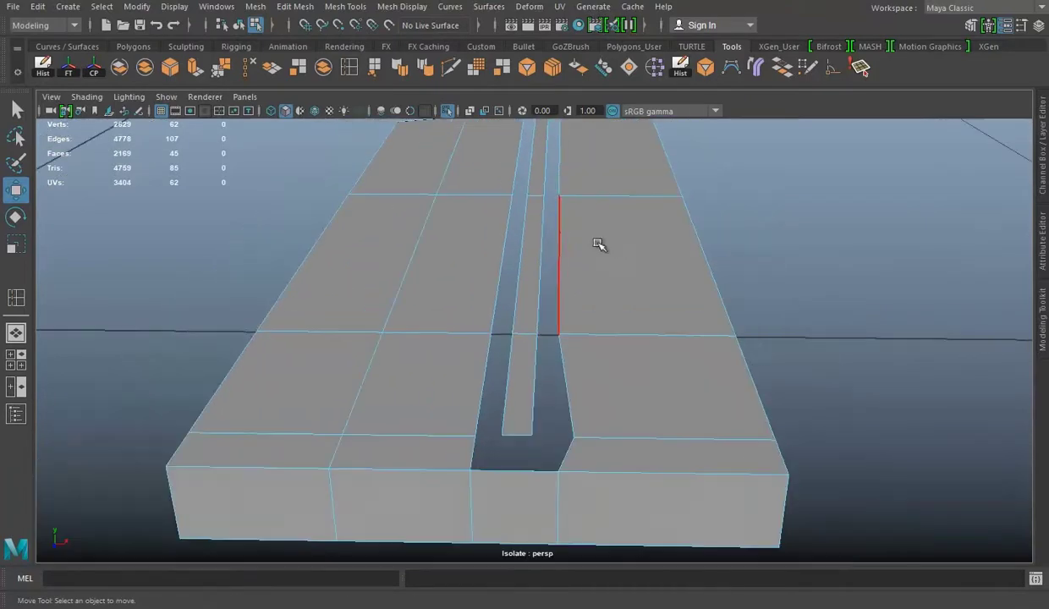
Merge the two selected strip-end vertices, after undoing a trial deletion at the slot end.
left_click(557, 241)
mouse_move(558, 241)
left_mouse_down("alt")
mouse_move(591, 276)
mouse_move(550, 339)
mouse_move(546, 325)
mouse_move(780, 392)
left_mouse_up("alt")
right_click(703, 207)
scroll(677, 341, "up", 3)
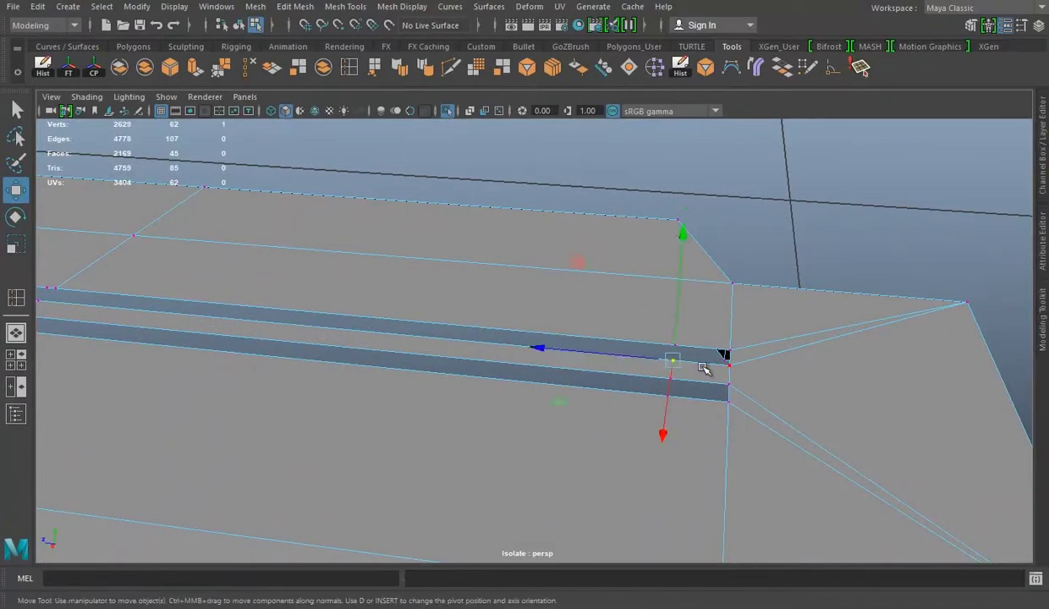
left_click(246, 66)
key("ctrl+z")
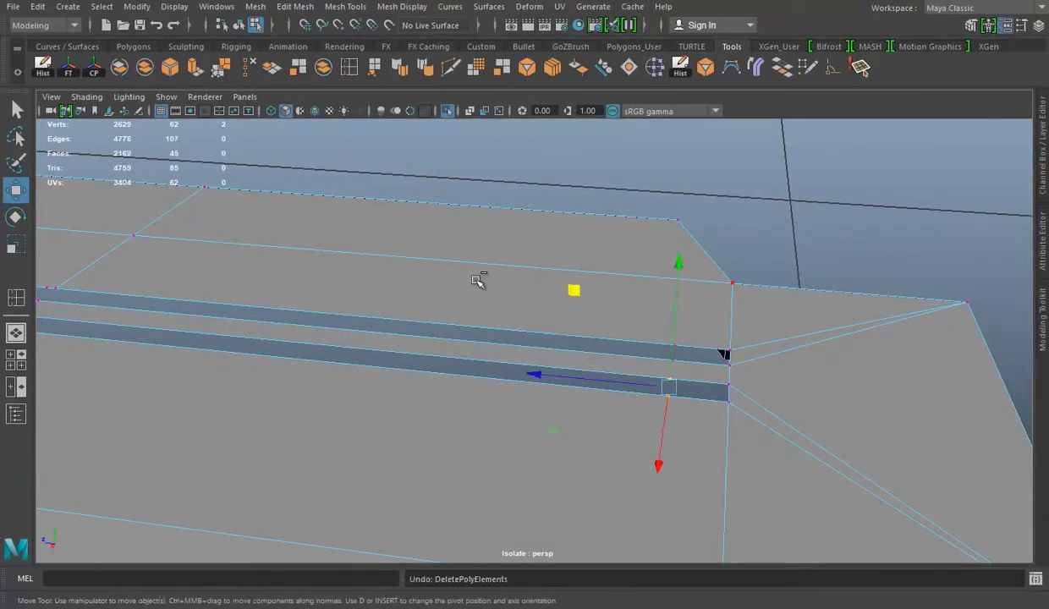
left_click_drag(480, 277, 598, 297, "alt")
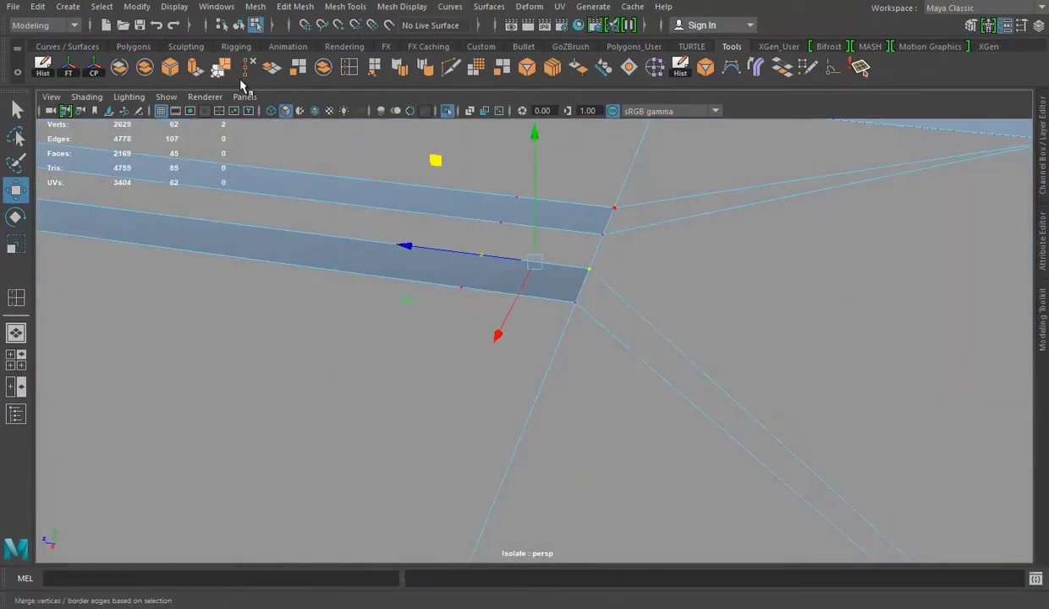
key("t")
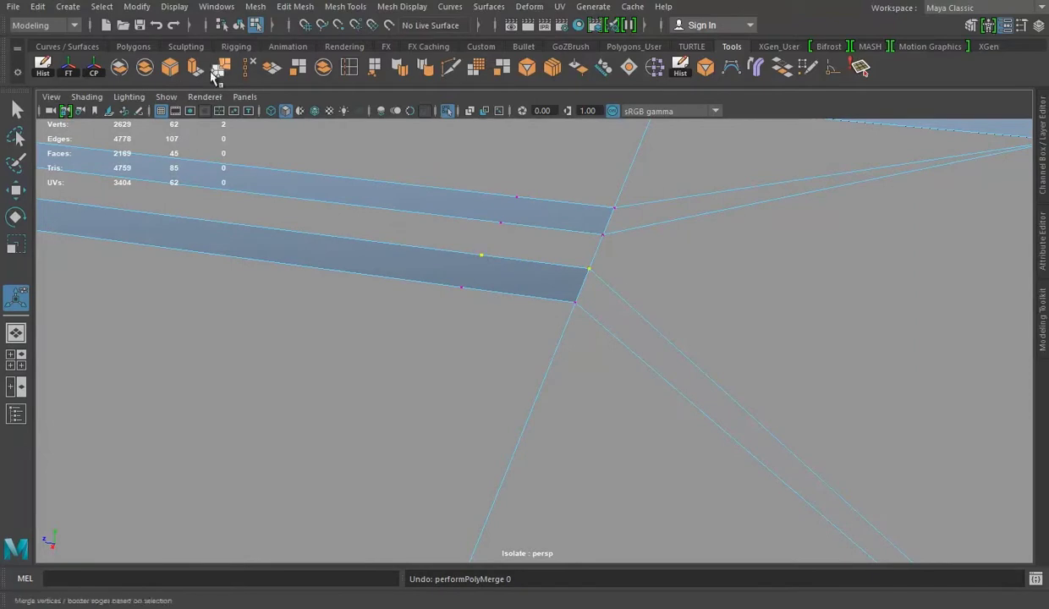
left_click(222, 67)
left_click_drag(532, 227, 647, 337, "alt")
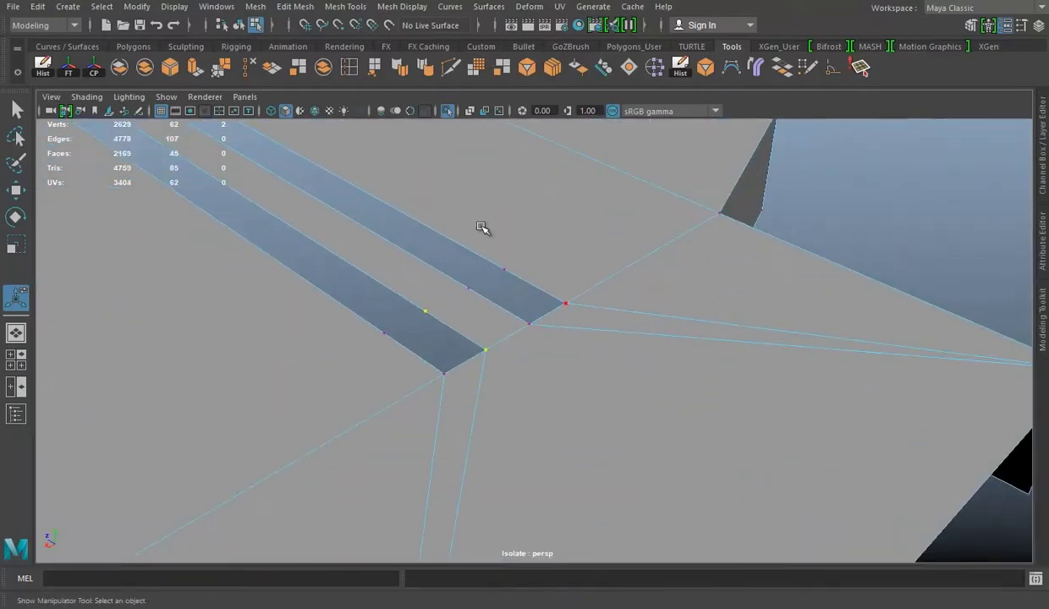
key("q")
Target Weld the remaining strip-end vertices onto their adjacent corners using snapped moves.
right_click_drag(656, 203, 583, 204)
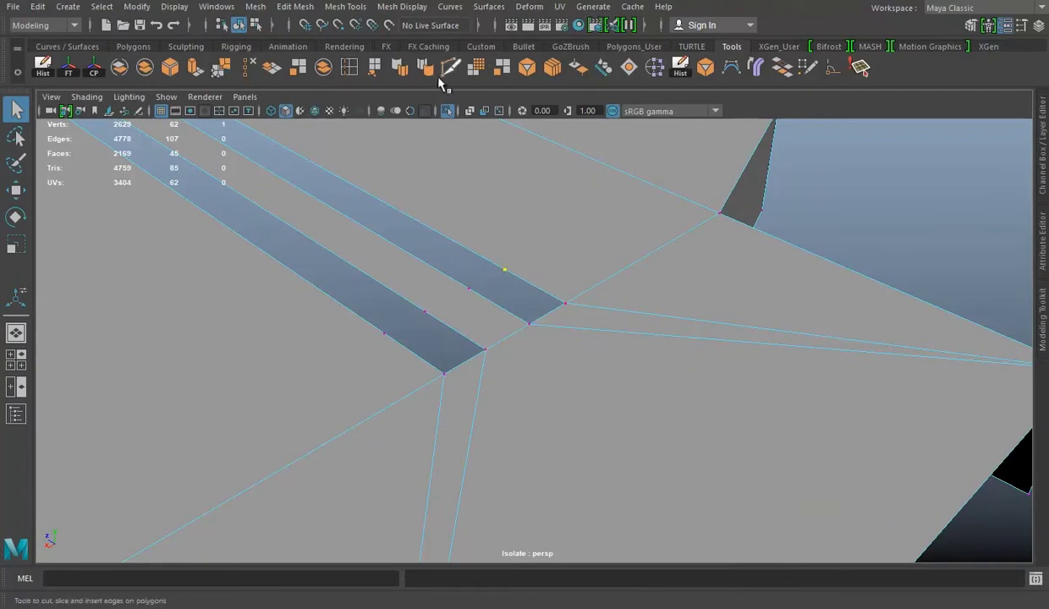
left_click(223, 67)
left_click(504, 270)
key("w")
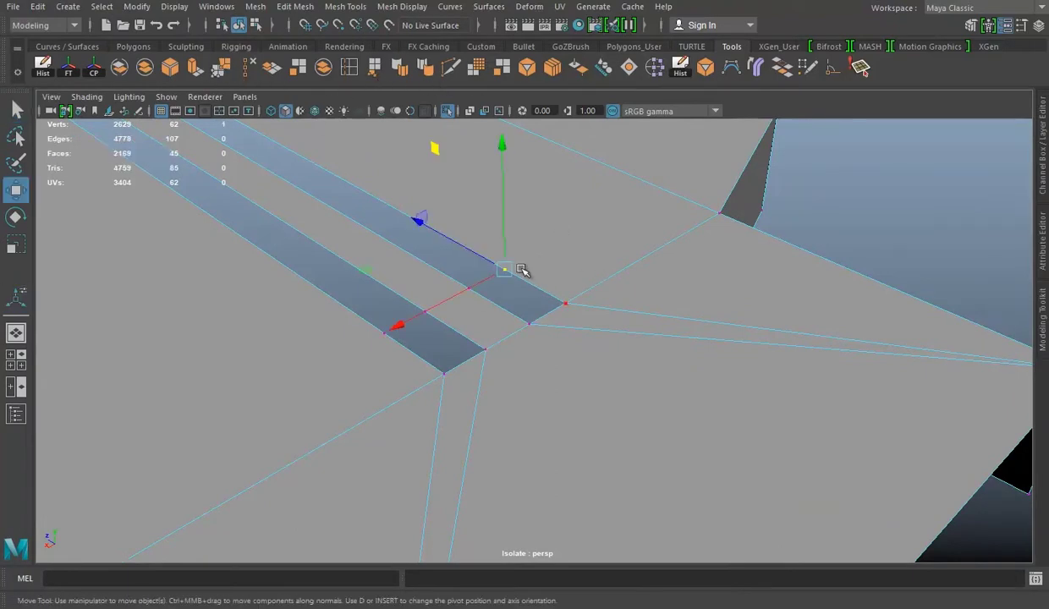
mouse_move(500, 258)
left_mouse_down()
mouse_move(474, 300)
mouse_move(547, 329)
left_mouse_up()
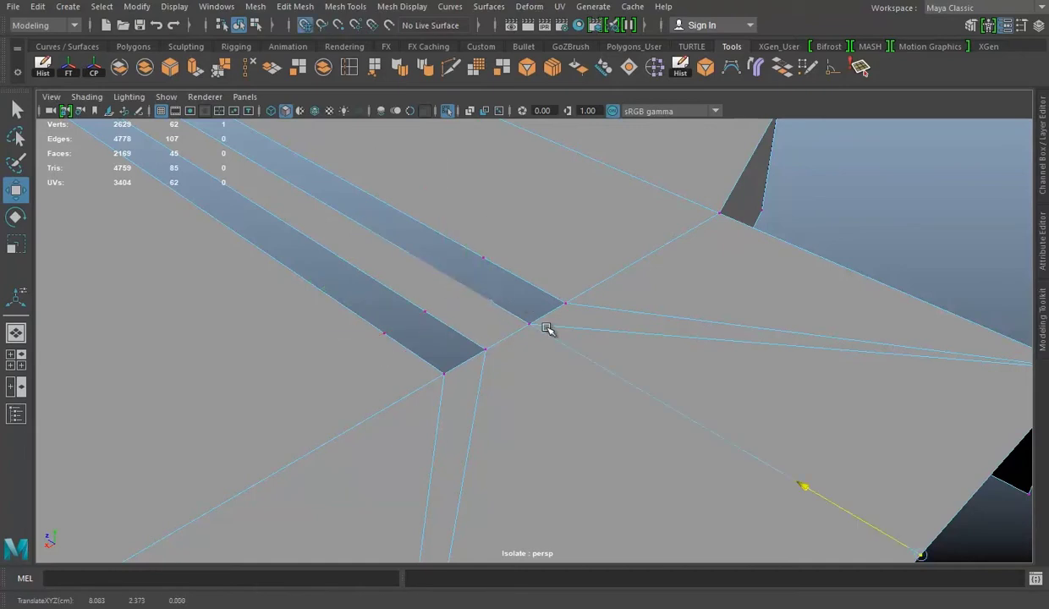
left_click_drag(476, 265, 526, 281)
left_click(485, 351)
left_click_drag(485, 352, 396, 337)
left_click(444, 373)
mouse_move(612, 166)
right_mouse_down("shift")
mouse_move(672, 209)
mouse_move(592, 203)
right_mouse_up("shift")
Check the smoothed preview, then delete the stray vertex and the leftover edge on the strip.
key("3")
key("1")
mouse_move(448, 359)
left_mouse_down("alt")
mouse_move(267, 305)
mouse_move(302, 339)
left_mouse_up("alt")
scroll(336, 324, "up", 3)
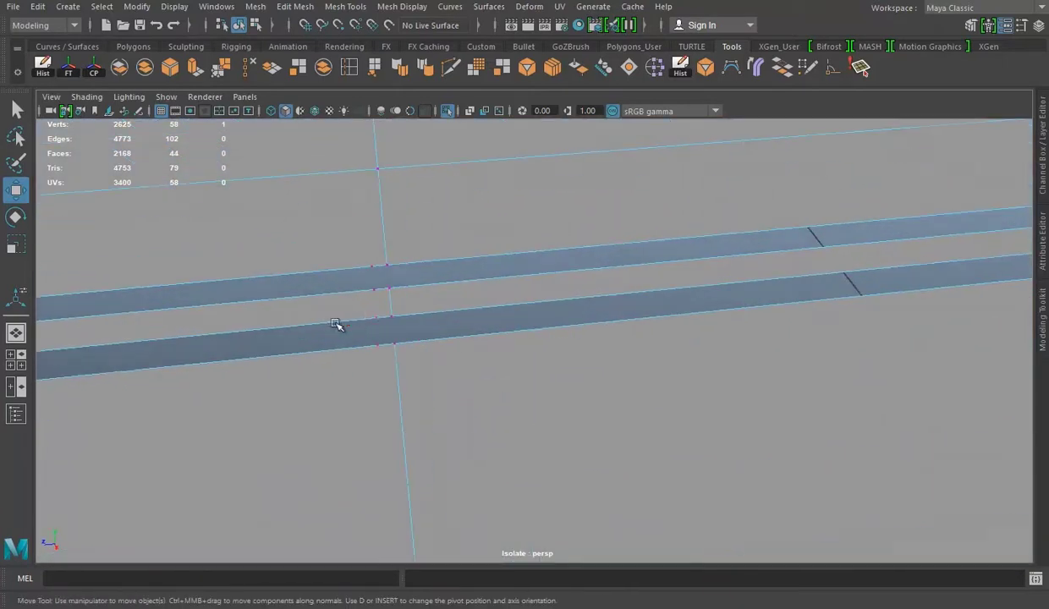
left_click(385, 317)
key("Delete")
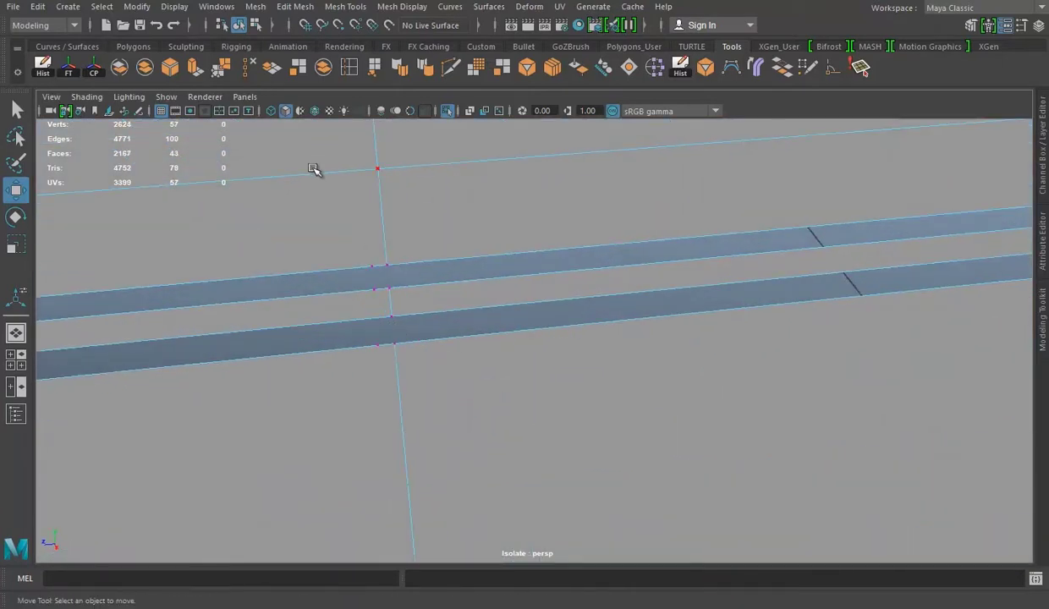
left_click(375, 282)
key("Delete")
Delete the stray edge at the strip end and select the edges beside the slot.
mouse_move(336, 345)
left_mouse_down("alt")
mouse_move(525, 284)
mouse_move(581, 237)
left_mouse_up("alt")
left_click(581, 239)
key("Delete")
key("Delete")
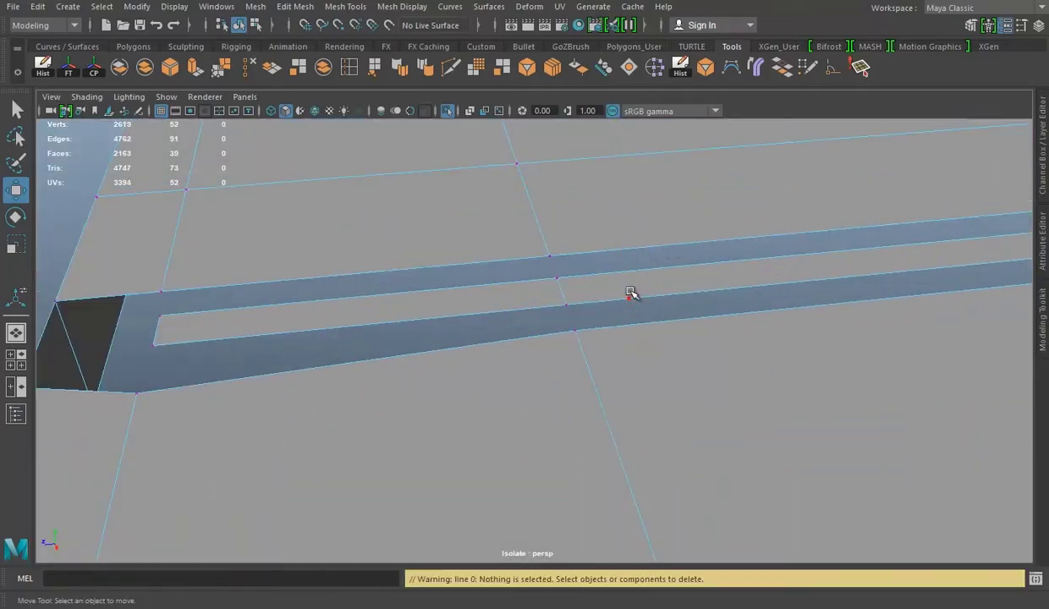
mouse_move(558, 285)
left_mouse_down("alt")
mouse_move(446, 269)
mouse_move(490, 295)
left_mouse_up("alt")
right_click_drag(550, 204, 539, 165)
left_click(520, 354)
left_click(520, 354, "shift")
left_click(532, 457, "shift")
Inspect the selected slot edges from the top view, then return to perspective.
left_click_drag(535, 458, 457, 287)
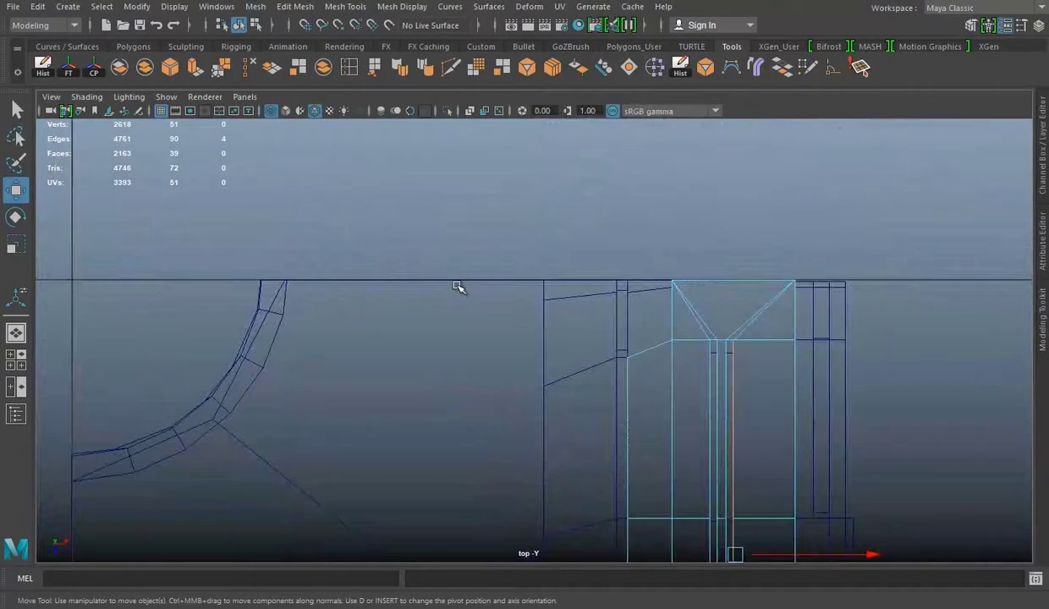
key("e")
scroll(609, 330, "up", 2)
key("w")
scroll(485, 265, "up", 3)
scroll(542, 255, "up", 2)
key("space")
key("space")
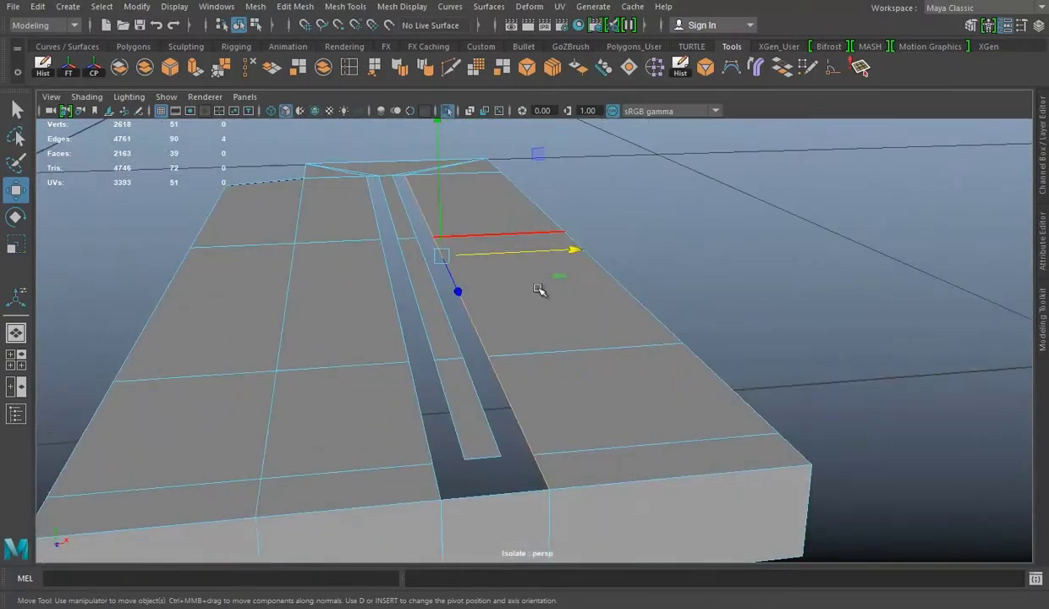
left_click_drag(556, 297, 534, 347, "alt")
Select the long edge beside the slot and try raising it, undoing the move.
left_click(647, 405, "shift")
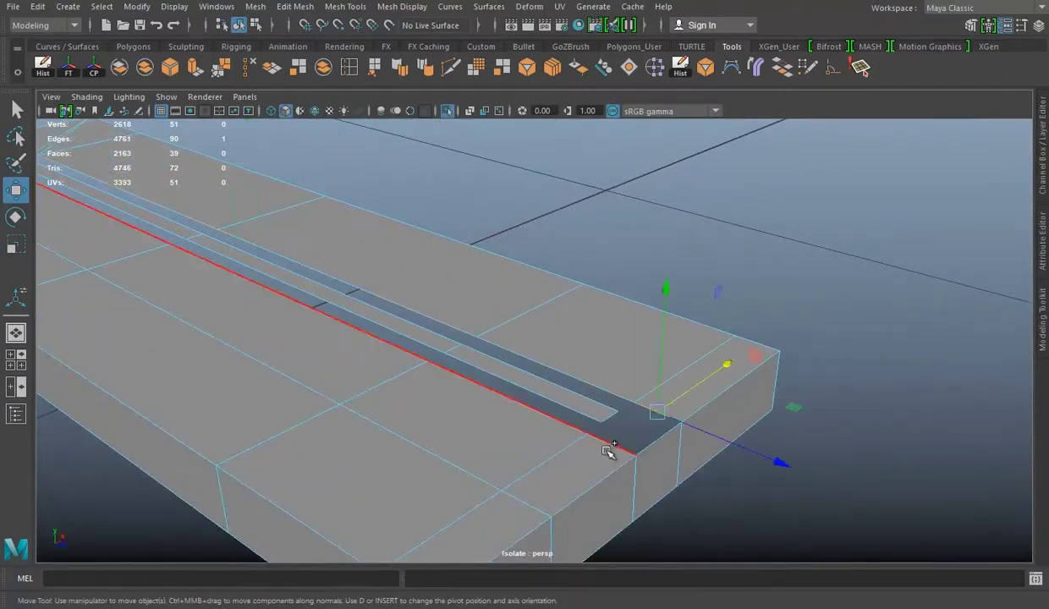
key("t")
mouse_move(599, 367)
left_mouse_down("alt")
mouse_move(421, 394)
mouse_move(647, 422)
mouse_move(533, 423)
left_mouse_up("alt")
left_click(550, 387)
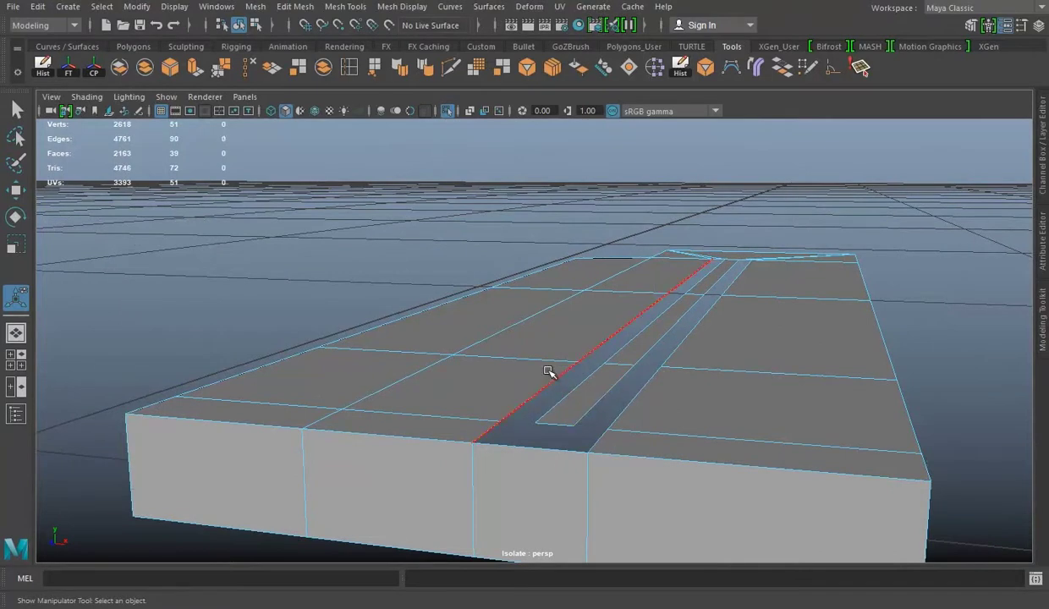
key("w")
mouse_move(616, 318)
left_mouse_down()
mouse_move(609, 222)
mouse_move(598, 305)
left_mouse_up()
key("ctrl+z")
right_click_drag(579, 203, 580, 314)
Delete the face closing the slot end.
left_click(579, 244)
left_click(593, 342)
left_click_drag(593, 342, 458, 356, "alt")
double_click(457, 347)
left_click(478, 405)
left_click_drag(528, 411, 698, 345, "alt")
left_click(632, 204)
left_click(489, 315)
key("Delete")
Bridge the two open edges at the slot end to close the gap.
key("F10")
left_click(593, 288)
left_click_drag(618, 269, 566, 438, "alt")
left_click(554, 478, "shift")
left_click(757, 68)
left_click_drag(733, 359, 499, 328, "alt")
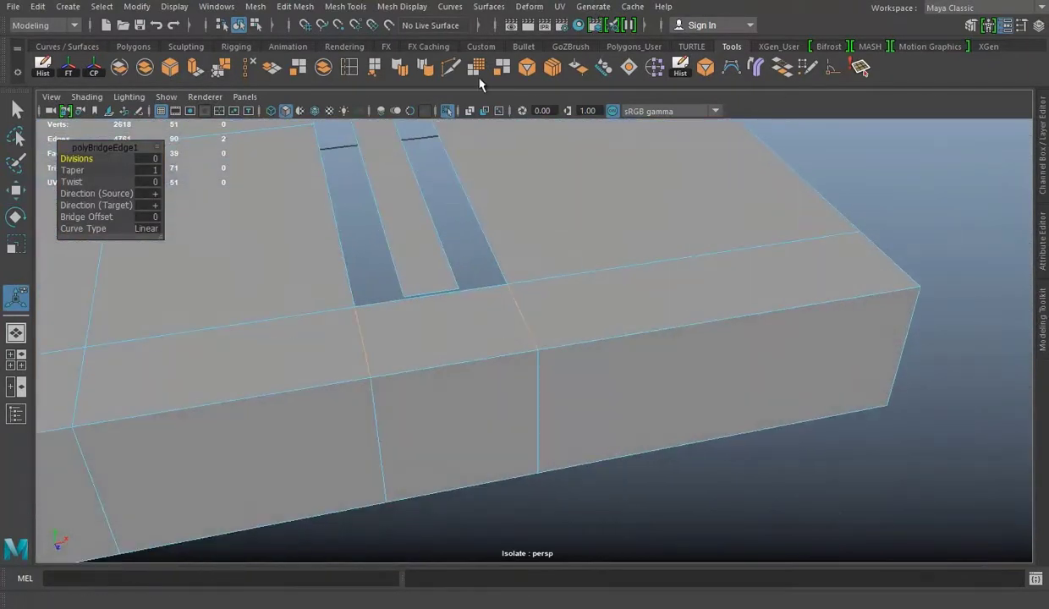
Insert an edge loop through the bridged face and snap-merge its top vertex onto its neighbour.
left_click(346, 71)
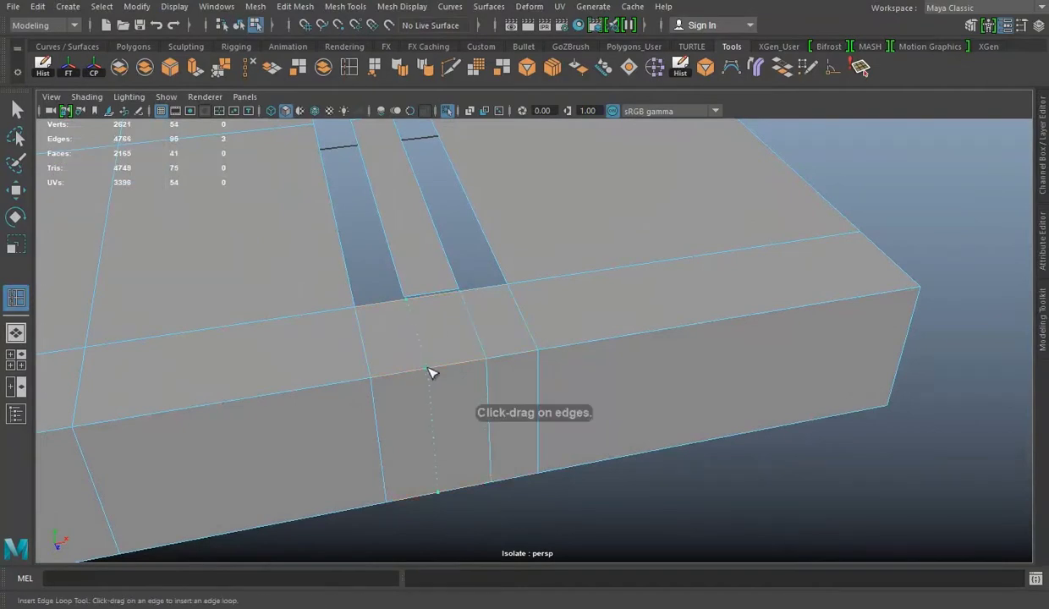
left_click(430, 374)
key("w")
left_click_drag(430, 373, 576, 199, "alt")
right_click_drag(628, 206, 558, 205)
left_click(465, 286)
key("v")
middle_click_drag(405, 286, 408, 298)
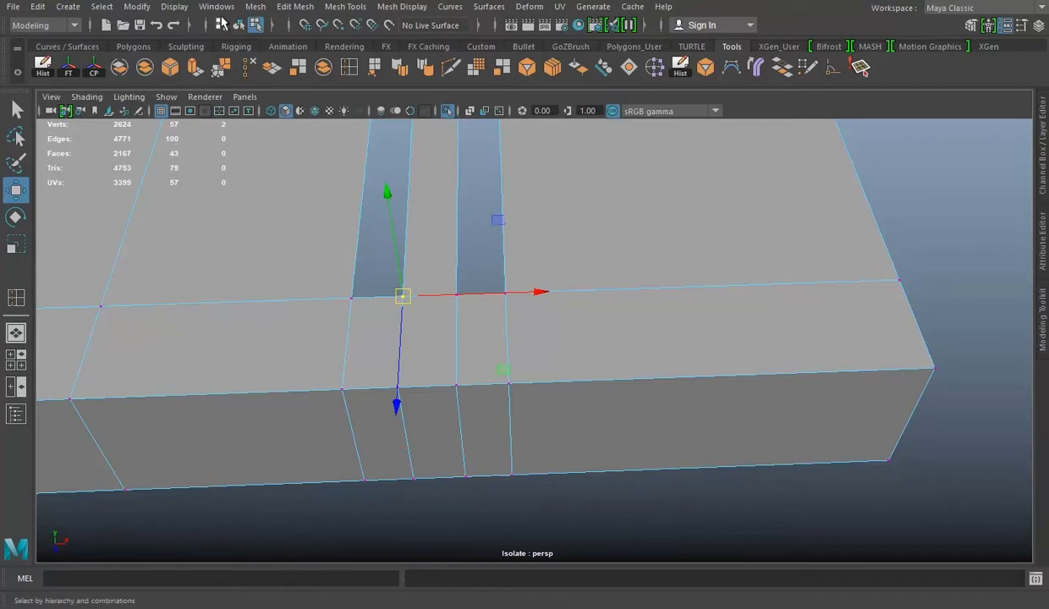
right_click_drag(403, 296, 461, 297, "shift")
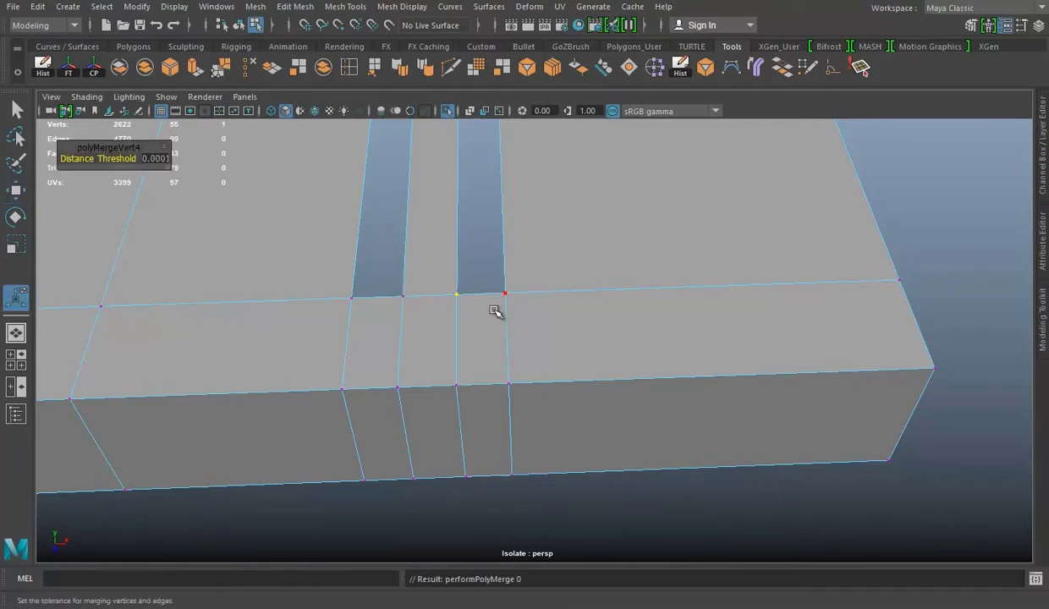
Multi-Cut a diagonal edge across the slab's end face.
left_click_drag(525, 342, 452, 94, "alt")
key("ctrl+shift+x")
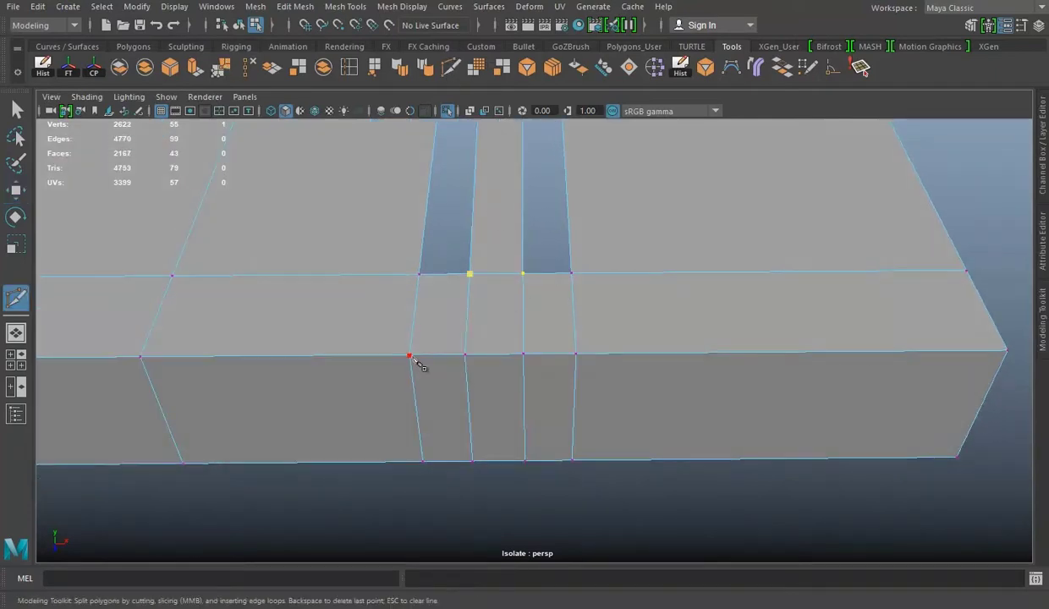
right_click_drag(614, 203, 614, 241)
key("w")
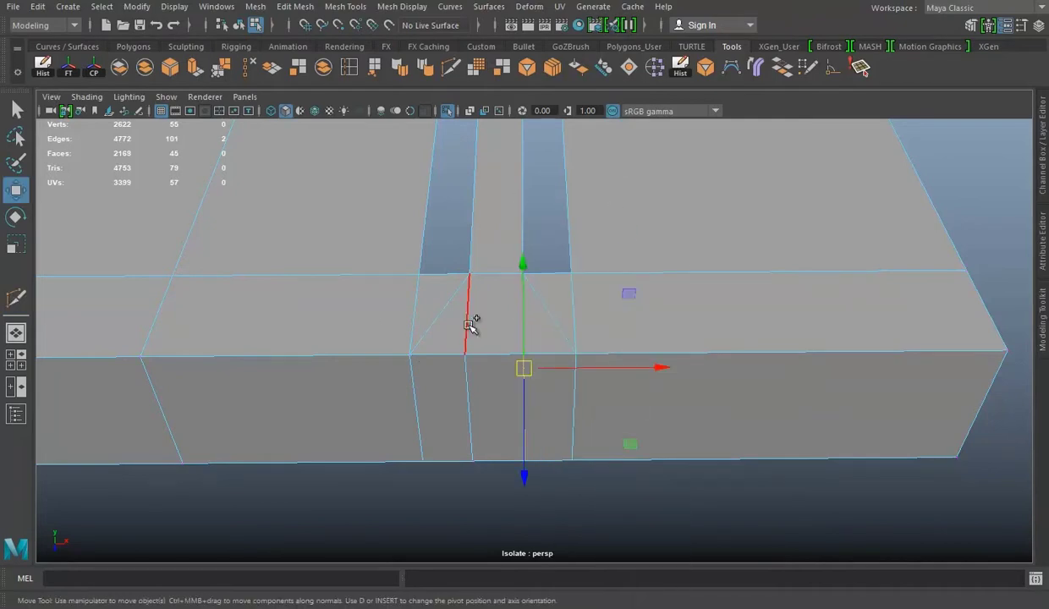
mouse_move(471, 323)
left_mouse_down("alt")
mouse_move(452, 275)
mouse_move(519, 288)
left_mouse_up("alt")
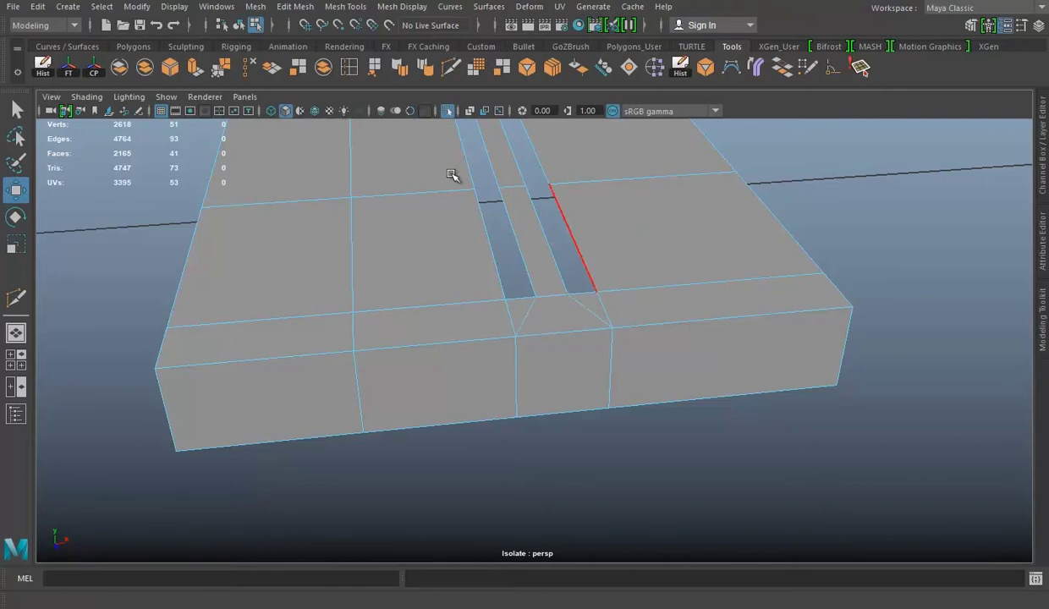
Select the three edges at the slot end and delete them with Ctrl+Delete.
right_click_drag(452, 176, 510, 313, "shift")
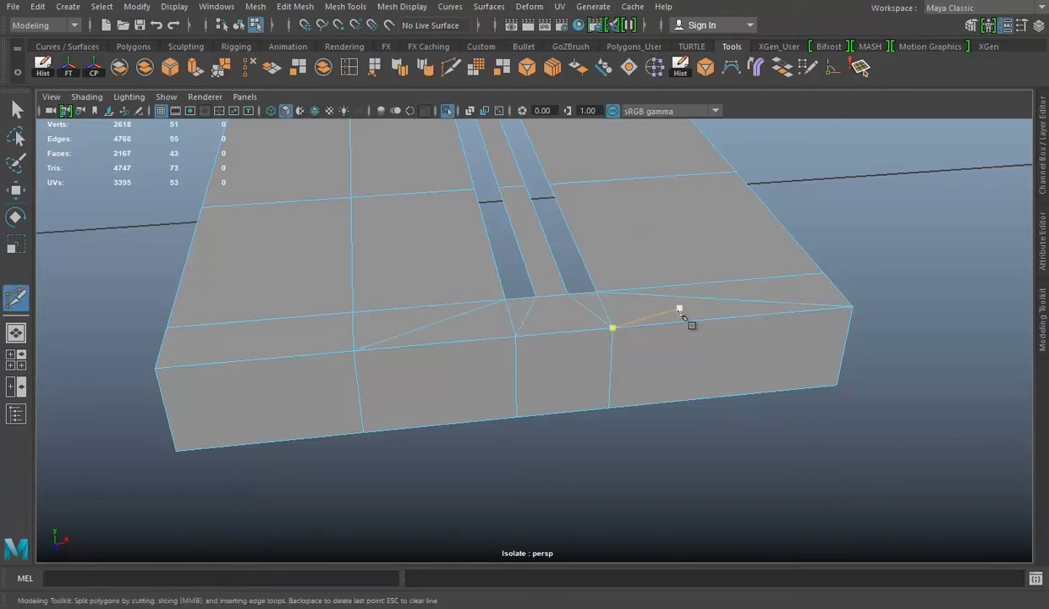
right_click_drag(675, 206, 653, 280)
left_click(611, 306)
key("w")
left_click(516, 320, "shift")
key("ctrl+Delete")
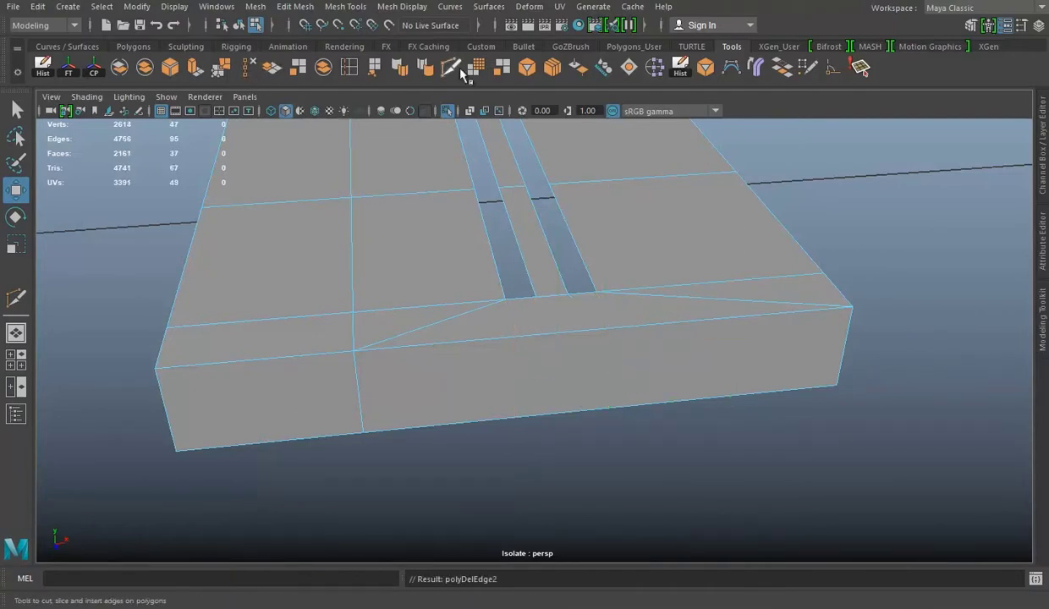
Multi-Cut a new edge from the groove's end to the board's corner.
left_click(450, 67)
left_click(536, 296)
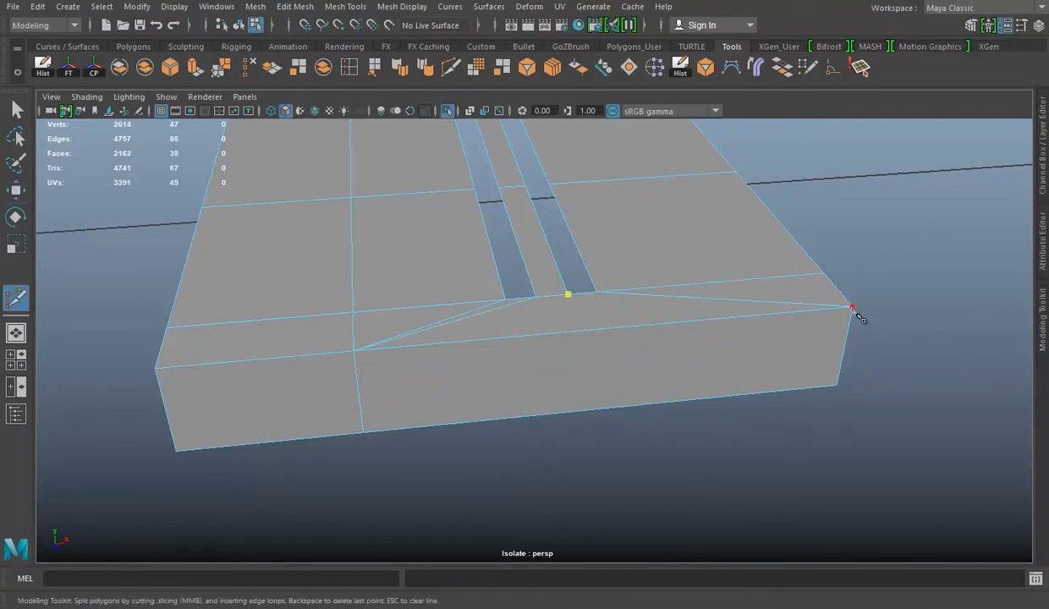
key("w")
mouse_move(592, 233)
left_mouse_down("alt")
mouse_move(562, 310)
mouse_move(445, 300)
mouse_move(492, 204)
mouse_move(626, 277)
left_mouse_up("alt")
Isolate the board, select the edge loop across it, and delete that loop with its vertices.
right_click(493, 204)
left_click(470, 205)
key("ctrl+1")
left_click(596, 306)
key("q")
double_click(339, 336)
key("ctrl+z")
mouse_move(298, 310)
left_mouse_down("alt")
mouse_move(739, 312)
mouse_move(677, 393)
left_mouse_up("alt")
left_click_drag(784, 402, 550, 293, "alt")
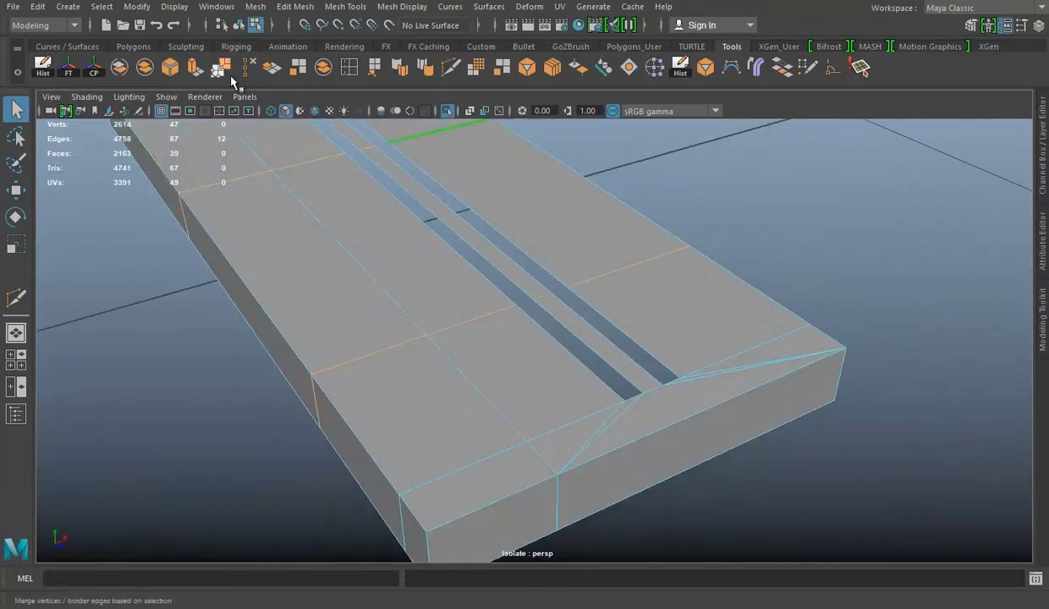
left_click(221, 68)
Undo a stray cut, then select and delete a second edge loop on the board.
mouse_move(574, 246)
left_mouse_down("alt")
mouse_move(638, 248)
mouse_move(633, 283)
mouse_move(548, 262)
left_mouse_up("alt")
left_click(450, 67)
left_click(834, 169)
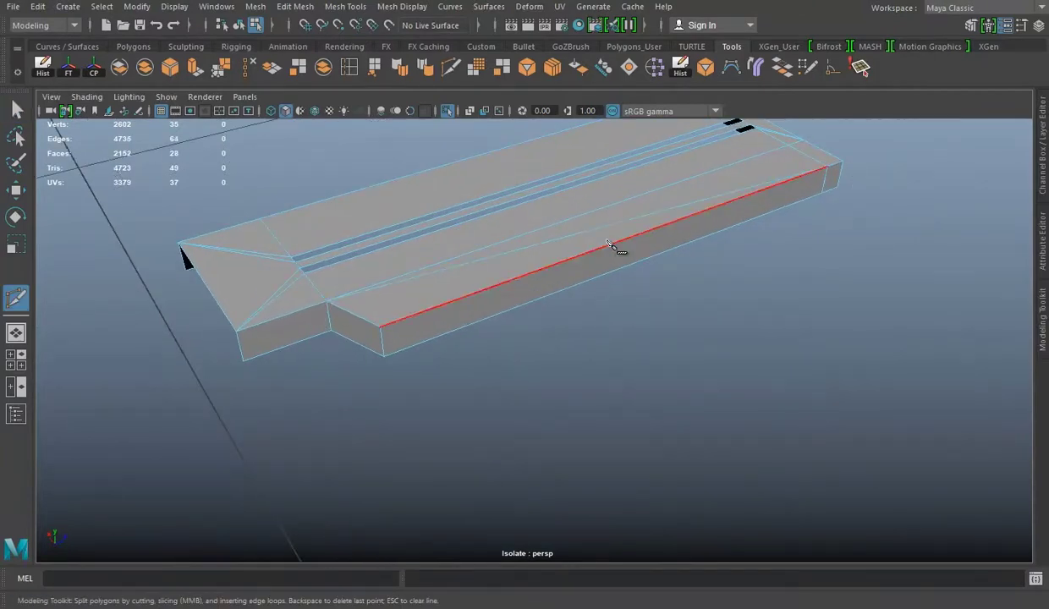
key("w")
left_click_drag(698, 162, 687, 227, "alt")
key("ctrl+z")
double_click(688, 261)
mouse_move(628, 333)
left_mouse_down("alt")
mouse_move(539, 281)
mouse_move(457, 291)
mouse_move(440, 254)
left_mouse_up("alt")
left_click(361, 73)
Select a third edge loop on the board and delete it.
mouse_move(508, 254)
left_mouse_down("alt")
mouse_move(513, 292)
mouse_move(483, 272)
mouse_move(480, 289)
mouse_move(424, 297)
mouse_move(404, 288)
left_mouse_up("alt")
left_click(404, 288)
double_click(464, 344)
mouse_move(433, 333)
left_mouse_down("alt")
mouse_move(311, 281)
mouse_move(323, 253)
left_mouse_up("alt")
left_click(375, 71)
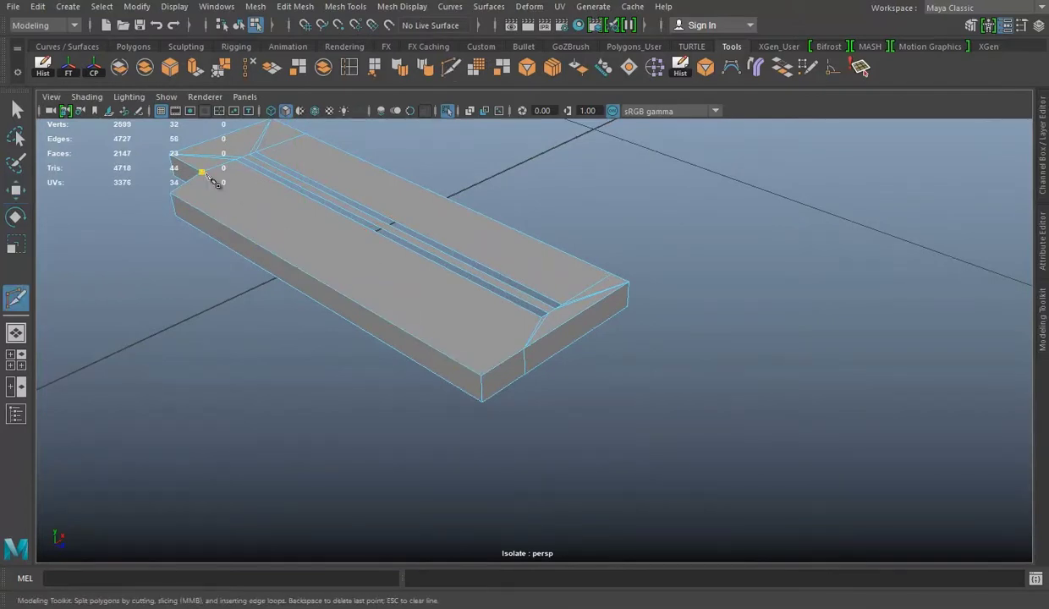
mouse_move(565, 339)
left_mouse_down("alt")
mouse_move(480, 323)
mouse_move(558, 359)
left_mouse_up("alt")
Show the full scene again and select and frame the grooved strip.
key("w")
key("ctrl+1")
scroll(561, 336, "up", 5)
left_click(561, 335)
key("f")
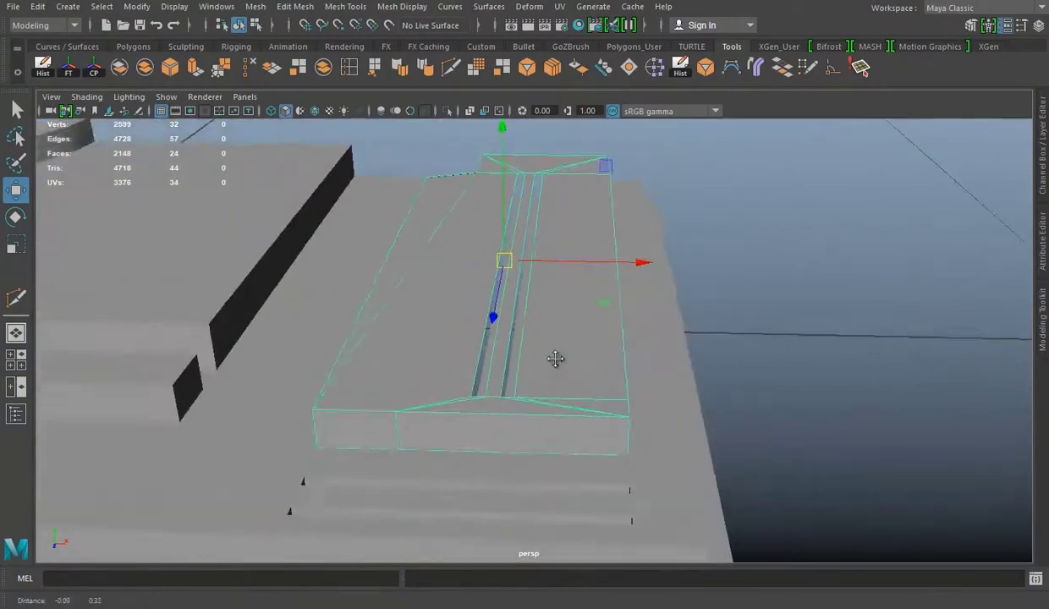
right_click_drag(741, 206, 740, 166)
Extrude the groove's edge loop and push it deeper into the strip.
double_click(501, 289)
mouse_move(502, 288)
left_mouse_down("alt")
mouse_move(566, 341)
mouse_move(485, 329)
left_mouse_up("alt")
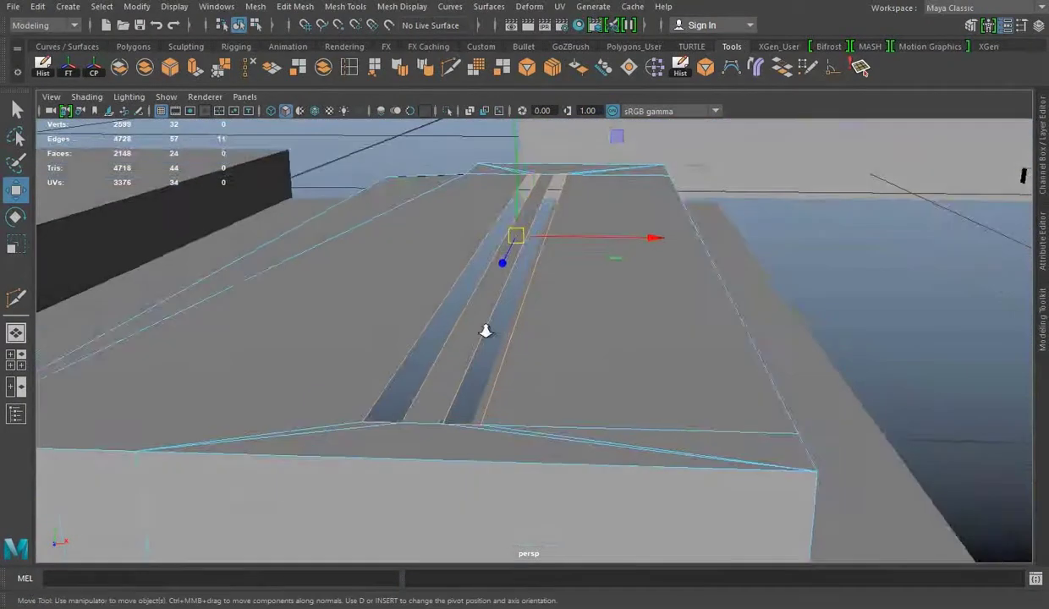
left_click(196, 66)
key("w")
mouse_move(524, 191)
left_mouse_down()
mouse_move(530, 213)
mouse_move(410, 204)
left_mouse_up()
right_click_drag(411, 204, 275, 405)
right_click_drag(146, 127, 212, 110)
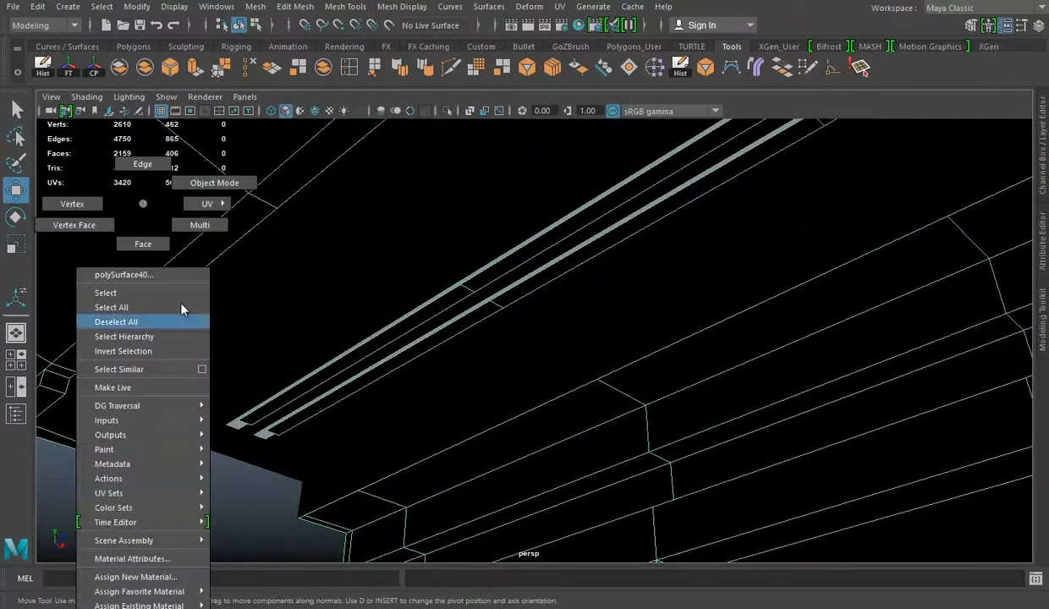
Delete the groove strip faces and isolate the strip.
left_click(258, 417)
left_click(480, 281)
key("Delete")
left_click_drag(448, 347, 533, 322, "alt")
left_click(534, 322)
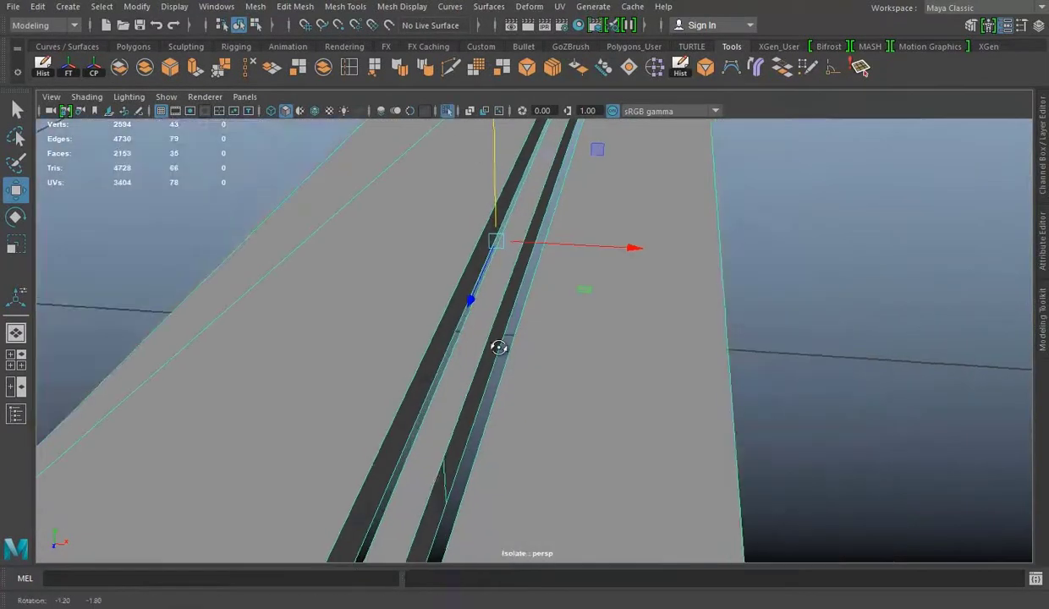
key("ctrl+1")
right_click_drag(754, 206, 754, 168)
mouse_move(754, 167)
left_mouse_down("alt")
mouse_move(618, 265)
mouse_move(620, 281)
mouse_move(745, 316)
mouse_move(534, 391)
mouse_move(513, 331)
left_mouse_up("alt")
scroll(513, 331, "up", 5)
Delete the stray edges left inside the groove.
right_click_drag(686, 203, 626, 170)
left_click(661, 356)
key("Delete")
left_click(583, 386)
left_click(649, 366)
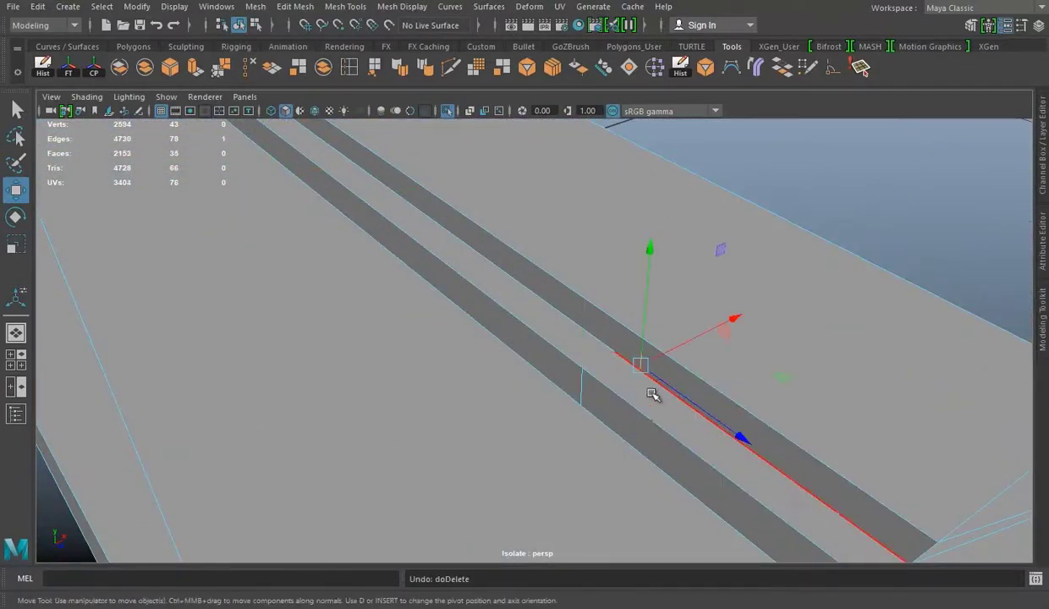
key("ctrl+e")
left_click(241, 71)
right_click_drag(582, 393, 586, 387)
left_click(640, 356)
key("Delete")
mouse_move(640, 356)
left_mouse_down("alt")
mouse_move(258, 295)
mouse_move(567, 351)
left_mouse_up("alt")
Select the strip's corner vertices and run Merge Vertices on the overlaps.
left_click_drag(683, 375, 790, 204, "alt")
right_click_drag(790, 204, 693, 197)
left_click_drag(693, 197, 707, 263, "alt")
left_click(725, 295)
left_click(707, 302)
right_click_drag(758, 204, 759, 285)
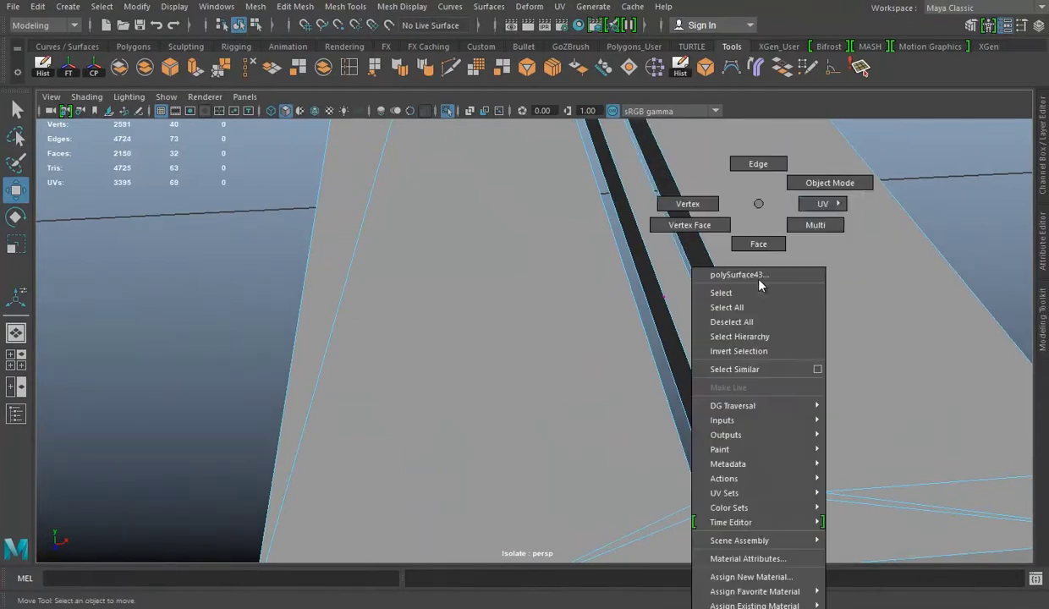
left_click(726, 293)
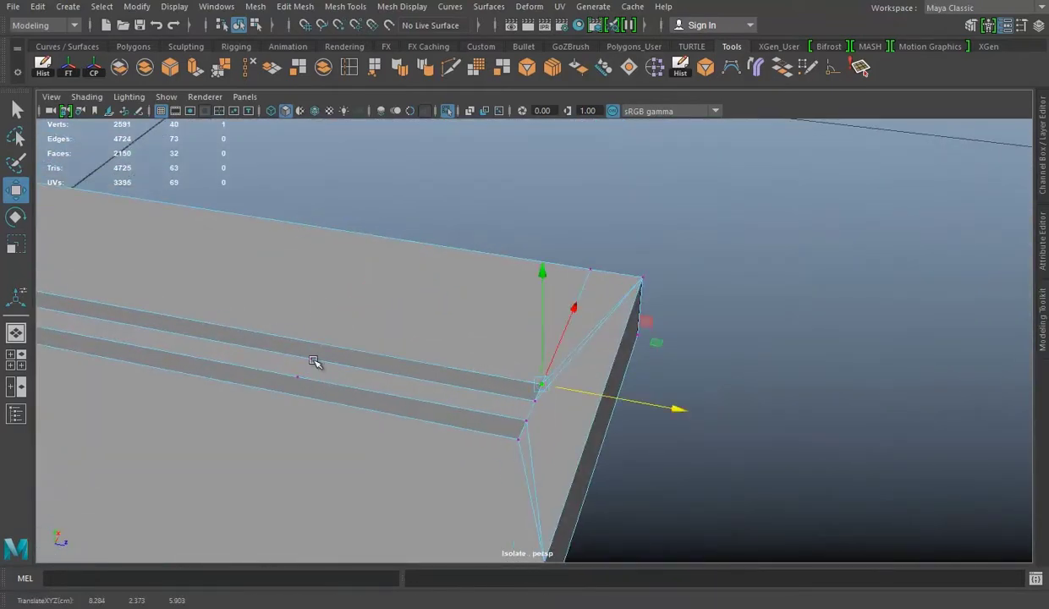
mouse_move(423, 401)
left_mouse_down("alt")
mouse_move(436, 367)
mouse_move(405, 258)
mouse_move(480, 223)
mouse_move(288, 364)
mouse_move(537, 367)
mouse_move(590, 353)
left_mouse_up("alt")
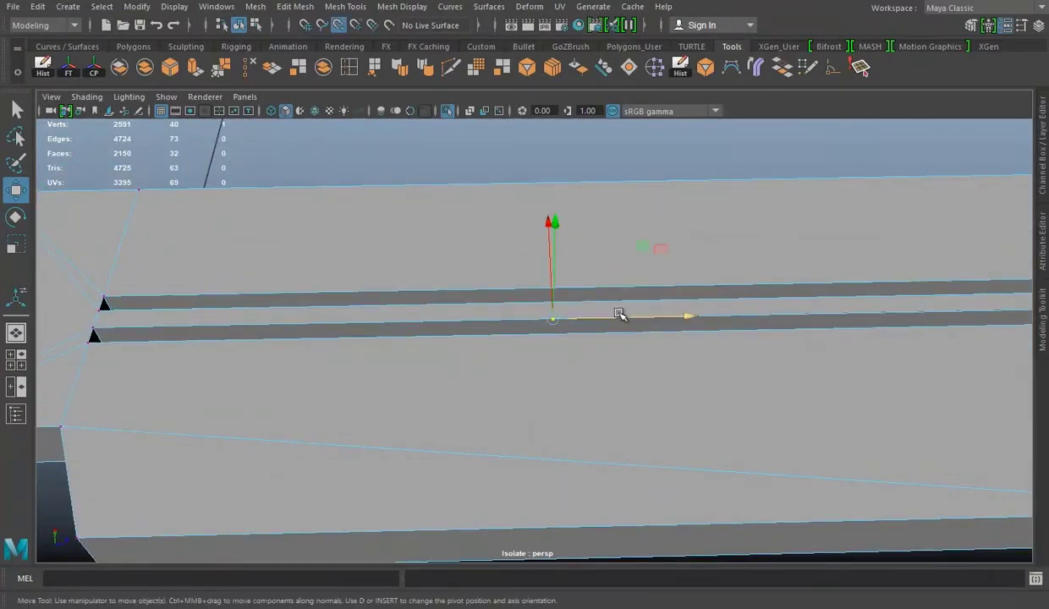
right_click_drag(619, 314, 340, 269, "alt")
left_click_drag(339, 270, 349, 248, "alt")
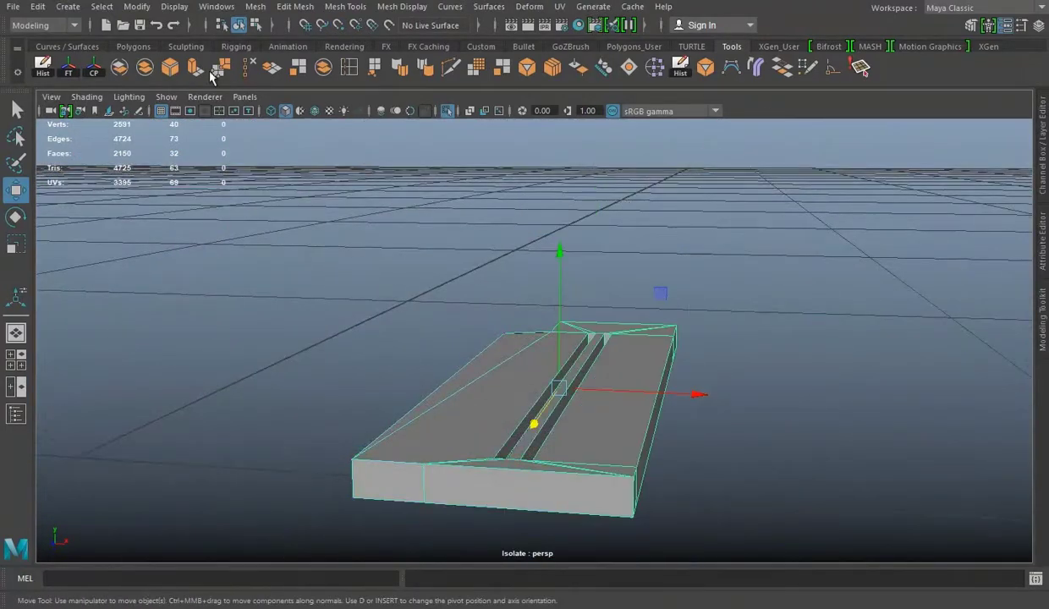
left_click(212, 76)
Undo an accidental corner-vertex move and save Building Top 01.mb.
mouse_move(650, 356)
left_mouse_down("alt")
mouse_move(539, 370)
mouse_move(548, 296)
mouse_move(342, 287)
left_mouse_up("alt")
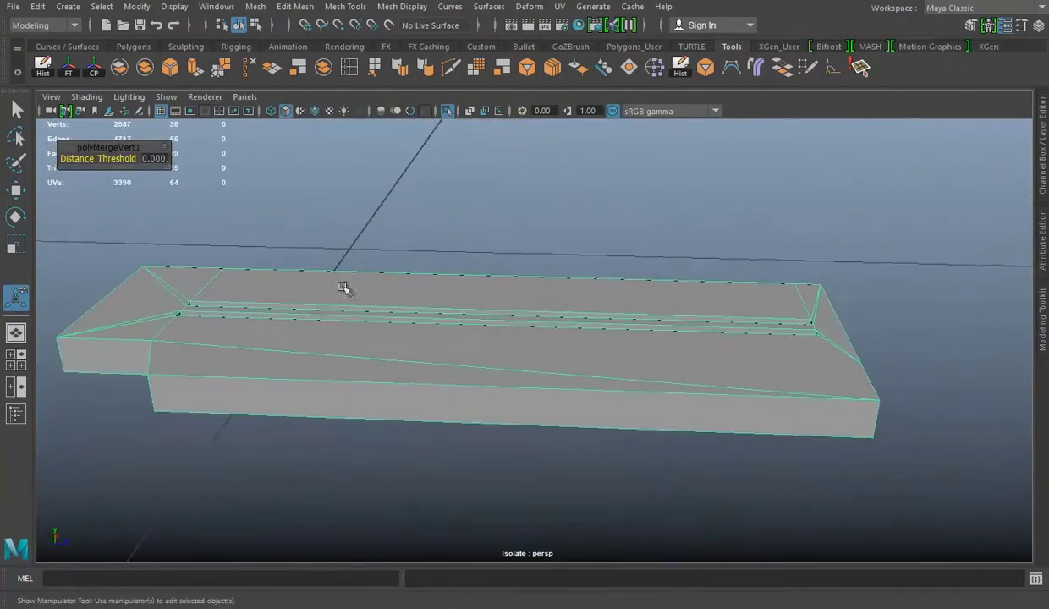
right_click_drag(343, 287, 476, 310, "alt")
left_click(475, 310)
key("w")
key("ctrl+z")
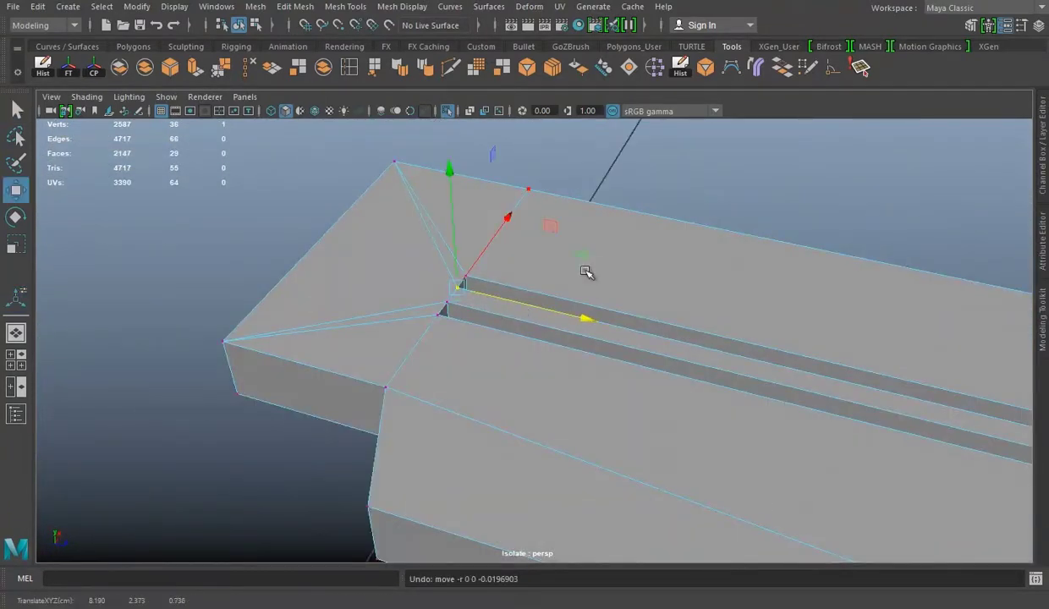
key("ctrl+s")
key("F8")
Check the curved piece and base mesh, then isolate the thin strip.
left_click_drag(616, 225, 345, 113, "alt")
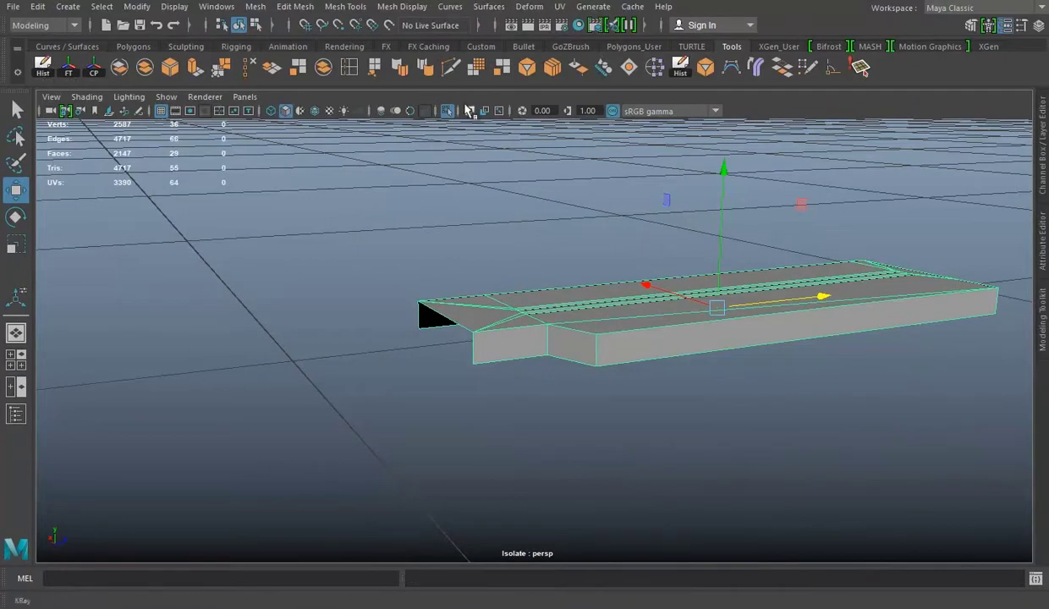
left_click(447, 111)
mouse_move(681, 203)
left_mouse_down("alt")
mouse_move(534, 242)
mouse_move(565, 326)
mouse_move(412, 315)
mouse_move(450, 260)
left_mouse_up("alt")
left_click(436, 214)
mouse_move(507, 322)
left_mouse_down("alt")
mouse_move(431, 387)
mouse_move(546, 335)
left_mouse_up("alt")
left_click(546, 335)
left_click_drag(447, 114, 586, 210, "alt")
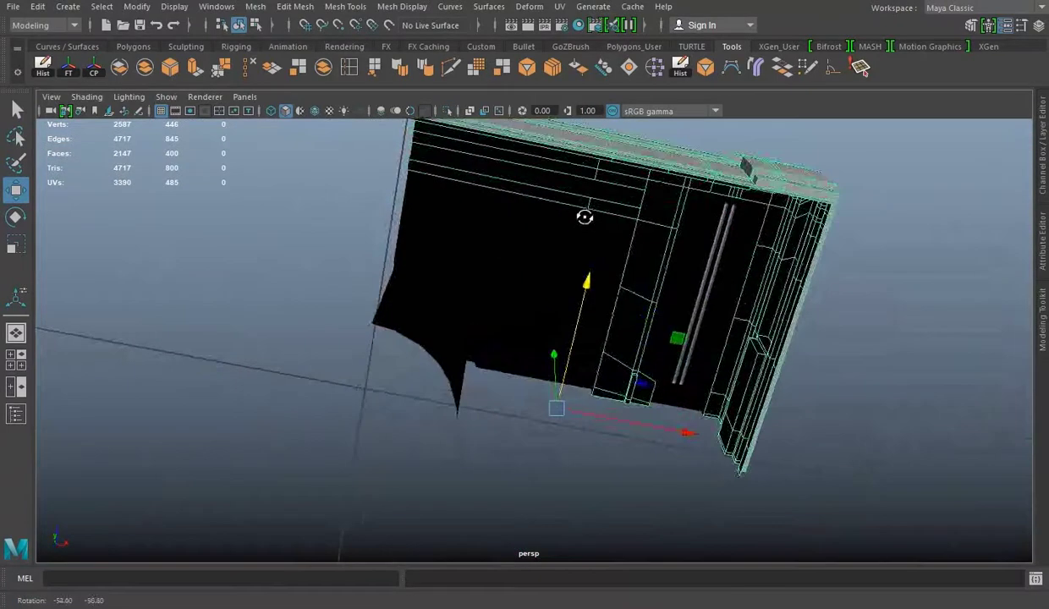
left_click(744, 274)
left_click_drag(745, 274, 922, 375, "alt")
left_click(449, 115)
Select the strip's underside edges and bridge the gap closed.
mouse_move(831, 225)
left_mouse_down("alt")
mouse_move(616, 268)
mouse_move(850, 328)
mouse_move(685, 172)
left_mouse_up("alt")
left_click(686, 173)
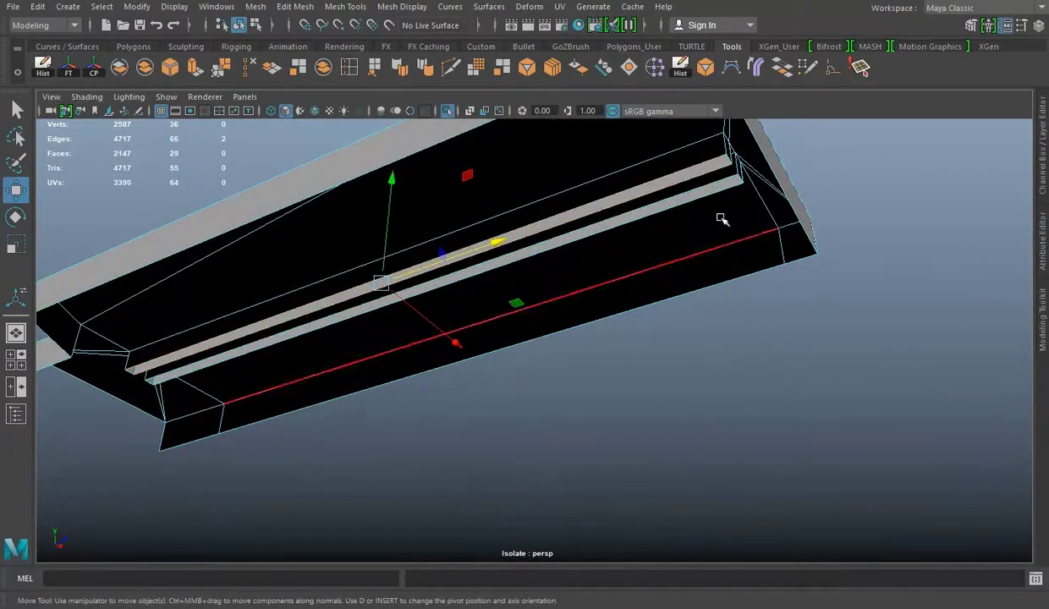
left_click(762, 68)
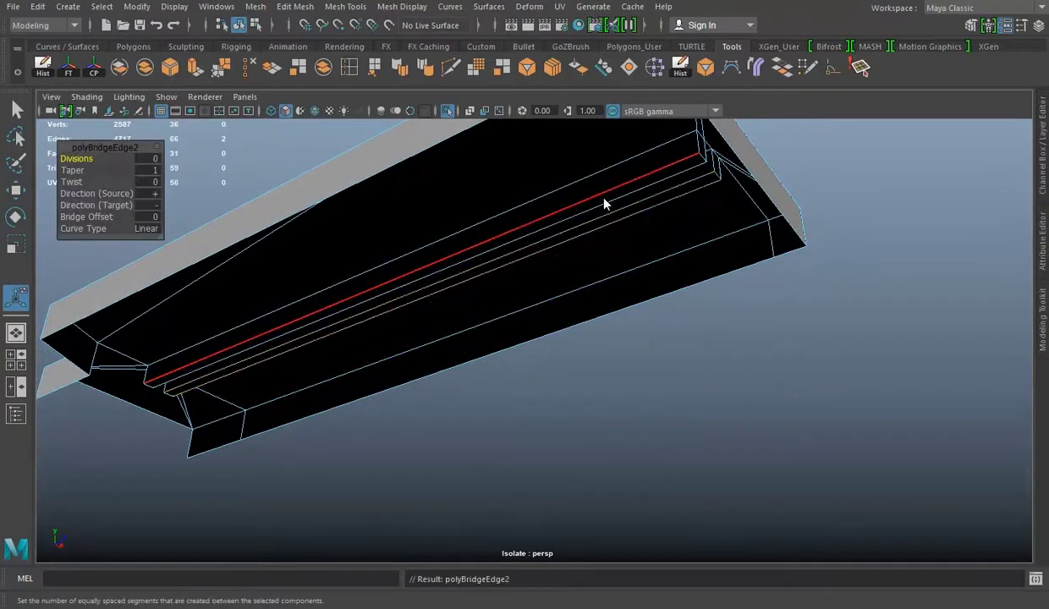
key("q")
left_click(449, 114)
mouse_move(464, 113)
left_mouse_down("alt")
mouse_move(501, 262)
mouse_move(629, 400)
left_mouse_up("alt")
Frame the building-top mesh, switch to edges and delete the selected corner edges.
left_click(623, 378)
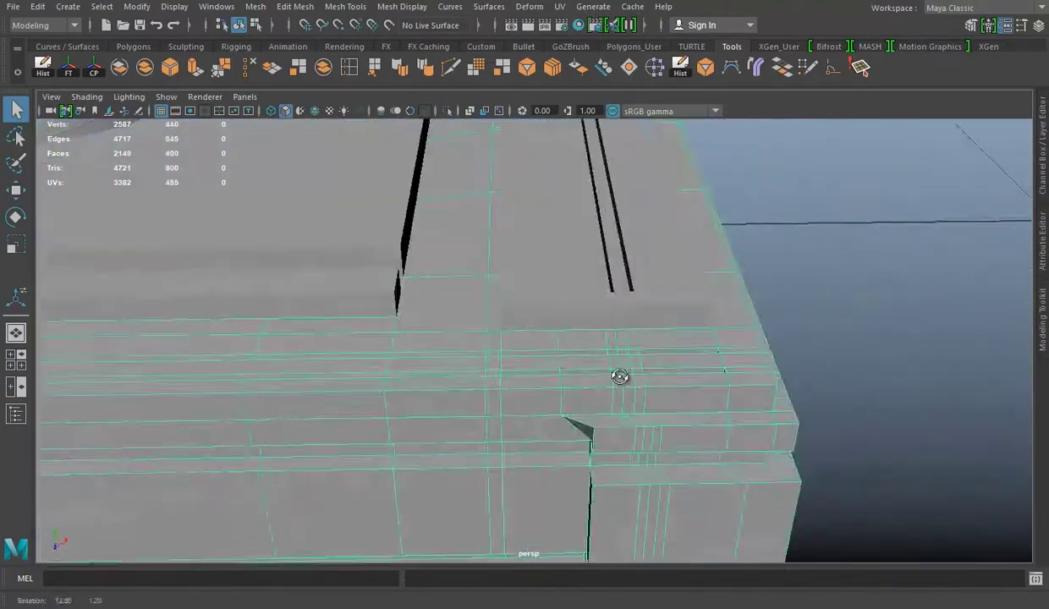
key("f")
left_click(449, 114)
mouse_move(449, 114)
left_mouse_down("alt")
mouse_move(657, 281)
mouse_move(512, 304)
mouse_move(635, 291)
left_mouse_up("alt")
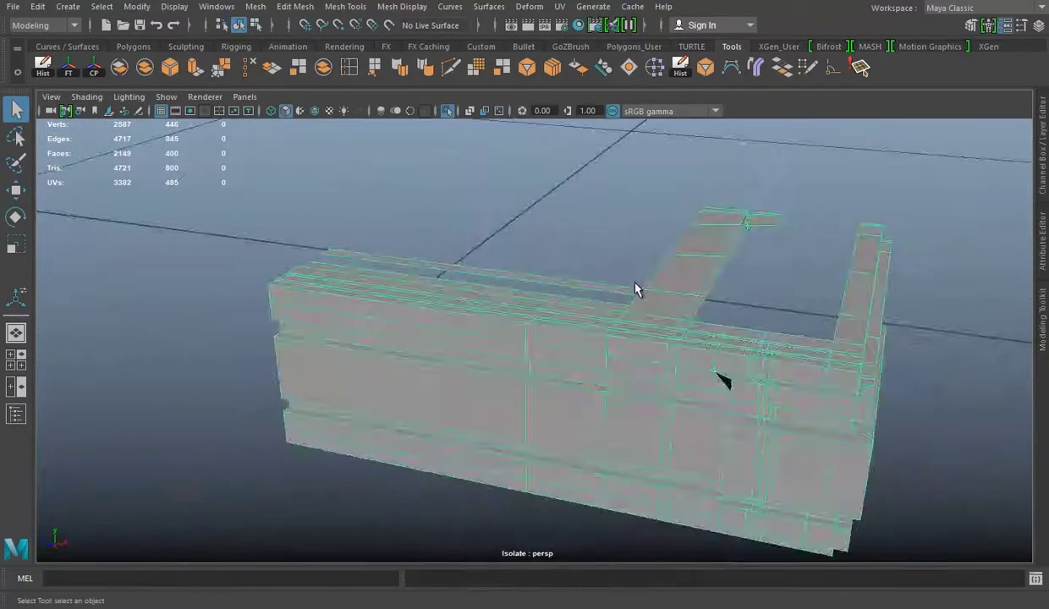
right_click_drag(555, 199, 552, 159)
left_click_drag(518, 377, 521, 319, "alt")
key("ctrl+Delete")
Delete an edge loop at the frame corner, then zoom in close on that corner.
mouse_move(450, 246)
left_mouse_down("alt")
mouse_move(543, 311)
mouse_move(414, 347)
mouse_move(502, 321)
mouse_move(405, 402)
left_mouse_up("alt")
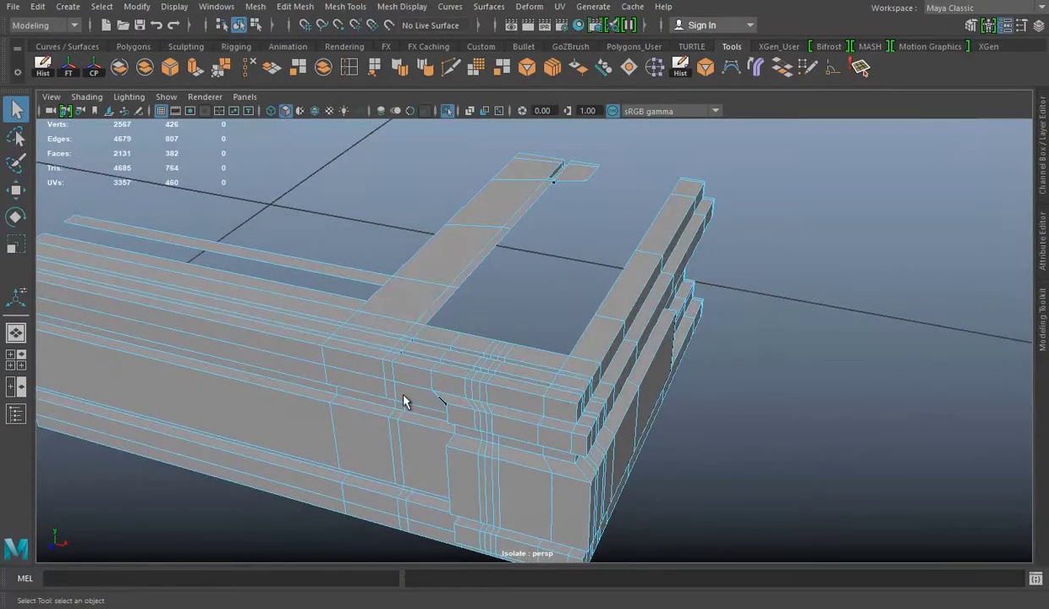
mouse_move(534, 317)
left_mouse_down("alt")
mouse_move(644, 328)
mouse_move(501, 355)
left_mouse_up("alt")
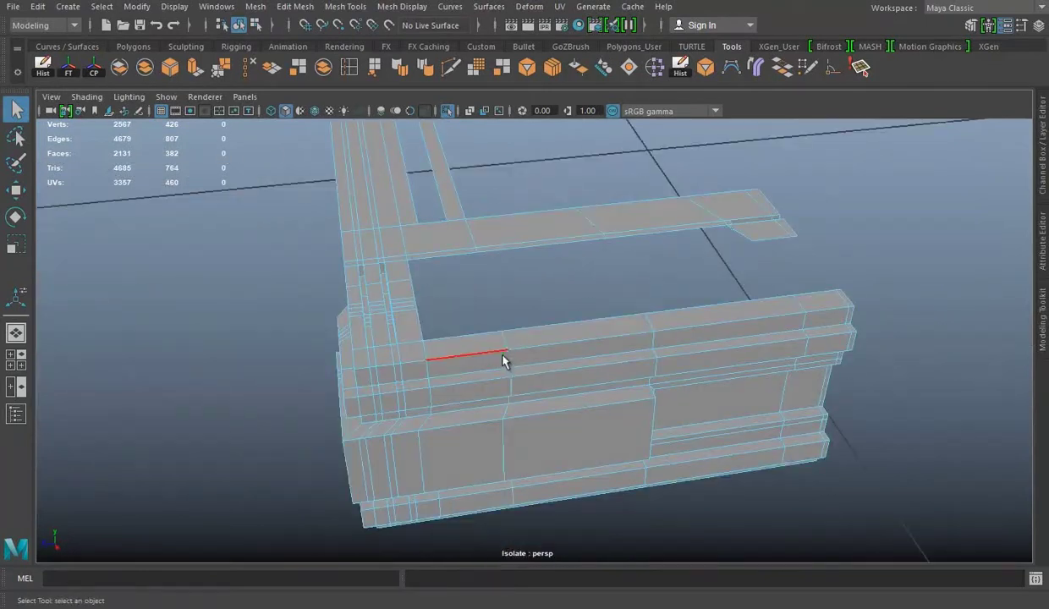
mouse_move(818, 398)
left_mouse_down("alt")
mouse_move(759, 369)
mouse_move(606, 359)
left_mouse_up("alt")
double_click(760, 368)
key("ctrl+Delete")
mouse_move(607, 359)
right_mouse_down("alt")
mouse_move(628, 355)
mouse_move(541, 345)
mouse_move(525, 363)
right_mouse_up("alt")
mouse_move(524, 363)
left_mouse_down("alt")
mouse_move(592, 309)
mouse_move(545, 372)
left_mouse_up("alt")
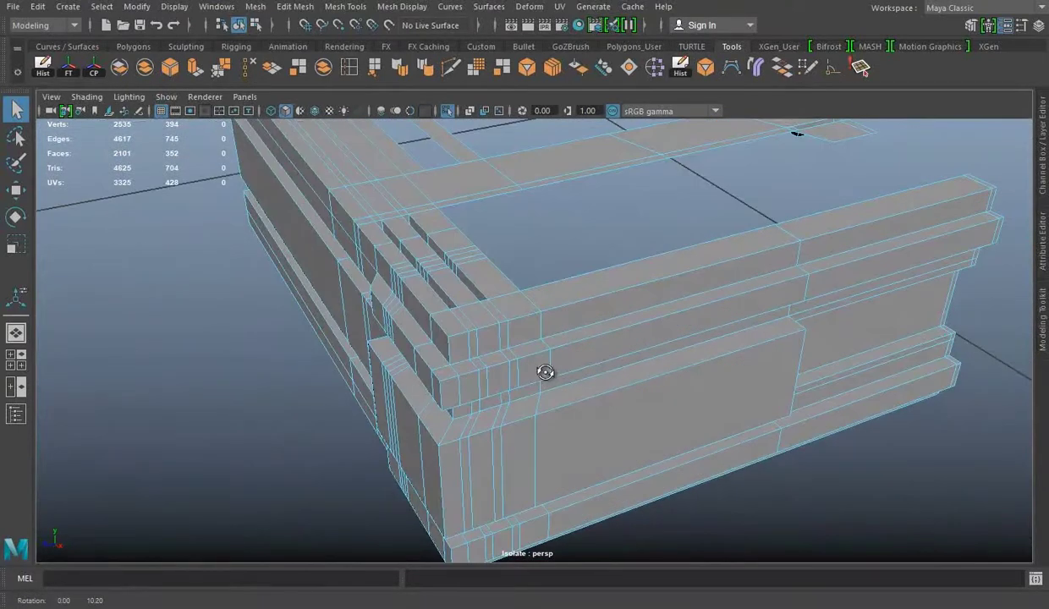
right_click_drag(545, 372, 590, 395, "alt")
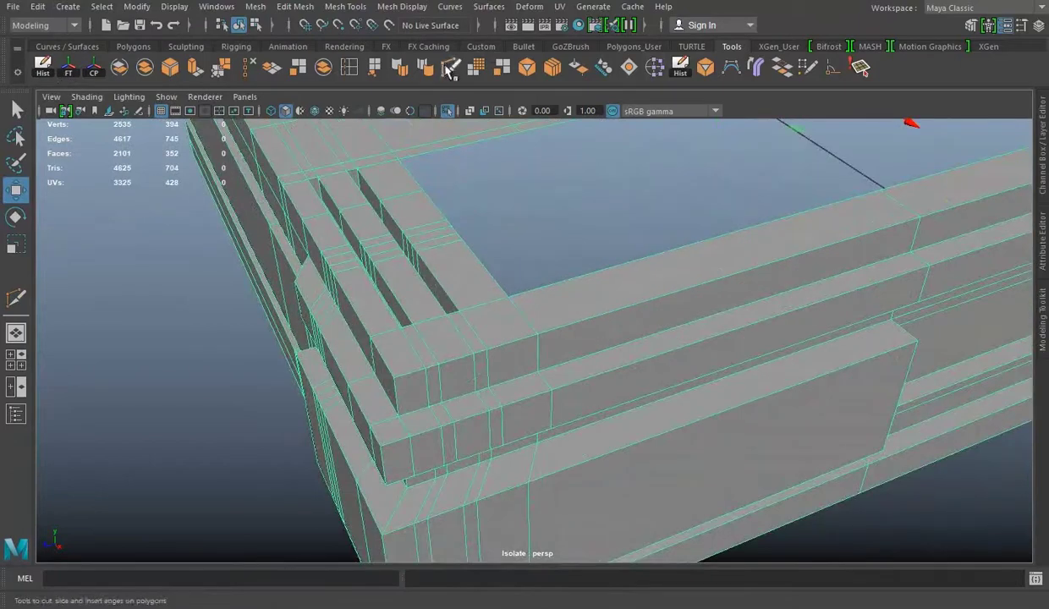
right_click_drag(507, 298, 515, 300, "shift")
left_click_drag(515, 300, 534, 308, "alt")
right_click_drag(534, 307, 468, 226, "alt")
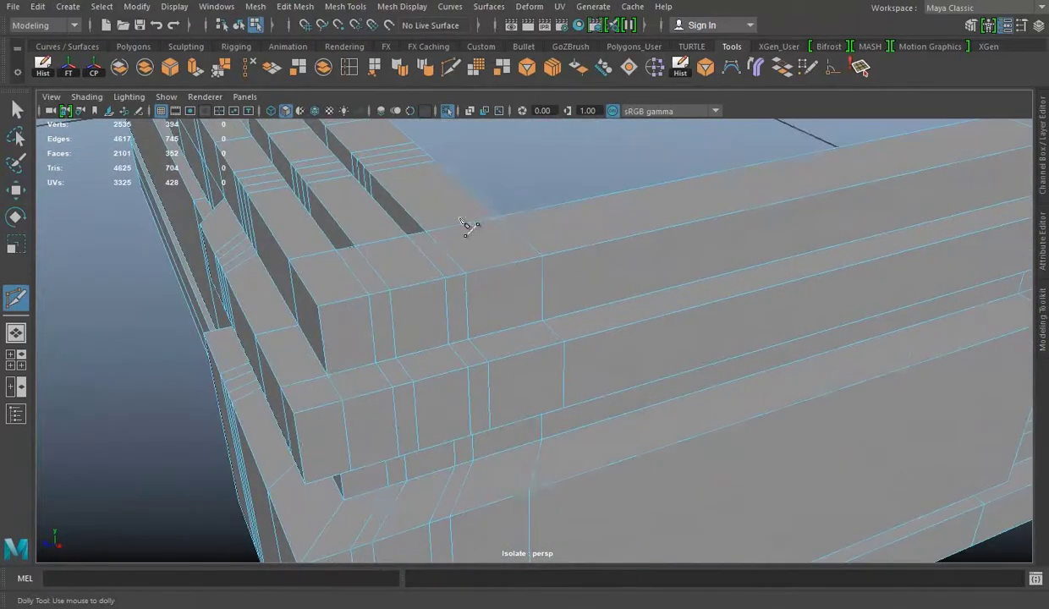
key("w")
Select the long top face at the corner and close the normal angle settings.
mouse_move(548, 280)
left_mouse_down("alt")
mouse_move(668, 225)
mouse_move(344, 253)
mouse_move(445, 244)
left_mouse_up("alt")
left_click(445, 244)
middle_click_drag(446, 244, 451, 252, "alt")
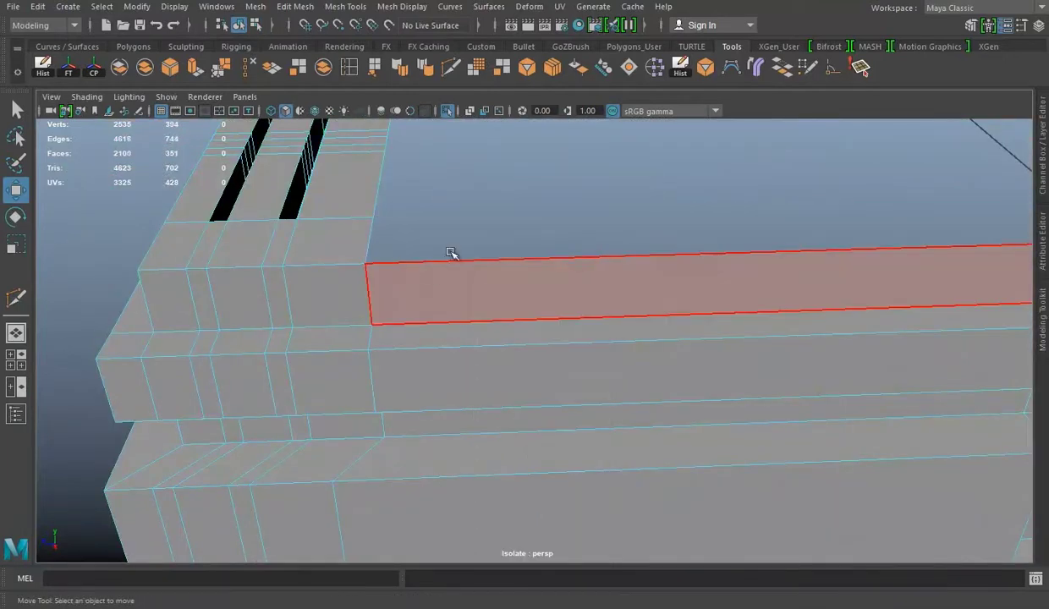
left_click(601, 300)
left_click_drag(602, 299, 269, 296, "alt")
key("f")
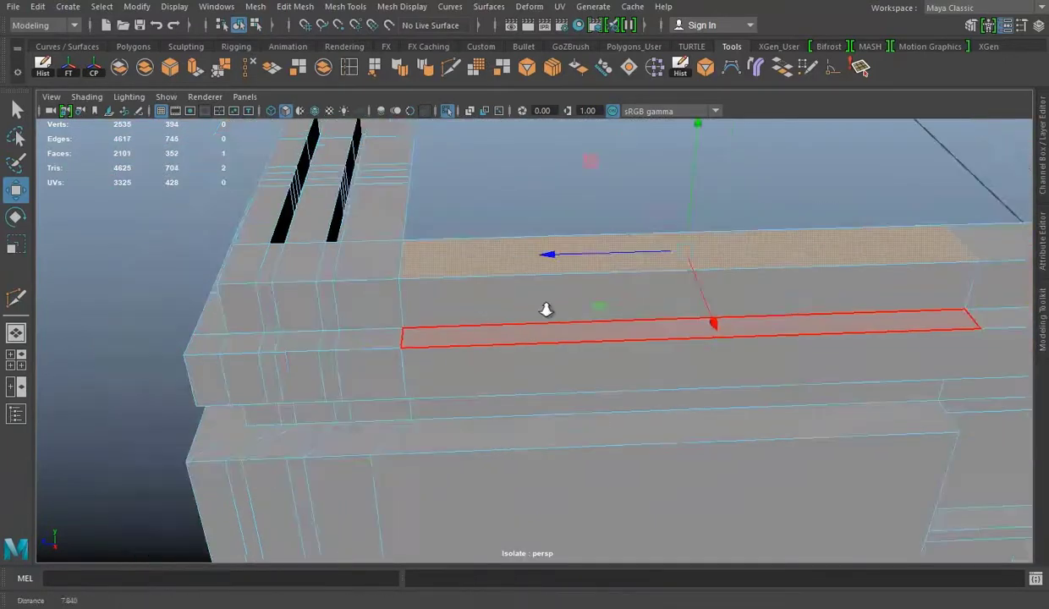
left_click_drag(546, 310, 550, 195, "alt")
right_click_drag(446, 204, 519, 180)
left_click(630, 370)
In face mode, select the top faces at the frame corner.
mouse_move(631, 370)
left_mouse_down("alt")
mouse_move(417, 336)
mouse_move(491, 308)
mouse_move(579, 204)
left_mouse_up("alt")
right_click_drag(579, 204, 647, 180)
right_click_drag(660, 318, 578, 240, "alt")
left_click(423, 68)
left_click(593, 245)
mouse_move(523, 305)
right_mouse_down("alt")
mouse_move(592, 196)
mouse_move(649, 290)
mouse_move(508, 245)
right_mouse_up("alt")
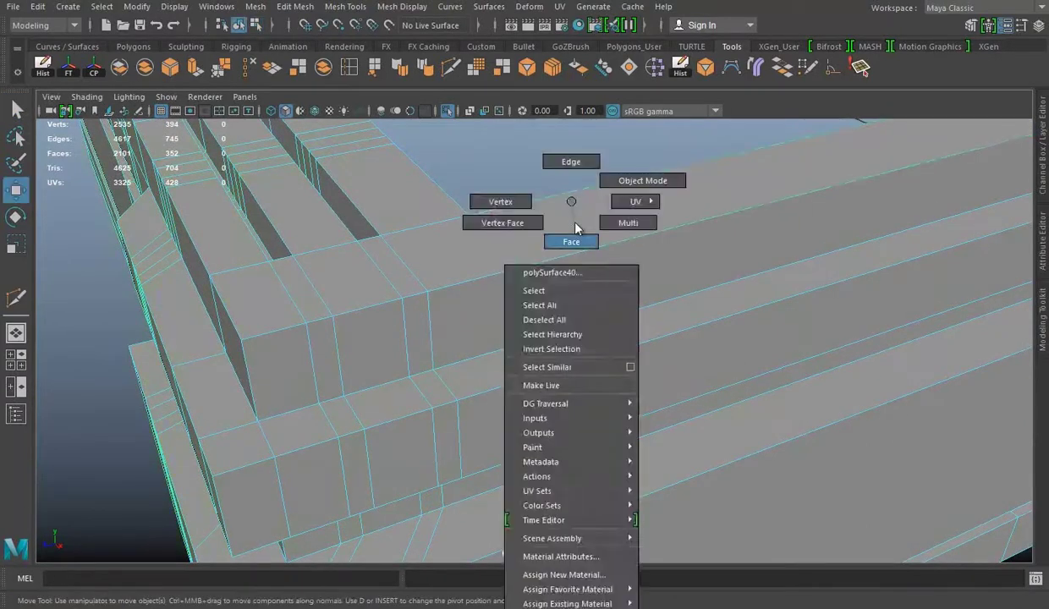
Back in object mode, slice new edges across the corner planks with Multi-Cut, then return to Move.
right_click_drag(574, 204, 573, 243)
key("w")
key("y")
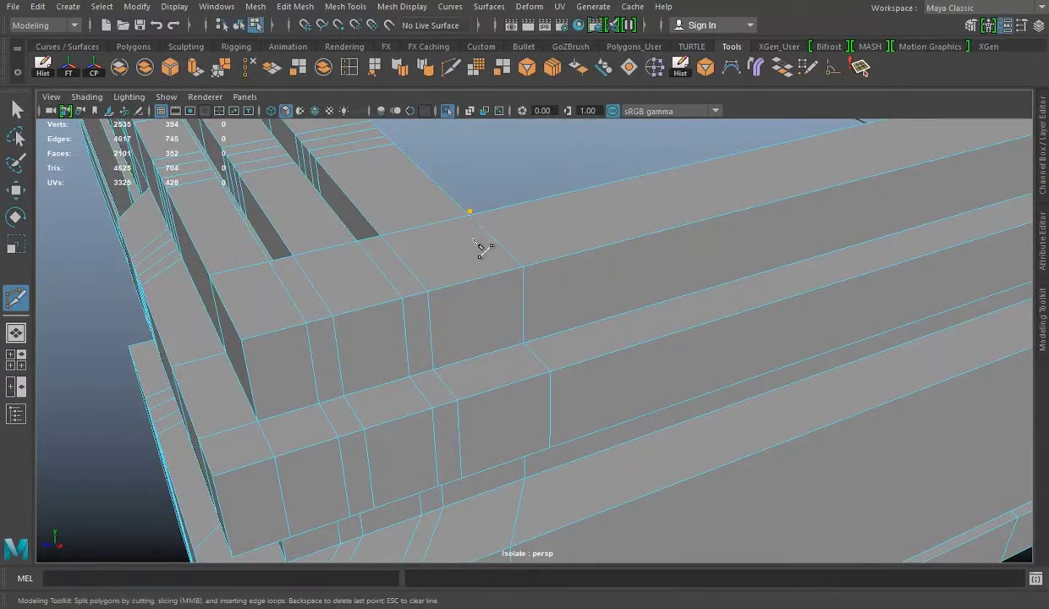
mouse_move(637, 269)
right_mouse_down("alt")
mouse_move(792, 241)
mouse_move(684, 256)
right_mouse_up("alt")
key("w")
left_click_drag(677, 271, 528, 578, "alt")
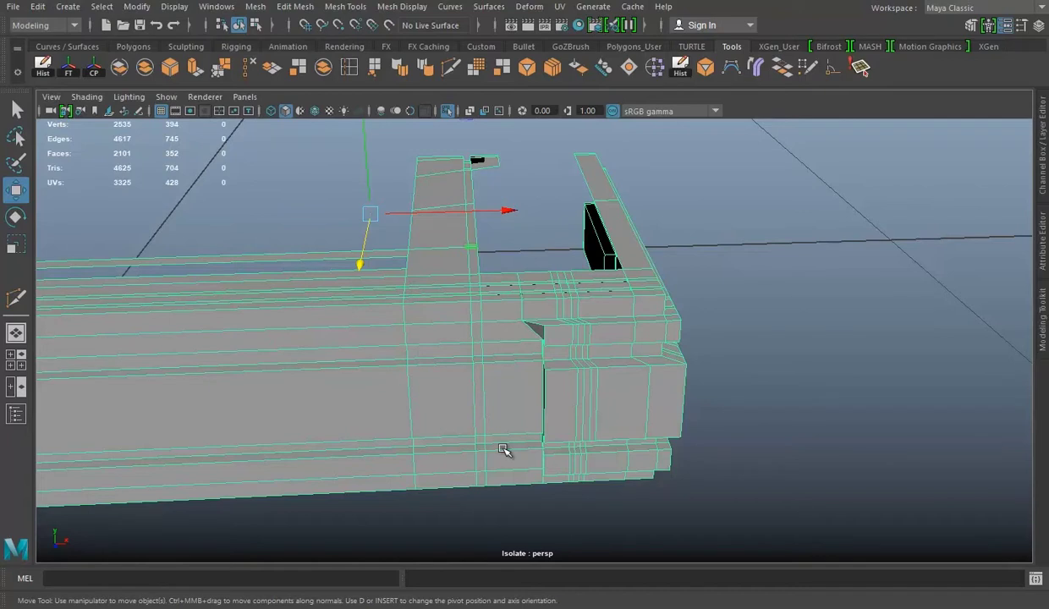
From a top-down view, delete a redundant edge loop on the frame.
scroll(525, 296, "up", 3)
scroll(702, 330, "up", 3)
mouse_move(702, 330)
left_mouse_down("alt")
mouse_move(554, 283)
mouse_move(668, 321)
left_mouse_up("alt")
scroll(720, 335, "up", 2)
right_click_drag(702, 204, 708, 163)
double_click(653, 322)
key("Delete")
Delete two more redundant edge loops, including the vertical one near the frame's edge.
left_click_drag(706, 319, 577, 305, "alt")
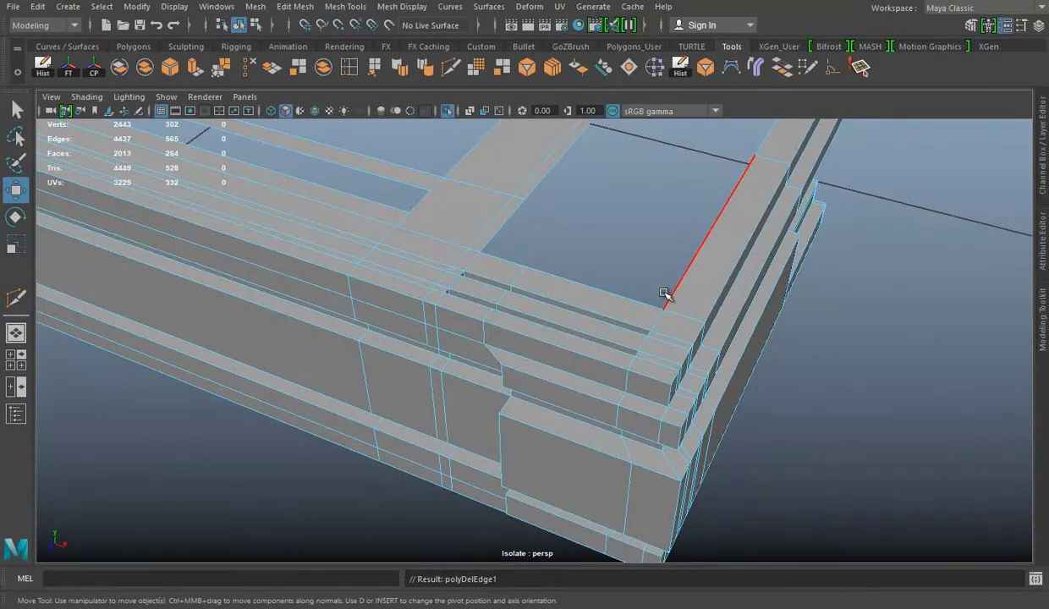
mouse_move(725, 313)
left_mouse_down("alt")
mouse_move(426, 347)
mouse_move(525, 301)
mouse_move(682, 330)
mouse_move(681, 254)
mouse_move(714, 344)
mouse_move(449, 298)
mouse_move(549, 282)
mouse_move(619, 337)
mouse_move(745, 305)
mouse_move(693, 382)
mouse_move(592, 330)
mouse_move(628, 388)
mouse_move(708, 267)
left_mouse_up("alt")
scroll(619, 347, "up", 3)
double_click(606, 347)
key("Delete")
double_click(745, 305)
key("Delete")
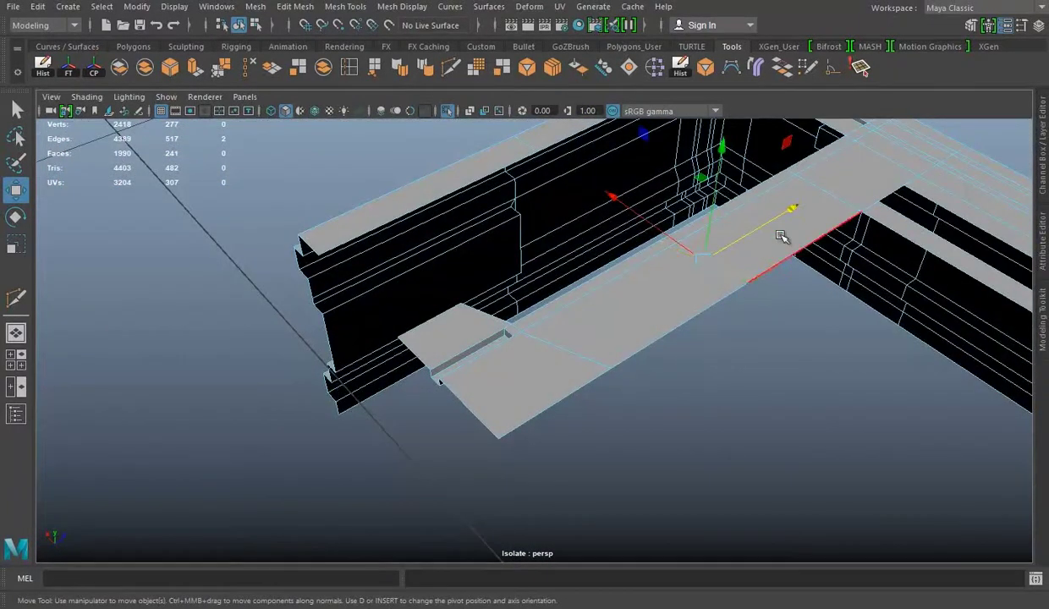
Zoom in on the frame top and return the mesh to object mode with the Move tool.
mouse_move(845, 273)
left_mouse_down("alt")
mouse_move(466, 305)
mouse_move(576, 356)
mouse_move(436, 249)
mouse_move(430, 330)
mouse_move(387, 335)
left_mouse_up("alt")
right_click_drag(387, 335, 459, 335, "alt")
left_click_drag(458, 335, 548, 347, "alt")
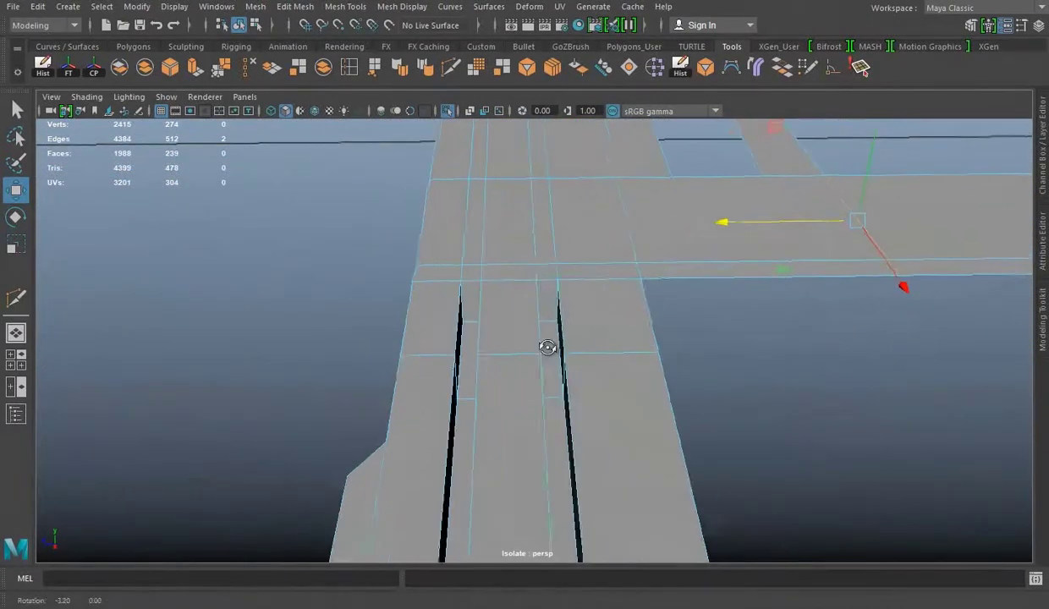
right_click_drag(548, 347, 596, 310, "shift")
right_click_drag(592, 202, 663, 181)
key("w")
mouse_move(529, 258)
left_mouse_down("alt")
mouse_move(1012, 293)
mouse_move(621, 305)
mouse_move(637, 274)
mouse_move(527, 218)
mouse_move(519, 284)
mouse_move(562, 305)
mouse_move(368, 253)
mouse_move(534, 283)
left_mouse_up("alt")
key("y")
key("w")
Delete the two overlapping face strips along the plank and the leftover faces.
key("F11")
double_click(583, 341)
mouse_move(582, 341)
left_mouse_down("alt")
mouse_move(409, 286)
mouse_move(430, 345)
mouse_move(505, 325)
mouse_move(417, 415)
mouse_move(520, 370)
mouse_move(510, 346)
left_mouse_up("alt")
double_click(415, 286, "shift")
key("Delete")
left_click(511, 346)
key("Delete")
mouse_move(646, 364)
left_mouse_down("alt")
mouse_move(562, 367)
mouse_move(529, 314)
mouse_move(542, 362)
mouse_move(499, 370)
mouse_move(590, 321)
mouse_move(699, 355)
left_mouse_up("alt")
left_click(673, 362)
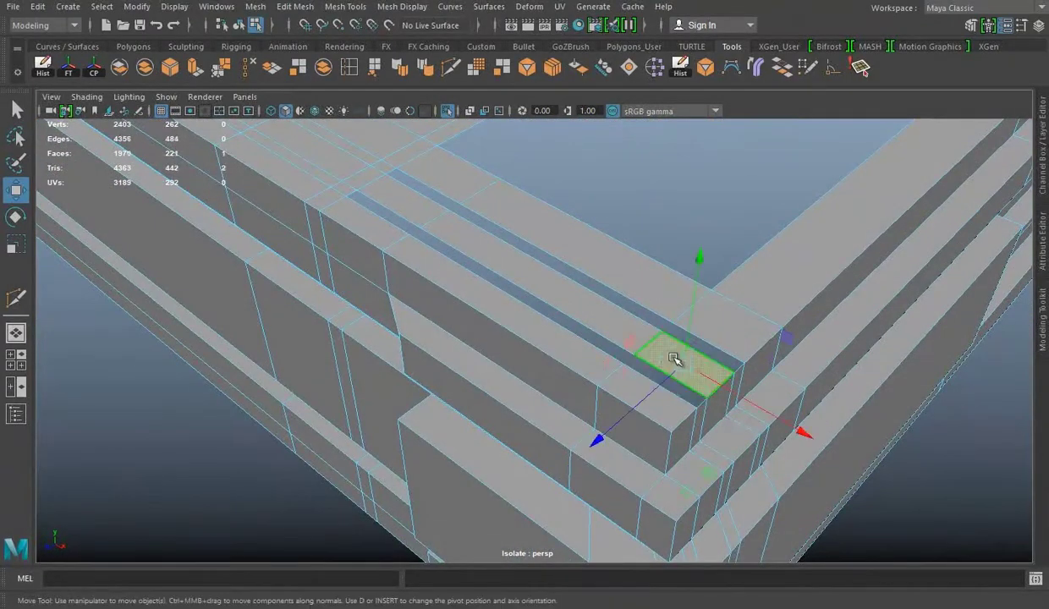
key("Delete")
Select the open edges at the corner gap for bridging.
mouse_move(352, 194)
left_mouse_down("alt")
mouse_move(516, 317)
mouse_move(473, 356)
left_mouse_up("alt")
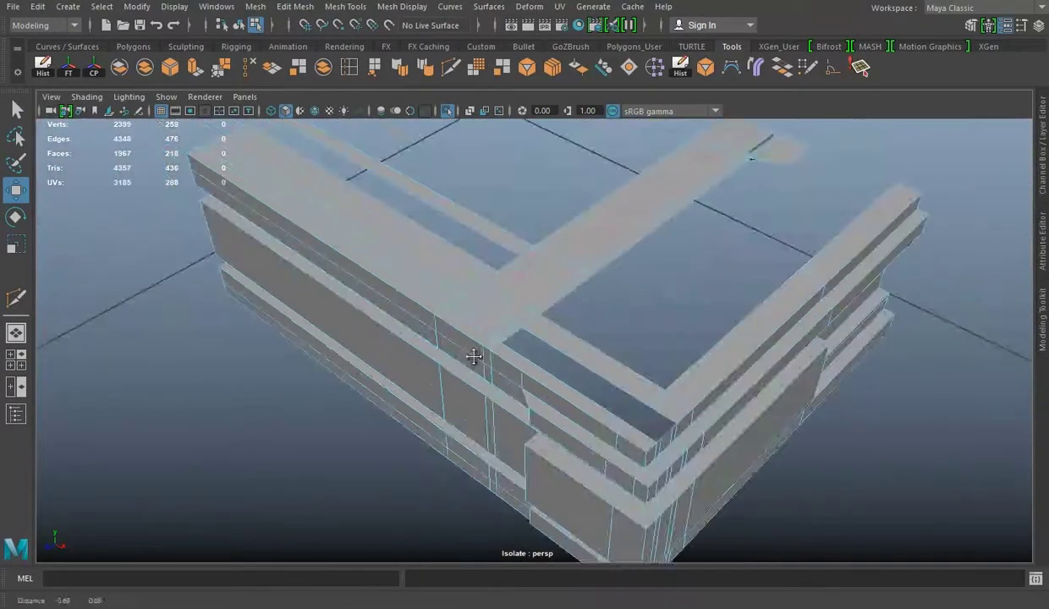
right_click_drag(485, 204, 485, 164)
left_click(478, 282)
left_click(243, 76)
mouse_move(474, 322)
left_mouse_down("alt")
mouse_move(562, 324)
mouse_move(560, 393)
left_mouse_up("alt")
left_click(560, 392)
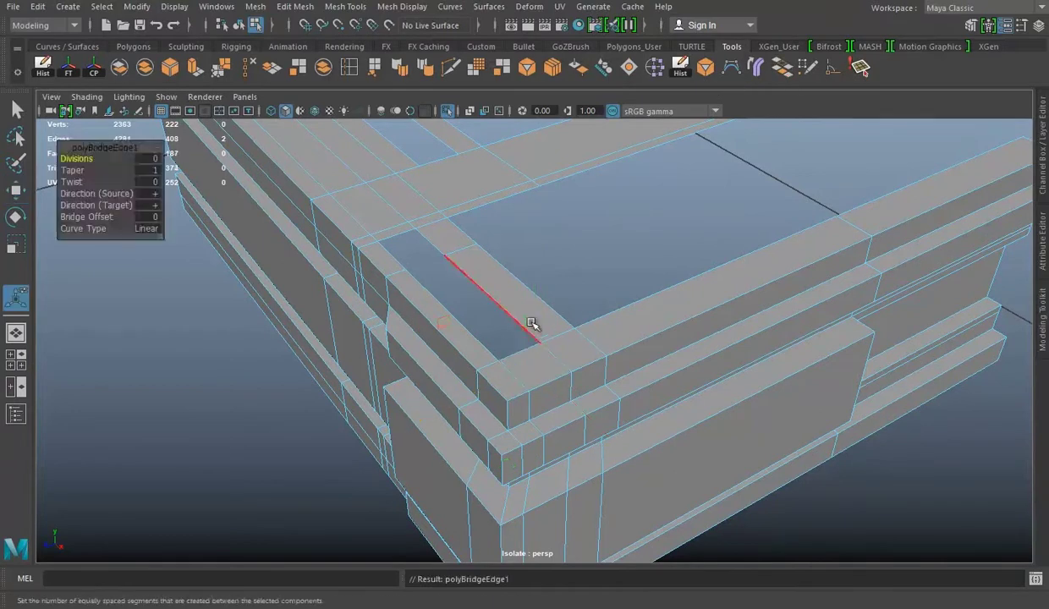
Bridge the corner gap with new faces and inspect the result.
left_click(407, 237, "ctrl")
right_click_drag(486, 309, 553, 370, "shift")
mouse_move(552, 369)
left_mouse_down("alt")
mouse_move(535, 333)
mouse_move(613, 321)
mouse_move(556, 331)
left_mouse_up("alt")
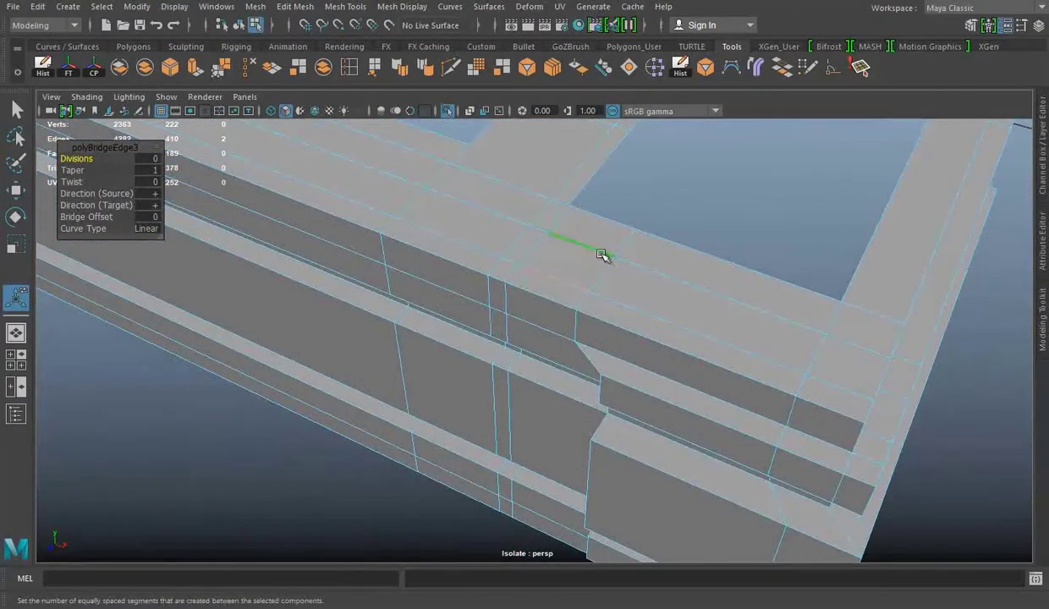
left_click_drag(605, 253, 533, 285, "alt")
right_click_drag(520, 229, 522, 279, "alt")
Try lowering a vertex at the bridged corner, then undo the move.
right_click_drag(513, 204, 422, 204)
key("w")
left_click(506, 188)
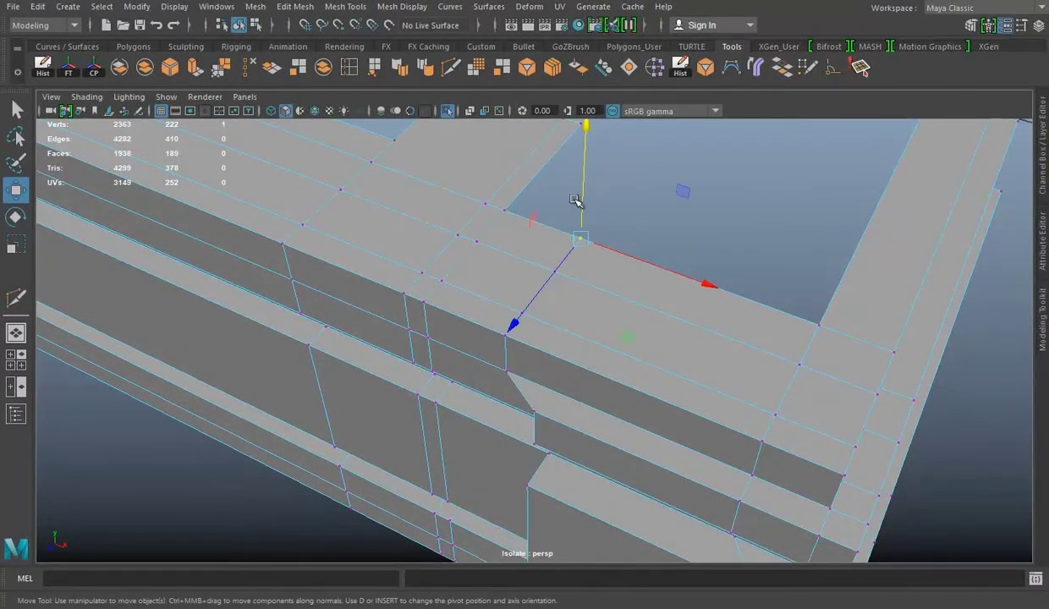
mouse_move(583, 208)
left_mouse_down()
mouse_move(583, 244)
mouse_move(518, 274)
mouse_move(715, 322)
left_mouse_up()
key("ctrl+z")
Select faces on the wall side and adjust them with Scale and Move.
right_click_drag(715, 322, 708, 390, "alt")
left_click(688, 254)
left_click(698, 364, "shift")
mouse_move(698, 364)
left_mouse_down("alt")
mouse_move(740, 368)
mouse_move(622, 489)
mouse_move(433, 413)
left_mouse_up("alt")
key("r")
key("w")
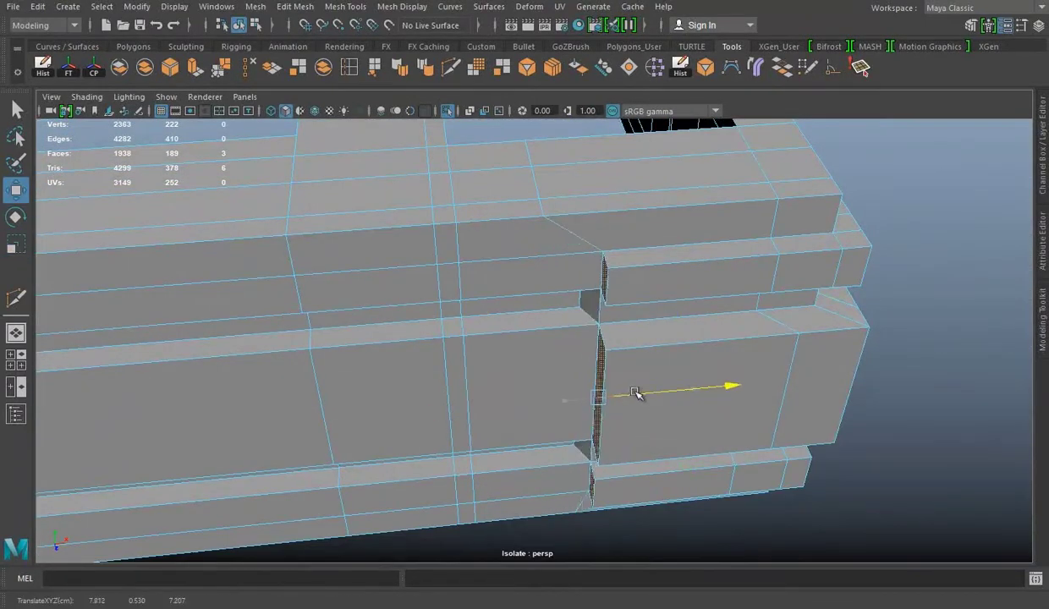
left_click_drag(624, 388, 709, 269, "alt")
Select and delete the 19 stray edges from the mesh.
right_click_drag(598, 212, 669, 180)
mouse_move(669, 180)
left_mouse_down("alt")
mouse_move(766, 281)
mouse_move(499, 246)
mouse_move(562, 207)
left_mouse_up("alt")
right_click_drag(562, 206, 562, 164)
left_click_drag(542, 247, 558, 265, "alt")
left_click(247, 71)
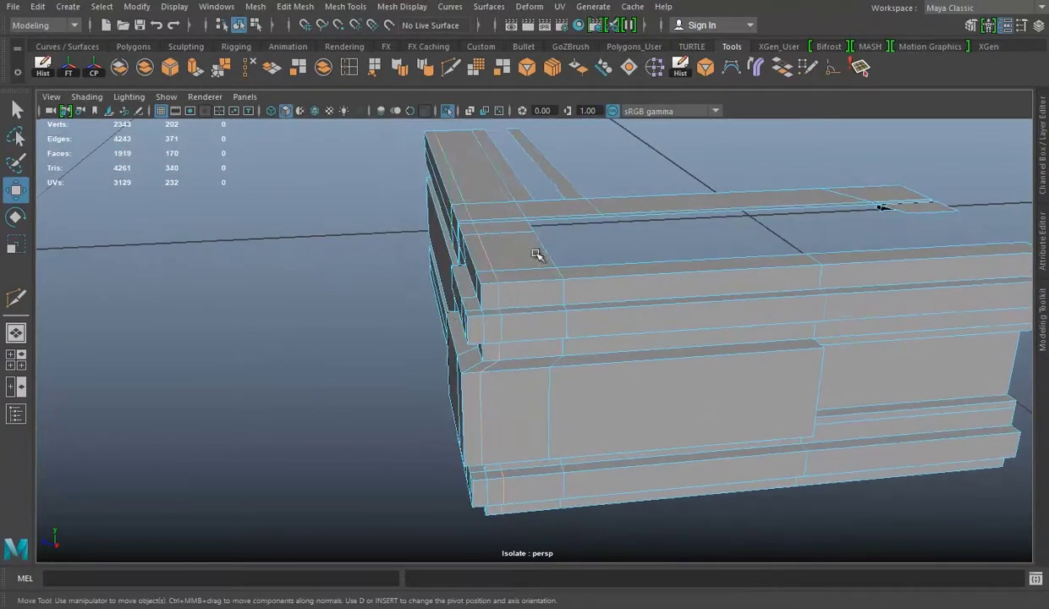
mouse_move(633, 333)
left_mouse_down("alt")
mouse_move(513, 326)
mouse_move(592, 351)
mouse_move(540, 312)
mouse_move(677, 292)
left_mouse_up("alt")
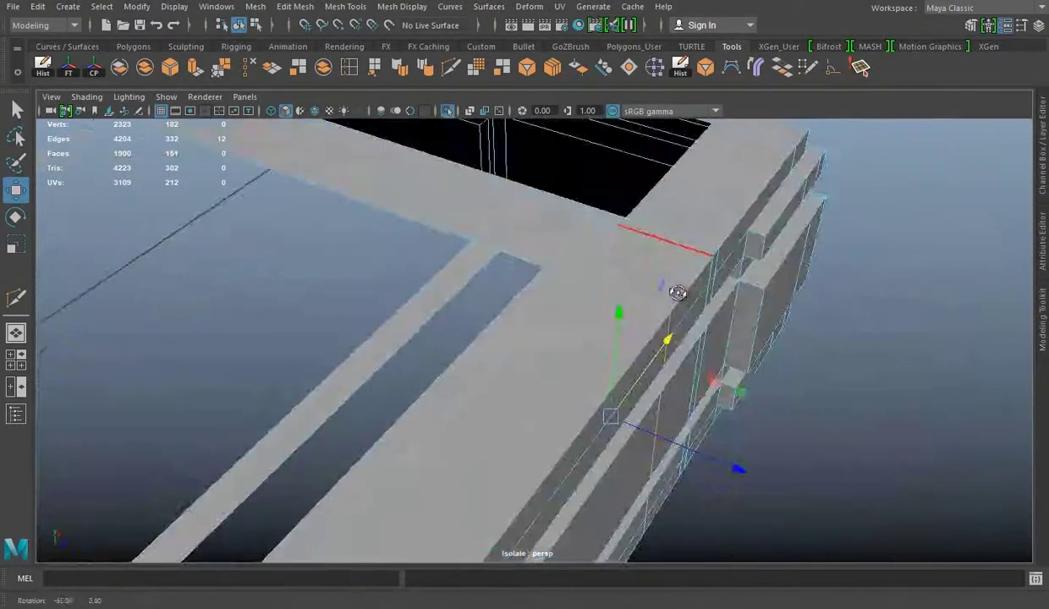
Insert an edge loop across the plank, then delete the unwanted new edge.
right_click_drag(750, 207, 687, 244)
mouse_move(687, 244)
left_mouse_down("alt")
mouse_move(584, 300)
mouse_move(452, 305)
mouse_move(553, 323)
left_mouse_up("alt")
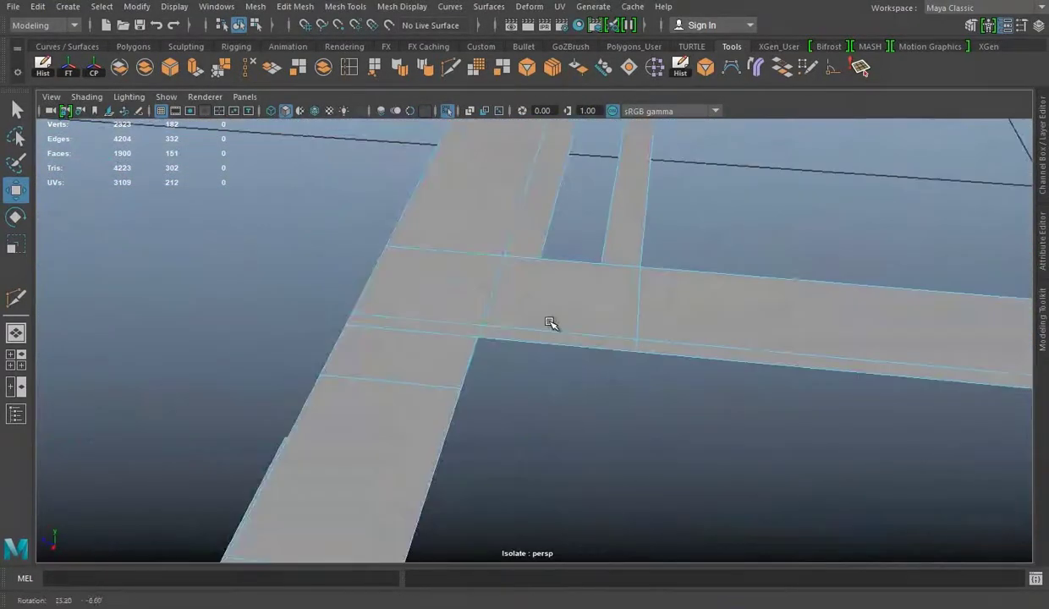
left_click(523, 331)
key("w")
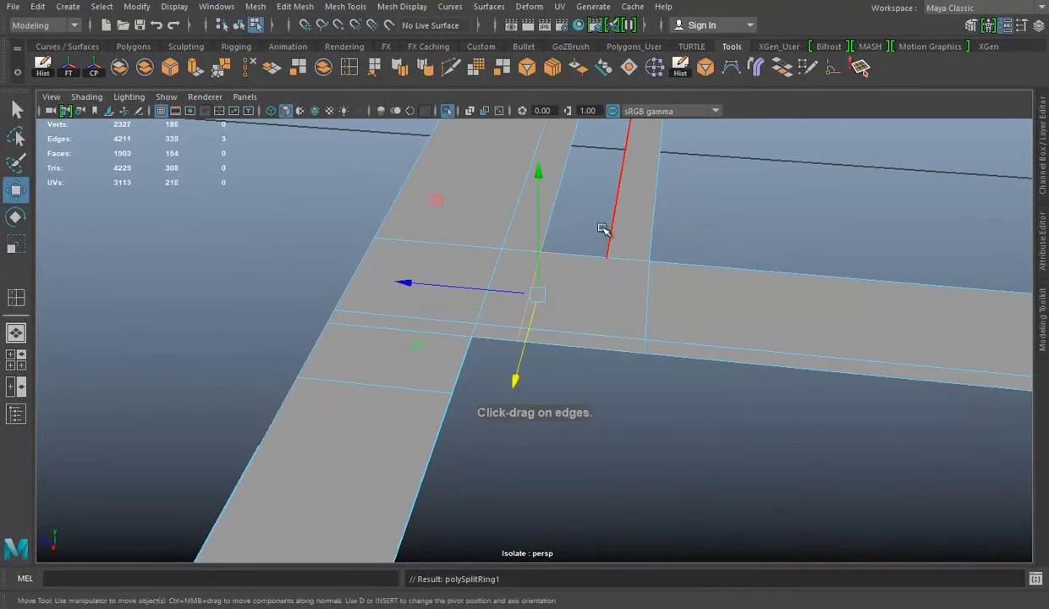
left_click_drag(605, 229, 614, 220, "alt")
mouse_move(496, 292)
left_mouse_down("alt")
mouse_move(628, 255)
mouse_move(609, 226)
left_mouse_up("alt")
left_click(572, 309)
key("ctrl+z")
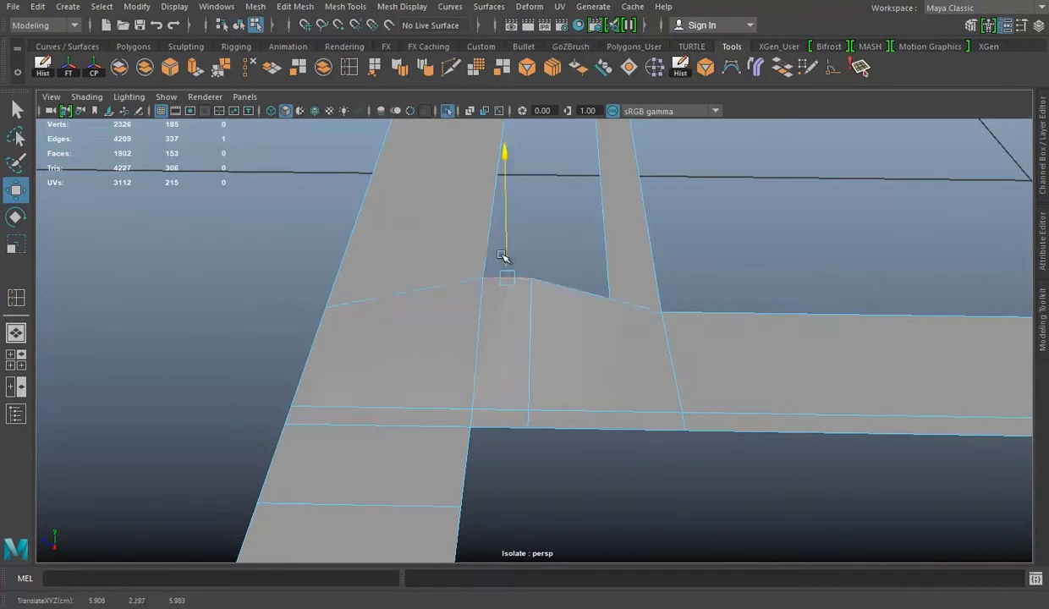
left_click_drag(645, 309, 485, 226, "alt")
key("Delete")
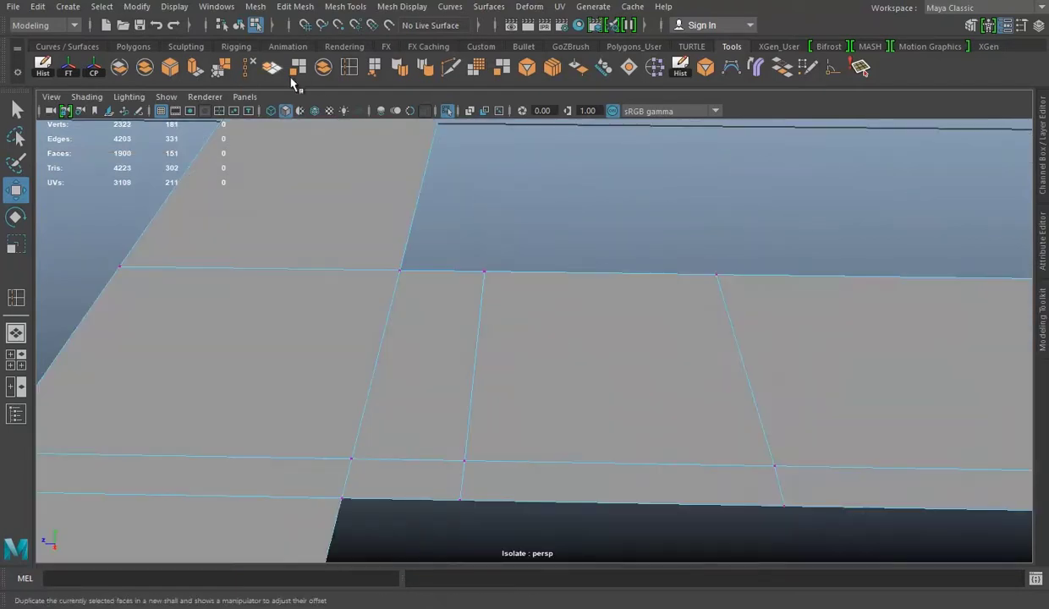
Insert a new edge loop across the top plank faces and review the wall from above.
left_click(339, 67)
left_click(628, 273)
key("w")
mouse_move(688, 275)
left_mouse_down("alt")
mouse_move(625, 287)
mouse_move(510, 234)
mouse_move(470, 230)
left_mouse_up("alt")
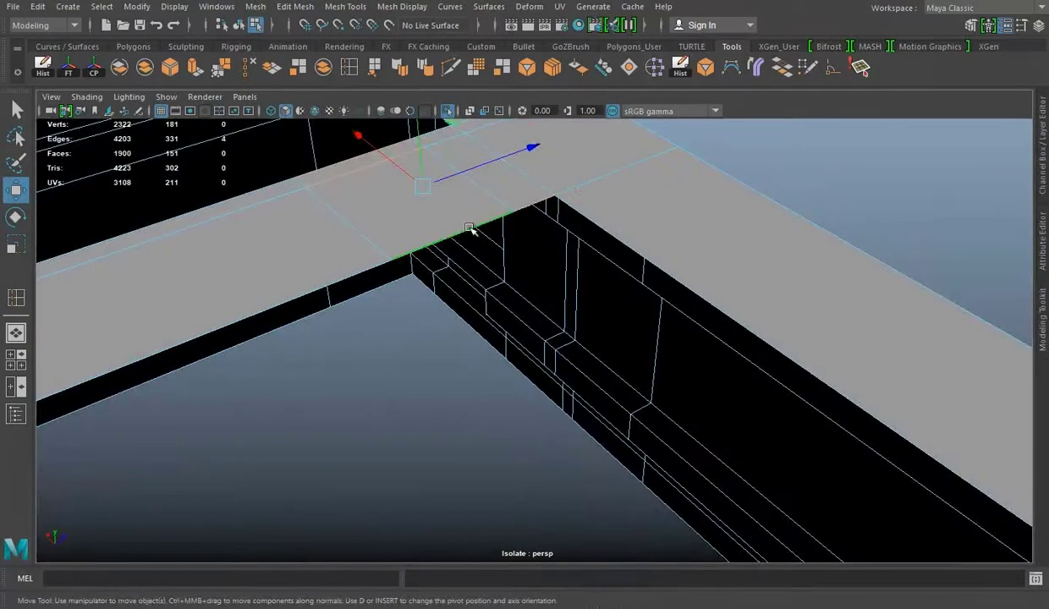
mouse_move(528, 201)
left_mouse_down("alt")
mouse_move(464, 305)
mouse_move(510, 286)
left_mouse_up("alt")
right_click_drag(542, 216, 554, 240)
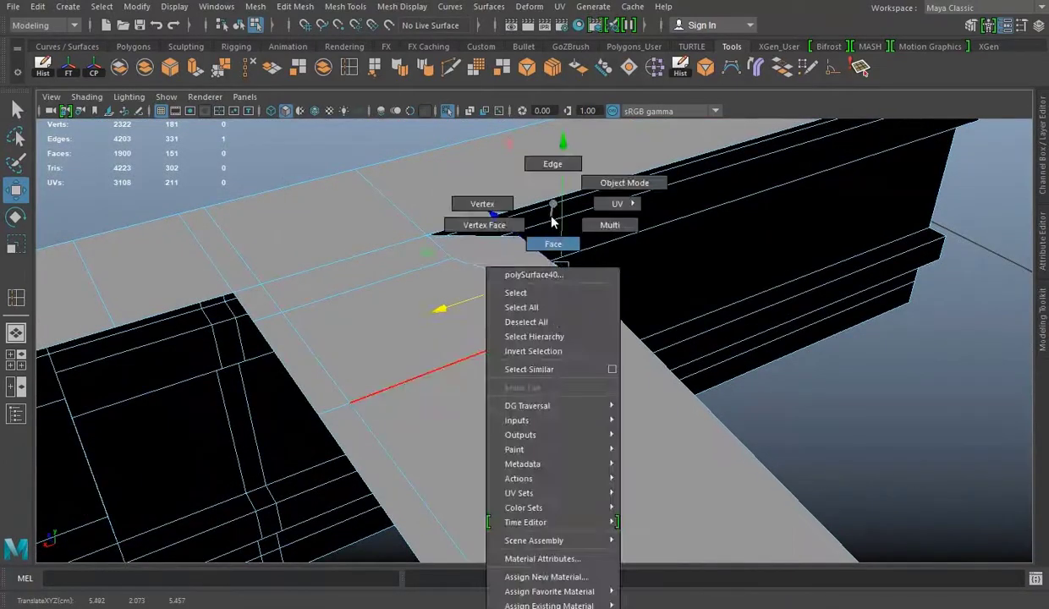
left_click_drag(511, 339, 667, 204, "alt")
right_click_drag(668, 204, 670, 335)
left_click_drag(670, 335, 555, 312, "alt")
In top view, select the column of wall vertices and slide it onto the grid line.
key("space")
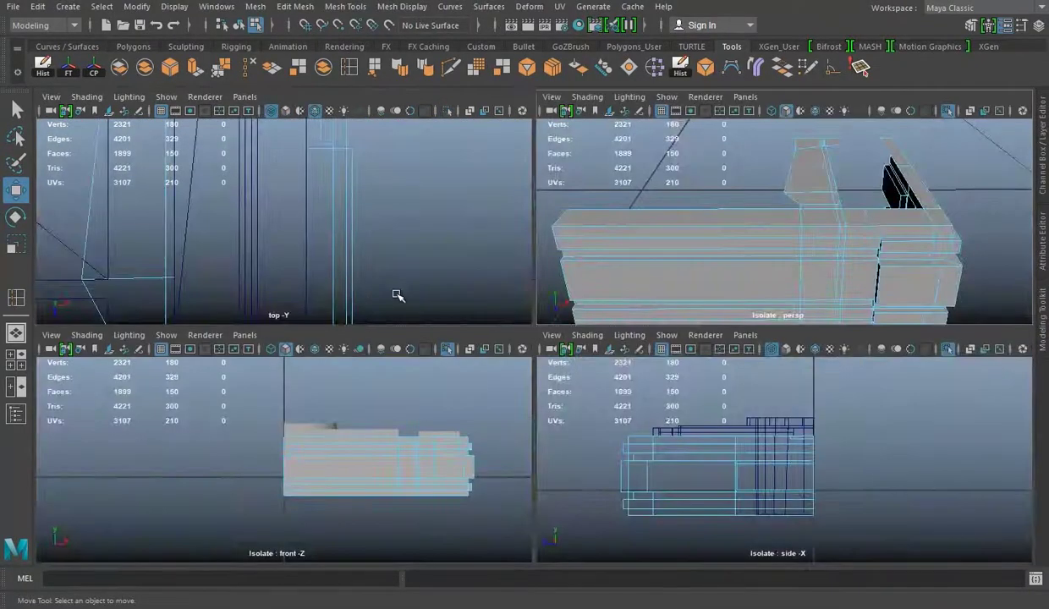
key("space")
scroll(518, 334, "up", 4)
right_click_drag(652, 204, 586, 204)
left_click_drag(398, 152, 417, 417)
key("r")
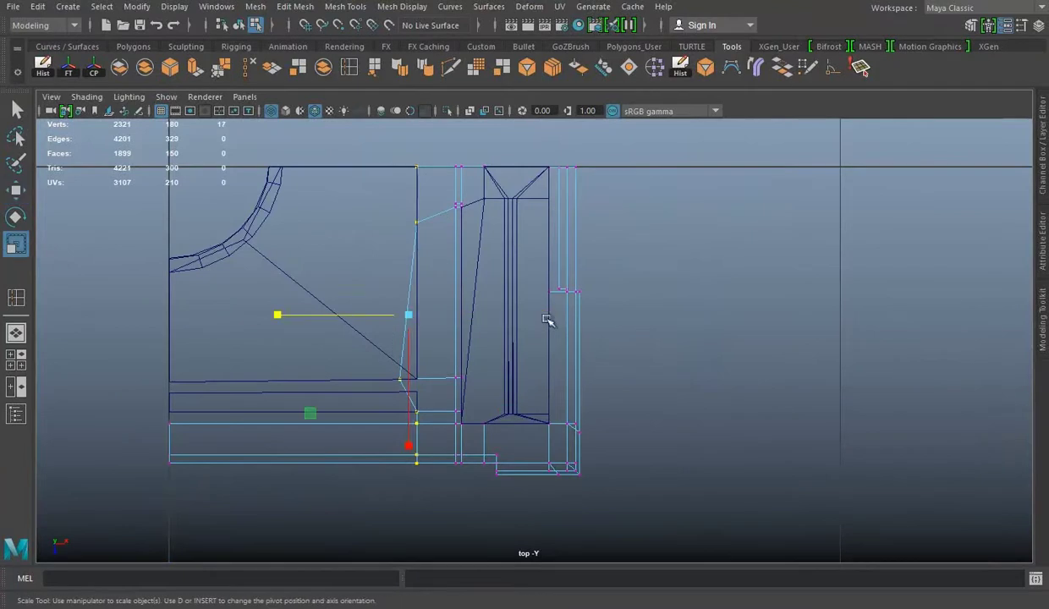
key("w")
left_click_drag(459, 316, 447, 316)
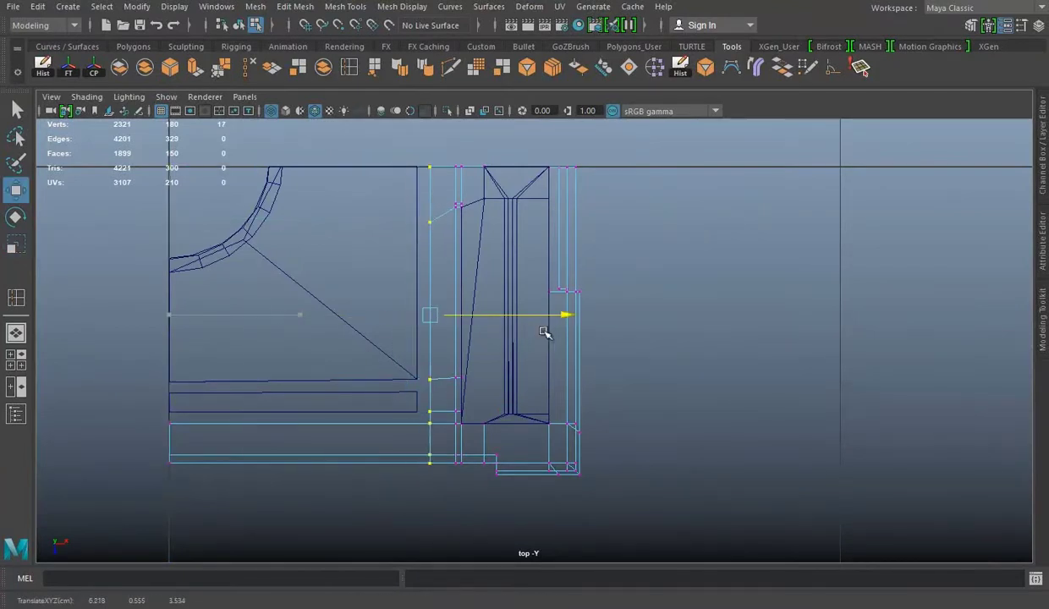
Back in perspective, insert an edge loop across the plank.
key("space")
key("space")
mouse_move(623, 290)
left_mouse_down("alt")
mouse_move(623, 326)
mouse_move(583, 326)
mouse_move(650, 211)
left_mouse_up("alt")
key("y")
left_click(534, 283)
key("w")
right_click_drag(590, 204, 614, 142)
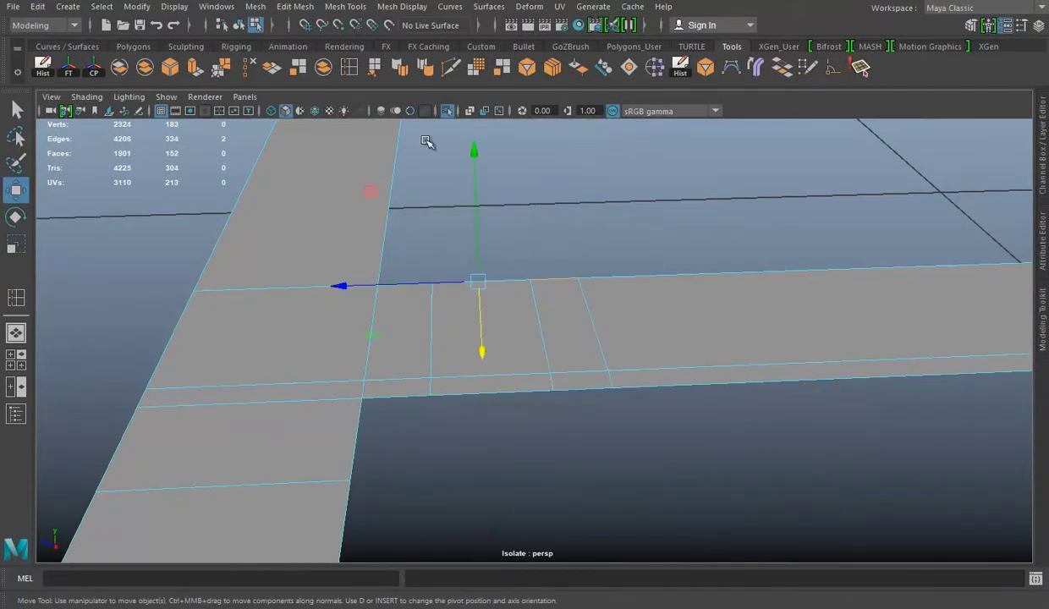
Extrude the groove edge, stretch it onto the frame, and merge the overlapping vertices.
key("ctrl+e")
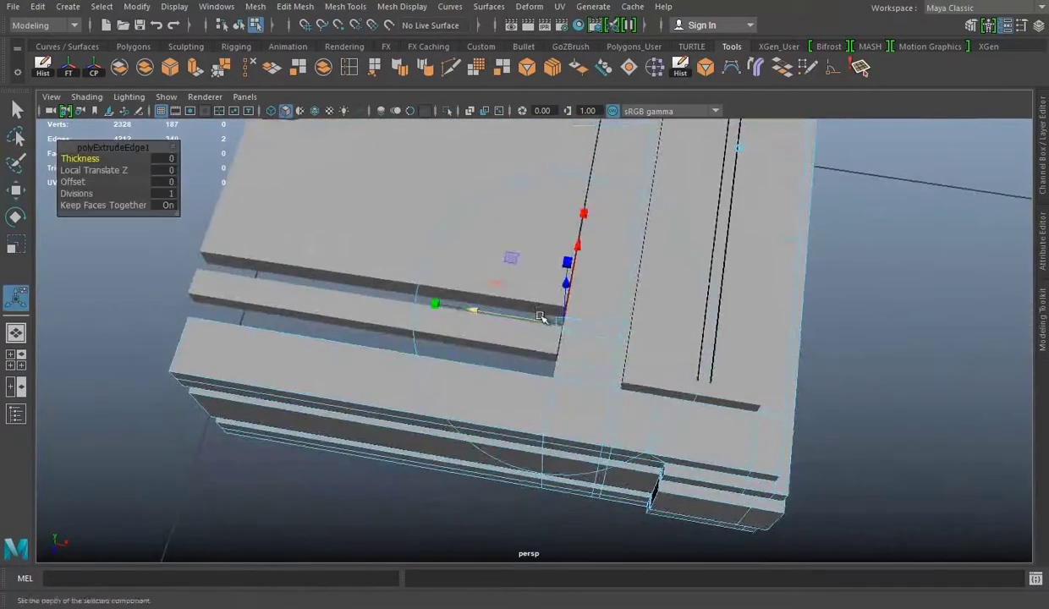
left_click_drag(457, 345, 265, 305)
key("space")
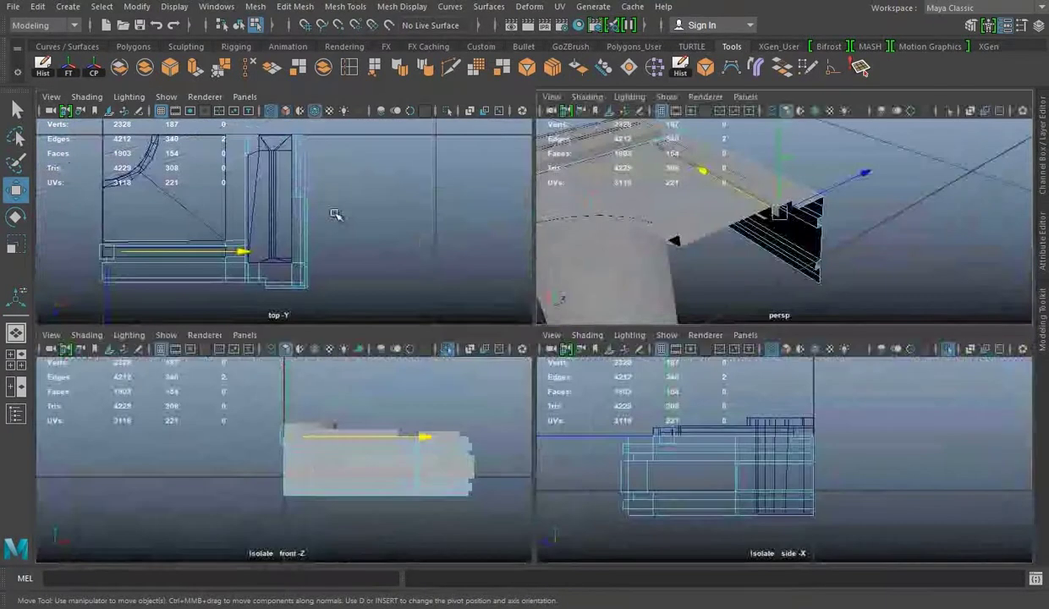
key("space")
left_click_drag(354, 272, 398, 363)
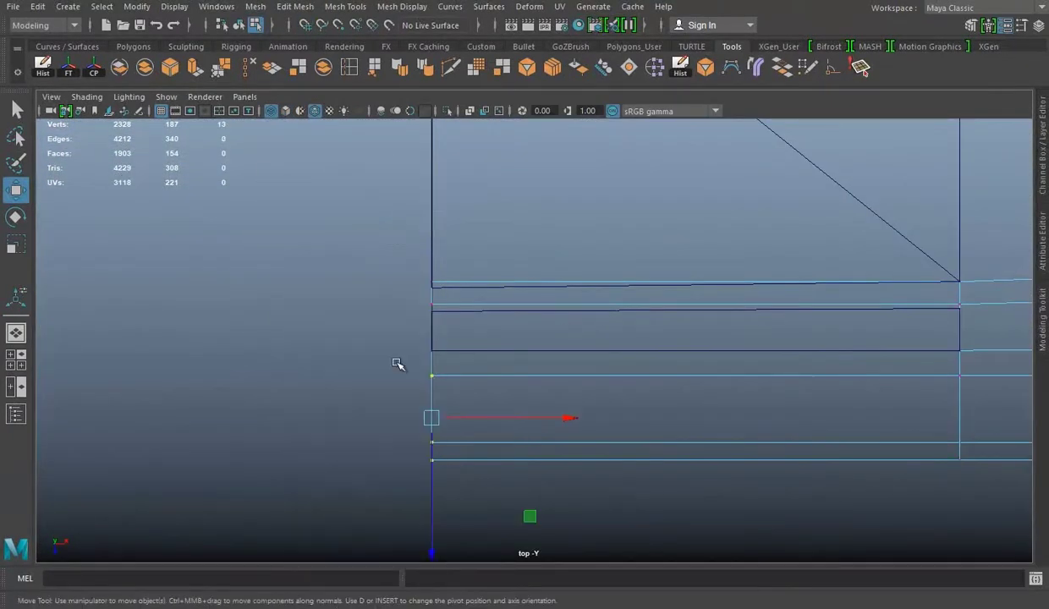
key("space")
key("space")
scroll(544, 356, "up", 5)
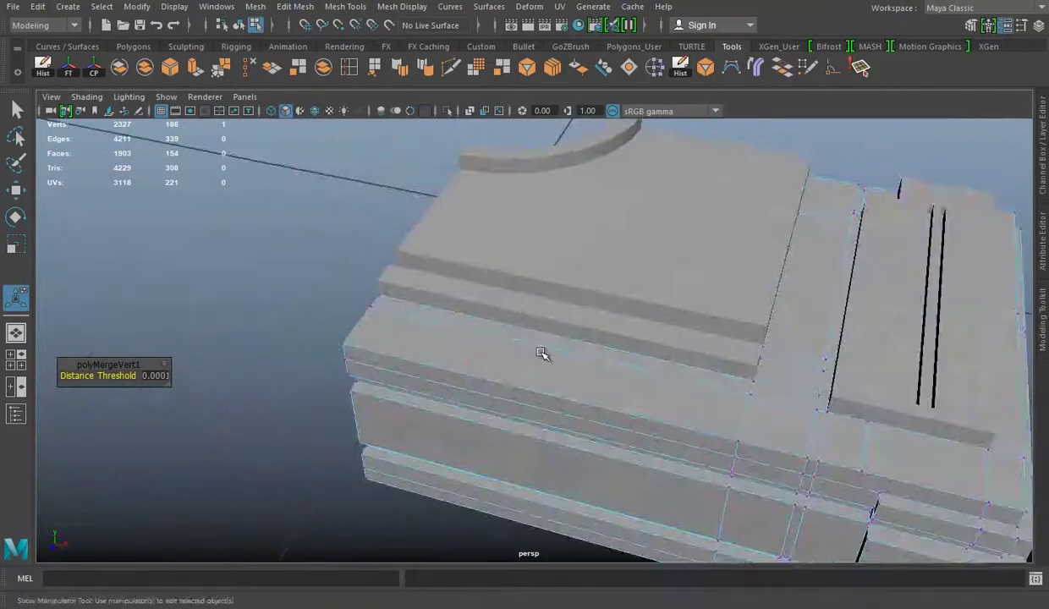
left_click_drag(616, 350, 642, 335, "alt")
right_click_drag(610, 204, 636, 149)
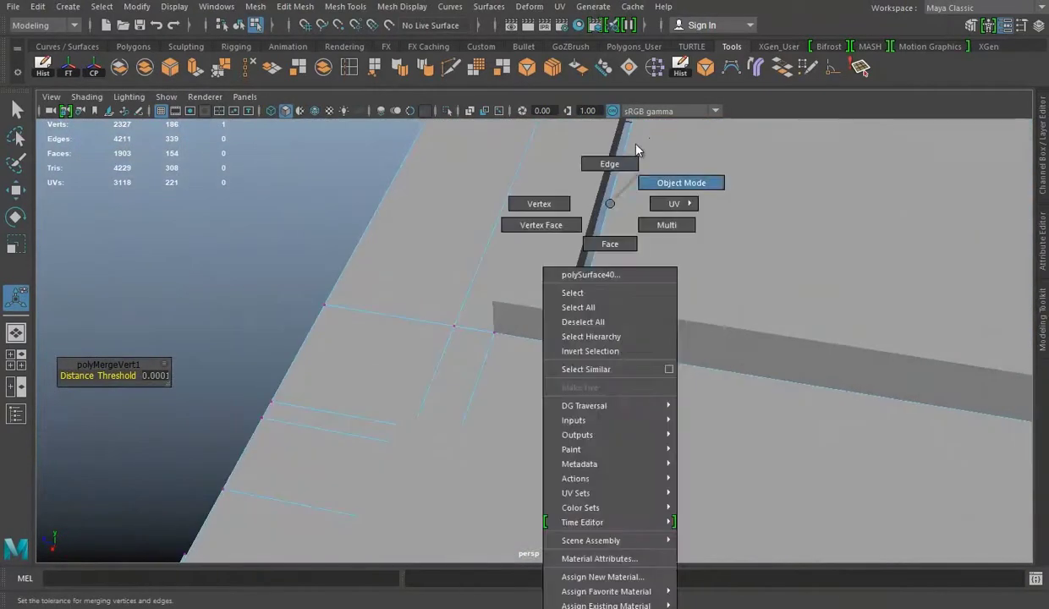
Select an edge on the frame top and inspect it from several angles.
left_click_drag(637, 150, 674, 240, "alt")
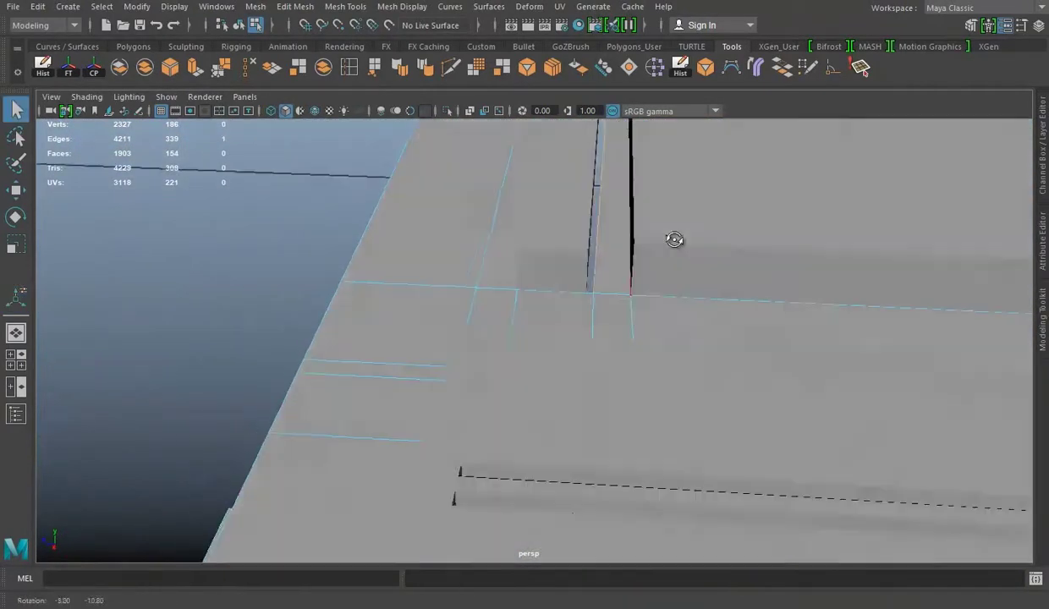
left_click(597, 204)
key("w")
left_click_drag(504, 131, 614, 198, "alt")
right_click_drag(614, 199, 702, 279)
mouse_move(702, 278)
left_mouse_down("alt")
mouse_move(510, 275)
mouse_move(455, 150)
left_mouse_up("alt")
mouse_move(398, 132)
left_mouse_down("alt")
mouse_move(562, 176)
mouse_move(544, 274)
left_mouse_up("alt")
Isolate the frame mesh and freeze its transformations.
left_click(447, 111)
right_click_drag(627, 314, 645, 321, "shift")
mouse_move(825, 334)
left_mouse_down("alt")
mouse_move(616, 293)
mouse_move(508, 254)
mouse_move(358, 259)
left_mouse_up("alt")
key("w")
left_click(69, 67)
left_click(808, 67)
Snap the strip-corner vertex onto its neighbouring corner vertex and merge them.
mouse_move(358, 258)
right_mouse_down("alt")
mouse_move(547, 271)
mouse_move(415, 299)
right_mouse_up("alt")
mouse_move(415, 299)
left_mouse_down("alt")
mouse_move(534, 295)
mouse_move(541, 322)
mouse_move(580, 337)
left_mouse_up("alt")
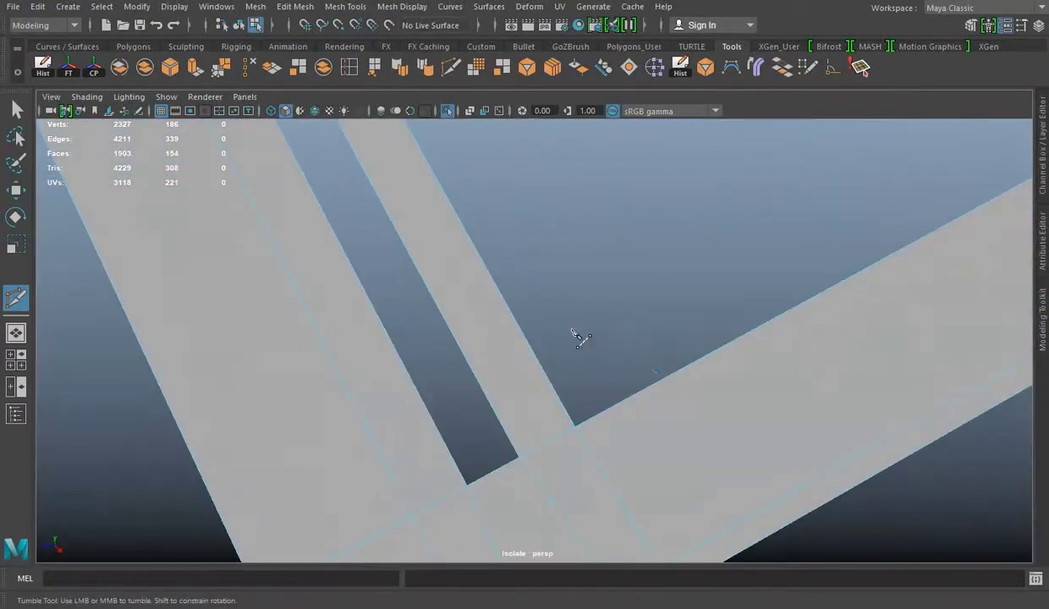
mouse_move(728, 377)
left_mouse_down("alt")
mouse_move(759, 461)
mouse_move(525, 370)
mouse_move(513, 323)
left_mouse_up("alt")
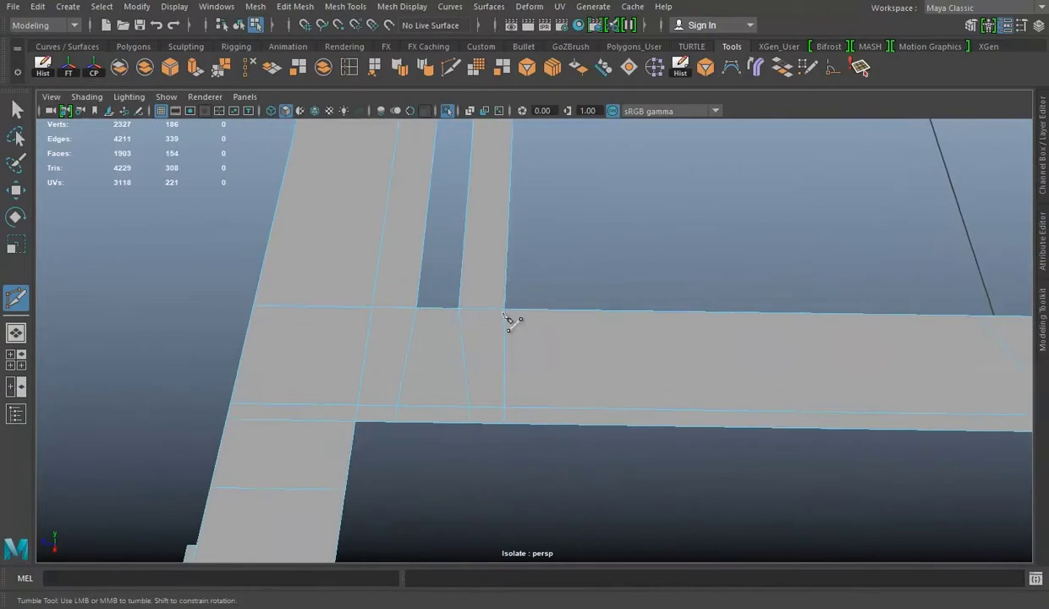
middle_click_drag(513, 323, 525, 304, "alt")
left_click_drag(668, 480, 595, 204, "alt")
right_click_drag(595, 204, 527, 204)
key("w")
left_click_drag(531, 254, 505, 290)
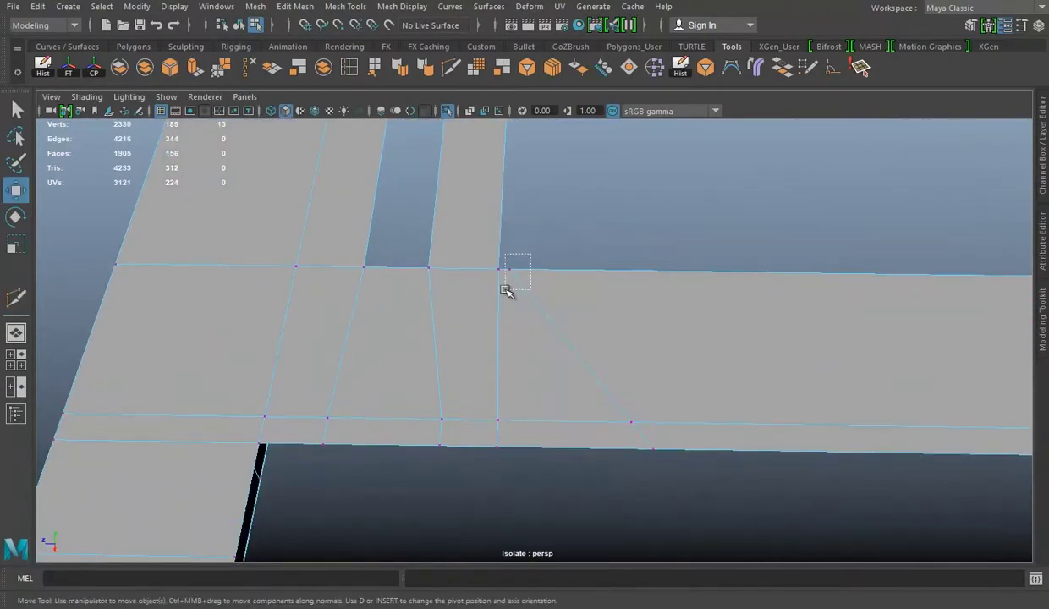
middle_click_drag(499, 289, 460, 265)
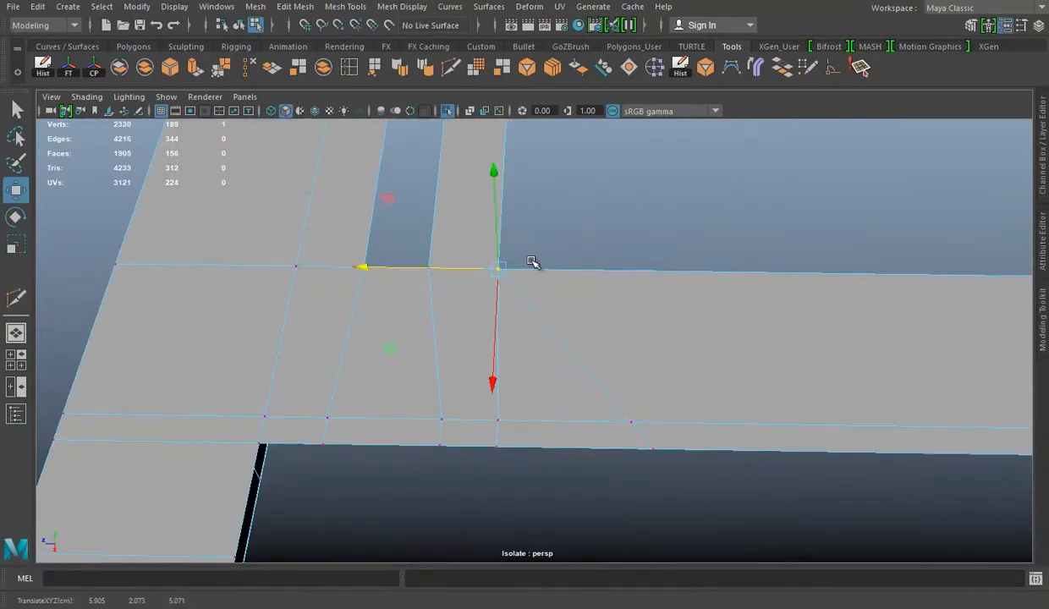
right_click_drag(673, 300, 428, 344, "shift")
Delete the stray edges near the merged corner.
scroll(428, 344, "down", 5)
mouse_move(494, 349)
left_mouse_down("alt")
mouse_move(480, 293)
mouse_move(590, 272)
left_mouse_up("alt")
scroll(504, 293, "up", 2)
key("q")
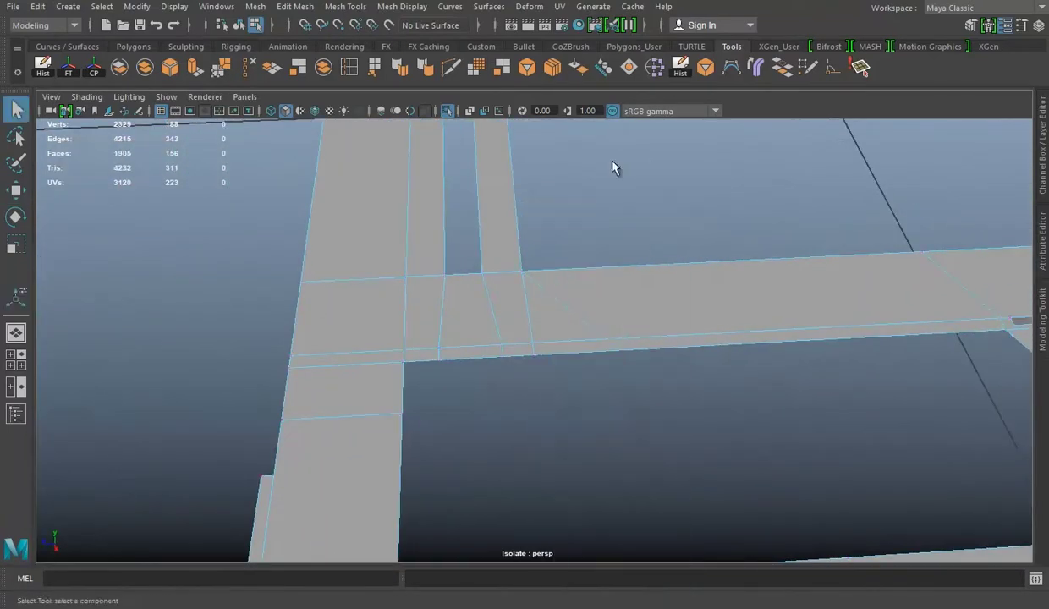
left_click(242, 83)
mouse_move(661, 283)
left_mouse_down("alt")
mouse_move(670, 346)
mouse_move(545, 307)
mouse_move(567, 298)
left_mouse_up("alt")
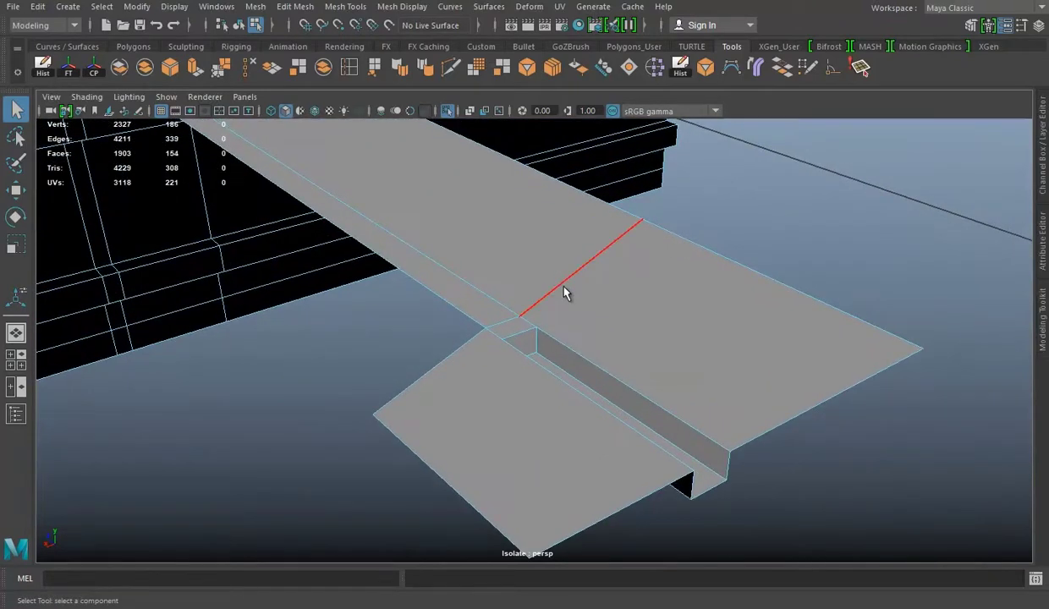
Select and delete the four slot faces.
right_click_drag(722, 206, 722, 243)
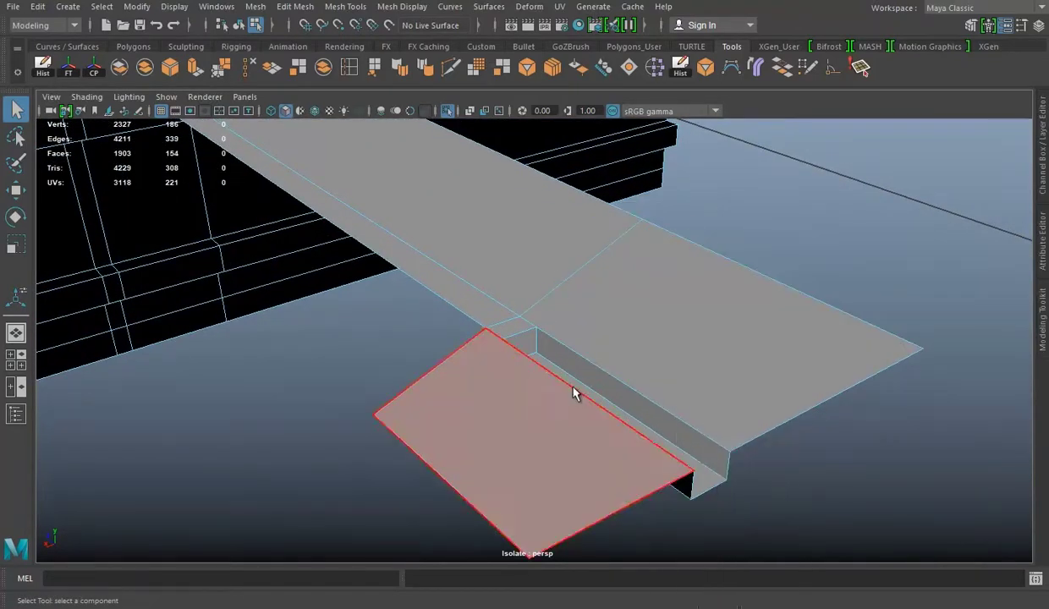
left_click(574, 391)
key("f")
mouse_move(795, 411)
left_mouse_down("alt")
mouse_move(546, 347)
mouse_move(525, 321)
mouse_move(511, 351)
mouse_move(564, 282)
mouse_move(542, 242)
left_mouse_up("alt")
left_click(524, 321, "shift")
key("Delete")
key("ctrl+z")
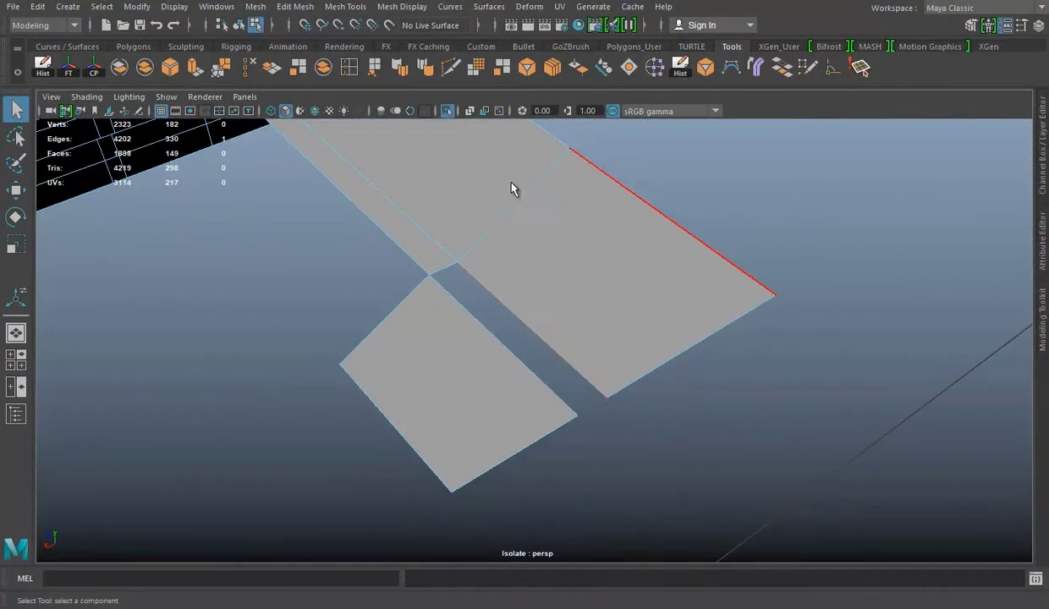
Select the right plane's inner border edge and try a small move, then undo it.
right_click_drag(546, 204, 545, 164)
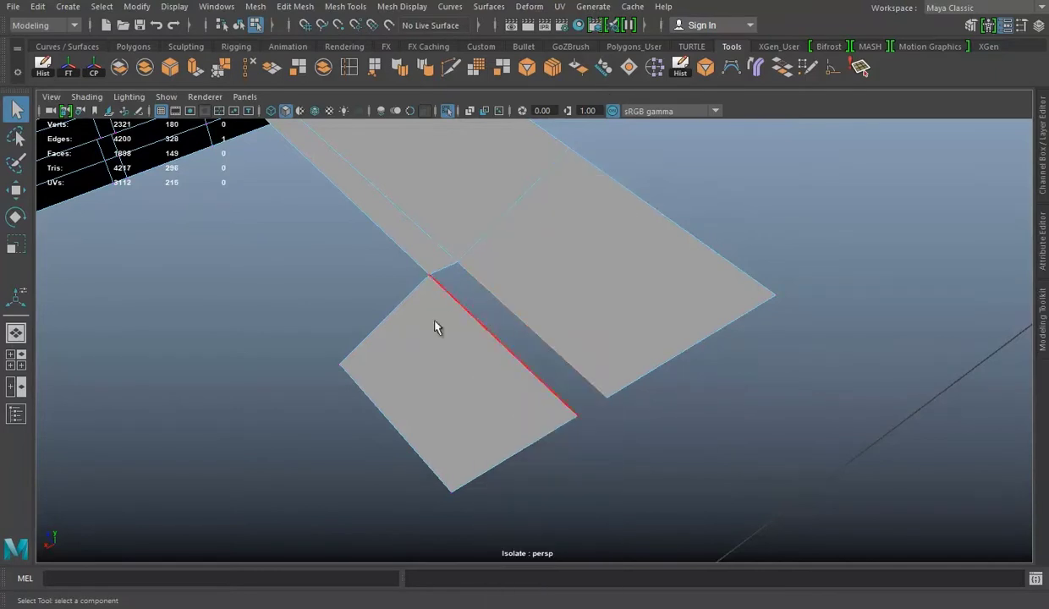
right_click_drag(606, 203, 677, 181)
mouse_move(559, 271)
left_mouse_down("alt")
mouse_move(522, 272)
mouse_move(491, 253)
mouse_move(518, 323)
left_mouse_up("alt")
scroll(580, 316, "up", 3)
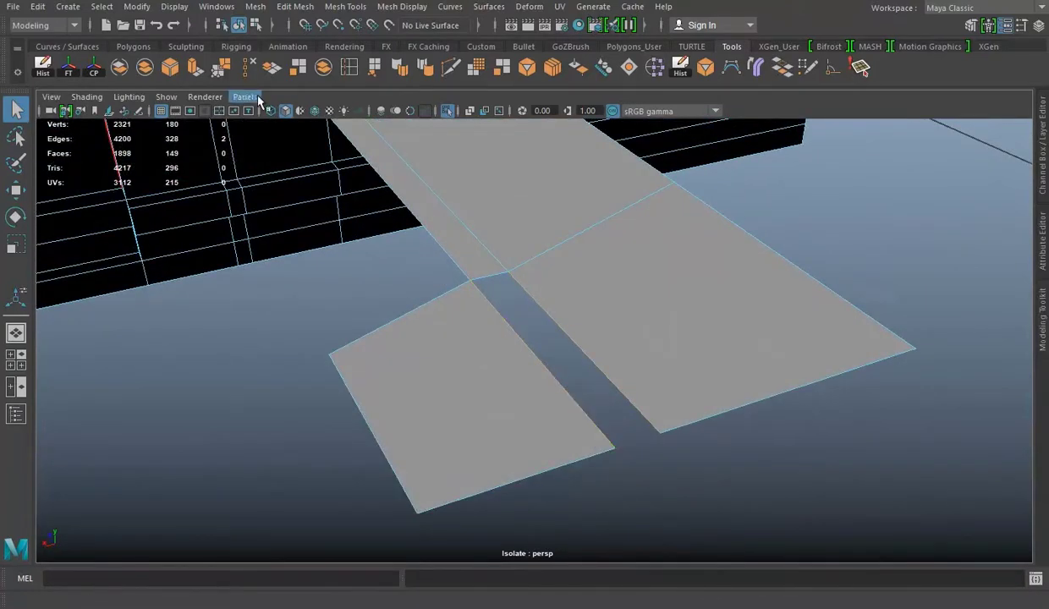
right_click_drag(598, 212, 590, 236)
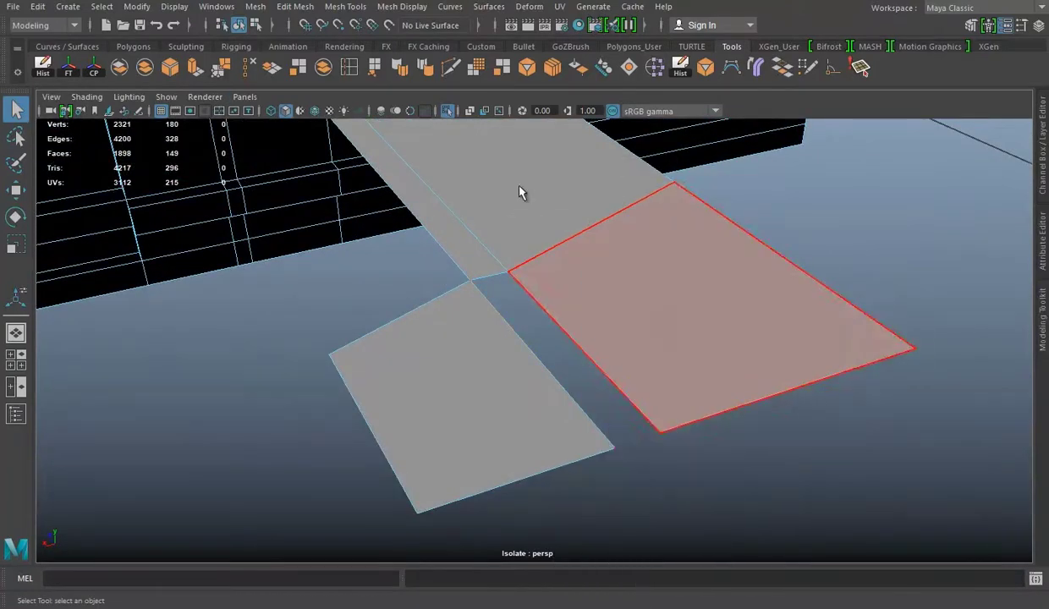
left_click(575, 342)
key("w")
left_click(520, 338)
mouse_move(534, 313)
left_mouse_down()
mouse_move(532, 305)
mouse_move(550, 345)
left_mouse_up()
key("ctrl+z")
Merge the stray plane-corner vertex into its neighbour.
mouse_move(593, 311)
left_mouse_down("alt")
mouse_move(701, 377)
mouse_move(421, 433)
left_mouse_up("alt")
left_click(428, 479)
left_click(221, 67)
left_click_drag(508, 338, 668, 328, "alt")
right_click_drag(668, 203, 664, 164)
key("q")
Bridge the gap between the two planes.
left_click(643, 301)
right_click_drag(626, 290, 558, 269, "shift")
mouse_move(557, 269)
left_mouse_down("alt")
mouse_move(698, 253)
mouse_move(436, 235)
mouse_move(588, 301)
mouse_move(597, 286)
mouse_move(152, 38)
left_mouse_up("alt")
key("q")
scroll(403, 326, "up", 5)
mouse_move(403, 326)
left_mouse_down("alt")
mouse_move(485, 284)
mouse_move(611, 284)
left_mouse_up("alt")
Snap the stray vertex onto the strip corner and merge it.
right_click_drag(584, 205, 403, 351)
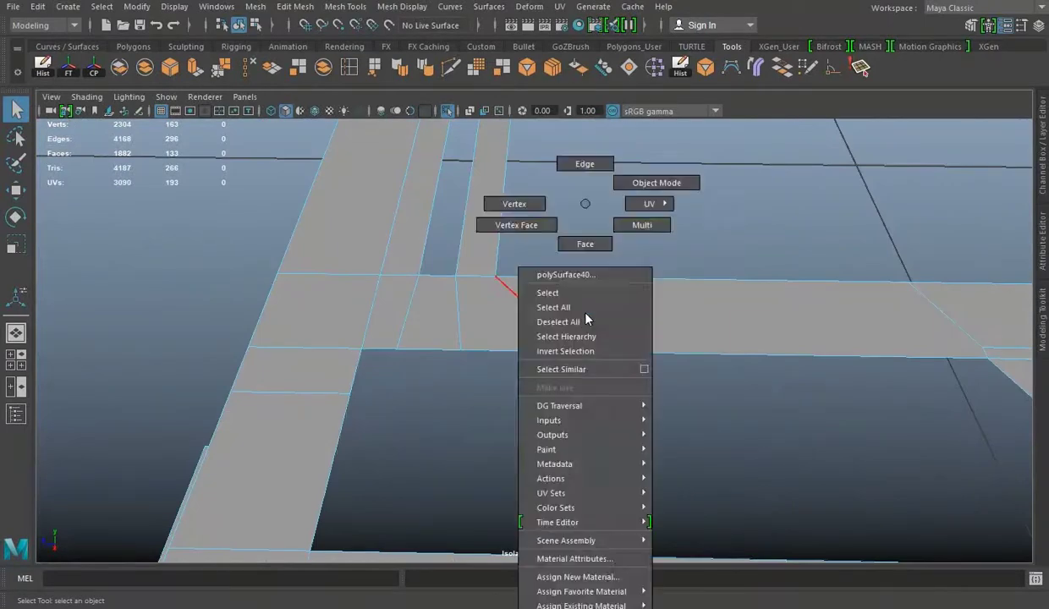
key("w")
left_click(395, 349)
left_click_drag(395, 350, 362, 350)
right_click_drag(339, 373, 650, 305, "shift")
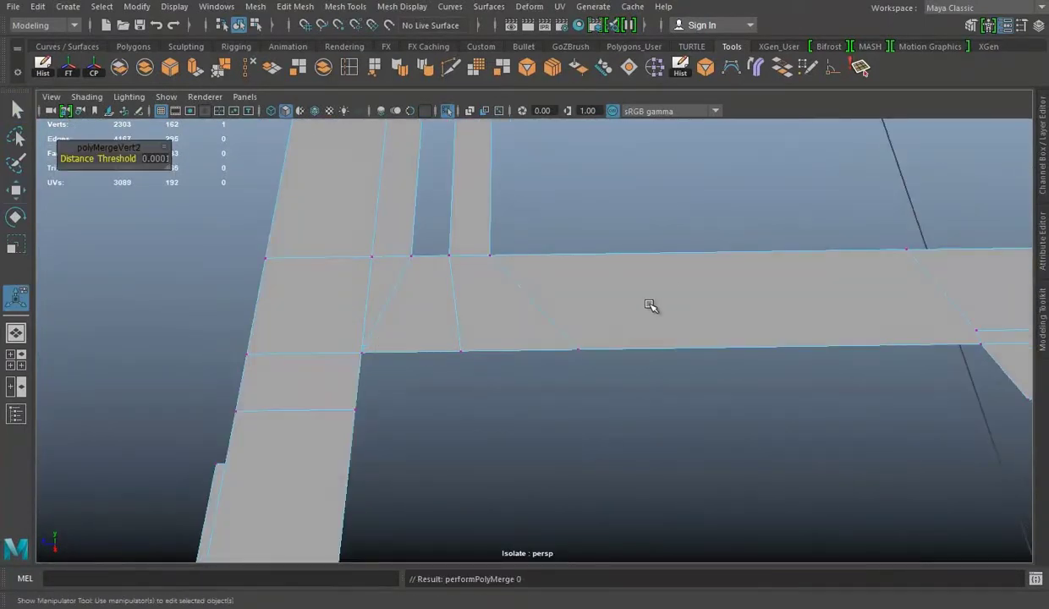
left_click_drag(651, 305, 433, 329, "alt")
key("w")
Remove the redundant vertex at the notch and the leftover vertex on the edge.
mouse_move(481, 373)
left_mouse_down("alt")
mouse_move(855, 393)
mouse_move(627, 332)
left_mouse_up("alt")
key("Delete")
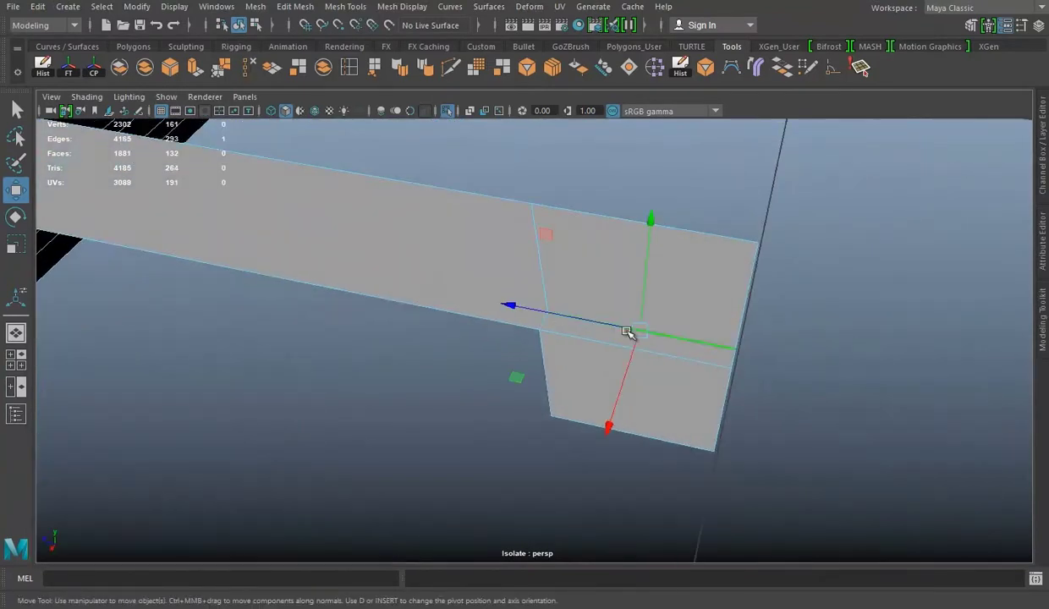
left_click(254, 71)
left_click_drag(473, 280, 645, 305, "alt")
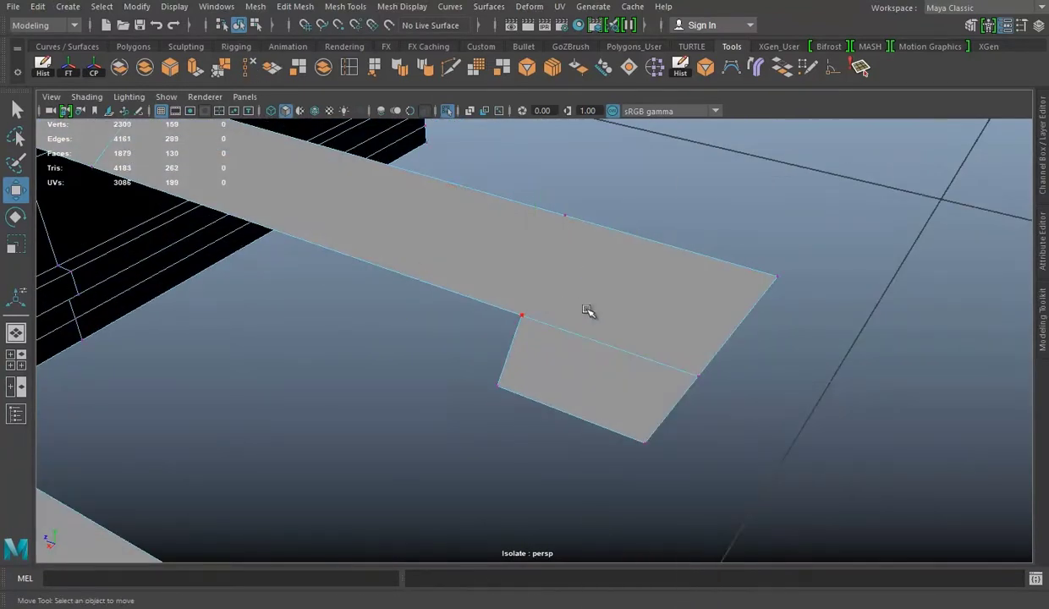
left_click(565, 216)
key("Delete")
key("Delete")
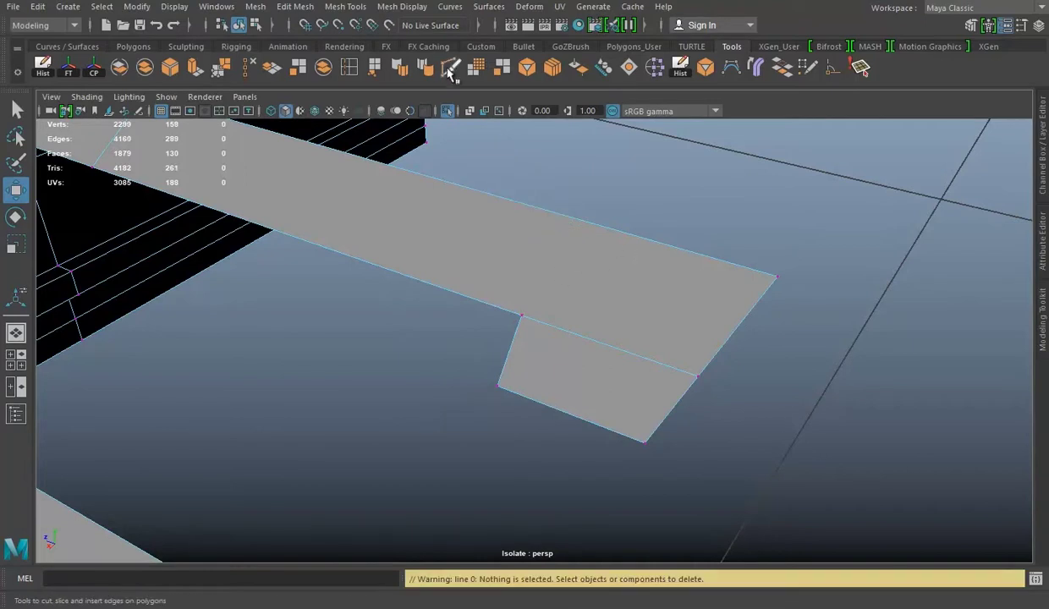
Multi-Cut a diagonal edge across the strip end.
left_click(450, 68)
left_click_drag(758, 282, 675, 204, "alt")
right_click_drag(674, 204, 711, 187)
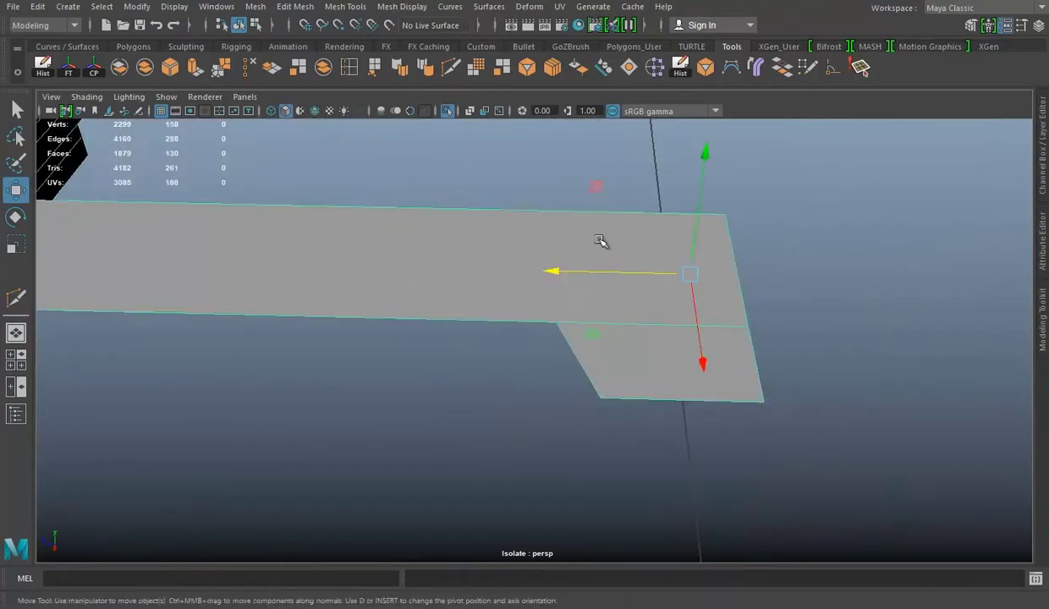
key("y")
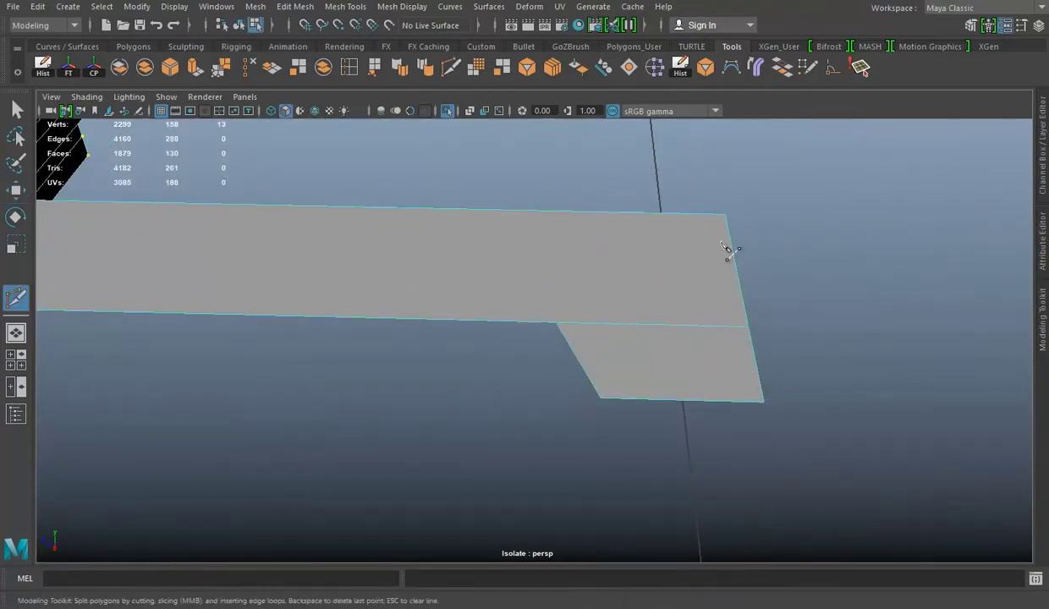
right_click_drag(684, 206, 545, 235)
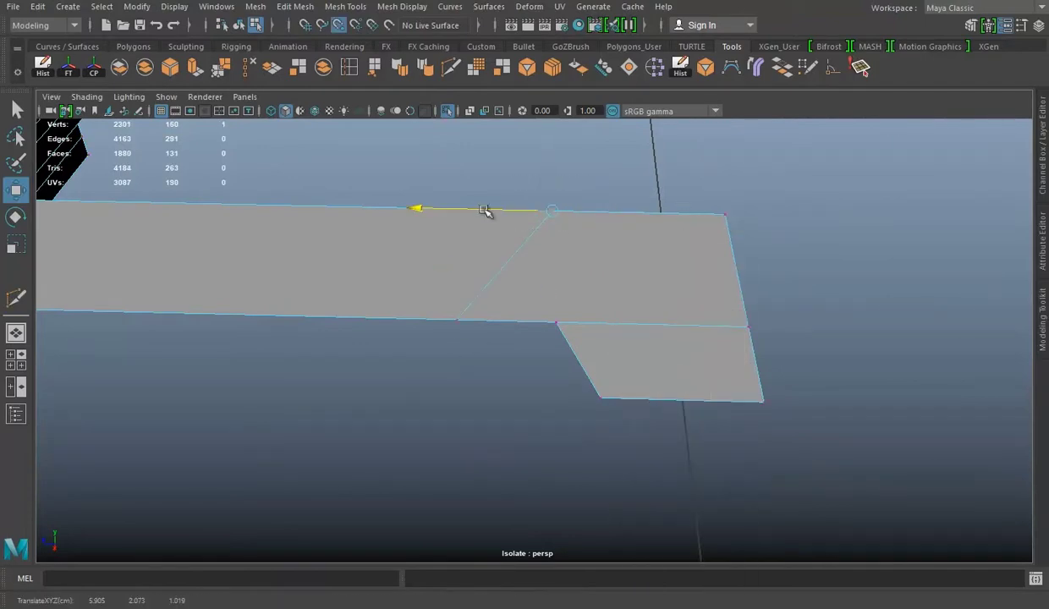
Merge the new cut vertex and nearby vertices into the corner.
left_click(433, 306)
key("v")
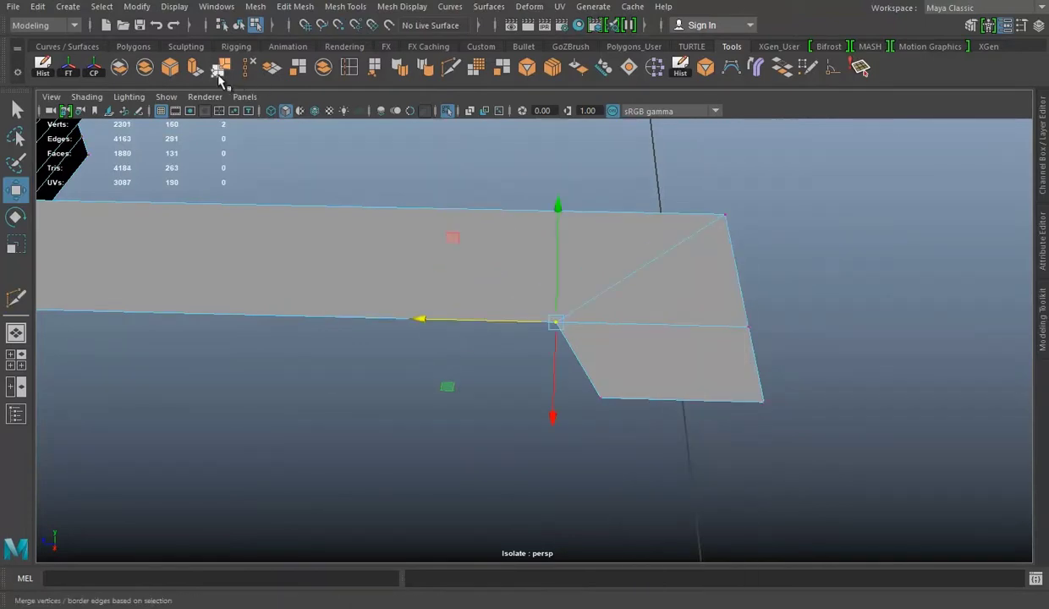
left_click(219, 71)
left_click_drag(751, 188, 673, 260)
key("F8")
Merge the remaining corner vertices again.
scroll(664, 241, "down", 5)
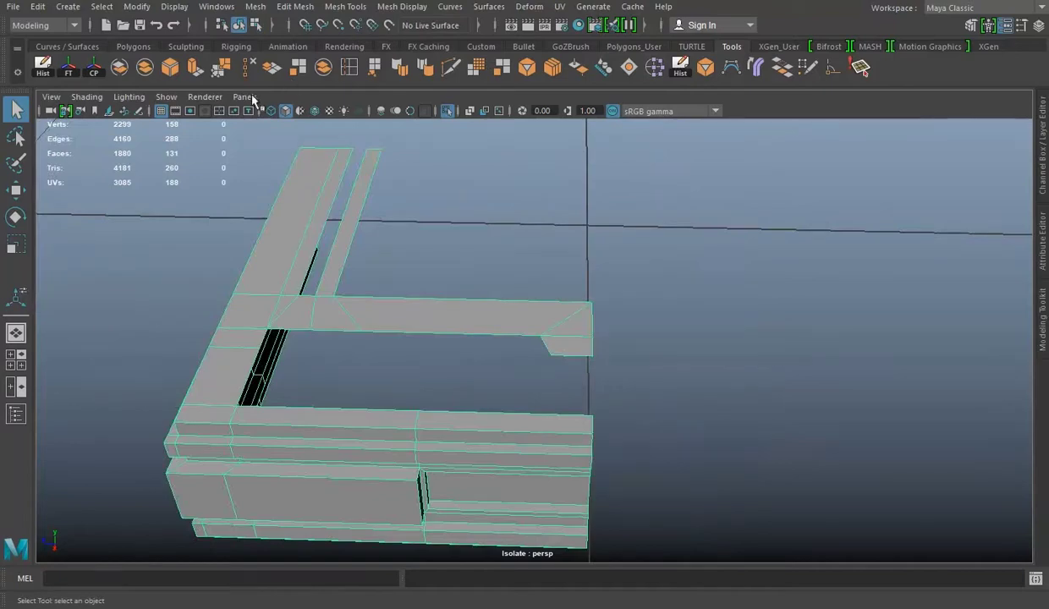
left_click(218, 72)
scroll(398, 302, "up", 5)
scroll(398, 302, "up", 2)
Test-slide the notch-corner vertex along the strip, then undo the vertex moves.
key("q")
left_click(572, 325)
key("w")
left_click_drag(545, 326, 460, 321)
key("ctrl+z")
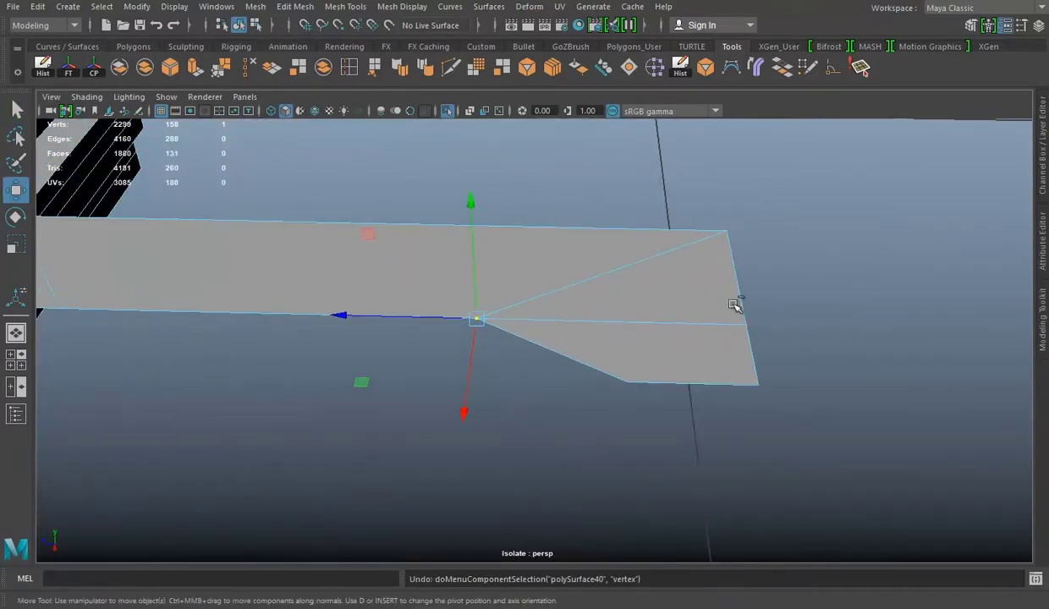
key("ctrl+z")
Select all mesh edges and apply Soften Edge.
left_click_drag(605, 286, 741, 259, "alt")
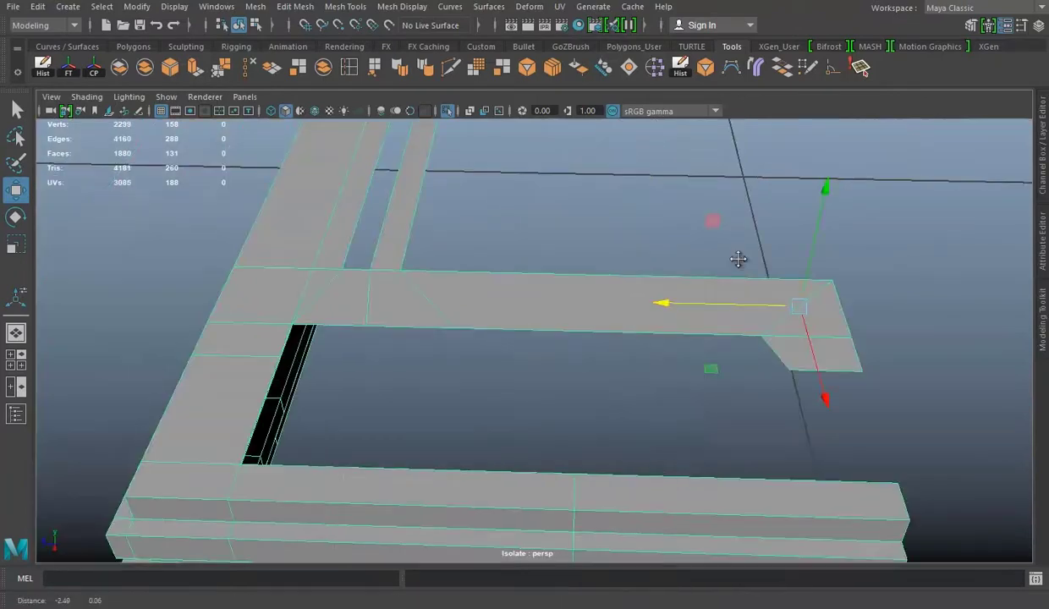
scroll(534, 274, "up", 2)
right_click(666, 203)
left_click(674, 154)
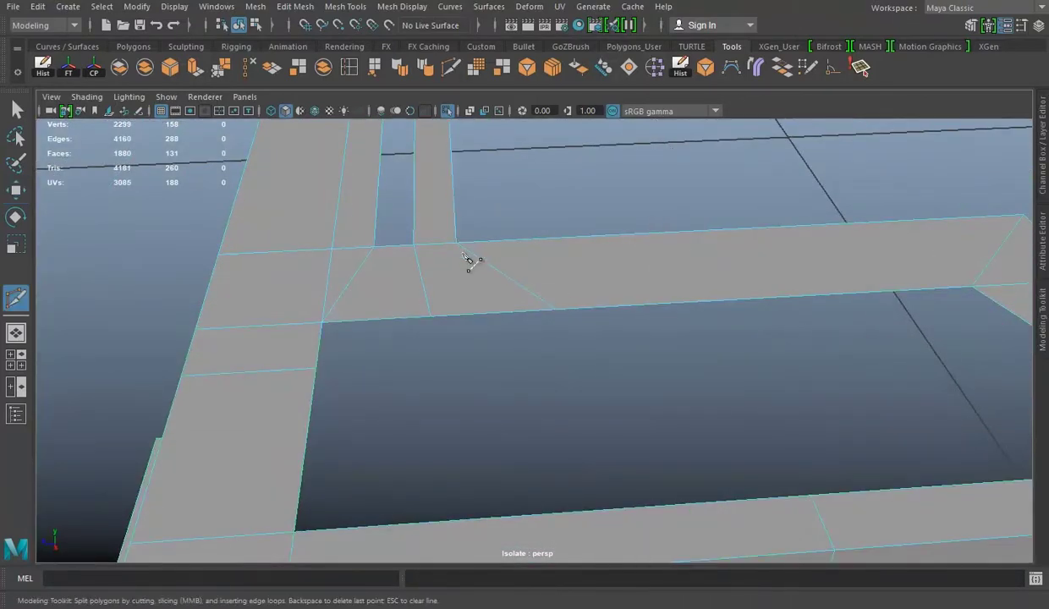
scroll(470, 262, "down", 3)
key("w")
left_click(94, 72)
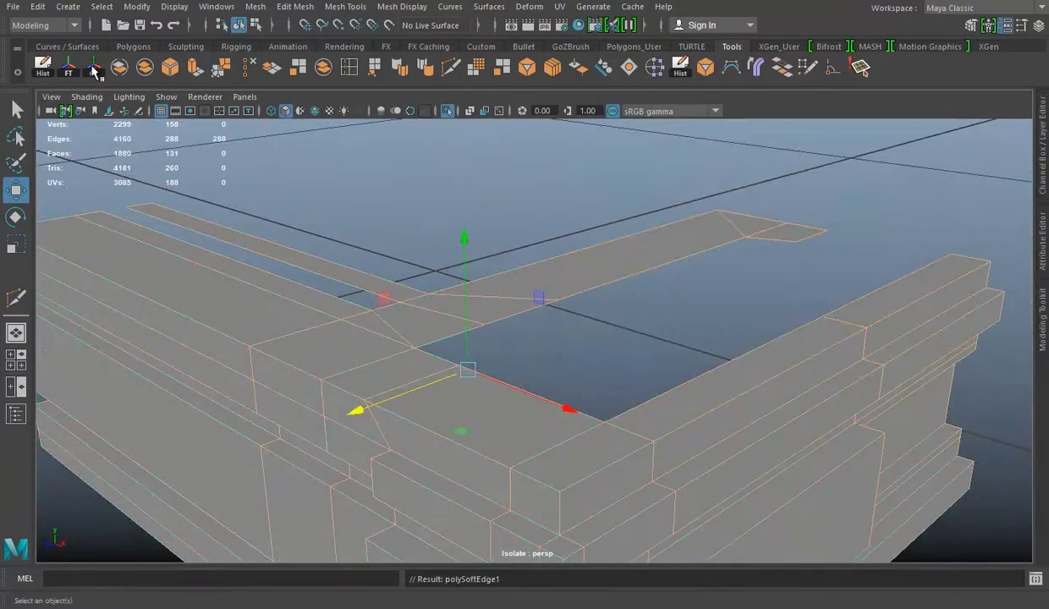
Merge two more pairs of plank-end corner vertices.
right_click_drag(592, 208, 683, 157)
mouse_move(683, 157)
left_mouse_down("alt")
mouse_move(582, 277)
mouse_move(499, 326)
left_mouse_up("alt")
scroll(707, 330, "up", 4)
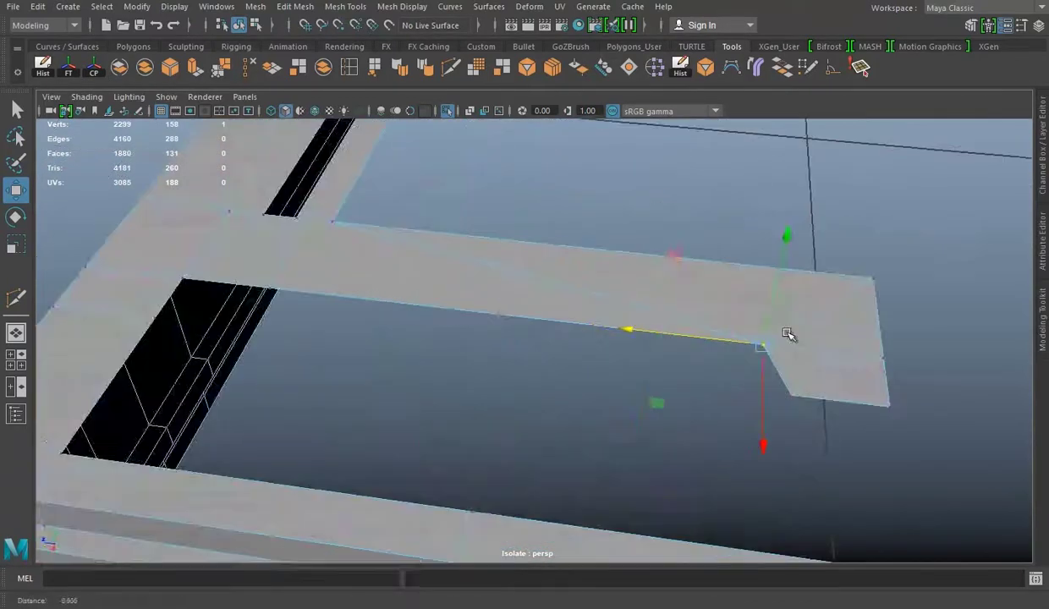
key("m")
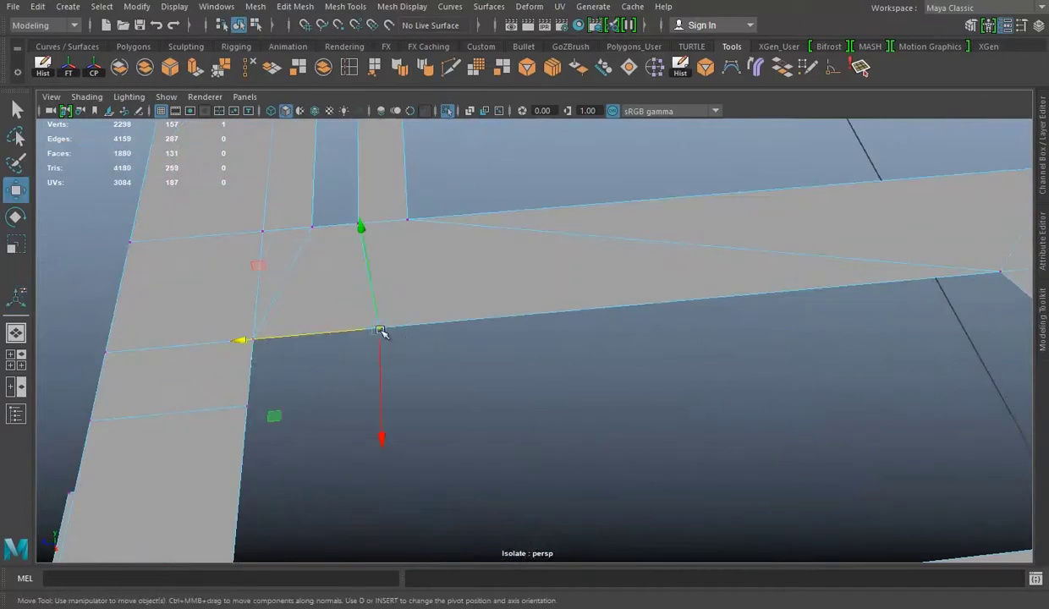
scroll(321, 333, "down", 2)
key("m")
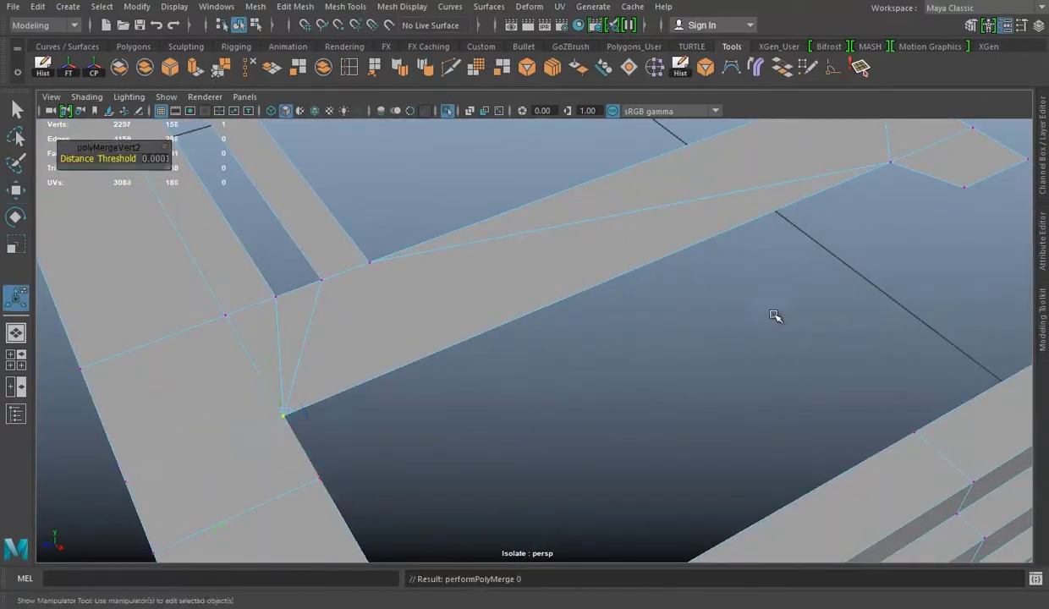
scroll(606, 278, "down", 3)
Save Building Top 01.mb and briefly toggle the smooth mesh preview.
key("ctrl+s")
key("F8")
scroll(674, 277, "down", 3)
key("3")
key("1")
mouse_move(539, 332)
left_mouse_down("alt")
mouse_move(562, 351)
mouse_move(508, 309)
left_mouse_up("alt")
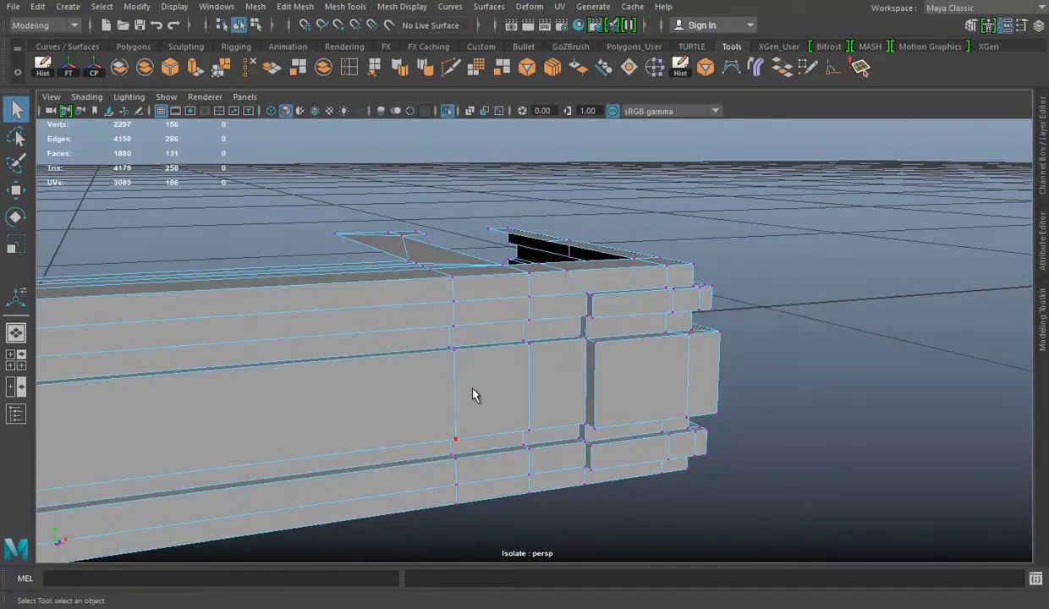
Add a new cut across the frame's plank corner face.
mouse_move(692, 356)
left_mouse_down("alt")
mouse_move(511, 368)
mouse_move(534, 353)
left_mouse_up("alt")
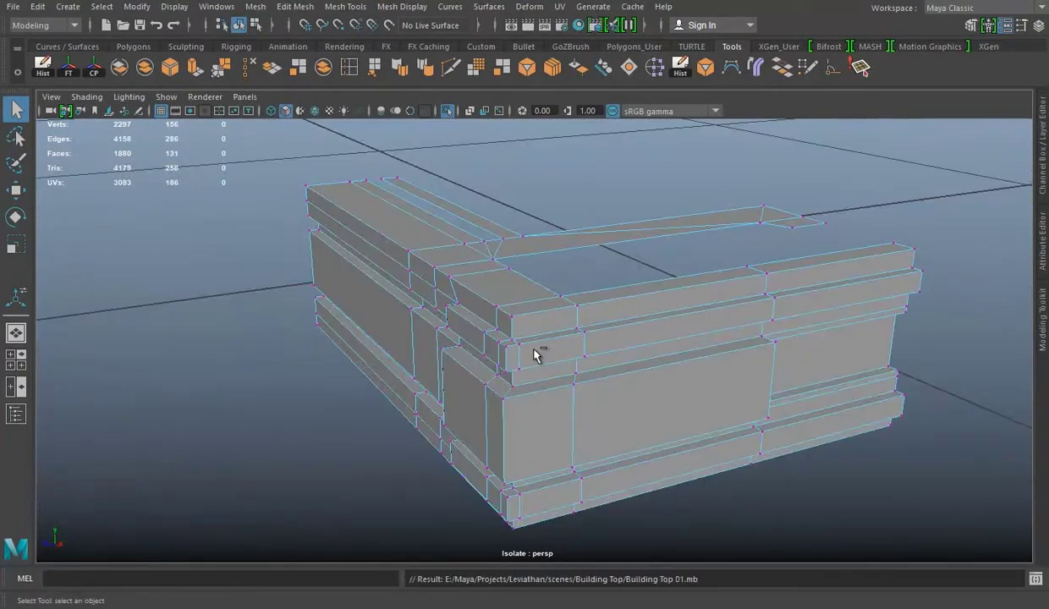
scroll(534, 354, "up", 3)
mouse_move(600, 351)
left_mouse_down("alt")
mouse_move(483, 344)
mouse_move(524, 300)
left_mouse_up("alt")
right_click_drag(523, 300, 500, 287, "shift")
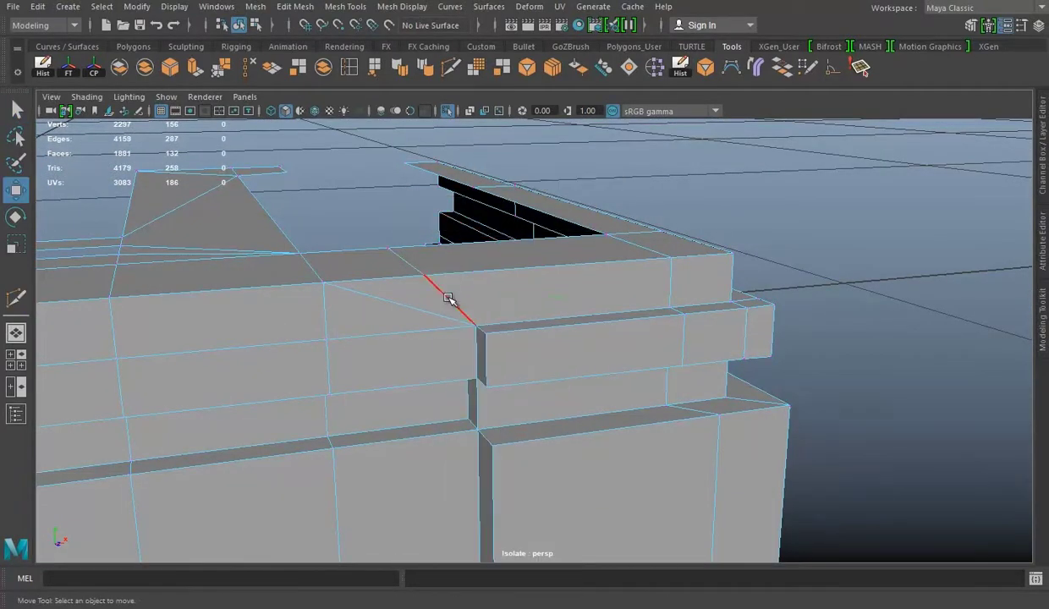
mouse_move(499, 288)
left_mouse_down("alt")
mouse_move(452, 349)
mouse_move(499, 343)
mouse_move(495, 353)
left_mouse_up("alt")
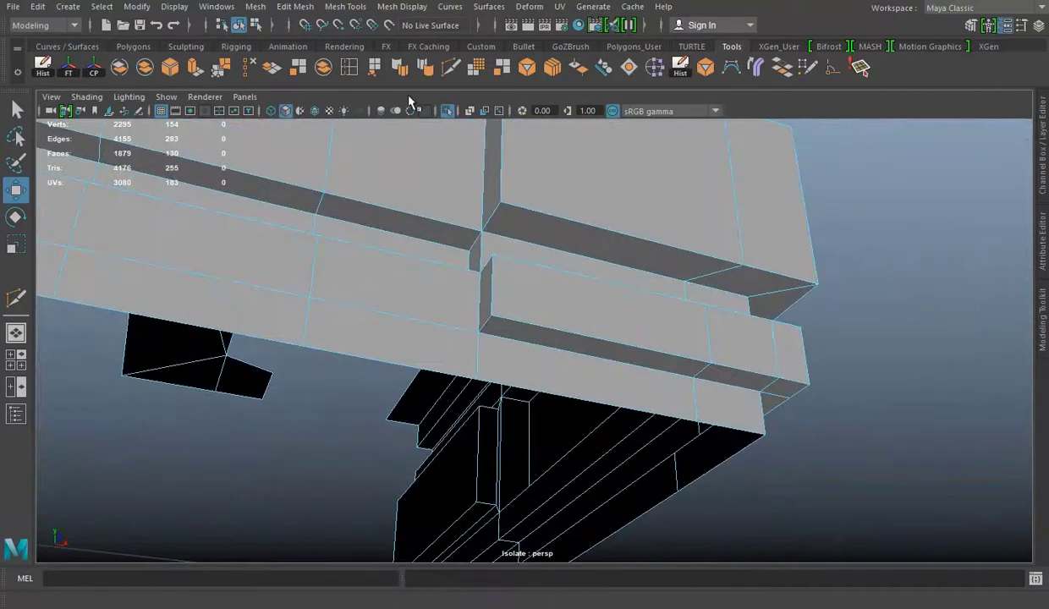
right_click_drag(495, 353, 495, 354, "shift")
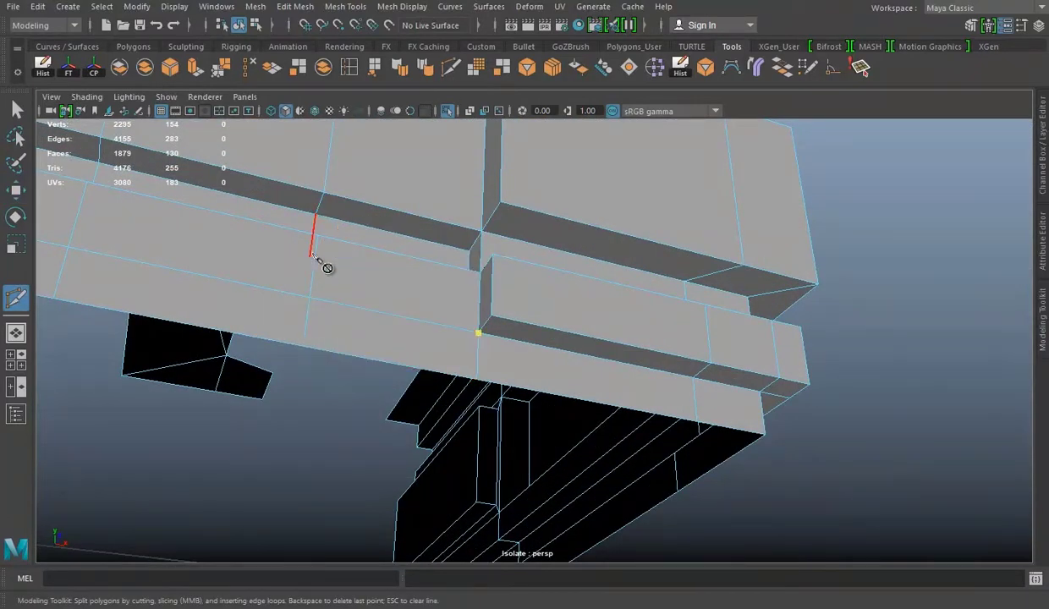
key("w")
left_click_drag(315, 357, 525, 355, "alt")
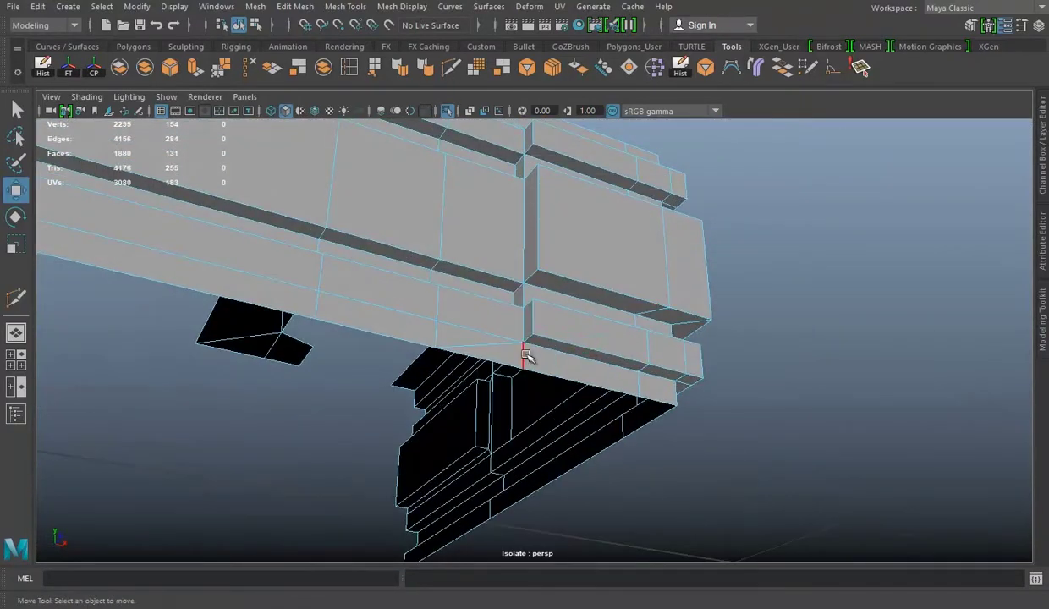
mouse_move(854, 231)
left_mouse_down("alt")
mouse_move(485, 286)
mouse_move(614, 344)
mouse_move(595, 311)
mouse_move(601, 281)
mouse_move(556, 269)
mouse_move(516, 416)
left_mouse_up("alt")
Select the stray edge loop running along the wall and delete it.
double_click(483, 285)
key("ctrl+Delete")
mouse_move(603, 359)
left_mouse_down("alt")
mouse_move(433, 290)
mouse_move(628, 288)
mouse_move(592, 253)
left_mouse_up("alt")
key("w")
mouse_move(515, 230)
left_mouse_down("alt")
mouse_move(492, 180)
mouse_move(592, 286)
mouse_move(528, 200)
left_mouse_up("alt")
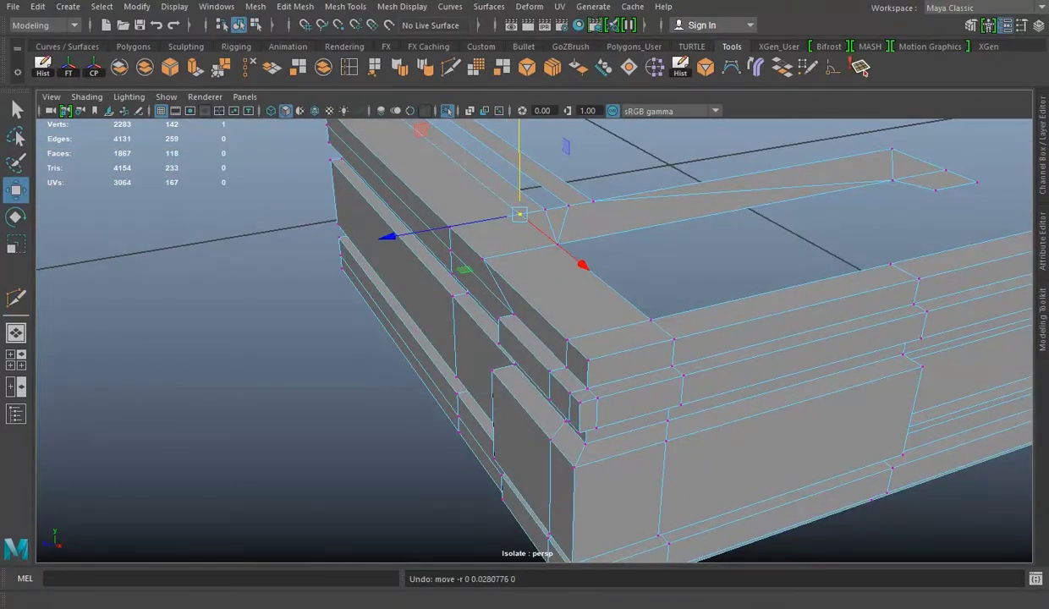
mouse_move(525, 254)
left_mouse_down("alt")
mouse_move(733, 398)
mouse_move(558, 350)
left_mouse_up("alt")
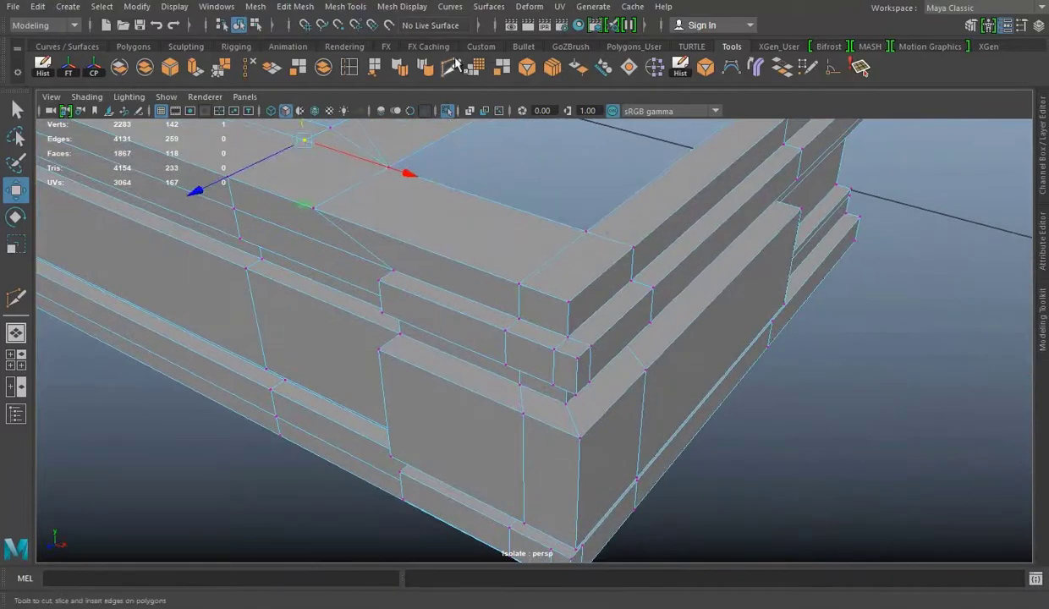
Cut additional edges across the corner face with Multi-Cut.
left_click(453, 66)
key("Return")
right_click_drag(606, 318, 525, 352, "alt")
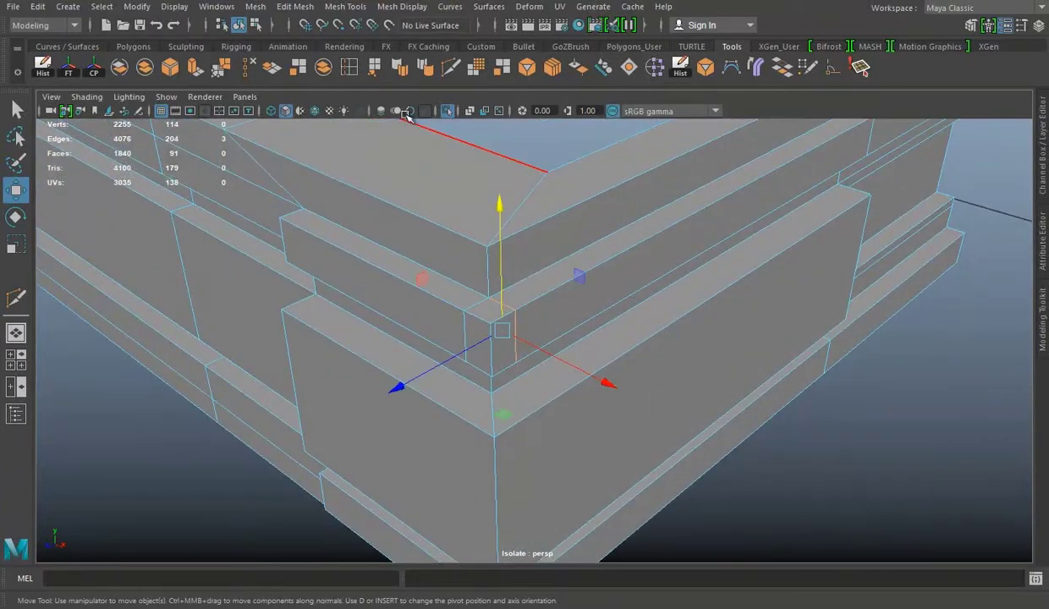
left_click(428, 67)
mouse_move(420, 367)
left_mouse_down("alt")
mouse_move(593, 543)
mouse_move(512, 152)
left_mouse_up("alt")
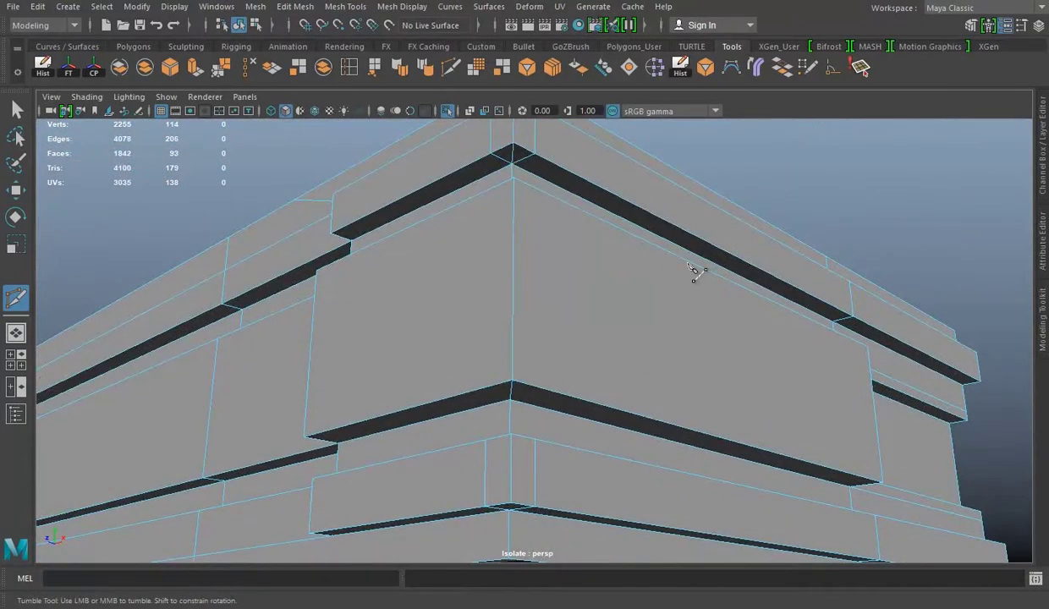
left_click_drag(694, 271, 555, 239, "alt")
key("w")
Select the edge loop at the building's bottom corner.
mouse_move(286, 106)
left_mouse_down("alt")
mouse_move(555, 279)
mouse_move(499, 367)
left_mouse_up("alt")
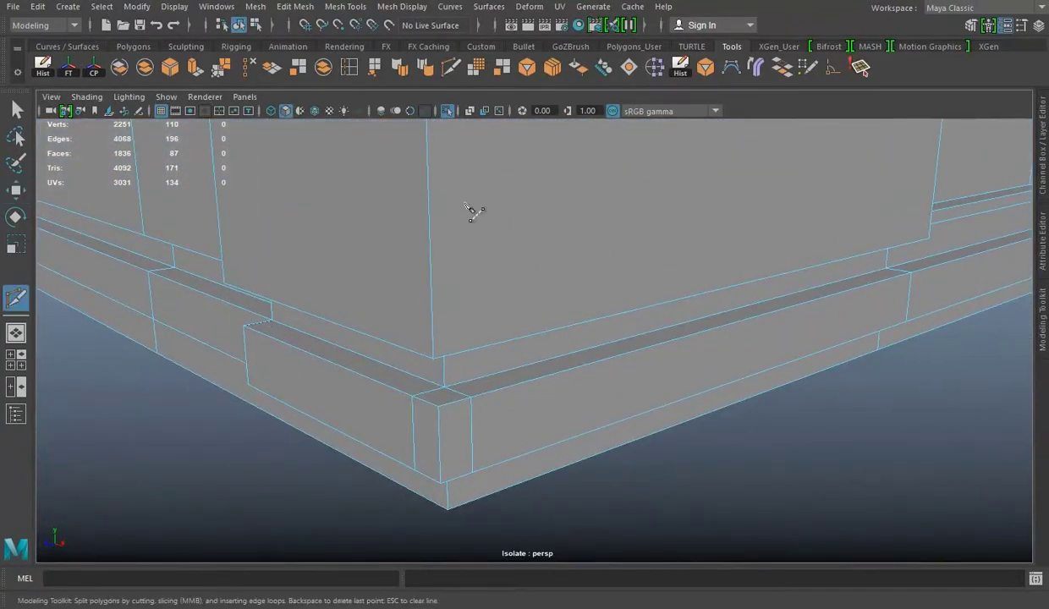
left_click_drag(503, 329, 534, 469, "alt")
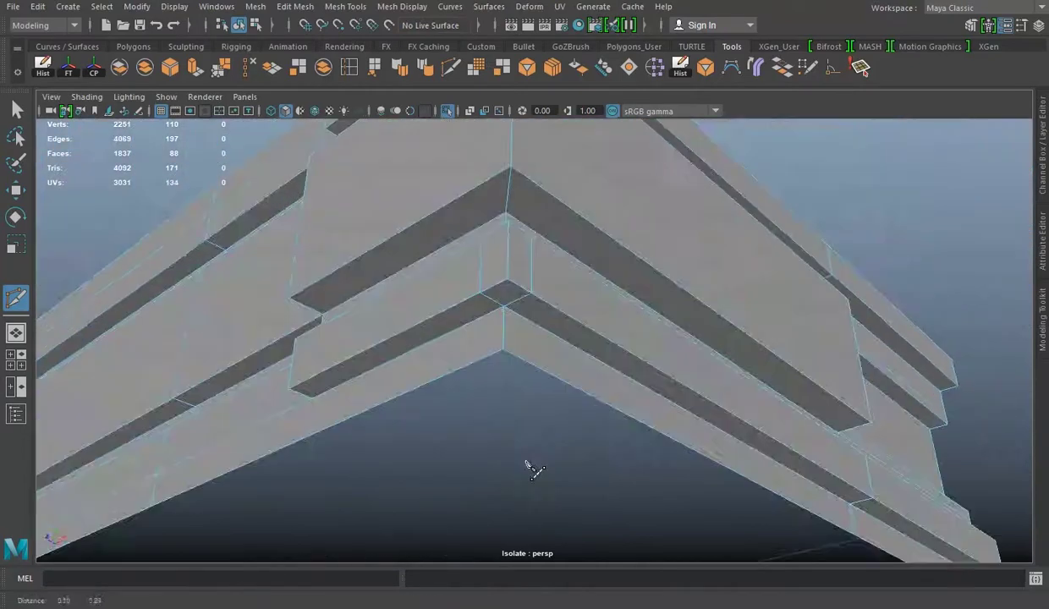
middle_click_drag(535, 469, 513, 313, "alt")
right_click_drag(567, 302, 576, 164)
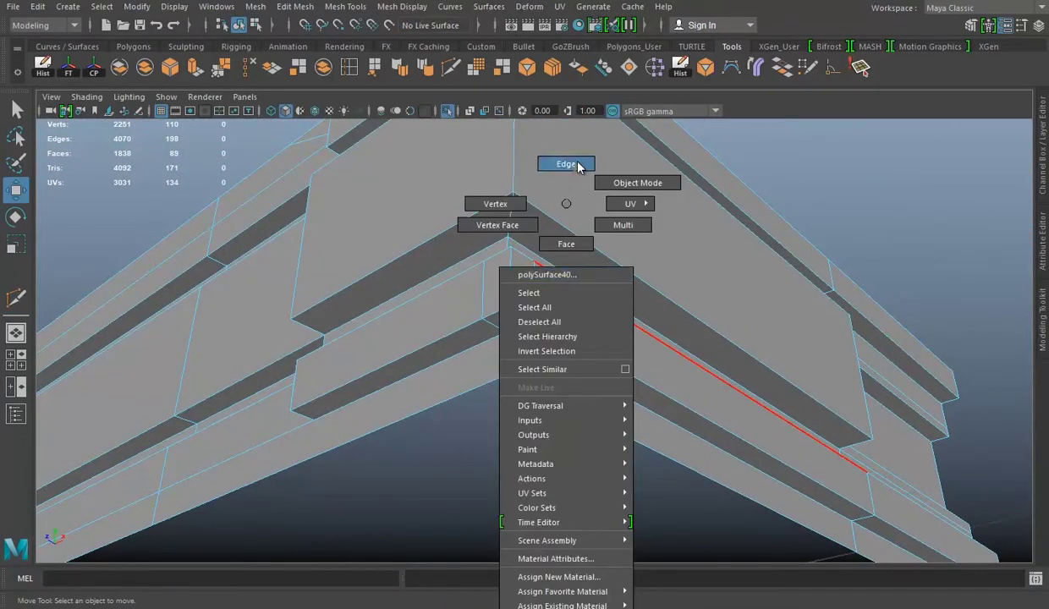
double_click(541, 292)
mouse_move(756, 283)
left_mouse_down("alt")
mouse_move(480, 351)
mouse_move(270, 328)
mouse_move(567, 381)
mouse_move(686, 382)
mouse_move(708, 274)
mouse_move(571, 282)
mouse_move(595, 262)
mouse_move(591, 271)
left_mouse_up("alt")
Undo the previous edge deletion and delete the selected corner edge instead.
key("y")
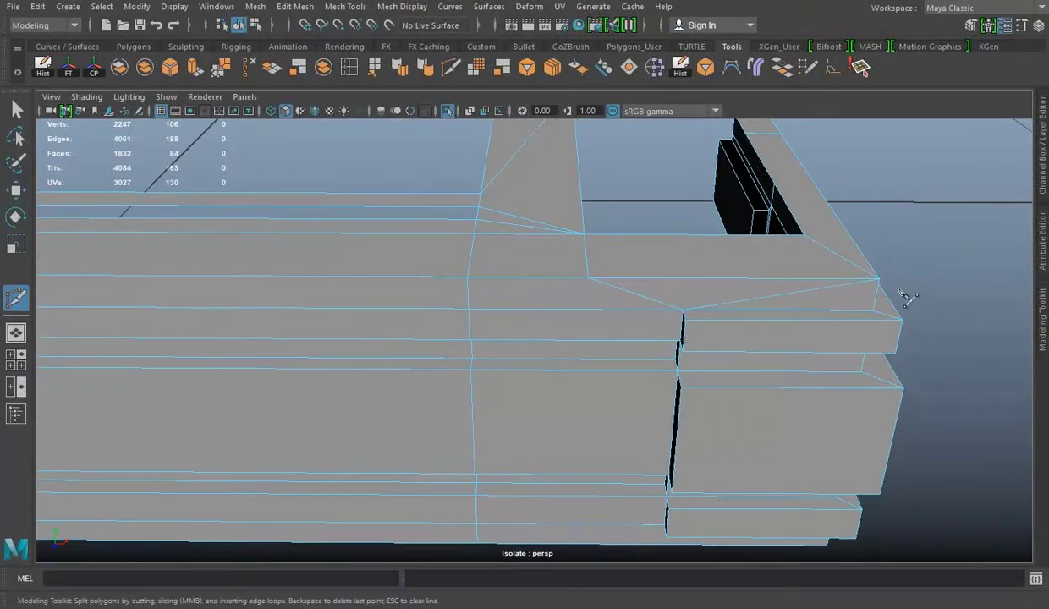
key("w")
left_click_drag(907, 296, 606, 266, "alt")
key("ctrl+z")
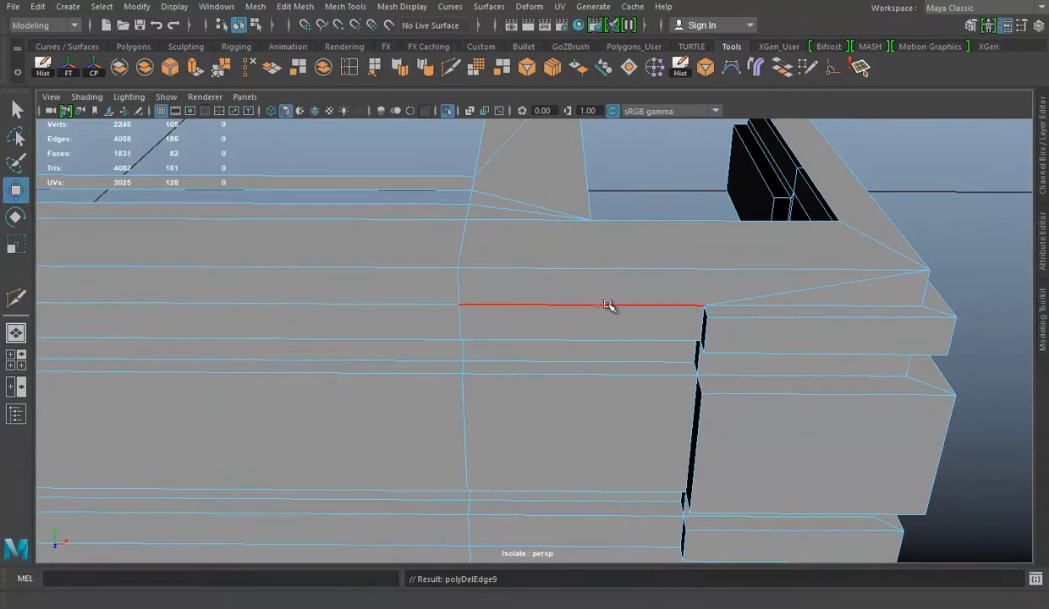
key("Delete")
left_click_drag(817, 296, 579, 262, "alt")
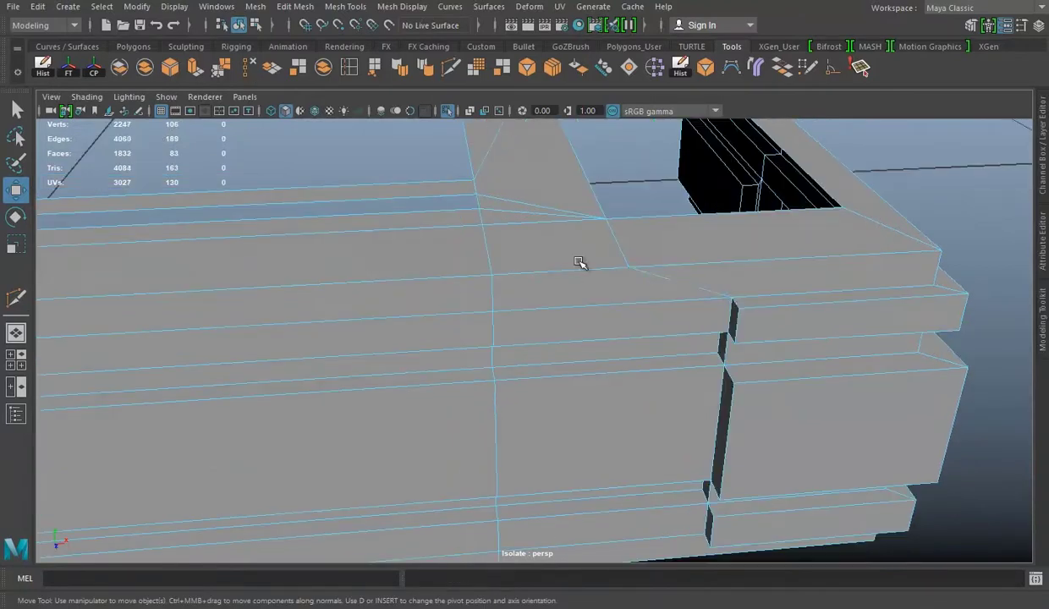
mouse_move(716, 262)
left_mouse_down("alt")
mouse_move(778, 269)
mouse_move(581, 235)
mouse_move(522, 283)
left_mouse_up("alt")
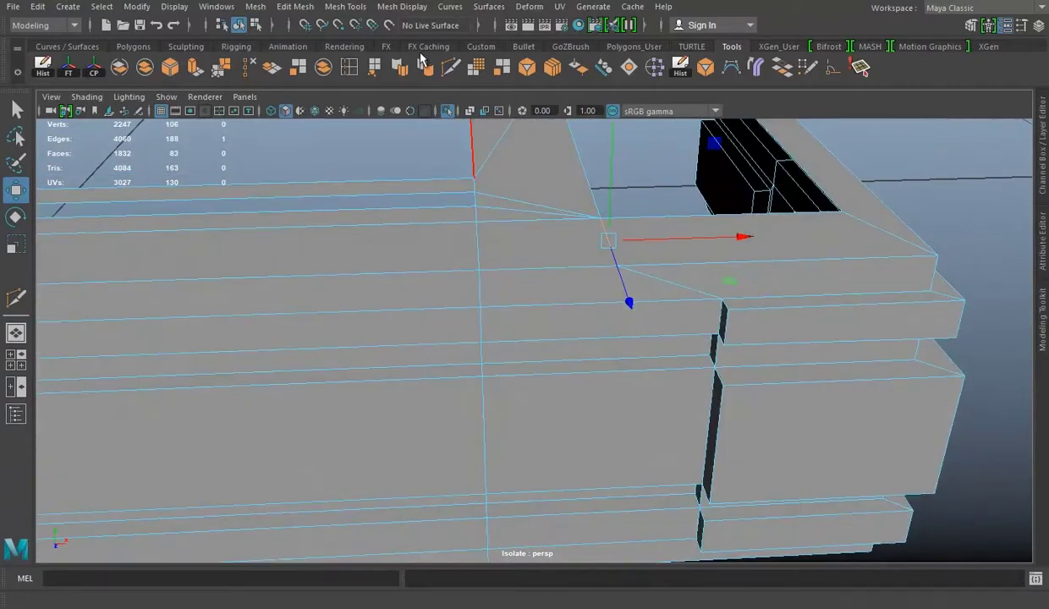
Select the remaining stray edge on the frame corner and delete it.
left_click(450, 67)
key("w")
mouse_move(641, 265)
left_mouse_down("alt")
mouse_move(832, 217)
mouse_move(613, 258)
mouse_move(598, 204)
mouse_move(487, 224)
left_mouse_up("alt")
right_click(597, 204)
key("y")
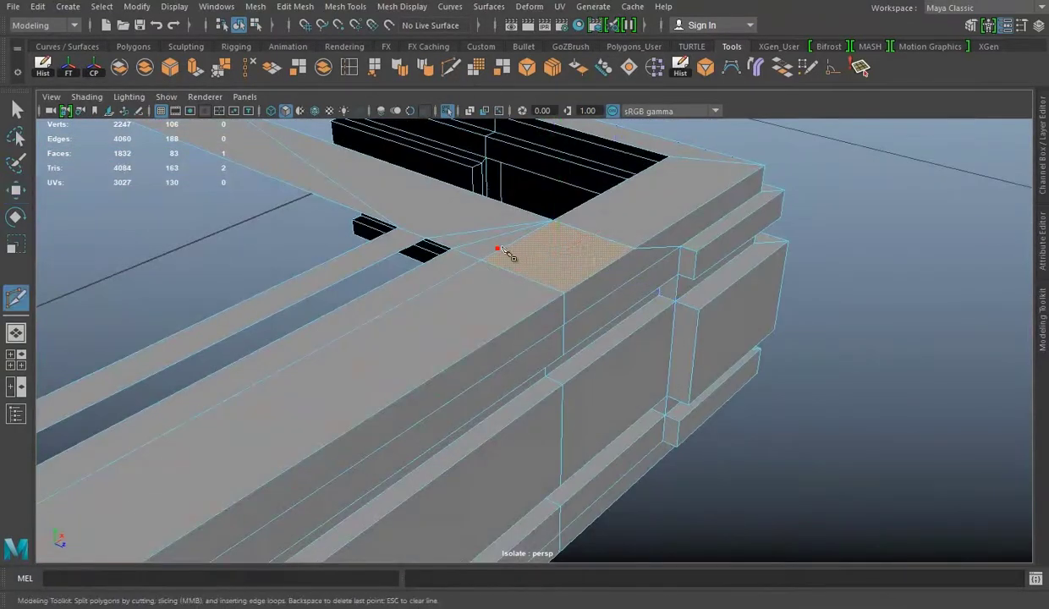
key("w")
mouse_move(870, 250)
left_mouse_down("alt")
mouse_move(500, 299)
mouse_move(542, 363)
mouse_move(452, 307)
mouse_move(677, 356)
mouse_move(549, 248)
mouse_move(492, 291)
mouse_move(452, 194)
mouse_move(562, 287)
mouse_move(389, 253)
mouse_move(424, 204)
left_mouse_up("alt")
left_click(549, 248)
key("Delete")
Merge the close corner vertices together with Edit Mesh > Merge.
left_click(438, 185)
left_click_drag(500, 258, 534, 287, "alt")
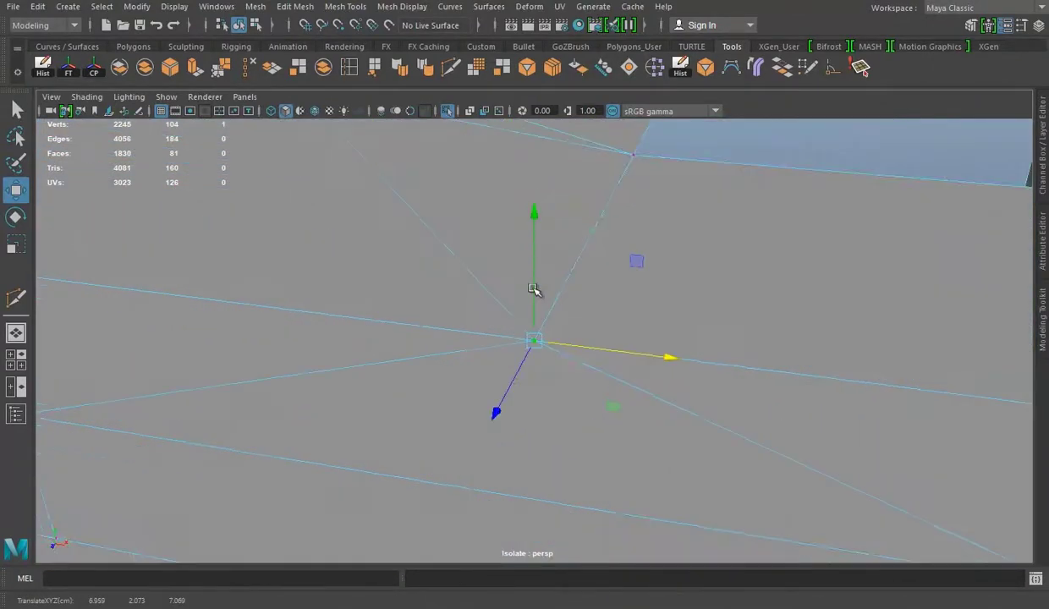
scroll(516, 357, "down", 3)
left_click(222, 68)
scroll(430, 295, "down", 3)
left_click_drag(430, 294, 501, 206, "alt")
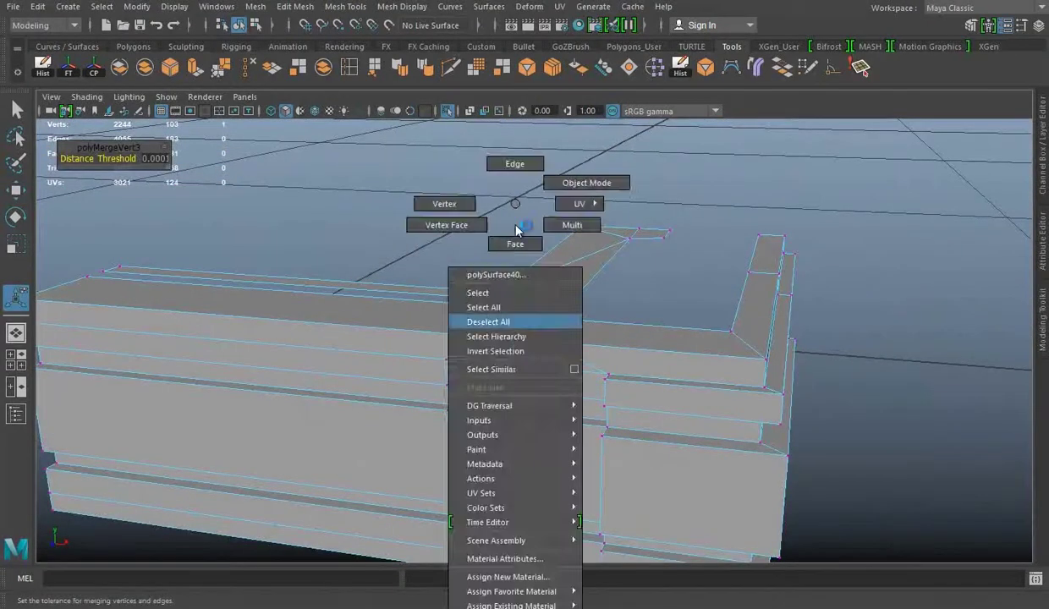
right_click_drag(501, 207, 510, 164)
mouse_move(546, 293)
left_mouse_down("alt")
mouse_move(508, 291)
mouse_move(654, 290)
mouse_move(693, 248)
mouse_move(633, 227)
mouse_move(693, 274)
mouse_move(616, 281)
mouse_move(591, 245)
mouse_move(400, 294)
mouse_move(692, 321)
mouse_move(643, 254)
left_mouse_up("alt")
left_click(451, 67)
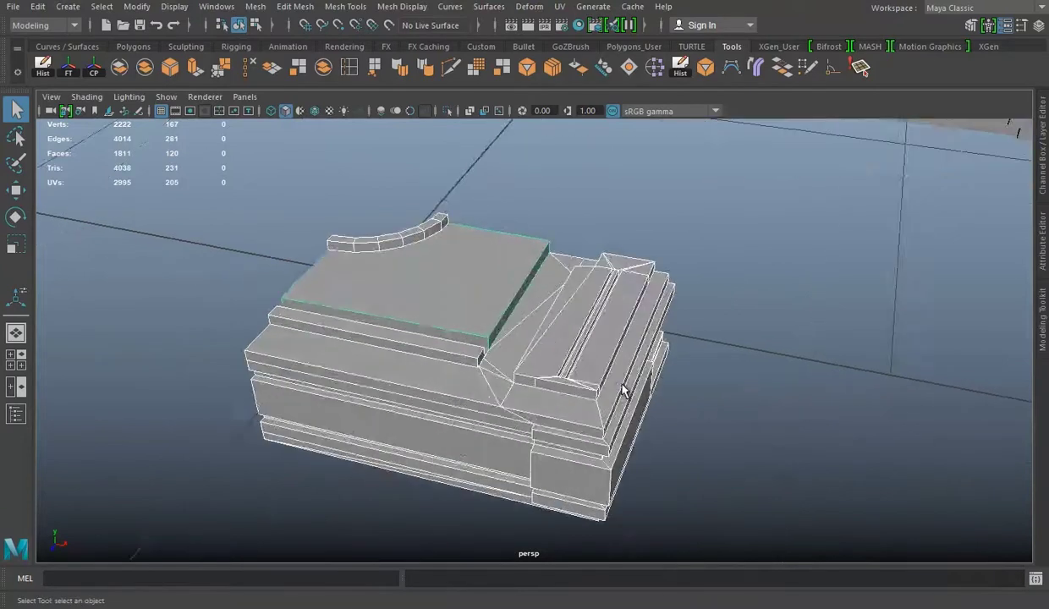
mouse_move(480, 351)
left_mouse_down("alt")
mouse_move(564, 290)
mouse_move(834, 384)
mouse_move(745, 363)
mouse_move(796, 363)
mouse_move(542, 352)
left_mouse_up("alt")
Select and frame the small frame piece, saving Building Top 01.mb.
left_click(762, 360)
key("ctrl+s")
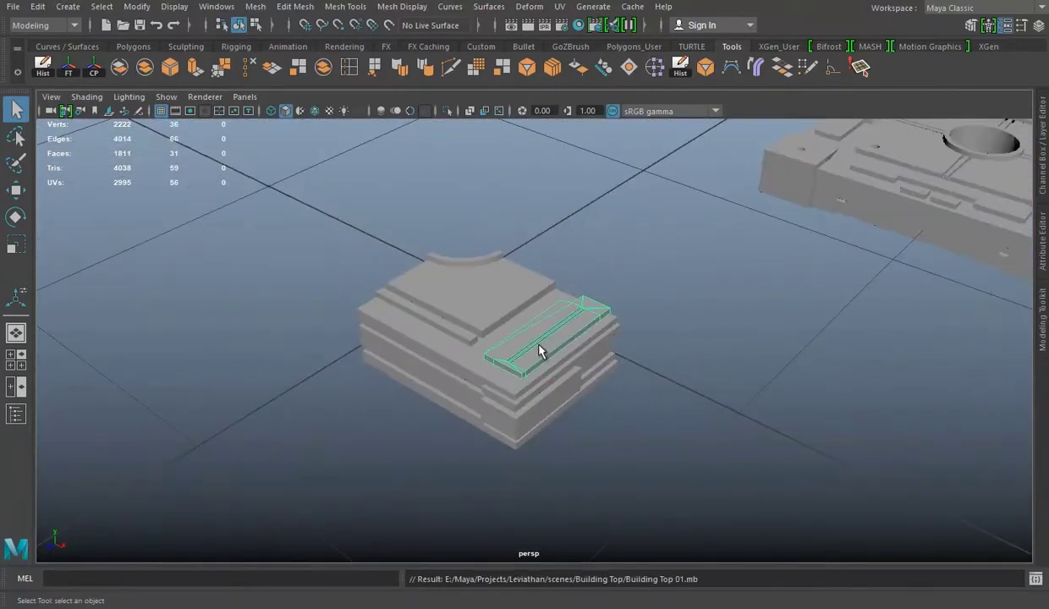
scroll(541, 351, "down", 5)
mouse_move(562, 394)
left_mouse_down("alt")
mouse_move(531, 287)
mouse_move(245, 257)
left_mouse_up("alt")
scroll(245, 258, "up", 3)
left_click(246, 286)
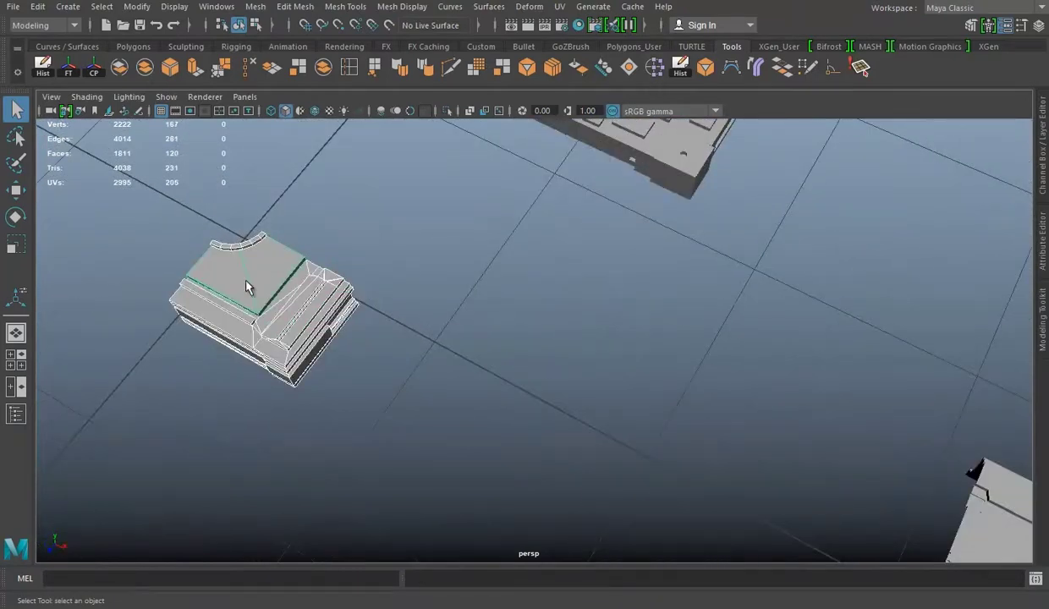
key("f")
key("ctrl+s")
Soften the frame piece's edges with a 30° normal angle and save the scene.
left_click_drag(409, 256, 473, 305, "alt")
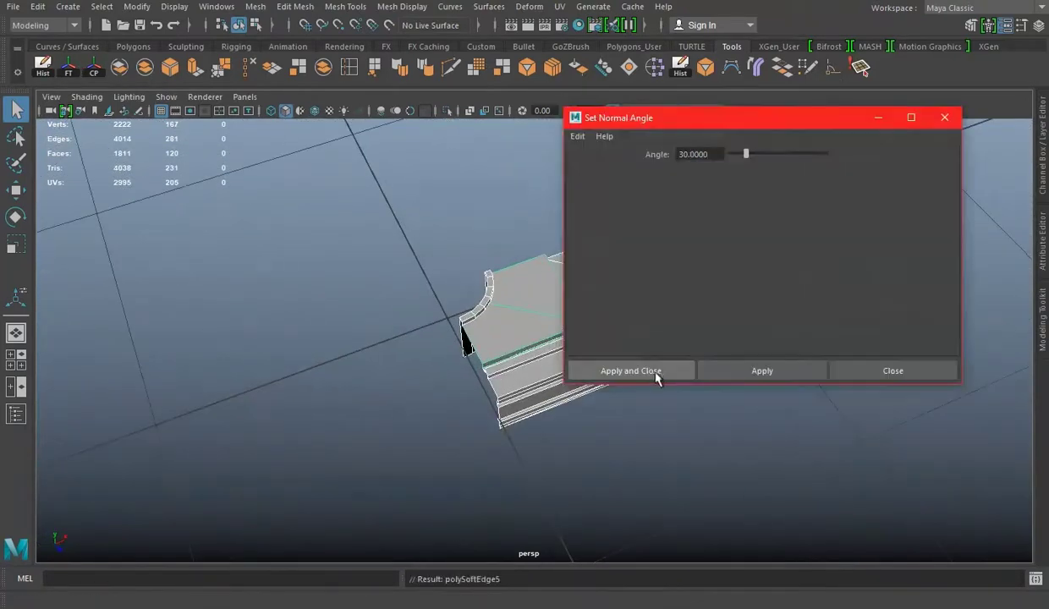
left_click(656, 370)
scroll(644, 321, "down", 5)
scroll(615, 326, "up", 4)
left_click_drag(614, 326, 323, 201, "alt")
scroll(458, 339, "down", 5)
left_click(459, 338)
key("ctrl+s")
scroll(471, 320, "down", 2)
middle_click_drag(471, 320, 433, 360, "alt")
key("ctrl+s")
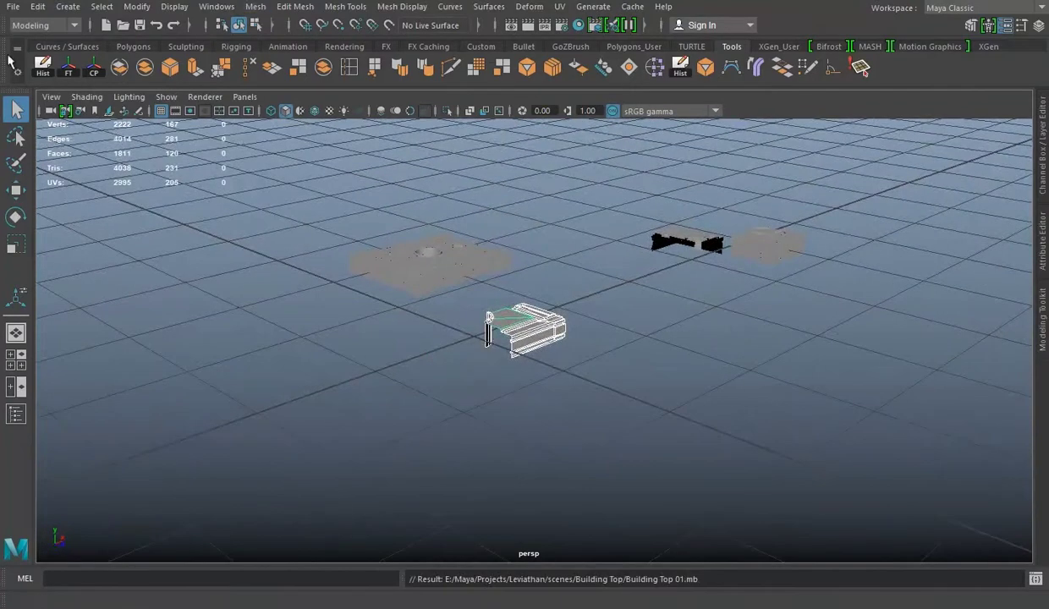
Select the top slab and frame it in the top view.
key("w")
middle_click_drag(564, 306, 396, 264, "alt")
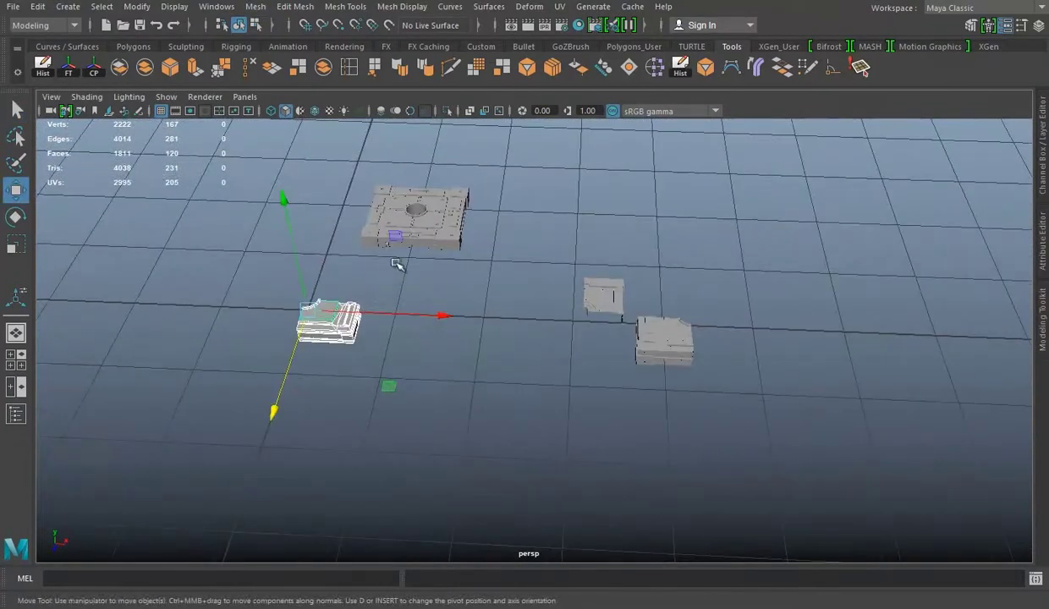
middle_click_drag(470, 291, 487, 377, "alt")
left_click(474, 254)
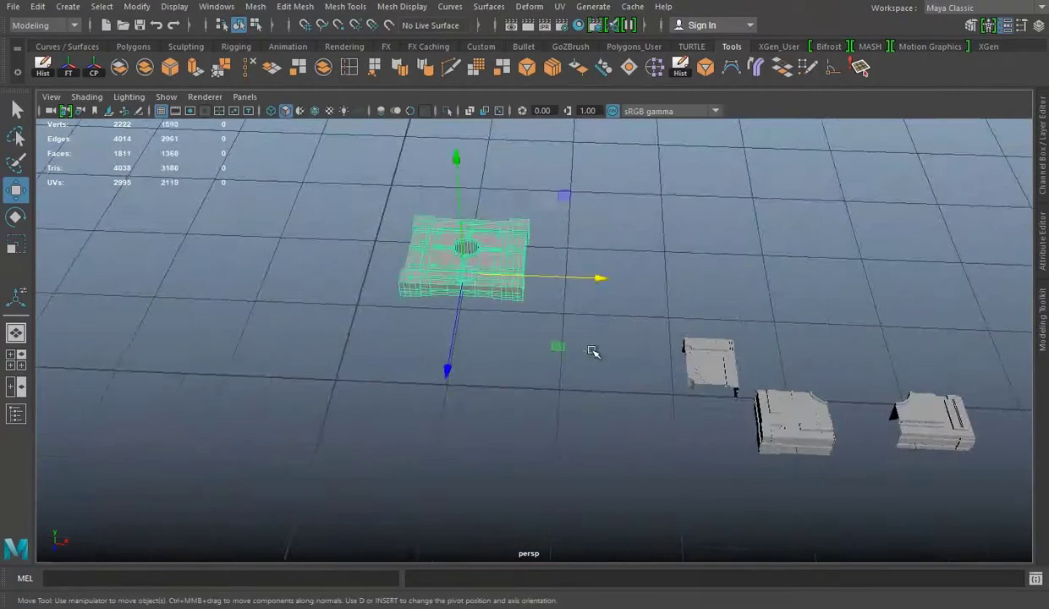
key("space")
key("f")
scroll(365, 293, "down", 3)
middle_click_drag(575, 407, 552, 306, "alt")
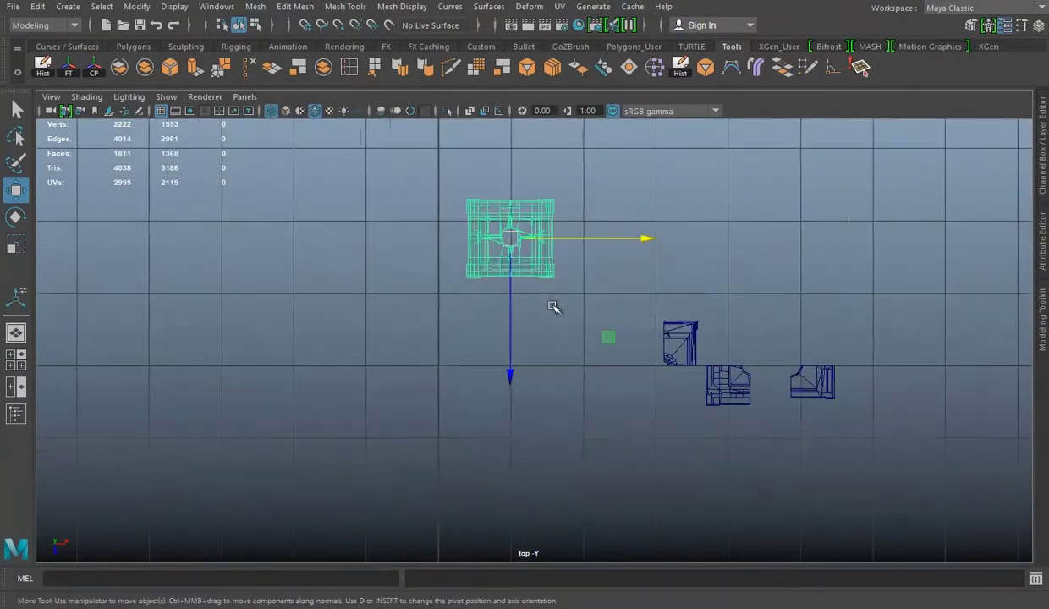
Nudge the slab slightly down along Z and frame it in the maximised top view.
key("f")
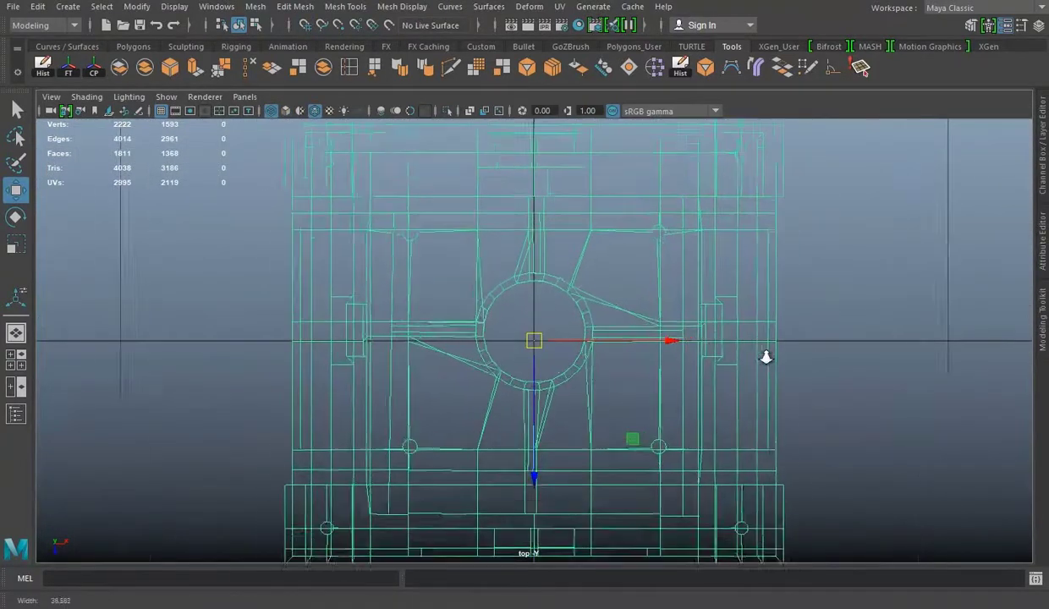
left_click_drag(537, 398, 539, 409)
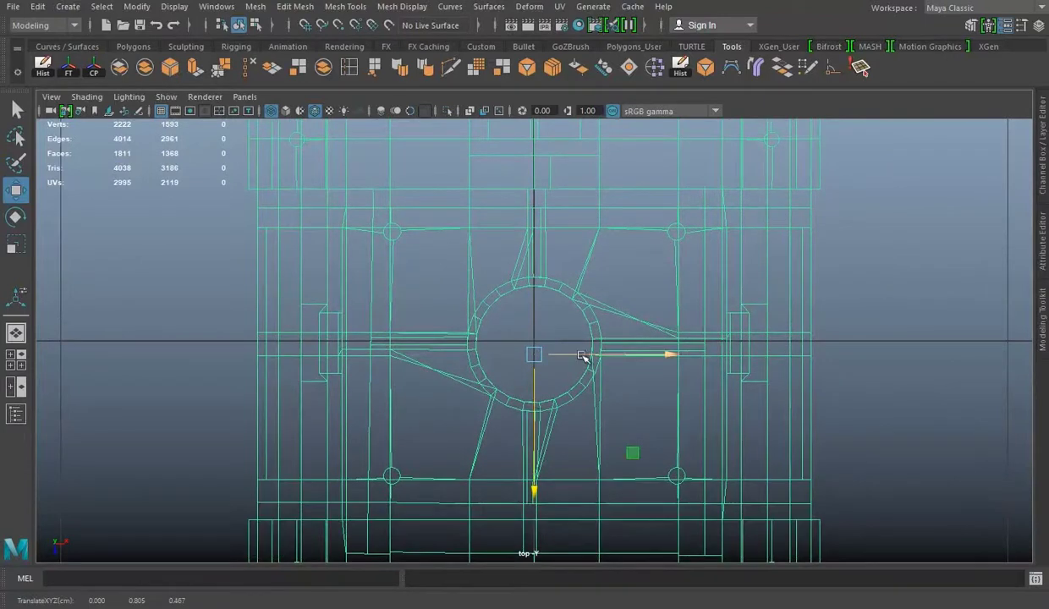
scroll(591, 357, "down", 3)
middle_click_drag(541, 347, 494, 266, "alt")
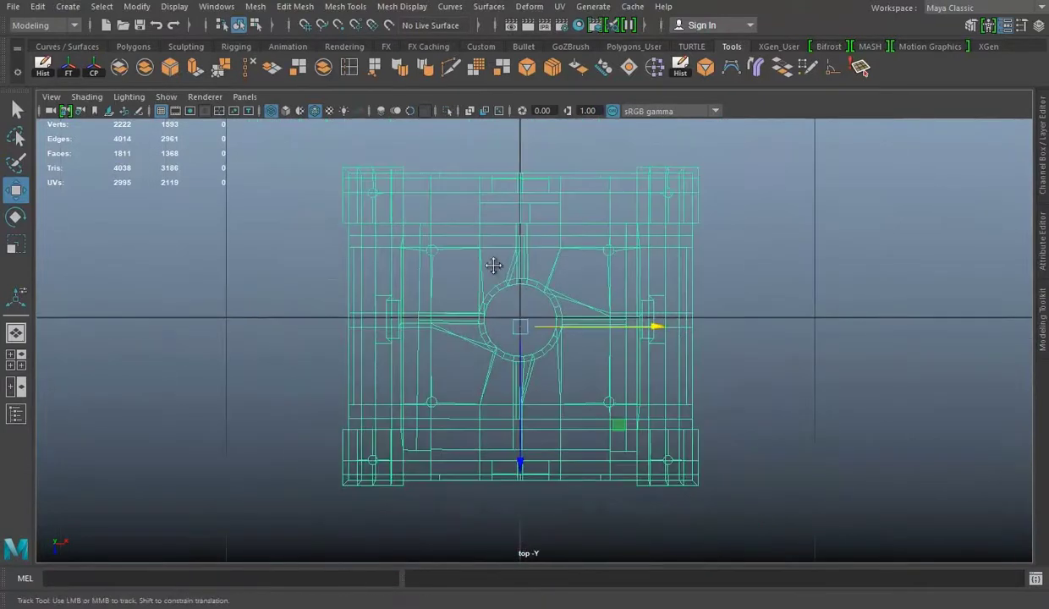
scroll(530, 289, "up", 3)
scroll(577, 341, "up", 3)
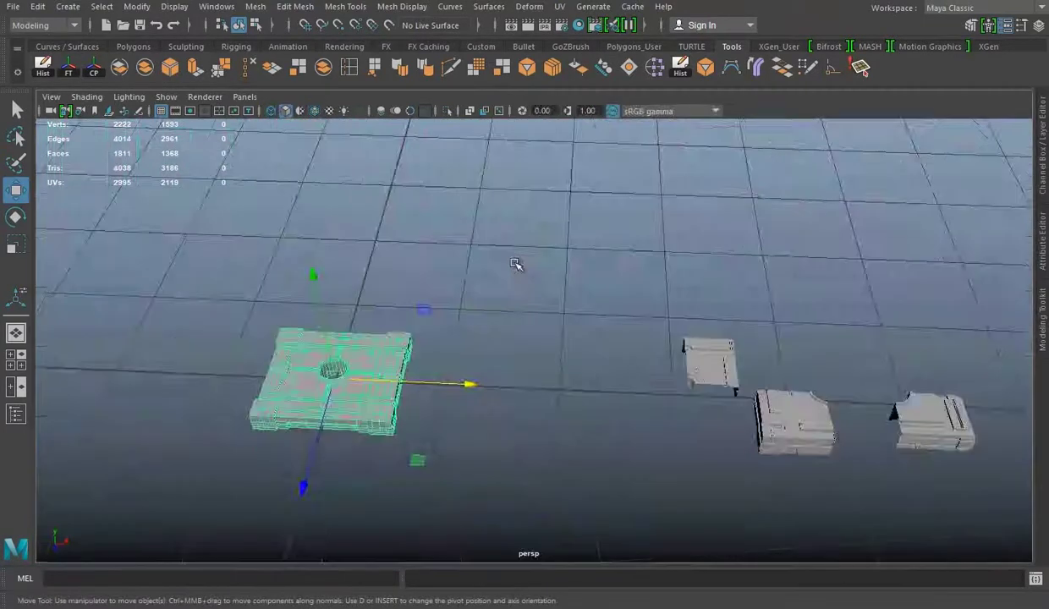
key("f")
key("space")
key("space")
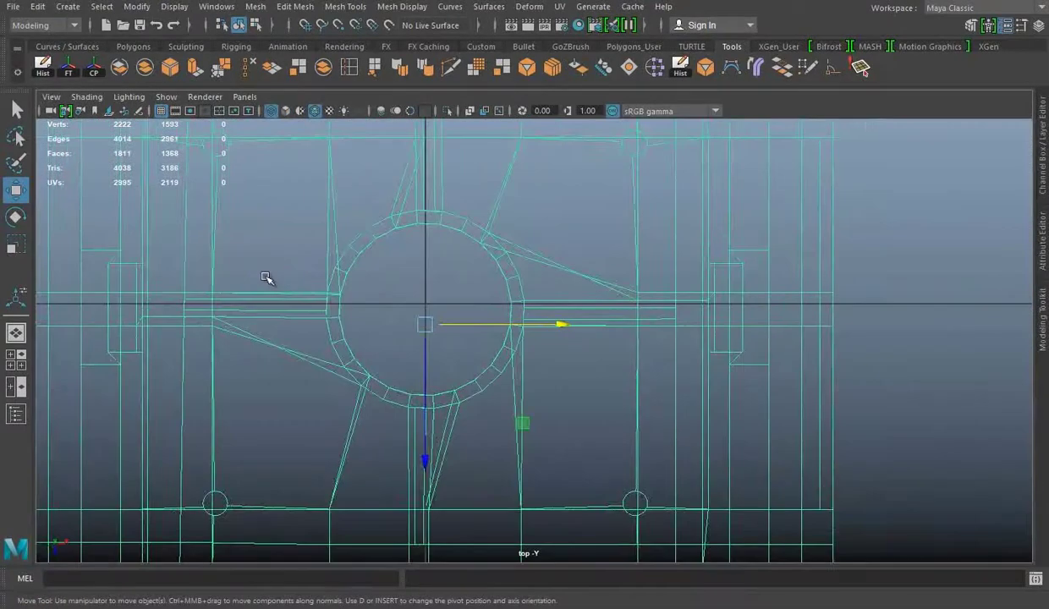
middle_click_drag(267, 279, 307, 280, "alt")
right_click_drag(727, 204, 723, 164)
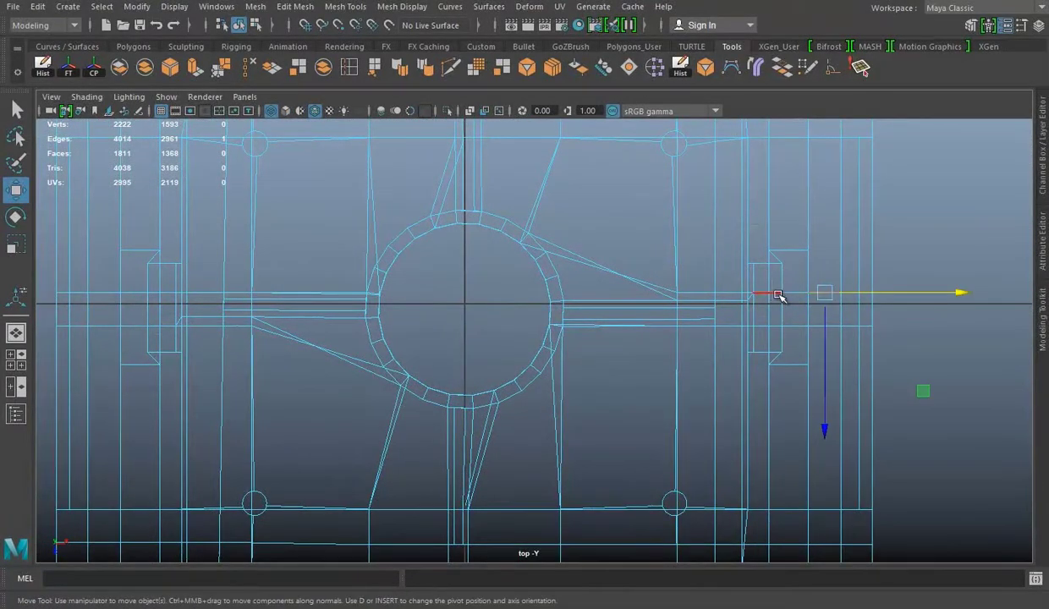
scroll(756, 159, "down", 2)
scroll(574, 305, "up", 3)
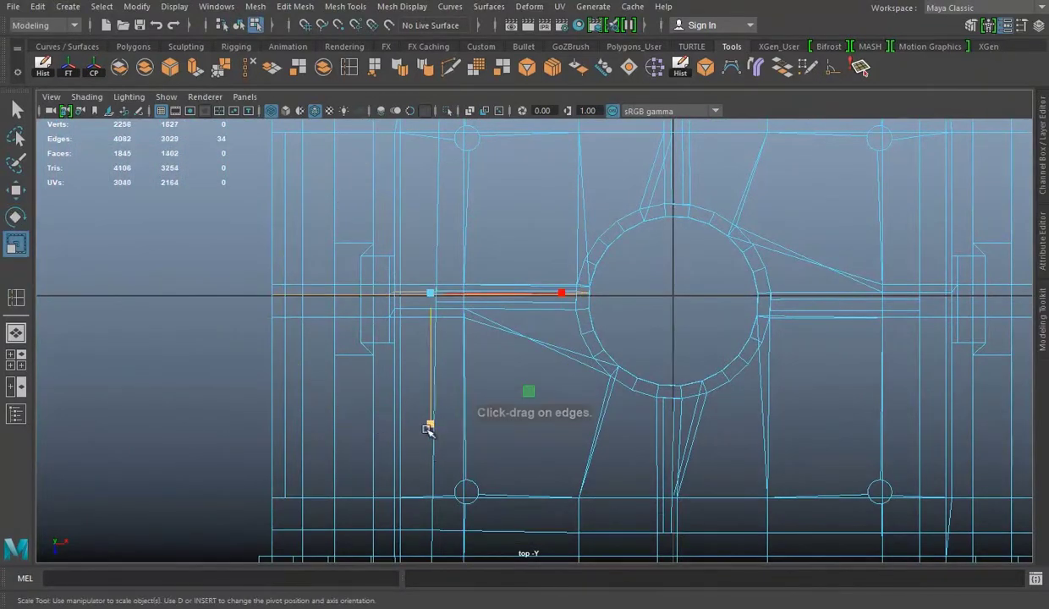
Select the ring faces around the circular opening, then return to object selection.
middle_click_drag(458, 290, 254, 327, "alt")
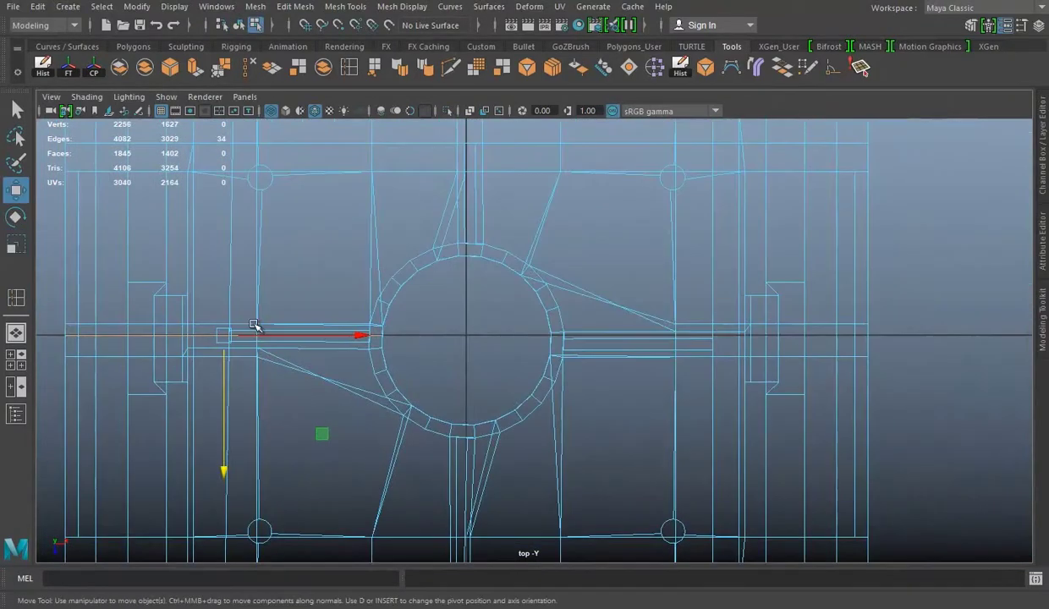
scroll(417, 298, "up", 1)
scroll(370, 281, "up", 1)
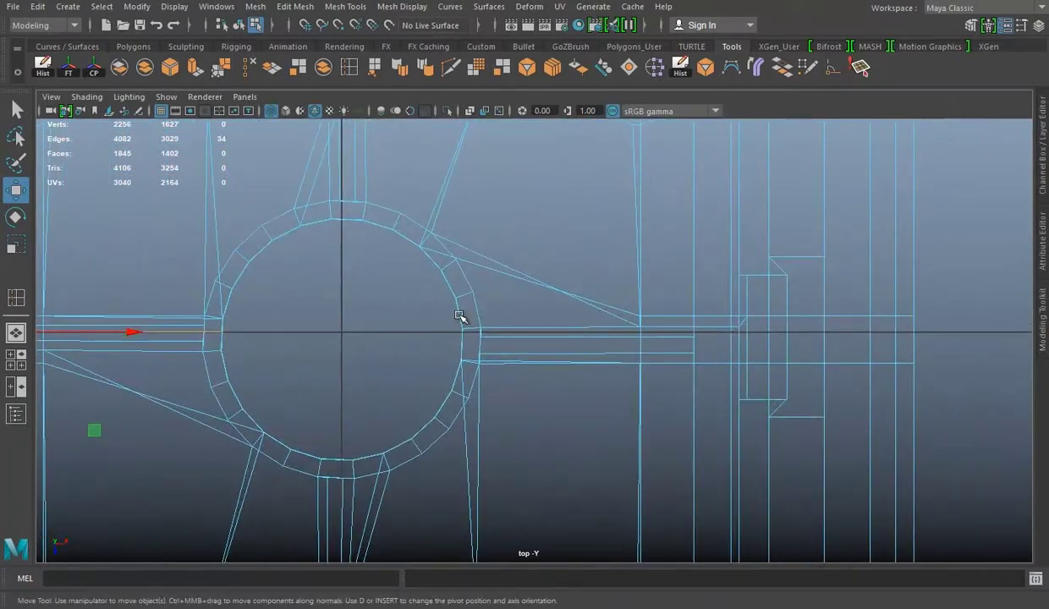
scroll(440, 306, "up", 1)
scroll(428, 304, "down", 1)
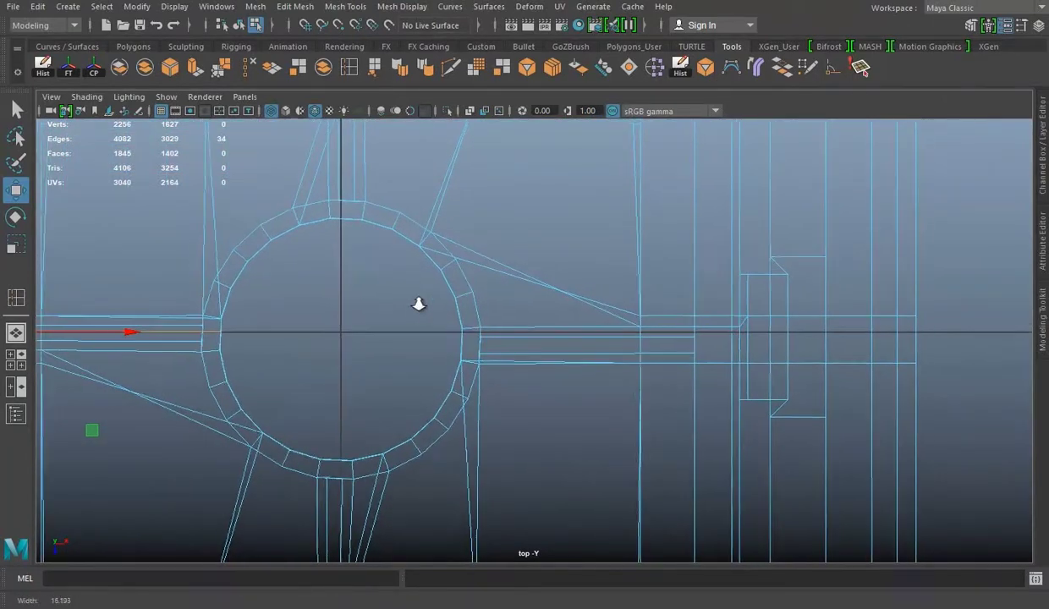
scroll(417, 279, "down", 1)
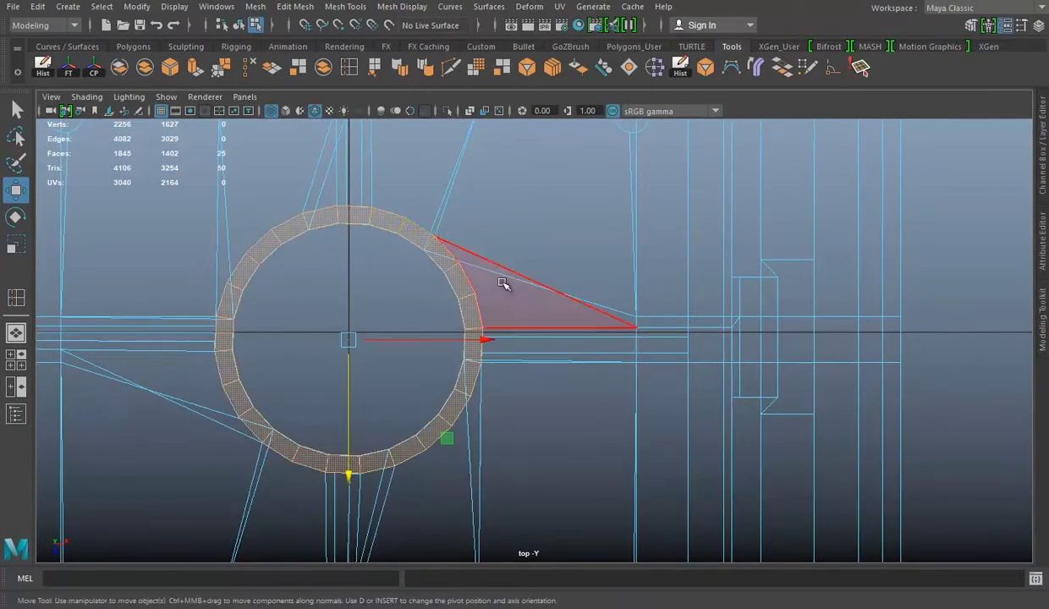
left_click(560, 223)
scroll(476, 297, "up", 1)
key("F8")
scroll(152, 222, "down", 4)
scroll(418, 288, "up", 1)
scroll(418, 287, "up", 1)
scroll(323, 356, "up", 2)
scroll(387, 303, "up", 1)
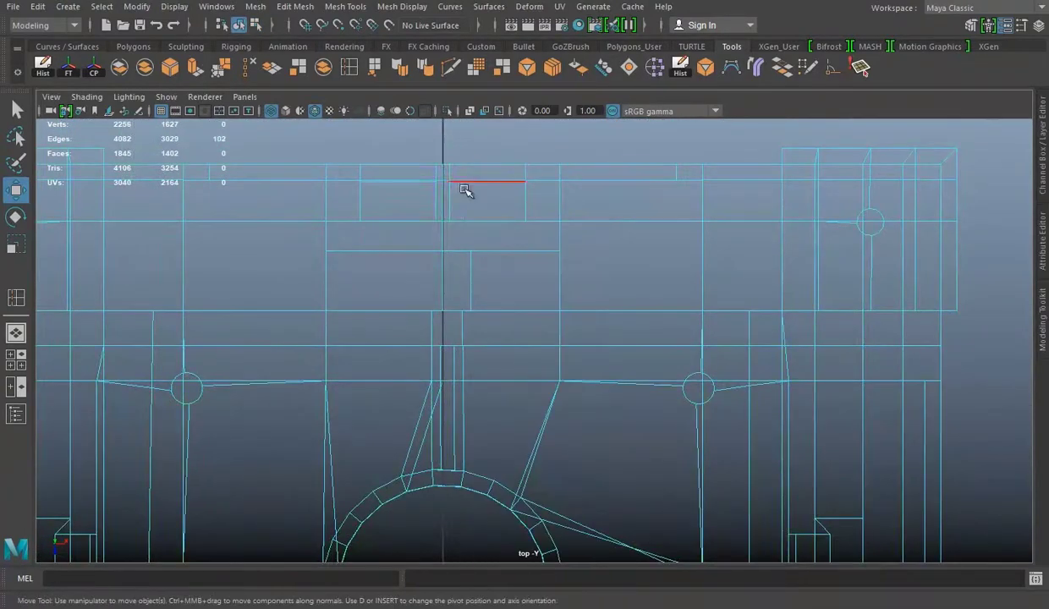
Delete the stray edges in the slot above the circular opening.
key("space")
key("space")
scroll(480, 311, "up", 3)
scroll(623, 314, "up", 1)
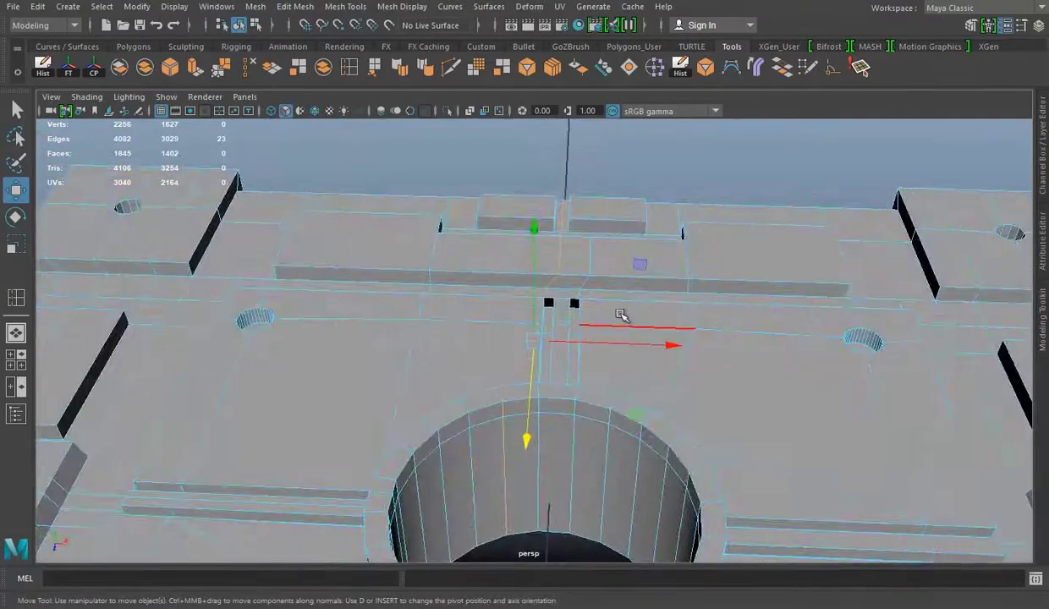
scroll(636, 298, "up", 1)
mouse_move(602, 279)
left_mouse_down("alt")
mouse_move(585, 297)
mouse_move(529, 291)
mouse_move(599, 311)
left_mouse_up("alt")
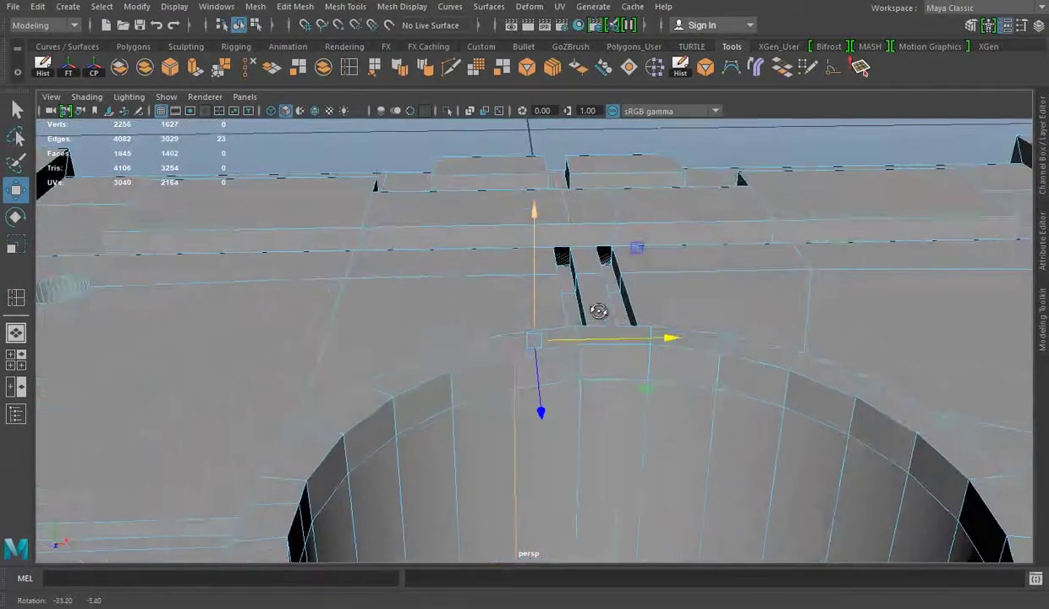
left_click(255, 76)
key("space")
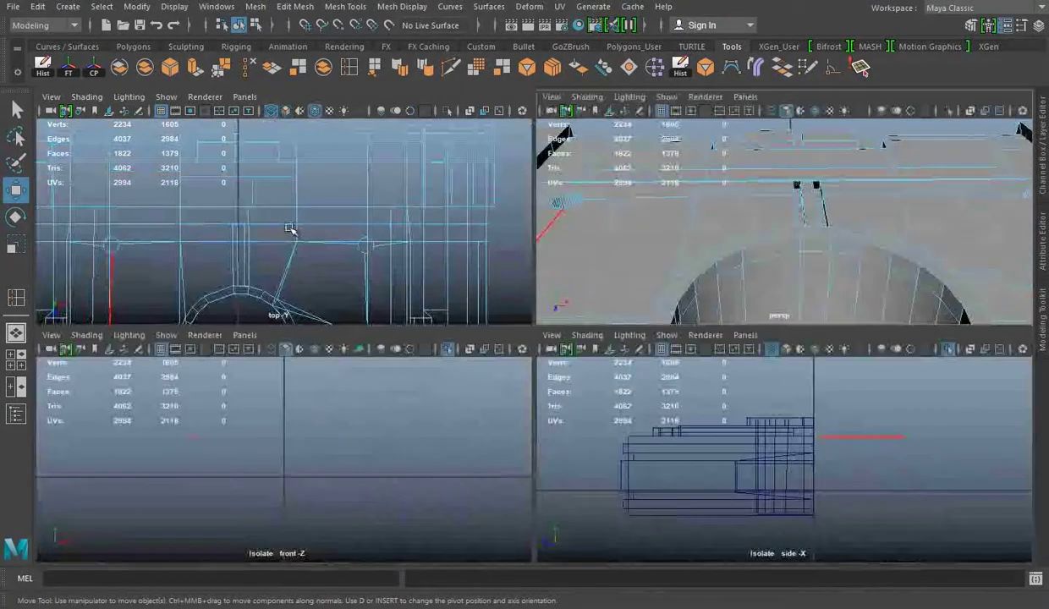
key("space")
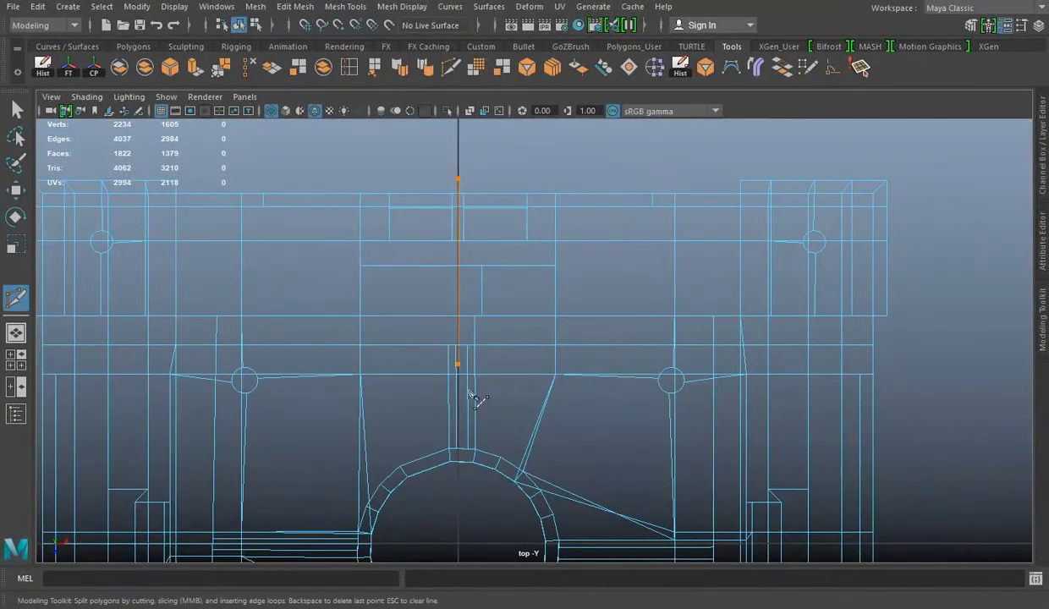
Slice the frame mesh straight down its centre axis with Multi-Cut.
scroll(531, 341, "up", 2)
right_click_drag(518, 176, 440, 180)
double_click(446, 207)
key("w")
key("w")
left_click_drag(633, 204, 553, 283)
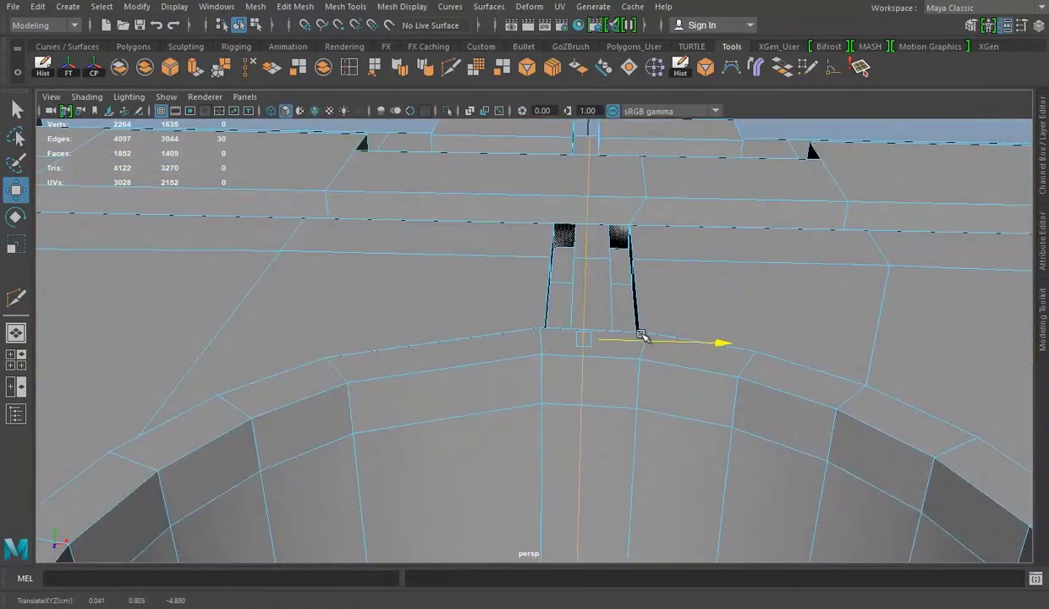
key("w")
key("space")
key("space")
Marquee-select the faces right of the centre line and delete them.
right_click_drag(696, 241, 725, 186)
left_click_drag(725, 182, 535, 530)
left_click_drag(311, 373, 311, 374)
key("f")
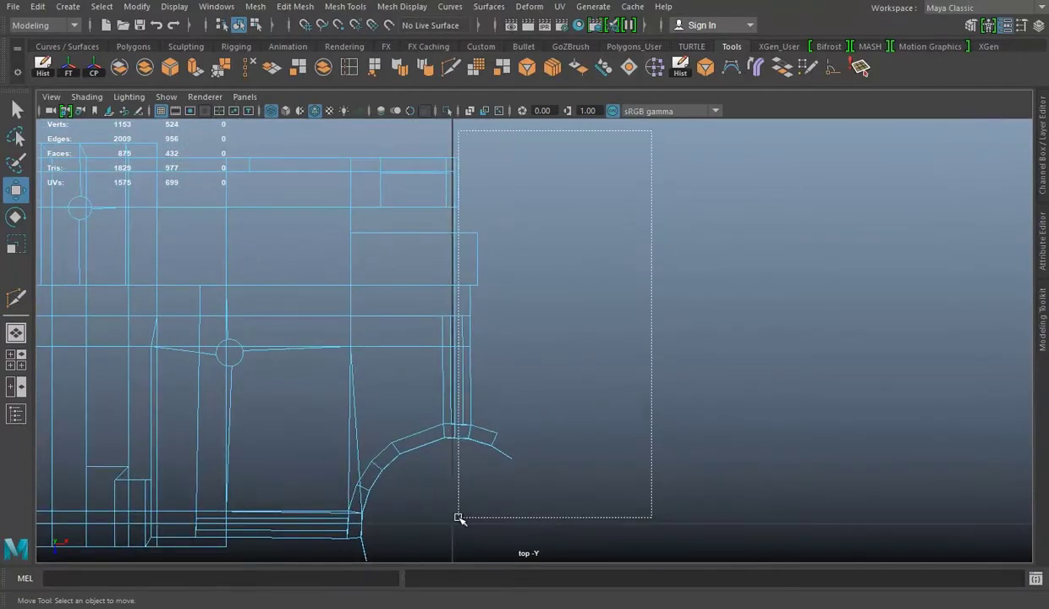
left_click(535, 488)
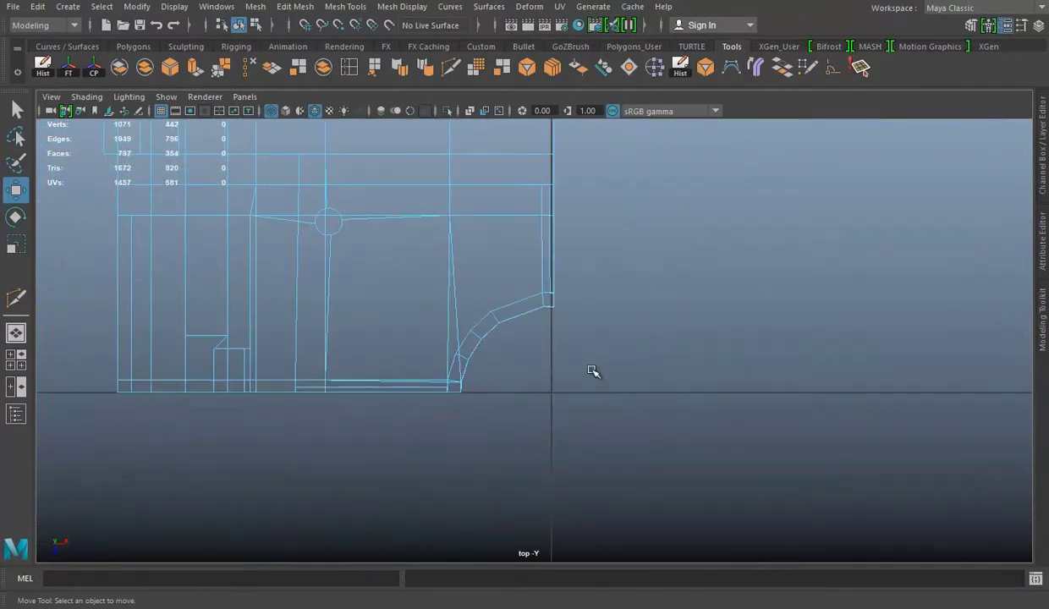
left_click_drag(520, 157, 450, 473)
Remove the stray face on the frame's edge in perspective view.
key("space")
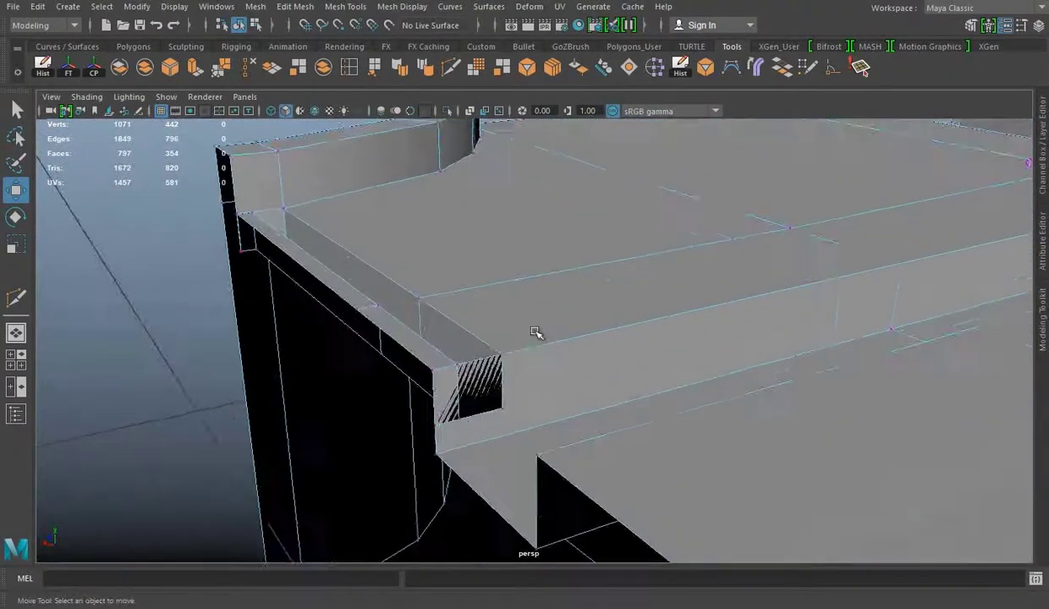
left_click(385, 205)
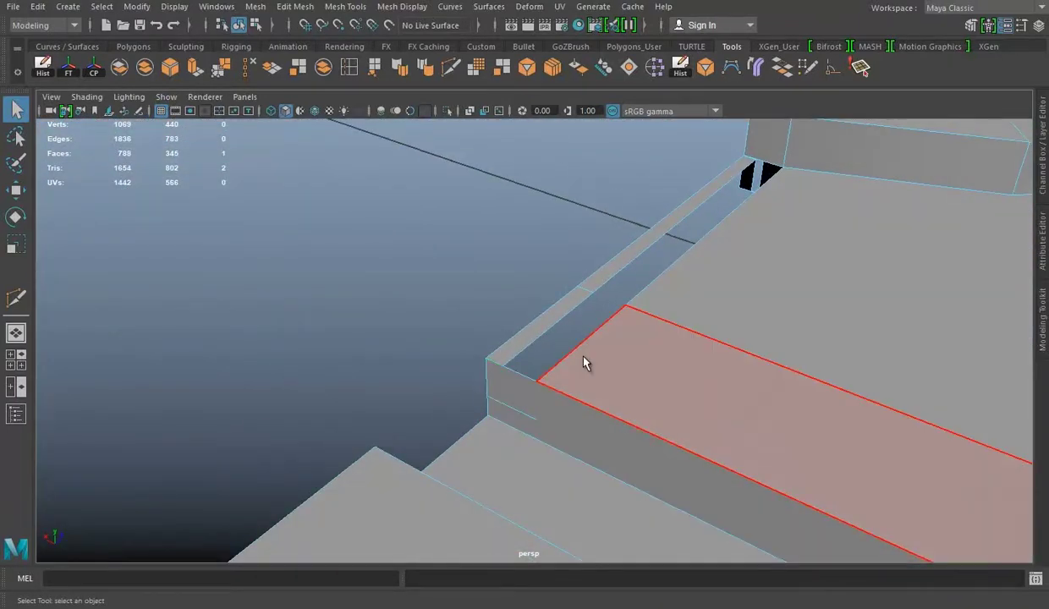
mouse_move(525, 269)
left_mouse_down("alt")
mouse_move(536, 318)
mouse_move(396, 229)
mouse_move(407, 360)
mouse_move(748, 268)
mouse_move(438, 336)
mouse_move(592, 271)
left_mouse_up("alt")
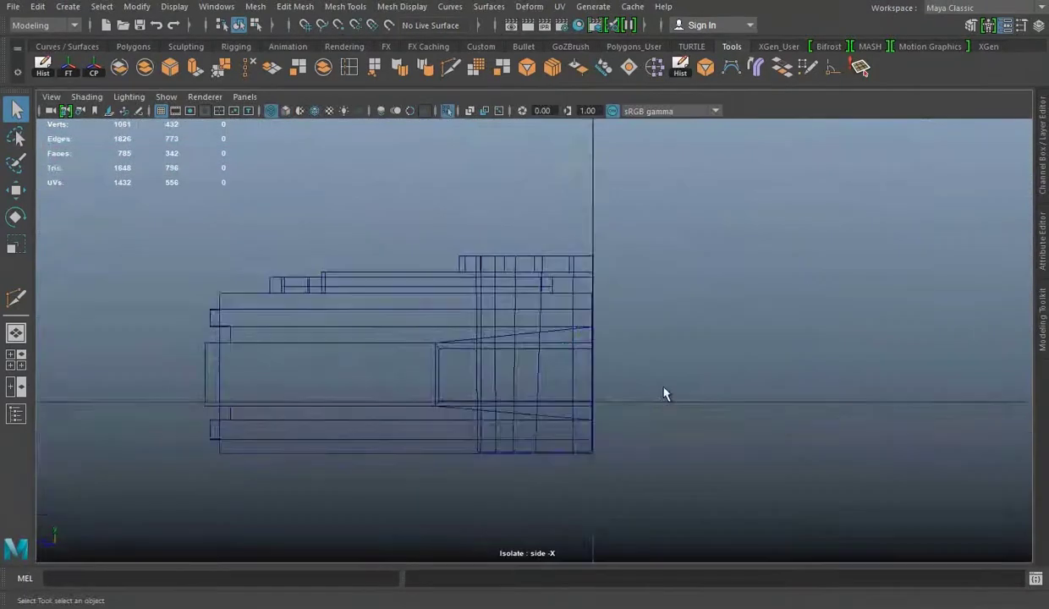
Isolate the half frame and select its unwanted faces in the side view.
left_click(448, 111)
right_click_drag(549, 204, 512, 293)
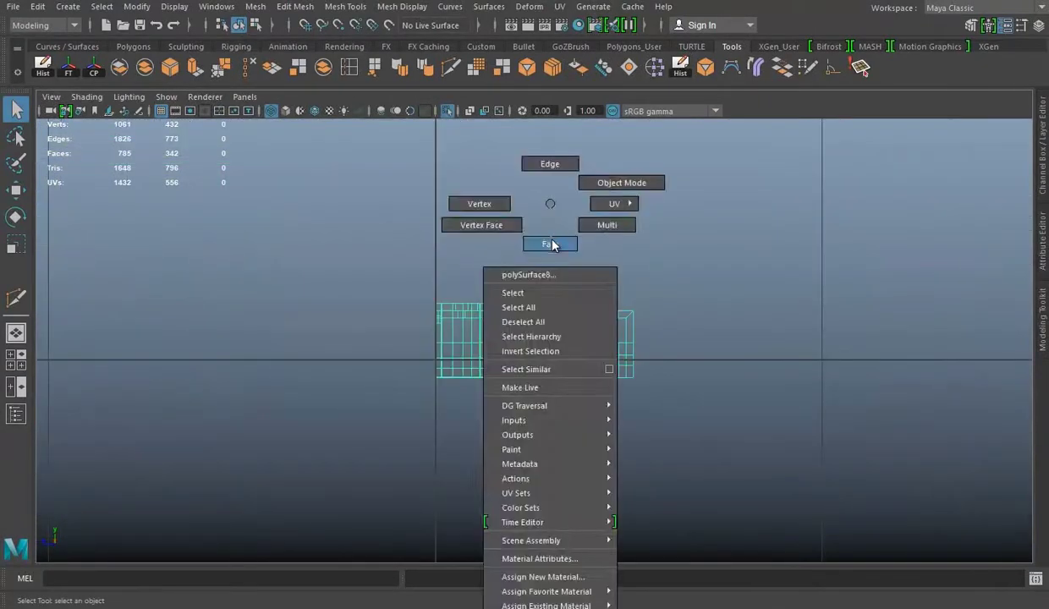
key("ctrl+1")
right_click_drag(619, 204, 571, 296)
left_click_drag(774, 488, 259, 420)
mouse_move(617, 350)
left_mouse_down("alt")
mouse_move(672, 260)
mouse_move(720, 245)
mouse_move(715, 275)
mouse_move(601, 303)
mouse_move(398, 298)
mouse_move(390, 277)
left_mouse_up("alt")
right_click_drag(407, 282, 516, 207, "alt")
mouse_move(569, 201)
left_mouse_down("alt")
mouse_move(581, 322)
mouse_move(623, 291)
mouse_move(569, 257)
mouse_move(640, 366)
mouse_move(522, 330)
mouse_move(567, 323)
left_mouse_up("alt")
key("space")
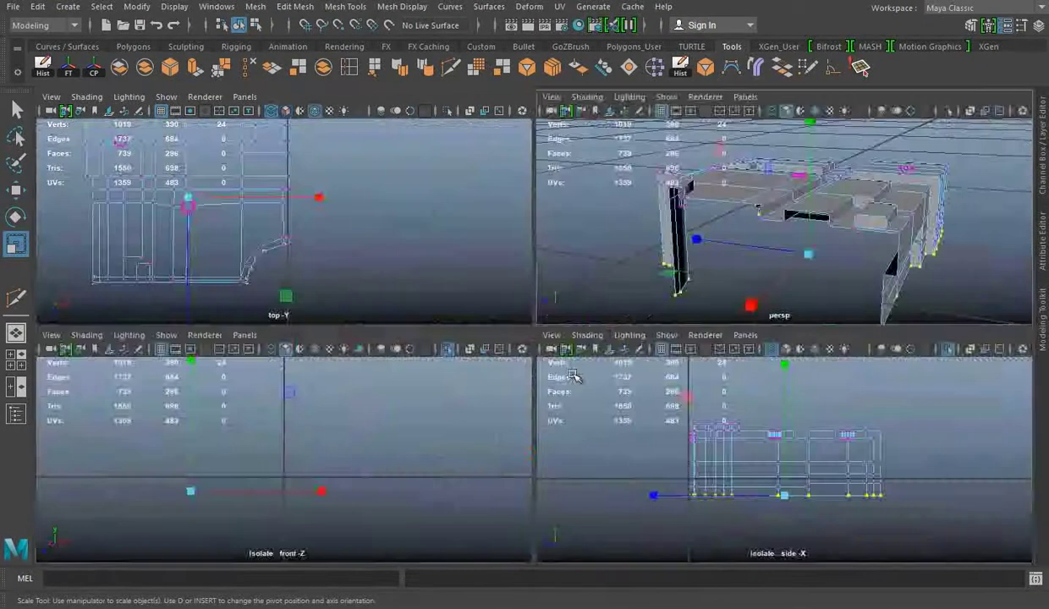
key("space")
Select the end-block faces and duplicate them into a separate mesh piece.
mouse_move(857, 287)
left_mouse_down("alt")
mouse_move(618, 292)
mouse_move(628, 277)
mouse_move(469, 274)
mouse_move(804, 319)
mouse_move(636, 320)
left_mouse_up("alt")
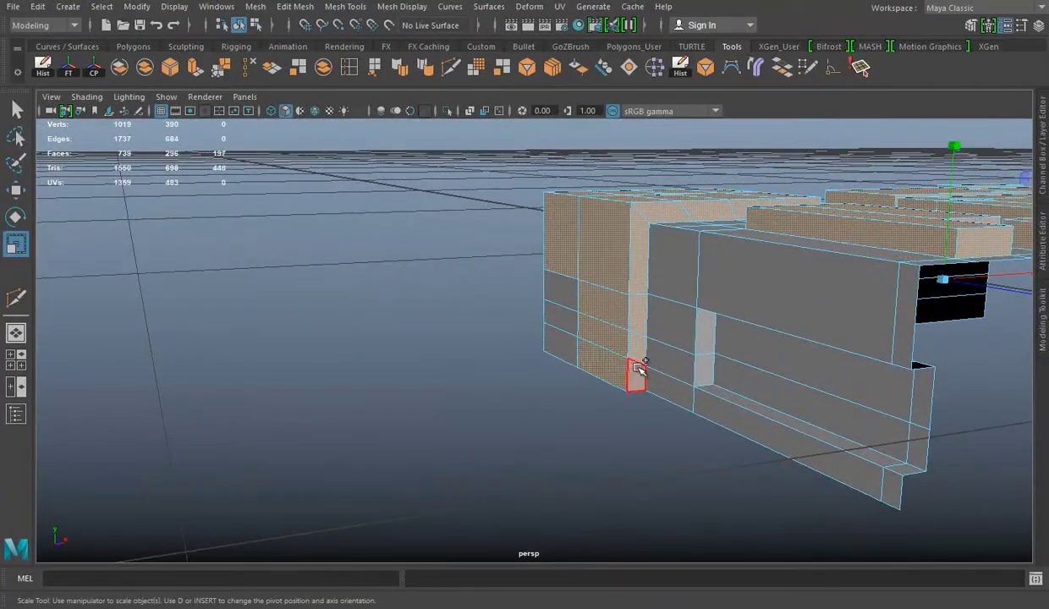
left_click_drag(563, 291, 489, 332, "alt")
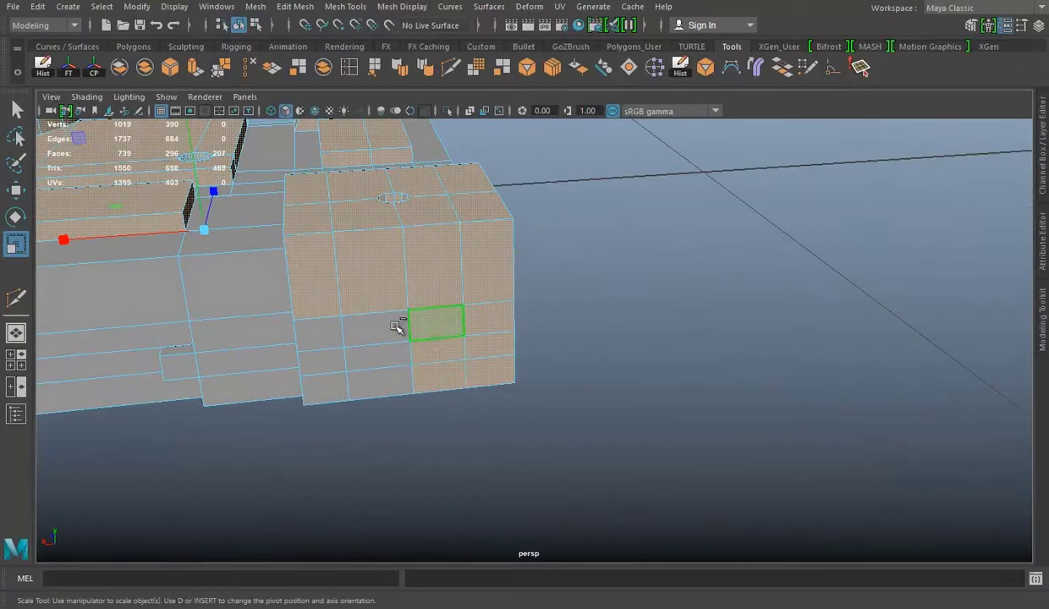
left_click_drag(329, 363, 329, 359, "alt")
mouse_move(432, 427)
left_mouse_down("alt")
mouse_move(351, 382)
mouse_move(705, 326)
mouse_move(590, 317)
mouse_move(524, 248)
mouse_move(663, 332)
mouse_move(741, 349)
mouse_move(473, 308)
mouse_move(423, 254)
left_mouse_up("alt")
left_click(296, 5)
left_click(339, 382)
mouse_move(657, 136)
left_mouse_down("alt")
mouse_move(571, 421)
mouse_move(457, 382)
mouse_move(701, 340)
mouse_move(575, 318)
mouse_move(479, 381)
left_mouse_up("alt")
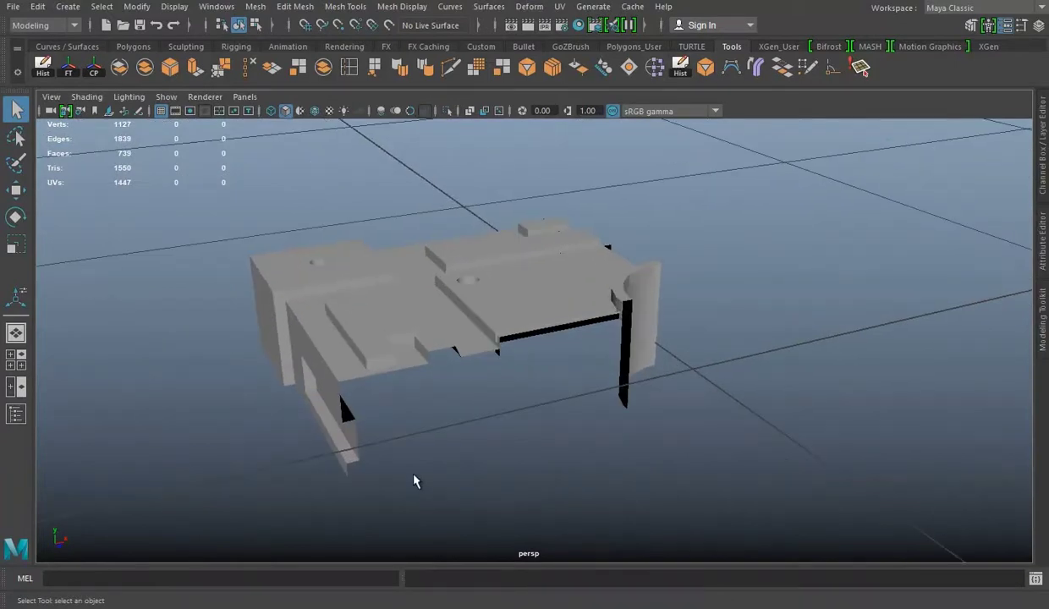
Frame the duplicated piece and delete the faces around its top hole.
left_click(576, 310)
key("f")
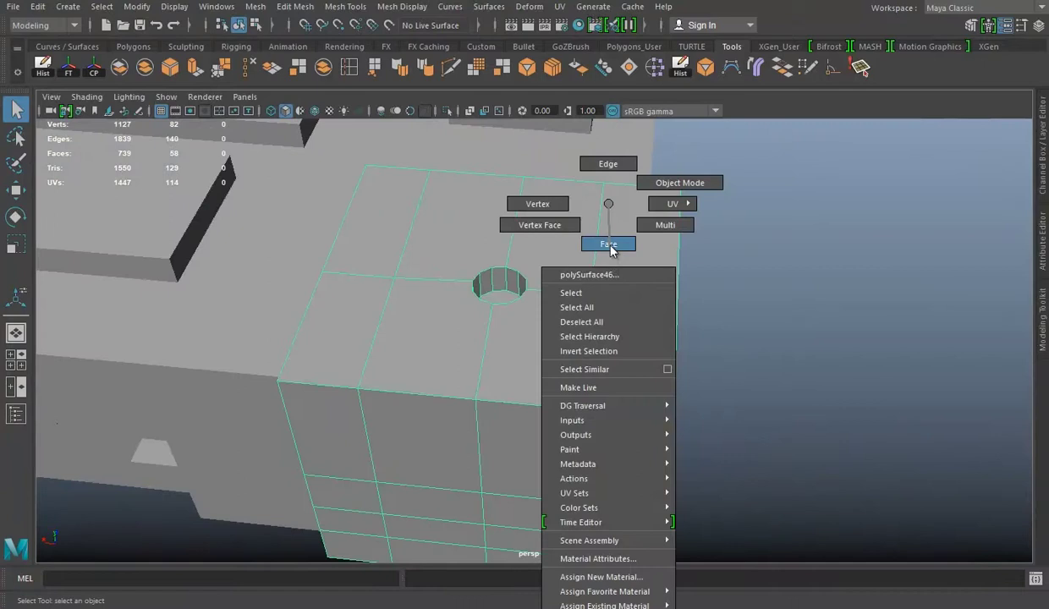
right_click_drag(607, 204, 609, 244)
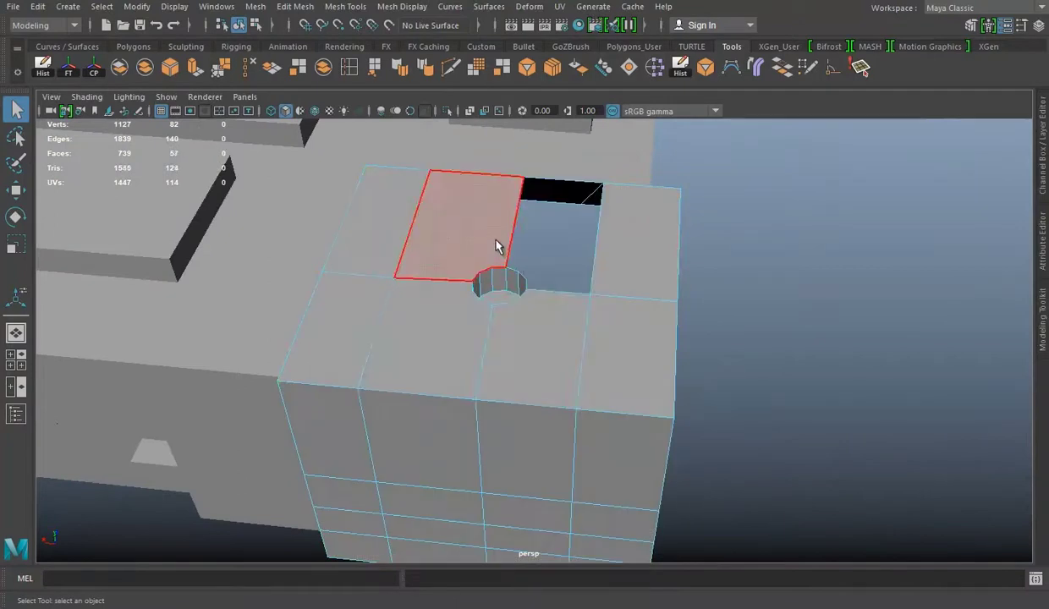
right_click_drag(621, 203, 726, 179)
right_click_drag(824, 203, 820, 240)
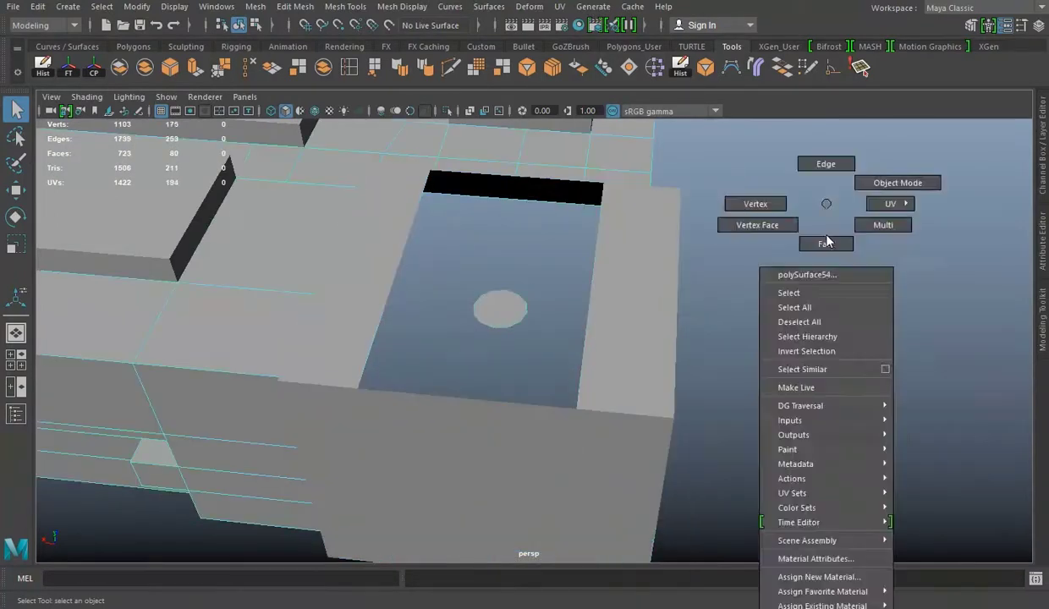
mouse_move(641, 204)
right_mouse_down()
mouse_move(641, 213)
mouse_move(640, 164)
right_mouse_up()
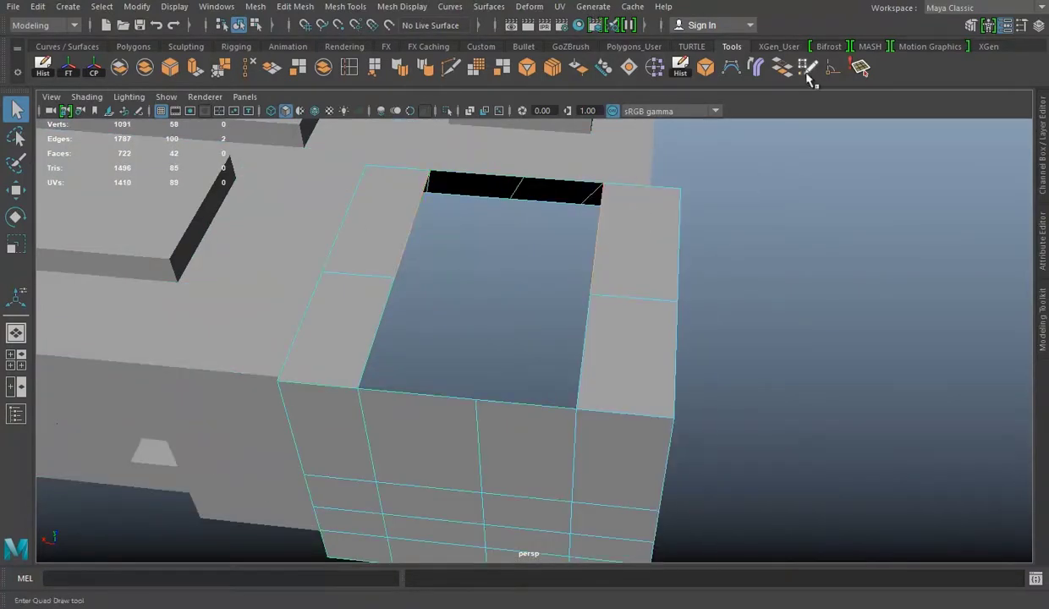
Bridge the opening's border edges, remove the leftover edge, and inspect the closed box.
left_click_drag(702, 271, 615, 343, "alt")
left_click_drag(766, 244, 613, 332, "alt")
mouse_move(406, 212)
left_mouse_down("alt")
mouse_move(544, 323)
mouse_move(438, 382)
left_mouse_up("alt")
scroll(586, 375, "up", 2)
right_click_drag(578, 204, 576, 155)
left_click(575, 337)
left_click(749, 73)
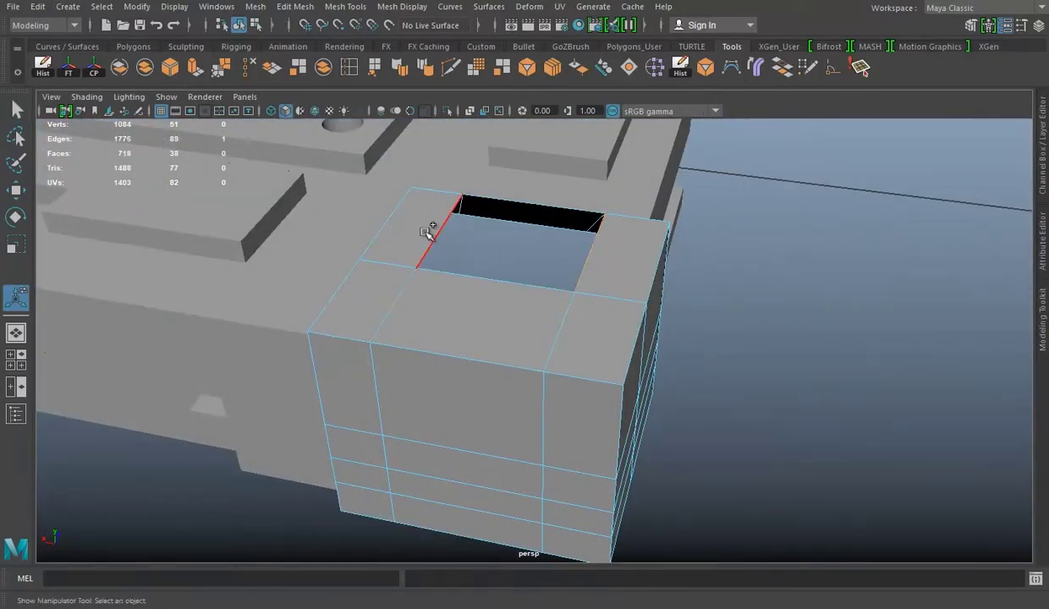
right_click_drag(591, 207, 593, 161, "shift")
mouse_move(650, 260)
left_mouse_down("alt")
mouse_move(673, 235)
mouse_move(606, 303)
mouse_move(468, 357)
mouse_move(612, 324)
left_mouse_up("alt")
mouse_move(497, 344)
left_mouse_down("alt")
mouse_move(616, 417)
mouse_move(676, 432)
left_mouse_up("alt")
mouse_move(602, 487)
left_mouse_down("alt")
mouse_move(656, 419)
mouse_move(580, 302)
mouse_move(363, 382)
mouse_move(661, 375)
mouse_move(531, 604)
left_mouse_up("alt")
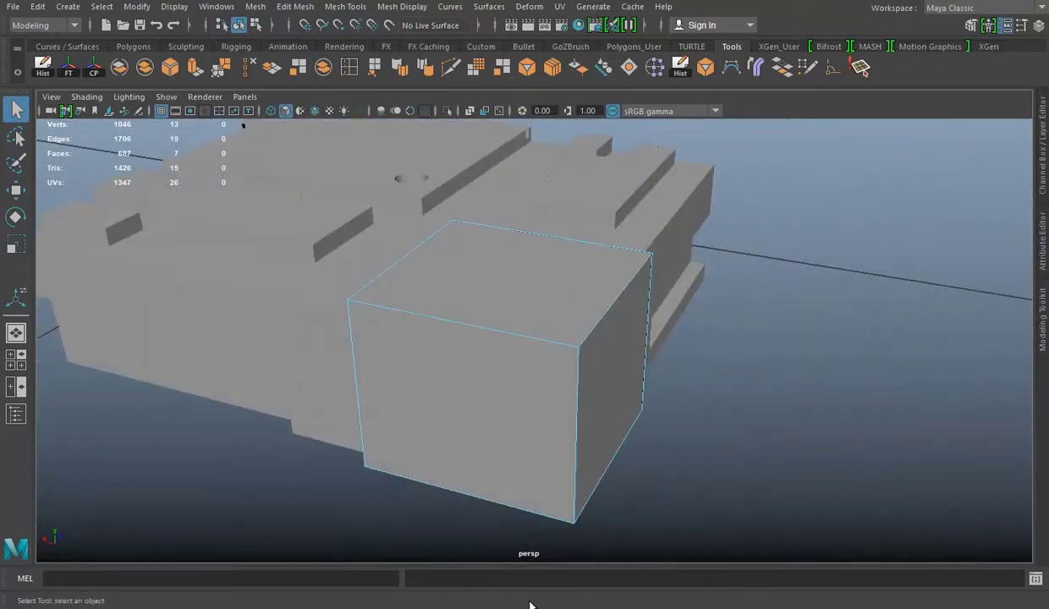
mouse_move(536, 311)
left_mouse_down("alt")
mouse_move(632, 309)
mouse_move(618, 216)
mouse_move(527, 342)
mouse_move(543, 353)
mouse_move(593, 321)
left_mouse_up("alt")
Check the box with smooth preview, then save Building Top 01.mb.
key("3")
key("1")
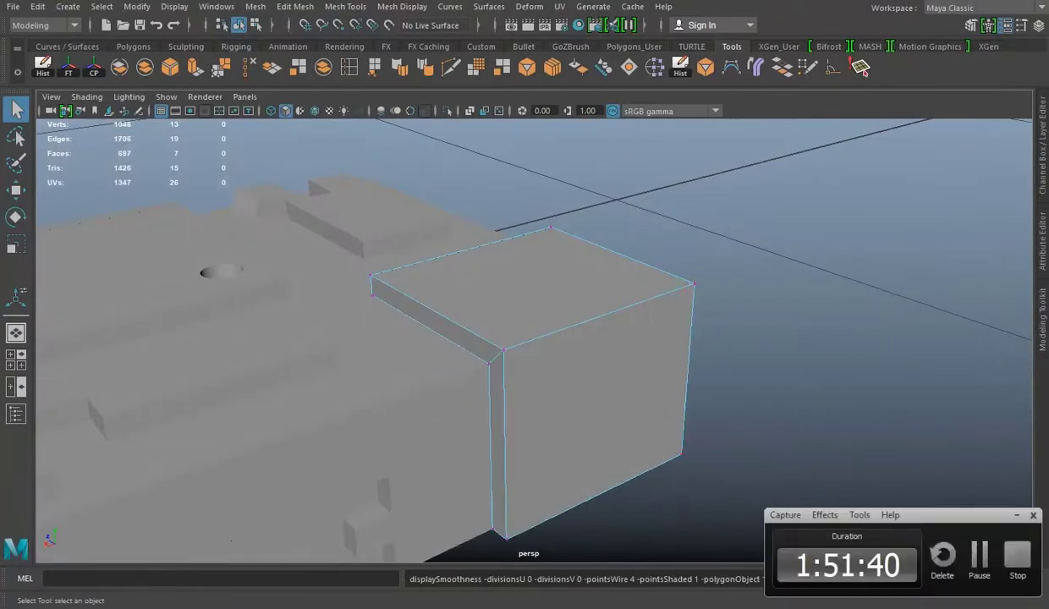
scroll(532, 410, "down", 3)
mouse_move(532, 410)
left_mouse_down("alt")
mouse_move(482, 386)
mouse_move(454, 407)
mouse_move(652, 365)
mouse_move(489, 362)
mouse_move(489, 340)
left_mouse_up("alt")
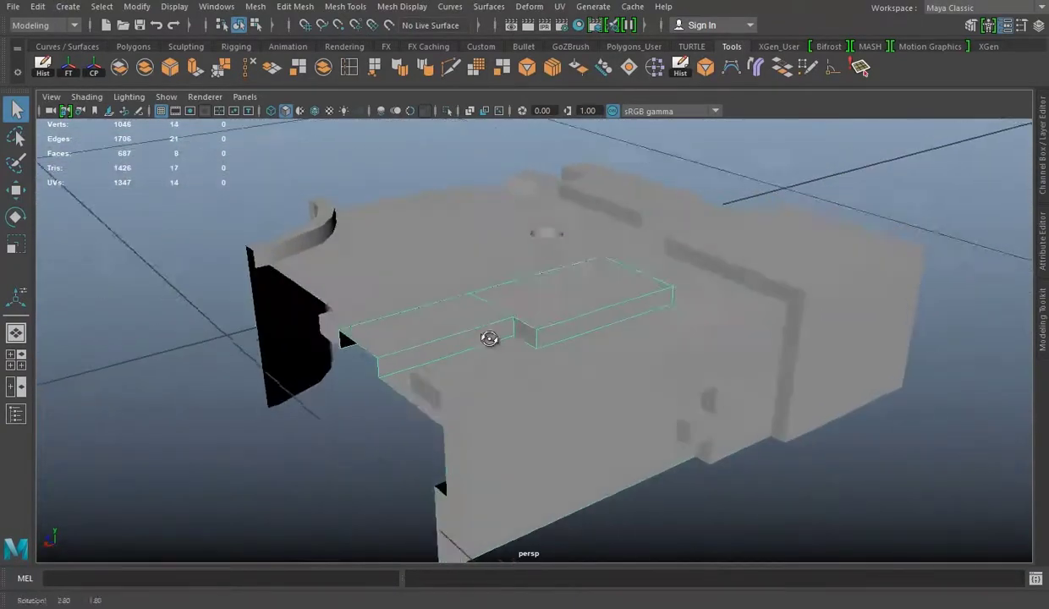
scroll(489, 339, "up", 5)
key("ctrl+s")
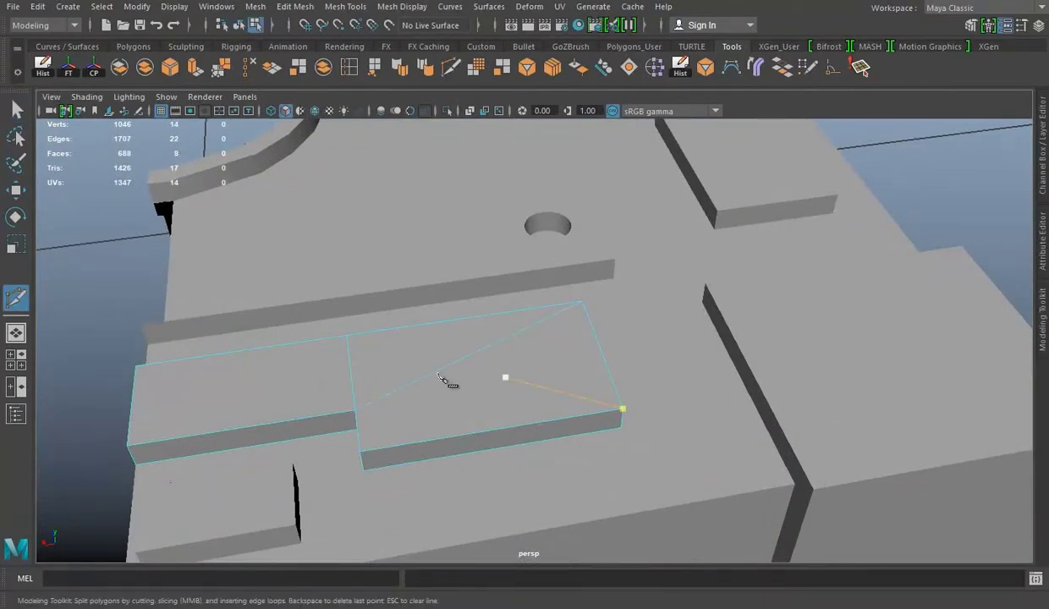
Return the mesh to object selection and orbit around the platform.
key("w")
left_click_drag(446, 380, 733, 237, "alt")
key("F8")
mouse_move(368, 117)
left_mouse_down("alt")
mouse_move(866, 145)
mouse_move(712, 375)
mouse_move(731, 241)
mouse_move(476, 326)
mouse_move(499, 333)
mouse_move(474, 321)
left_mouse_up("alt")
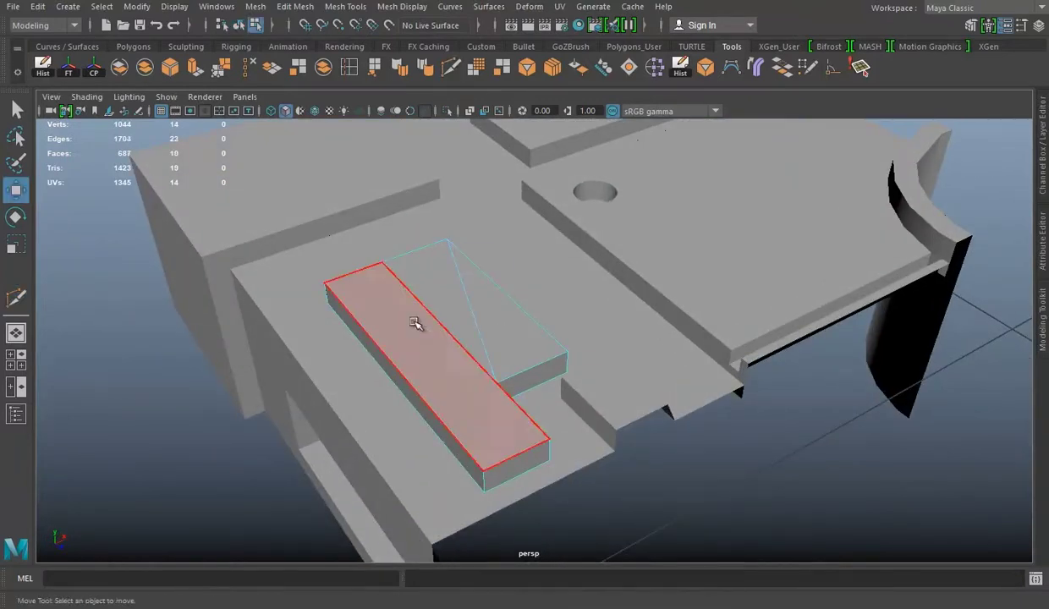
left_click_drag(607, 291, 339, 204, "alt")
right_click_drag(339, 204, 445, 154)
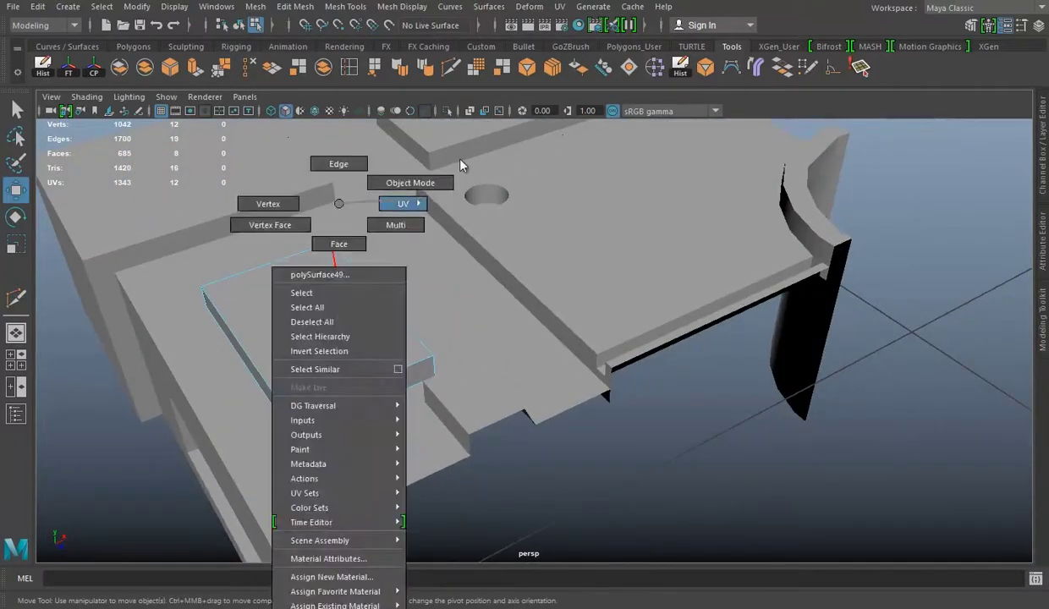
left_click_drag(593, 304, 773, 353, "alt")
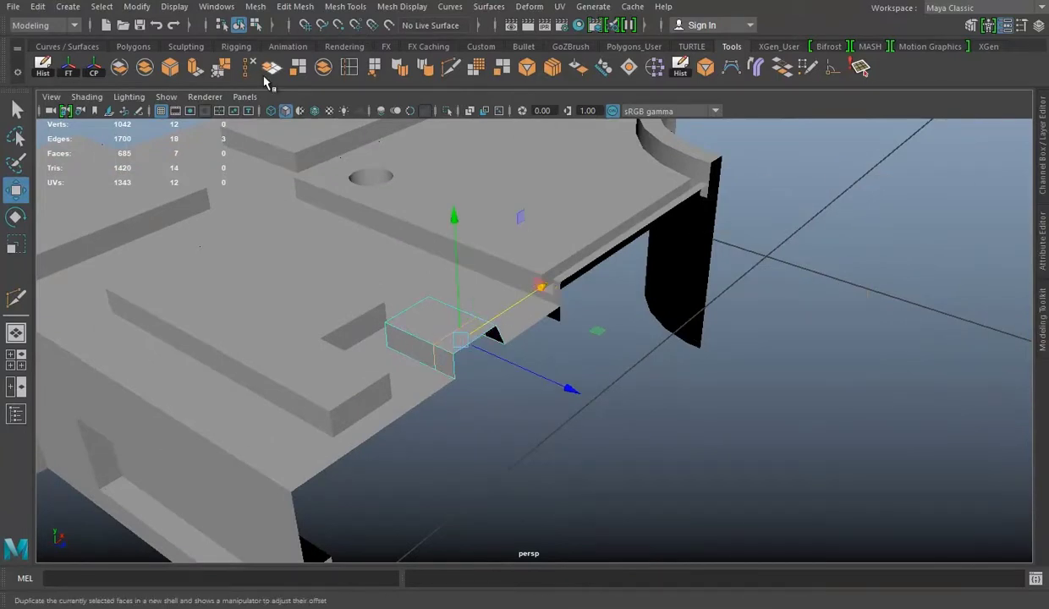
right_click_drag(430, 204, 497, 181)
mouse_move(497, 181)
left_mouse_down("alt")
mouse_move(572, 284)
mouse_move(440, 321)
mouse_move(382, 301)
mouse_move(349, 308)
mouse_move(686, 286)
left_mouse_up("alt")
Select and delete the platform's large top face to open a hole.
left_click(613, 357)
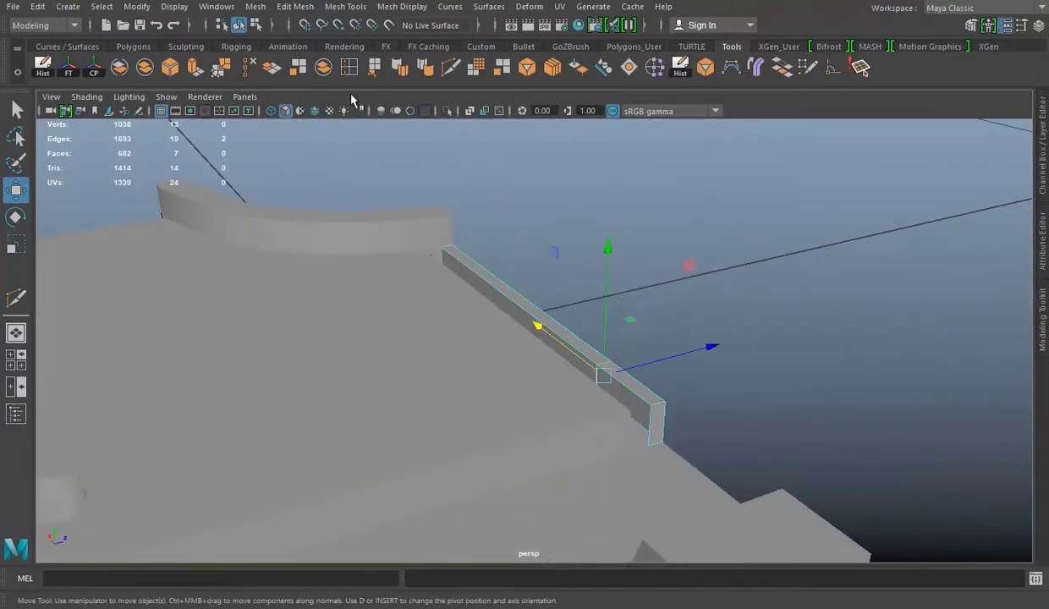
mouse_move(658, 149)
left_mouse_down("alt")
mouse_move(378, 286)
mouse_move(668, 330)
mouse_move(580, 312)
mouse_move(393, 329)
mouse_move(470, 277)
mouse_move(534, 307)
left_mouse_up("alt")
left_click(438, 279)
key("Delete")
left_click(479, 363)
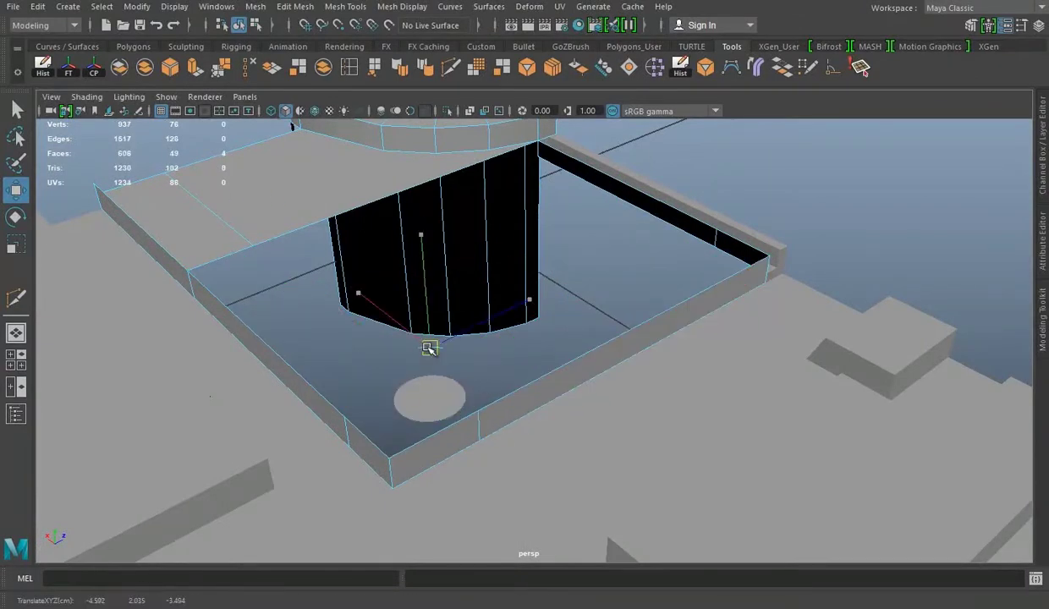
right_click_drag(269, 197, 375, 129)
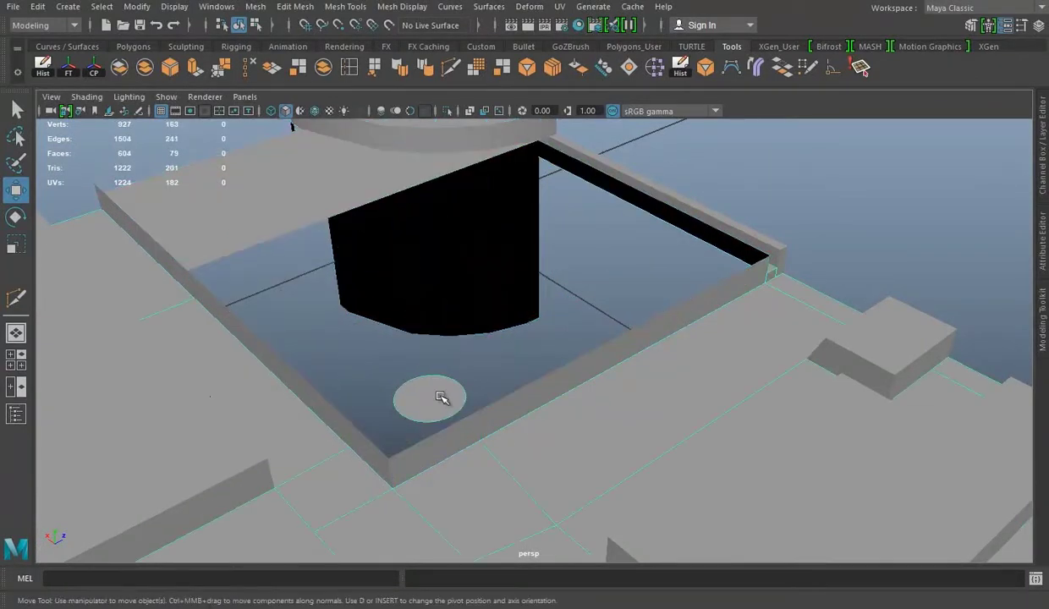
Select the black gap's border edges, bridge them shut, and view the pipe from above.
right_click(809, 164)
left_click_drag(439, 391, 534, 436, "alt")
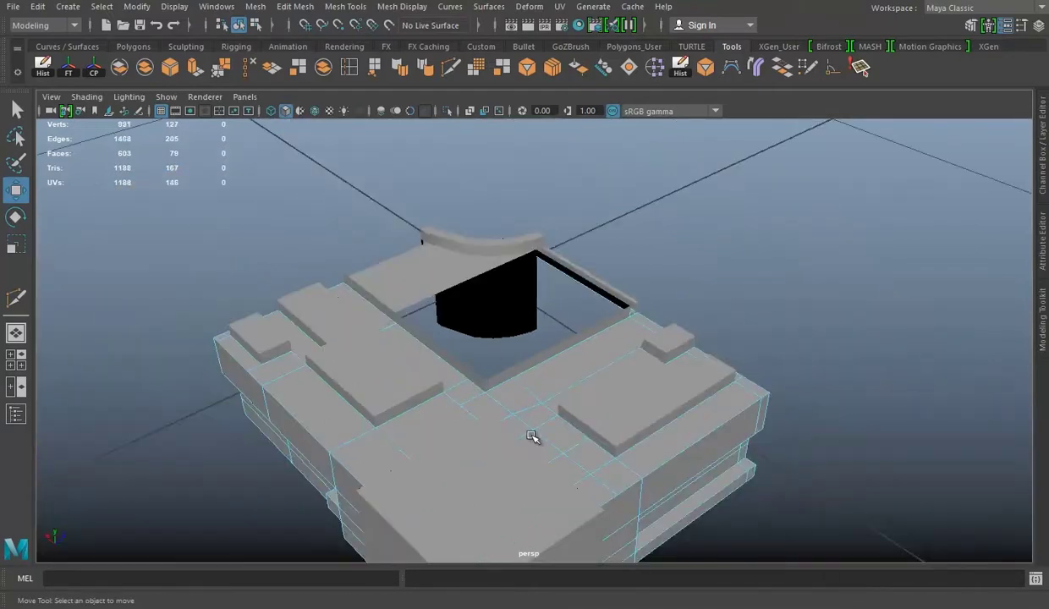
right_click_drag(580, 203, 748, 134)
left_click_drag(380, 301, 518, 256, "alt")
mouse_move(277, 312)
left_mouse_down("alt")
mouse_move(473, 358)
mouse_move(279, 128)
left_mouse_up("alt")
mouse_move(272, 318)
left_mouse_down("alt")
mouse_move(411, 301)
mouse_move(476, 307)
mouse_move(445, 298)
mouse_move(735, 190)
left_mouse_up("alt")
right_click(734, 191)
right_click_drag(734, 191, 734, 148)
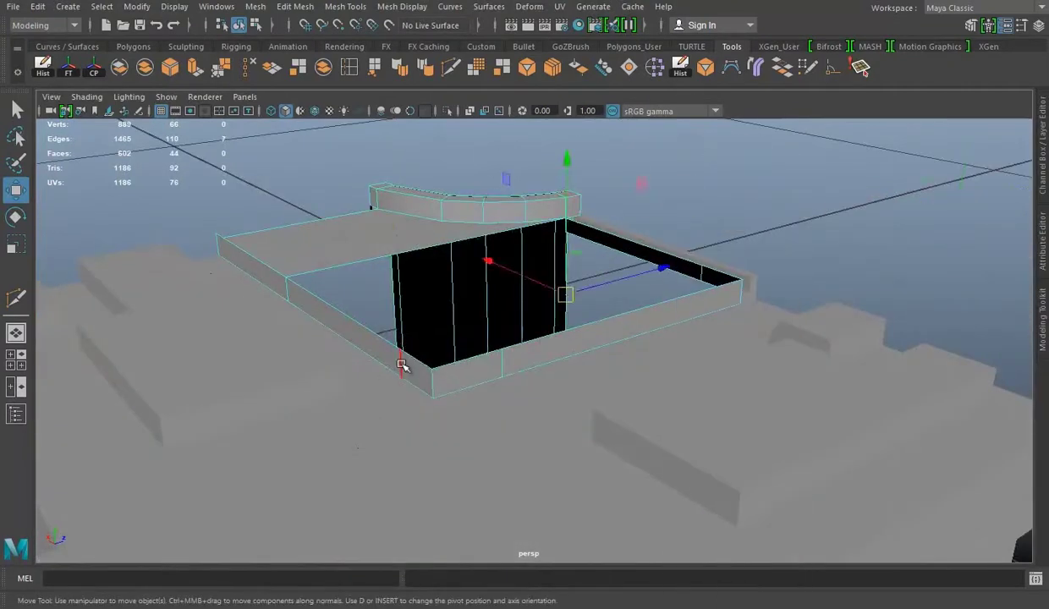
left_click_drag(738, 329, 461, 332, "alt")
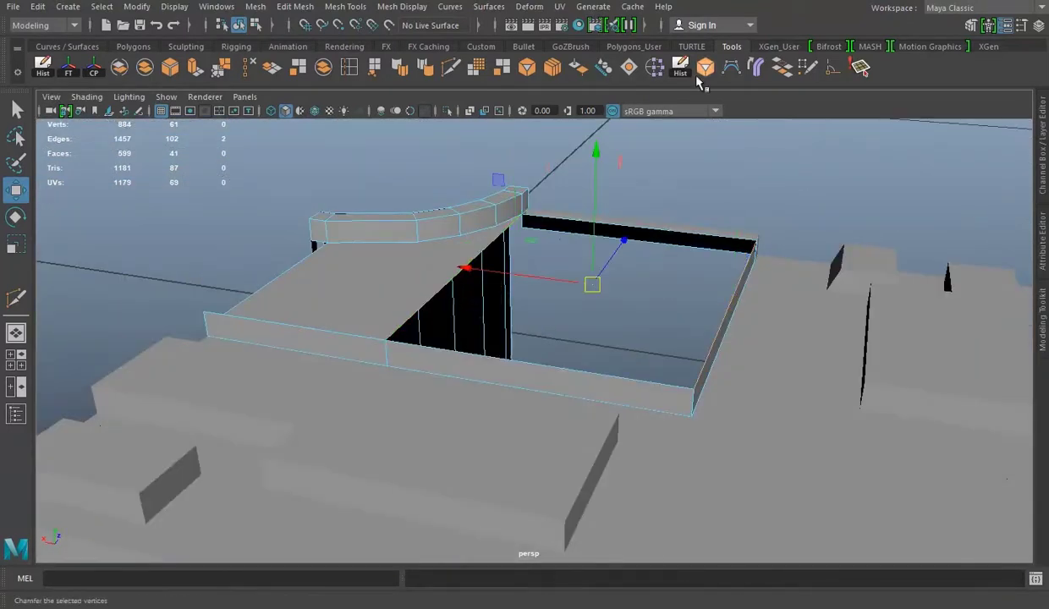
left_click(704, 70)
mouse_move(409, 270)
left_mouse_down("alt")
mouse_move(585, 159)
mouse_move(366, 307)
mouse_move(529, 288)
left_mouse_up("alt")
key("space")
key("space")
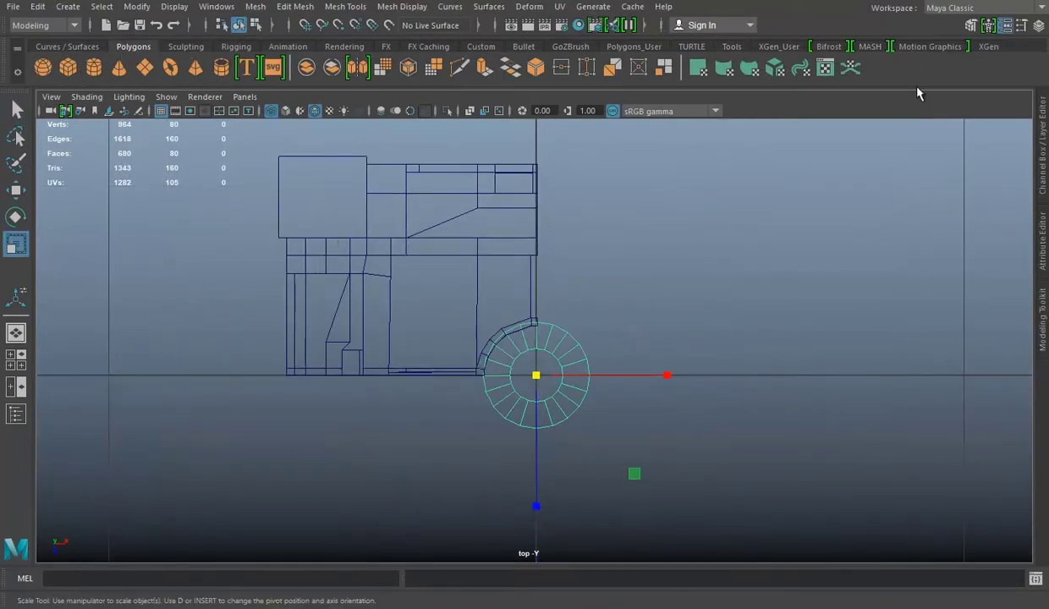
In polyPipe1's inputs, set thickness 0.1 and scale the pipe up to about 2.2.
left_click(1042, 146)
left_click(609, 274)
left_click(952, 309)
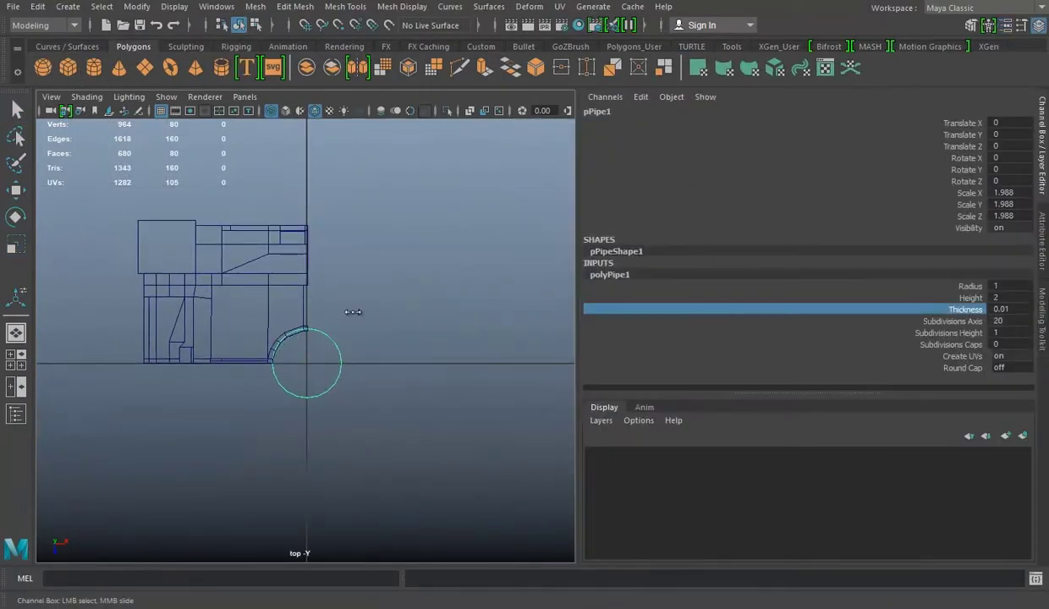
key("f")
key("r")
left_click_drag(310, 421, 330, 431)
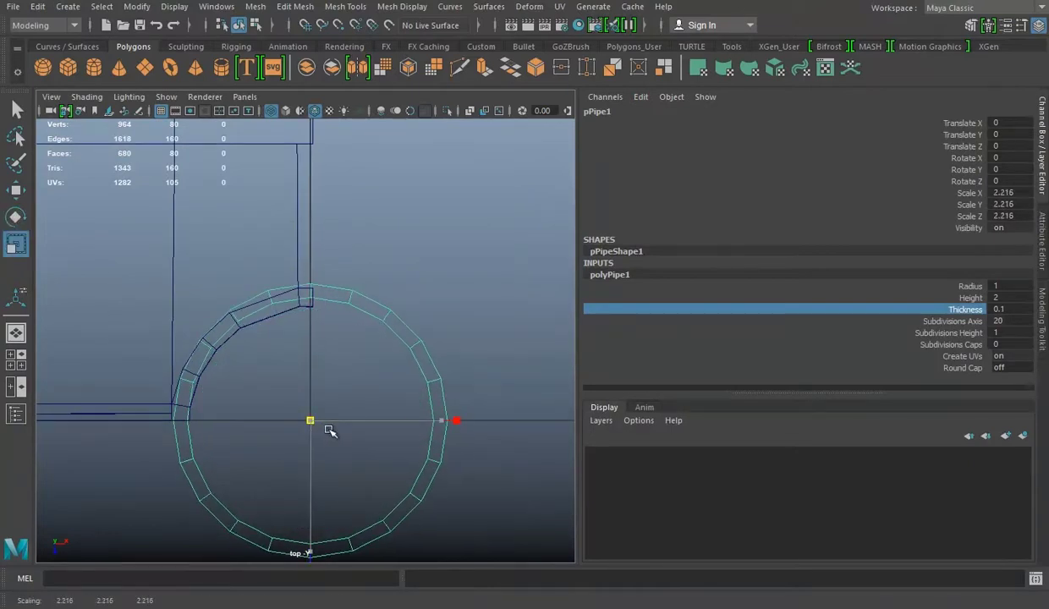
Give the pipe 16 axis subdivisions and a height of 6.2.
left_click(986, 320)
type("16")
key("Return")
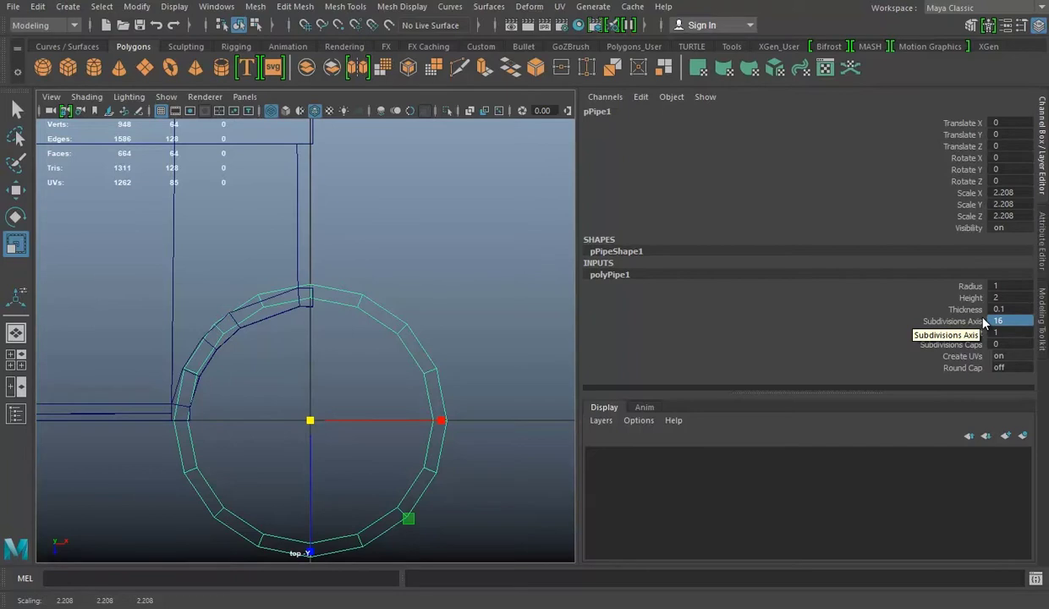
left_click(973, 298)
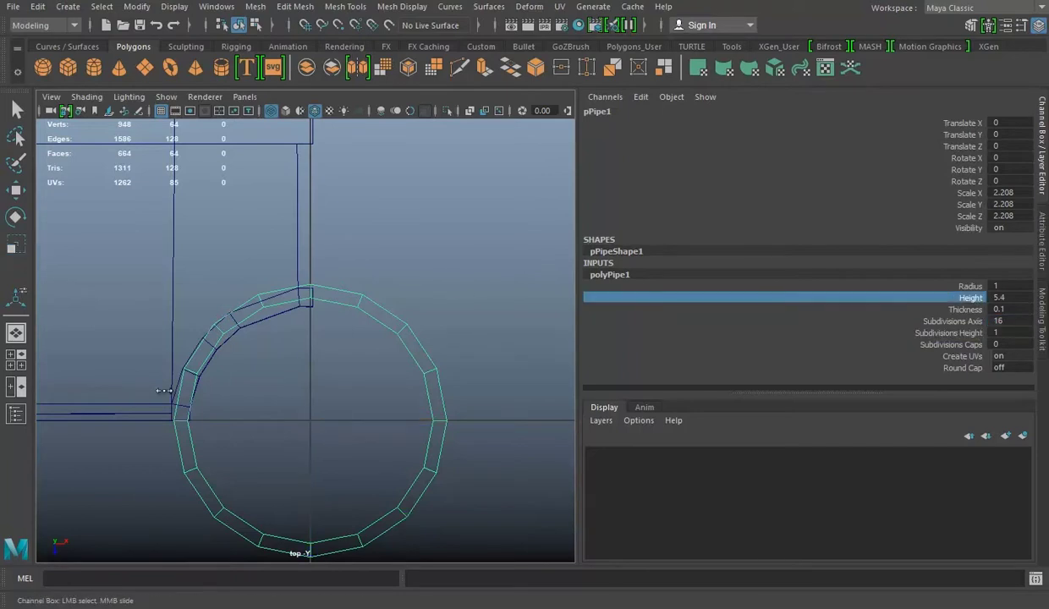
middle_click_drag(384, 391, 389, 390)
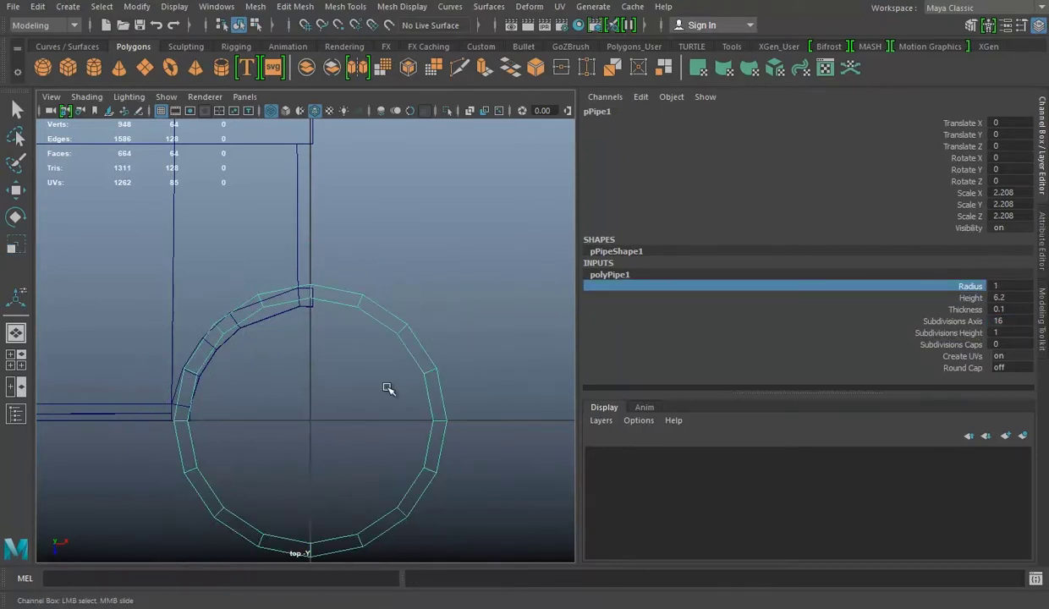
left_click(970, 335)
left_click(829, 345)
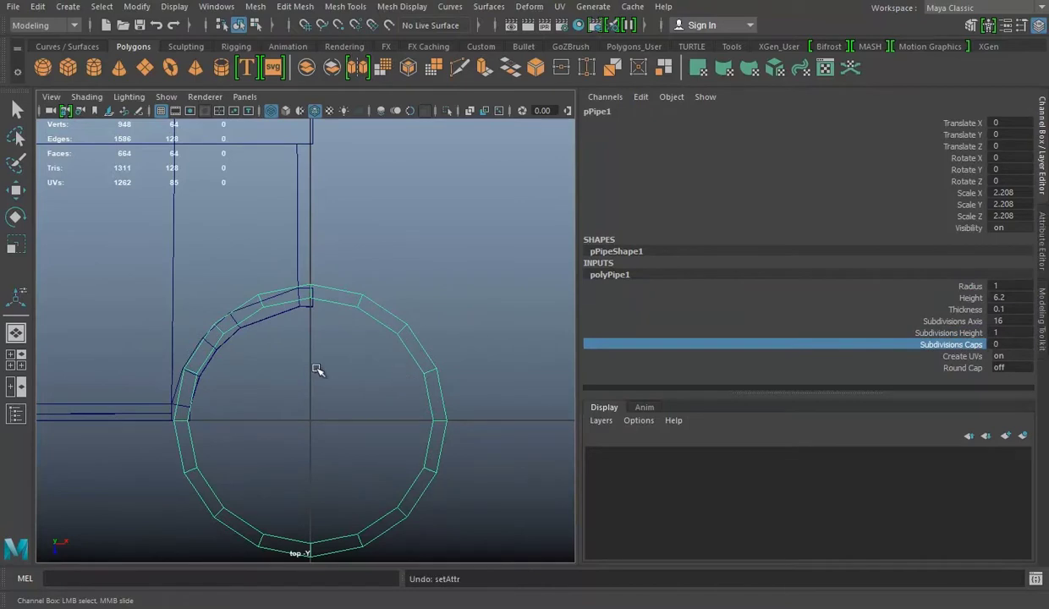
key("space")
key("space")
key("F11")
Shrink the pipe's top ring faces slightly and move them up along the pipe.
left_click(227, 241)
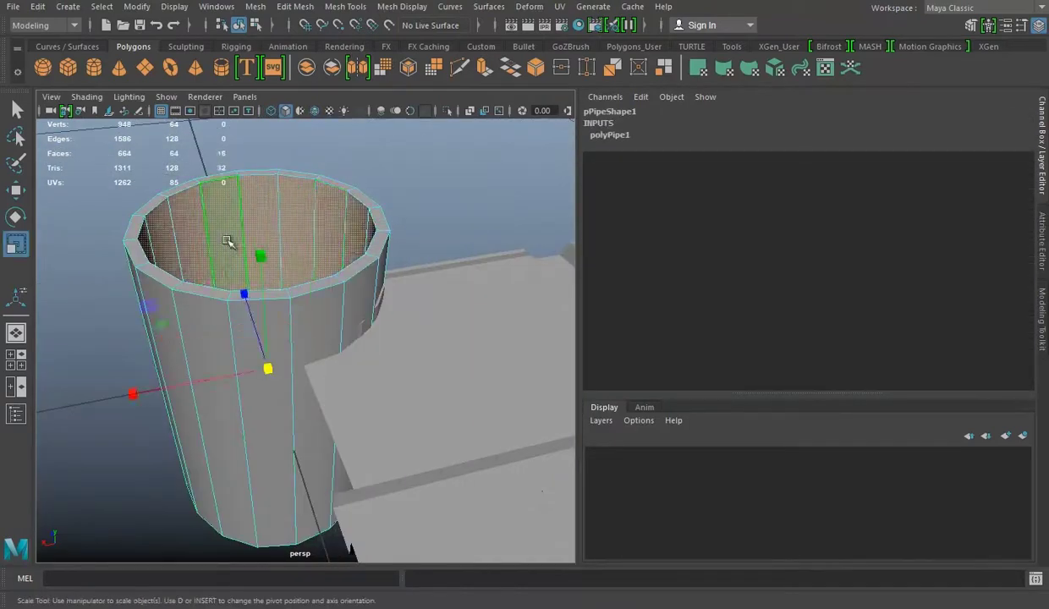
key("space")
key("space")
left_click_drag(312, 458, 290, 457)
key("space")
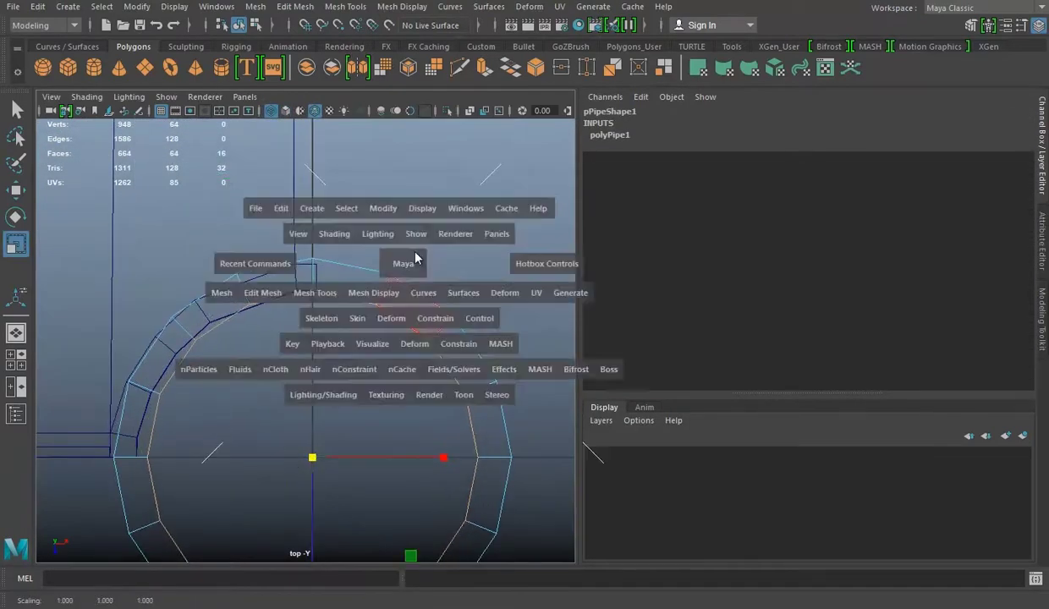
key("space")
key("w")
mouse_move(318, 237)
left_mouse_down("alt")
mouse_move(330, 309)
mouse_move(356, 281)
left_mouse_up("alt")
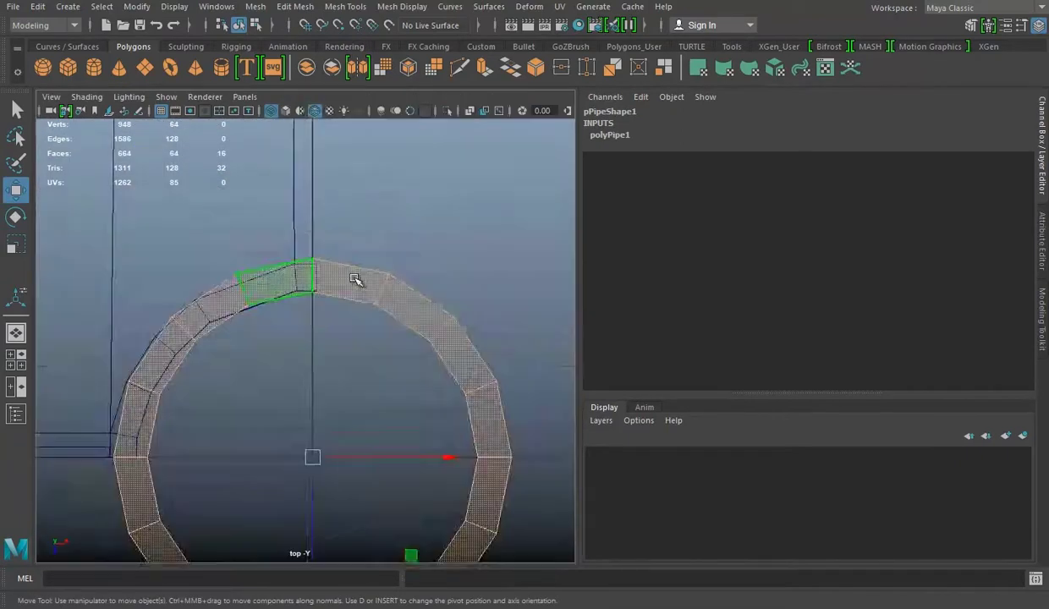
Delete the unwanted half of the pipe's ring in the top view.
left_click(426, 299)
left_click_drag(457, 257, 322, 518)
key("Delete")
scroll(344, 305, "up", 5)
key("space")
key("space")
left_click_drag(417, 321, 359, 357, "alt")
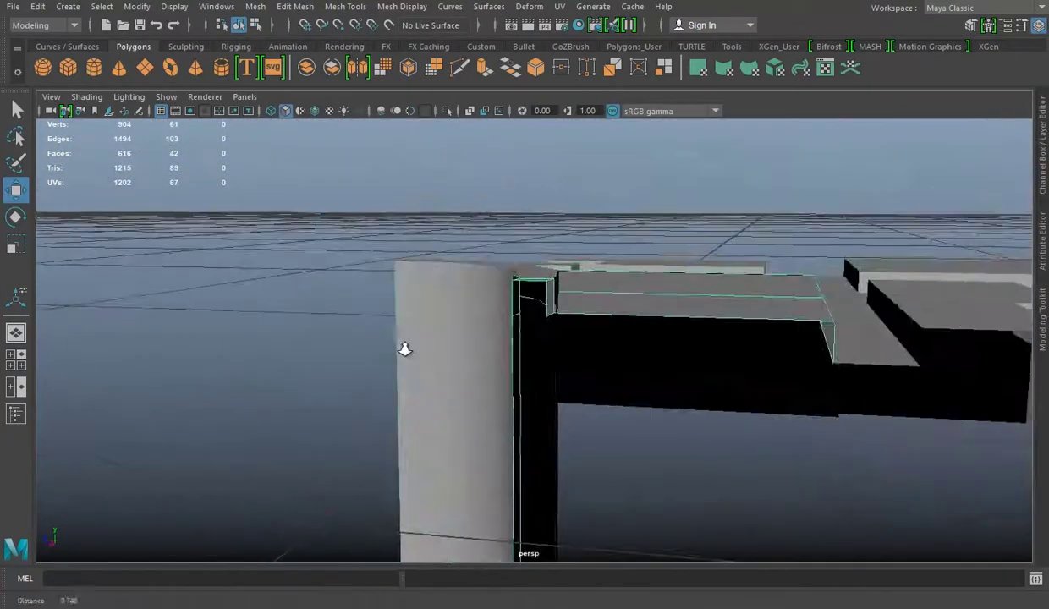
Select the remaining curved wall piece and fit it at the frame's rounded corner.
left_click(403, 347)
left_click_drag(597, 468, 534, 304, "alt")
mouse_move(503, 378)
left_mouse_down("alt")
mouse_move(665, 337)
mouse_move(564, 391)
mouse_move(609, 292)
left_mouse_up("alt")
left_click(609, 293)
mouse_move(614, 368)
left_mouse_down("alt")
mouse_move(560, 225)
mouse_move(553, 337)
left_mouse_up("alt")
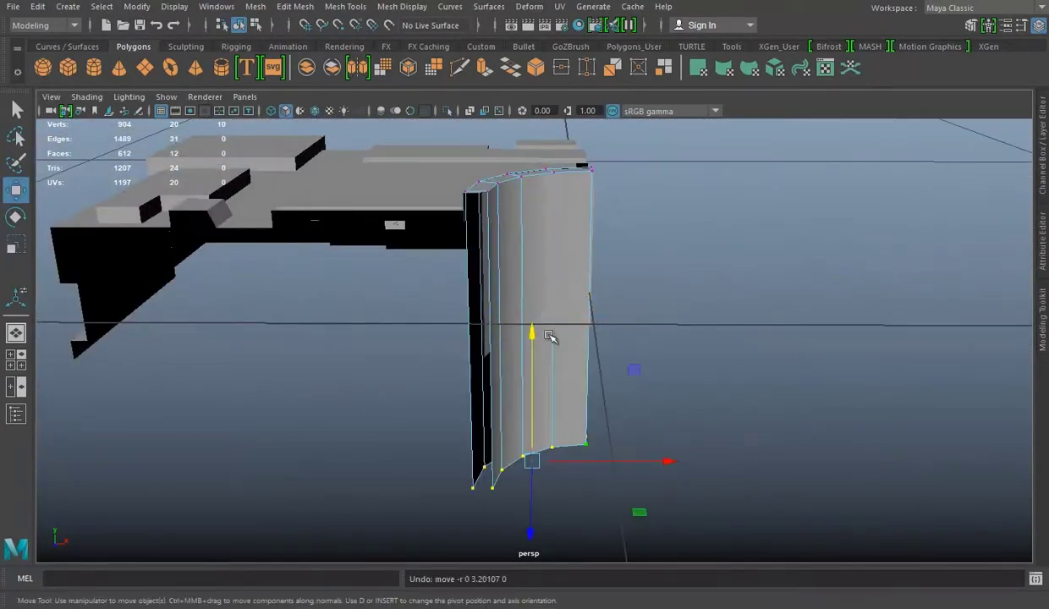
right_click_drag(588, 189, 528, 331)
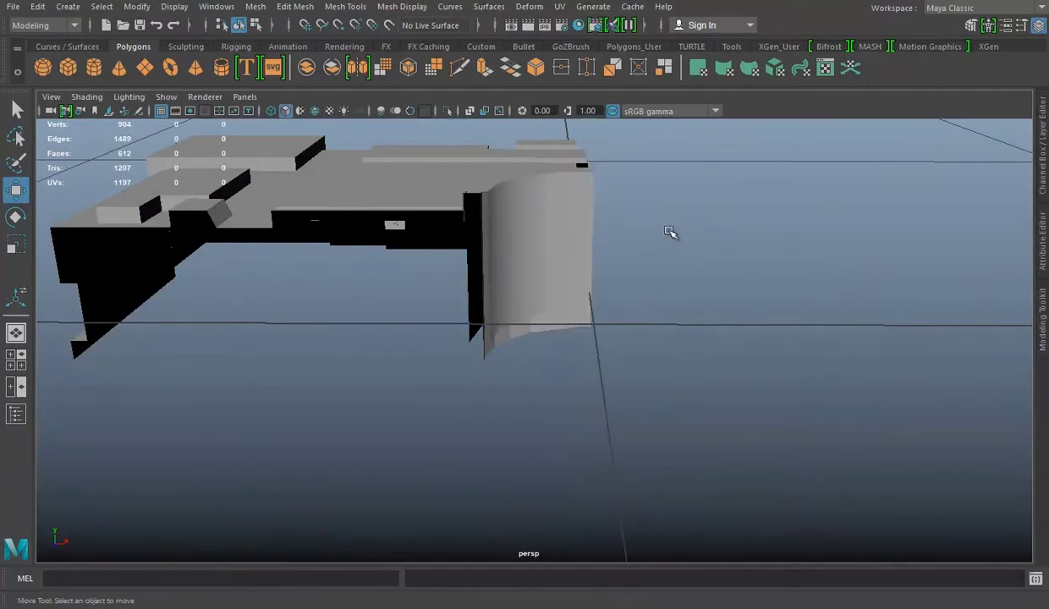
right_click_drag(672, 232, 773, 183)
mouse_move(773, 183)
left_mouse_down("alt")
mouse_move(494, 328)
mouse_move(475, 386)
left_mouse_up("alt")
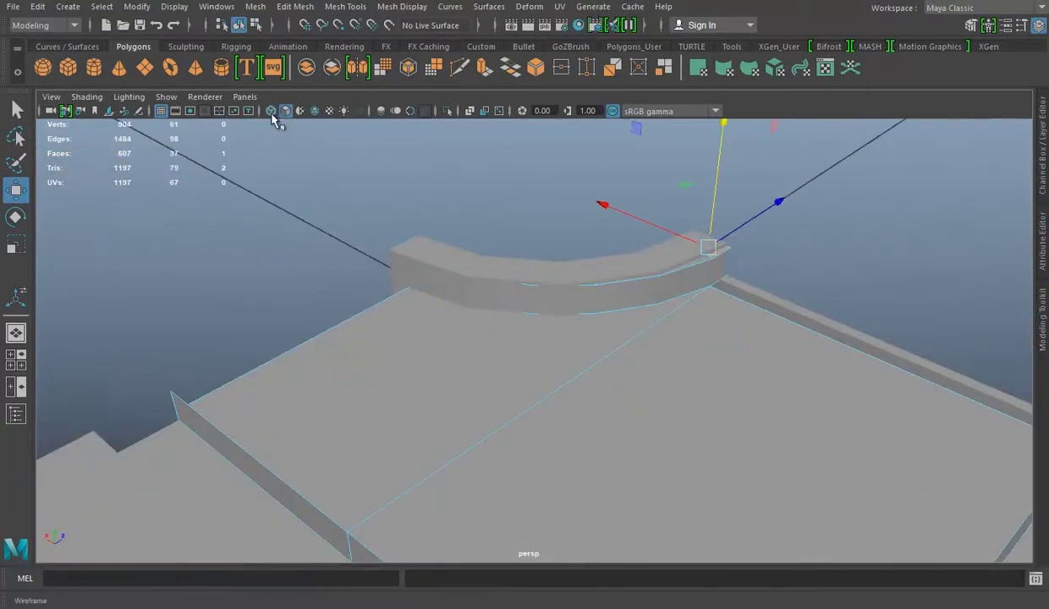
In wireframe, delete the curved wall's top face ring.
left_click(270, 111)
double_click(476, 251)
key("Delete")
Snap a stray wall vertex onto the frame's corner vertex and merge them.
key("F9")
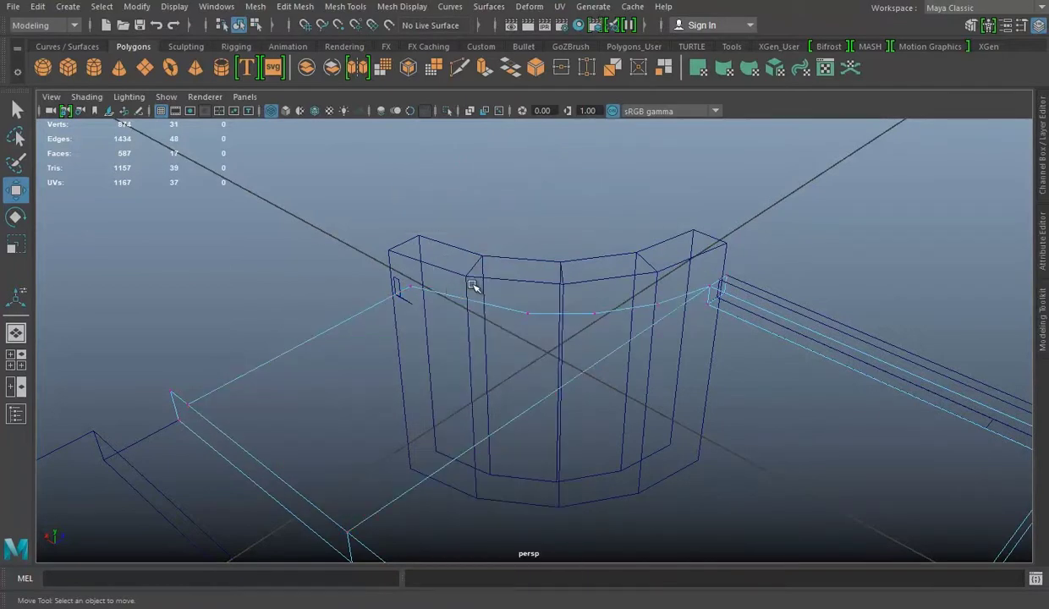
left_click(734, 47)
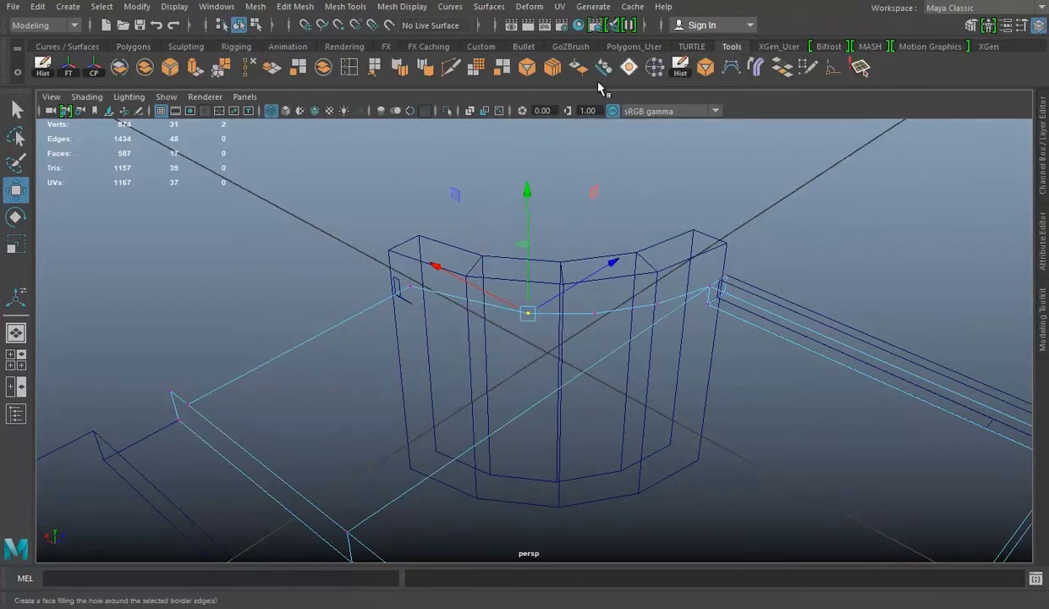
key("Delete")
left_click_drag(503, 303, 536, 330)
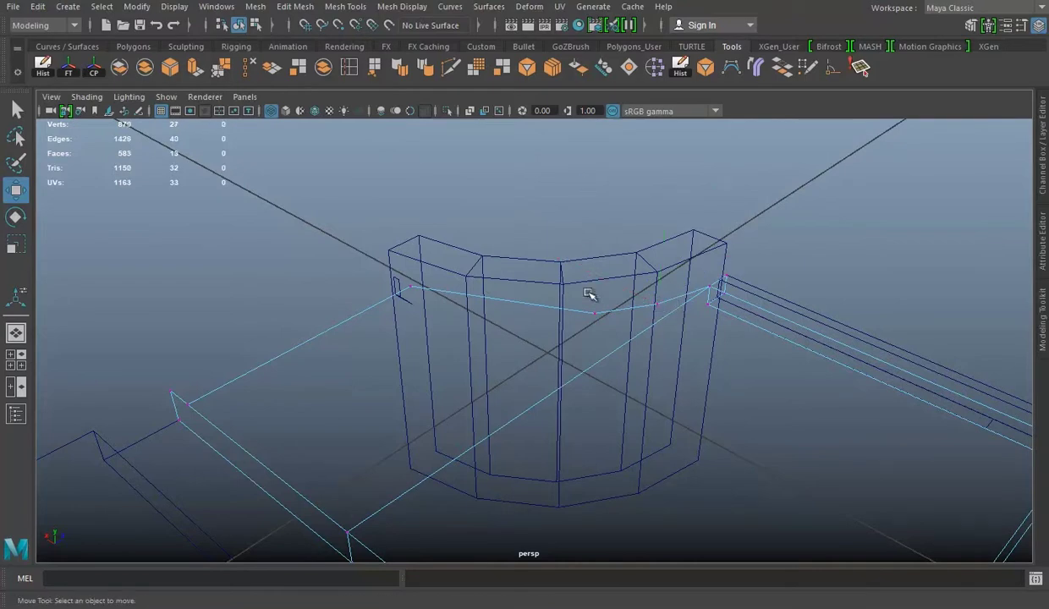
left_click_drag(594, 313, 408, 287)
left_click(223, 69)
Merge the next pair of nearby vertices and return to smooth shaded display.
left_click(660, 305)
scroll(659, 303, "up", 3)
scroll(356, 235, "up", 5)
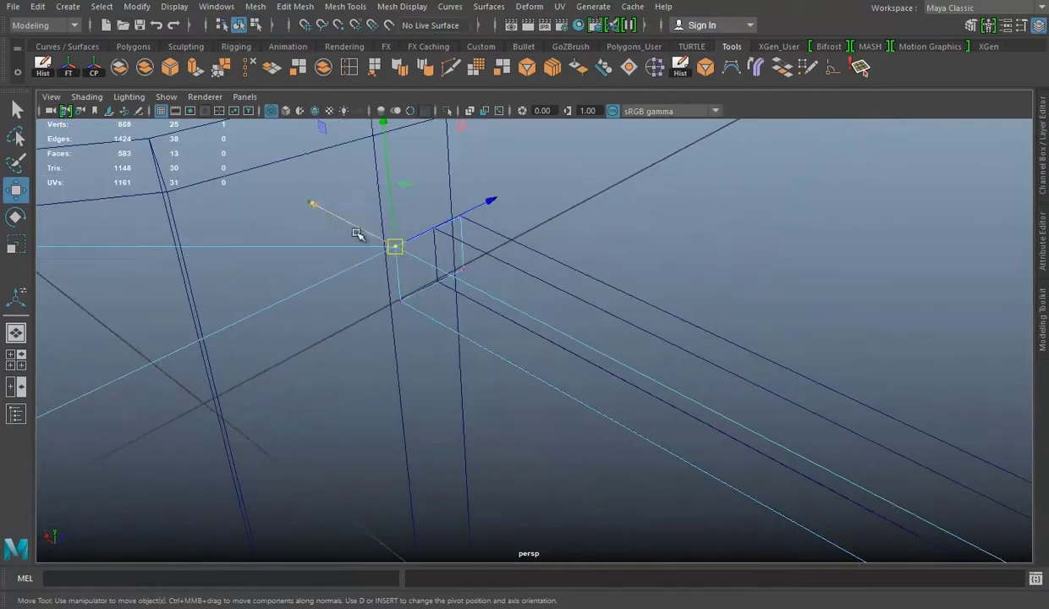
left_click(222, 70)
scroll(558, 286, "down", 5)
key("q")
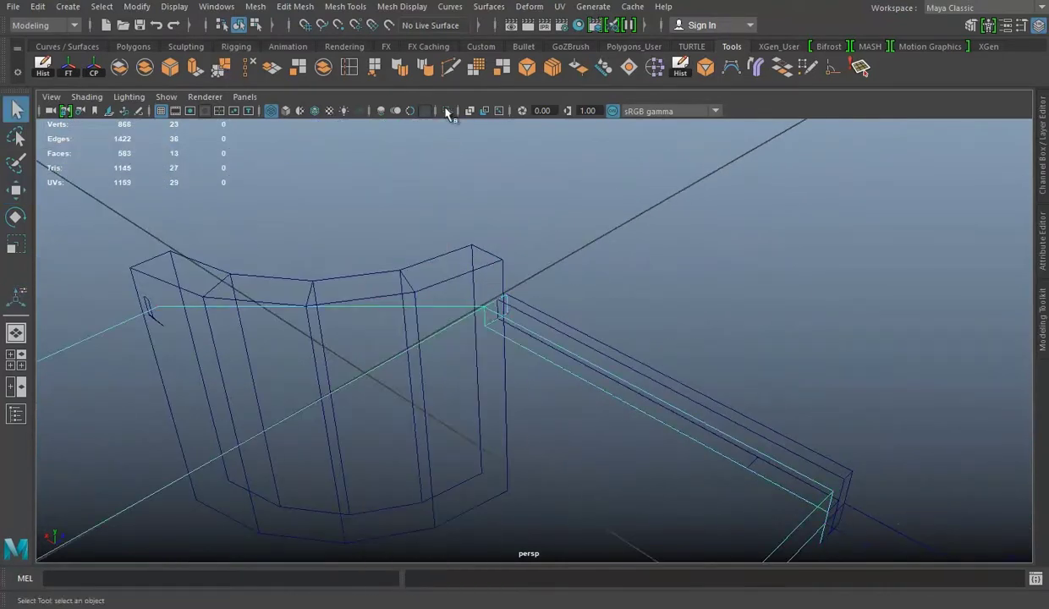
key("5")
Select a face and then the two vertices at the frame corner.
left_click_drag(471, 335, 583, 504, "alt")
right_click_drag(552, 206, 480, 225)
left_click(399, 262)
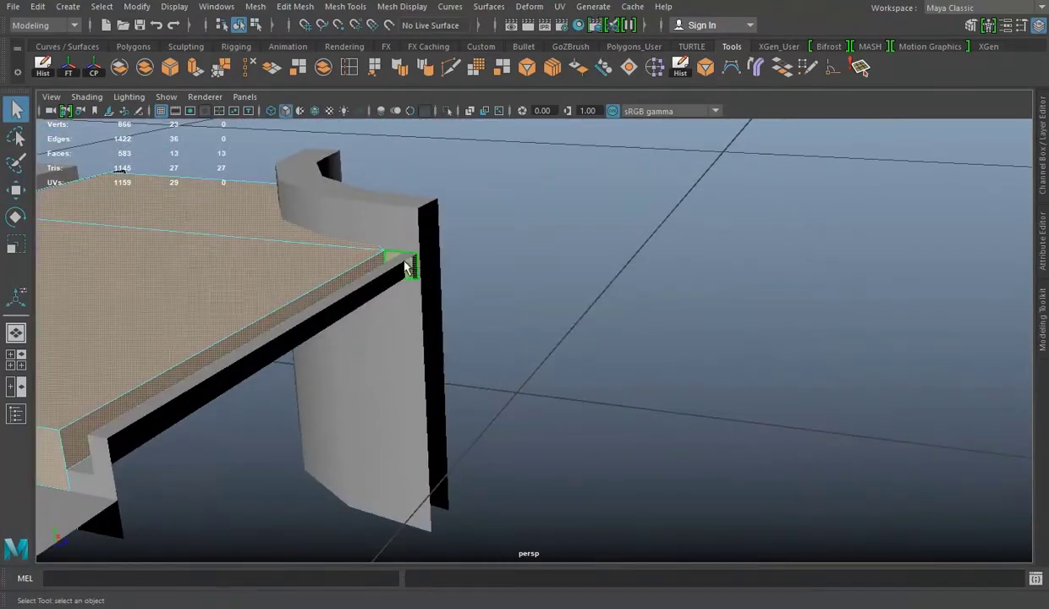
left_click_drag(399, 263, 575, 308, "alt")
right_click_drag(575, 308, 635, 339, "alt")
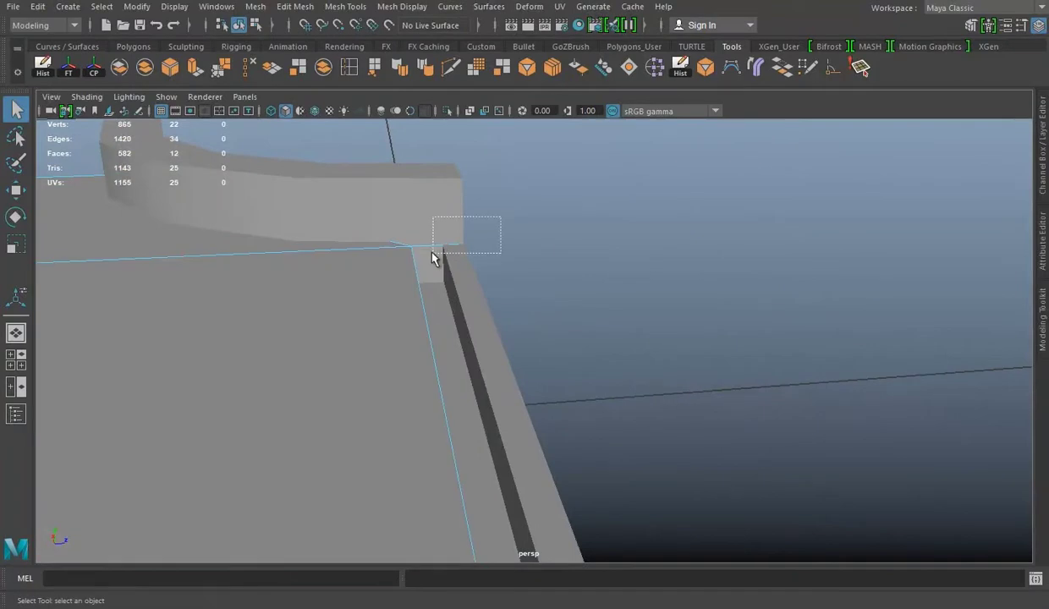
mouse_move(354, 281)
left_mouse_down("alt")
mouse_move(716, 300)
mouse_move(469, 286)
mouse_move(445, 321)
mouse_move(419, 303)
mouse_move(488, 277)
mouse_move(531, 241)
mouse_move(580, 299)
mouse_move(649, 297)
mouse_move(482, 331)
mouse_move(470, 322)
left_mouse_up("alt")
Select the five corner vertices and shift them along X toward the curved wall.
left_click(400, 309)
key("w")
left_click(255, 6)
left_click(297, 196)
mouse_move(297, 196)
left_mouse_down("alt")
mouse_move(452, 263)
mouse_move(314, 237)
mouse_move(533, 233)
left_mouse_up("alt")
left_click(421, 213)
mouse_move(422, 213)
left_mouse_down("alt")
mouse_move(533, 266)
mouse_move(330, 368)
left_mouse_up("alt")
left_click_drag(499, 368, 593, 398, "alt")
mouse_move(593, 398)
left_mouse_down()
mouse_move(621, 402)
mouse_move(677, 359)
mouse_move(593, 401)
left_mouse_up()
left_click(603, 391)
Raise one corner vertex of the slab upward.
mouse_move(620, 328)
left_mouse_down("alt")
mouse_move(630, 336)
mouse_move(504, 375)
mouse_move(461, 375)
mouse_move(606, 332)
left_mouse_up("alt")
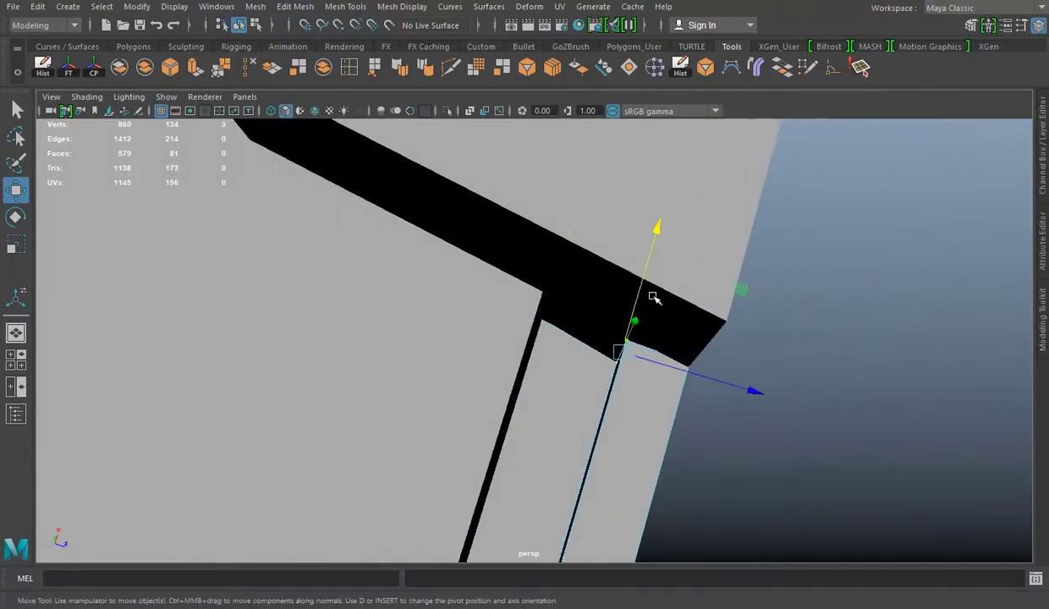
mouse_move(649, 269)
left_mouse_down("alt")
mouse_move(476, 281)
mouse_move(640, 357)
mouse_move(354, 258)
mouse_move(336, 329)
mouse_move(449, 351)
mouse_move(504, 204)
left_mouse_up("alt")
left_click(460, 300)
left_click(640, 357)
right_click_drag(504, 204, 440, 204)
left_click(351, 349)
left_click_drag(370, 349, 370, 316)
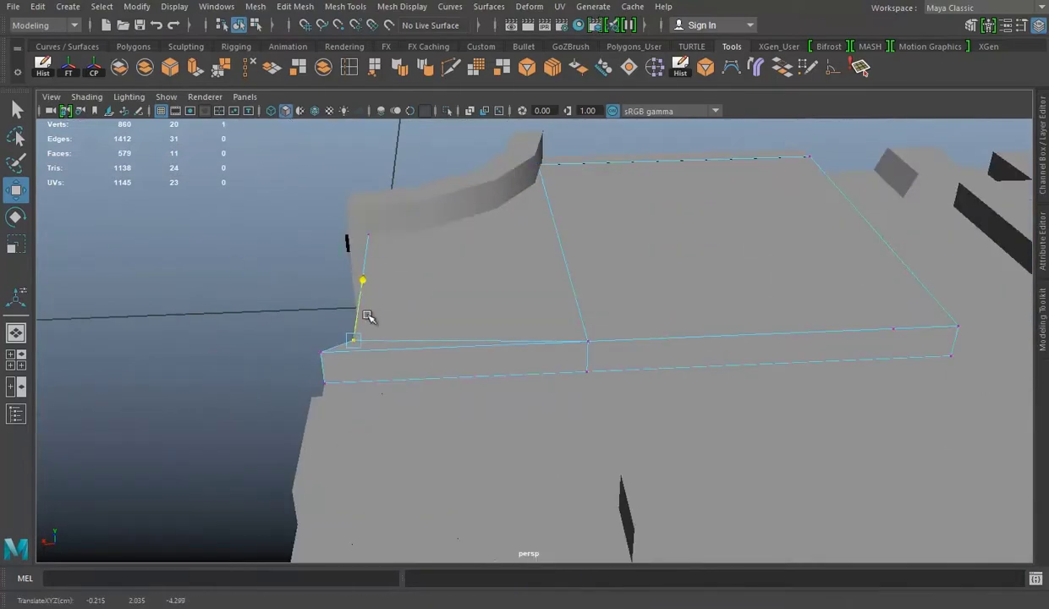
Slide the slab's front and back corner vertices left along X to meet the curved wall.
right_click_drag(457, 204, 528, 180)
left_click(409, 167)
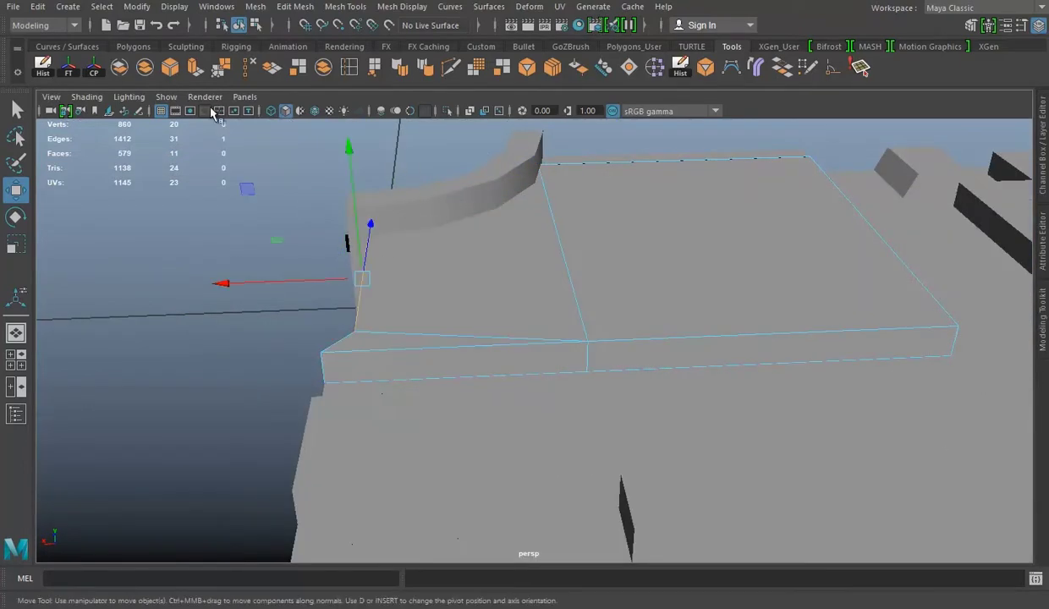
right_click_drag(464, 258, 407, 254)
left_click(343, 332)
left_click_drag(343, 332, 309, 362)
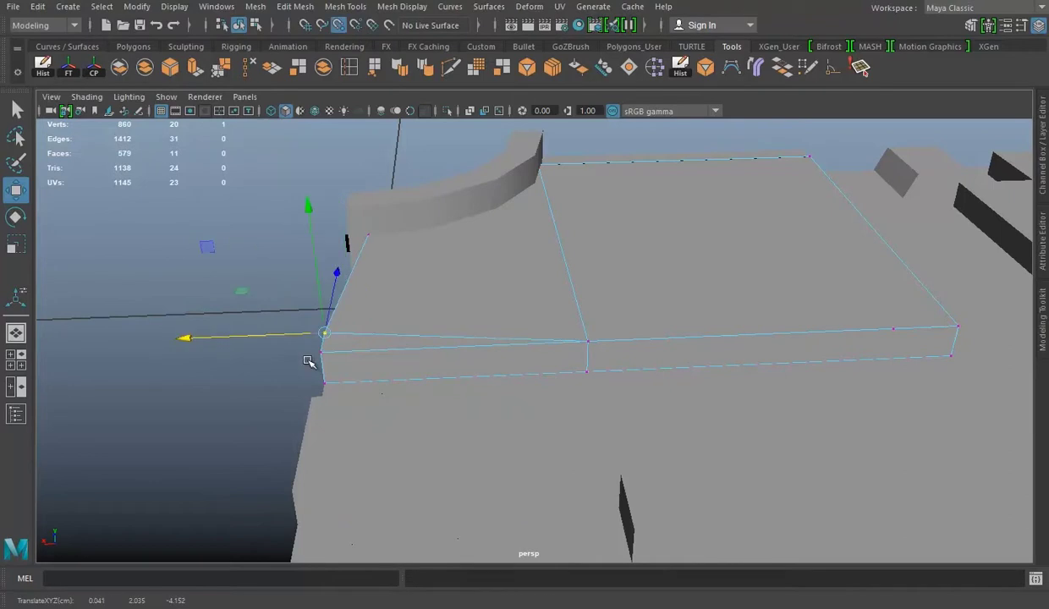
left_click(368, 234)
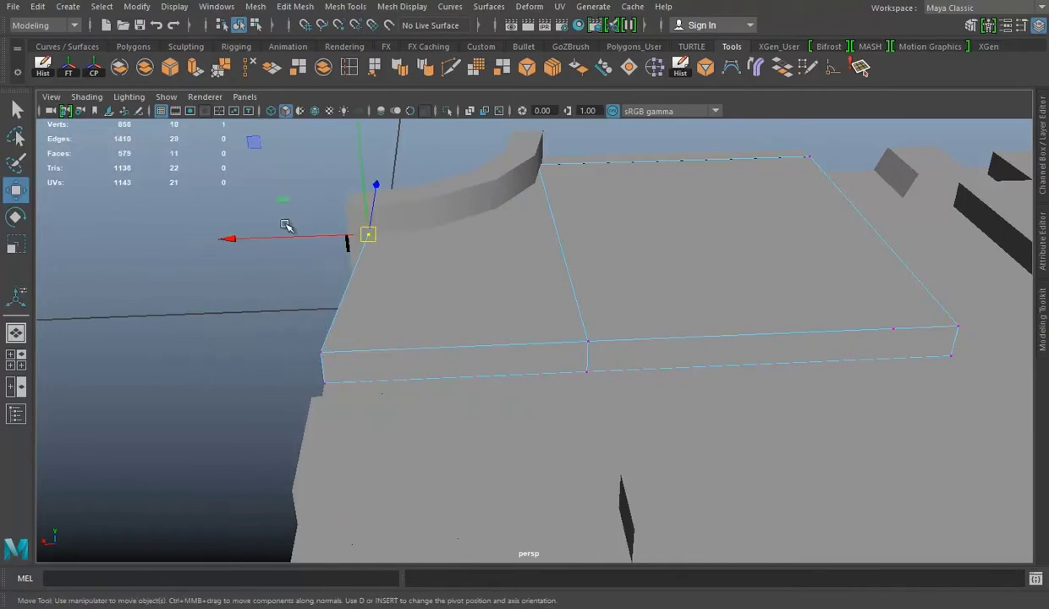
left_click_drag(286, 237, 264, 238)
In top view, insert an edge loop across the slab and shift it toward the curved wall.
key("space")
scroll(543, 206, "down", 3)
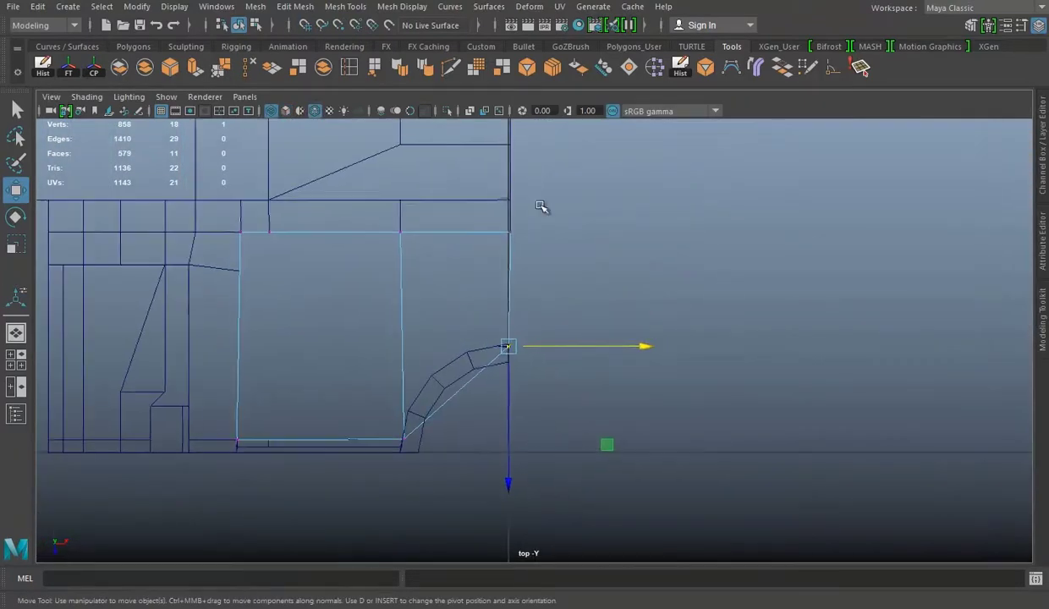
key("r")
key("w")
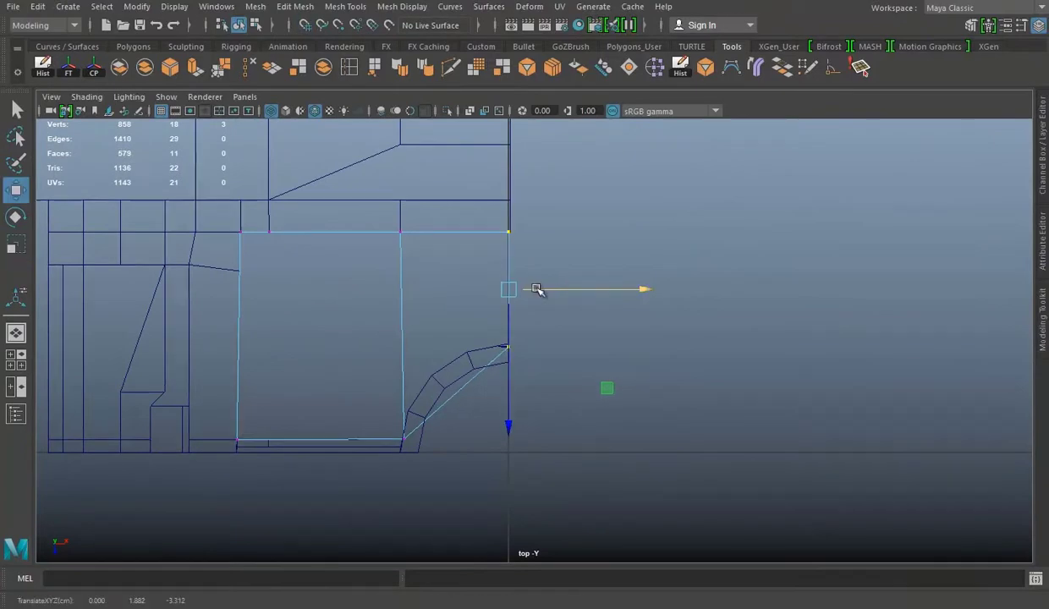
scroll(542, 263, "up", 1)
left_click(349, 67)
scroll(489, 416, "up", 1)
left_click(442, 405)
key("w")
left_click_drag(440, 404, 418, 386)
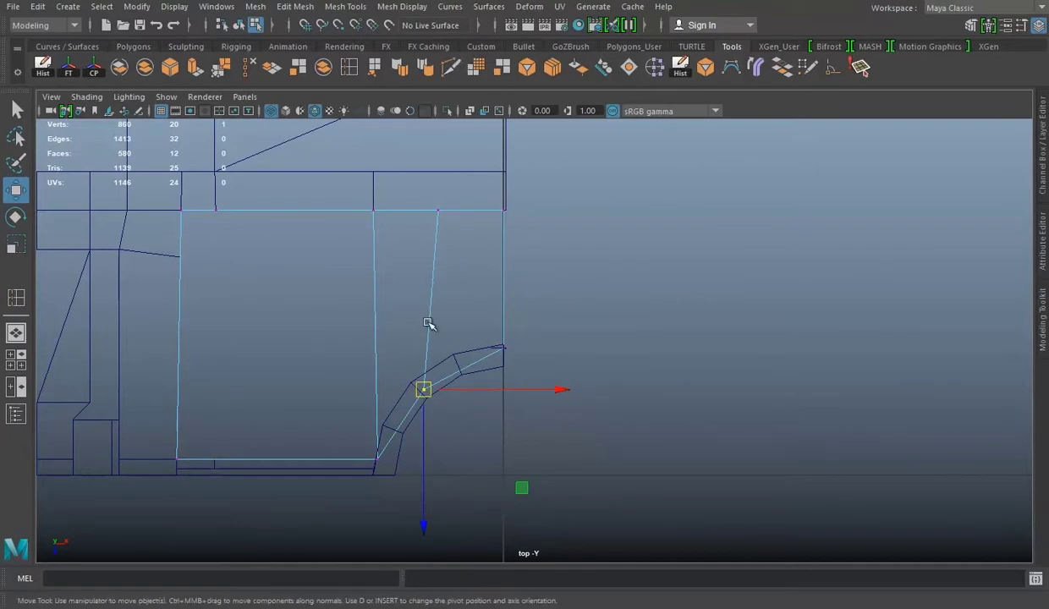
Delete the unwanted diagonal edge left by the Multi-Cut.
key("y")
key("w")
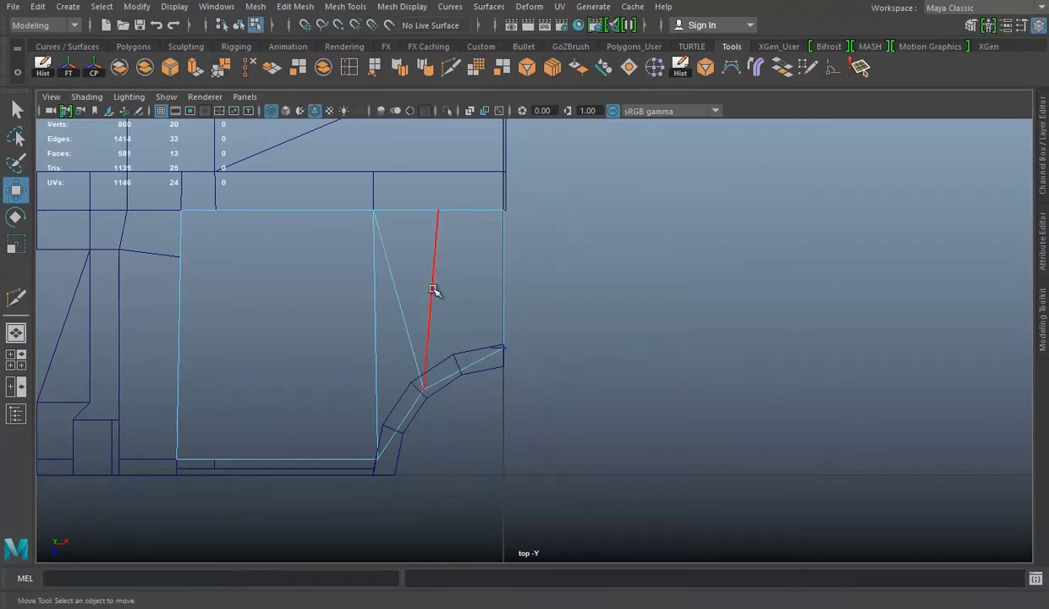
key("Delete")
key("space")
key("space")
Select the combined frame mesh and save the scene.
right_click_drag(586, 201, 710, 164)
mouse_move(710, 164)
left_mouse_down("alt")
mouse_move(562, 303)
mouse_move(581, 267)
mouse_move(356, 310)
mouse_move(551, 314)
mouse_move(359, 328)
mouse_move(459, 386)
mouse_move(497, 392)
mouse_move(595, 372)
mouse_move(621, 286)
mouse_move(495, 257)
left_mouse_up("alt")
left_click(581, 268)
left_click(494, 315)
key("ctrl+s")
Isolate the frame mesh with Ctrl+1 and bring the wall end into close view.
key("ctrl+1")
scroll(620, 286, "up", 5)
right_click_drag(495, 257, 363, 293)
left_click_drag(363, 293, 645, 305, "alt")
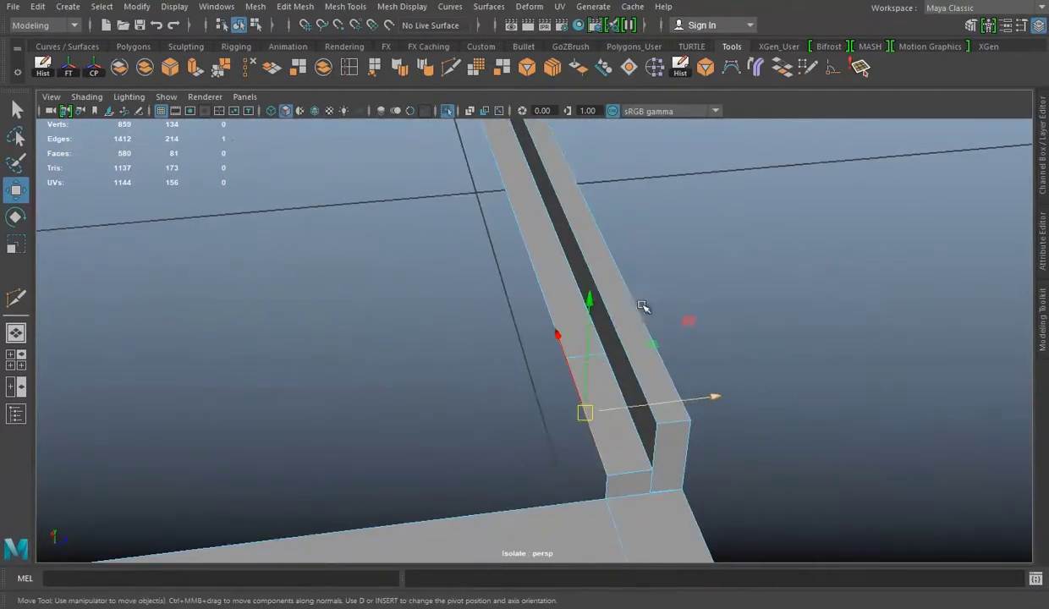
Target Weld the wall end's bottom corner vertex and the next corner vertex to their neighbours.
key("q")
right_click_drag(638, 204, 497, 166)
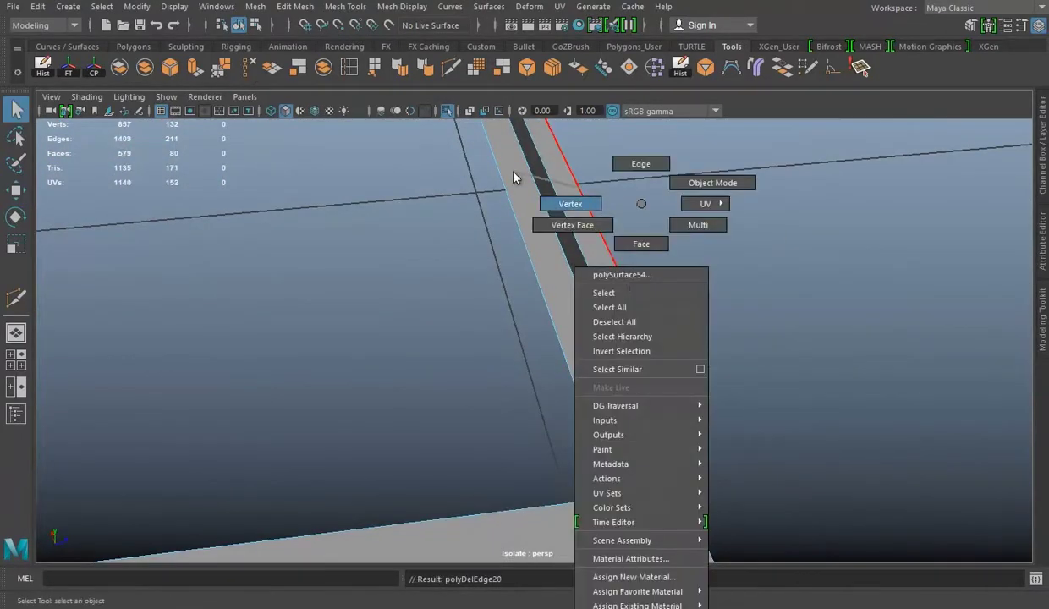
key("w")
left_click(660, 473)
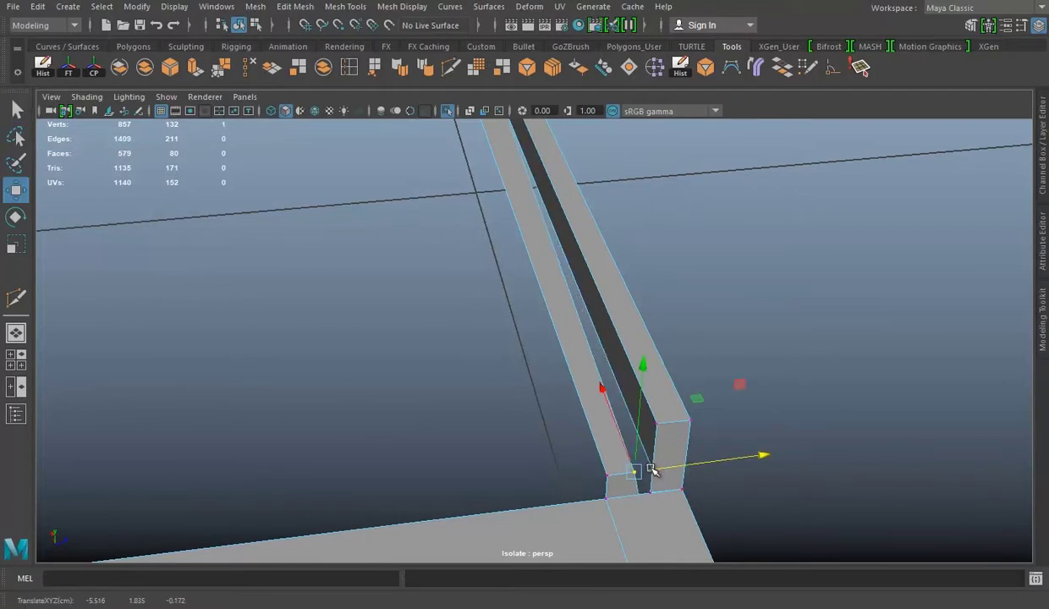
key("f")
left_click(222, 68)
scroll(693, 403, "down", 3)
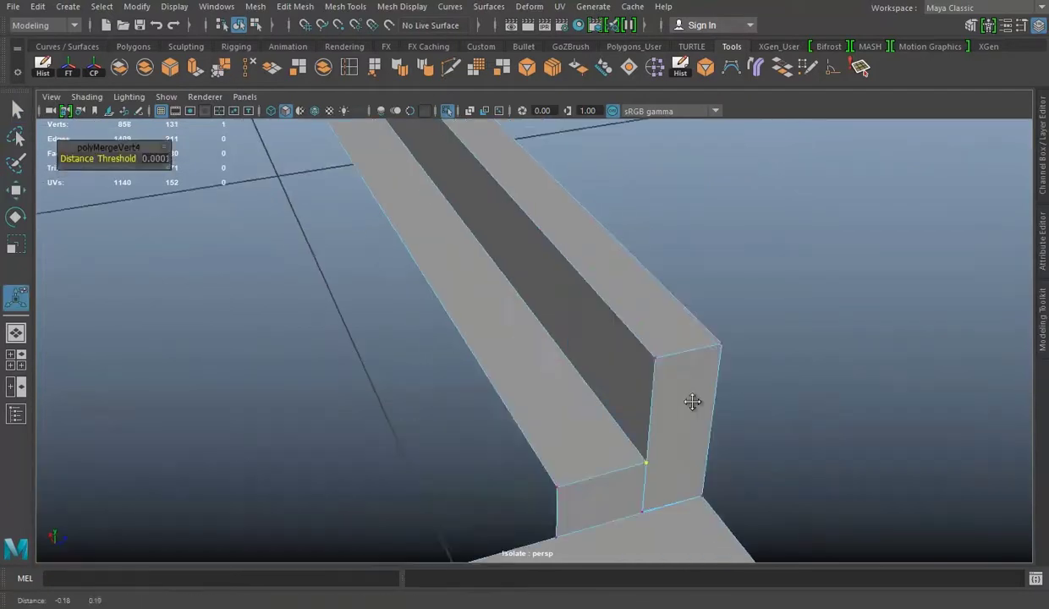
right_click_drag(520, 276, 445, 204)
key("w")
left_click(445, 160)
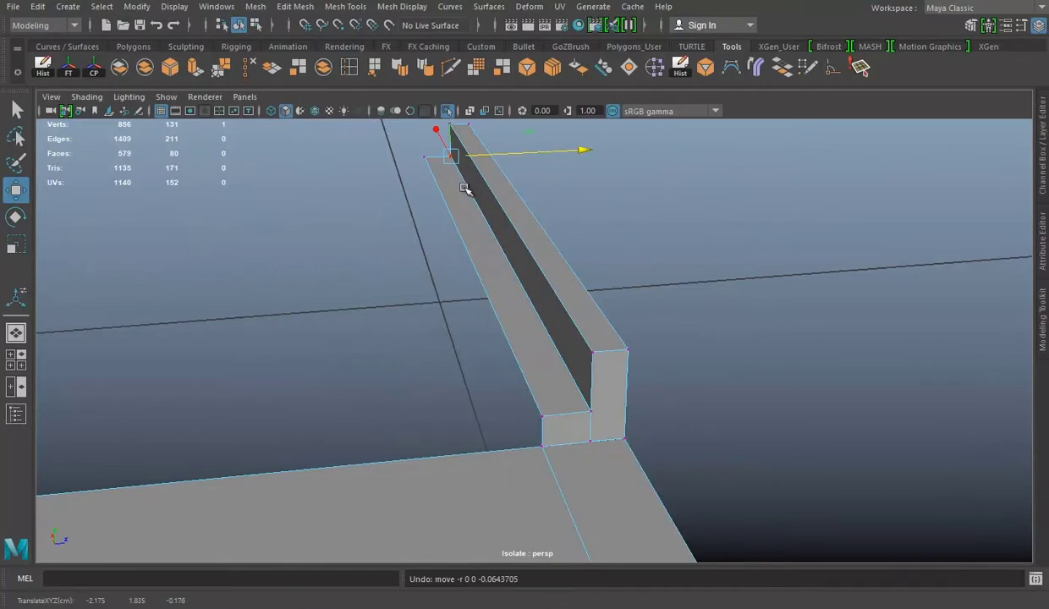
key("f")
left_click(205, 71)
Delete the wall's inner end face.
mouse_move(548, 274)
left_mouse_down("alt")
mouse_move(672, 474)
mouse_move(333, 323)
mouse_move(494, 372)
mouse_move(344, 216)
mouse_move(326, 239)
left_mouse_up("alt")
key("q")
left_click(494, 372)
key("Delete")
key("Delete")
key("Delete")
Extrude the wall's open edge and move it straight down vertically.
left_click_drag(597, 337, 396, 267, "alt")
mouse_move(628, 265)
left_mouse_down("alt")
mouse_move(684, 258)
mouse_move(550, 237)
left_mouse_up("alt")
left_click_drag(808, 275, 492, 187, "alt")
right_click_drag(492, 187, 492, 145)
left_click(195, 68)
key("w")
mouse_move(565, 288)
left_mouse_down("alt")
mouse_move(524, 295)
mouse_move(504, 271)
left_mouse_up("alt")
mouse_move(503, 186)
left_mouse_down()
mouse_move(507, 222)
mouse_move(663, 344)
mouse_move(787, 340)
mouse_move(592, 343)
left_mouse_up()
key("ctrl+z")
mouse_move(522, 250)
left_mouse_down()
mouse_move(623, 279)
mouse_move(494, 288)
mouse_move(507, 269)
mouse_move(516, 277)
left_mouse_up()
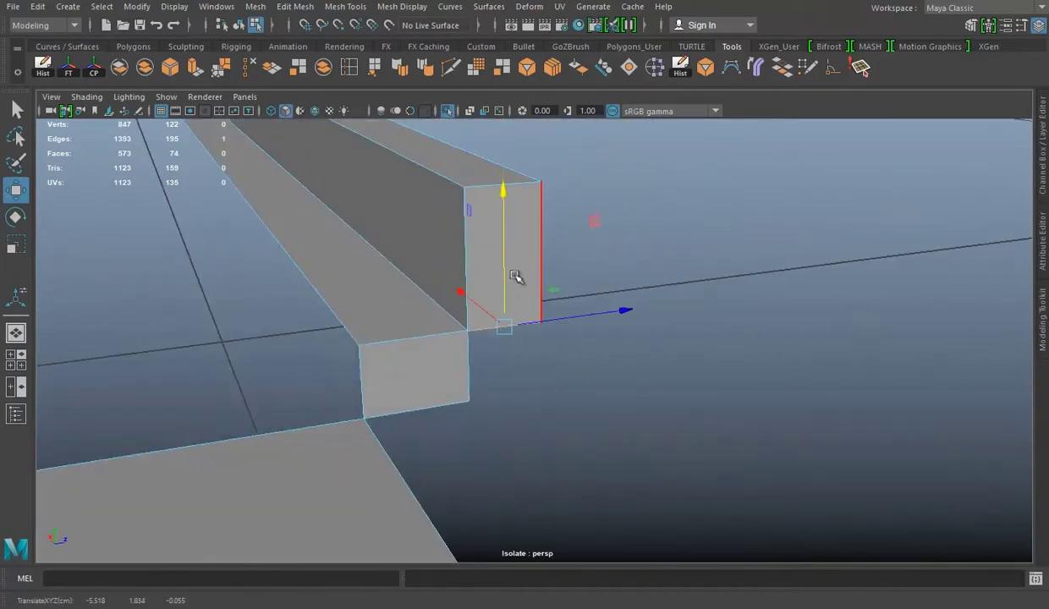
Weld the extruded vertex onto the wall, bevel the wall edge, and merge the joint vertex.
left_click(215, 72)
key("q")
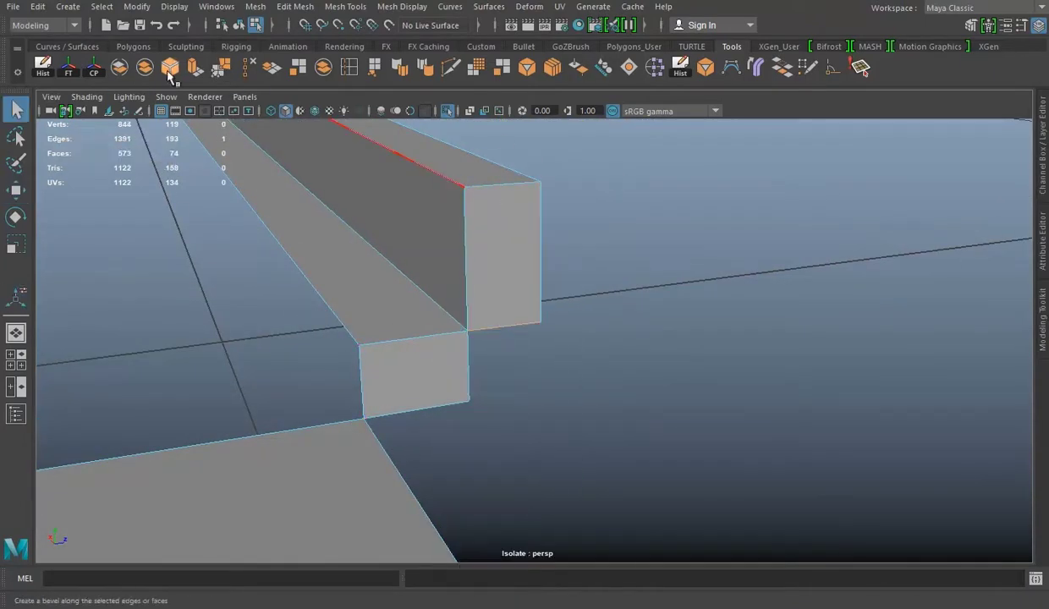
left_click(170, 74)
key("w")
left_click_drag(501, 255, 516, 335)
key("ctrl+z")
left_click_drag(503, 246, 511, 286)
right_click_drag(521, 203, 440, 219)
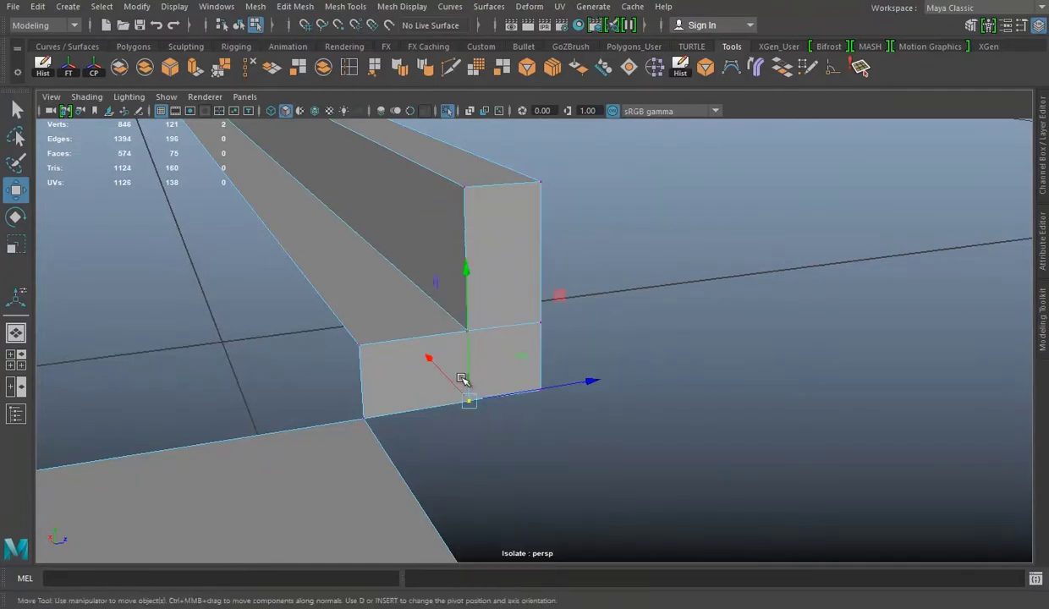
left_click(213, 67)
Cut a new edge across the slab face and insert an edge loop across the slab.
mouse_move(735, 375)
left_mouse_down("alt")
mouse_move(553, 300)
mouse_move(438, 393)
mouse_move(242, 89)
left_mouse_up("alt")
key("q")
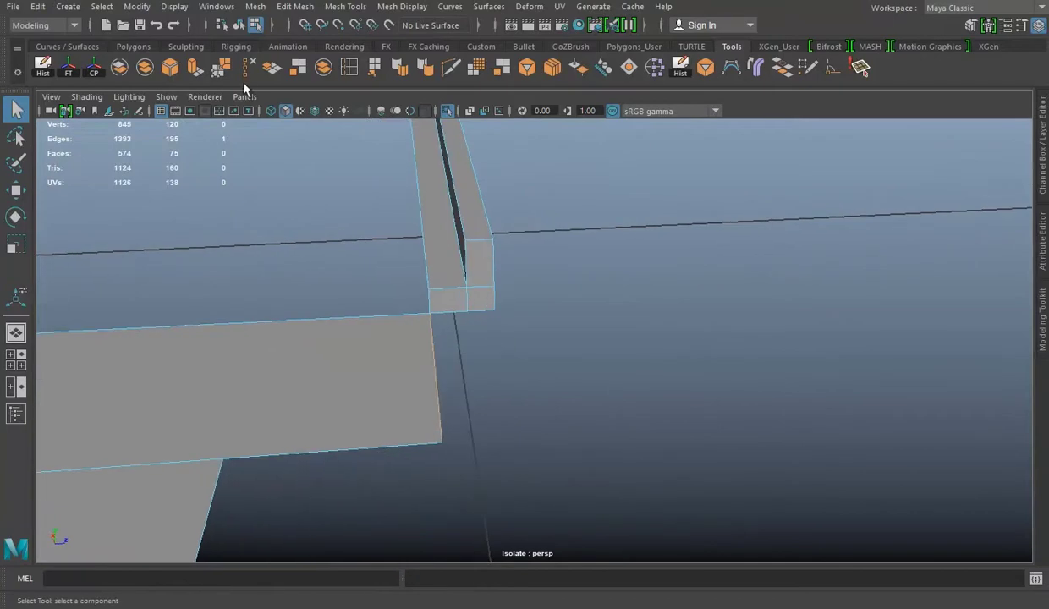
left_click(448, 320)
key("w")
left_click_drag(491, 361, 476, 423, "alt")
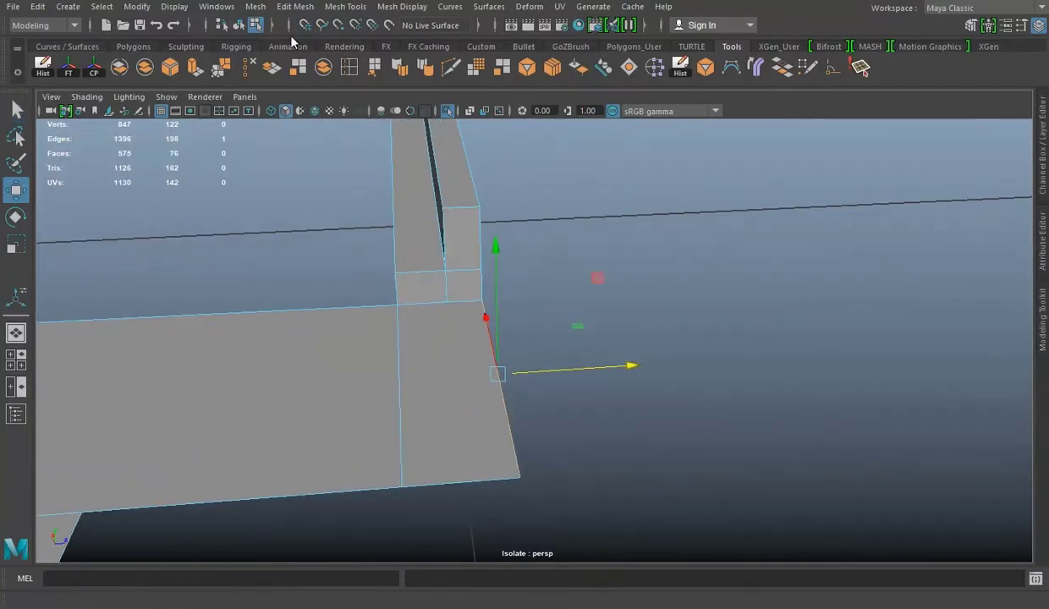
right_click_drag(476, 423, 477, 494, "shift")
left_click(474, 485)
key("w")
Snap the loose slab vertex onto the corner to merge it.
right_click_drag(374, 204, 286, 204)
left_click(314, 245)
mouse_move(403, 232)
left_mouse_down()
mouse_move(440, 291)
mouse_move(403, 276)
mouse_move(478, 301)
mouse_move(582, 163)
left_mouse_up()
key("F8")
key("w")
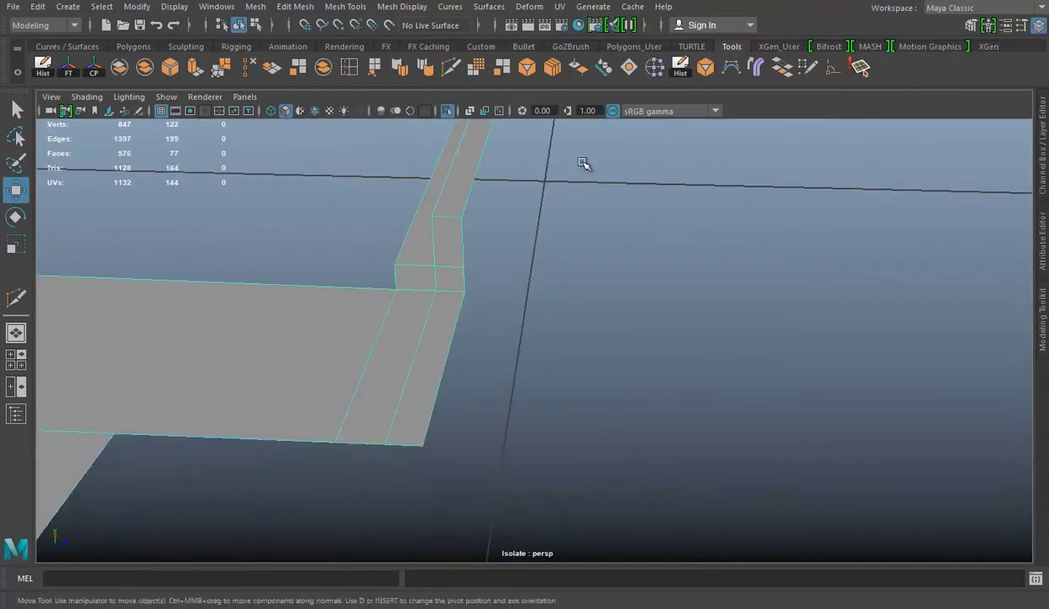
Save the scene and frame the slab corner close up.
left_click(426, 67)
key("w")
key("F8")
left_click_drag(531, 192, 504, 225, "alt")
key("ctrl+s")
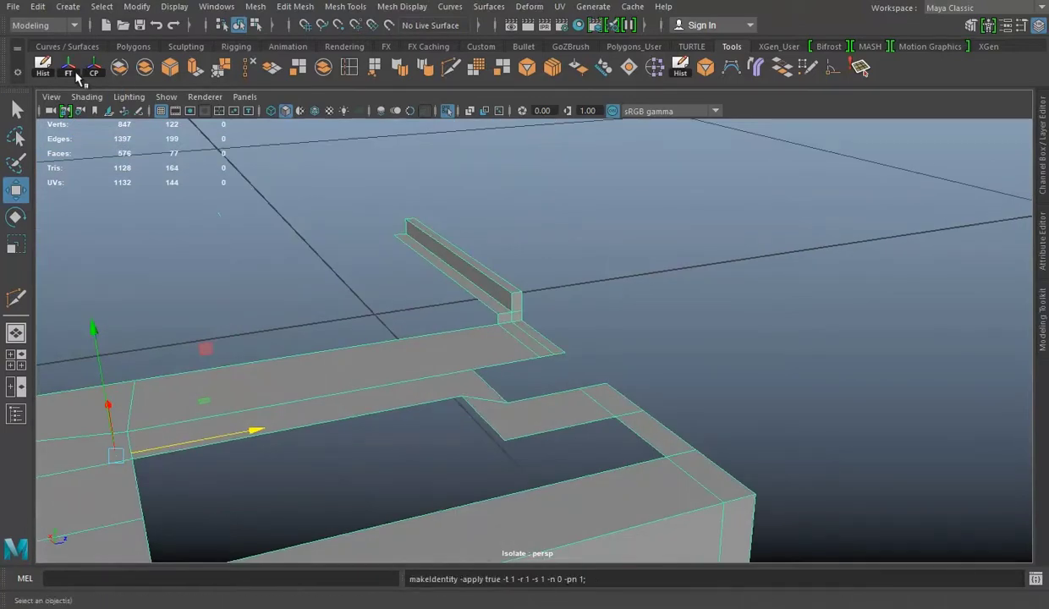
key("f")
left_click(451, 67)
key("w")
mouse_move(464, 204)
right_mouse_down()
mouse_move(429, 225)
mouse_move(678, 435)
right_mouse_up()
Slide the slab's corner vertex right along X and merge it with its neighbour.
left_click(429, 225)
left_click_drag(719, 433, 756, 425)
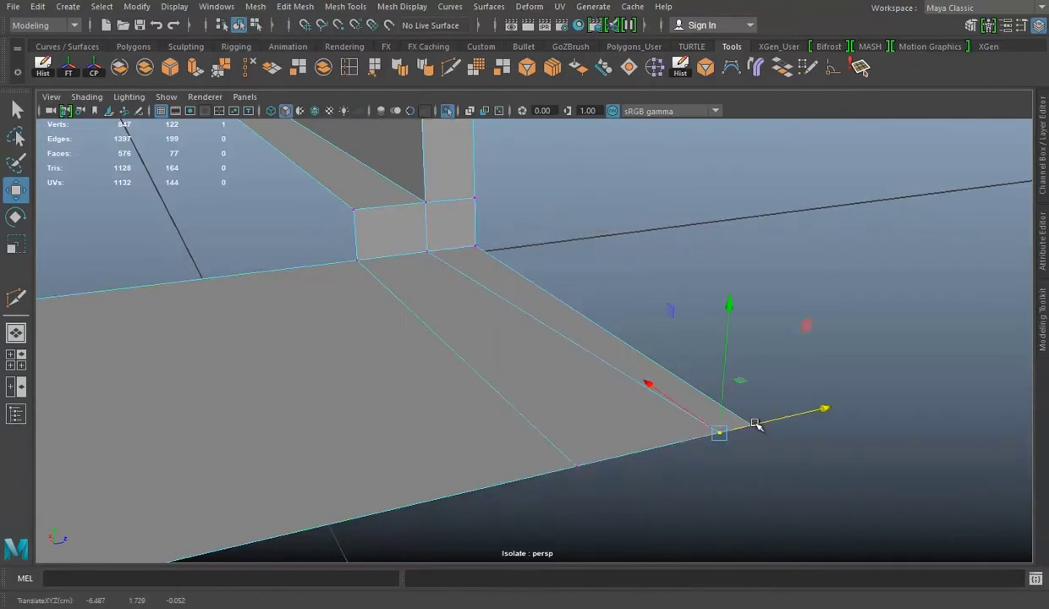
key("q")
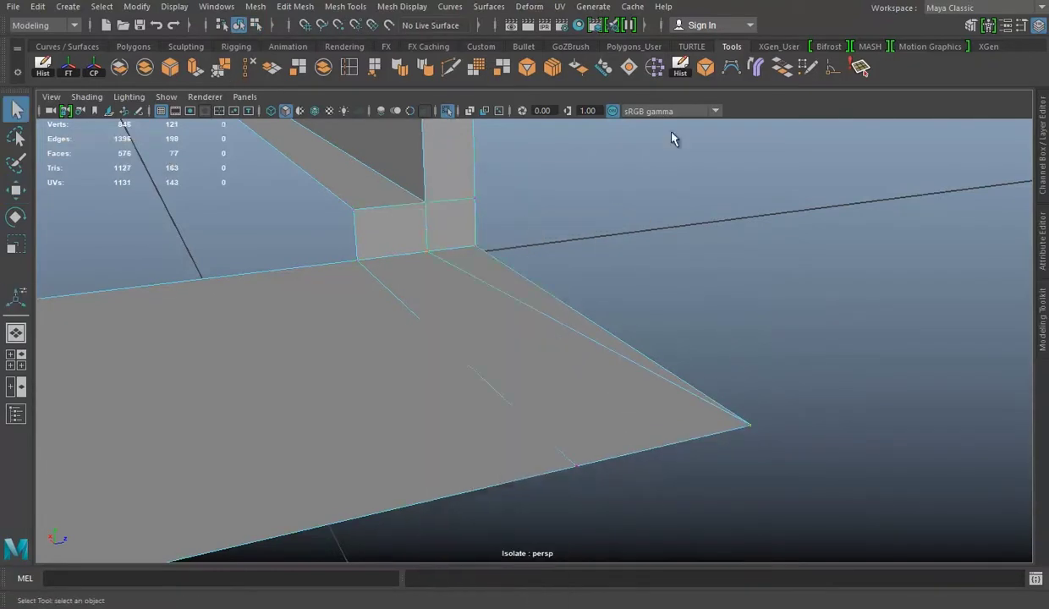
right_click_drag(469, 204, 356, 167)
mouse_move(355, 166)
left_mouse_down("alt")
mouse_move(497, 328)
mouse_move(436, 298)
mouse_move(665, 282)
mouse_move(421, 278)
left_mouse_up("alt")
left_click(422, 278)
Slide the slab's outer corner vertex along X and Target Weld it into the slab corner.
right_click_drag(668, 204, 668, 168)
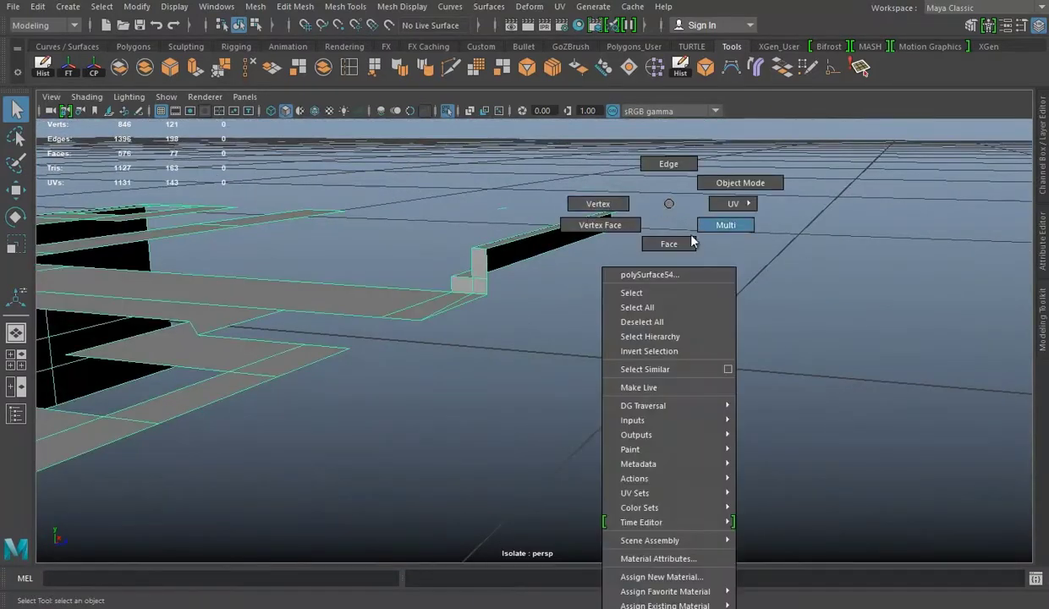
mouse_move(719, 324)
left_mouse_down("alt")
mouse_move(604, 415)
mouse_move(729, 399)
left_mouse_up("alt")
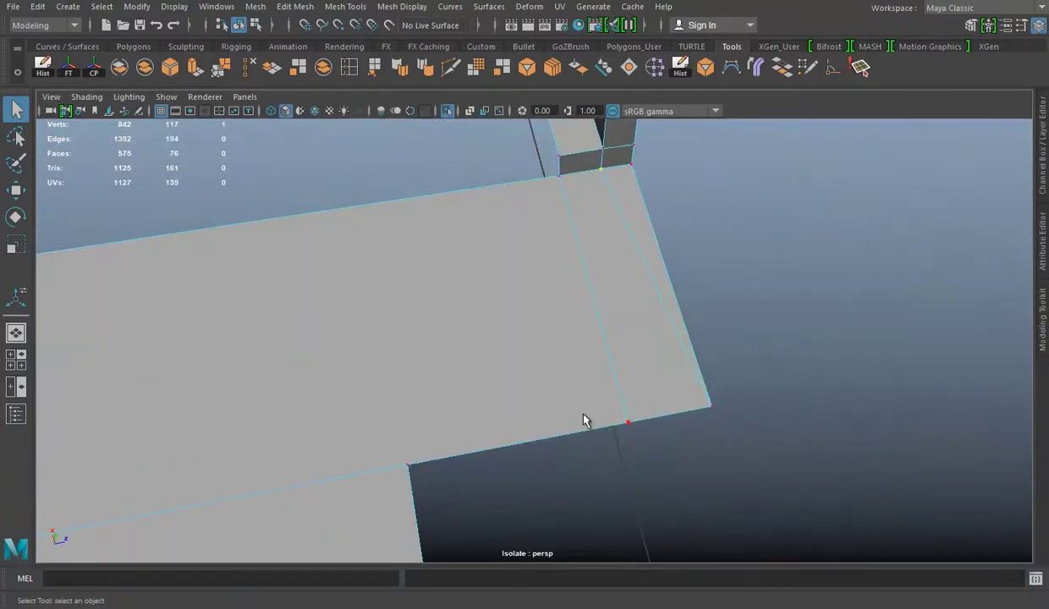
left_click(628, 423)
key("w")
left_click_drag(662, 422, 745, 400)
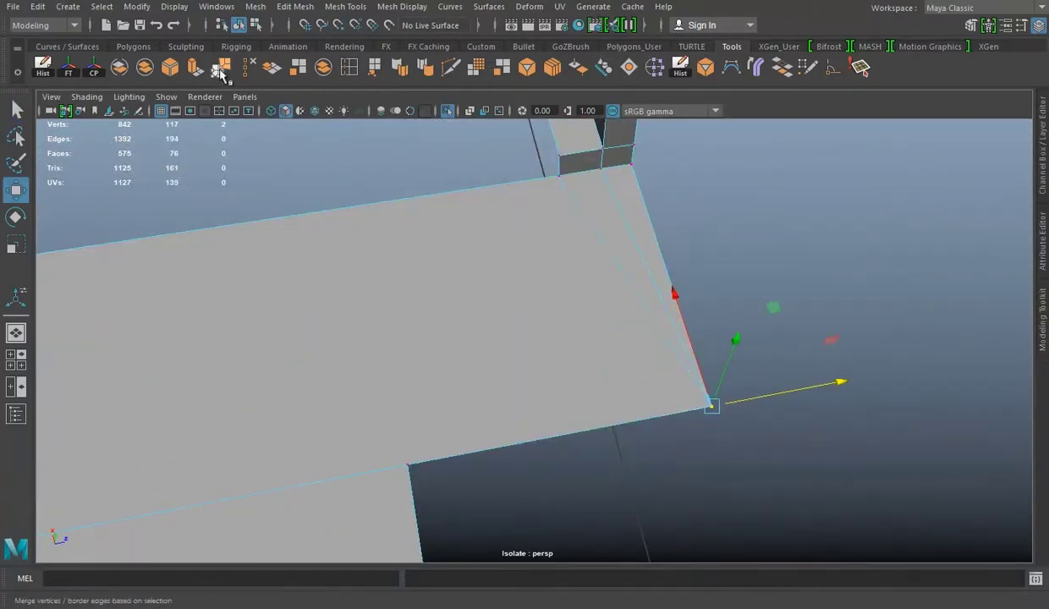
left_click(222, 74)
right_click_drag(553, 204, 620, 181)
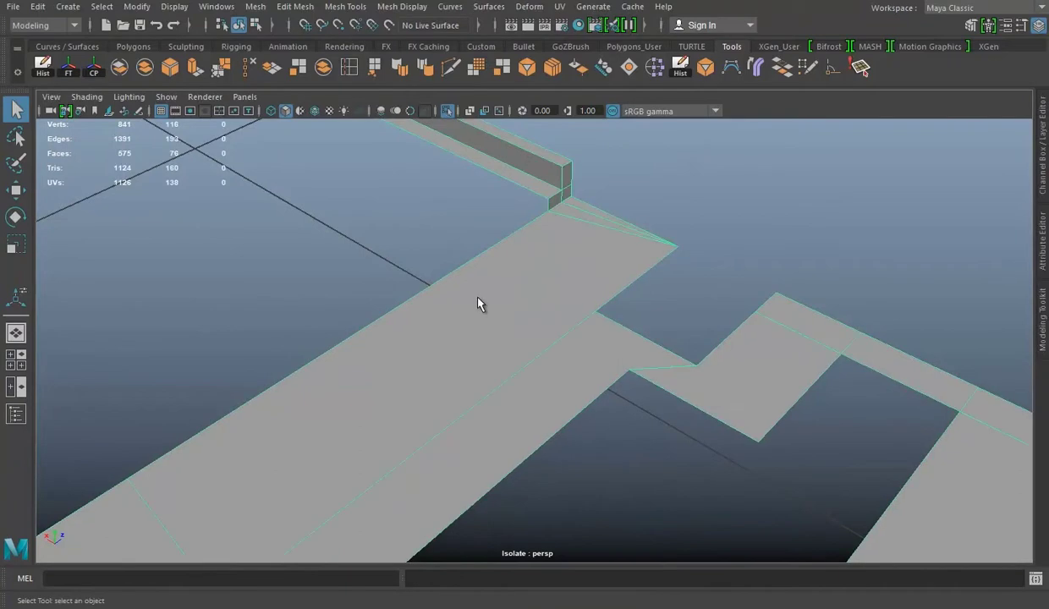
mouse_move(480, 295)
left_mouse_down("alt")
mouse_move(515, 308)
mouse_move(571, 263)
mouse_move(524, 339)
left_mouse_up("alt")
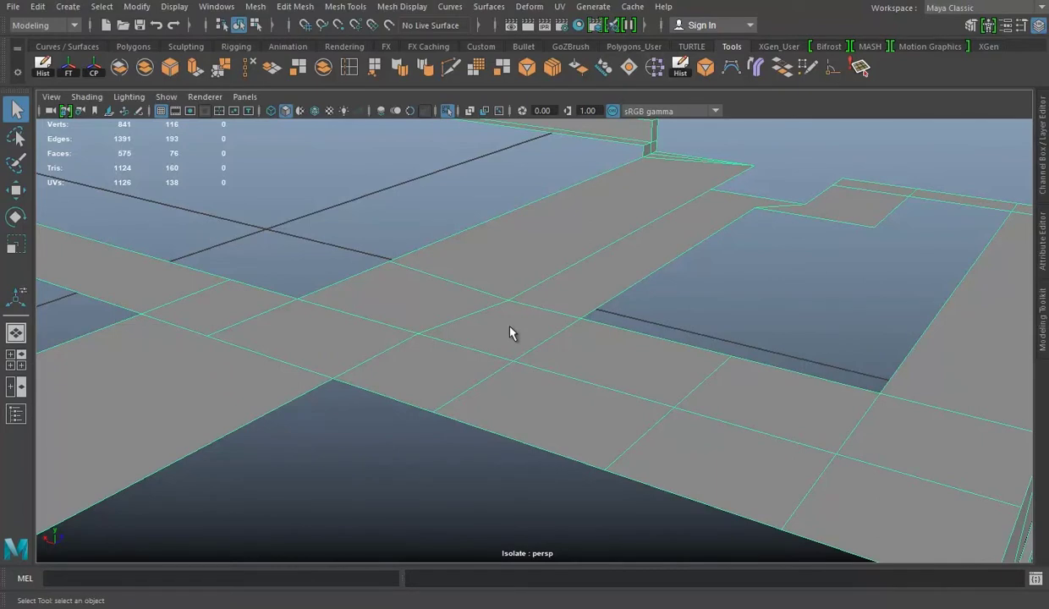
Split a slab face with a new Multi-Cut edge.
left_click_drag(511, 333, 725, 320, "alt")
key("w")
left_click(545, 369)
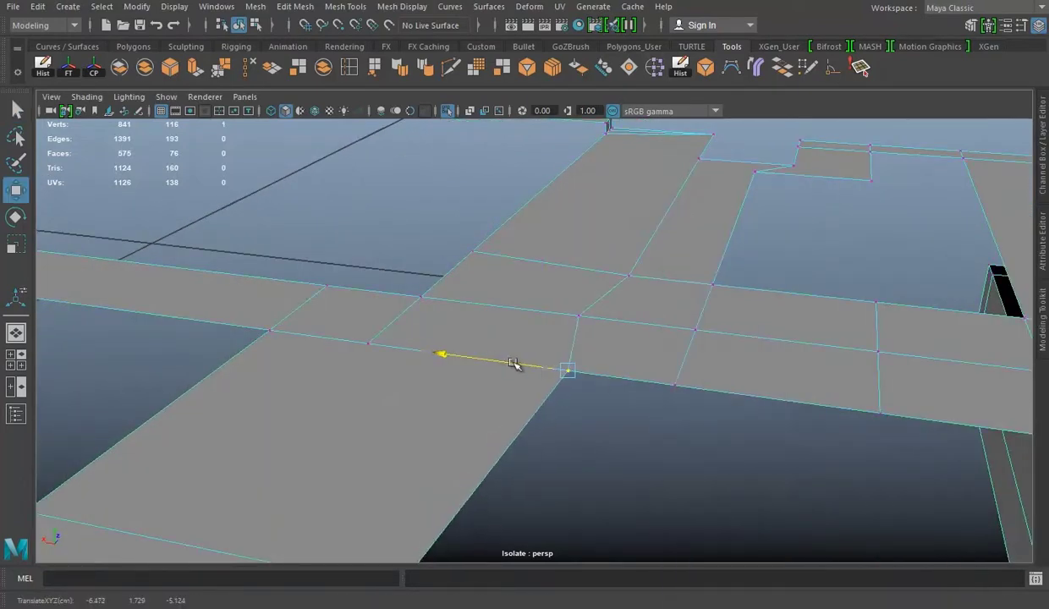
scroll(516, 364, "up", 1)
left_click(453, 66)
left_click(409, 294)
mouse_move(409, 294)
left_mouse_down("alt")
mouse_move(638, 286)
mouse_move(728, 386)
left_mouse_up("alt")
right_click_drag(728, 387, 673, 282, "alt")
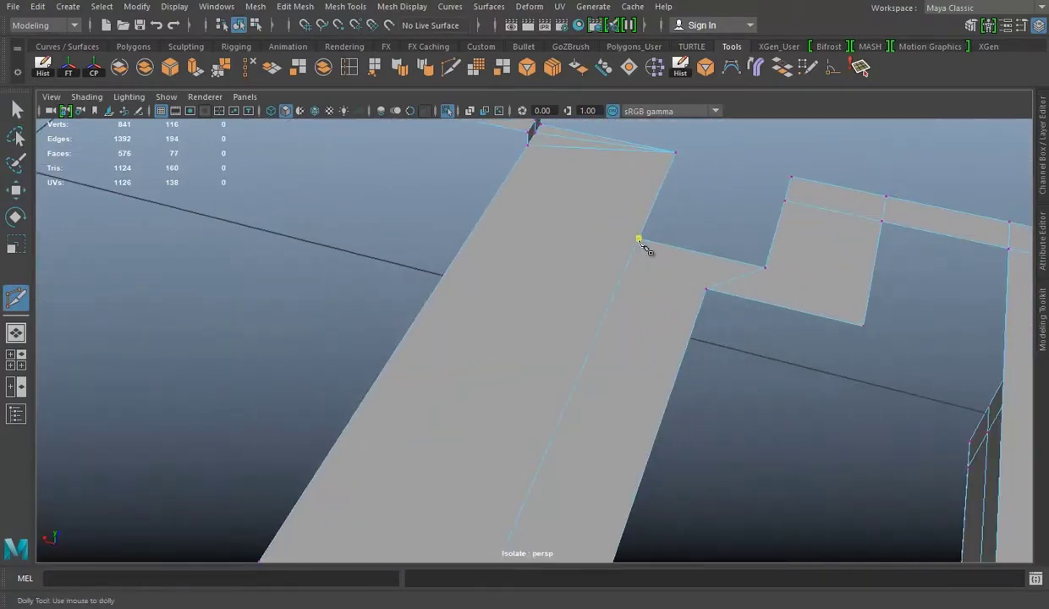
right_click_drag(644, 245, 569, 324, "alt")
left_click_drag(718, 403, 650, 336)
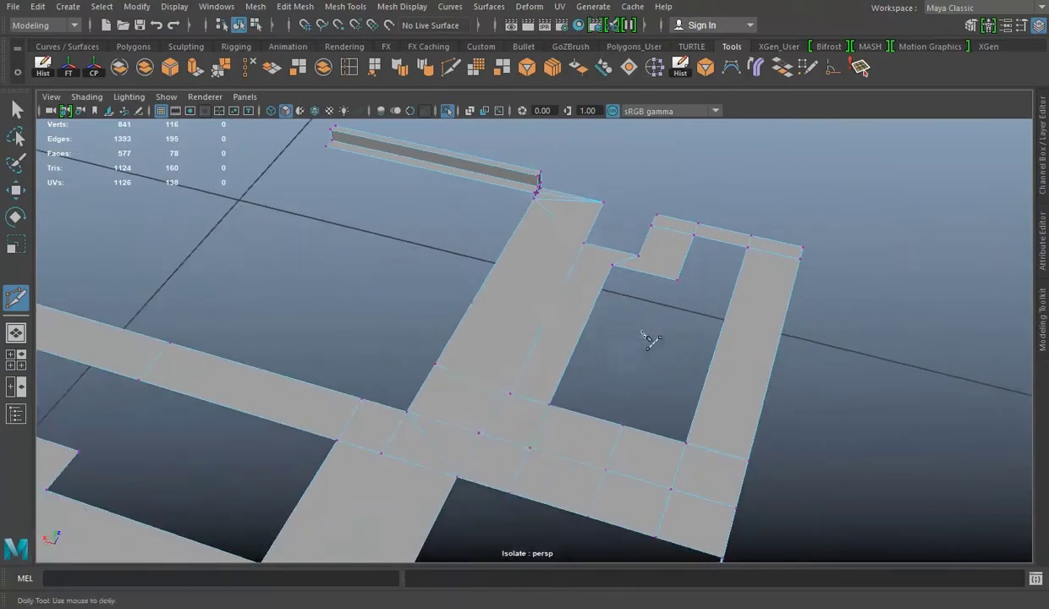
Delete a selected face from the slab.
key("w")
right_click_drag(546, 293, 707, 343, "alt")
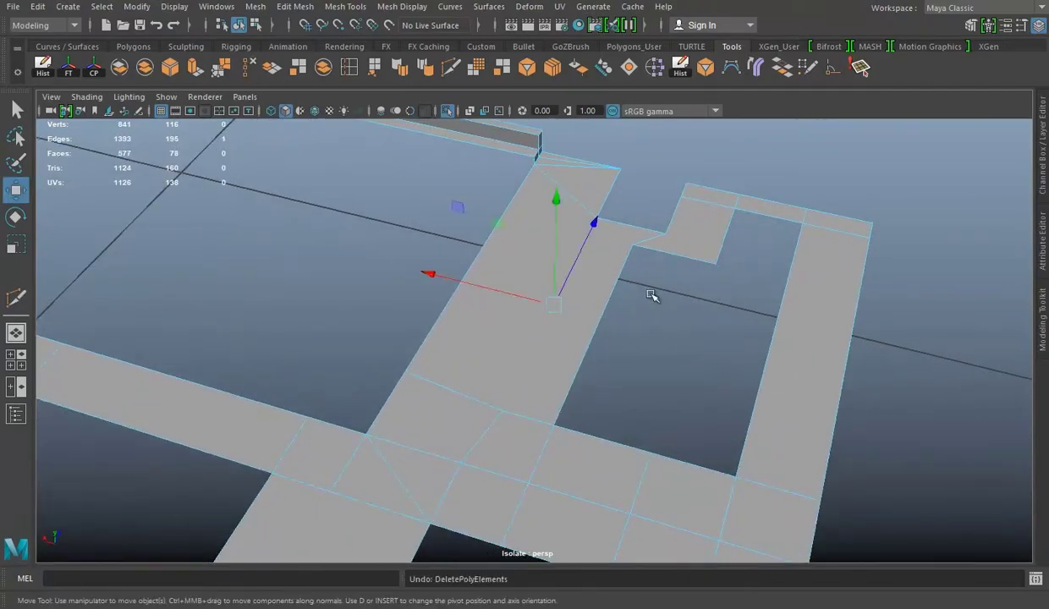
left_click_drag(650, 294, 632, 305, "alt")
key("Delete")
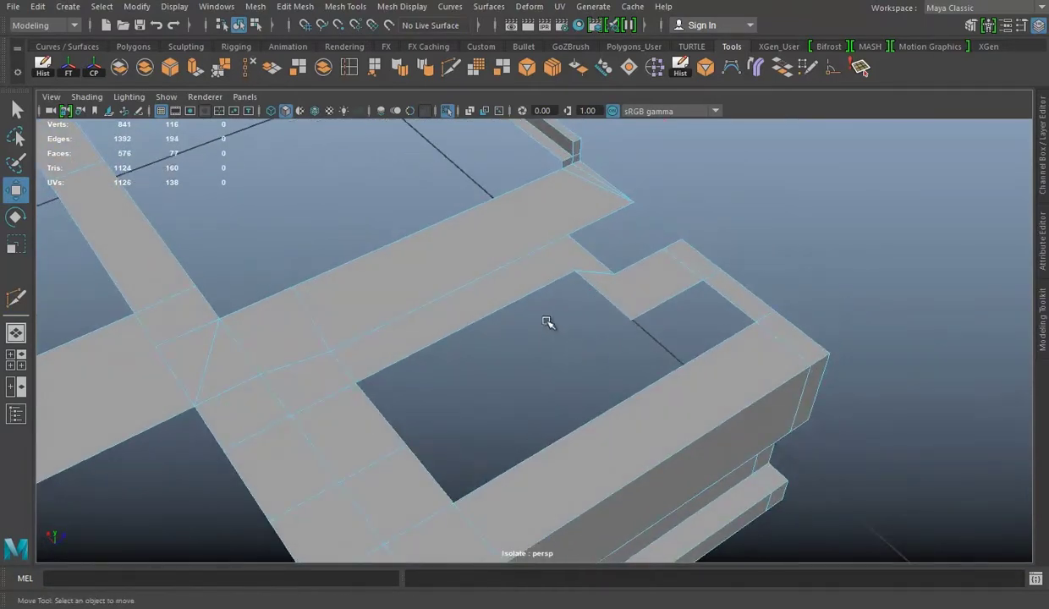
Cut another new edge across a slab face and finish the cut.
left_click(448, 68)
mouse_move(473, 327)
left_mouse_down("alt")
mouse_move(567, 317)
mouse_move(459, 363)
mouse_move(603, 258)
left_mouse_up("alt")
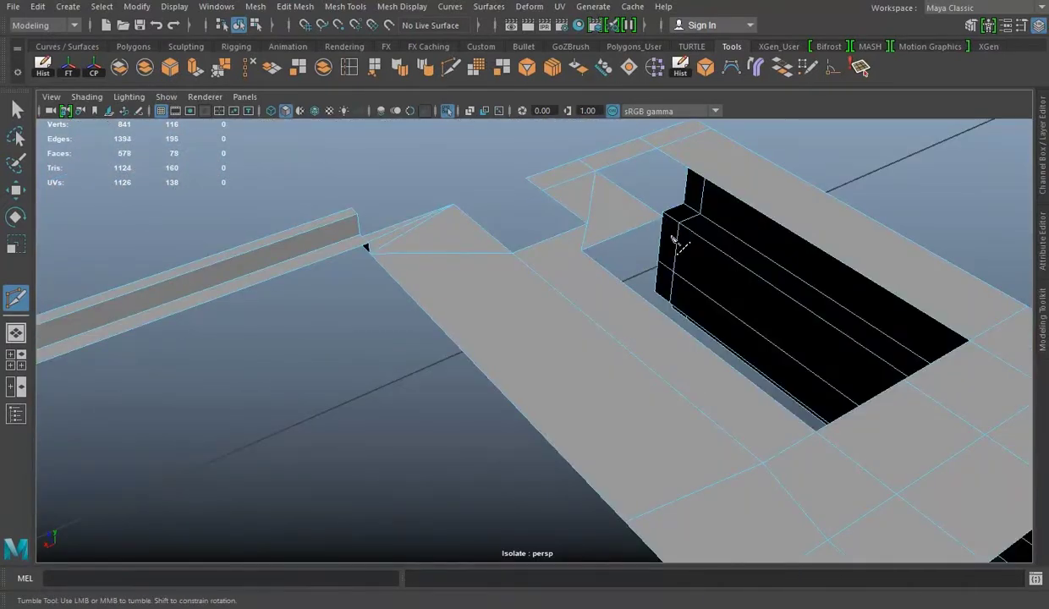
left_click_drag(677, 243, 592, 216, "alt")
left_click(592, 216)
key("Return")
key("w")
mouse_move(550, 286)
left_mouse_down("alt")
mouse_move(487, 281)
mouse_move(570, 297)
mouse_move(457, 264)
left_mouse_up("alt")
right_click_drag(506, 302, 510, 329, "alt")
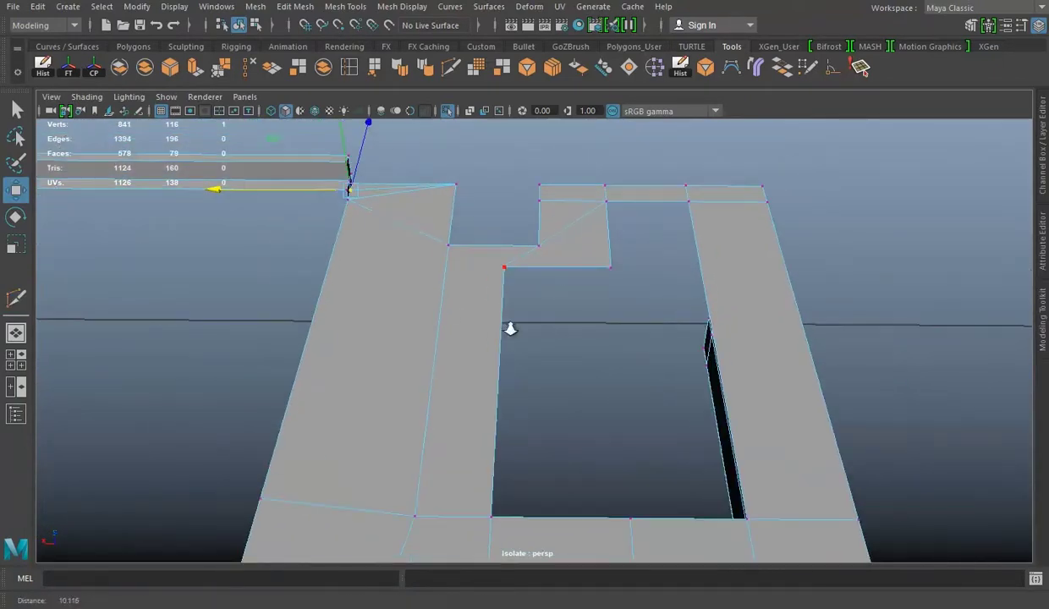
Make further Multi-Cut passes on the slab from a low side angle.
left_click(446, 75)
scroll(574, 339, "down", 5)
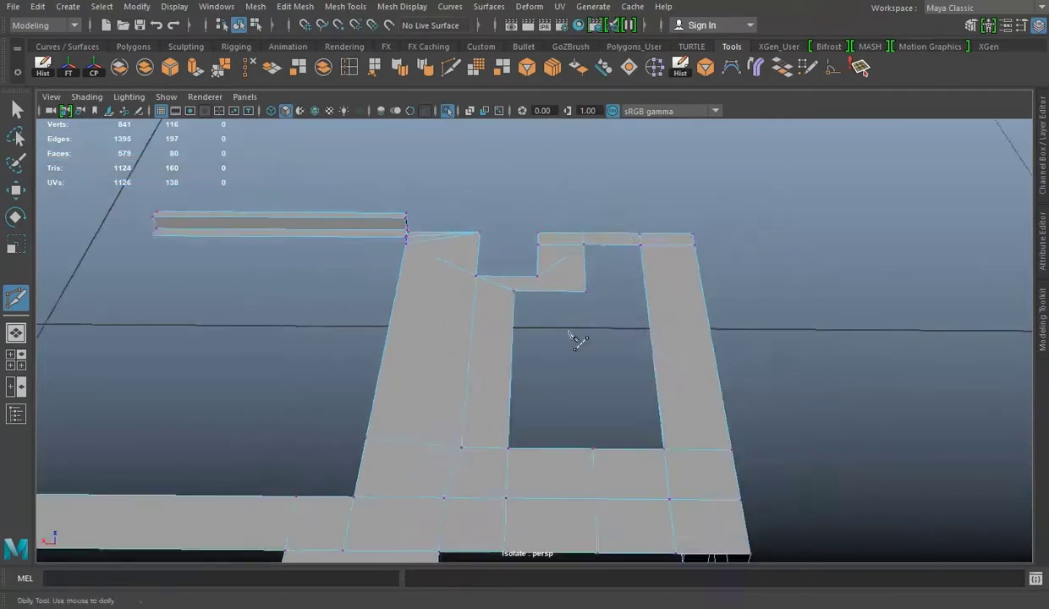
key("w")
scroll(506, 300, "up", 3)
scroll(601, 328, "up", 2)
mouse_move(597, 327)
left_mouse_down("alt")
mouse_move(382, 302)
mouse_move(500, 290)
mouse_move(470, 281)
mouse_move(380, 269)
mouse_move(534, 329)
mouse_move(491, 279)
left_mouse_up("alt")
left_click(446, 68)
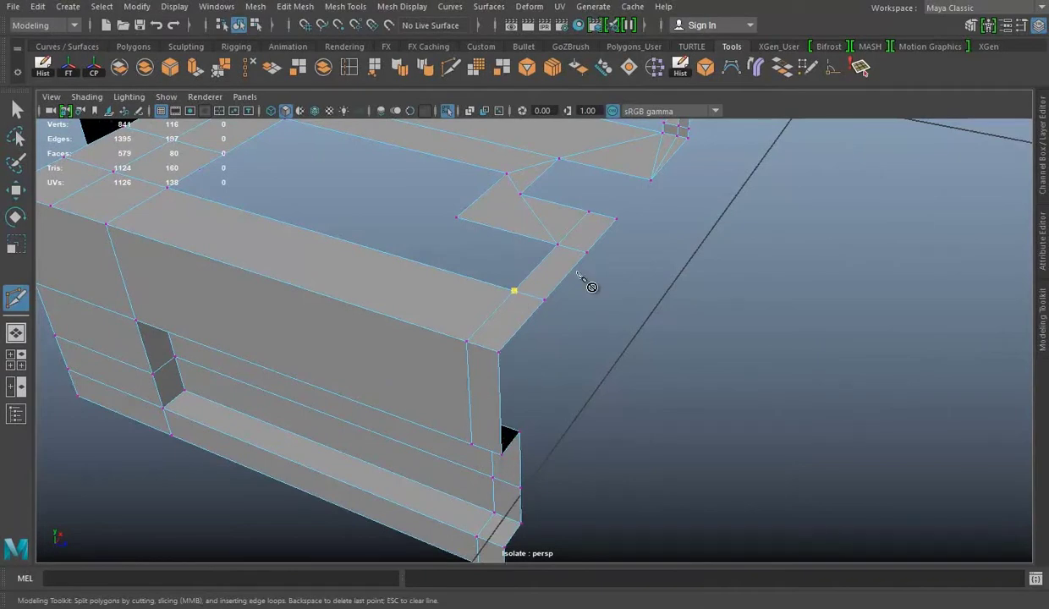
scroll(592, 287, "up", 3)
Pull a corner vertex of the slab outward along X.
right_click(632, 192)
key("w")
left_click(643, 245)
left_click_drag(718, 250, 753, 250)
left_click_drag(753, 250, 778, 241, "alt")
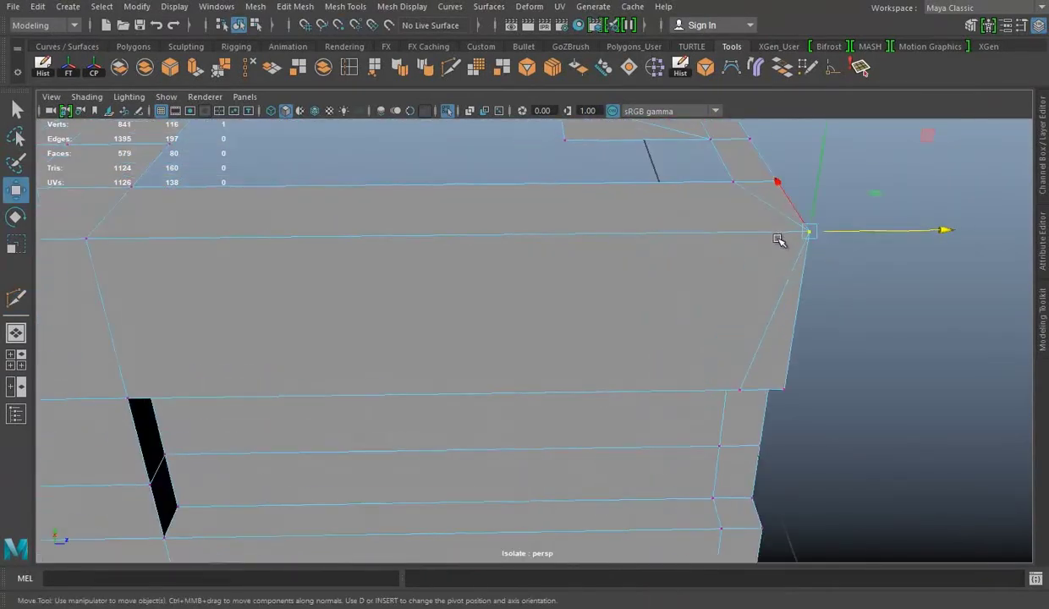
Delete the stray vertex and leftover geometry.
left_click(252, 68)
key("q")
left_click_drag(508, 211, 679, 250, "alt")
left_click(249, 66)
mouse_move(579, 243)
left_mouse_down("alt")
mouse_move(585, 295)
mouse_move(497, 310)
mouse_move(556, 275)
left_mouse_up("alt")
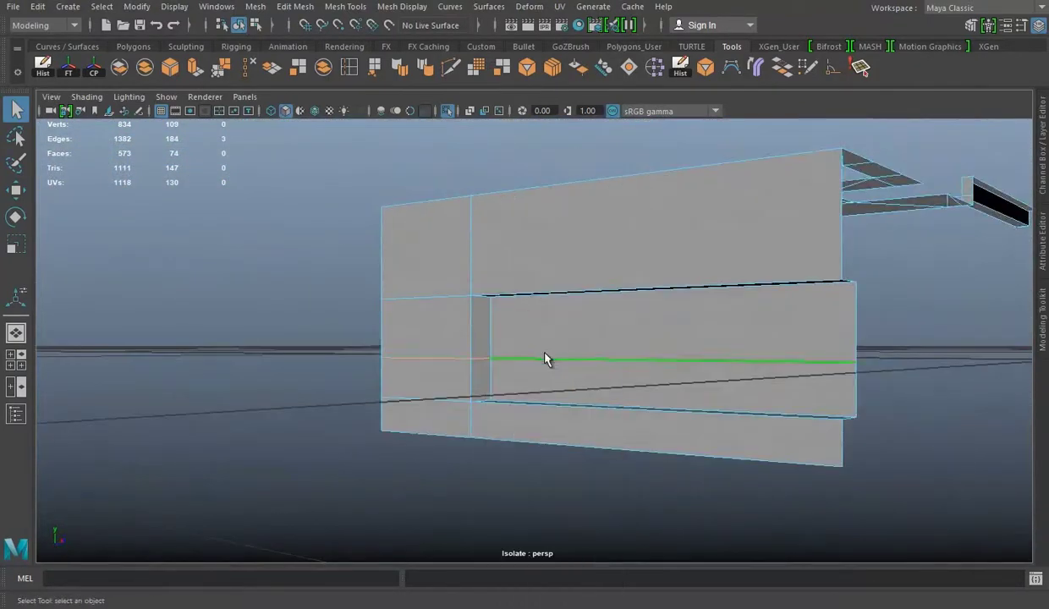
Snap a corner vertex onto its neighbour and merge the pair.
left_click_drag(545, 359, 332, 88, "alt")
mouse_move(425, 145)
left_mouse_down("alt")
mouse_move(565, 253)
mouse_move(557, 299)
left_mouse_up("alt")
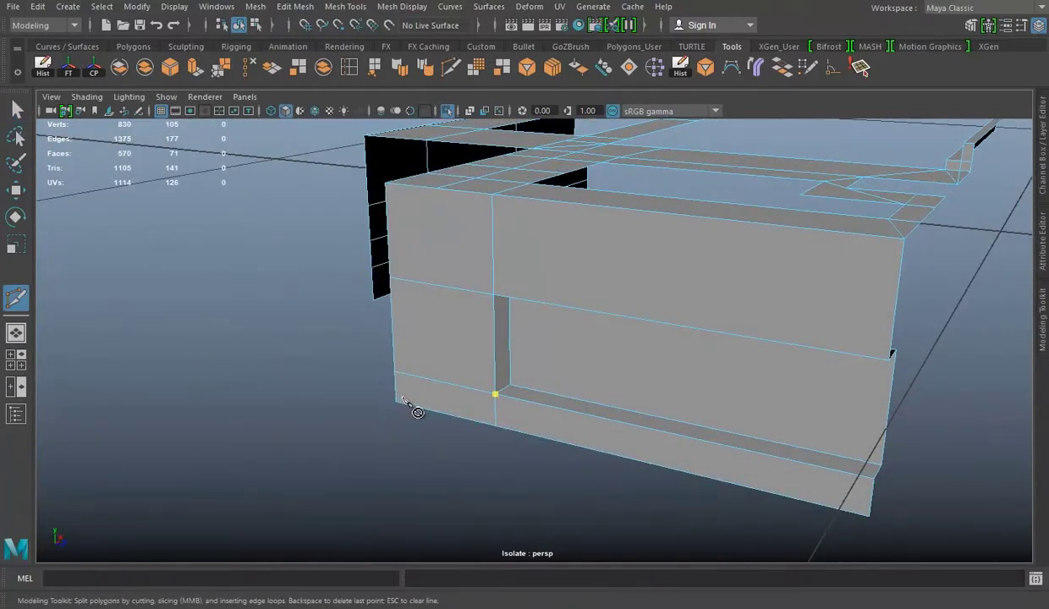
left_click_drag(357, 402, 357, 402)
left_click_drag(357, 402, 460, 328, "alt")
left_click_drag(378, 361, 379, 360)
left_click(216, 75)
Merge the next corner vertex pair on the building top.
mouse_move(316, 234)
left_mouse_down("alt")
mouse_move(300, 298)
mouse_move(462, 206)
left_mouse_up("alt")
key("q")
key("F9")
left_click_drag(334, 349, 303, 330)
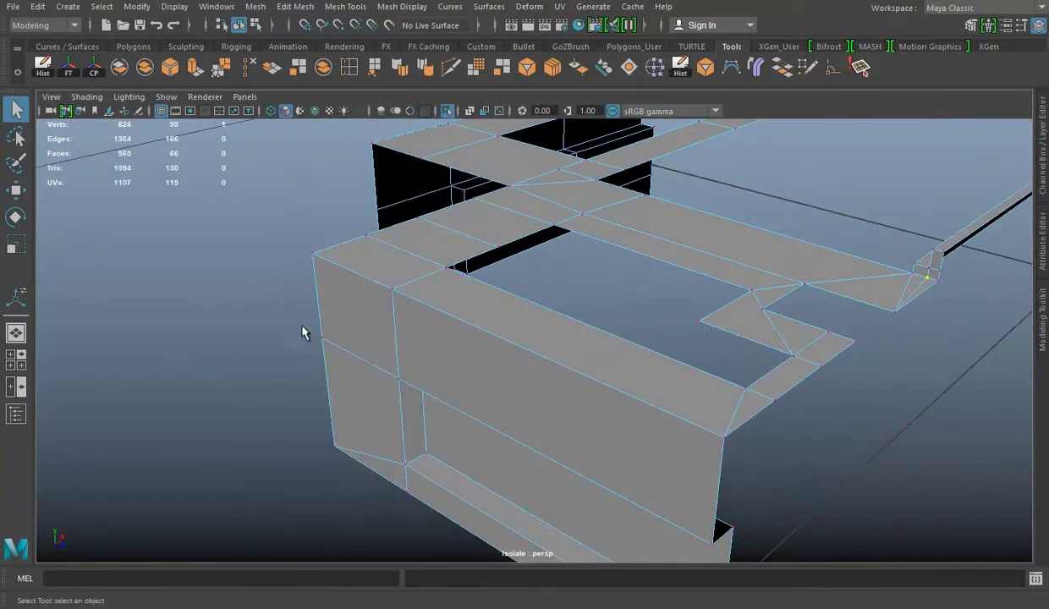
key("w")
left_click(175, 69)
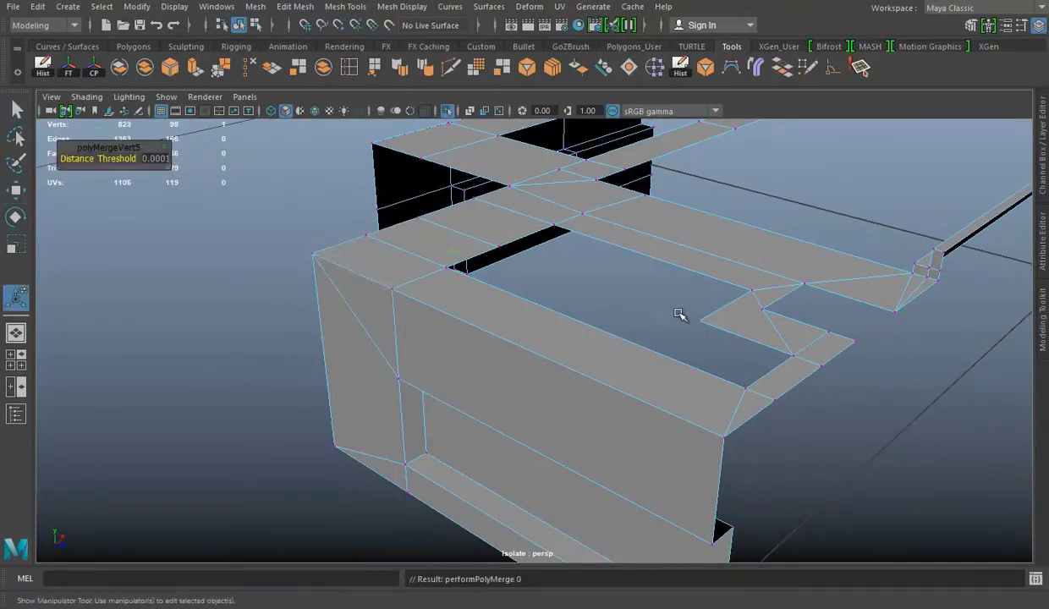
Merge two more corner vertex pairs around the top.
right_click(504, 210)
left_click_drag(665, 275, 452, 237, "alt")
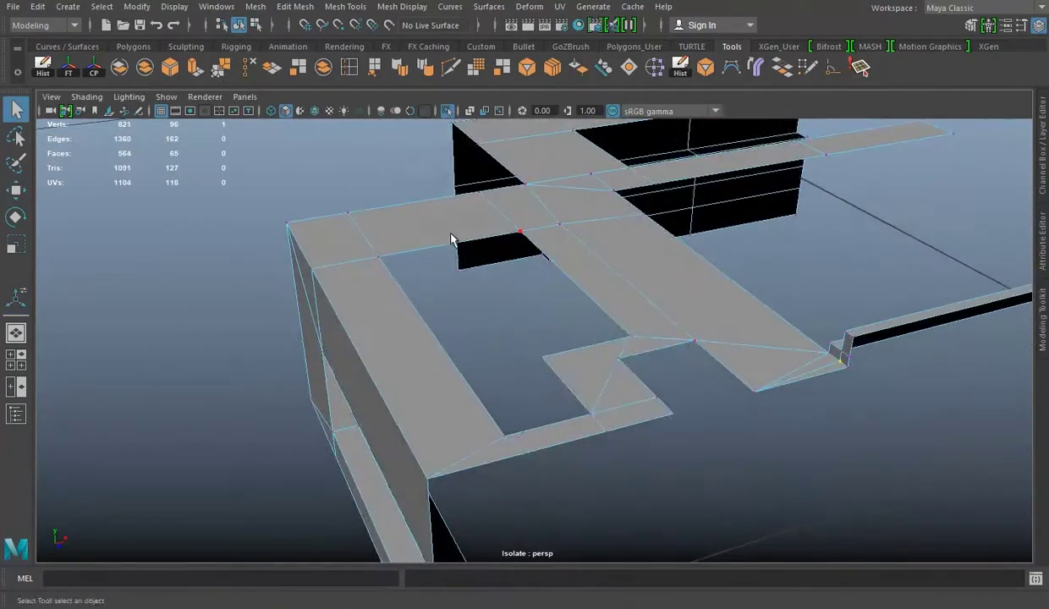
key("F9")
left_click(349, 212)
key("w")
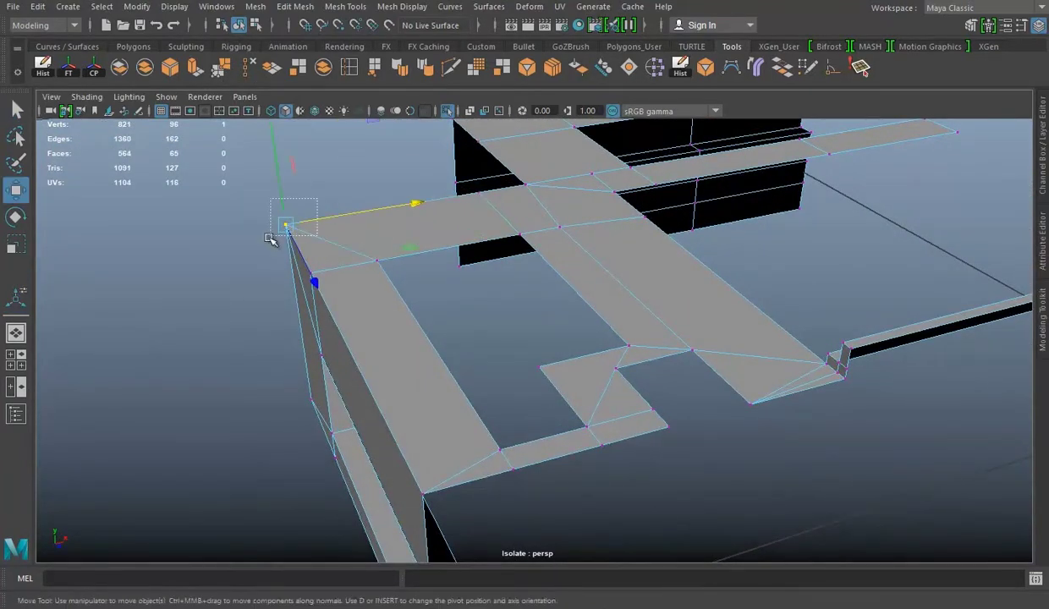
left_click(222, 70)
left_click_drag(574, 227, 466, 284, "alt")
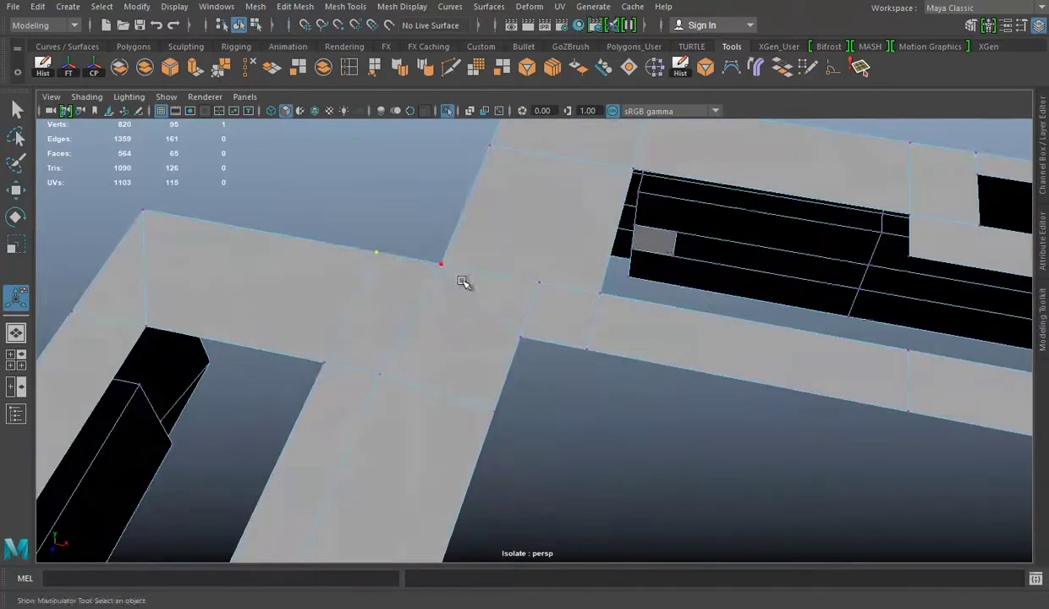
key("w")
left_click(449, 265)
left_click(221, 69)
Delete the redundant edges on the building top.
left_click_drag(323, 436, 454, 203, "alt")
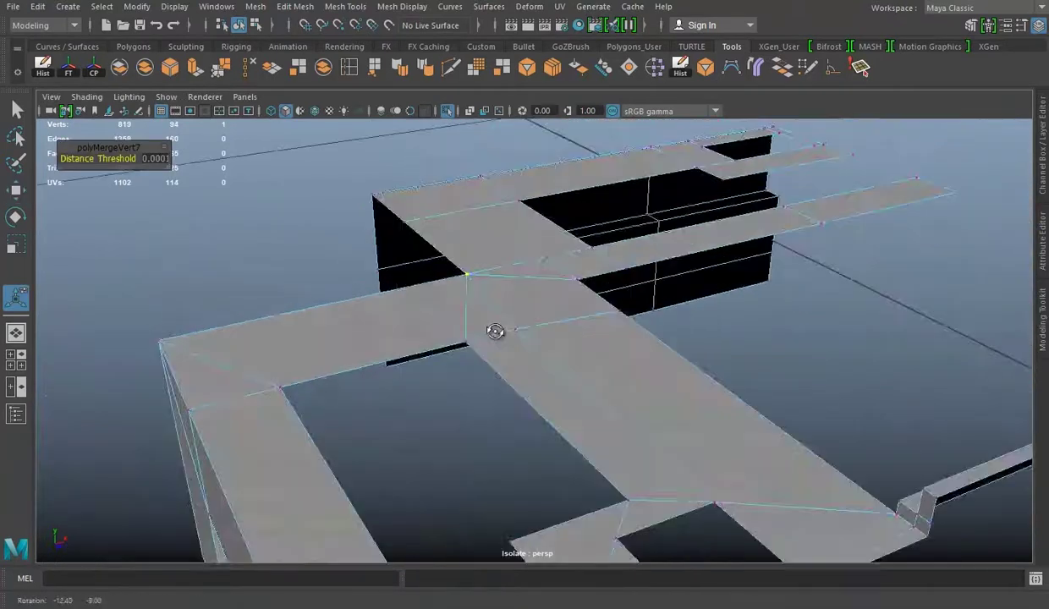
right_click(454, 203)
left_click(449, 149)
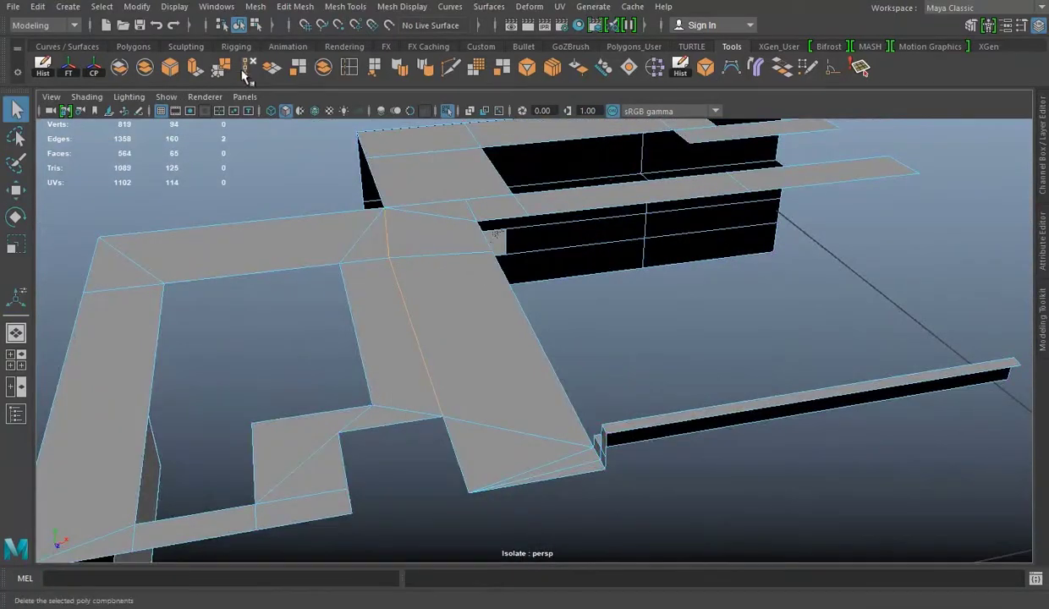
left_click(245, 70)
left_click_drag(355, 254, 432, 324, "alt")
mouse_move(542, 394)
left_mouse_down("alt")
mouse_move(558, 345)
mouse_move(469, 323)
left_mouse_up("alt")
Delete the selected thin top faces.
left_click(441, 74)
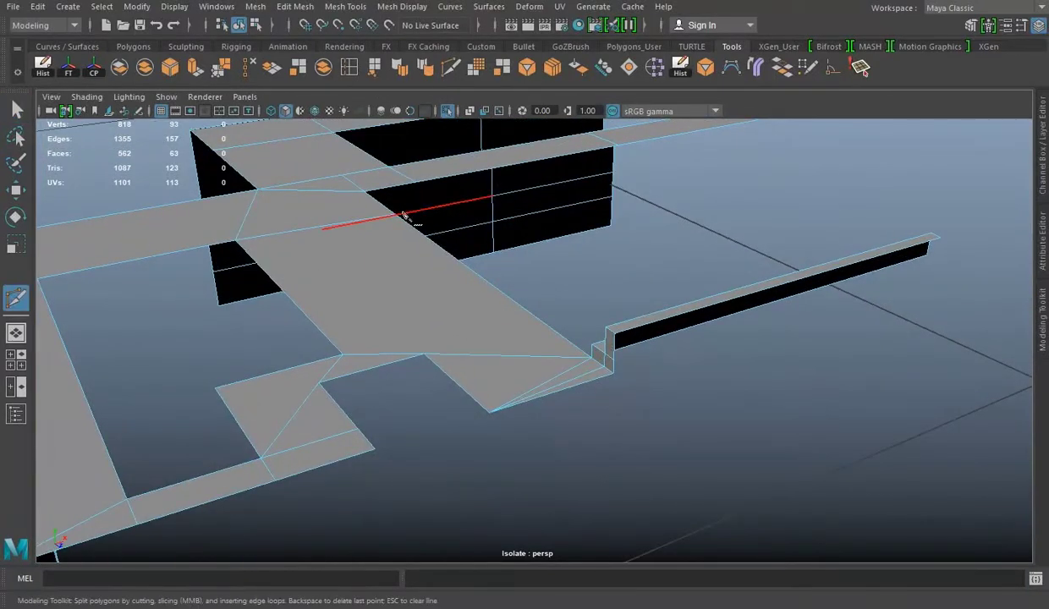
mouse_move(627, 334)
left_mouse_down("alt")
mouse_move(532, 353)
mouse_move(585, 318)
mouse_move(518, 274)
mouse_move(480, 329)
mouse_move(569, 328)
mouse_move(556, 286)
mouse_move(539, 314)
left_mouse_up("alt")
right_click_drag(539, 314, 629, 333, "alt")
scroll(545, 318, "up", 3)
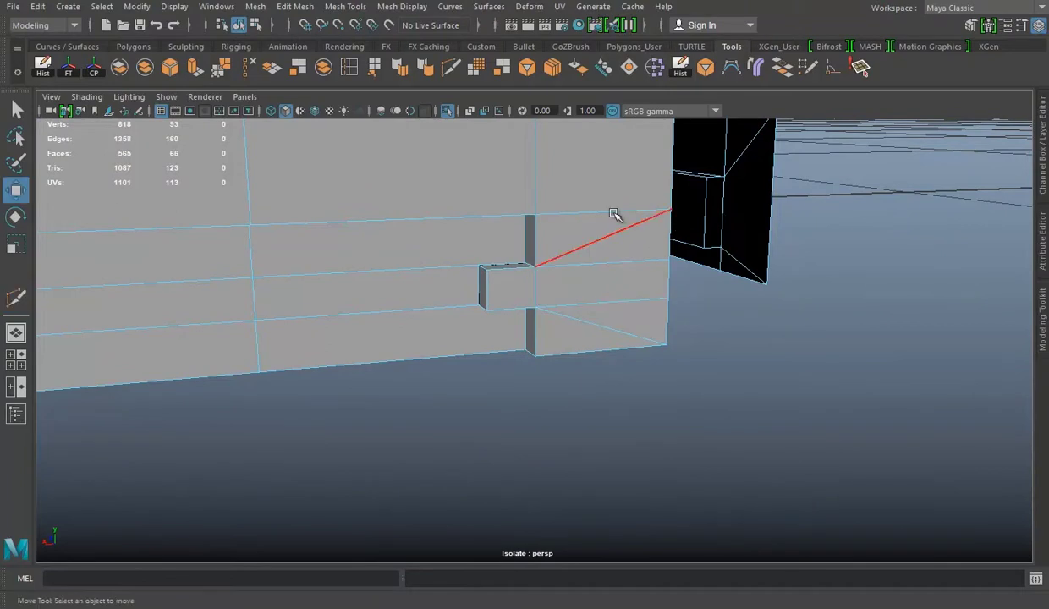
key("Delete")
left_click_drag(608, 265, 387, 316, "alt")
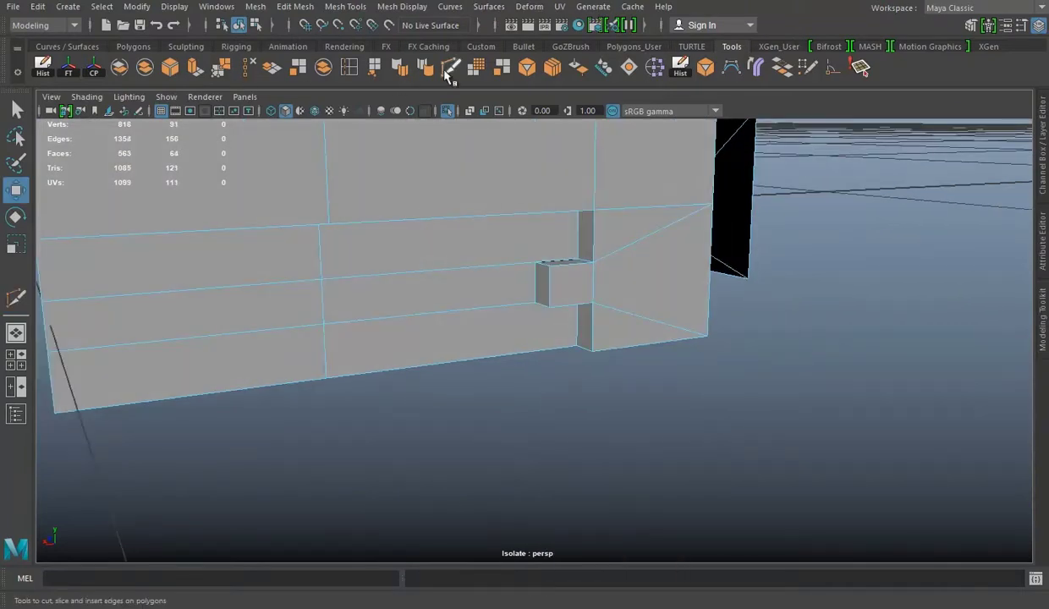
Try a Multi-Cut across the top, then undo it with Ctrl+Z.
left_click(450, 67)
mouse_move(562, 269)
left_mouse_down("alt")
mouse_move(480, 278)
mouse_move(382, 318)
mouse_move(325, 321)
left_mouse_up("alt")
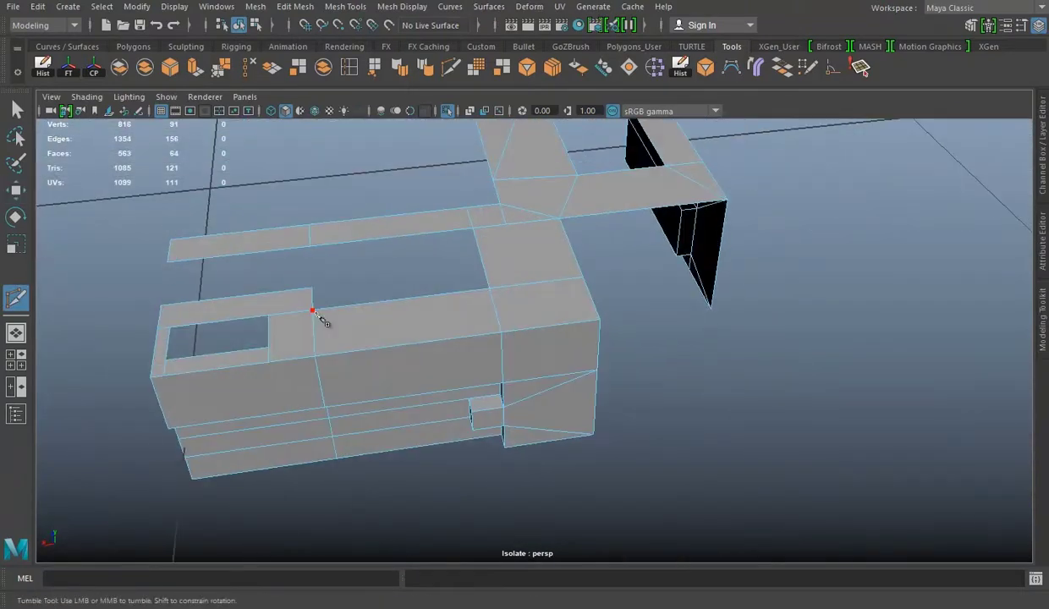
key("Return")
scroll(446, 334, "up", 3)
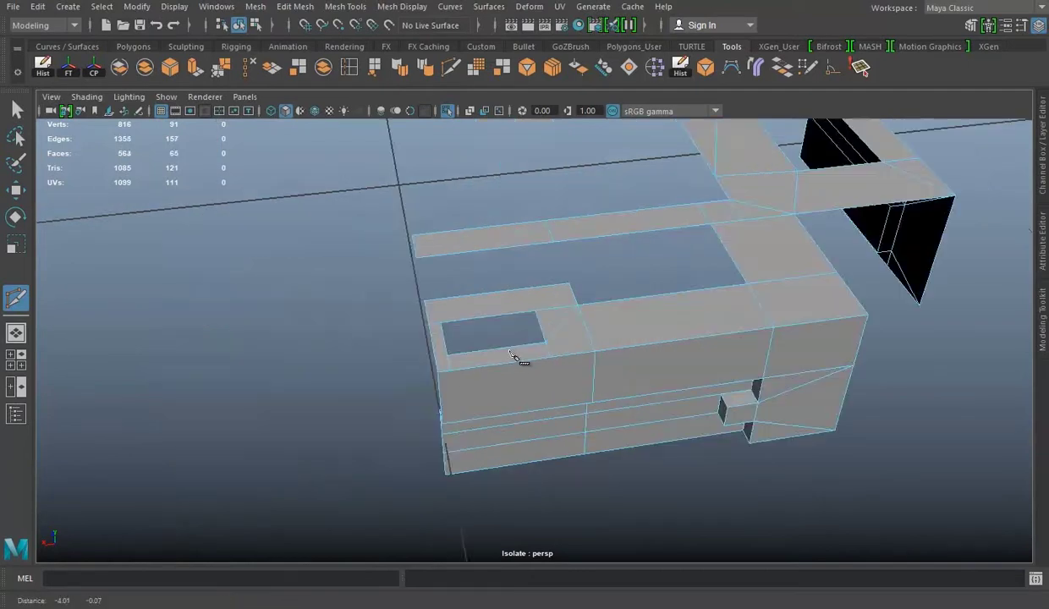
scroll(424, 321, "up", 2)
key("ctrl+z")
Delete the front-left corner face.
mouse_move(678, 350)
left_mouse_down("alt")
mouse_move(739, 340)
mouse_move(602, 311)
mouse_move(485, 324)
mouse_move(620, 304)
mouse_move(492, 281)
left_mouse_up("alt")
key("w")
left_click(457, 288)
left_click(306, 328)
key("Delete")
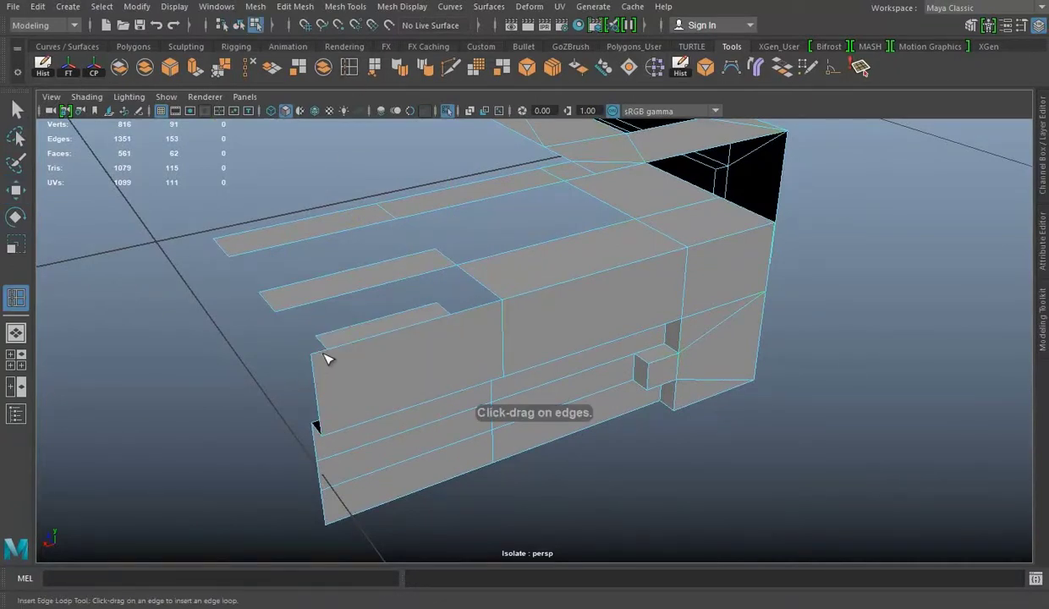
Merge the loose front vertex with its neighbour.
mouse_move(414, 389)
left_mouse_down("alt")
mouse_move(375, 305)
mouse_move(387, 323)
mouse_move(488, 351)
mouse_move(498, 318)
left_mouse_up("alt")
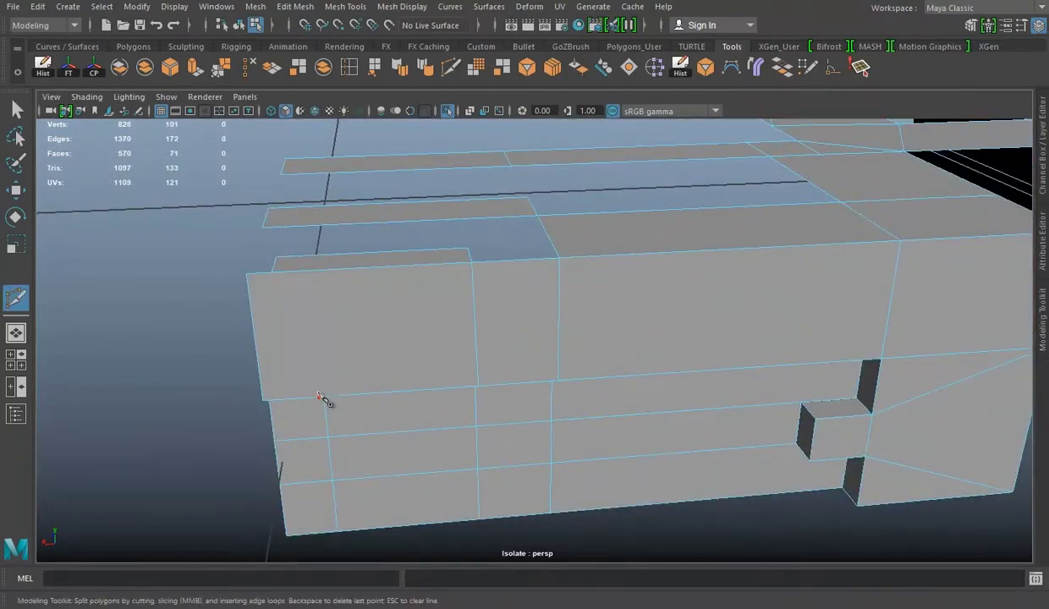
key("w")
right_click_drag(442, 298, 460, 275)
left_click_drag(460, 275, 430, 250)
left_click(189, 66)
Extrude the top rim edge and snap it onto neighbouring geometry.
mouse_move(360, 309)
left_mouse_down("alt")
mouse_move(347, 335)
mouse_move(398, 290)
left_mouse_up("alt")
key("q")
left_click(367, 269)
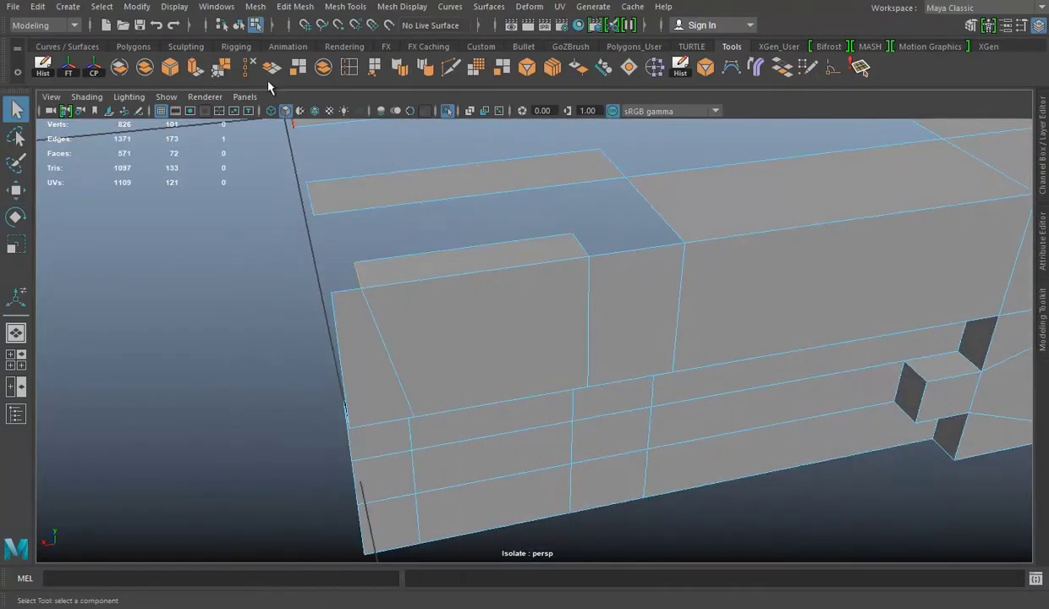
key("ctrl+e")
key("w")
mouse_move(284, 285)
left_mouse_down()
mouse_move(208, 290)
mouse_move(269, 297)
left_mouse_up()
right_click_drag(262, 294, 292, 305, "shift")
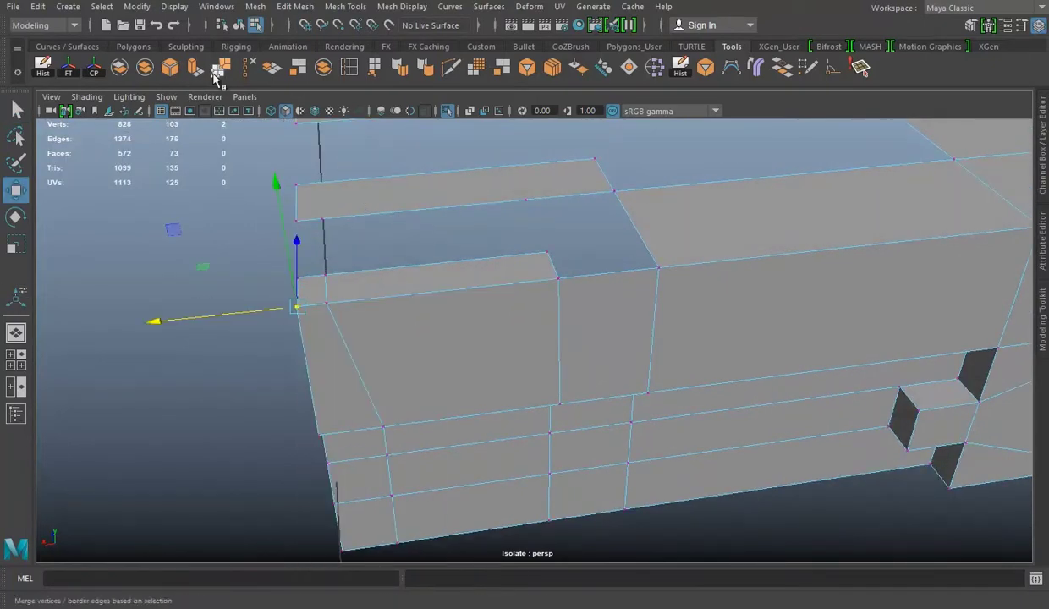
Bridge two pairs of rim edges to close gaps in the top.
key("q")
right_click_drag(351, 204, 351, 165)
left_click(783, 68)
mouse_move(512, 248)
left_mouse_down("alt")
mouse_move(479, 271)
mouse_move(609, 229)
left_mouse_up("alt")
left_click(350, 68)
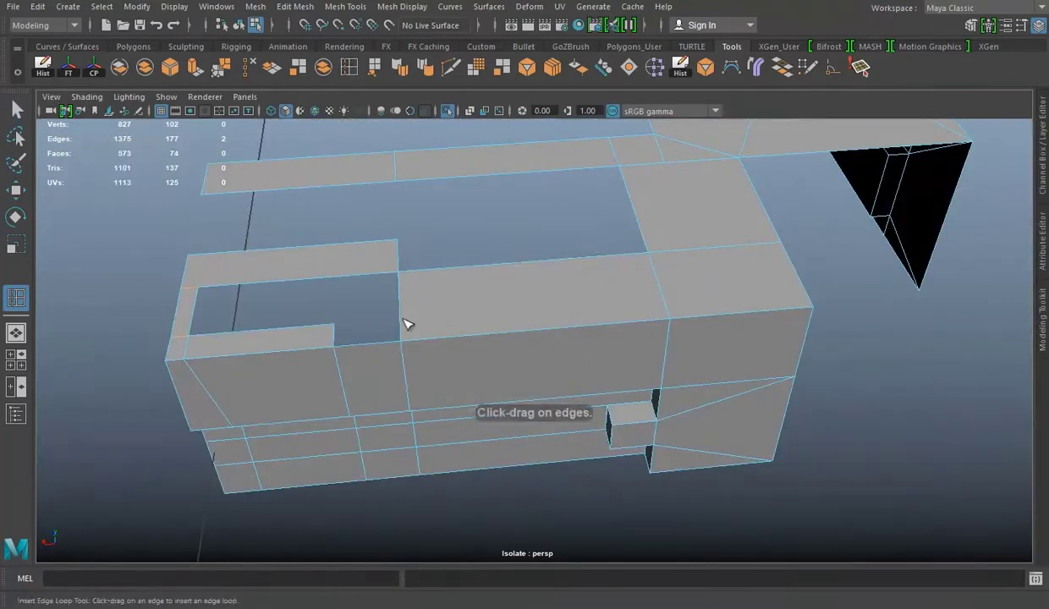
left_click_drag(405, 326, 471, 297, "alt")
key("w")
left_click(391, 298, "shift")
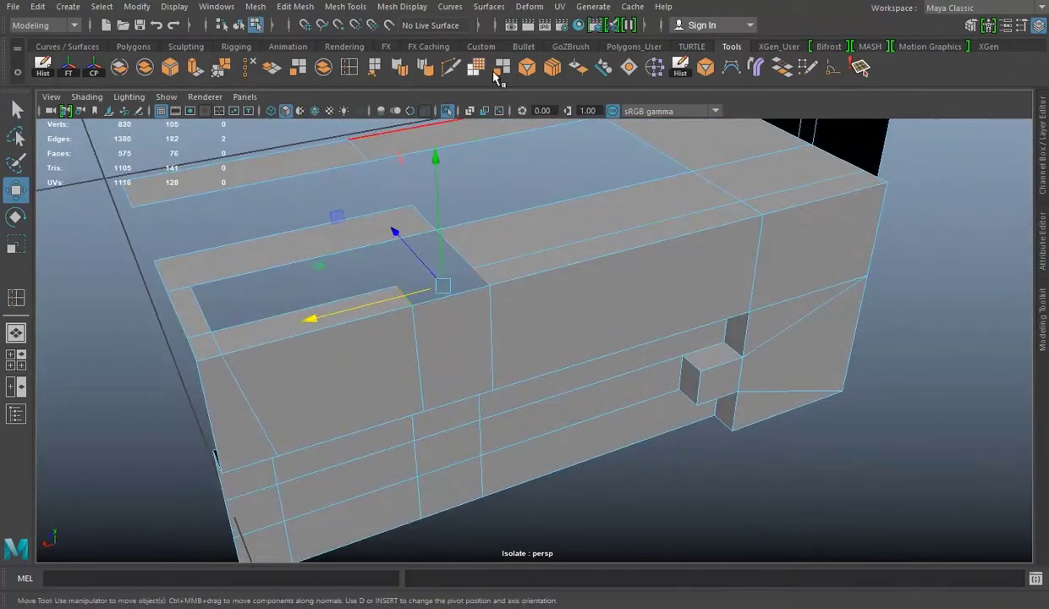
key("g")
mouse_move(505, 186)
left_mouse_down("alt")
mouse_move(527, 267)
mouse_move(489, 269)
left_mouse_up("alt")
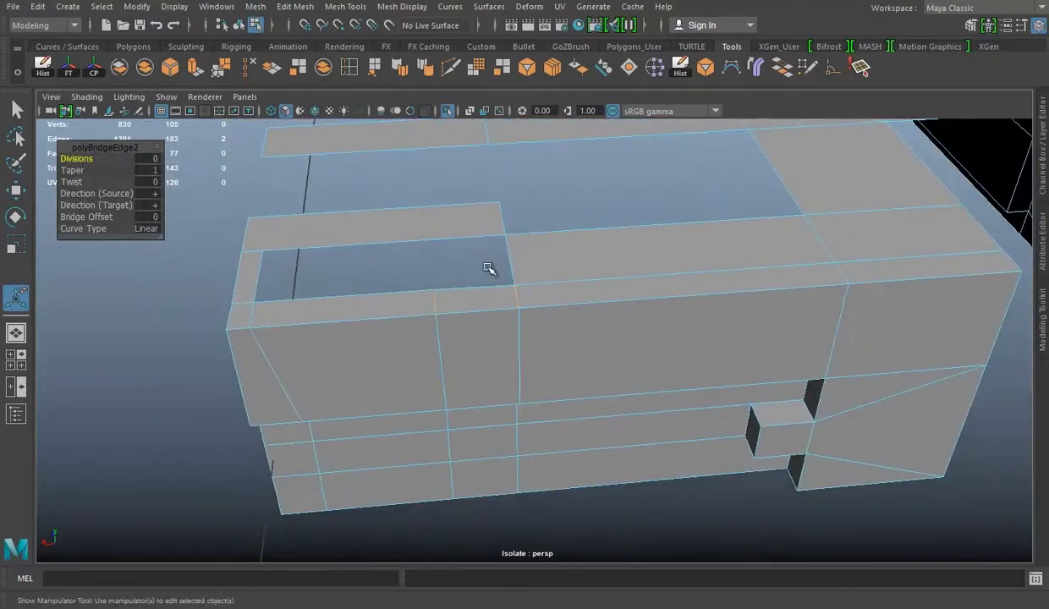
Compare with the surrounding scene, then isolate the building-top mesh again with Ctrl+1.
left_click(447, 111)
left_click_drag(546, 223, 592, 262, "alt")
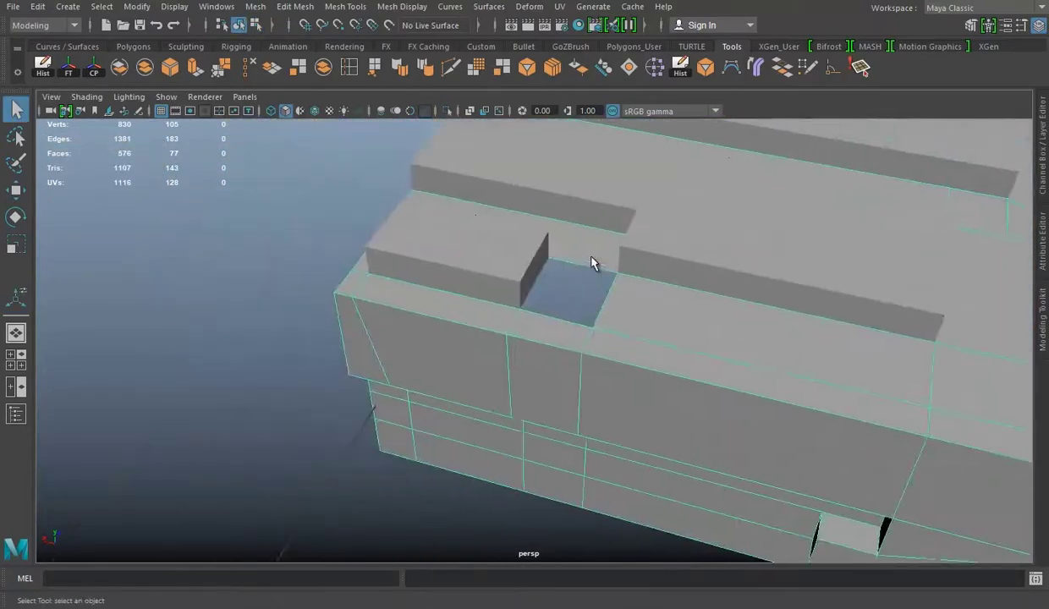
middle_click_drag(593, 262, 524, 240, "alt")
left_click_drag(525, 240, 599, 271, "alt")
key("ctrl+1")
scroll(370, 274, "up", 2)
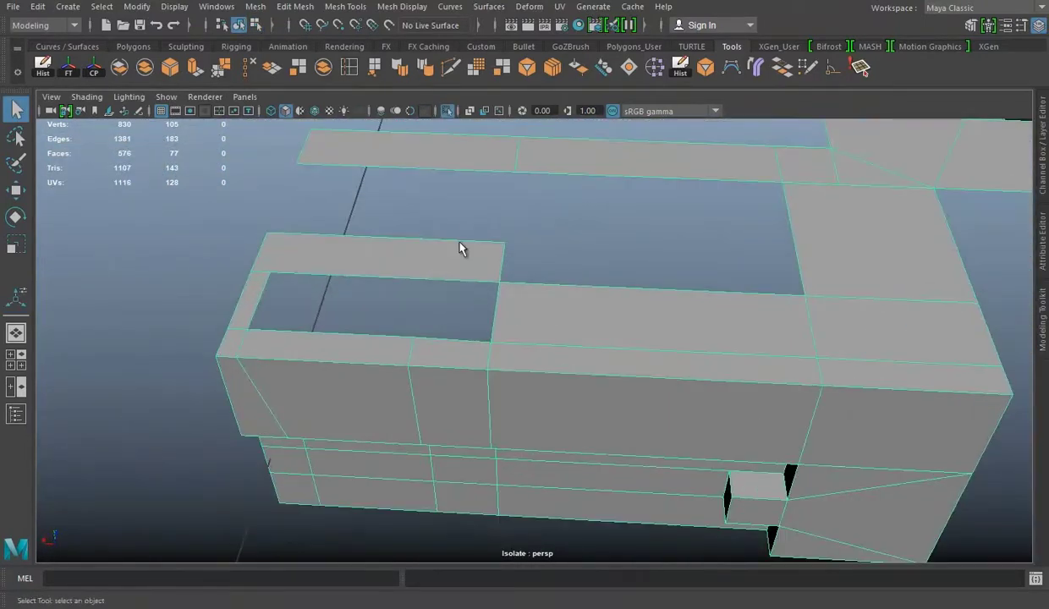
Delete the stray rim vertex and undo an accidental corner move.
left_click(339, 74)
key("w")
left_click_drag(492, 277, 449, 204, "alt")
right_click_drag(449, 204, 356, 197)
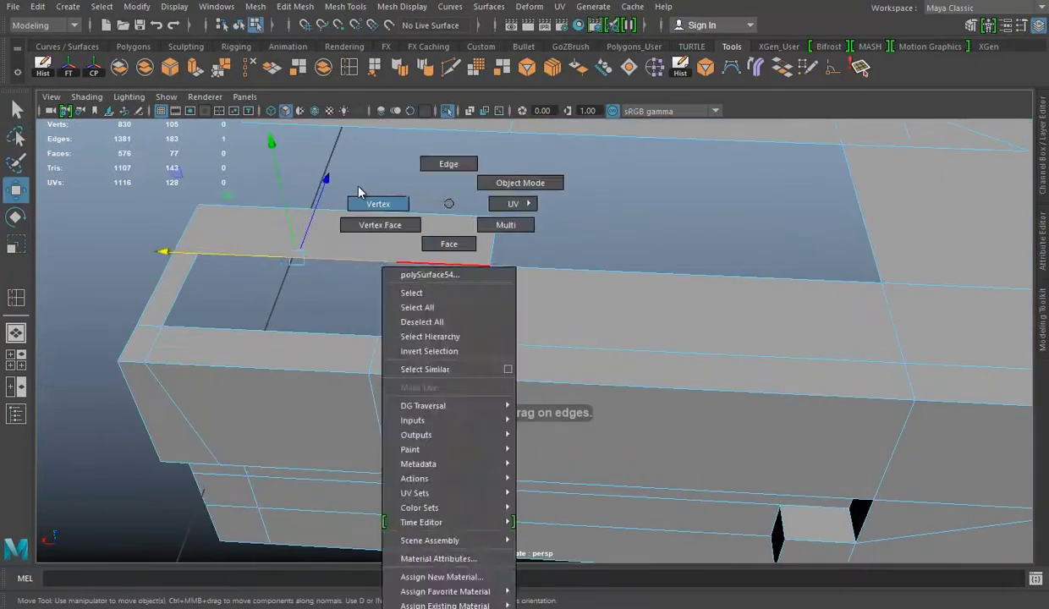
left_click(241, 76)
left_click(197, 252)
key("ctrl+z")
Delete the extra top strip face.
left_click(350, 70)
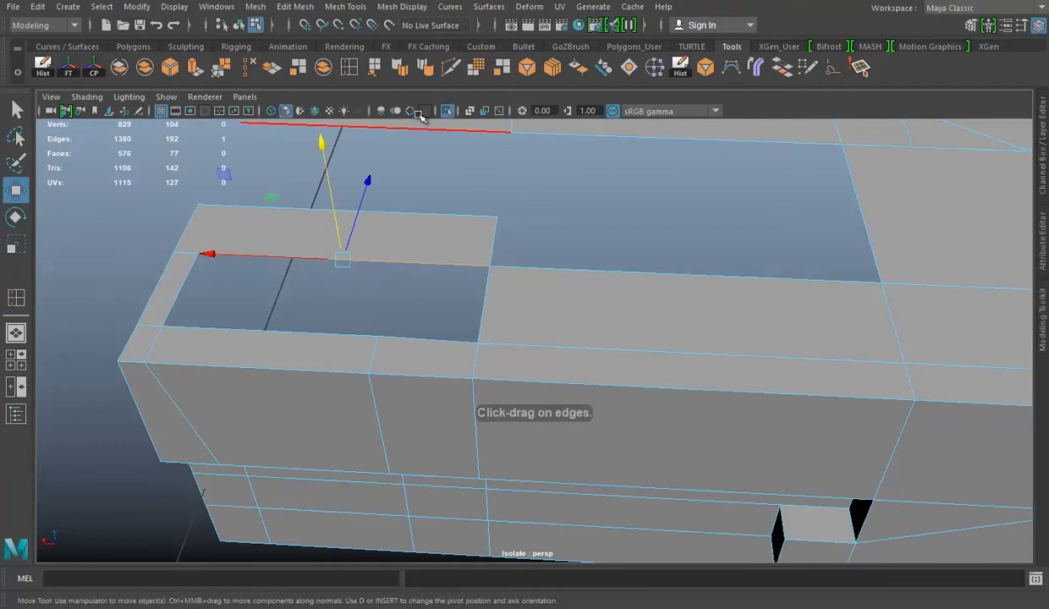
right_click_drag(424, 204, 429, 244)
key("w")
right_click_drag(529, 254, 620, 181)
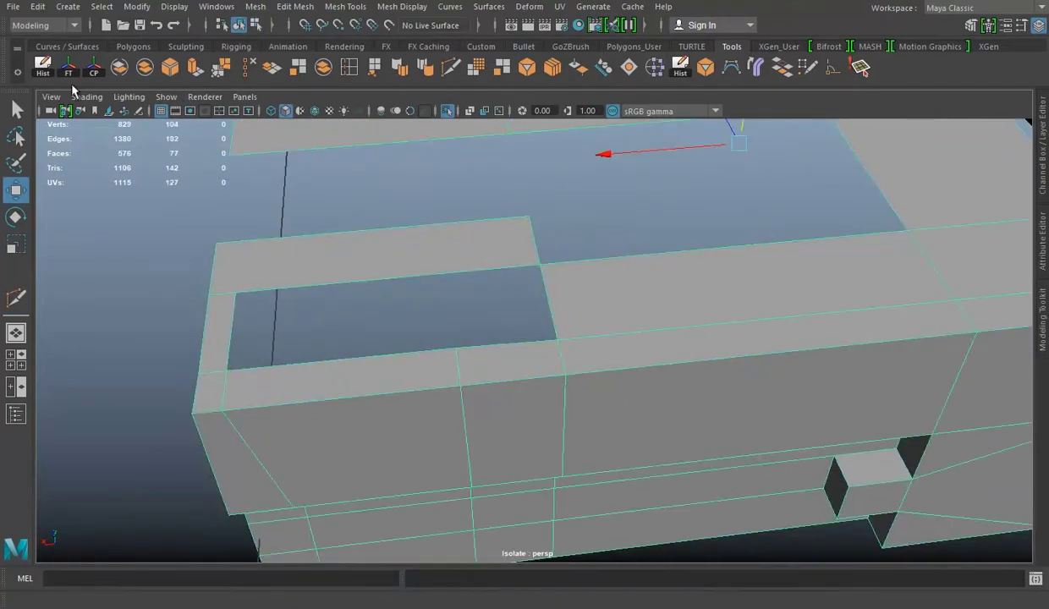
left_click_drag(254, 254, 285, 271, "alt")
right_click_drag(328, 204, 329, 241)
left_click(265, 251)
key("Delete")
Extrude the opening's border edges and shift them along X to frame the slot.
right_click_drag(184, 203, 184, 291)
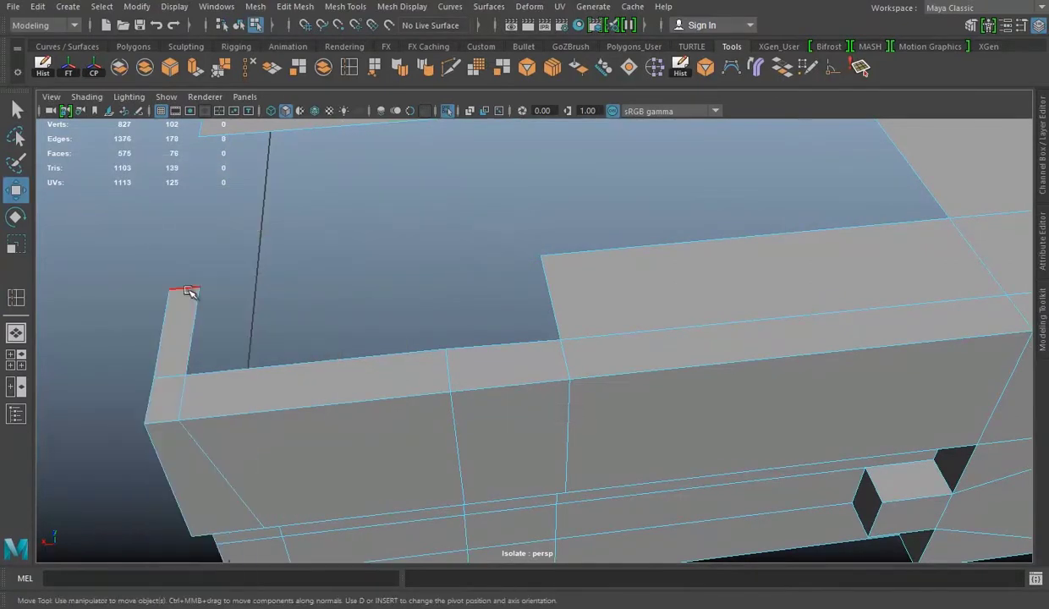
left_click(198, 75)
mouse_move(356, 279)
left_mouse_down("alt")
mouse_move(410, 292)
mouse_move(405, 326)
mouse_move(344, 329)
mouse_move(439, 333)
mouse_move(394, 330)
left_mouse_up("alt")
mouse_move(305, 347)
left_mouse_down()
mouse_move(472, 338)
mouse_move(398, 279)
left_mouse_up()
left_click(174, 68)
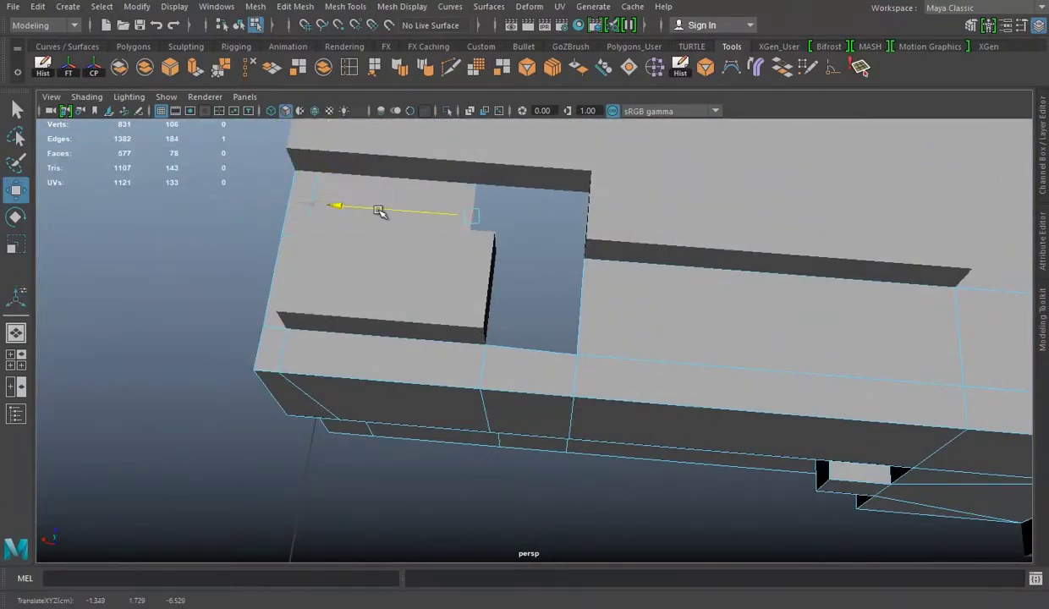
mouse_move(406, 216)
left_mouse_down("alt")
mouse_move(422, 253)
mouse_move(480, 246)
mouse_move(394, 216)
mouse_move(556, 229)
left_mouse_up("alt")
key("ctrl+e")
left_click(700, 350, "shift")
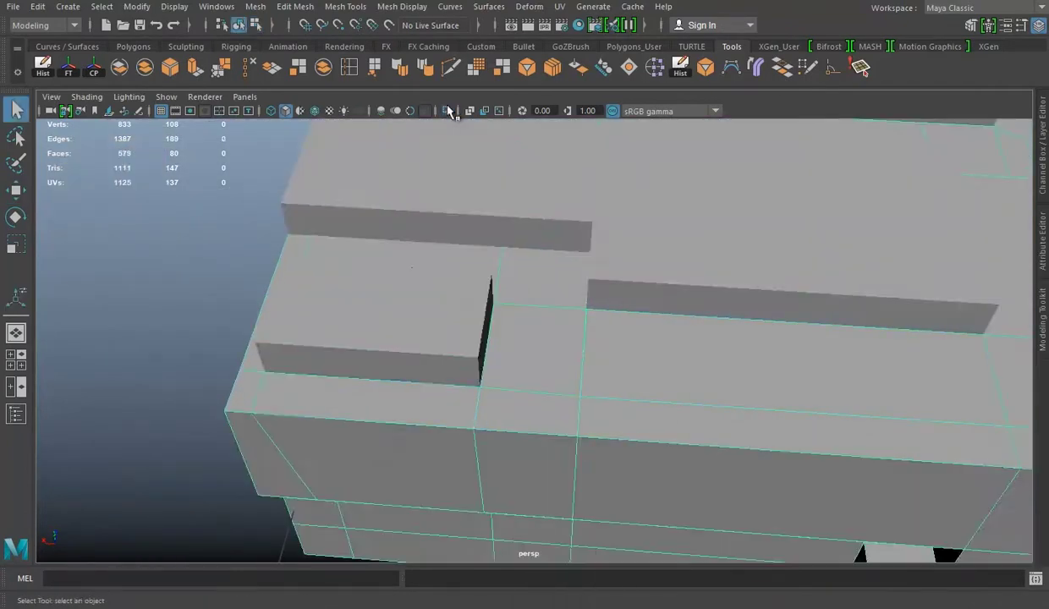
Isolate the building-top mesh again and start cutting new edges on its top face.
left_click(446, 111)
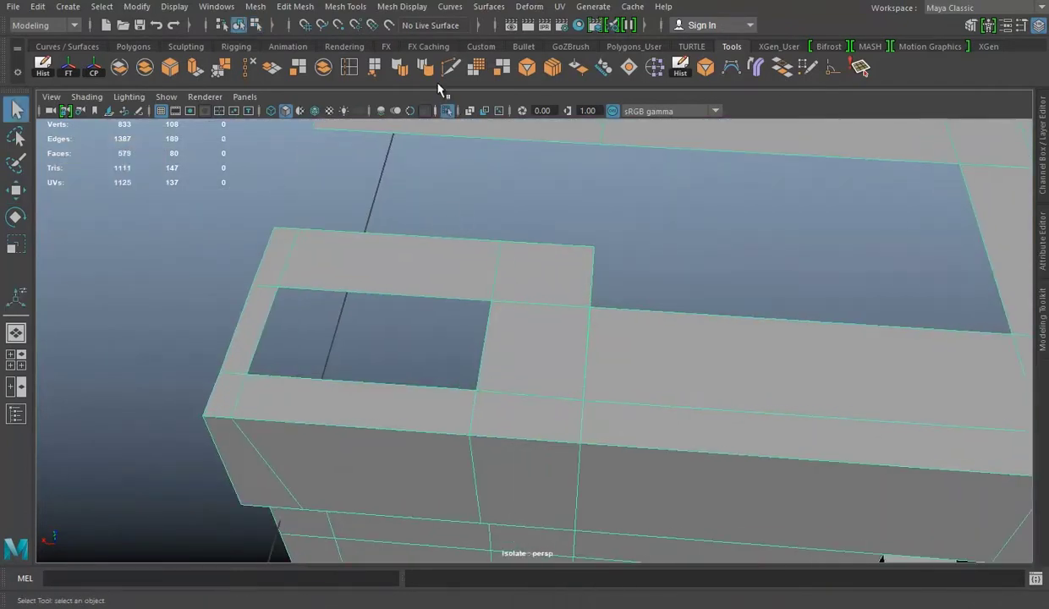
key("ctrl+shift+x")
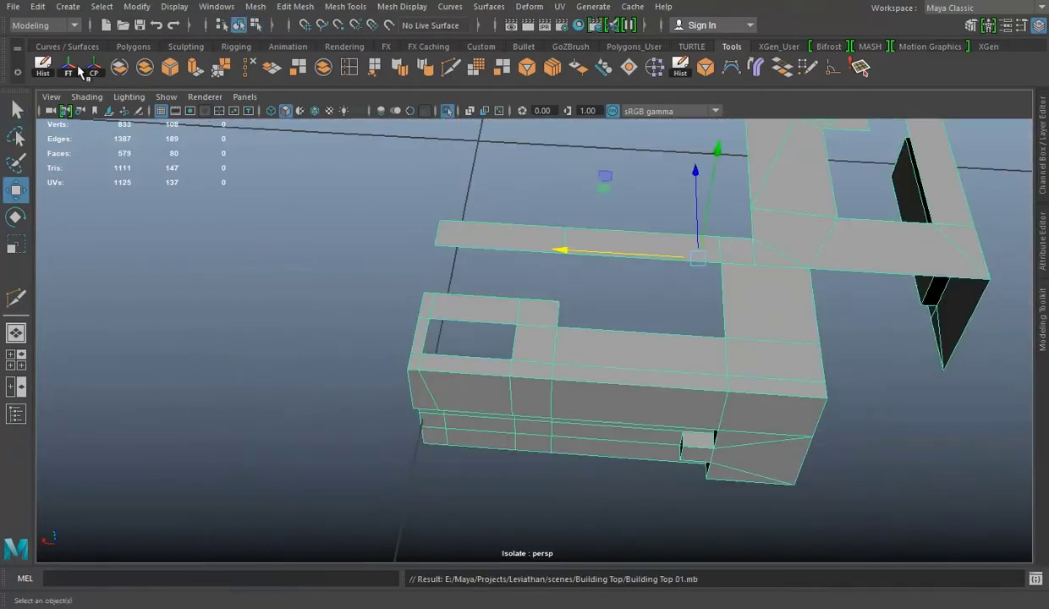
left_click(625, 297)
right_click_drag(576, 203, 731, 112)
left_click(831, 70)
left_click(643, 370)
key("ctrl+shift+x")
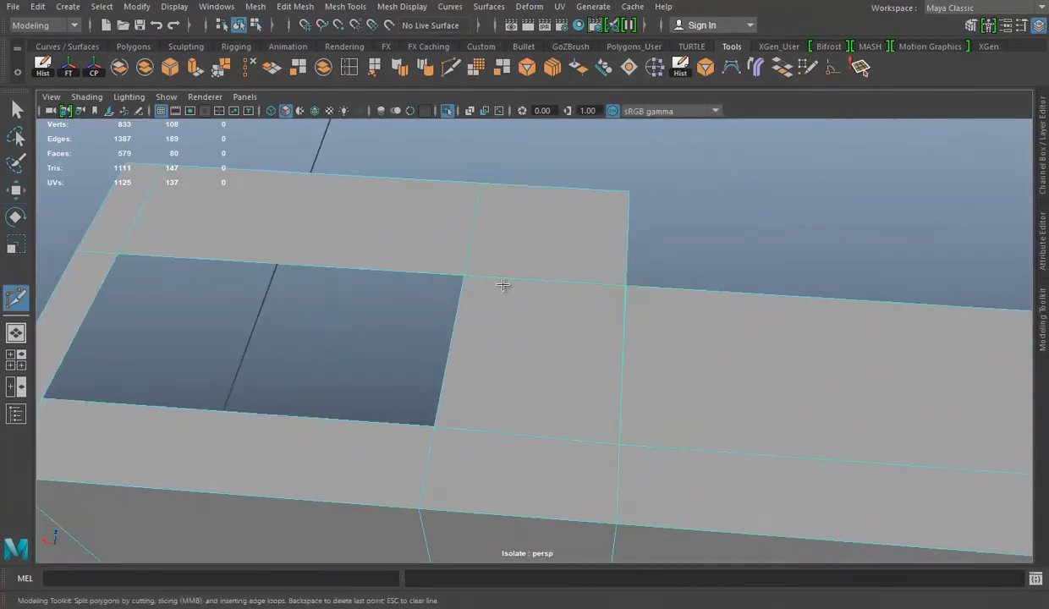
Snap the cut vertex to the left edge and merge it and the leftover corner vertex into neighbours.
key("w")
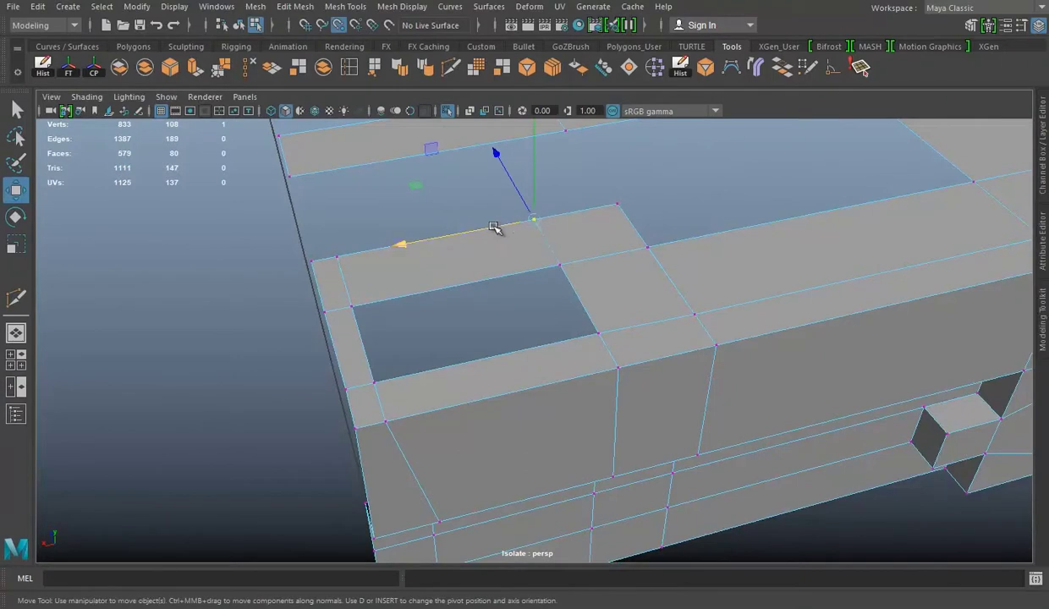
left_click(223, 78)
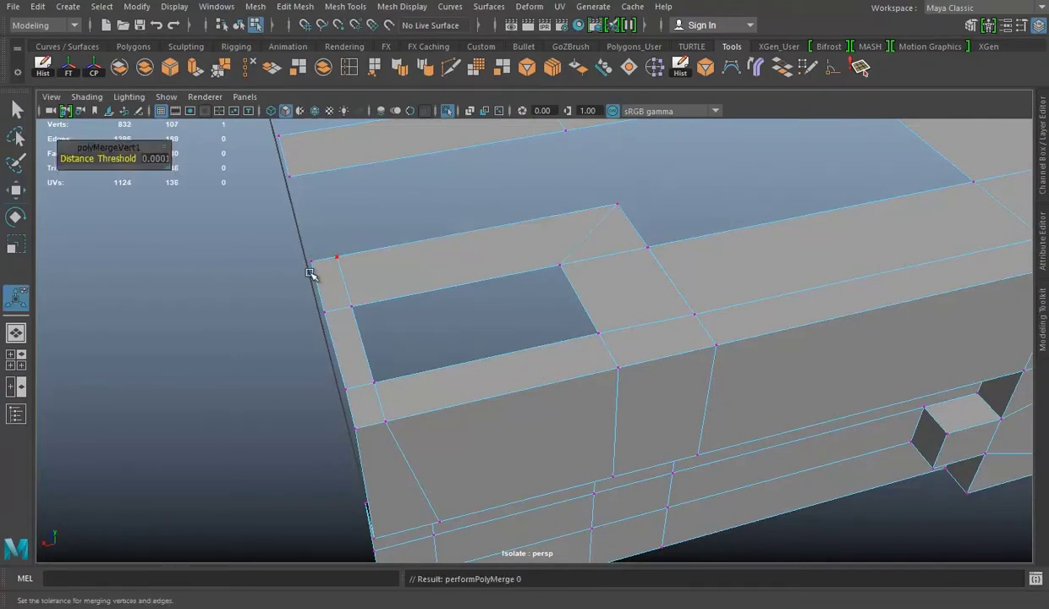
key("w")
left_click_drag(347, 269, 320, 255)
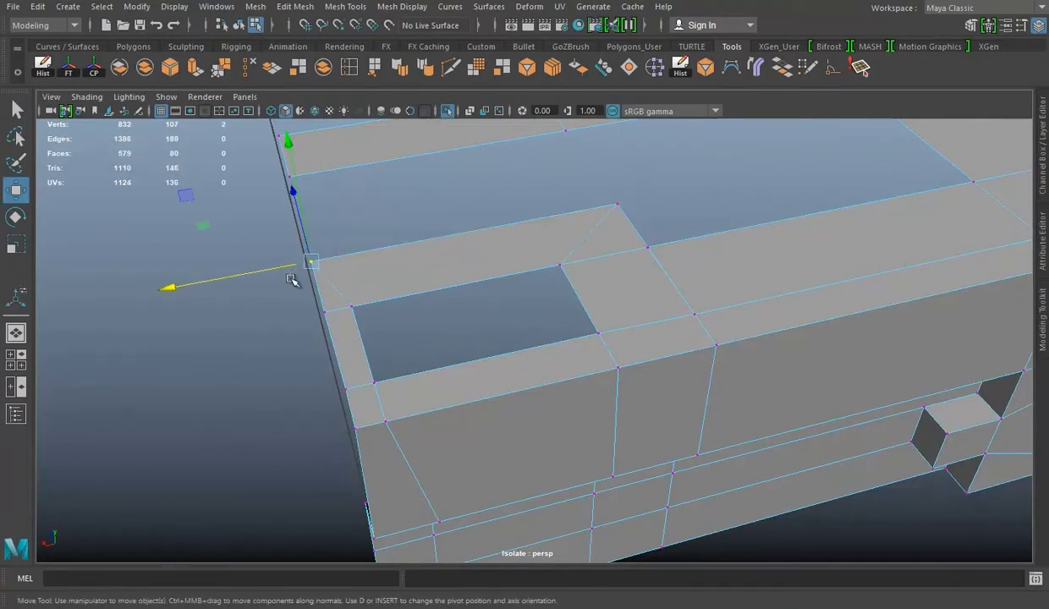
left_click(232, 74)
left_click_drag(609, 321, 721, 340, "alt")
key("q")
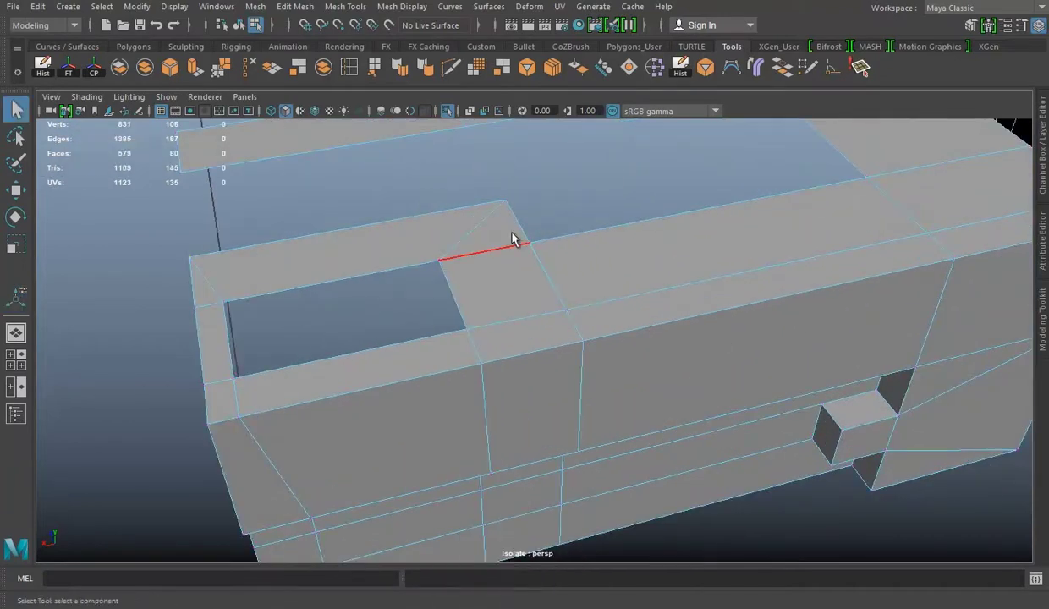
scroll(525, 195, "up", 3)
left_click(546, 148)
scroll(499, 227, "down", 2)
left_click(229, 68)
Inspect the corner and reselect the building-top object in object mode.
mouse_move(716, 283)
left_mouse_down("alt")
mouse_move(487, 280)
mouse_move(502, 232)
left_mouse_up("alt")
key("q")
scroll(605, 292, "down", 2)
mouse_move(605, 293)
left_mouse_down("alt")
mouse_move(503, 277)
mouse_move(558, 344)
left_mouse_up("alt")
scroll(438, 294, "up", 4)
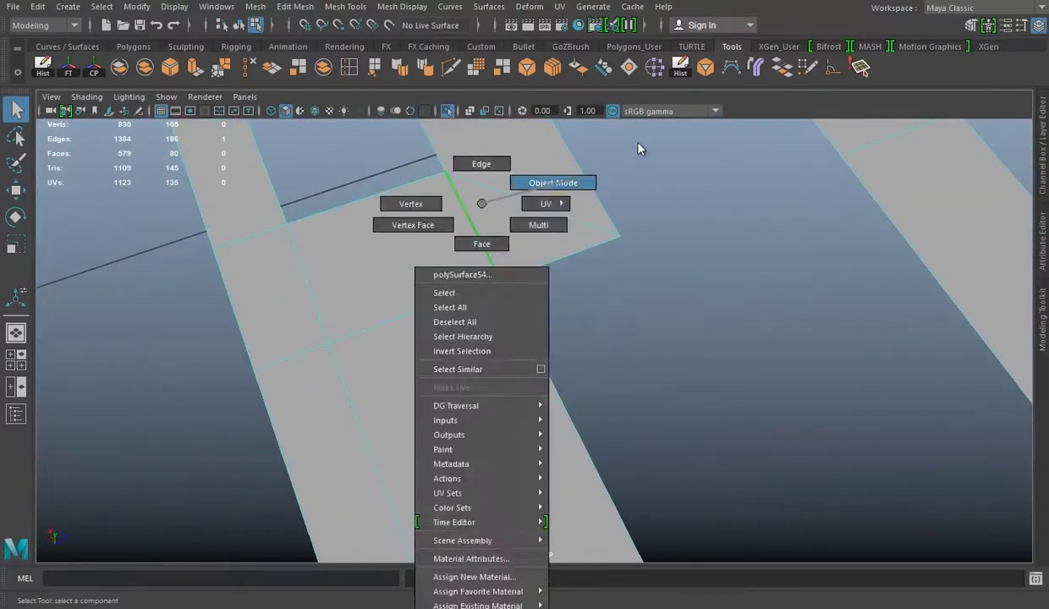
right_click_drag(479, 199, 546, 180)
scroll(524, 291, "down", 3)
left_click(524, 291)
left_click_drag(525, 291, 551, 276, "alt")
scroll(550, 276, "up", 2)
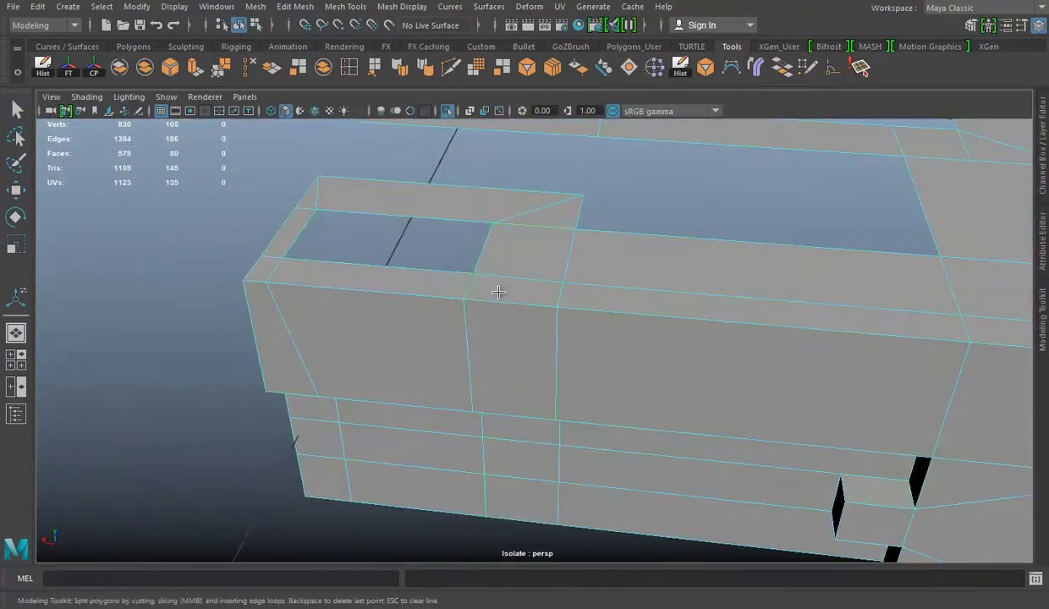
Slide the rim's corner vertex outward to the left along X.
key("w")
mouse_move(206, 116)
left_mouse_down("alt")
mouse_move(387, 298)
mouse_move(449, 269)
mouse_move(535, 321)
left_mouse_up("alt")
key("w")
right_click_drag(599, 203, 542, 363)
left_click(518, 347)
scroll(518, 347, "up", 2)
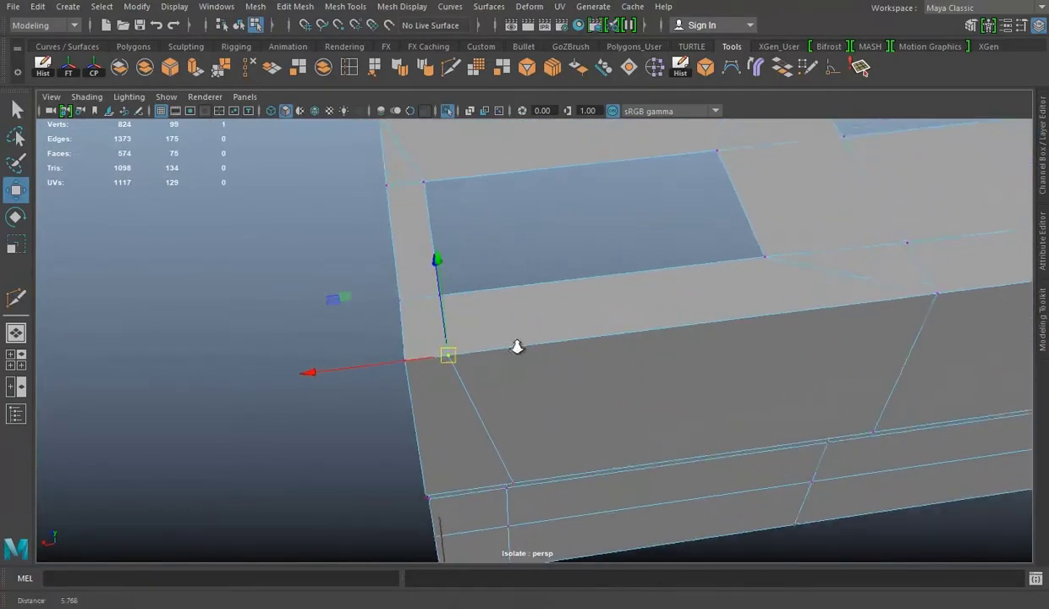
left_click_drag(518, 347, 469, 335, "alt")
mouse_move(373, 364)
left_mouse_down()
mouse_move(309, 368)
mouse_move(313, 339)
left_mouse_up()
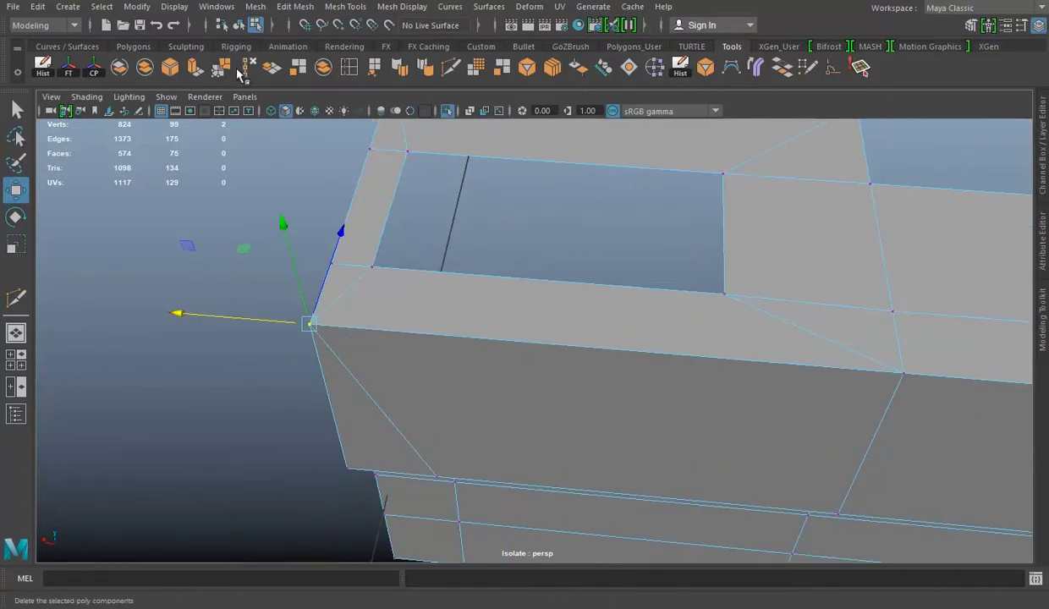
left_click(241, 74)
Select the run of three extra edges and delete them with Delete Edge/Vertex.
right_click_drag(510, 204, 436, 365)
mouse_move(474, 279)
left_mouse_down("alt")
mouse_move(588, 288)
mouse_move(479, 265)
mouse_move(466, 211)
mouse_move(604, 199)
mouse_move(750, 230)
mouse_move(628, 299)
mouse_move(567, 271)
mouse_move(497, 308)
mouse_move(534, 277)
mouse_move(644, 299)
mouse_move(534, 328)
mouse_move(315, 335)
left_mouse_up("alt")
double_click(466, 207)
left_click(248, 68)
Delete the six stray faces on the building top's underside.
key("w")
left_click(478, 317)
mouse_move(514, 356)
left_mouse_down("alt")
mouse_move(759, 300)
mouse_move(921, 314)
mouse_move(546, 333)
left_mouse_up("alt")
key("Delete")
Extrude three open border edges with Ctrl+E and pull the new faces out along X.
mouse_move(557, 296)
left_mouse_down("alt")
mouse_move(738, 274)
mouse_move(668, 329)
mouse_move(694, 385)
mouse_move(415, 80)
left_mouse_up("alt")
left_click(668, 328)
left_click(694, 385, "shift")
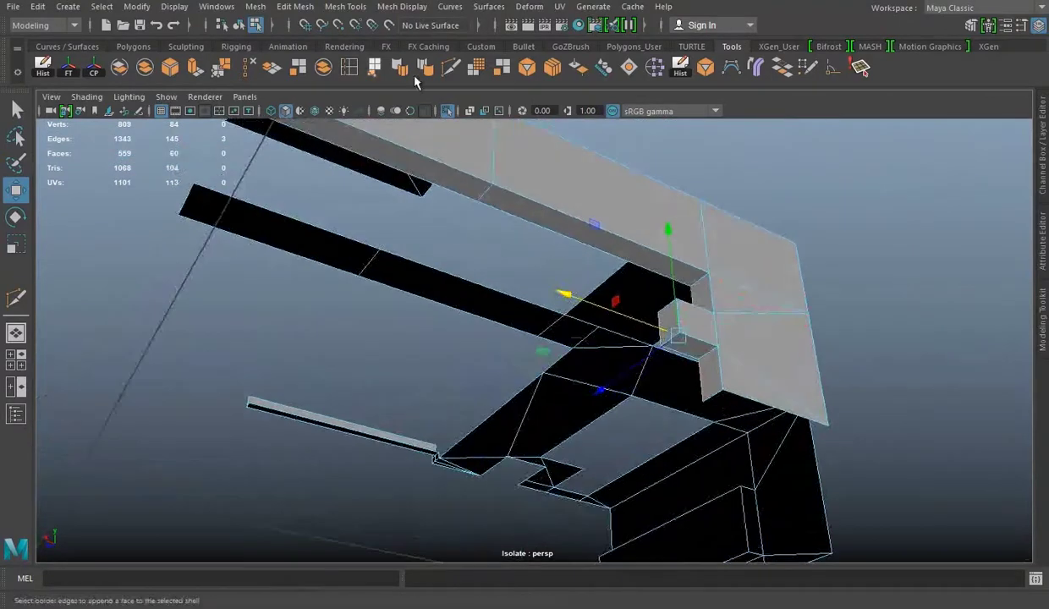
key("ctrl+e")
mouse_move(228, 97)
left_mouse_down("alt")
mouse_move(654, 316)
mouse_move(399, 289)
mouse_move(480, 288)
left_mouse_up("alt")
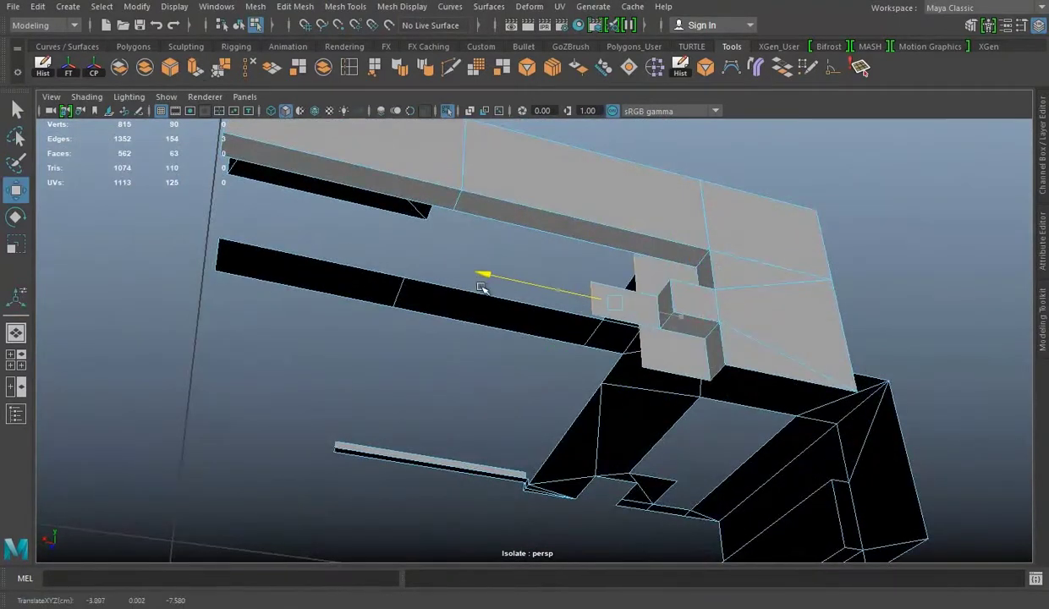
left_click_drag(639, 314, 457, 380, "alt")
Merge the two overlapping vertices at the new faces.
right_click_drag(534, 204, 464, 211)
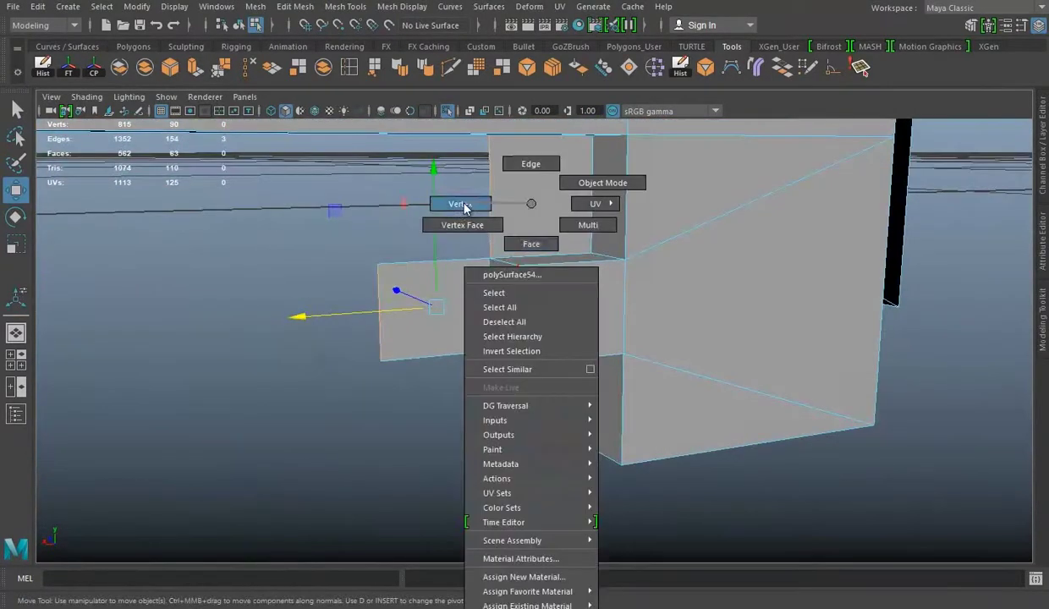
left_click_drag(482, 337, 518, 369)
left_click(218, 74)
left_click_drag(464, 226, 508, 270)
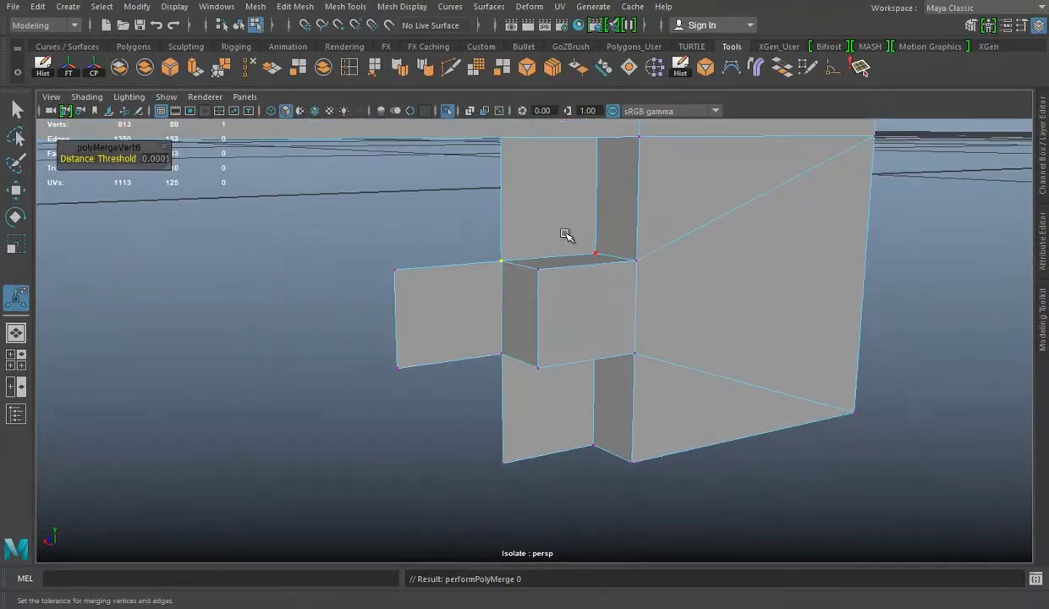
key("q")
key("F10")
Delete an unwanted underside face, extrude the open edges twice outward, and merge overlapping vertices.
left_click_drag(509, 385, 485, 251, "alt")
right_click_drag(506, 207, 493, 288)
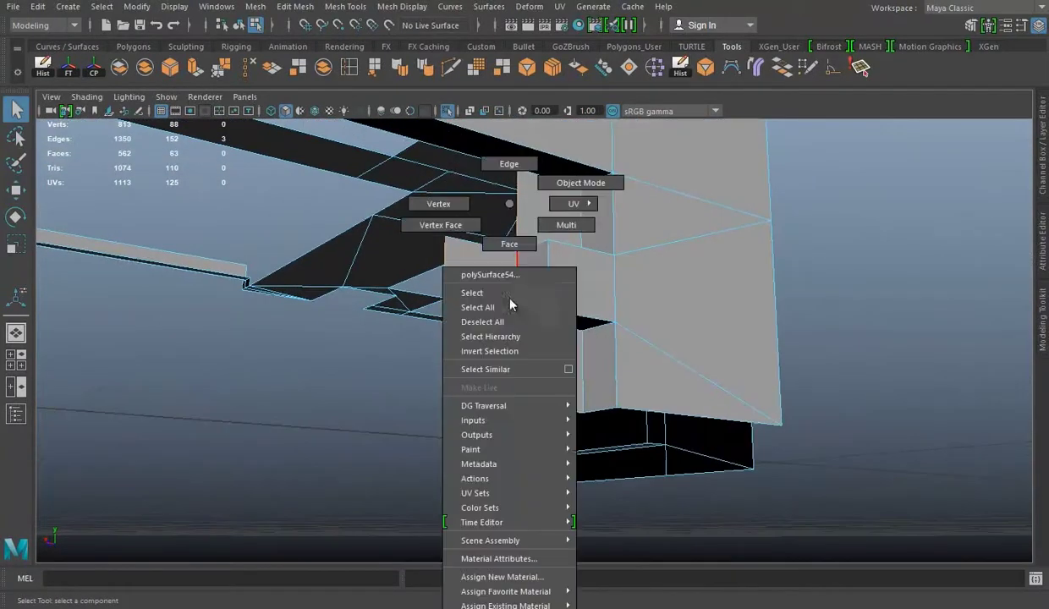
left_click(491, 283)
key("Delete")
key("F10")
left_click_drag(530, 363, 403, 243, "alt")
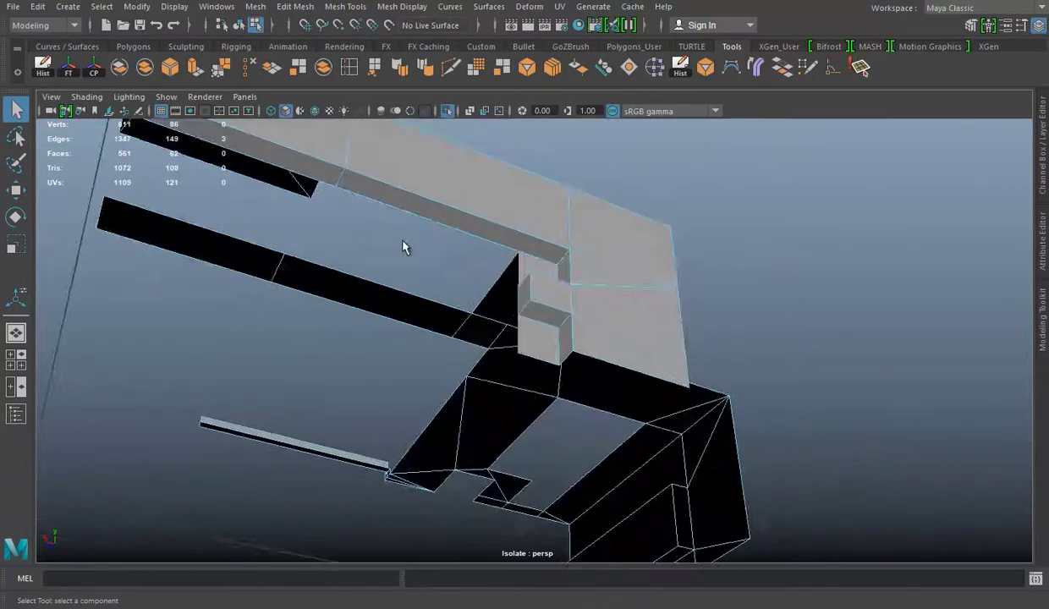
key("w")
mouse_move(607, 359)
left_mouse_down("shift")
mouse_move(454, 330)
mouse_move(434, 345)
mouse_move(225, 322)
mouse_move(611, 326)
mouse_move(532, 272)
left_mouse_up("shift")
key("ctrl+e")
key("w")
left_click(195, 66)
Delete another unwanted face on the underside near the top strip.
mouse_move(605, 340)
left_mouse_down("alt")
mouse_move(457, 288)
mouse_move(385, 328)
left_mouse_up("alt")
left_click_drag(306, 260, 319, 256, "alt")
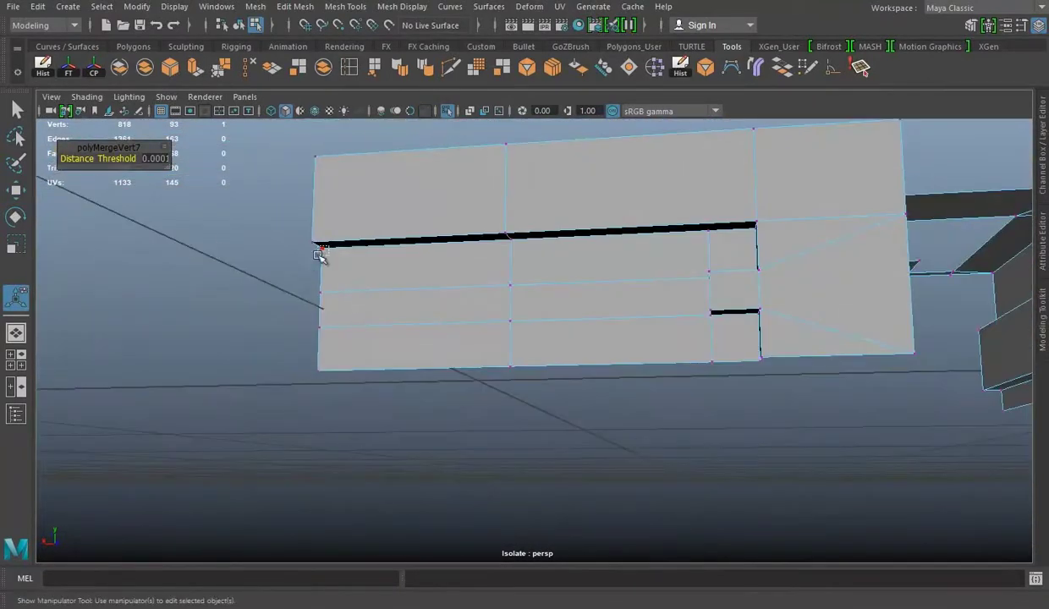
right_click_drag(354, 296, 633, 340, "alt")
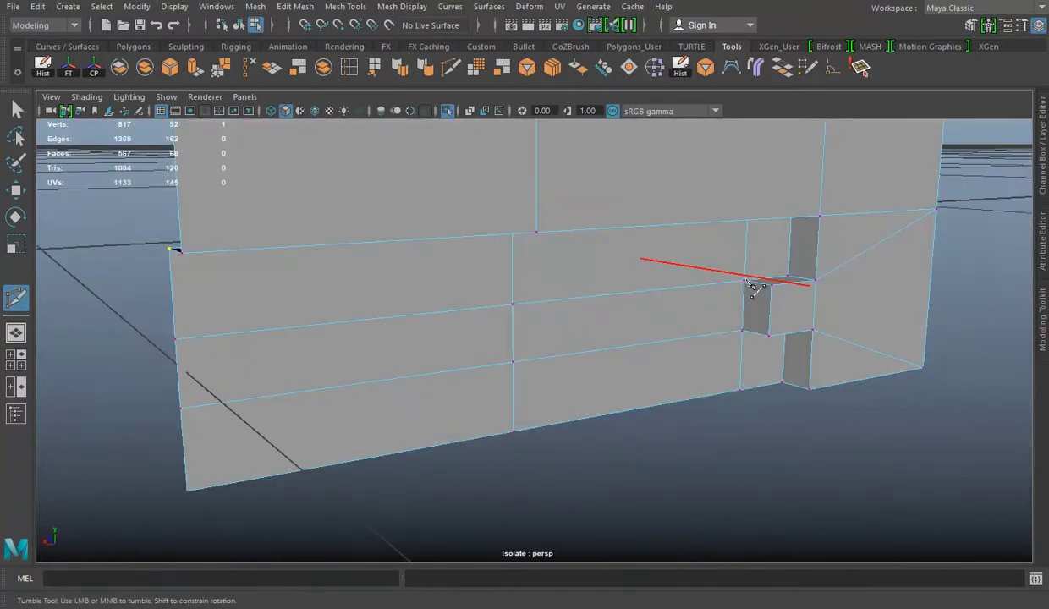
left_click_drag(757, 293, 588, 237, "alt")
middle_click_drag(588, 237, 447, 220, "alt")
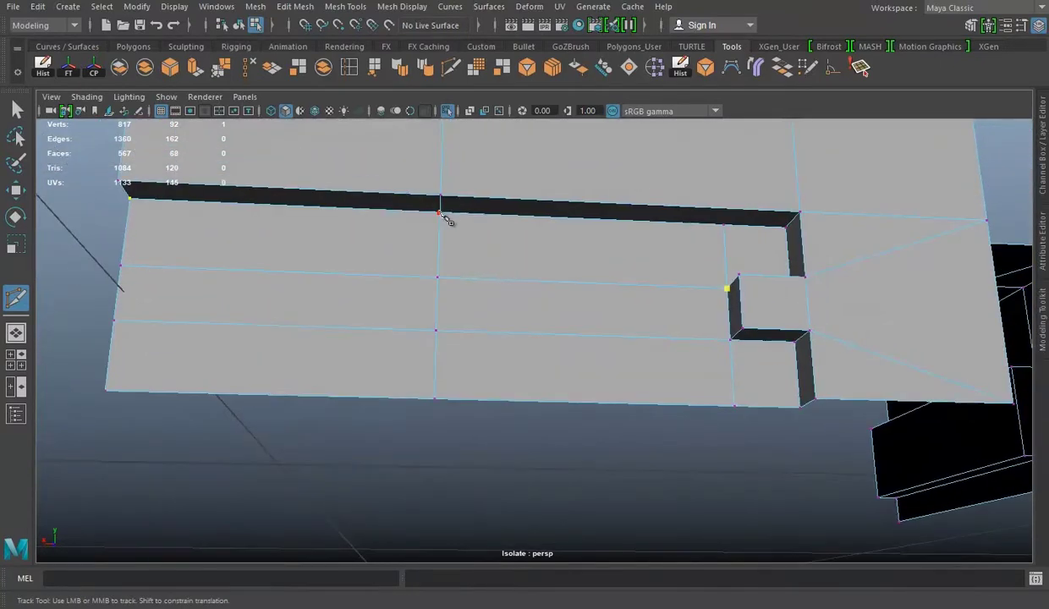
mouse_move(448, 402)
left_mouse_down("alt")
mouse_move(492, 368)
mouse_move(478, 461)
mouse_move(559, 358)
left_mouse_up("alt")
key("w")
middle_click_drag(559, 357, 496, 298, "alt")
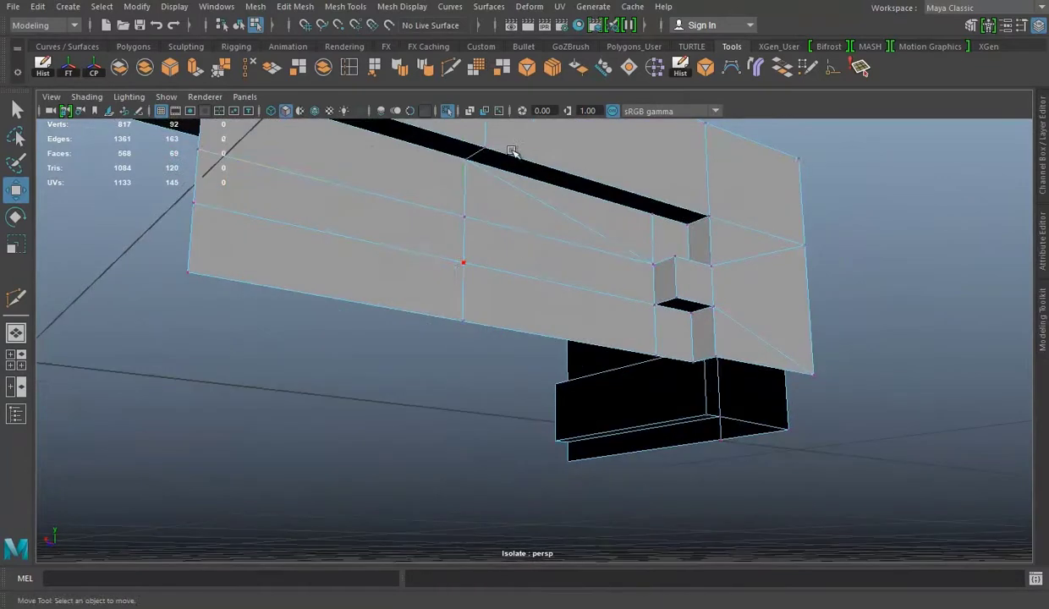
mouse_move(406, 220)
left_mouse_down("alt")
mouse_move(480, 293)
mouse_move(507, 279)
left_mouse_up("alt")
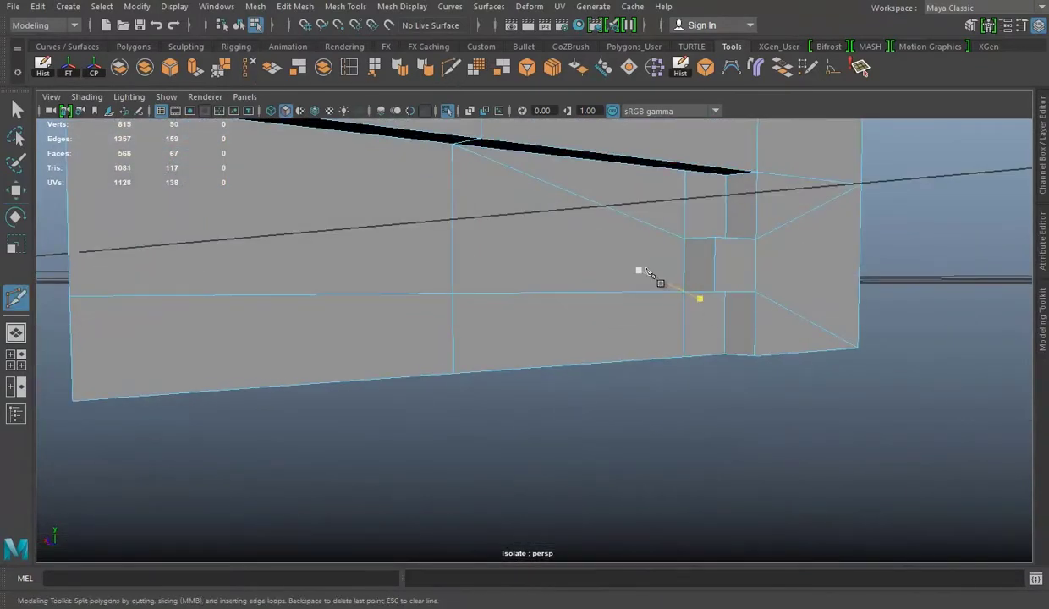
left_click_drag(677, 286, 677, 251, "alt")
mouse_move(343, 291)
left_mouse_down("alt")
mouse_move(358, 350)
mouse_move(491, 316)
left_mouse_up("alt")
right_click_drag(433, 212, 434, 241)
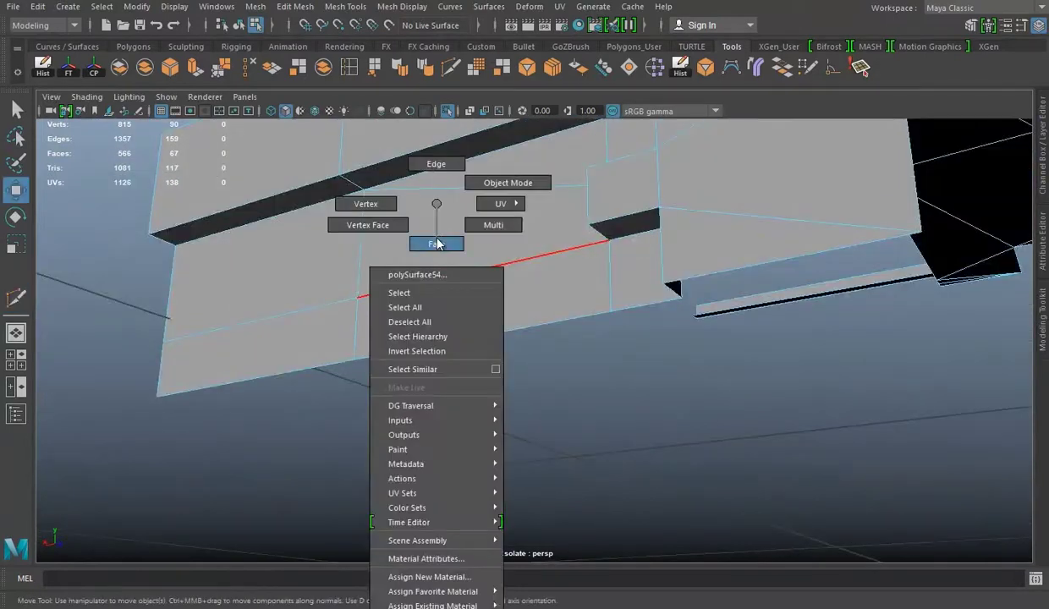
left_click(301, 324)
key("Delete")
Extrude the left face's bottom edge downward to lengthen the face.
left_click(208, 78)
key("w")
left_click(265, 340)
left_click(183, 356)
left_click(208, 327)
key("ctrl+e")
left_click_drag(209, 327, 171, 356)
Delete the stray mid-edge vertex.
right_click_drag(445, 207, 386, 206)
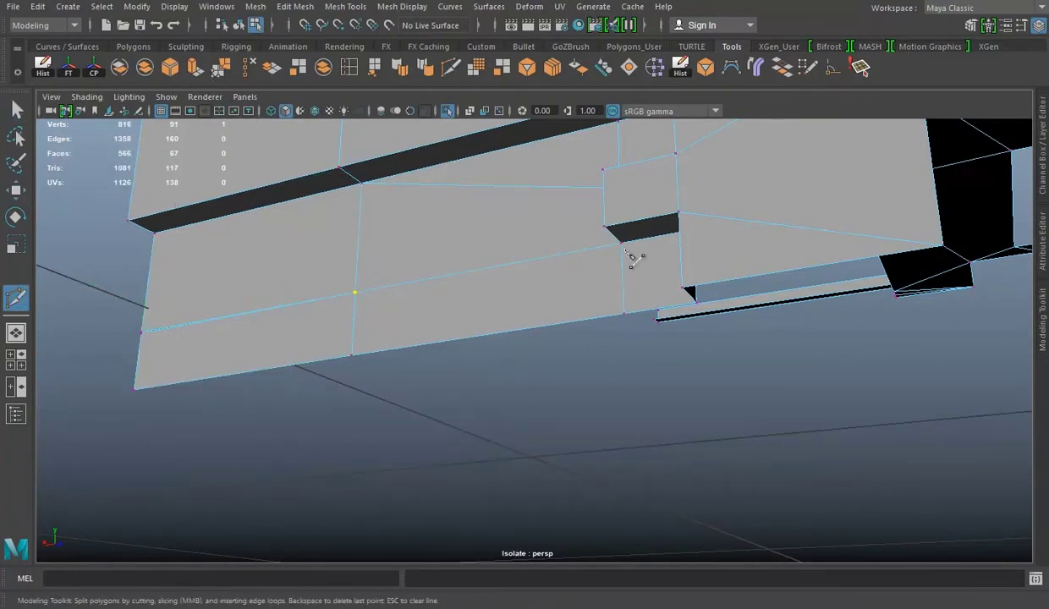
left_click_drag(372, 364, 565, 393, "alt")
key("w")
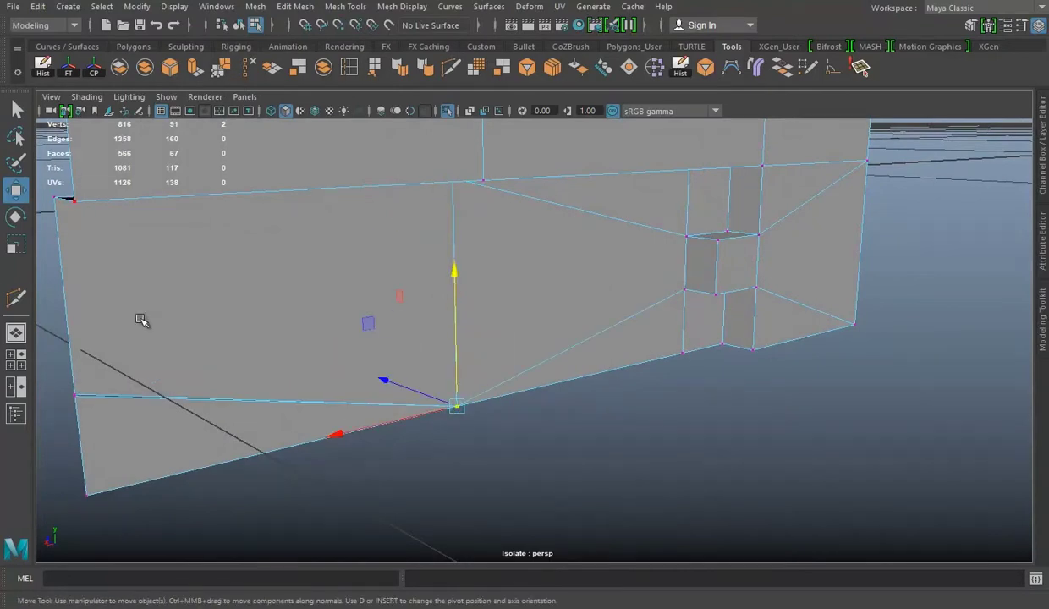
key("Delete")
Remove an extra edge from the mesh and save the scene.
right_click_drag(171, 203, 171, 163)
mouse_move(684, 315)
left_mouse_down("alt")
mouse_move(504, 393)
mouse_move(449, 246)
left_mouse_up("alt")
key("F9")
left_click_drag(239, 327, 269, 371)
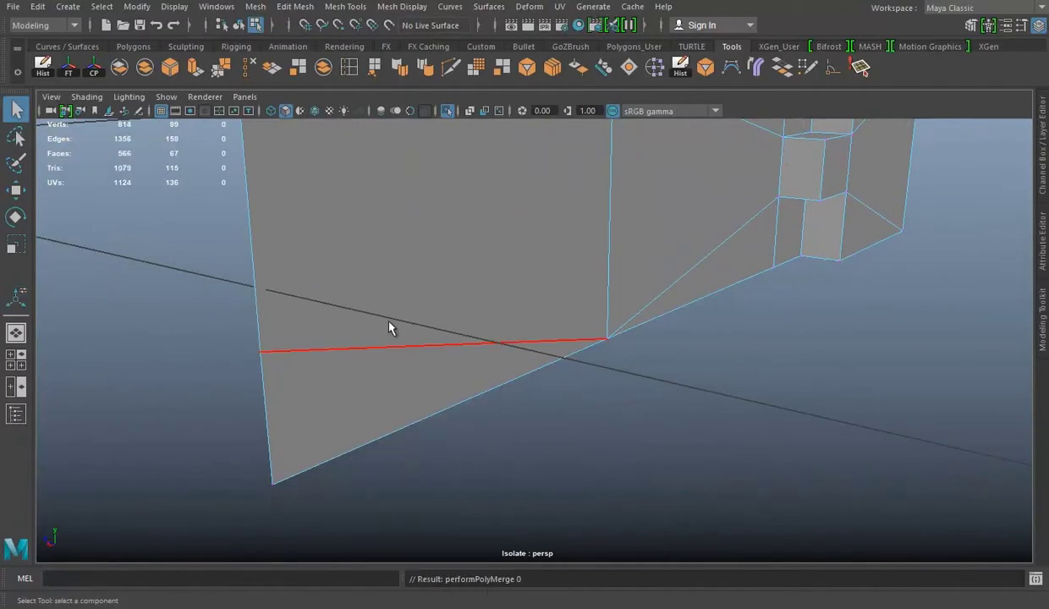
mouse_move(717, 258)
left_mouse_down("alt")
mouse_move(677, 286)
mouse_move(567, 250)
mouse_move(508, 180)
mouse_move(243, 98)
left_mouse_up("alt")
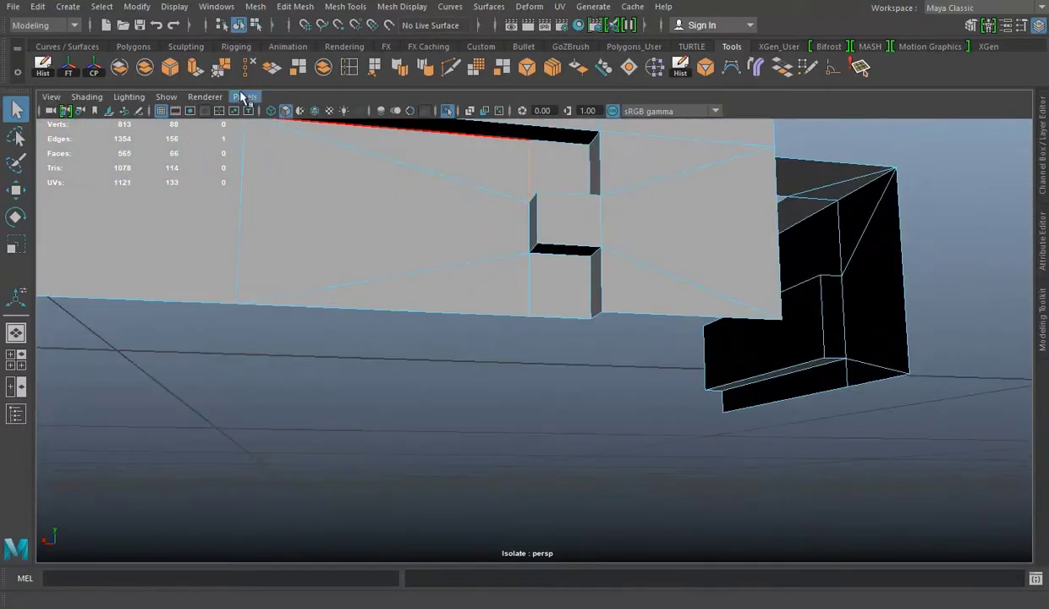
key("Delete")
key("ctrl+s")
Merge another overlapping vertex pair on the front and turn off smooth preview.
mouse_move(601, 291)
left_mouse_down("alt")
mouse_move(562, 215)
mouse_move(539, 216)
mouse_move(747, 274)
mouse_move(661, 292)
mouse_move(663, 248)
mouse_move(530, 232)
mouse_move(557, 288)
mouse_move(324, 277)
mouse_move(518, 204)
left_mouse_up("alt")
right_click_drag(518, 204, 445, 204)
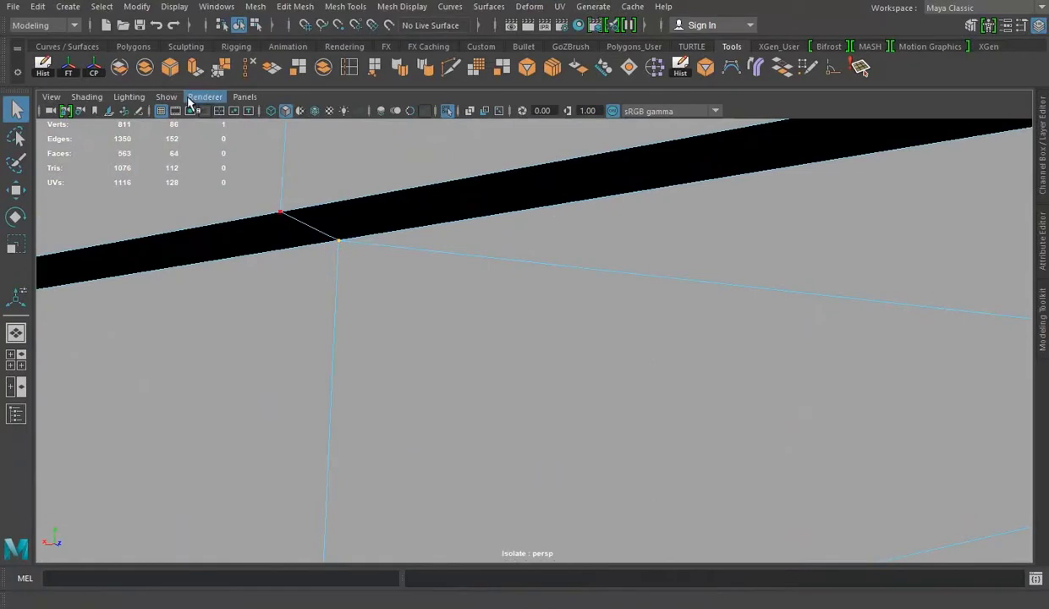
left_click(221, 67)
left_click_drag(221, 67, 543, 204, "alt")
right_click_drag(542, 204, 671, 165)
left_click(241, 68)
mouse_move(347, 243)
left_mouse_down("alt")
mouse_move(550, 267)
mouse_move(409, 320)
left_mouse_up("alt")
key("q")
key("1")
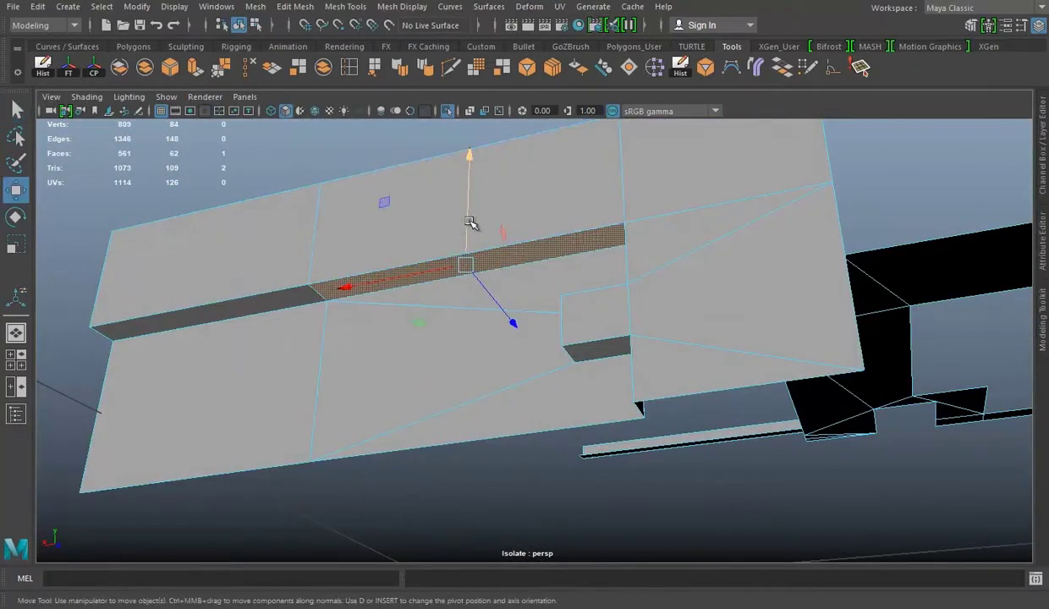
mouse_move(575, 292)
left_mouse_down("alt")
mouse_move(735, 330)
mouse_move(680, 356)
mouse_move(792, 446)
mouse_move(548, 337)
mouse_move(693, 405)
mouse_move(645, 368)
mouse_move(519, 363)
mouse_move(424, 315)
mouse_move(539, 326)
mouse_move(474, 254)
left_mouse_up("alt")
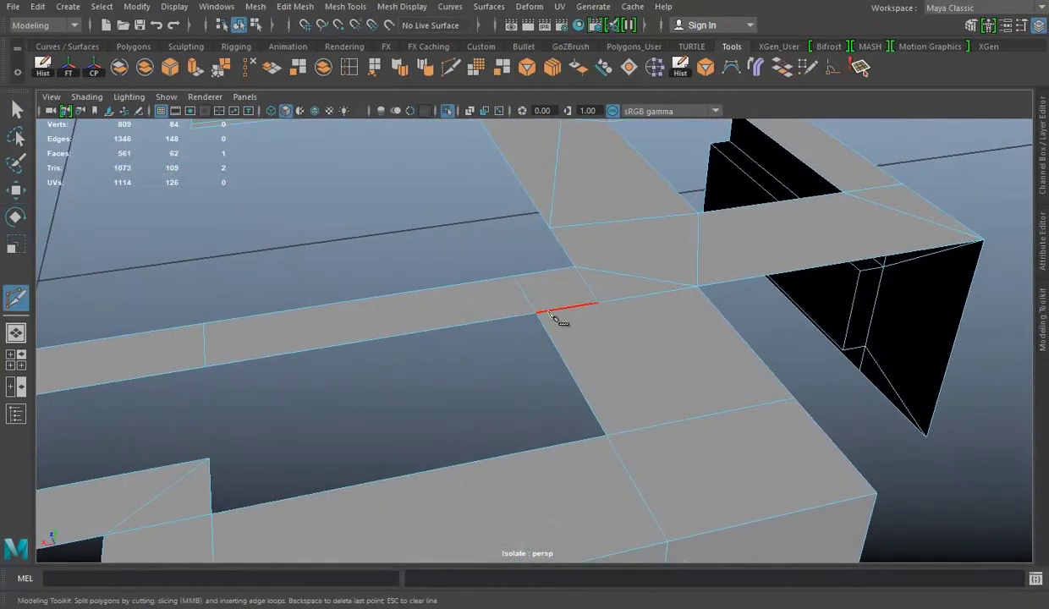
Return the building-top mesh to object mode and save the scene.
left_click(254, 74)
mouse_move(389, 321)
left_mouse_down("alt")
mouse_move(441, 342)
mouse_move(504, 347)
left_mouse_up("alt")
right_click_drag(781, 202, 872, 178)
key("ctrl+s")
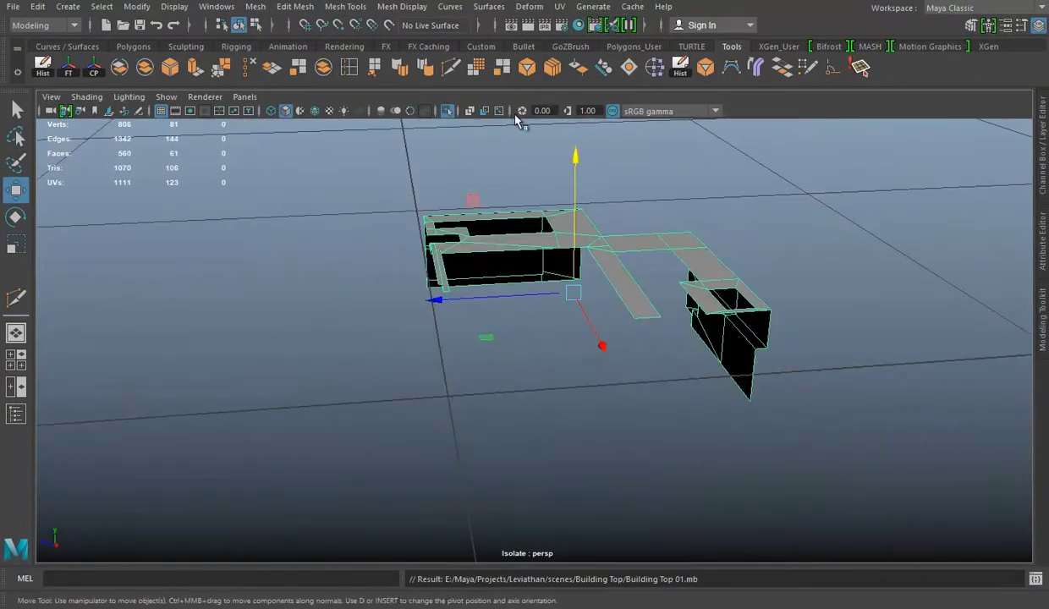
Turn off Isolate Select so all the building-top pieces are visible.
left_click(447, 111)
scroll(628, 356, "up", 3)
scroll(369, 228, "down", 3)
mouse_move(370, 228)
left_mouse_down("alt")
mouse_move(616, 380)
mouse_move(709, 399)
left_mouse_up("alt")
left_click(844, 276)
scroll(562, 293, "down", 5)
mouse_move(562, 293)
left_mouse_down("alt")
mouse_move(604, 302)
mouse_move(305, 238)
left_mouse_up("alt")
Save Building Top 01 again and frame the piece to check it.
left_click(375, 298)
key("ctrl+s")
scroll(475, 337, "up", 2)
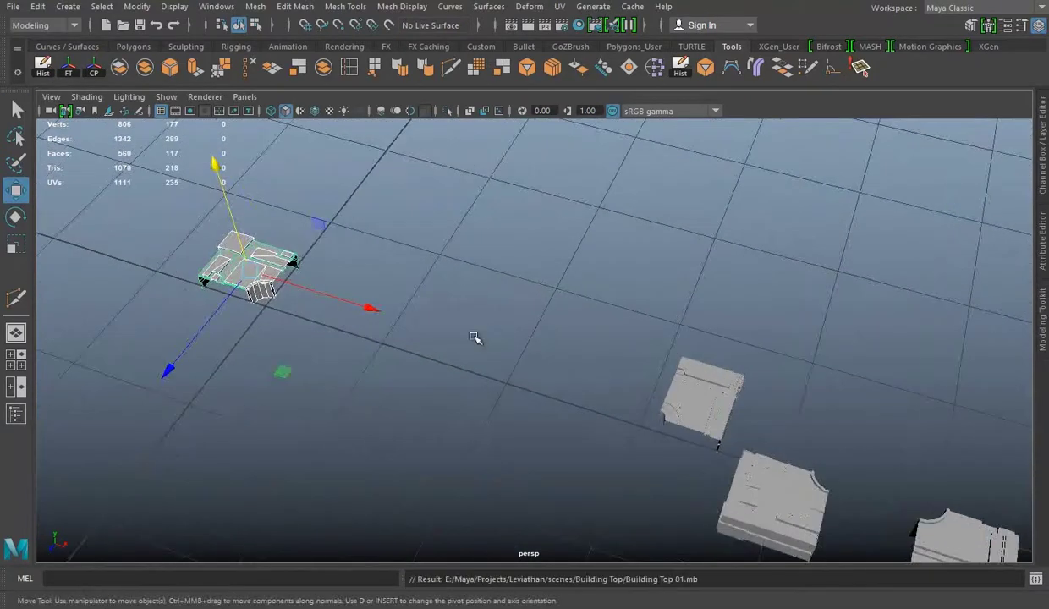
mouse_move(423, 440)
left_mouse_down("alt")
mouse_move(487, 525)
mouse_move(424, 368)
mouse_move(366, 340)
left_mouse_up("alt")
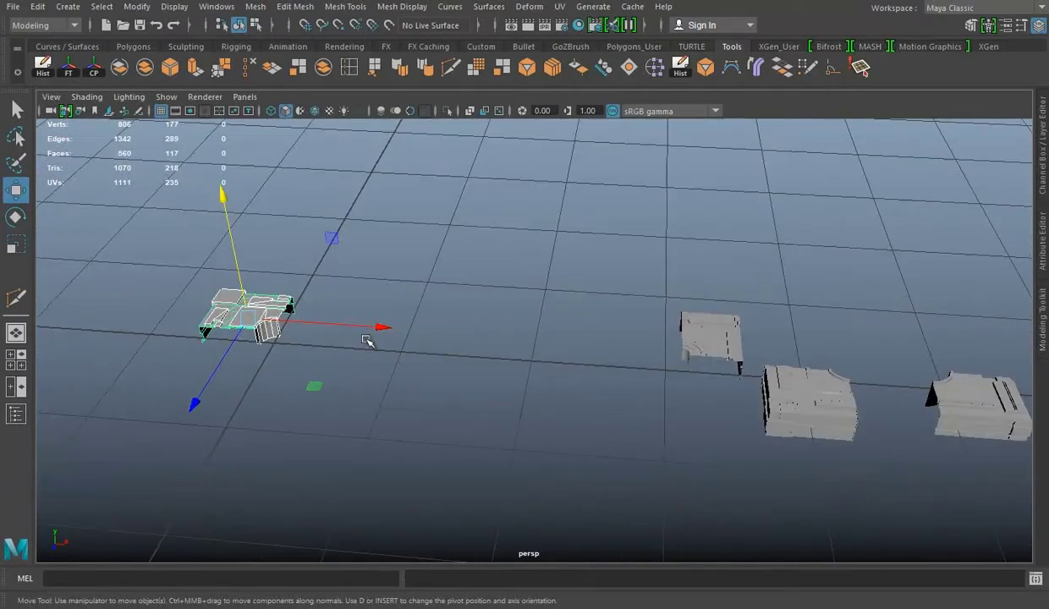
key("f")
mouse_move(527, 403)
left_mouse_down("alt")
mouse_move(621, 391)
mouse_move(527, 429)
mouse_move(439, 353)
mouse_move(440, 126)
left_mouse_up("alt")
left_click(527, 429)
Enable Wireframe on Shaded and frame all four building pieces.
left_click(316, 112)
mouse_move(457, 347)
left_mouse_down("alt")
mouse_move(539, 347)
mouse_move(478, 361)
mouse_move(614, 334)
mouse_move(574, 323)
mouse_move(609, 321)
left_mouse_up("alt")
right_click_drag(610, 321, 686, 342, "alt")
left_click_drag(686, 342, 543, 349, "alt")
key("a")
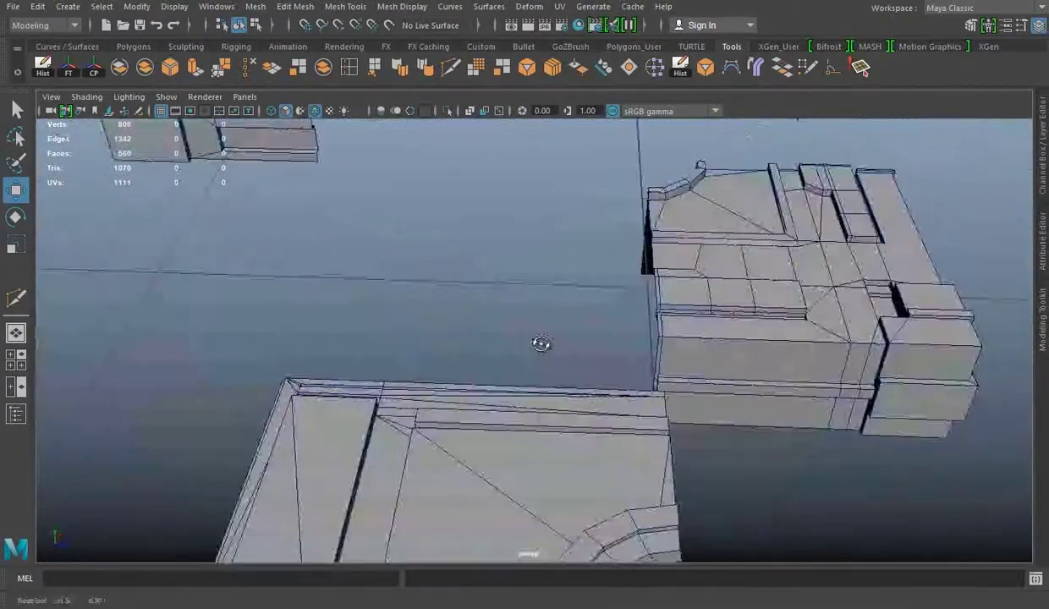